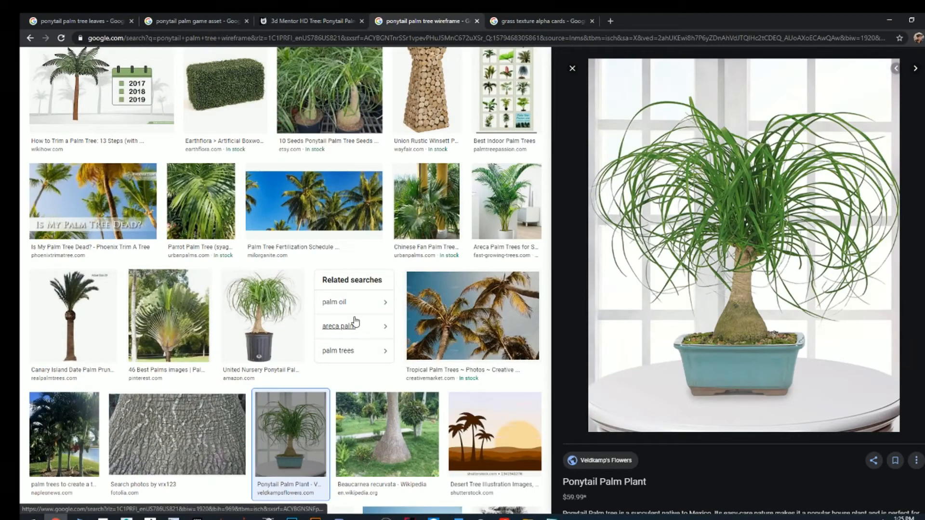
# Step: Browse the ponytail palm image results for references of the leaf and tree shapes
pyautogui.scroll(1, 334, 295)
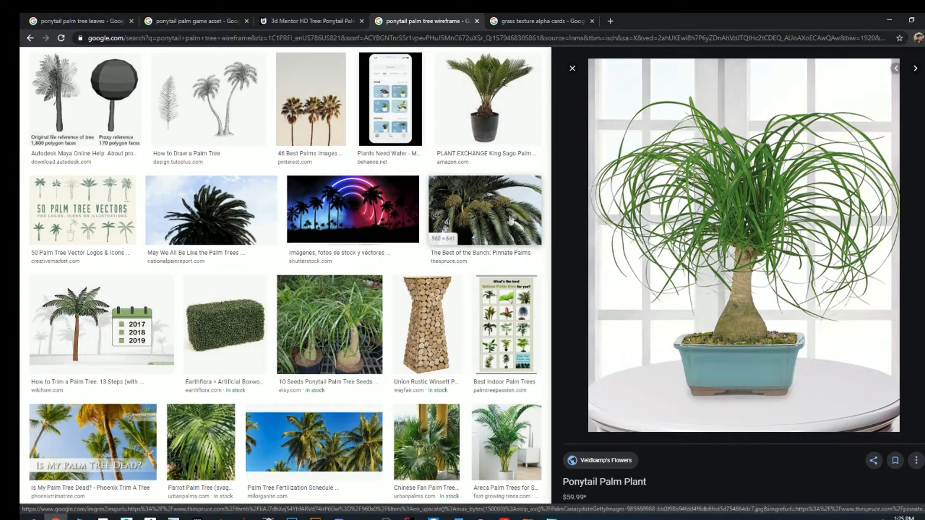
pyautogui.scroll(1, 543, 154)
pyautogui.scroll(5, 543, 154)
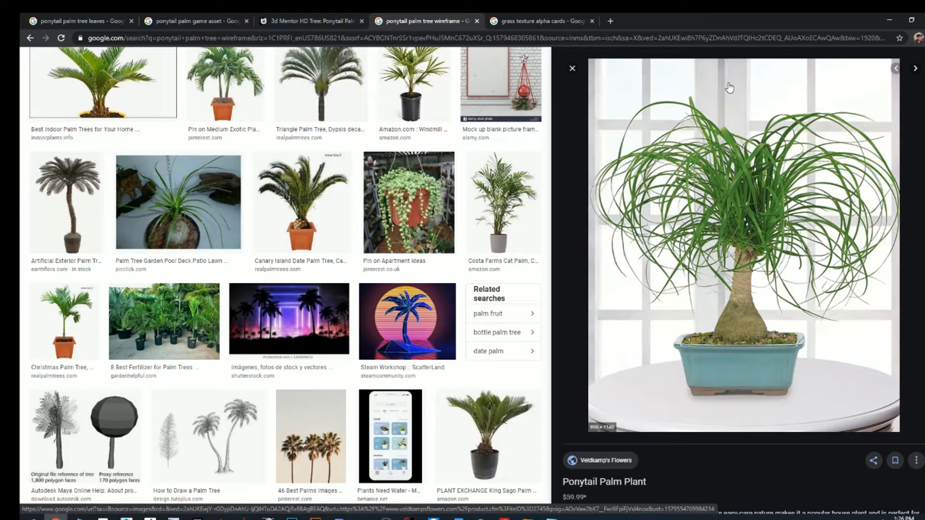
pyautogui.scroll(3, 407, 181)
pyautogui.scroll(7, 408, 181)
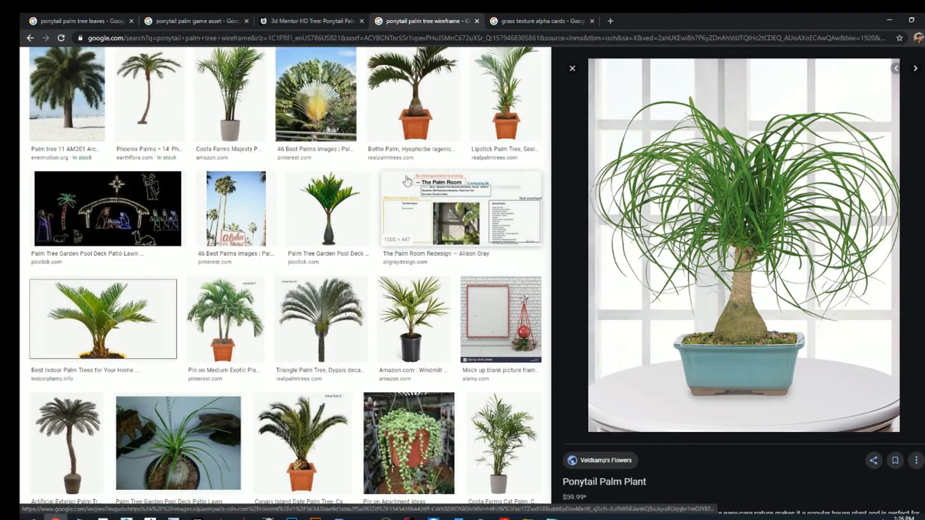
pyautogui.scroll(-3, 407, 181)
pyautogui.scroll(-3, 407, 181)
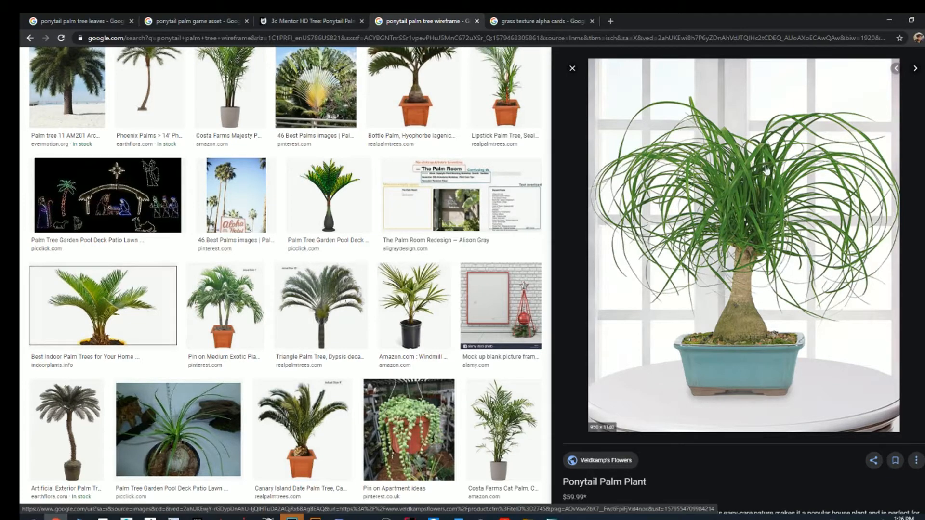
# Step: Switch to Photoshop and create a new blank square document with a white background
pyautogui.click(291, 517)
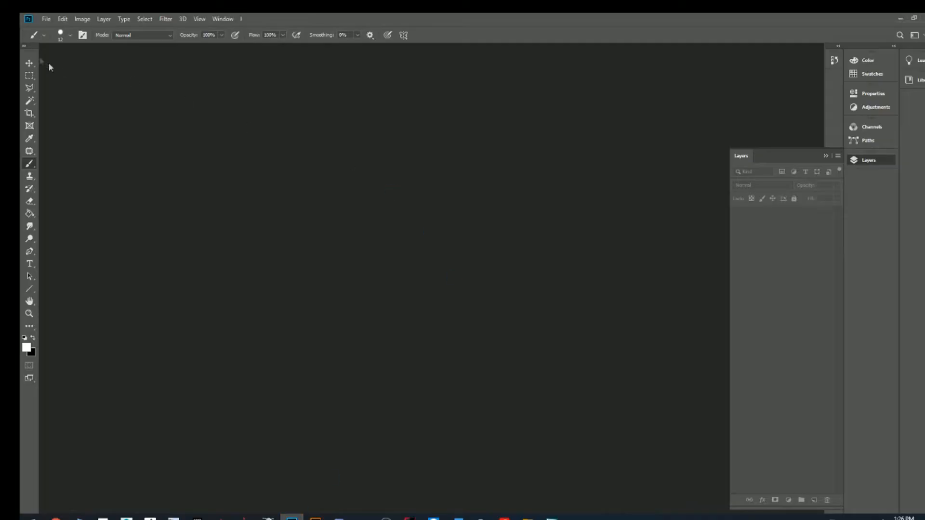
pyautogui.click(47, 20)
pyautogui.click(55, 29)
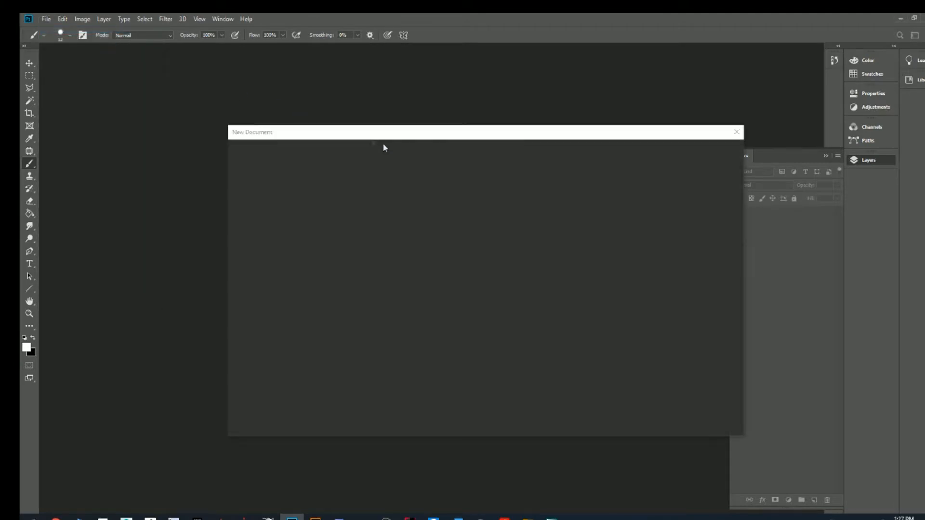
pyautogui.click(674, 420)
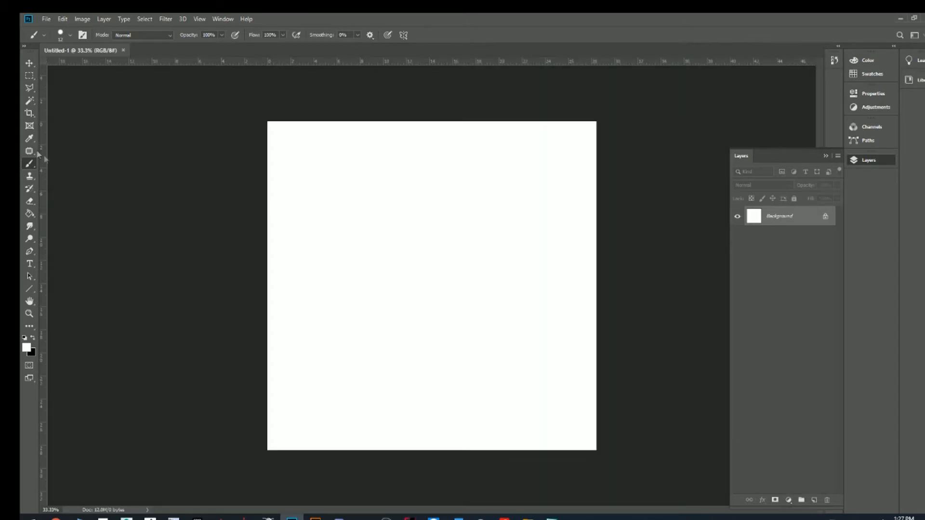
# Step: Reset the colours to the defaults and paint curved black leaf strands radiating in all directions from one centre point
pyautogui.click(25, 338)
pyautogui.moveTo(389, 264); pyautogui.dragTo(316, 185)
pyautogui.moveTo(383, 261); pyautogui.dragTo(293, 206)
pyautogui.moveTo(389, 264)
pyautogui.mouseDown()
pyautogui.moveTo(328, 231)
pyautogui.moveTo(283, 232)
pyautogui.mouseUp()
pyautogui.moveTo(386, 262); pyautogui.dragTo(292, 247)
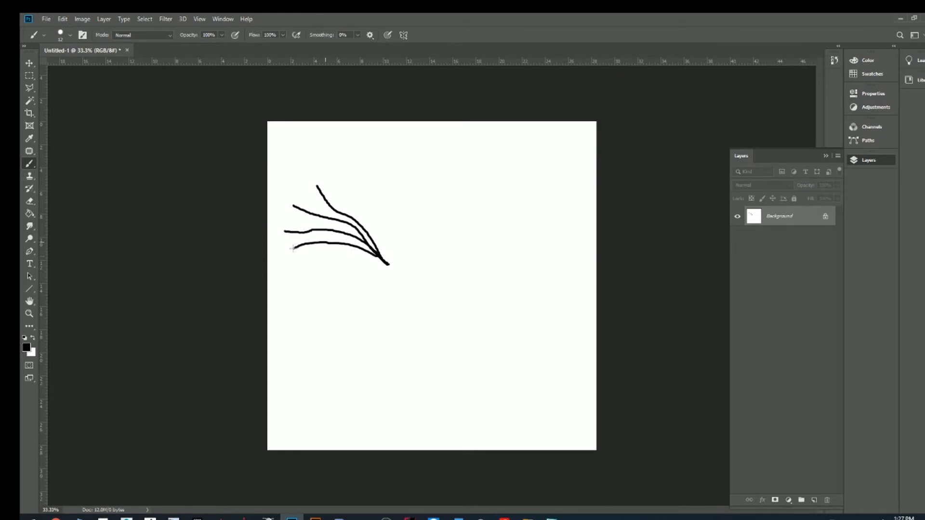
pyautogui.moveTo(389, 264)
pyautogui.mouseDown()
pyautogui.moveTo(341, 263)
pyautogui.moveTo(299, 287)
pyautogui.mouseUp()
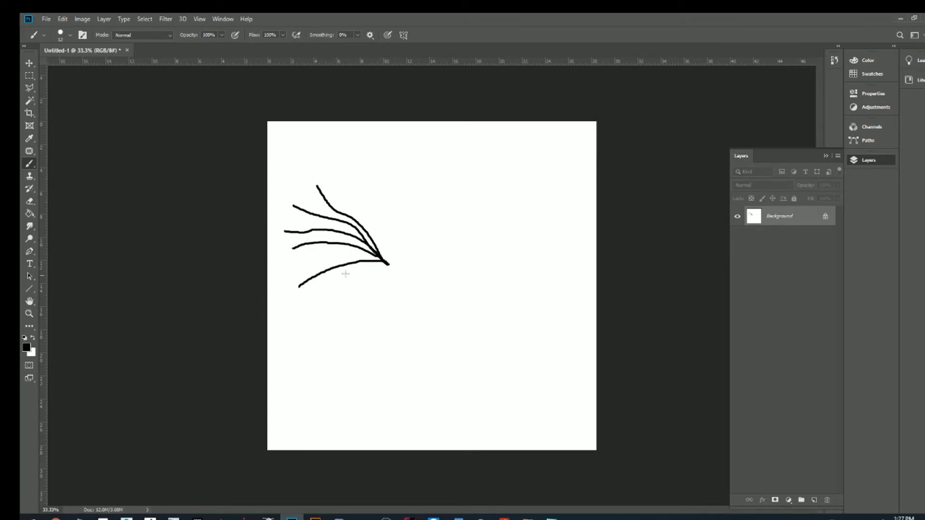
pyautogui.moveTo(388, 262); pyautogui.dragTo(305, 316)
pyautogui.moveTo(387, 263); pyautogui.dragTo(323, 350)
pyautogui.moveTo(386, 268)
pyautogui.mouseDown()
pyautogui.moveTo(372, 376)
pyautogui.moveTo(414, 355)
pyautogui.moveTo(446, 370)
pyautogui.mouseUp()
pyautogui.moveTo(388, 264); pyautogui.dragTo(515, 350)
pyautogui.moveTo(388, 264)
pyautogui.mouseDown()
pyautogui.moveTo(380, 197)
pyautogui.moveTo(331, 142)
pyautogui.mouseUp()
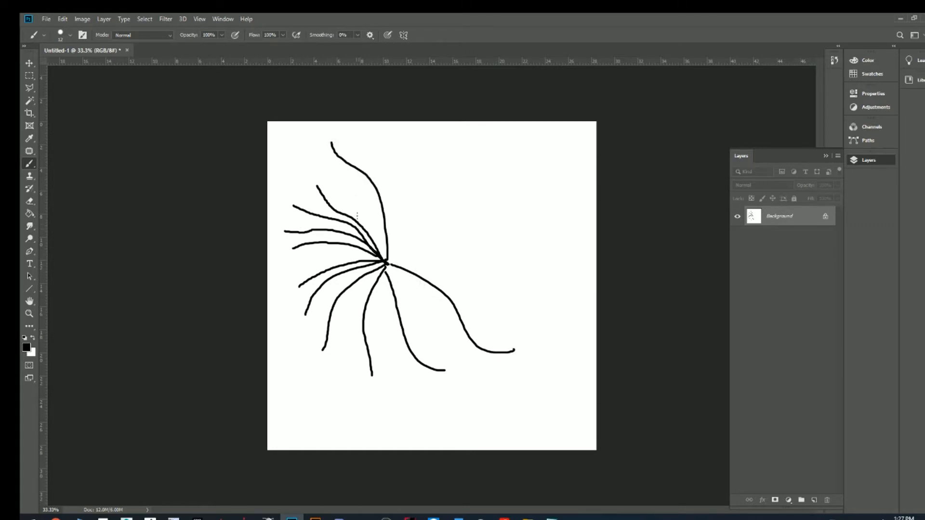
pyautogui.moveTo(389, 264)
pyautogui.mouseDown()
pyautogui.moveTo(410, 164)
pyautogui.moveTo(431, 153)
pyautogui.moveTo(402, 260)
pyautogui.moveTo(489, 168)
pyautogui.mouseUp()
pyautogui.moveTo(395, 261)
pyautogui.mouseDown()
pyautogui.moveTo(471, 268)
pyautogui.moveTo(539, 325)
pyautogui.mouseUp()
pyautogui.moveTo(388, 265)
pyautogui.mouseDown()
pyautogui.moveTo(424, 340)
pyautogui.moveTo(458, 357)
pyautogui.mouseUp()
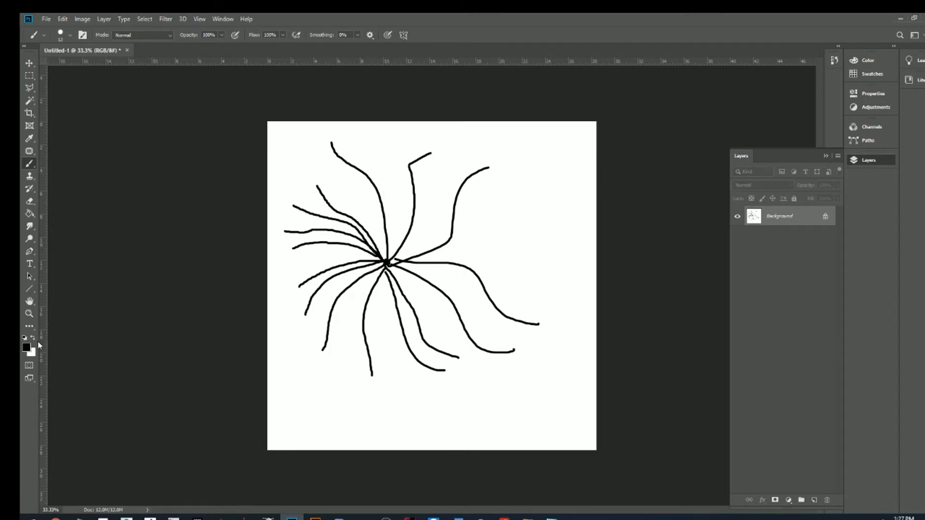
# Step: Set the foreground colour to bright red and paint a rough box enclosing the black leaf strands
pyautogui.click(27, 347)
pyautogui.click(477, 131)
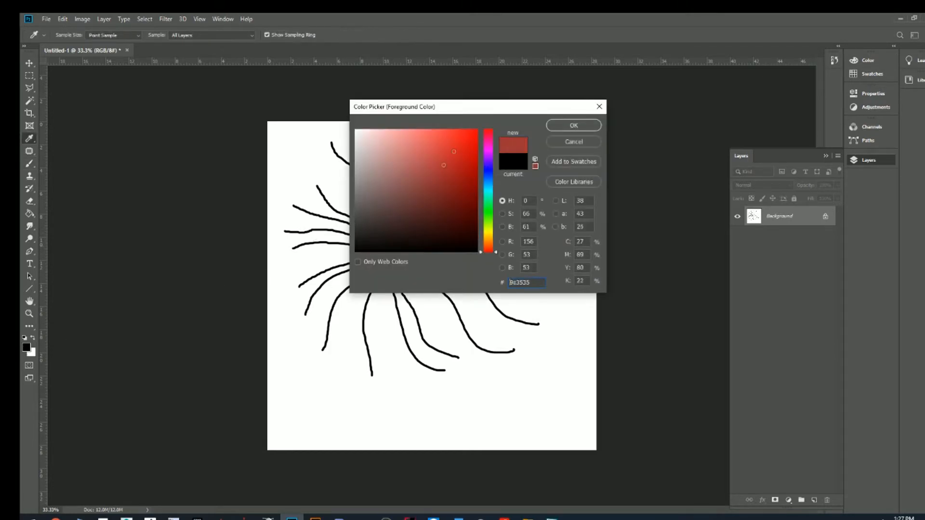
pyautogui.click(591, 125)
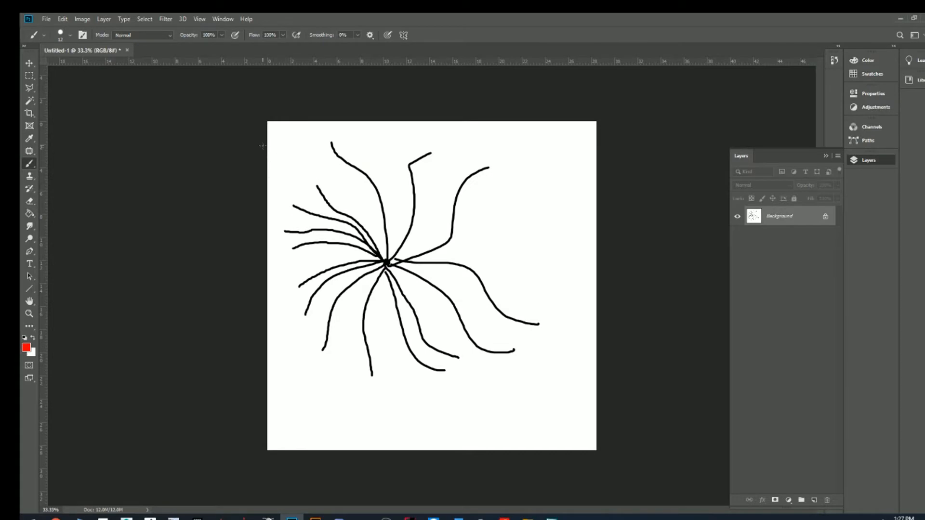
pyautogui.moveTo(273, 131)
pyautogui.mouseDown()
pyautogui.moveTo(289, 362)
pyautogui.moveTo(336, 377)
pyautogui.moveTo(520, 382)
pyautogui.moveTo(564, 371)
pyautogui.moveTo(538, 129)
pyautogui.moveTo(269, 128)
pyautogui.mouseUp()
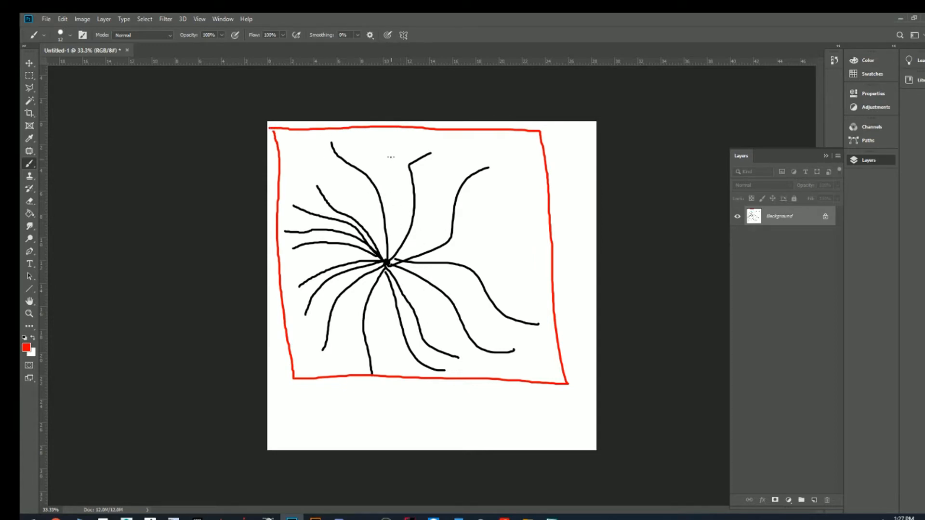
# Step: Divide the red box into a grid with three vertical and three horizontal brush lines
pyautogui.moveTo(317, 130); pyautogui.dragTo(332, 377)
pyautogui.moveTo(388, 124); pyautogui.dragTo(411, 389)
pyautogui.moveTo(466, 137); pyautogui.dragTo(492, 371)
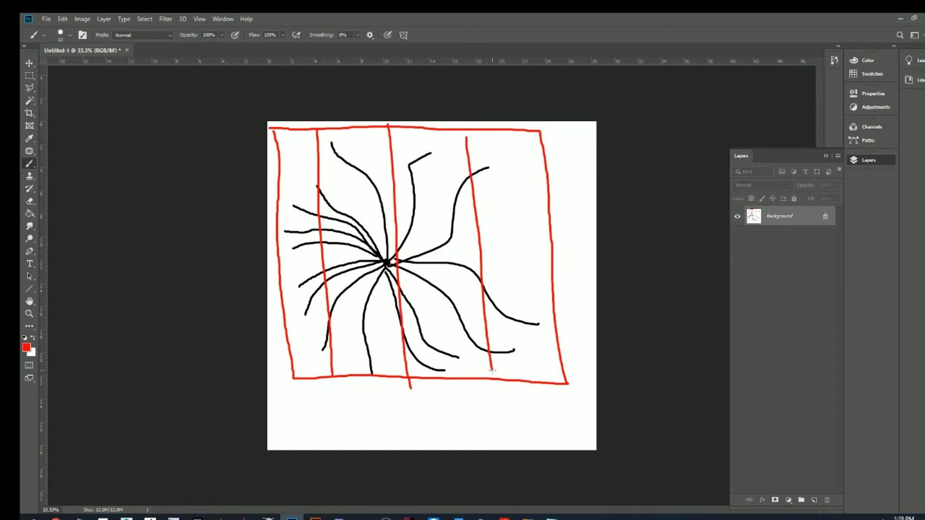
pyautogui.moveTo(275, 244); pyautogui.dragTo(548, 238)
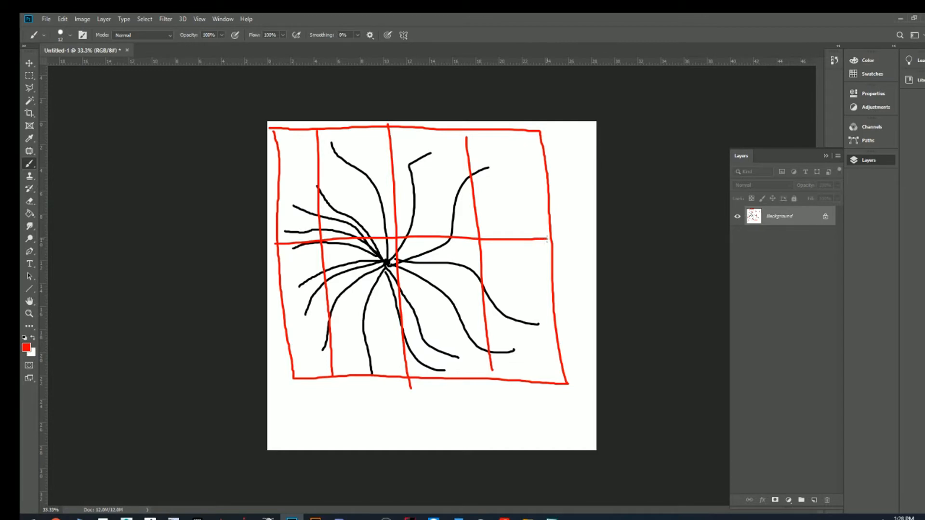
pyautogui.moveTo(284, 327); pyautogui.dragTo(549, 315)
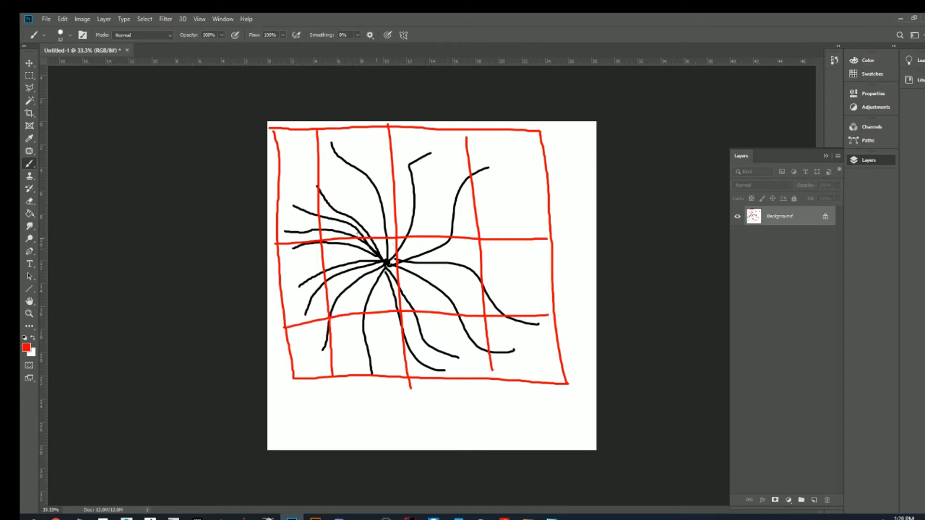
pyautogui.moveTo(272, 185); pyautogui.dragTo(537, 195)
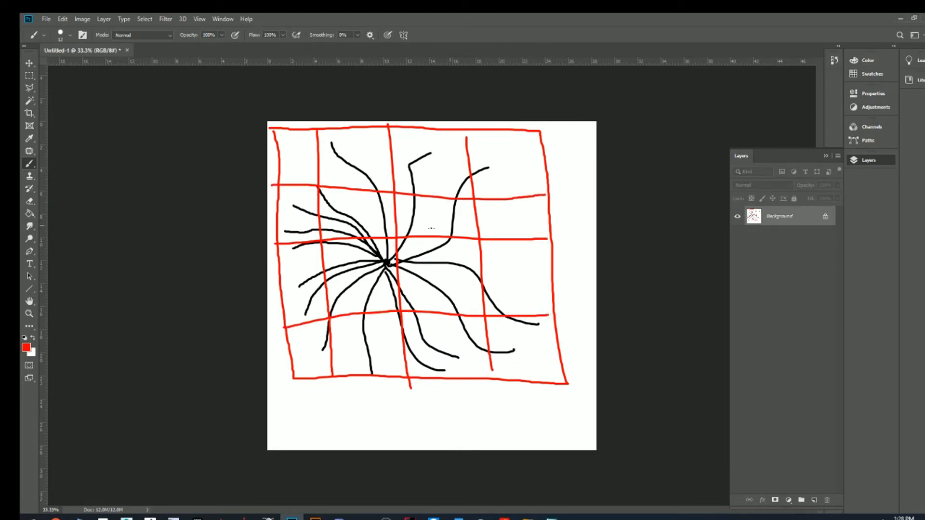
# Step: Circle three grid intersections in red, fill in the one near the strand centre, and sketch an arched strip below the grid
pyautogui.moveTo(401, 233); pyautogui.dragTo(399, 227)
pyautogui.moveTo(325, 235)
pyautogui.mouseDown()
pyautogui.moveTo(309, 248)
pyautogui.moveTo(325, 237)
pyautogui.mouseUp()
pyautogui.moveTo(345, 309)
pyautogui.mouseDown()
pyautogui.moveTo(329, 316)
pyautogui.moveTo(357, 316)
pyautogui.mouseUp()
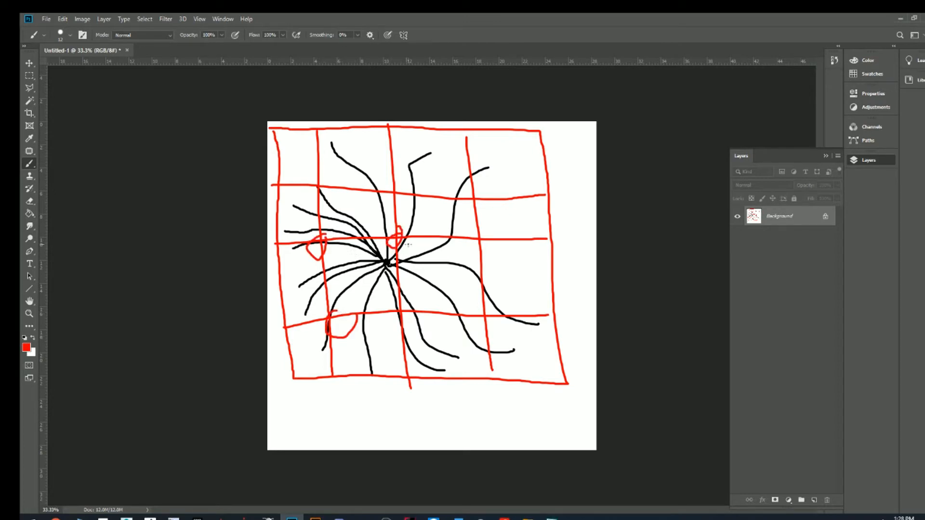
pyautogui.moveTo(394, 236)
pyautogui.mouseDown()
pyautogui.moveTo(391, 249)
pyautogui.moveTo(407, 243)
pyautogui.mouseUp()
pyautogui.moveTo(380, 432)
pyautogui.mouseDown()
pyautogui.moveTo(377, 412)
pyautogui.moveTo(355, 400)
pyautogui.moveTo(341, 425)
pyautogui.moveTo(320, 419)
pyautogui.moveTo(322, 399)
pyautogui.moveTo(345, 386)
pyautogui.moveTo(394, 396)
pyautogui.moveTo(407, 423)
pyautogui.moveTo(377, 434)
pyautogui.moveTo(409, 420)
pyautogui.mouseUp()
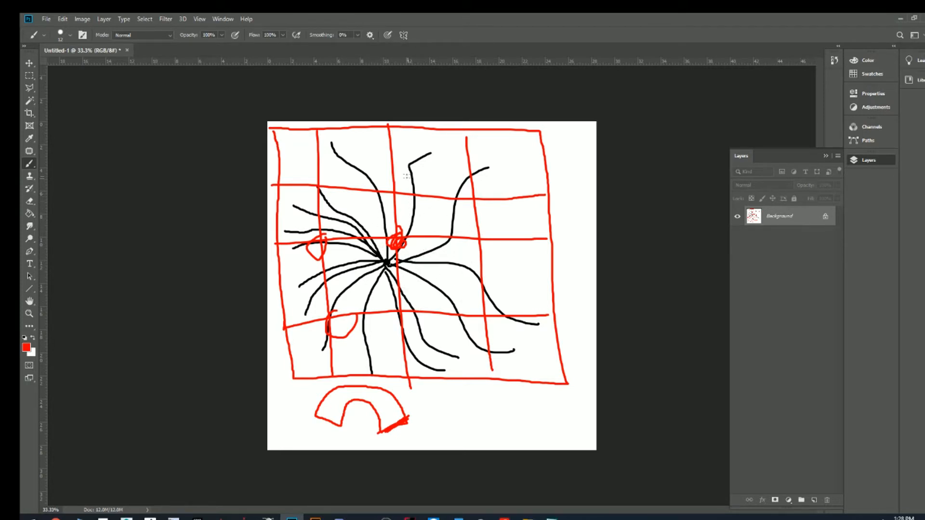
# Step: Sketch a red rectangle over the right-hand strands and an arrow leading from it to a small box at the lower right
pyautogui.moveTo(402, 153)
pyautogui.mouseDown()
pyautogui.moveTo(405, 271)
pyautogui.moveTo(512, 300)
pyautogui.moveTo(515, 166)
pyautogui.moveTo(411, 160)
pyautogui.mouseUp()
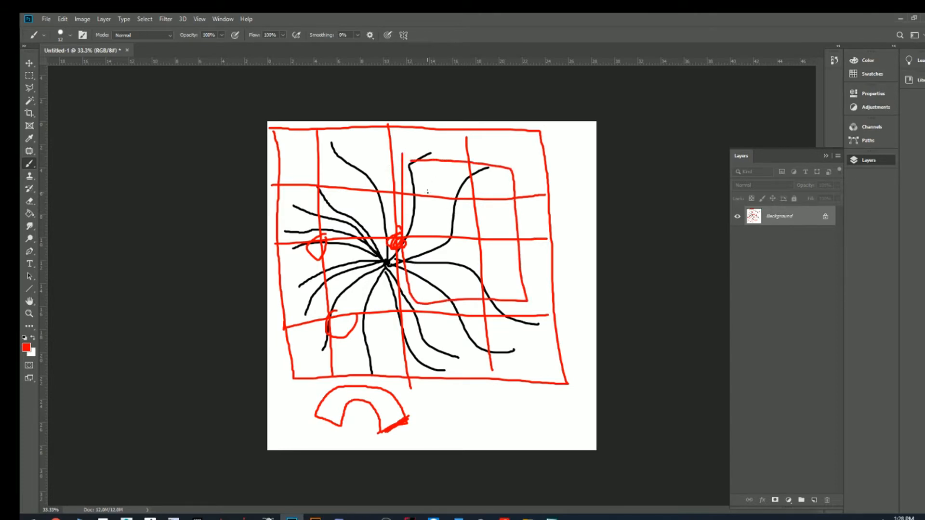
pyautogui.moveTo(461, 227)
pyautogui.mouseDown()
pyautogui.moveTo(561, 407)
pyautogui.moveTo(571, 385)
pyautogui.moveTo(538, 398)
pyautogui.mouseUp()
pyautogui.moveTo(502, 339)
pyautogui.mouseDown()
pyautogui.moveTo(589, 415)
pyautogui.moveTo(564, 343)
pyautogui.moveTo(503, 341)
pyautogui.mouseUp()
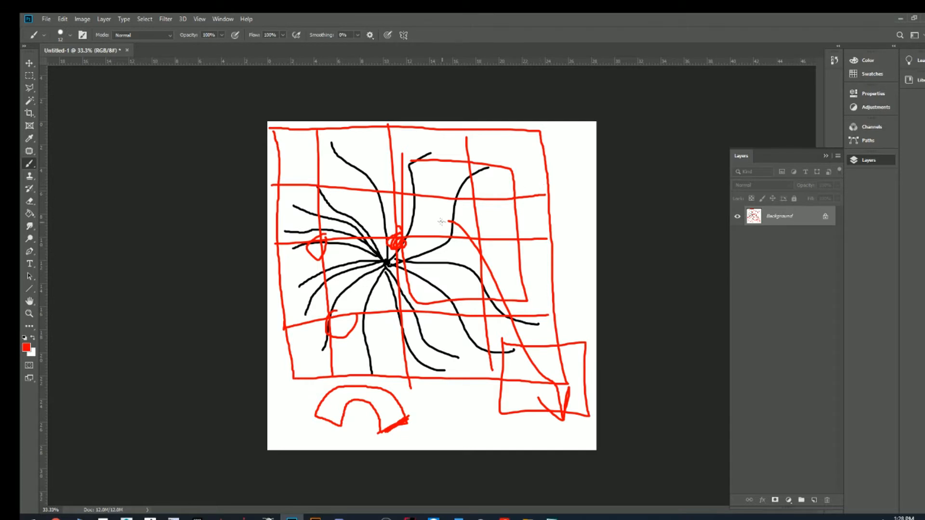
pyautogui.moveTo(438, 168)
pyautogui.mouseDown()
pyautogui.moveTo(393, 308)
pyautogui.moveTo(376, 251)
pyautogui.moveTo(481, 359)
pyautogui.moveTo(447, 232)
pyautogui.mouseUp()
pyautogui.hotkey('ctrl', 'z')
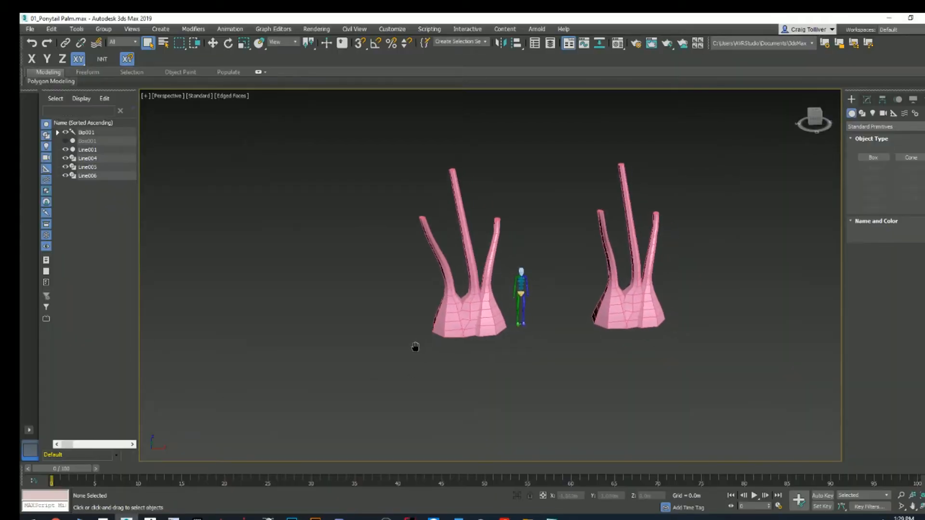
# Step: In the 3ds Max palm scene, change the viewport to the Top view and hide the grid
pyautogui.moveTo(413, 347)
pyautogui.keyDown('alt'); pyautogui.mouseDown(button='middle')
pyautogui.moveTo(402, 320)
pyautogui.moveTo(366, 303)
pyautogui.mouseUp(button='middle'); pyautogui.keyUp('alt')
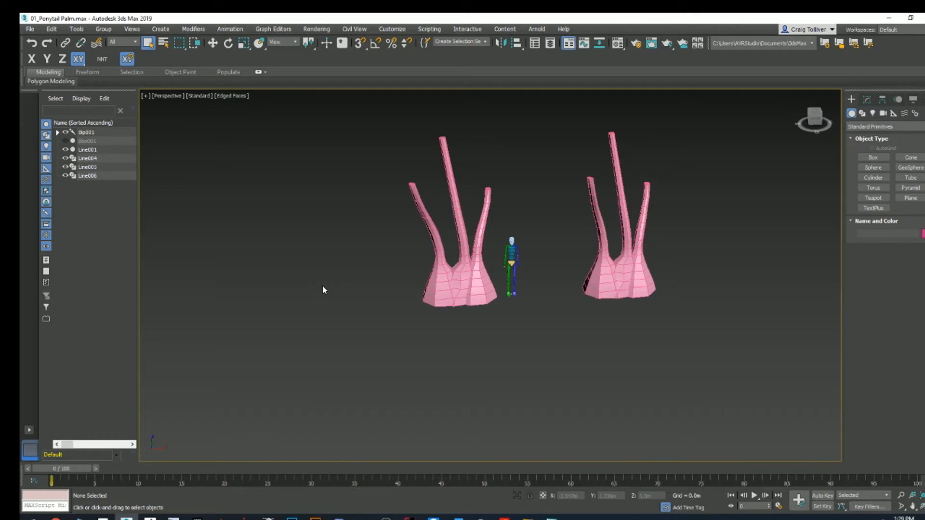
pyautogui.keyDown('alt'); pyautogui.moveTo(323, 287); pyautogui.dragTo(314, 286, button='middle'); pyautogui.keyUp('alt')
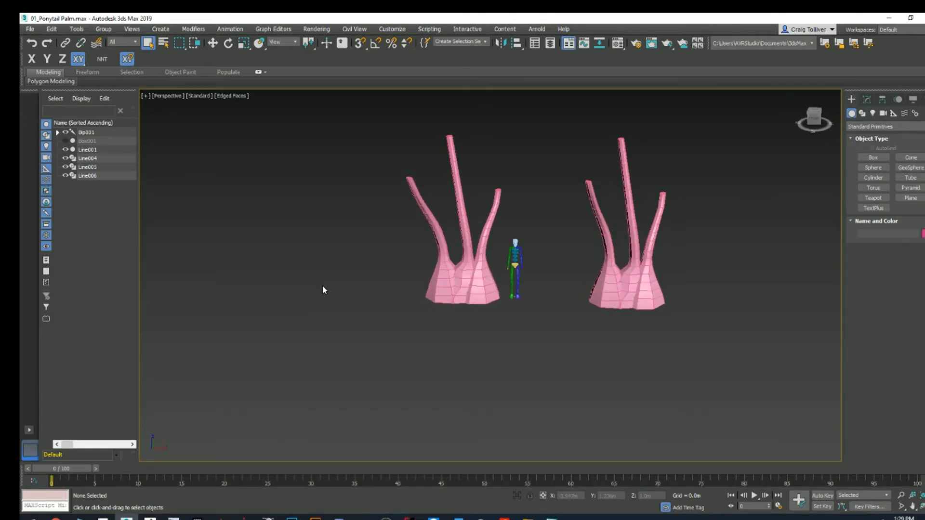
pyautogui.press('t')
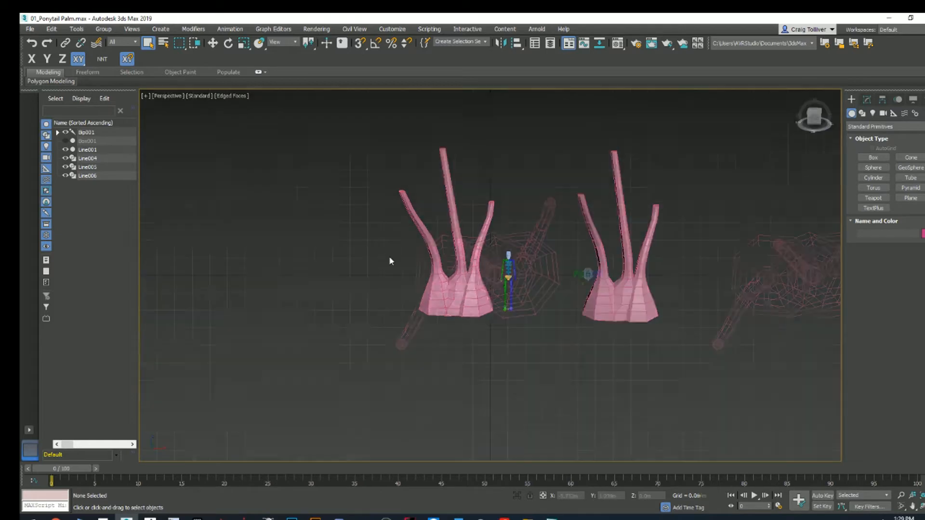
pyautogui.scroll(-5, 404, 255)
pyautogui.press('g')
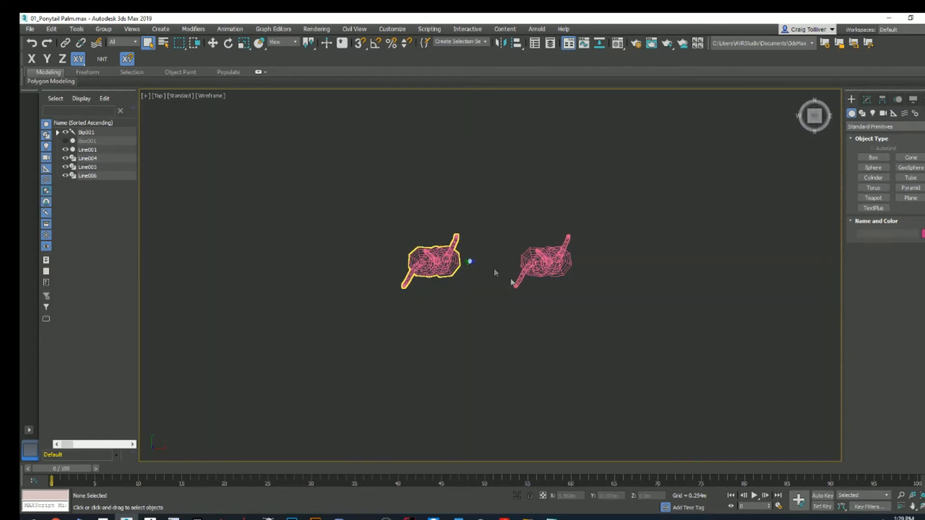
pyautogui.moveTo(510, 279); pyautogui.dragTo(491, 270, button='middle')
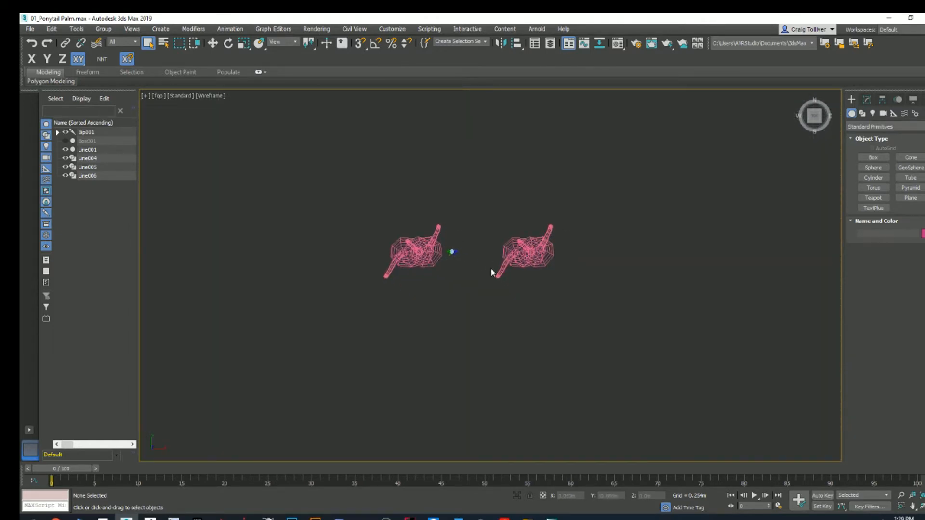
# Step: Set the Top view to Default Shading with edged faces shown
pyautogui.click(215, 103)
pyautogui.click(252, 116)
pyautogui.moveTo(378, 191); pyautogui.dragTo(516, 241, button='middle')
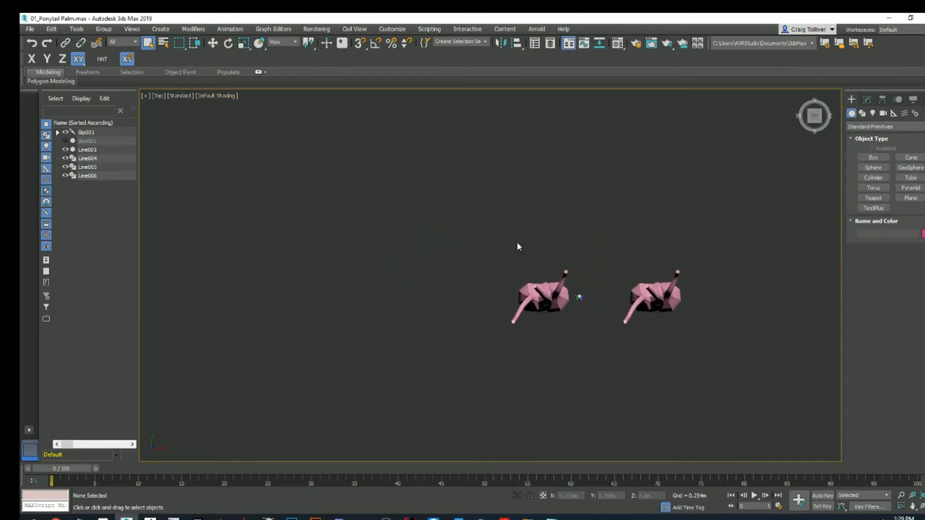
pyautogui.press('F4')
pyautogui.scroll(4, 551, 324)
pyautogui.scroll(-4, 611, 310)
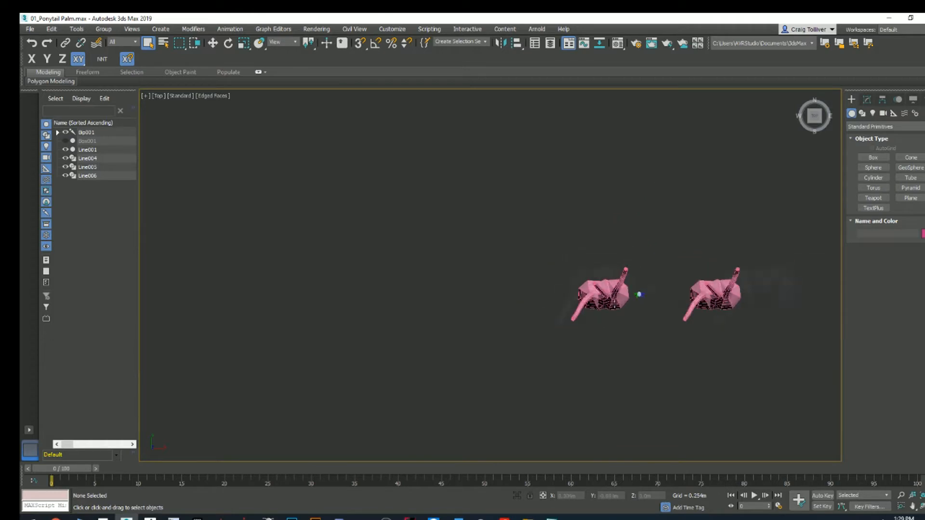
# Step: Start the Line spline tool and set its rendering cross-section to Rectangular
pyautogui.scroll(4, 547, 314)
pyautogui.moveTo(546, 316); pyautogui.dragTo(430, 304, button='middle')
pyautogui.scroll(2, 465, 281)
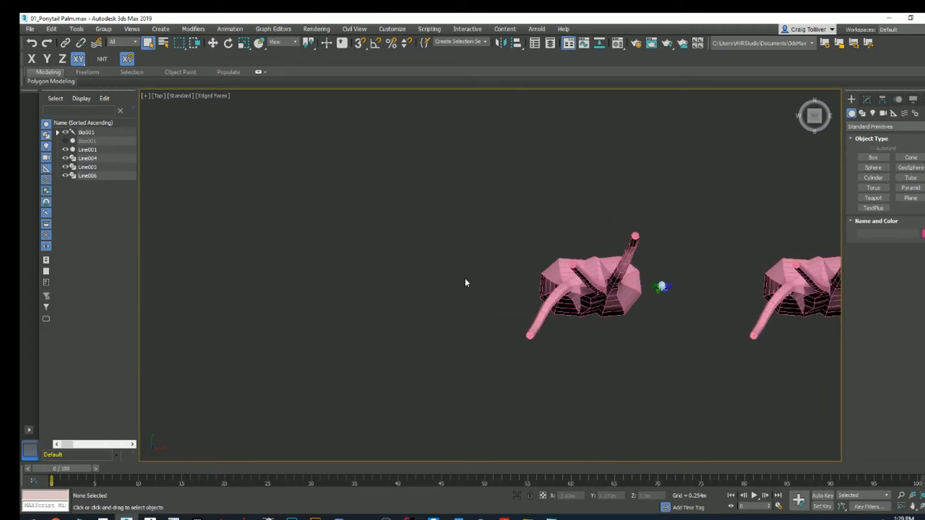
pyautogui.scroll(2, 455, 278)
pyautogui.moveTo(428, 257); pyautogui.dragTo(423, 254, button='middle')
pyautogui.moveTo(477, 237); pyautogui.dragTo(402, 258, button='middle')
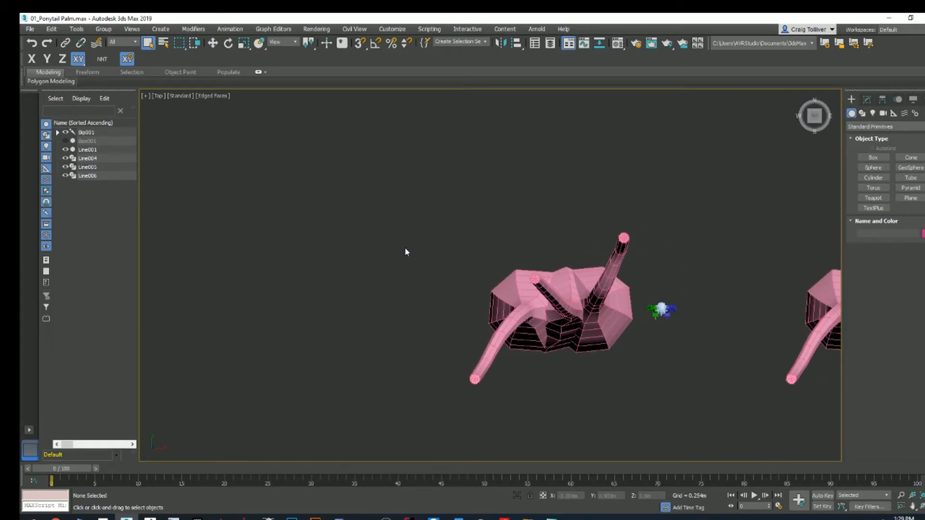
pyautogui.moveTo(405, 250); pyautogui.dragTo(434, 262, button='middle')
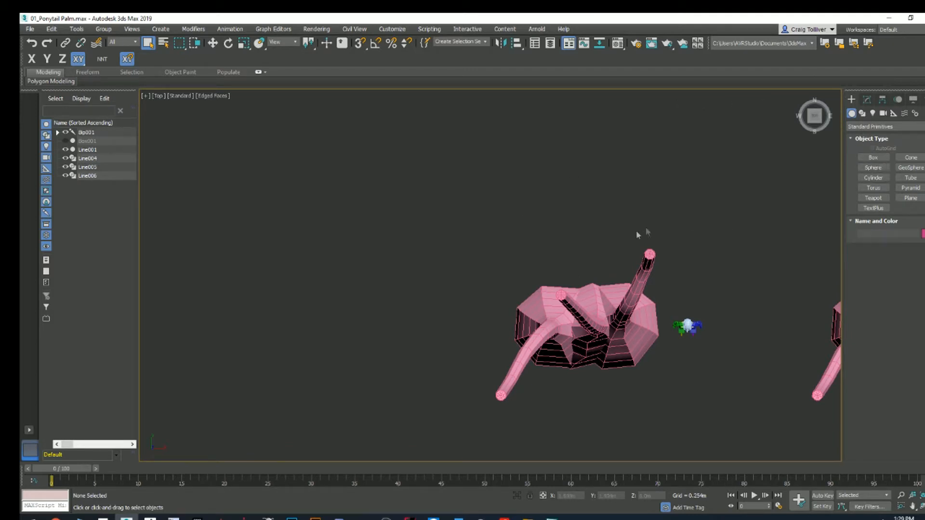
pyautogui.click(862, 115)
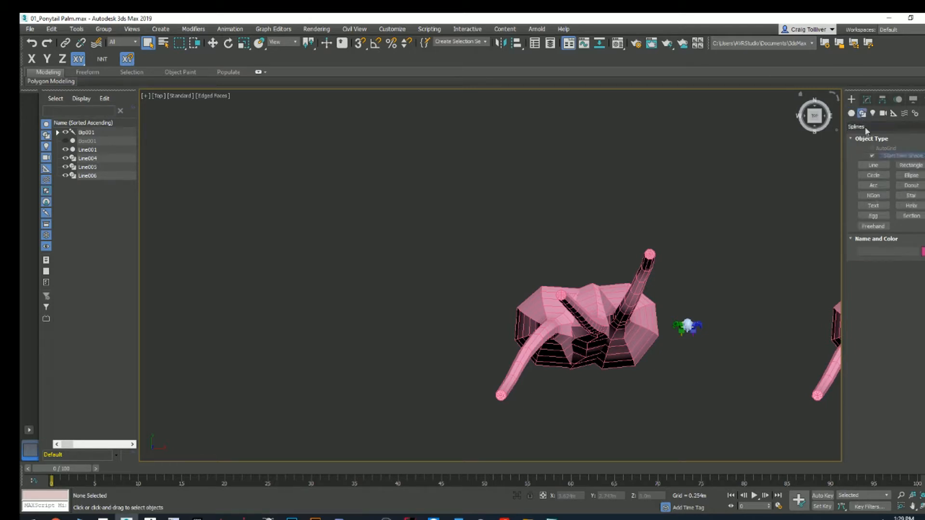
pyautogui.click(872, 165)
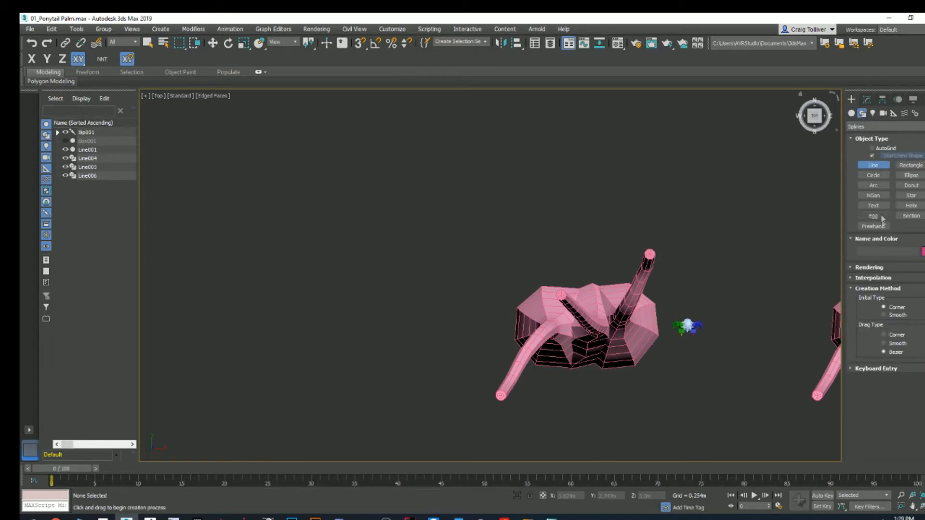
pyautogui.click(860, 269)
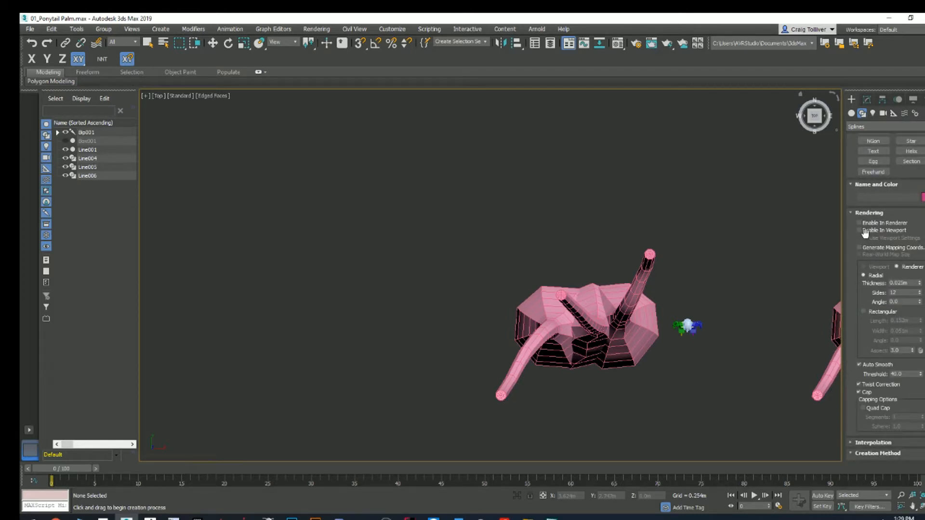
pyautogui.scroll(-5, 878, 308)
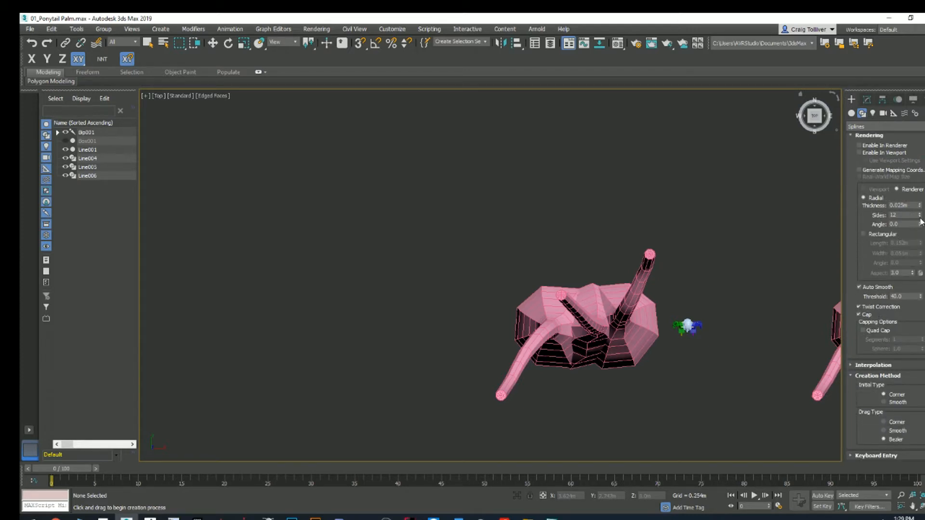
pyautogui.scroll(3, 897, 260)
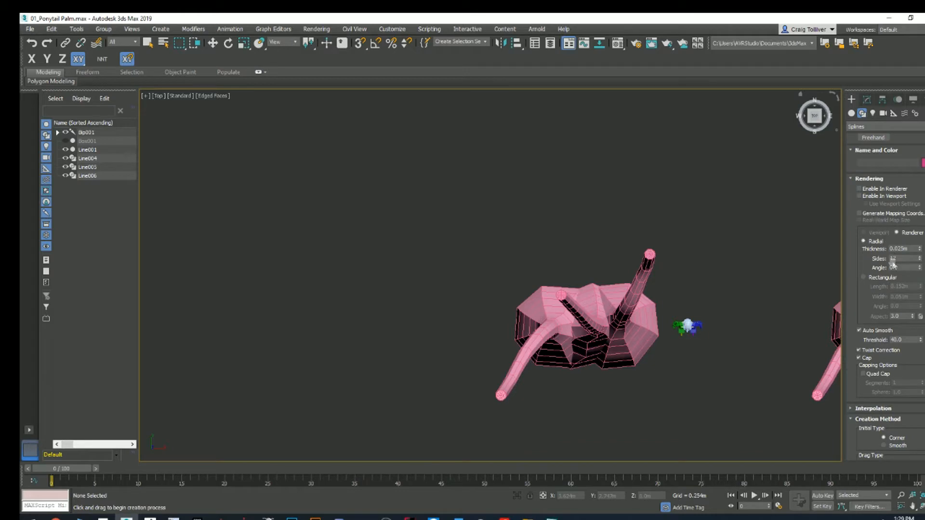
pyautogui.click(874, 279)
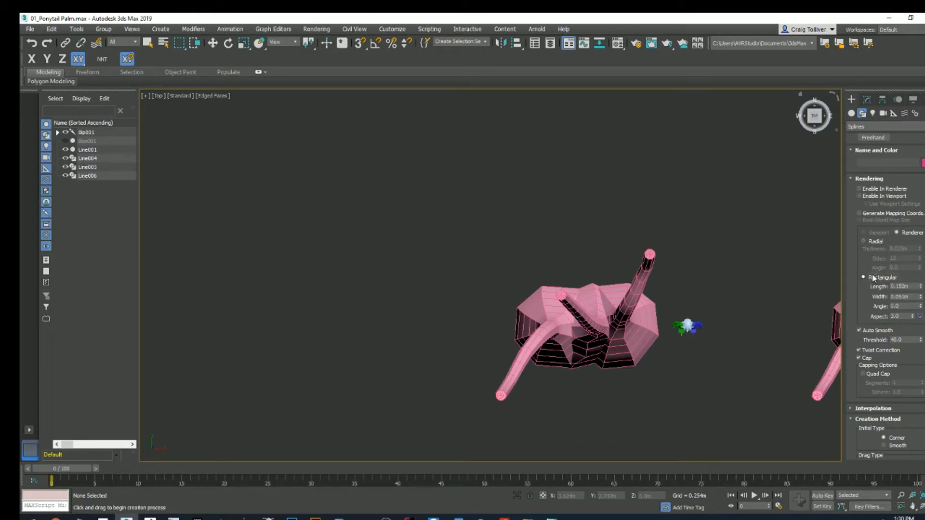
pyautogui.scroll(-3, 881, 265)
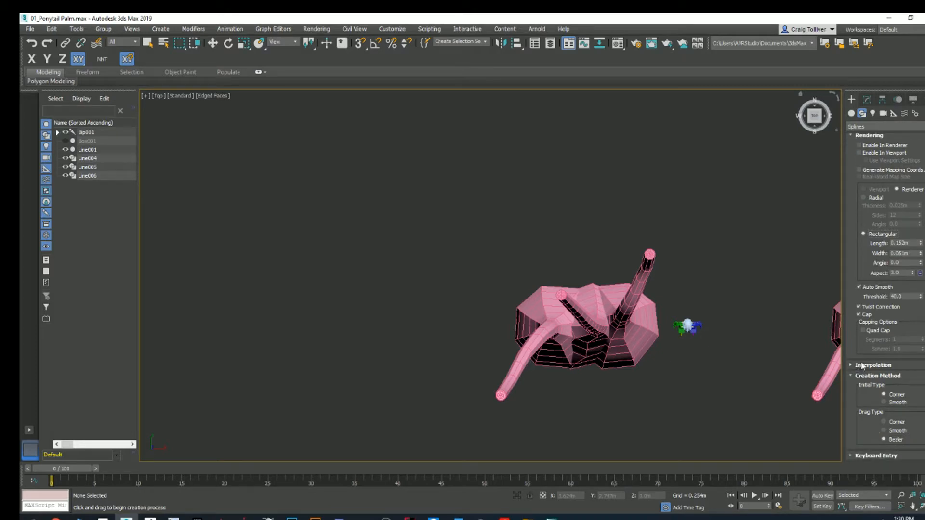
# Step: Draw a straight vertical two-point line in the empty area beside the palm trunk, then finish the spline
pyautogui.moveTo(578, 270); pyautogui.dragTo(707, 262, button='middle')
pyautogui.click(869, 101)
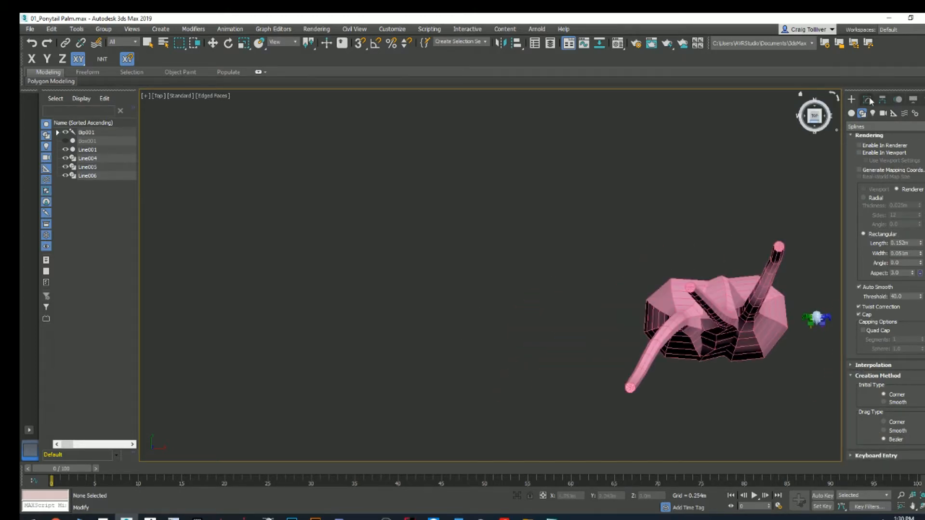
pyautogui.click(851, 99)
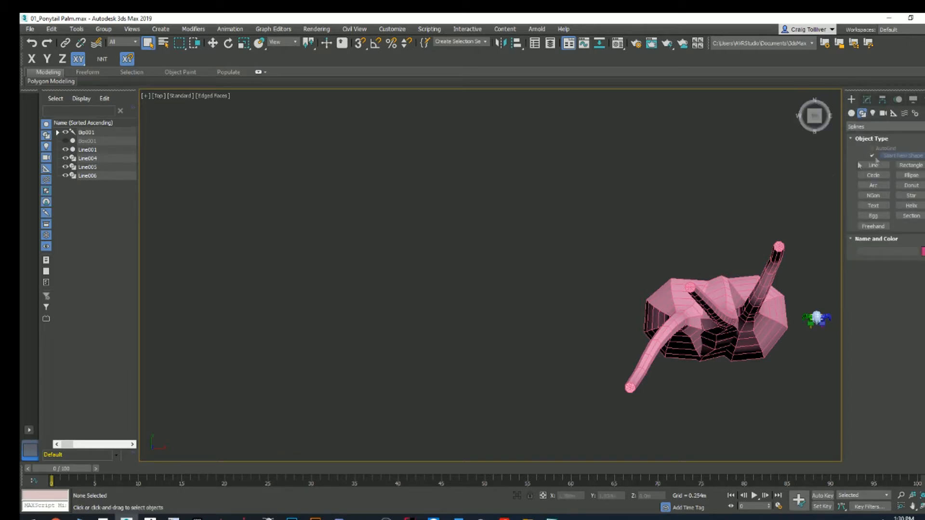
pyautogui.click(873, 165)
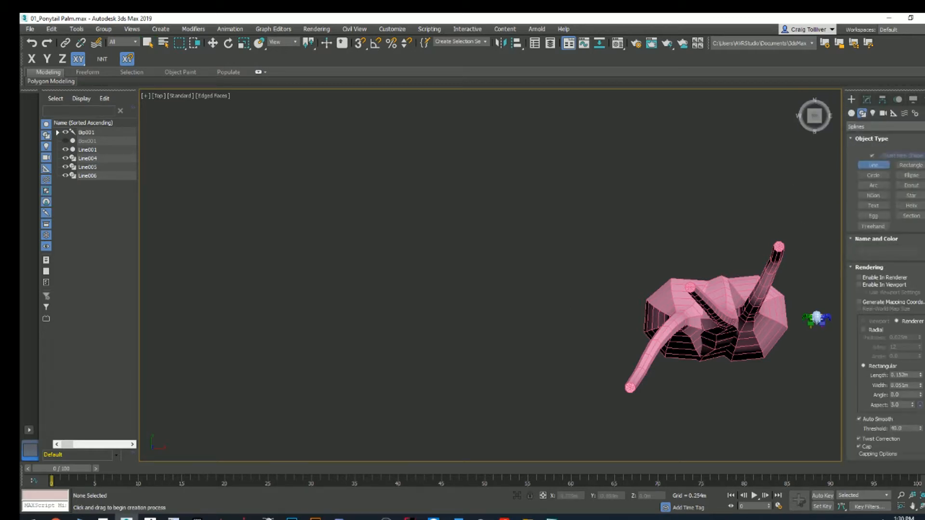
pyautogui.moveTo(413, 355); pyautogui.dragTo(413, 216)
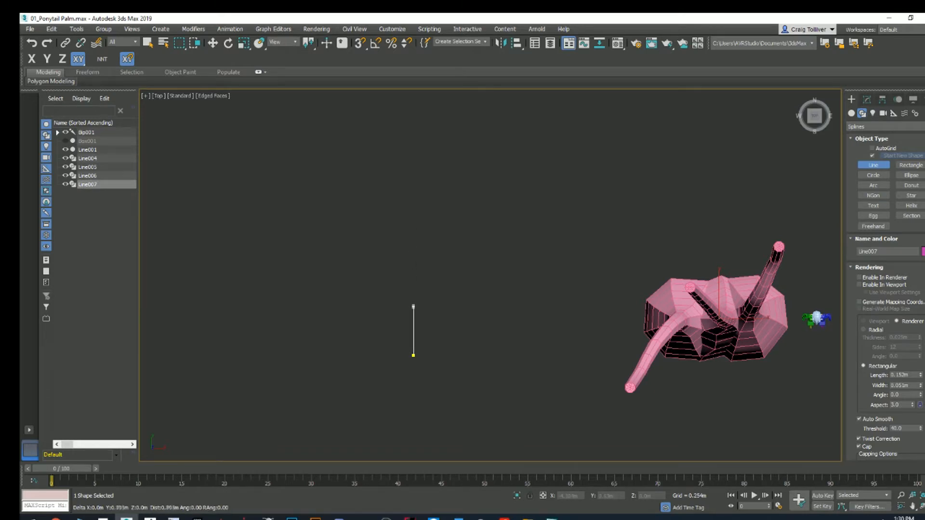
pyautogui.keyDown('shift'); pyautogui.click(414, 275); pyautogui.keyUp('shift')
pyautogui.rightClick(458, 273)
pyautogui.moveTo(492, 239); pyautogui.dragTo(477, 196, button='middle')
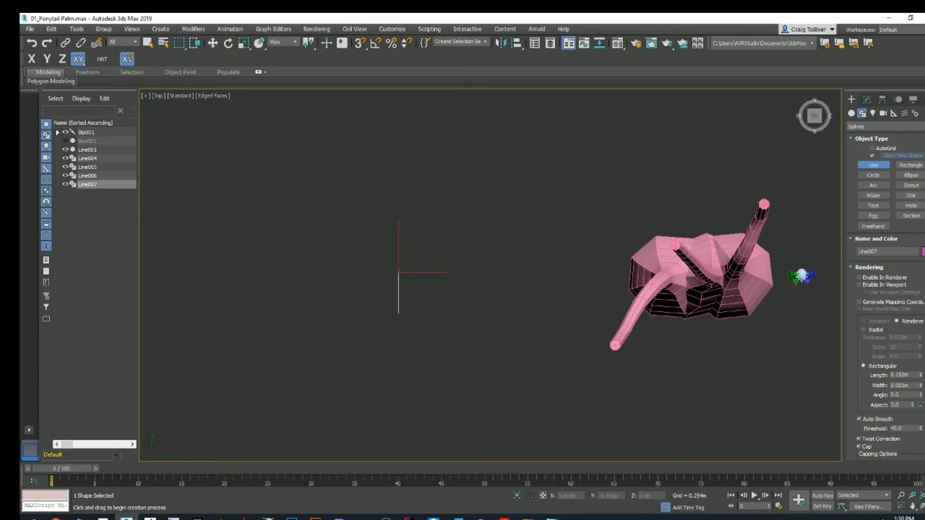
pyautogui.moveTo(565, 252); pyautogui.dragTo(607, 252, button='middle')
pyautogui.rightClick(496, 262)
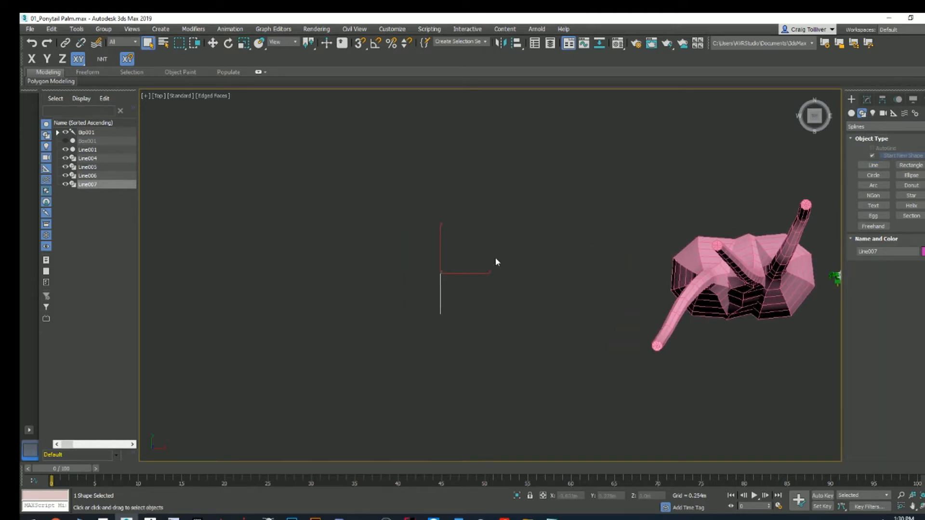
# Step: Select the vertical line and enable its rectangular thickness in the viewport
pyautogui.moveTo(519, 251); pyautogui.dragTo(519, 238, button='middle')
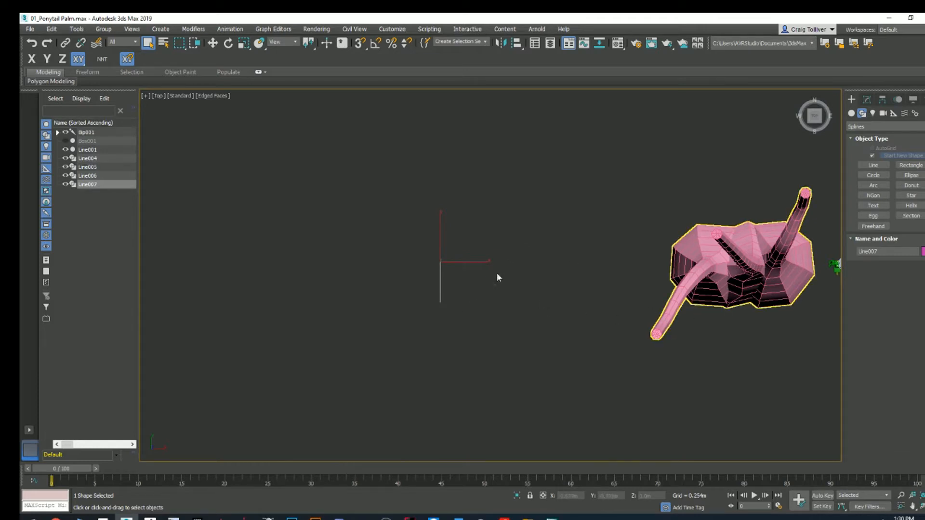
pyautogui.moveTo(633, 280); pyautogui.dragTo(627, 281, button='middle')
pyautogui.click(403, 281)
pyautogui.scroll(4, 387, 279)
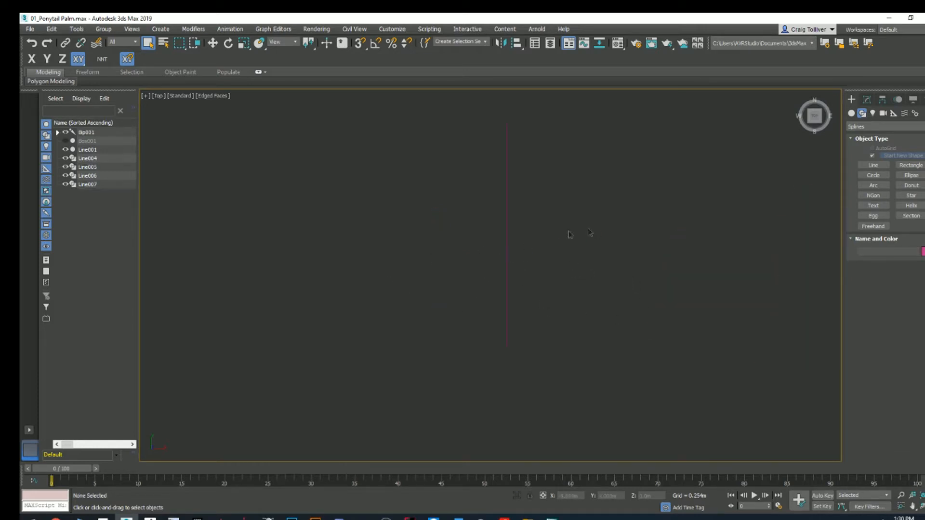
pyautogui.click(564, 231)
pyautogui.moveTo(563, 227); pyautogui.dragTo(484, 256, button='middle')
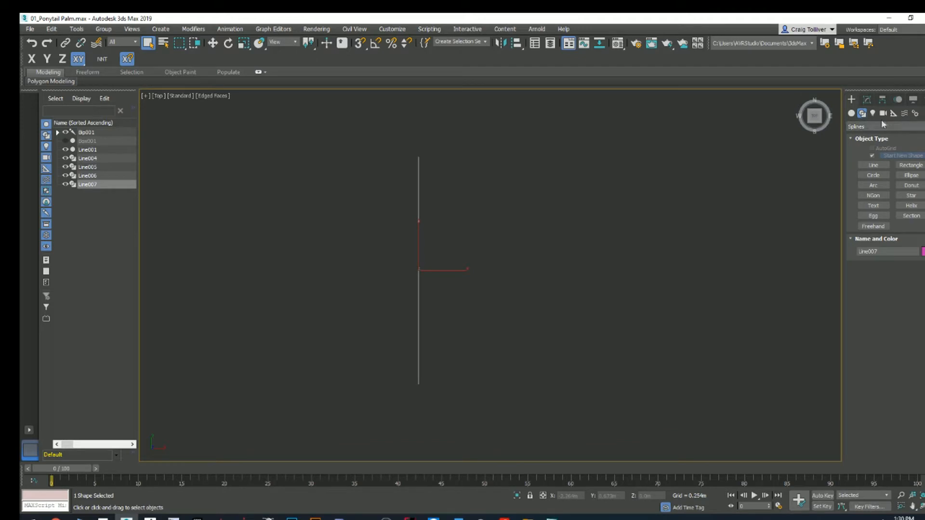
pyautogui.click(866, 99)
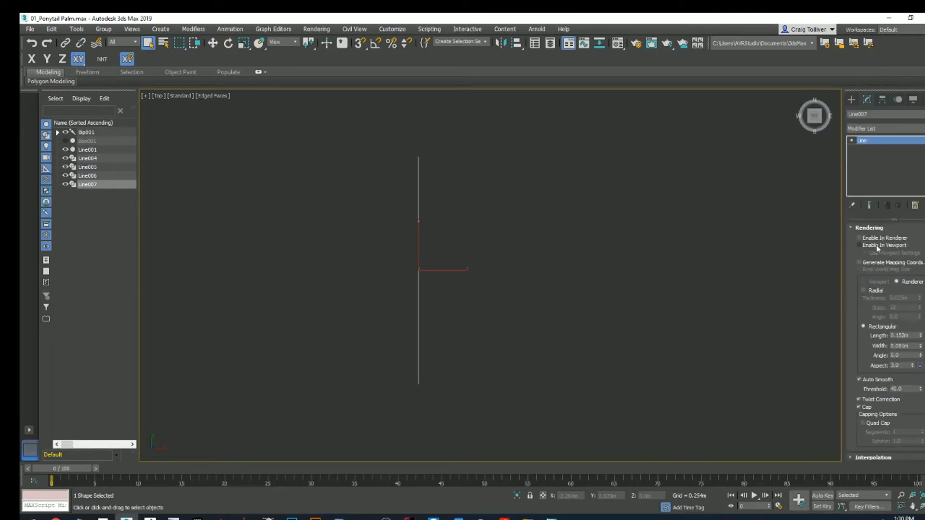
pyautogui.click(876, 246)
pyautogui.moveTo(615, 240); pyautogui.dragTo(653, 231, button='middle')
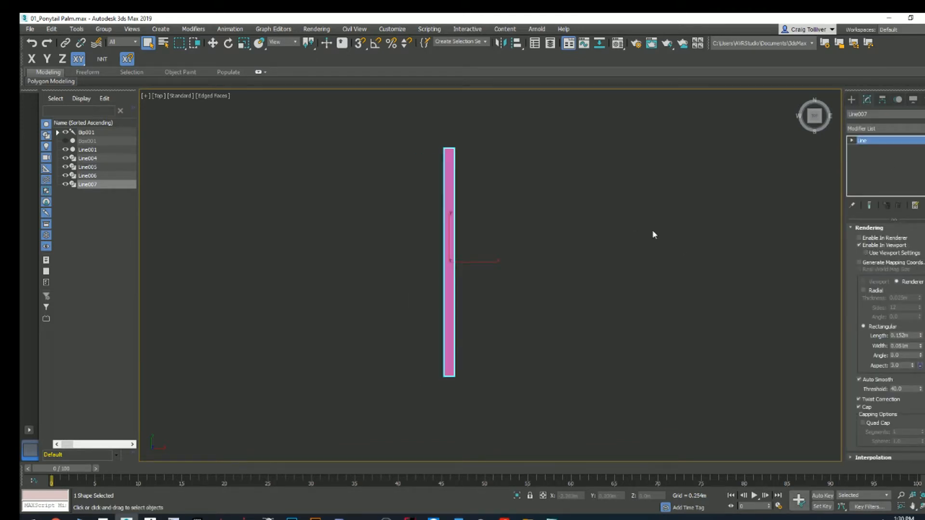
pyautogui.press('F4')
pyautogui.press('F4')
pyautogui.scroll(3, 470, 132)
pyautogui.moveTo(466, 197); pyautogui.dragTo(499, 104, button='middle')
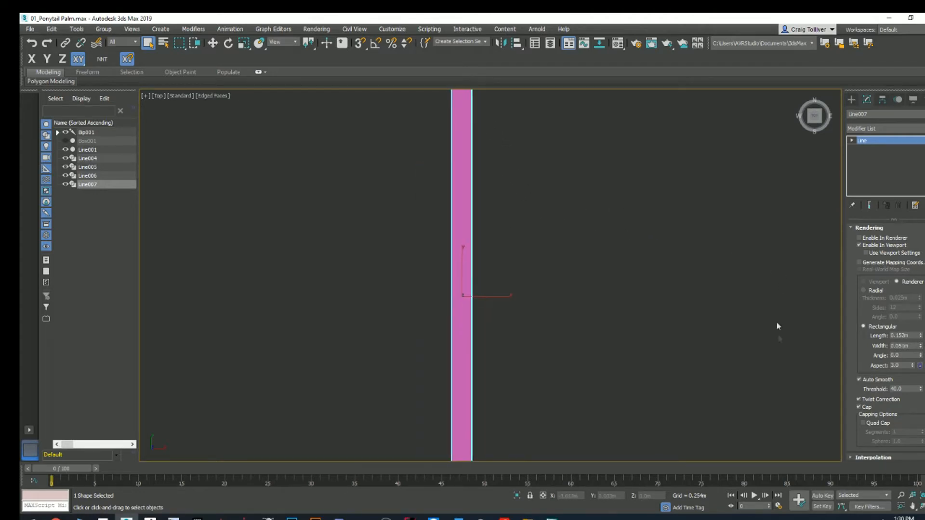
pyautogui.scroll(-2, 754, 331)
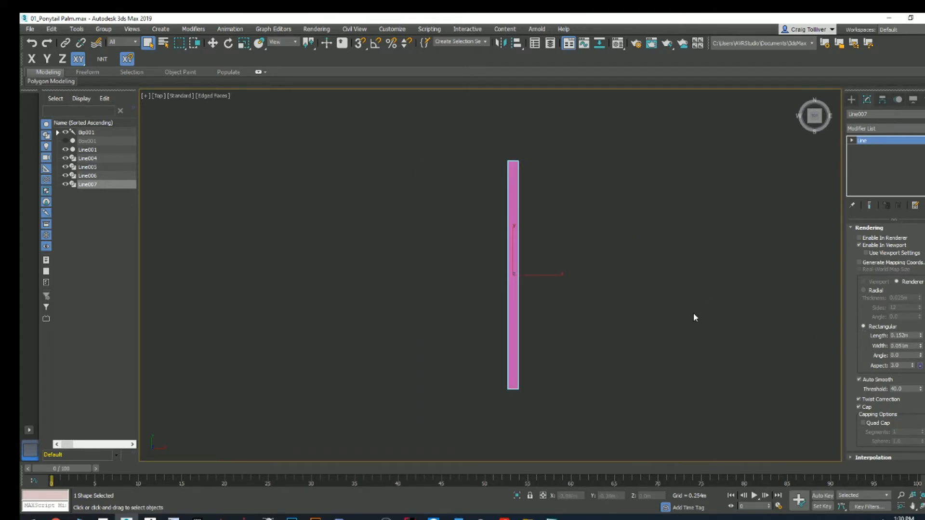
# Step: In the Perspective view, flatten the line's strip by setting its rectangular Length to 0
pyautogui.press('p')
pyautogui.press('z')
pyautogui.scroll(-2, 475, 265)
pyautogui.keyDown('alt'); pyautogui.moveTo(475, 265); pyautogui.dragTo(523, 268, button='middle'); pyautogui.keyUp('alt')
pyautogui.scroll(-5, 559, 273)
pyautogui.scroll(5, 524, 269)
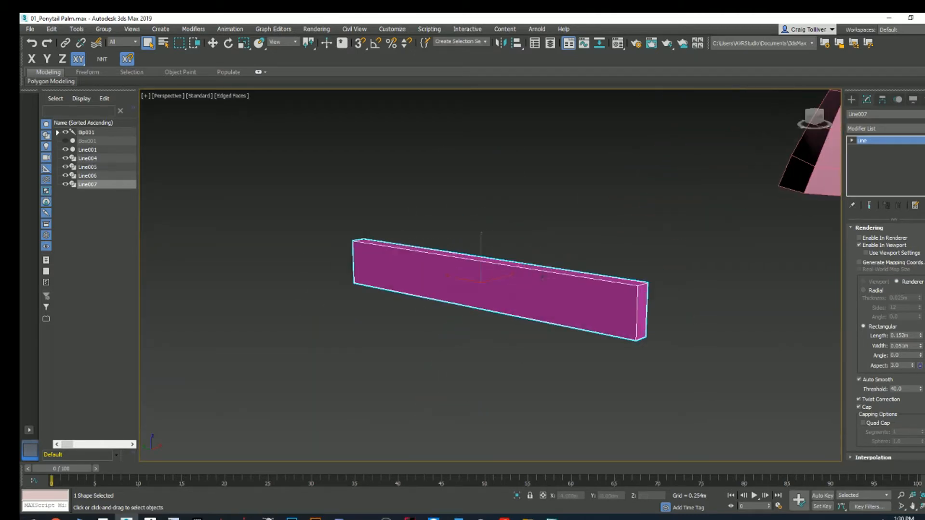
pyautogui.moveTo(922, 336)
pyautogui.mouseDown()
pyautogui.moveTo(921, 357)
pyautogui.moveTo(922, 337)
pyautogui.mouseUp()
pyautogui.moveTo(745, 298); pyautogui.dragTo(736, 293, button='middle')
pyautogui.hotkey('ctrl', 'z')
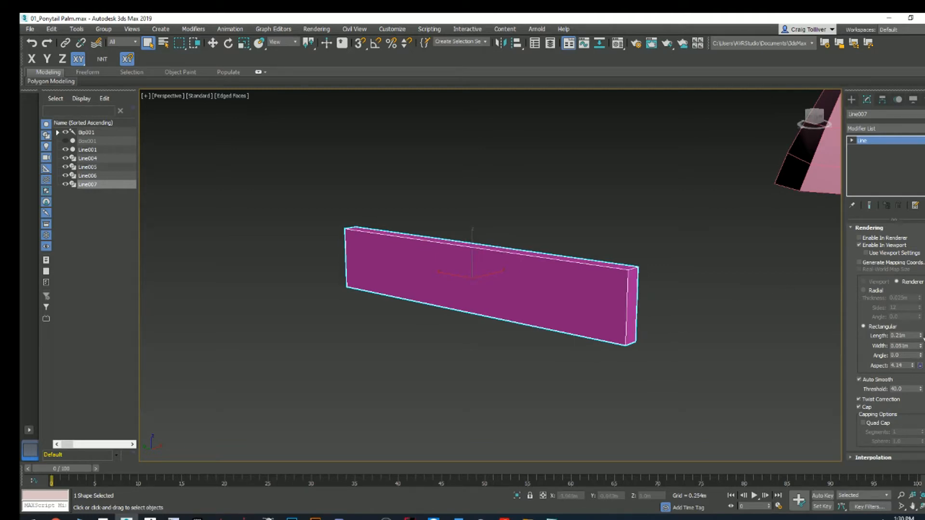
pyautogui.moveTo(921, 336); pyautogui.dragTo(916, 350)
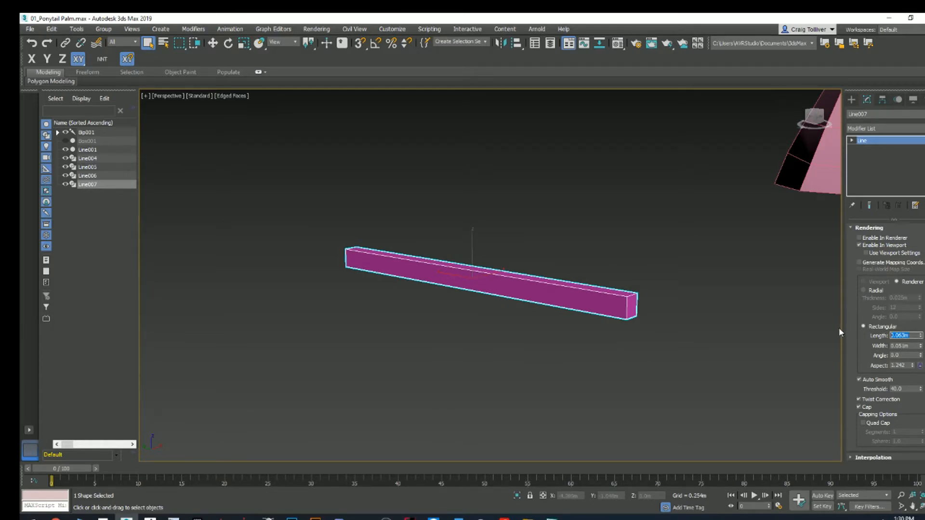
pyautogui.write('0')
pyautogui.press('Return')
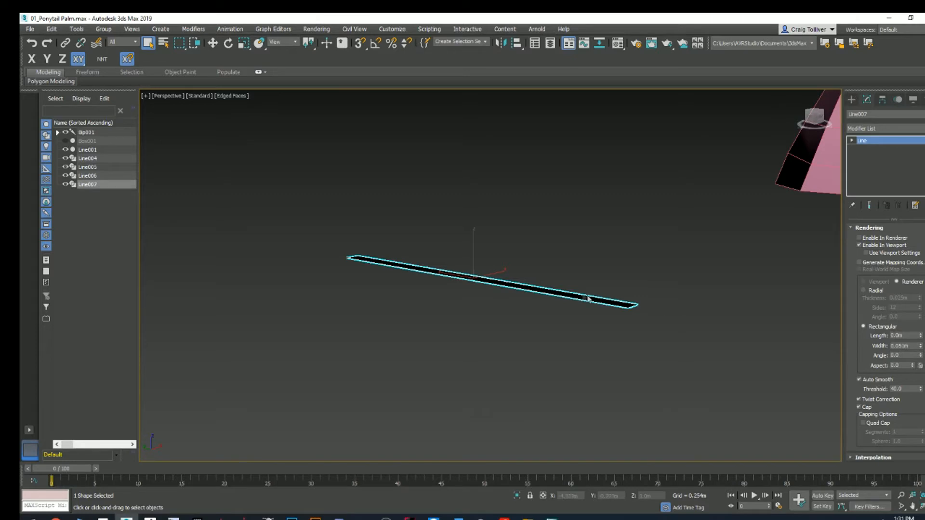
# Step: Return to the Top view and start a standard Plane primitive beside the flattened strip
pyautogui.scroll(4, 601, 298)
pyautogui.moveTo(589, 288); pyautogui.dragTo(534, 267, button='middle')
pyautogui.scroll(-3, 576, 272)
pyautogui.press('t')
pyautogui.scroll(2, 534, 267)
pyautogui.click(852, 100)
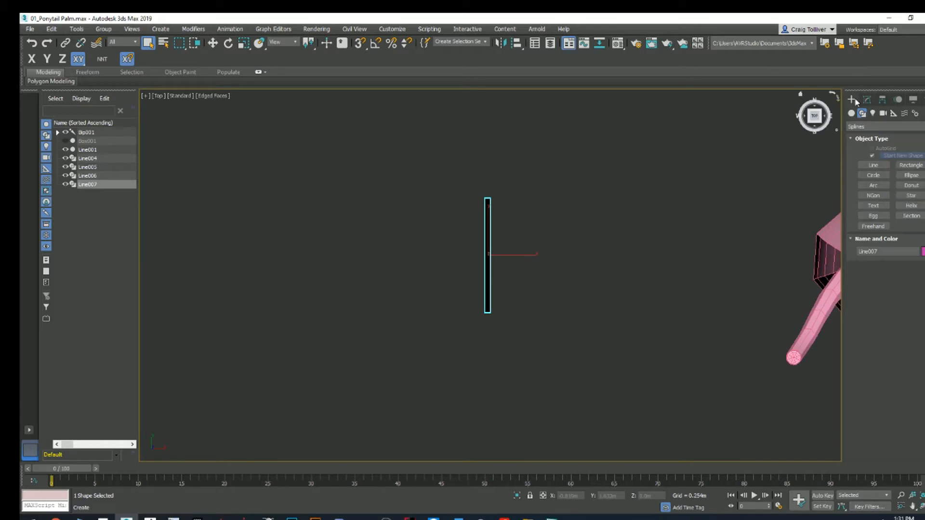
pyautogui.click(861, 114)
pyautogui.click(851, 113)
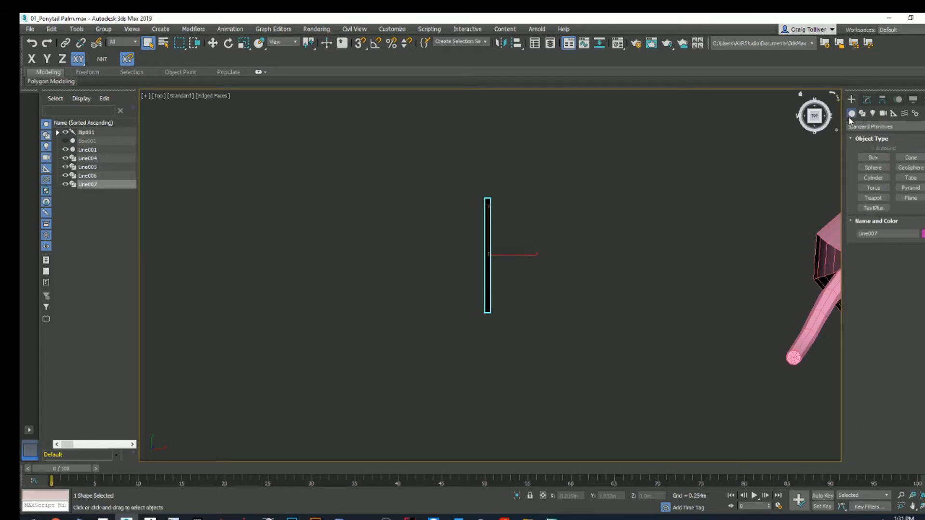
pyautogui.click(910, 198)
pyautogui.moveTo(727, 242); pyautogui.dragTo(615, 205, button='middle')
pyautogui.scroll(4, 368, 159)
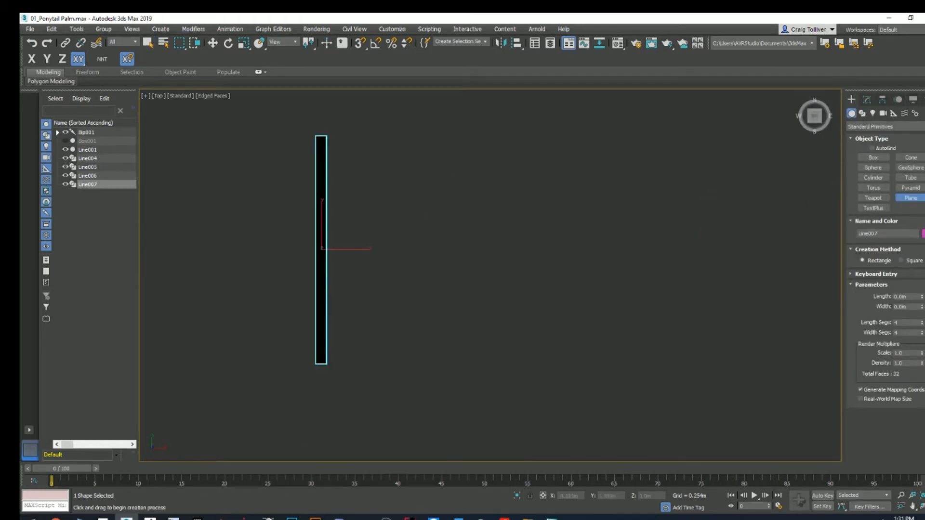
pyautogui.press('s')
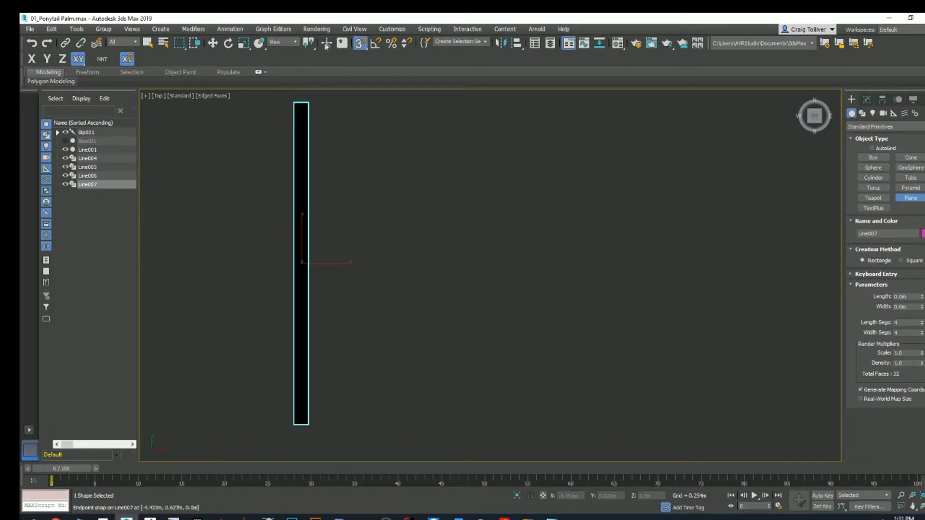
pyautogui.rightClick(361, 43)
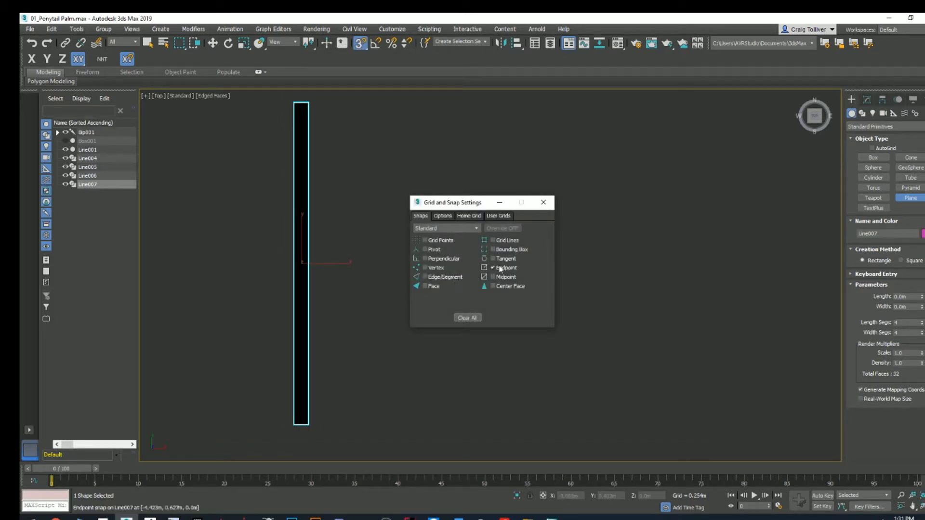
pyautogui.click(543, 202)
pyautogui.click(360, 42)
# Step: Draw a narrow vertical plane about 1.17 m long alongside the flattened strip, roughly matching its length
pyautogui.moveTo(310, 94); pyautogui.dragTo(328, 417)
pyautogui.moveTo(369, 319); pyautogui.dragTo(428, 298, button='middle')
pyautogui.scroll(-4, 417, 338)
pyautogui.scroll(1, 424, 277)
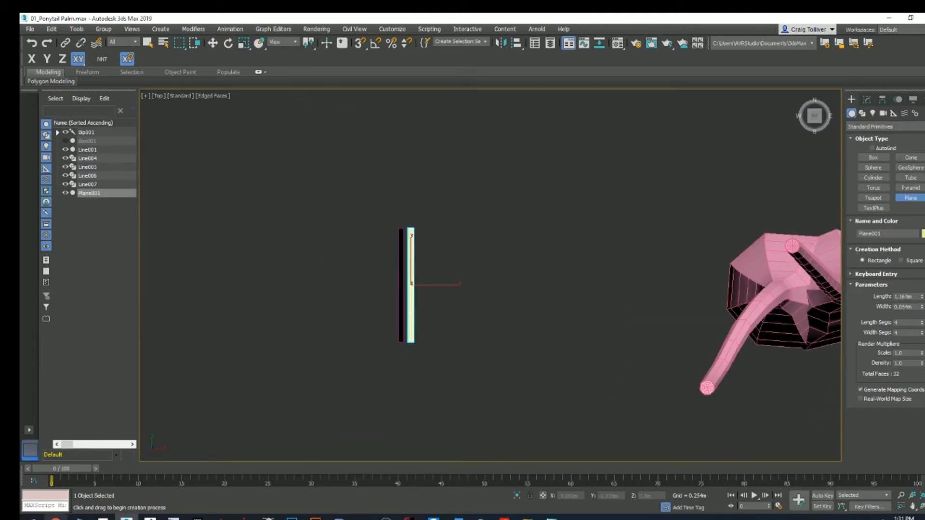
# Step: Switch to the browser and examine the leaves in the ponytail palm reference photo, returning to 3ds Max
pyautogui.click(55, 519)
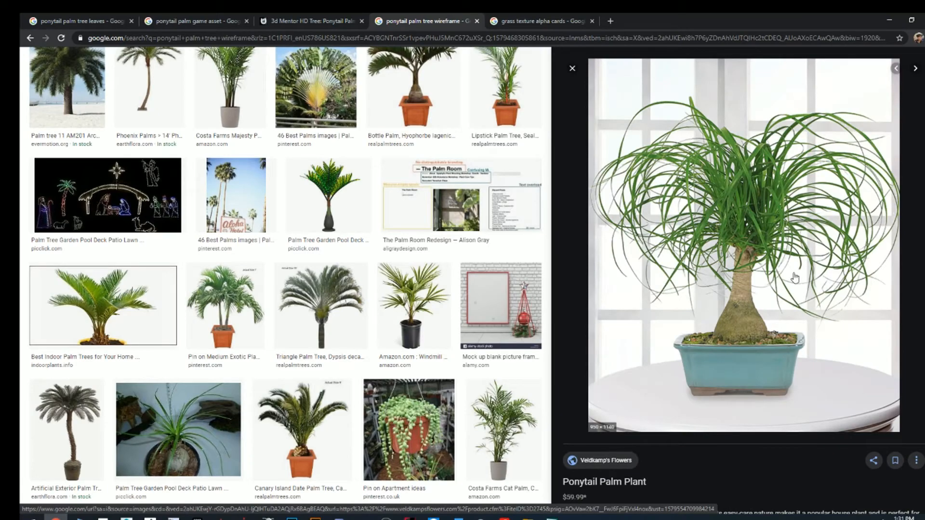
pyautogui.scroll(2, 558, 269)
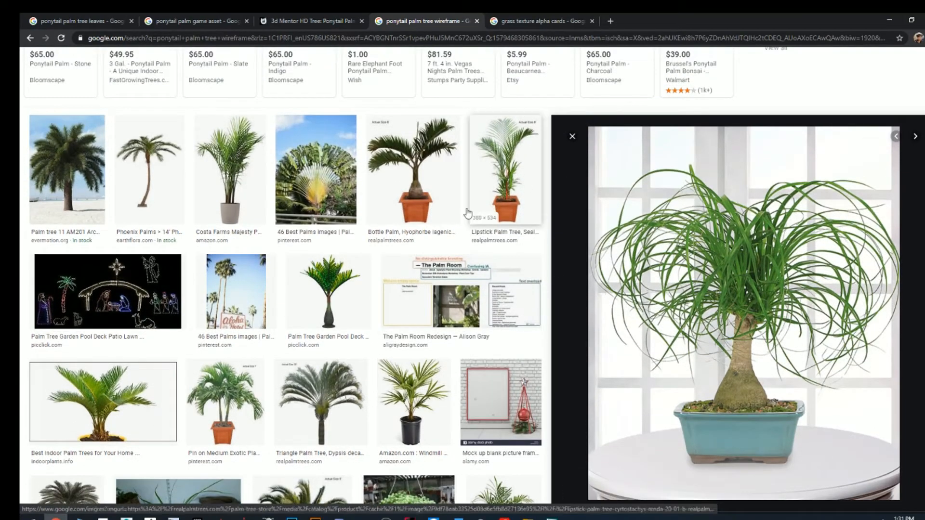
pyautogui.scroll(-2, 723, 197)
pyautogui.scroll(1, 723, 197)
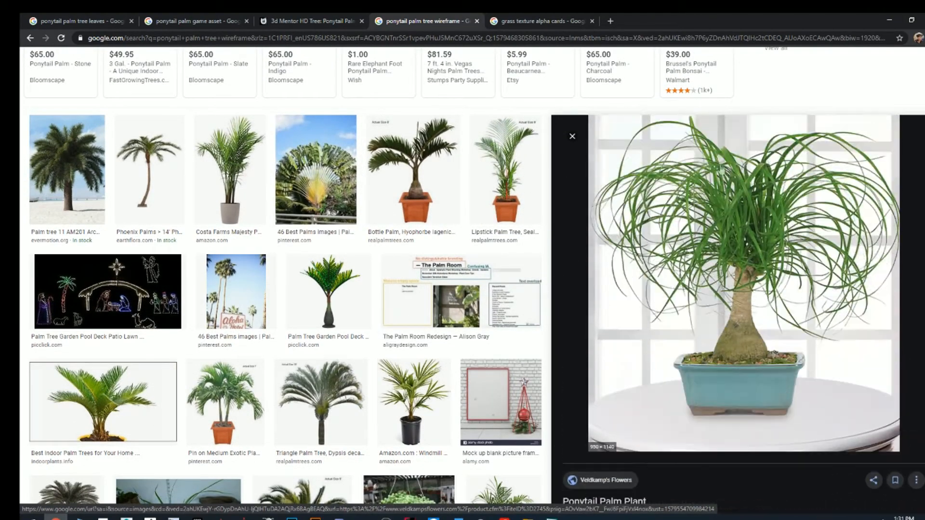
pyautogui.click(883, 19)
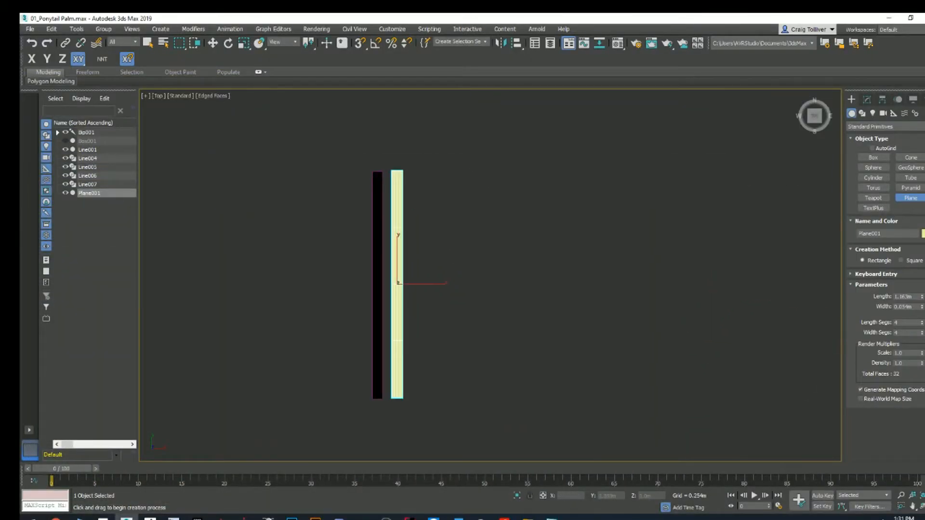
# Step: Set the new plane's length and width segments to 1 each
pyautogui.moveTo(444, 218); pyautogui.dragTo(444, 186, button='middle')
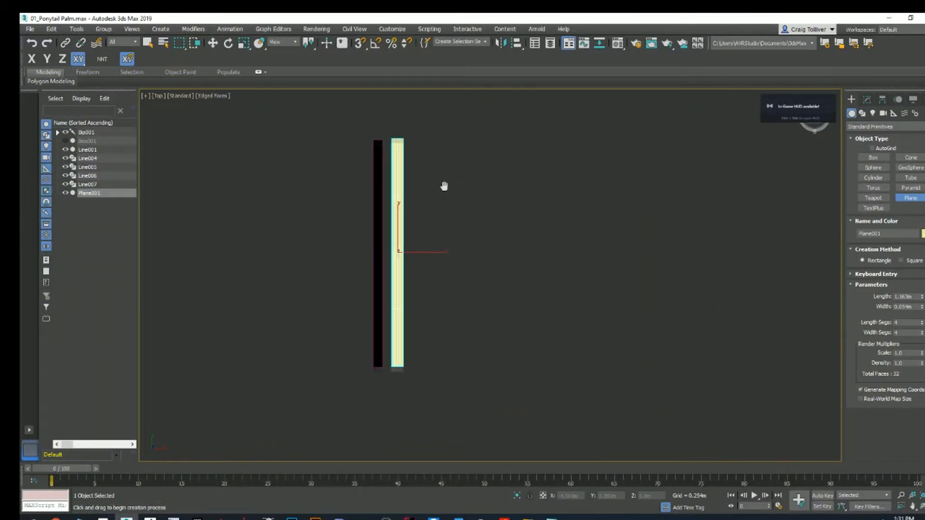
pyautogui.click(874, 100)
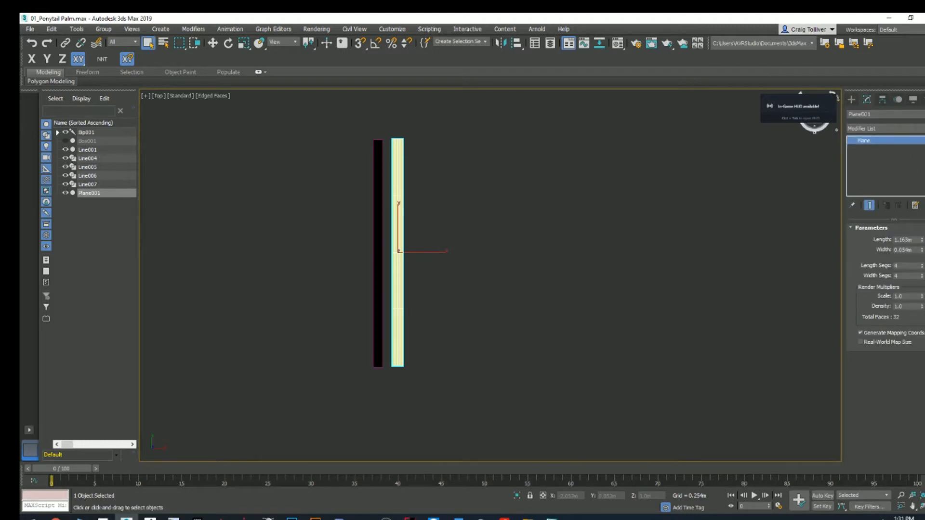
pyautogui.click(922, 278)
pyautogui.click(922, 278)
pyautogui.click(923, 278)
pyautogui.moveTo(628, 271); pyautogui.dragTo(646, 270, button='middle')
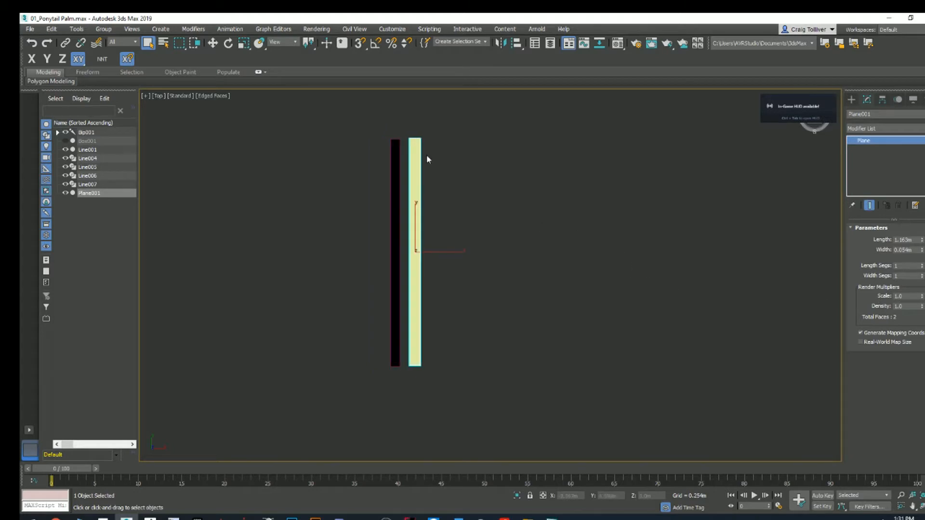
# Step: Convert the single-segment plane to an Editable Poly
pyautogui.scroll(3, 427, 159)
pyautogui.rightClick(409, 159)
pyautogui.moveTo(433, 252)
pyautogui.click(504, 262)
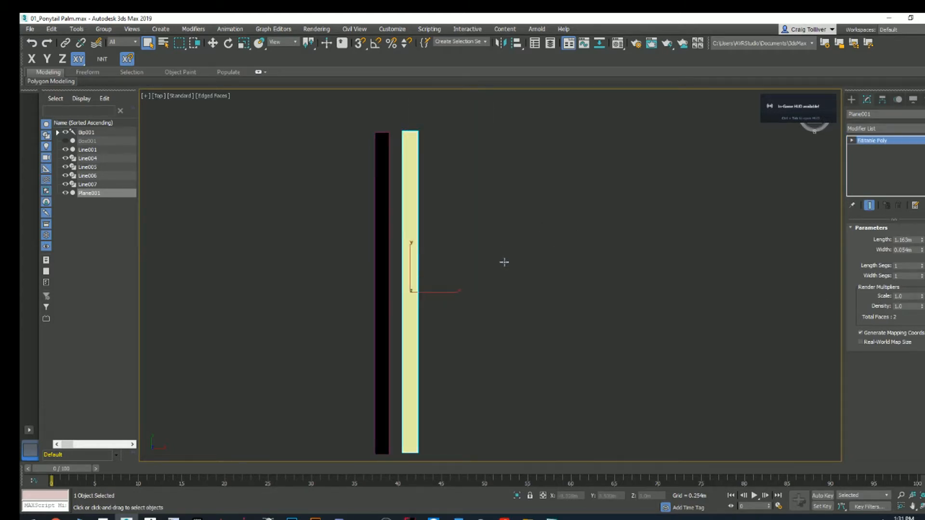
# Step: Scale the plane narrower along X to about 67%, comparing it with the neighbouring line strip
pyautogui.scroll(-1, 514, 235)
pyautogui.moveTo(497, 261); pyautogui.dragTo(429, 222, button='middle')
pyautogui.scroll(-1, 428, 222)
pyautogui.scroll(1, 414, 231)
pyautogui.scroll(1, 419, 243)
pyautogui.press('r')
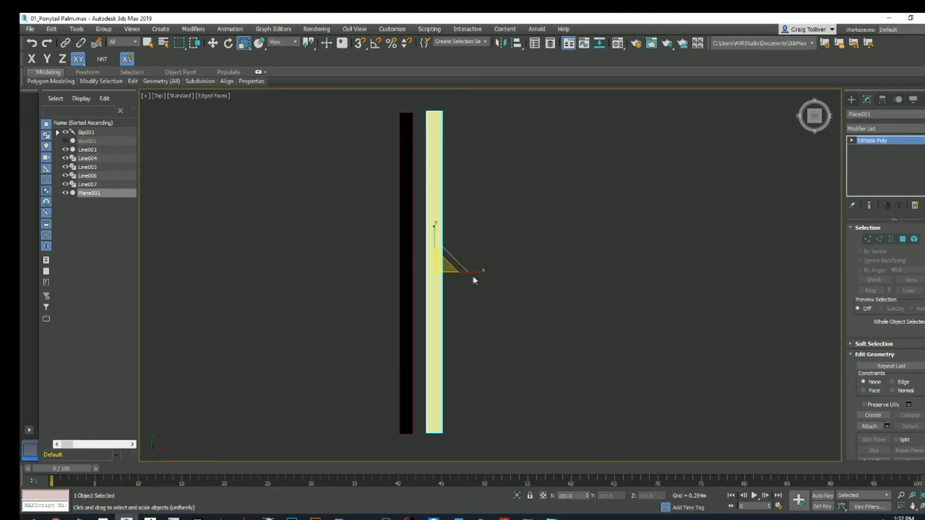
pyautogui.scroll(-3, 446, 268)
pyautogui.moveTo(436, 255); pyautogui.dragTo(348, 218, button='middle')
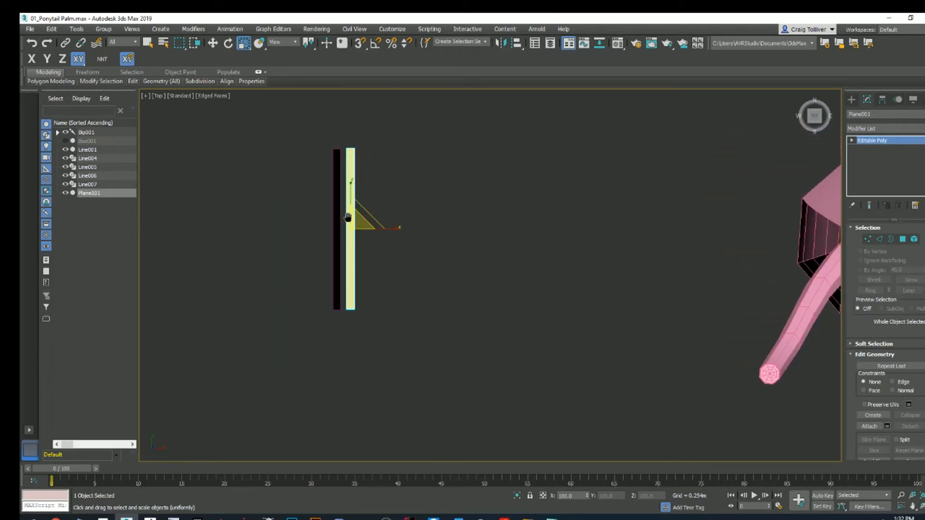
pyautogui.scroll(5, 357, 315)
pyautogui.scroll(-5, 347, 274)
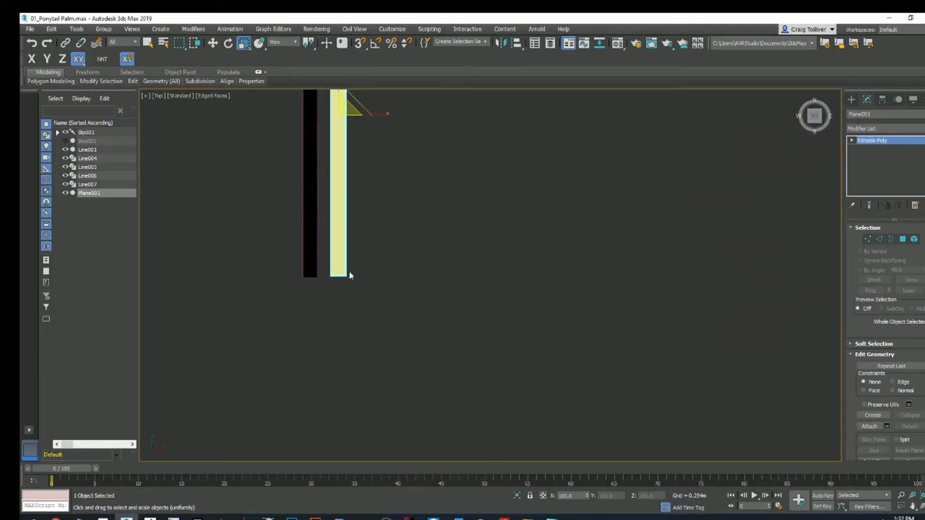
pyautogui.moveTo(350, 269); pyautogui.dragTo(407, 319, button='middle')
pyautogui.scroll(3, 409, 224)
pyautogui.moveTo(436, 201); pyautogui.dragTo(411, 200)
pyautogui.scroll(-3, 447, 251)
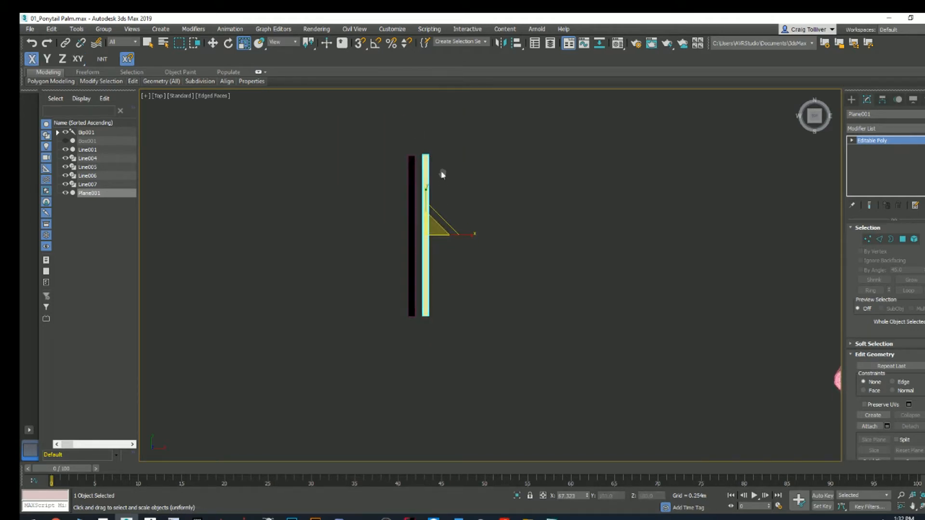
# Step: Delete the flattened line strip beside the plane
pyautogui.scroll(3, 430, 219)
pyautogui.click(390, 184)
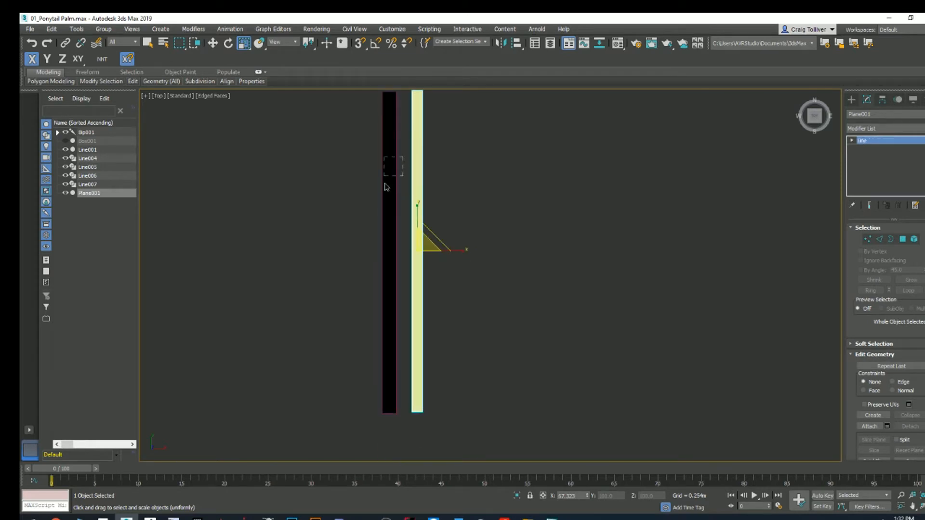
pyautogui.press('Delete')
# Step: Select the remaining plane and apply Convert to Editable Poly to it again
pyautogui.click(421, 190)
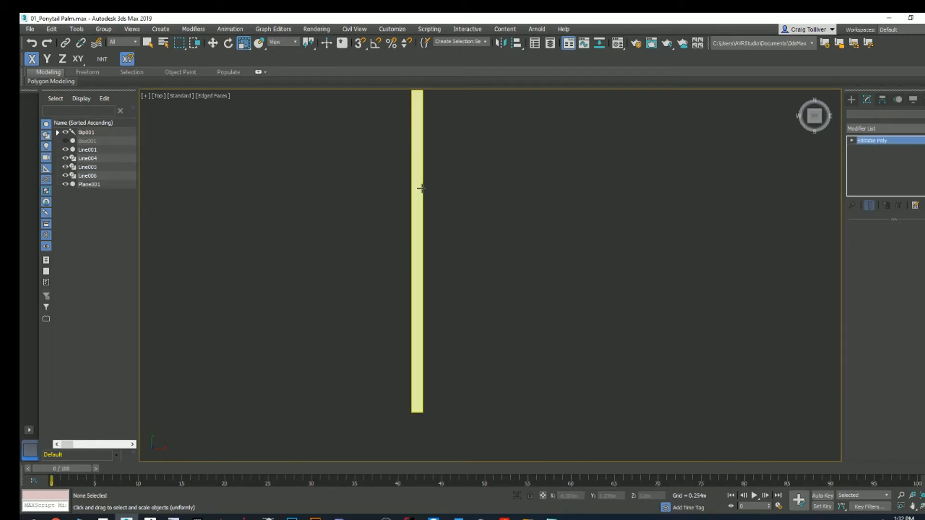
pyautogui.scroll(-4, 389, 227)
pyautogui.rightClick(407, 209)
pyautogui.moveTo(477, 308)
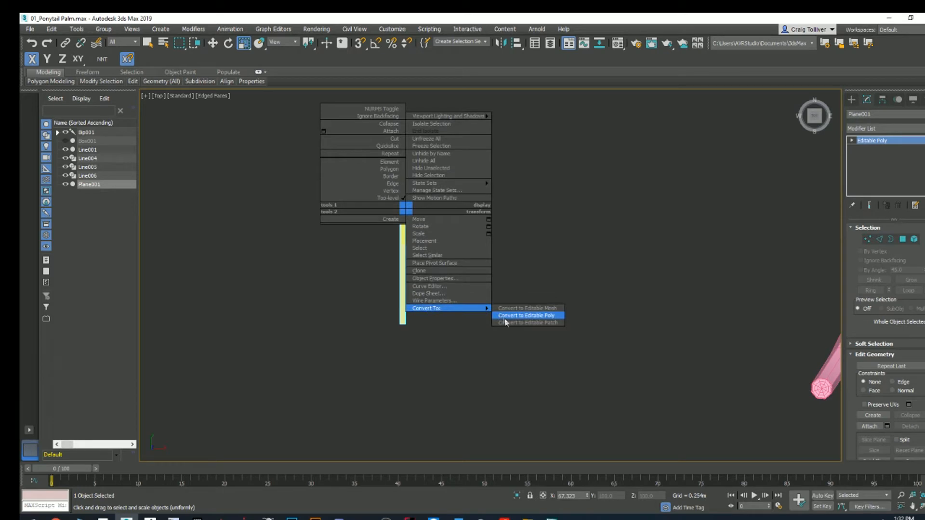
pyautogui.click(515, 313)
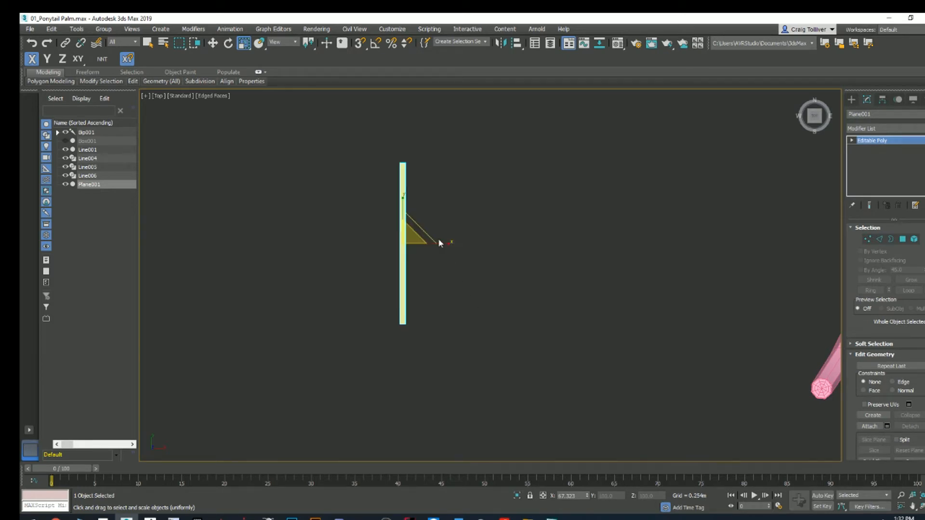
# Step: Connect the plane's two long edges with 5 segments to divide the strip crosswise
pyautogui.scroll(3, 439, 241)
pyautogui.moveTo(438, 239); pyautogui.dragTo(494, 273, button='middle')
pyautogui.press('2')
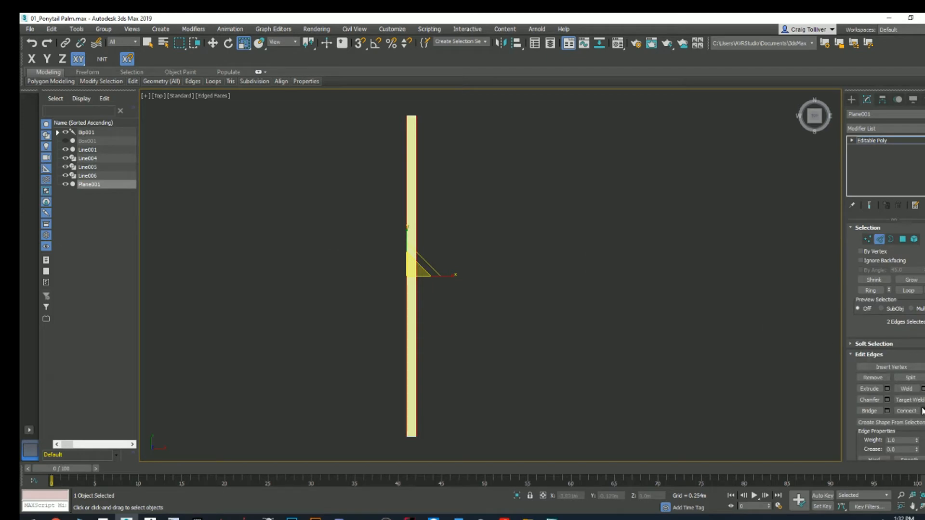
pyautogui.click(922, 411)
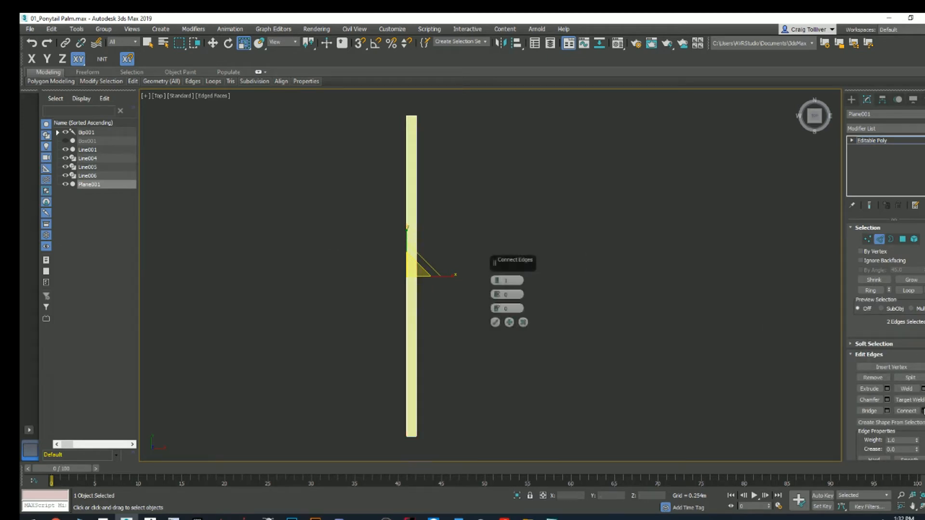
pyautogui.click(498, 279)
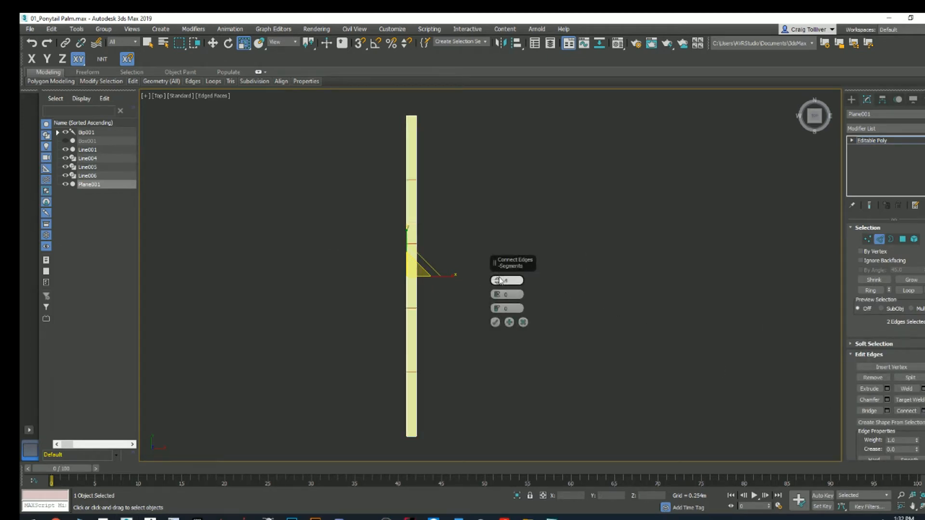
pyautogui.click(494, 322)
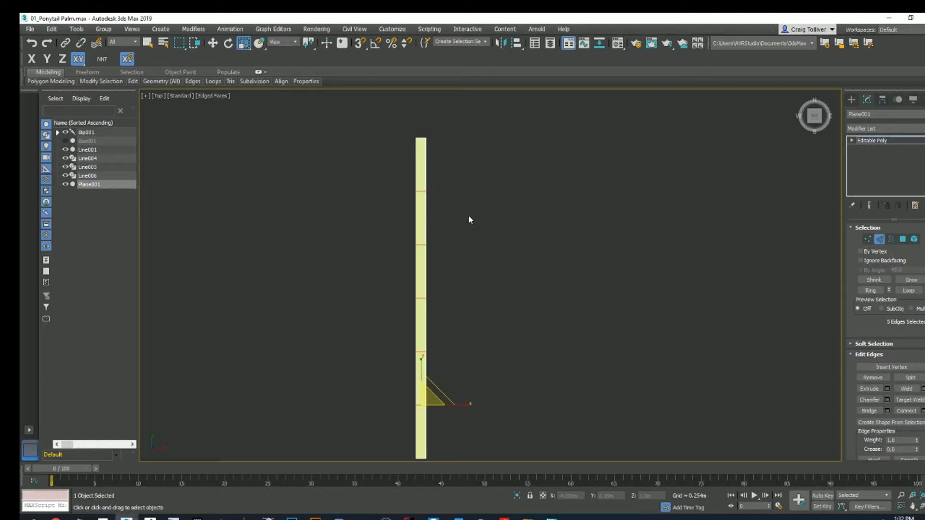
# Step: Select all seven horizontal edges of the strip, including both end edges
pyautogui.moveTo(470, 220); pyautogui.dragTo(457, 218, button='middle')
pyautogui.scroll(3, 432, 134)
pyautogui.click(428, 142)
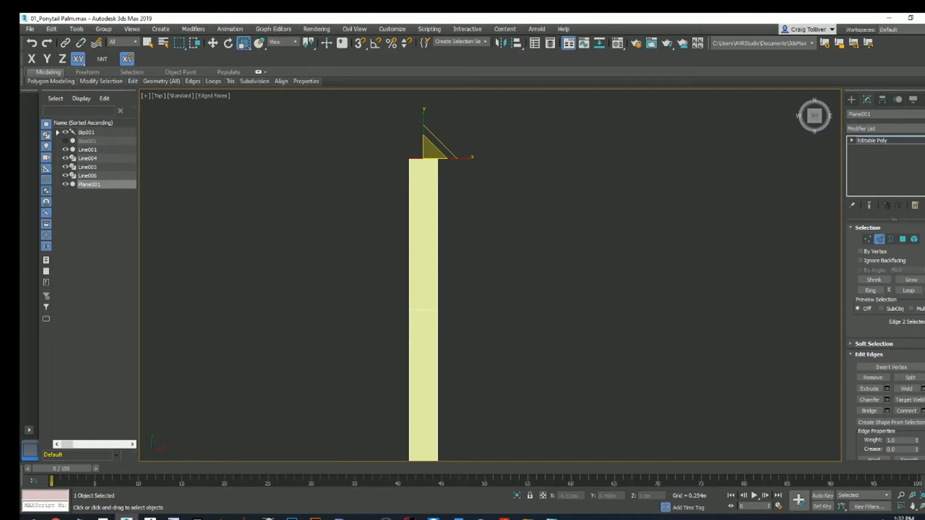
pyautogui.keyDown('ctrl'); pyautogui.moveTo(421, 290); pyautogui.dragTo(433, 325); pyautogui.keyUp('ctrl')
pyautogui.scroll(-3, 429, 306)
pyautogui.moveTo(420, 299); pyautogui.dragTo(423, 188, button='middle')
pyautogui.scroll(2, 427, 297)
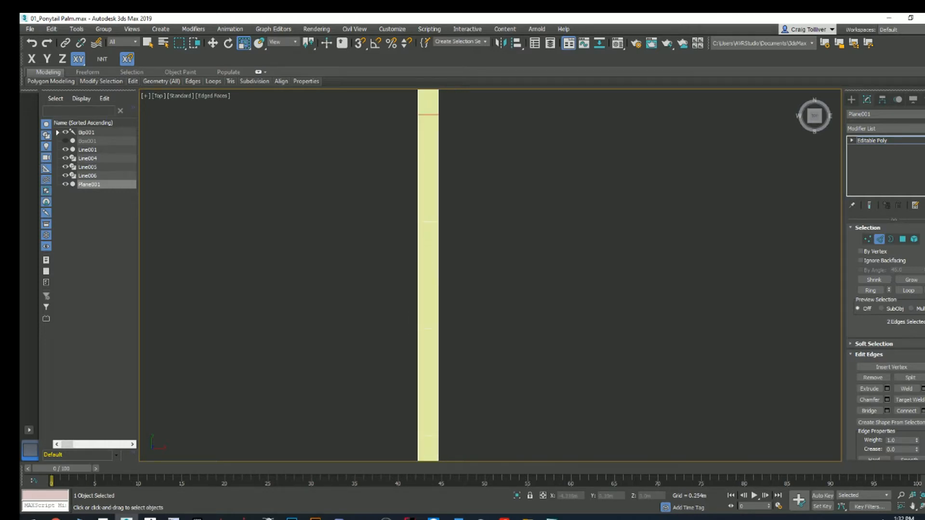
pyautogui.keyDown('ctrl'); pyautogui.moveTo(428, 193); pyautogui.dragTo(428, 261); pyautogui.keyUp('ctrl')
pyautogui.scroll(-3, 428, 262)
pyautogui.moveTo(425, 266); pyautogui.dragTo(431, 208, button='middle')
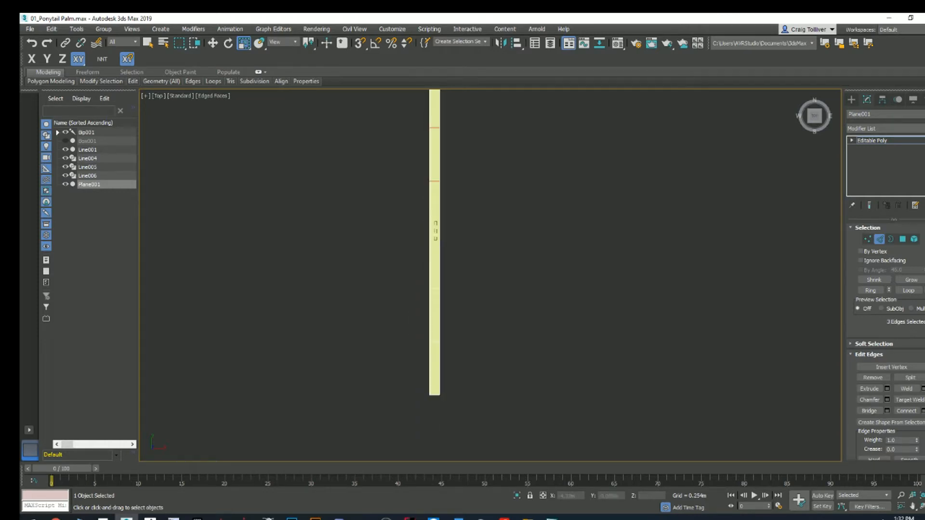
pyautogui.keyDown('ctrl'); pyautogui.moveTo(437, 357); pyautogui.dragTo(437, 355); pyautogui.keyUp('ctrl')
pyautogui.keyDown('ctrl'); pyautogui.click(435, 396); pyautogui.keyUp('ctrl')
pyautogui.moveTo(452, 296); pyautogui.dragTo(443, 345, button='middle')
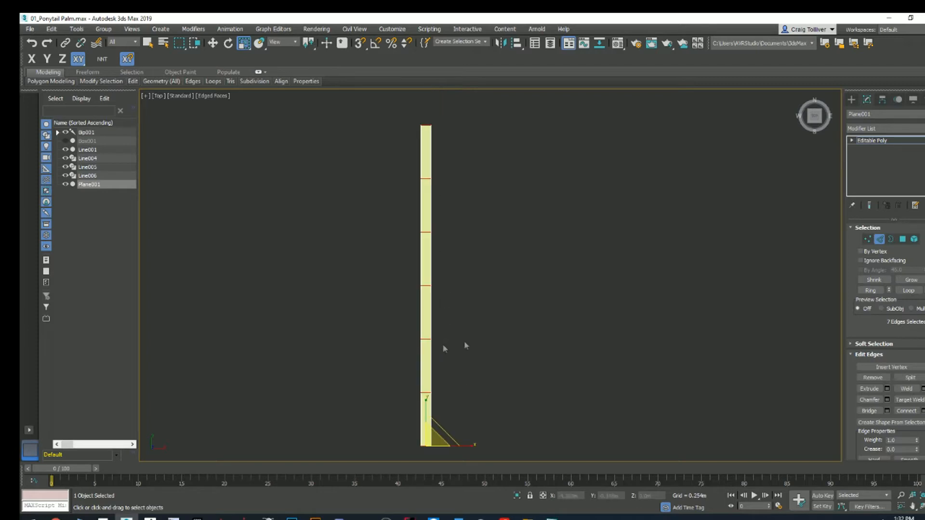
# Step: Connect the selected horizontal edges with a single segment running lengthwise down the strip's centre
pyautogui.click(922, 411)
pyautogui.click(499, 283)
pyautogui.click(498, 283)
pyautogui.click(498, 283)
pyautogui.click(499, 283)
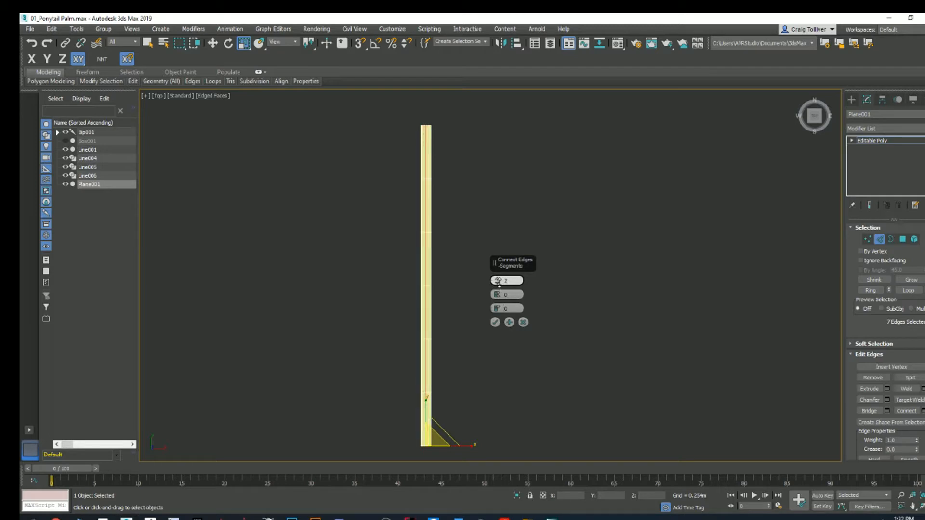
pyautogui.click(495, 322)
# Step: Move the two outer corner vertices at the strip's upper end down along Y to form a pointed leaf tip
pyautogui.scroll(4, 425, 150)
pyautogui.moveTo(425, 149); pyautogui.dragTo(426, 243, button='middle')
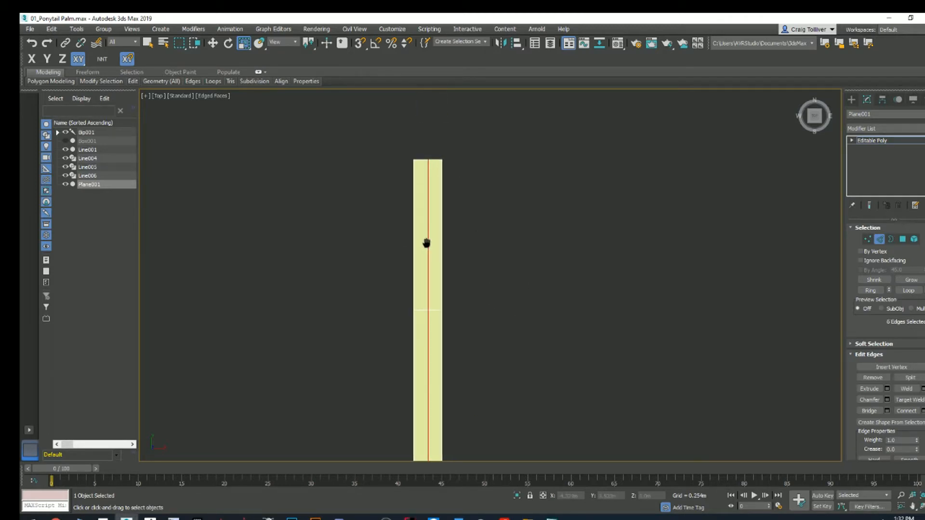
pyautogui.press('1')
pyautogui.moveTo(523, 120); pyautogui.dragTo(420, 170)
pyautogui.press('w')
pyautogui.moveTo(427, 131); pyautogui.dragTo(430, 156)
pyautogui.scroll(-3, 442, 268)
pyautogui.moveTo(443, 268); pyautogui.dragTo(449, 236, button='middle')
pyautogui.scroll(-2, 461, 220)
pyautogui.scroll(2, 459, 175)
pyautogui.scroll(3, 437, 143)
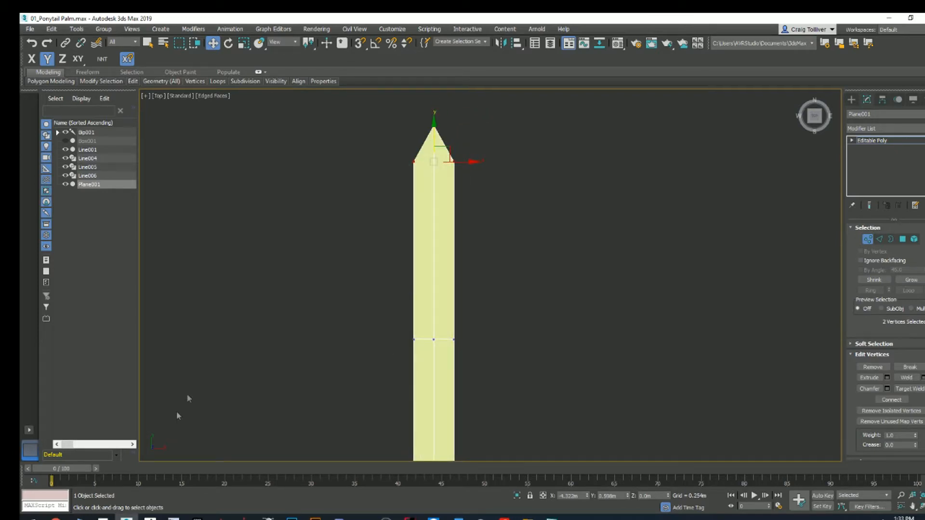
# Step: Check the ponytail palm reference photo in the browser and compare the leaf shape with it in 3ds Max
pyautogui.hotkey('alt', 'Tab')
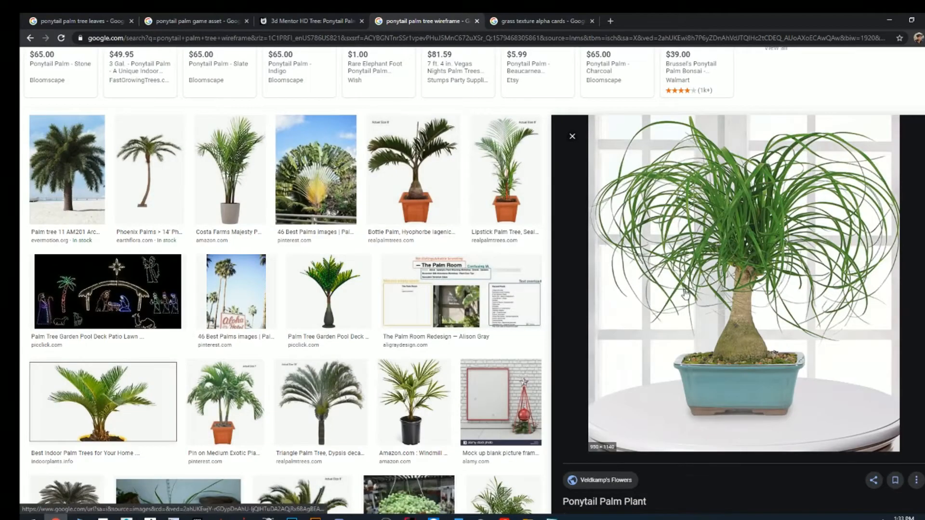
pyautogui.hotkey('alt', 'Tab')
pyautogui.scroll(-1, 504, 212)
pyautogui.moveTo(504, 213); pyautogui.dragTo(499, 223, button='middle')
pyautogui.scroll(1, 493, 206)
pyautogui.moveTo(478, 144); pyautogui.dragTo(469, 176, button='middle')
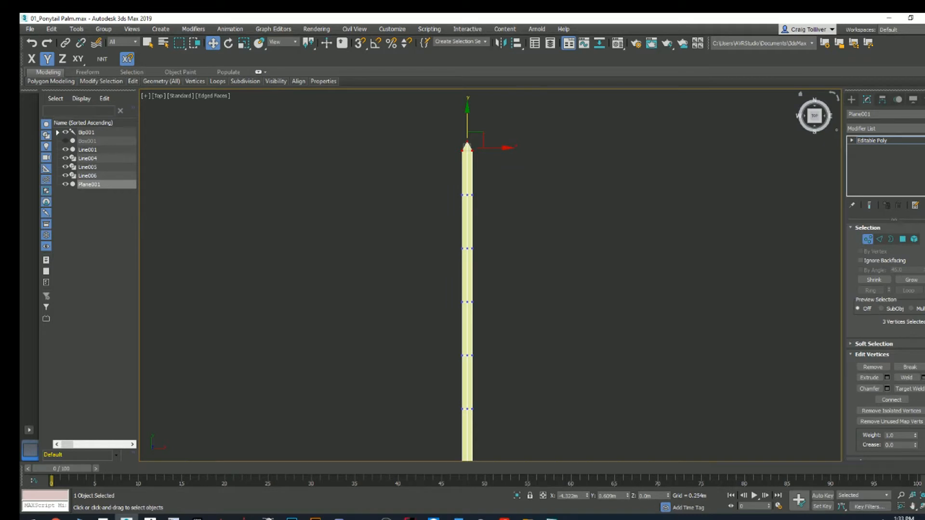
# Step: Enable Soft Selection for the three tip vertices and set its falloff to about 1.412 m
pyautogui.scroll(-2, 887, 361)
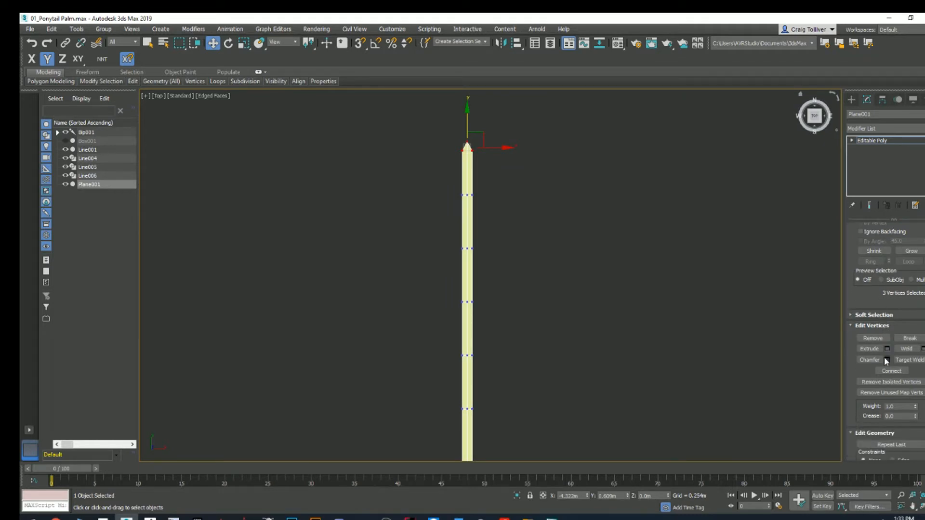
pyautogui.click(870, 315)
pyautogui.click(862, 245)
pyautogui.moveTo(569, 240); pyautogui.dragTo(571, 206, button='middle')
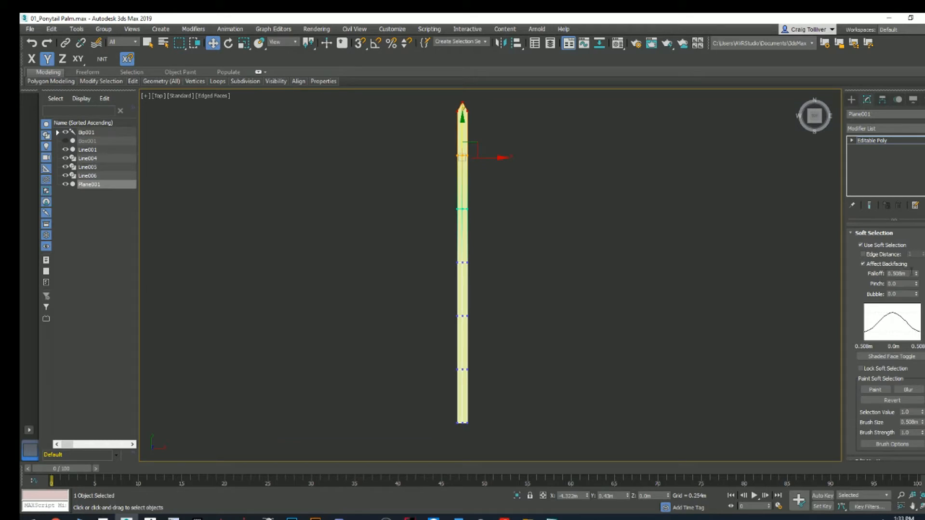
pyautogui.moveTo(919, 275); pyautogui.dragTo(897, 195)
pyautogui.moveTo(537, 212); pyautogui.dragTo(539, 243, button='middle')
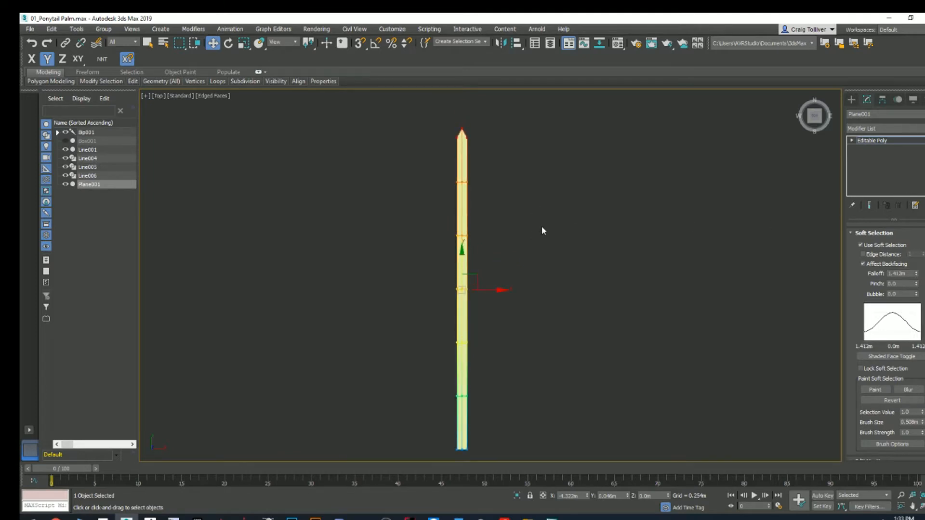
# Step: Scale the soft-selected vertices inward along X to taper the leaf toward its tip, and clear the vertex selection
pyautogui.press('r')
pyautogui.moveTo(503, 292)
pyautogui.mouseDown()
pyautogui.moveTo(476, 290)
pyautogui.moveTo(488, 288)
pyautogui.mouseUp()
pyautogui.scroll(3, 518, 253)
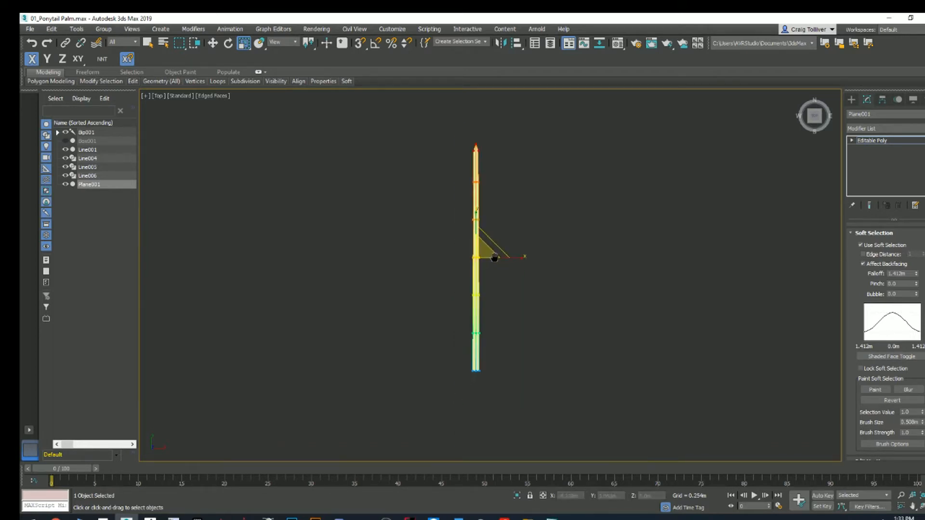
pyautogui.scroll(-2, 531, 222)
pyautogui.click(528, 224)
pyautogui.scroll(-3, 489, 224)
pyautogui.moveTo(493, 224); pyautogui.dragTo(416, 232, button='middle')
pyautogui.scroll(1, 439, 250)
pyautogui.scroll(-3, 432, 227)
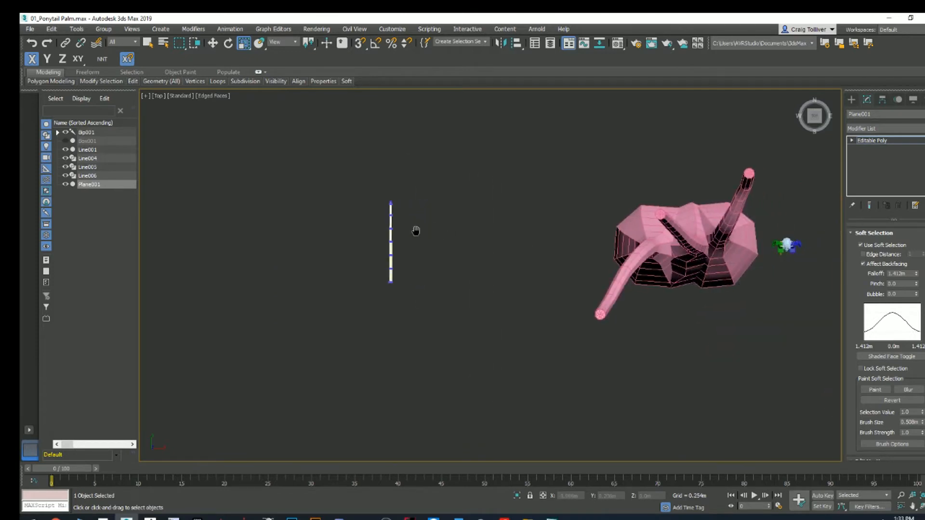
pyautogui.scroll(2, 417, 234)
pyautogui.scroll(3, 899, 232)
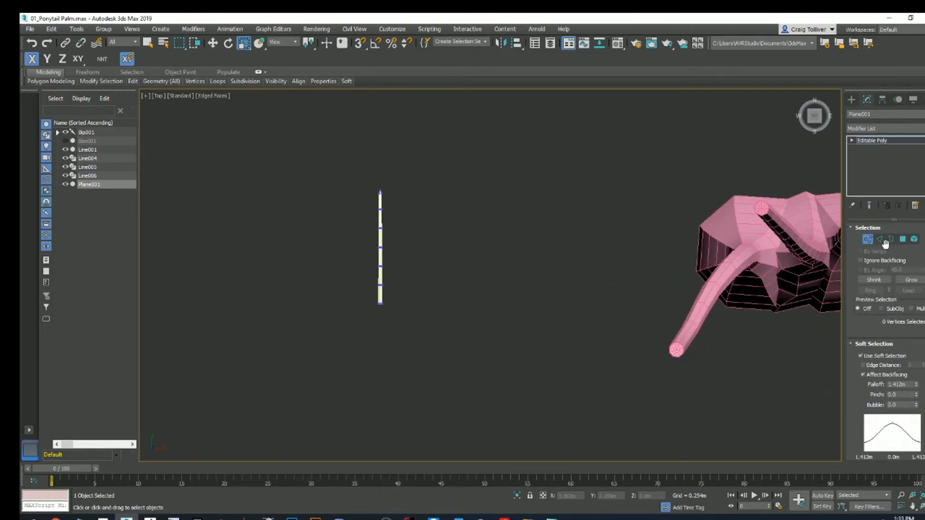
# Step: Leave vertex editing, turn off Soft Selection in edge editing, and select the leaf's lengthwise center edge loop
pyautogui.click(867, 239)
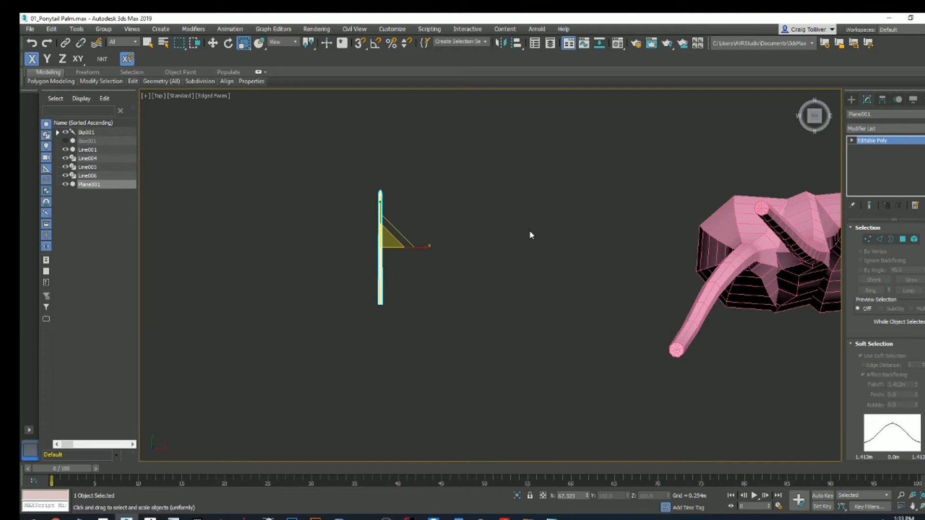
pyautogui.press('p')
pyautogui.keyDown('alt'); pyautogui.moveTo(510, 229); pyautogui.dragTo(517, 334, button='middle'); pyautogui.keyUp('alt')
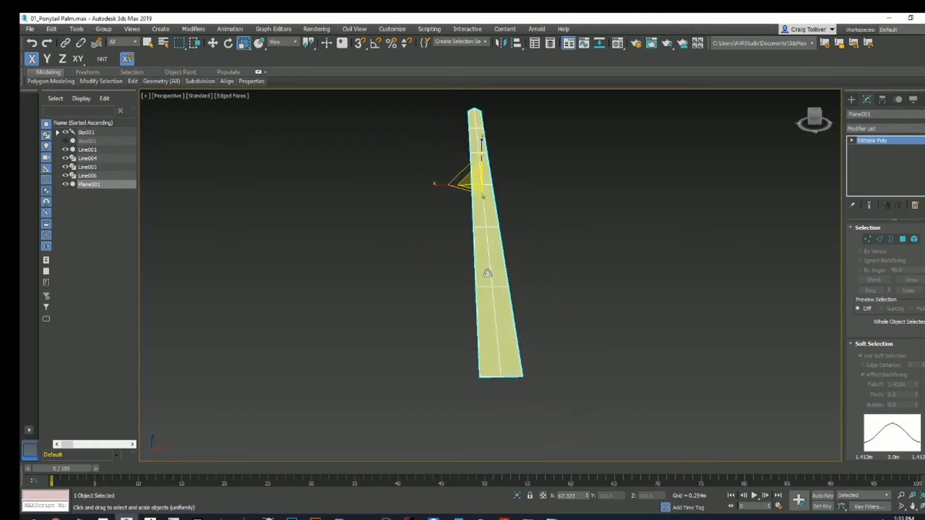
pyautogui.moveTo(488, 296); pyautogui.dragTo(504, 300, button='middle')
pyautogui.press('2')
pyautogui.click(509, 304)
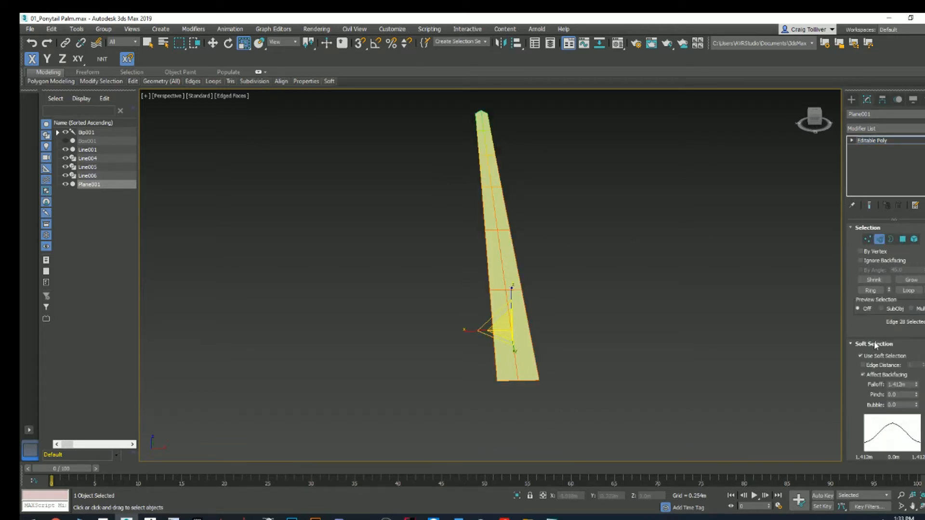
pyautogui.click(860, 356)
pyautogui.click(502, 254)
pyautogui.doubleClick(501, 253)
pyautogui.keyDown('alt'); pyautogui.moveTo(509, 207); pyautogui.dragTo(517, 218, button='middle'); pyautogui.keyUp('alt')
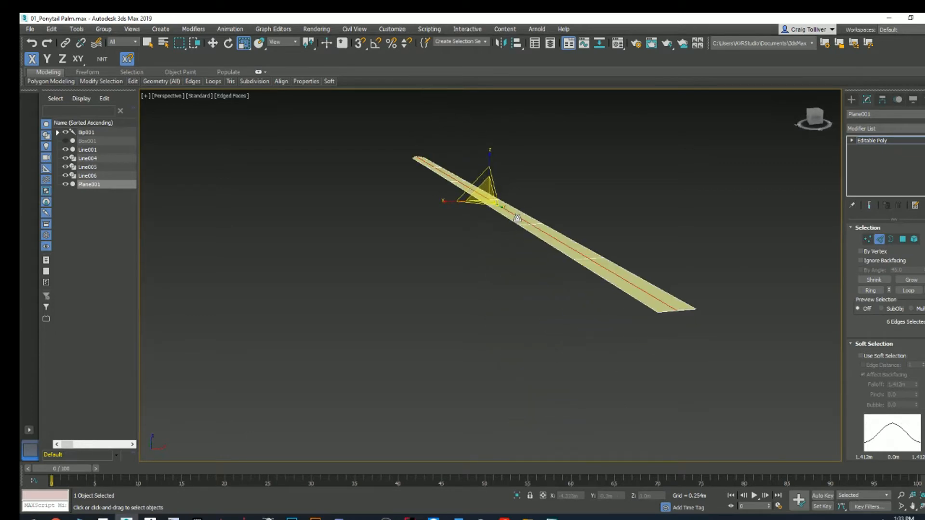
# Step: Try raising the leaf's center edge loop slightly along Z to crease the blade
pyautogui.press('w')
pyautogui.moveTo(490, 165); pyautogui.dragTo(494, 170)
pyautogui.keyDown('alt'); pyautogui.moveTo(494, 170); pyautogui.dragTo(414, 161, button='middle'); pyautogui.keyUp('alt')
pyautogui.hotkey('ctrl', 'z')
pyautogui.keyDown('alt'); pyautogui.moveTo(487, 180); pyautogui.dragTo(508, 164, button='middle'); pyautogui.keyUp('alt')
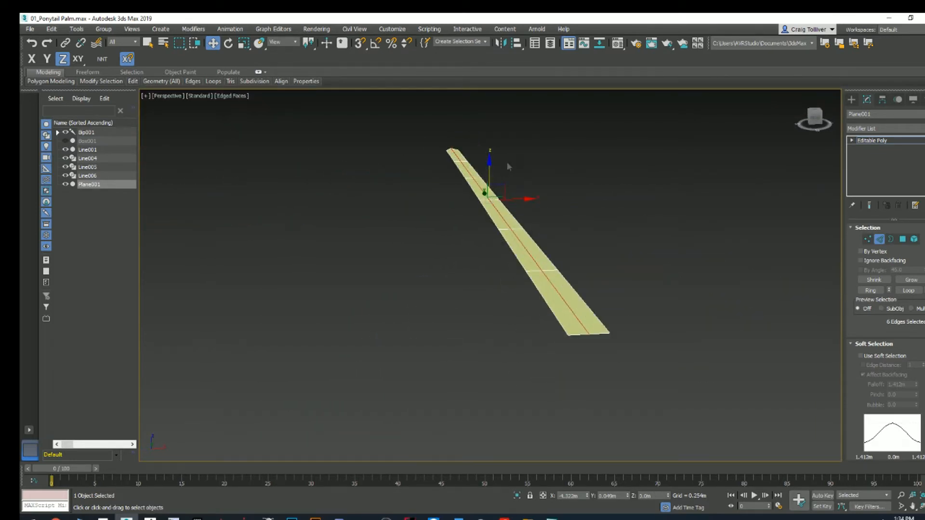
pyautogui.moveTo(489, 163); pyautogui.dragTo(489, 158)
pyautogui.keyDown('alt'); pyautogui.moveTo(489, 159); pyautogui.dragTo(667, 121, button='middle'); pyautogui.keyUp('alt')
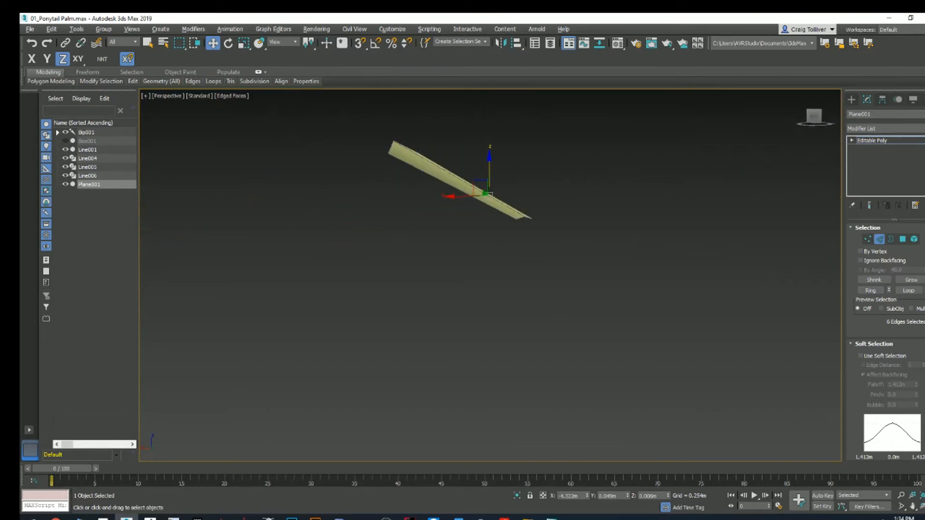
# Step: Check the ponytail palm reference photo in the browser, return to 3ds Max, and undo the raise of the center edge loop
pyautogui.hotkey('alt', 'Tab')
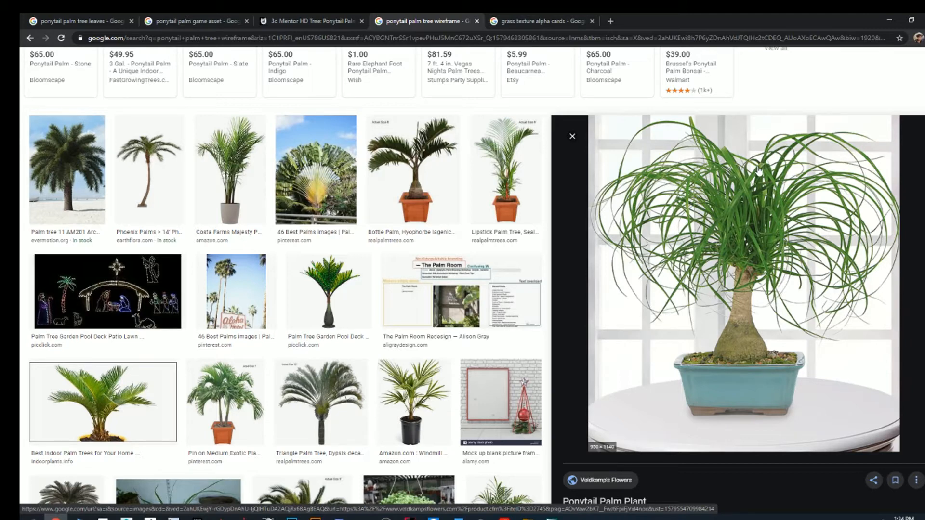
pyautogui.click(890, 20)
pyautogui.scroll(3, 450, 194)
pyautogui.keyDown('alt'); pyautogui.moveTo(499, 169); pyautogui.dragTo(569, 209, button='middle'); pyautogui.keyUp('alt')
pyautogui.hotkey('ctrl', 'z')
# Step: Lower the center edge loop slightly along Z to fold the leaf into a shallow V, and leave edge editing with nothing selected
pyautogui.scroll(-4, 569, 210)
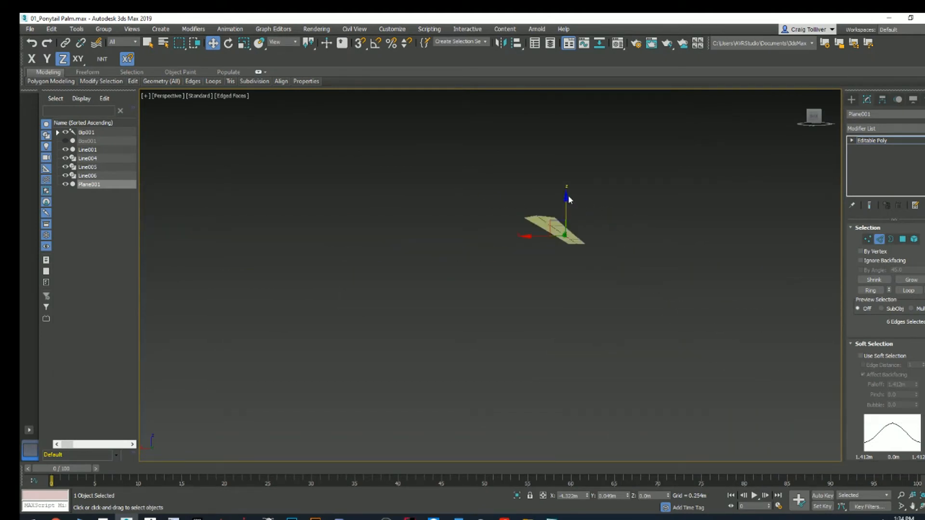
pyautogui.moveTo(566, 195); pyautogui.dragTo(568, 199)
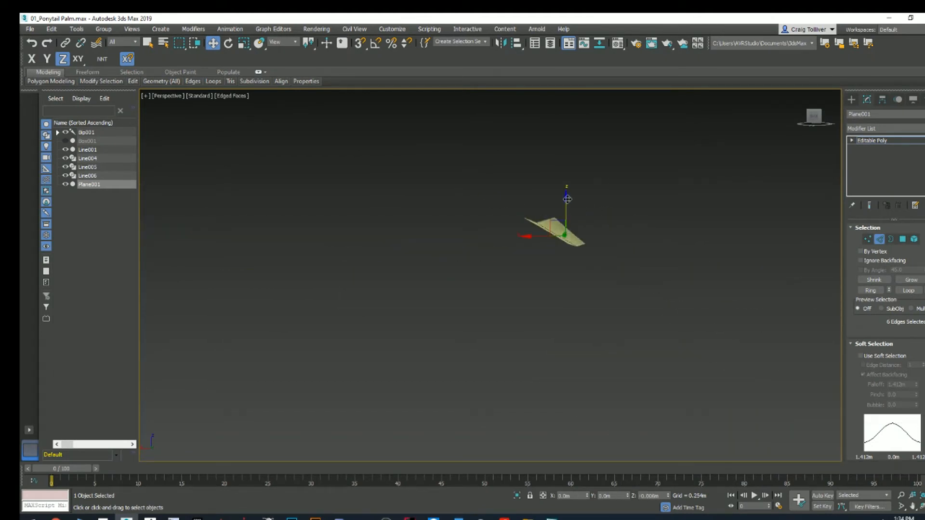
pyautogui.keyDown('alt'); pyautogui.moveTo(566, 199); pyautogui.dragTo(474, 236, button='middle'); pyautogui.keyUp('alt')
pyautogui.scroll(-3, 474, 236)
pyautogui.press('t')
pyautogui.scroll(5, 394, 215)
pyautogui.moveTo(441, 204); pyautogui.dragTo(461, 190, button='middle')
pyautogui.click(881, 239)
pyautogui.click(669, 282)
# Step: Examine the leaf's tip, taper and outline in the Top view
pyautogui.scroll(-2, 628, 270)
pyautogui.moveTo(628, 270); pyautogui.dragTo(596, 254, button='middle')
pyautogui.scroll(-2, 596, 253)
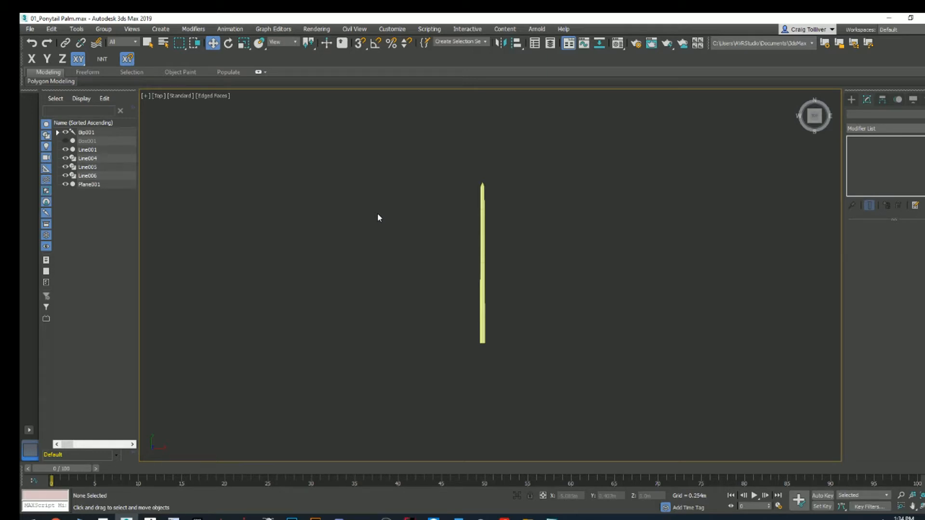
pyautogui.moveTo(473, 281); pyautogui.dragTo(280, 290, button='middle')
pyautogui.scroll(-2, 279, 290)
pyautogui.moveTo(375, 270); pyautogui.dragTo(499, 260, button='middle')
pyautogui.scroll(2, 381, 233)
pyautogui.scroll(1, 419, 213)
pyautogui.moveTo(426, 213); pyautogui.dragTo(410, 194, button='middle')
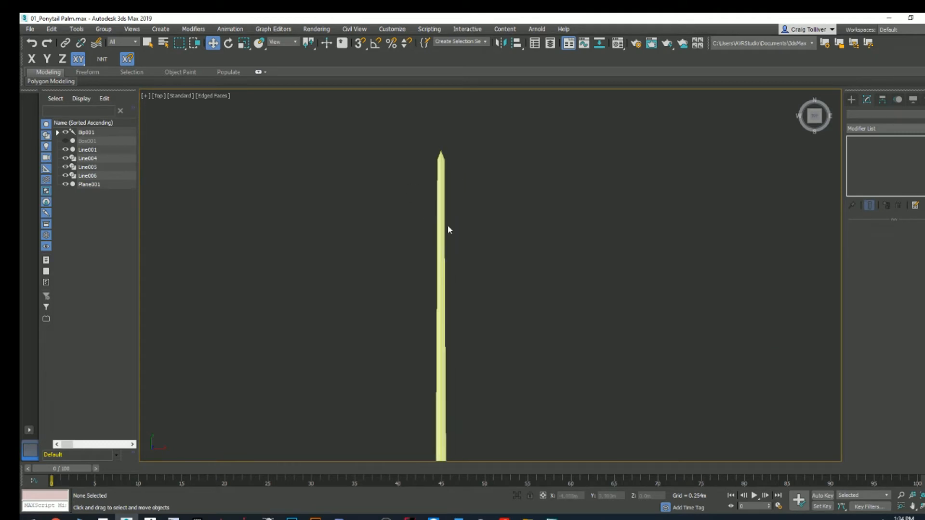
pyautogui.scroll(-2, 448, 225)
pyautogui.moveTo(447, 224); pyautogui.dragTo(416, 196, button='middle')
pyautogui.click(432, 187)
pyautogui.scroll(5, 409, 126)
pyautogui.scroll(-3, 477, 201)
pyautogui.scroll(-2, 477, 237)
pyautogui.moveTo(474, 242); pyautogui.dragTo(484, 218, button='middle')
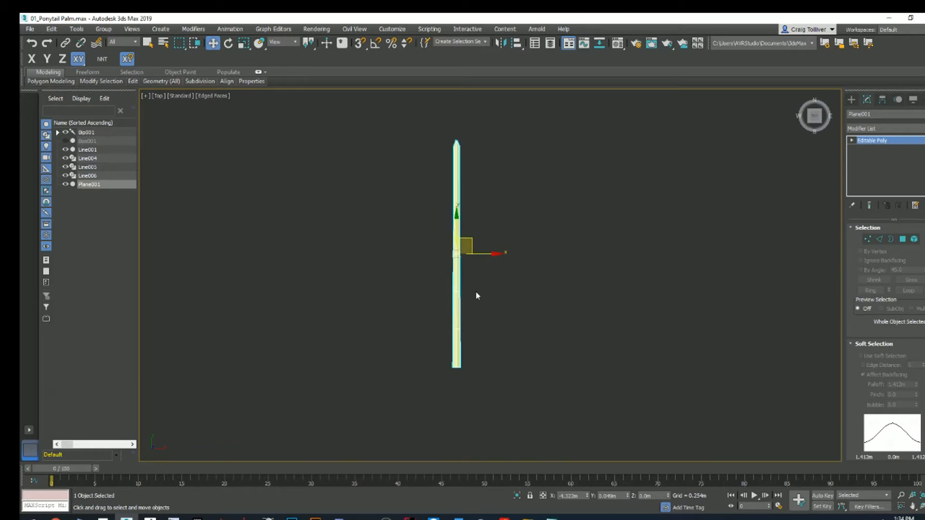
# Step: Check the ponytail palm reference photo in the browser and compare the leaf's proportions with the trunk model in 3ds Max
pyautogui.click(55, 518)
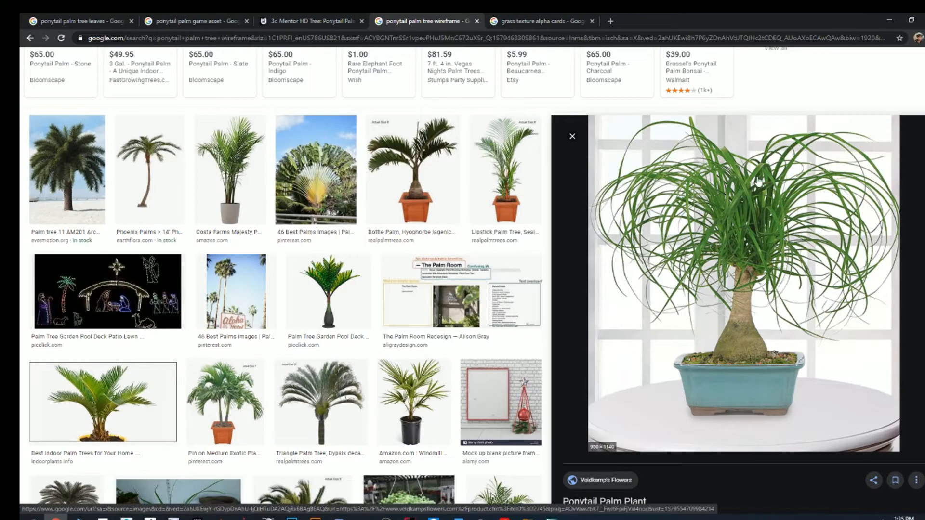
pyautogui.click(889, 20)
pyautogui.moveTo(519, 209); pyautogui.dragTo(489, 209, button='middle')
pyautogui.scroll(-5, 407, 204)
pyautogui.click(485, 218)
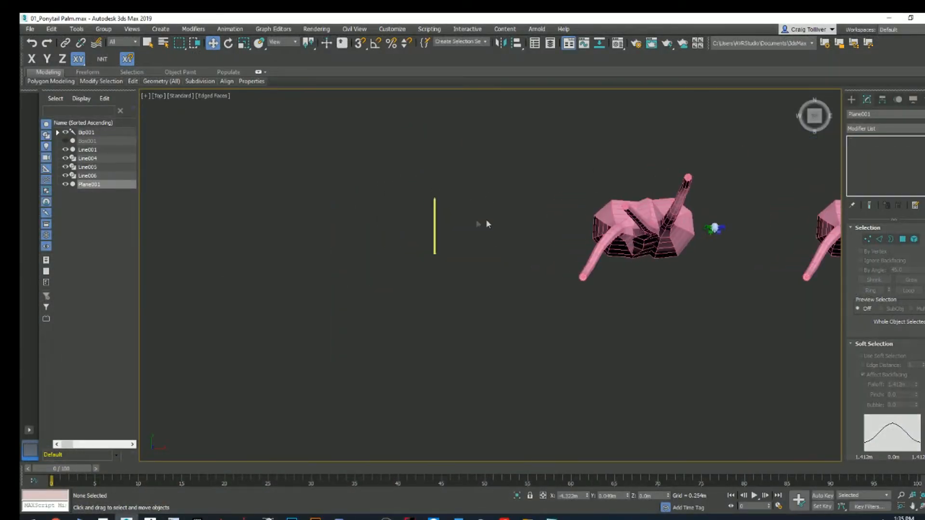
pyautogui.scroll(5, 448, 219)
pyautogui.scroll(-4, 458, 164)
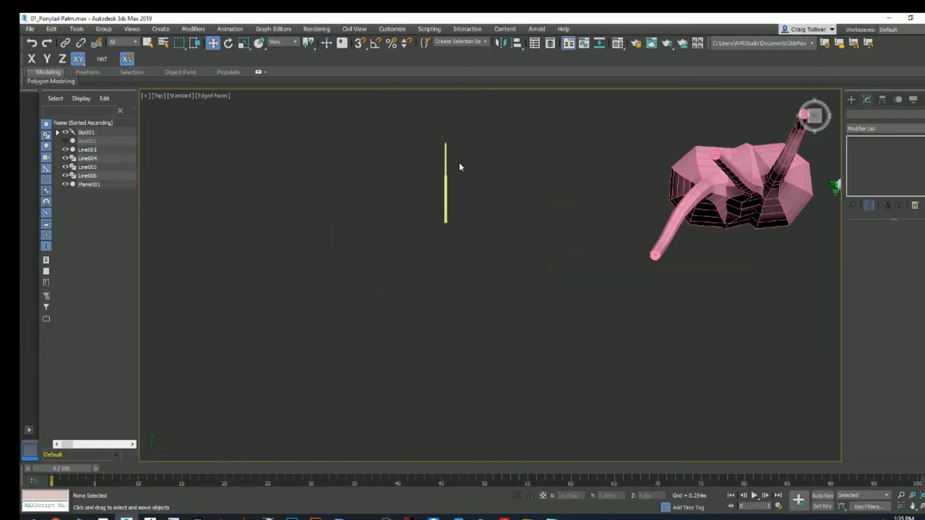
pyautogui.scroll(2, 459, 164)
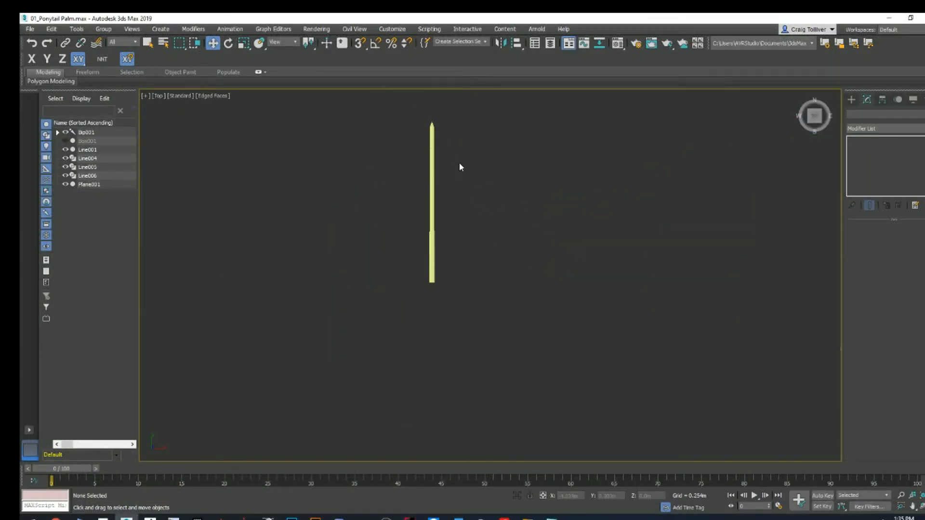
# Step: Clone the leaf as a single copy, offset along X from the original
pyautogui.click(433, 260)
pyautogui.scroll(2, 437, 248)
pyautogui.scroll(-2, 448, 243)
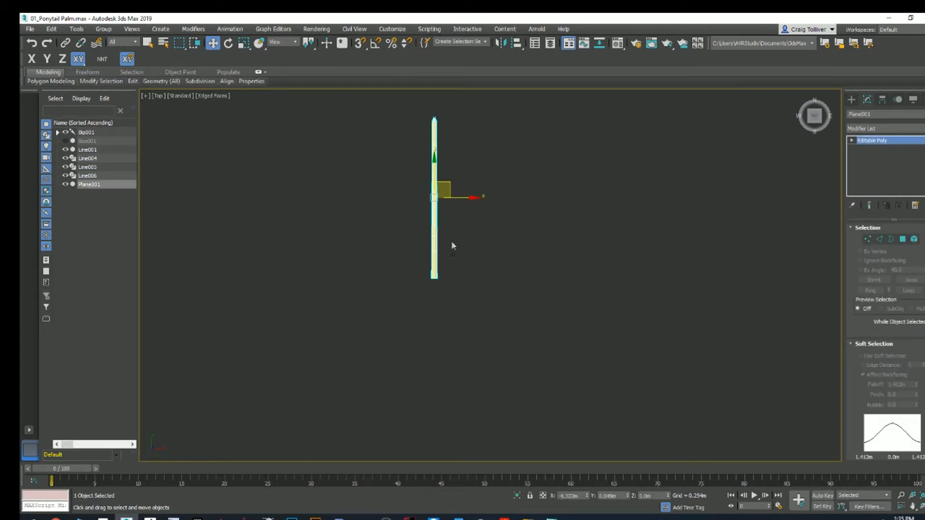
pyautogui.scroll(-4, 453, 261)
pyautogui.scroll(3, 433, 226)
pyautogui.moveTo(420, 221)
pyautogui.mouseDown()
pyautogui.moveTo(622, 231)
pyautogui.moveTo(413, 226)
pyautogui.moveTo(427, 223)
pyautogui.mouseUp()
pyautogui.click(481, 309)
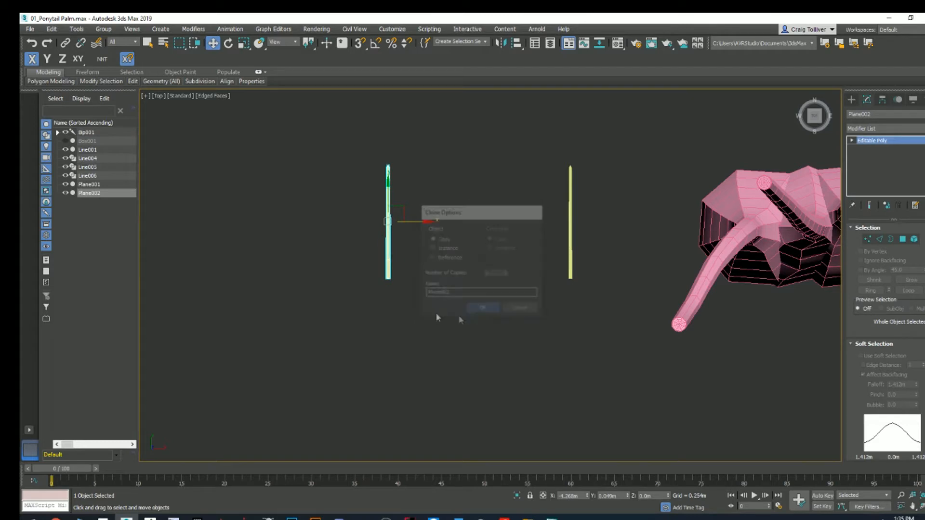
# Step: Move only the cloned leaf's pivot along Y, snapping it to the center of the leaf's base
pyautogui.moveTo(424, 257); pyautogui.dragTo(545, 285, button='middle')
pyautogui.moveTo(482, 281); pyautogui.dragTo(473, 275, button='middle')
pyautogui.click(882, 99)
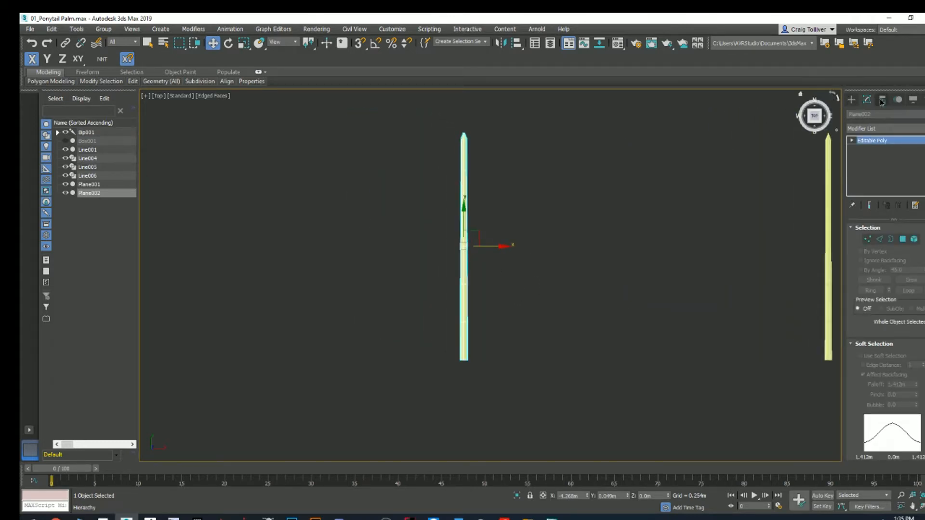
pyautogui.click(892, 165)
pyautogui.moveTo(550, 224); pyautogui.dragTo(552, 202, button='middle')
pyautogui.click(361, 43)
pyautogui.moveTo(466, 193); pyautogui.dragTo(426, 297)
pyautogui.scroll(5, 475, 346)
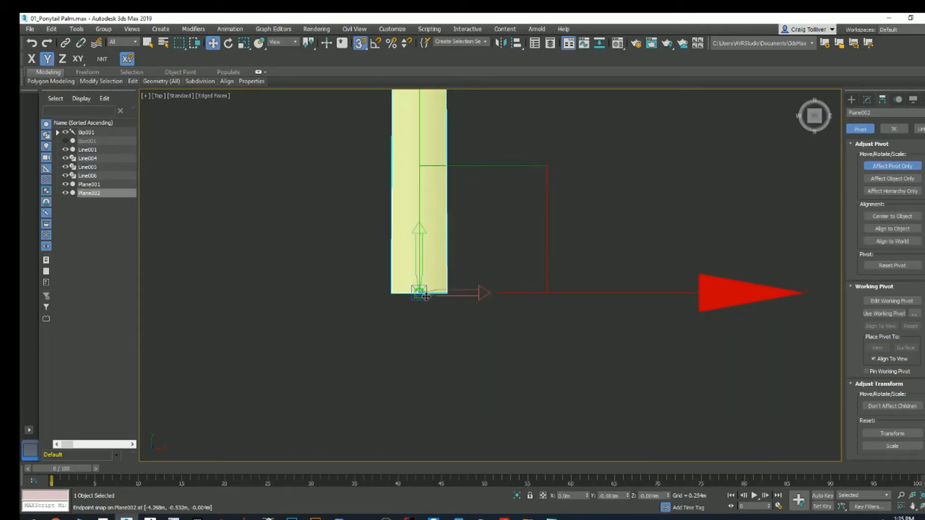
pyautogui.scroll(-6, 450, 268)
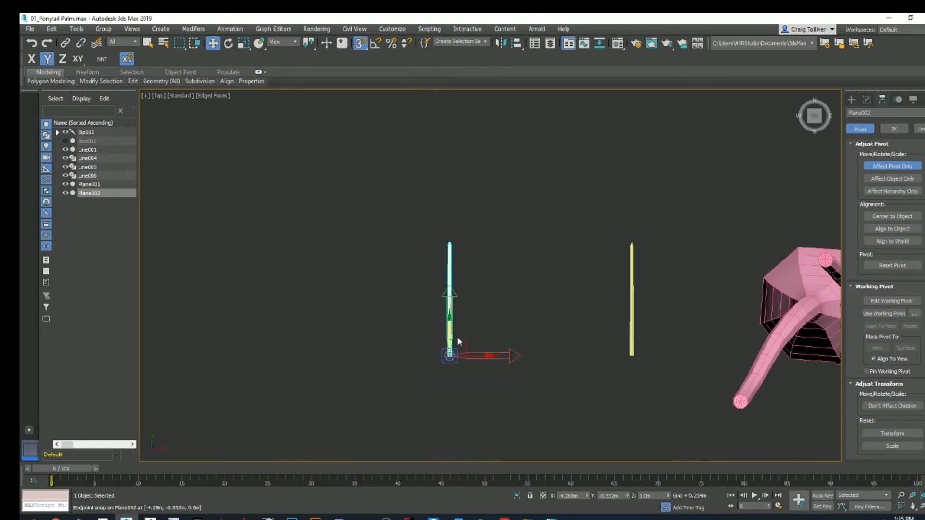
pyautogui.click(904, 166)
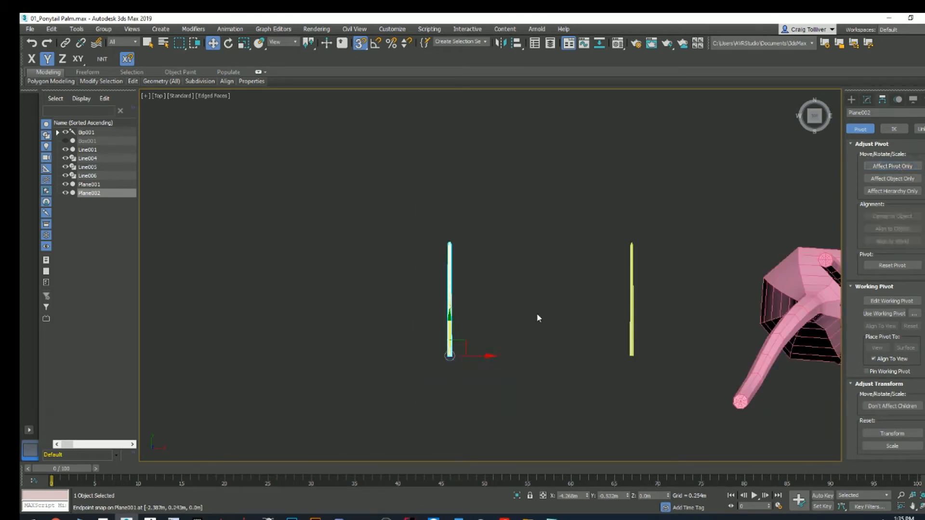
# Step: Prepare the cloned leaf for rotation with object snapping off and angle snapping on
pyautogui.press('e')
pyautogui.scroll(4, 537, 316)
pyautogui.click(359, 43)
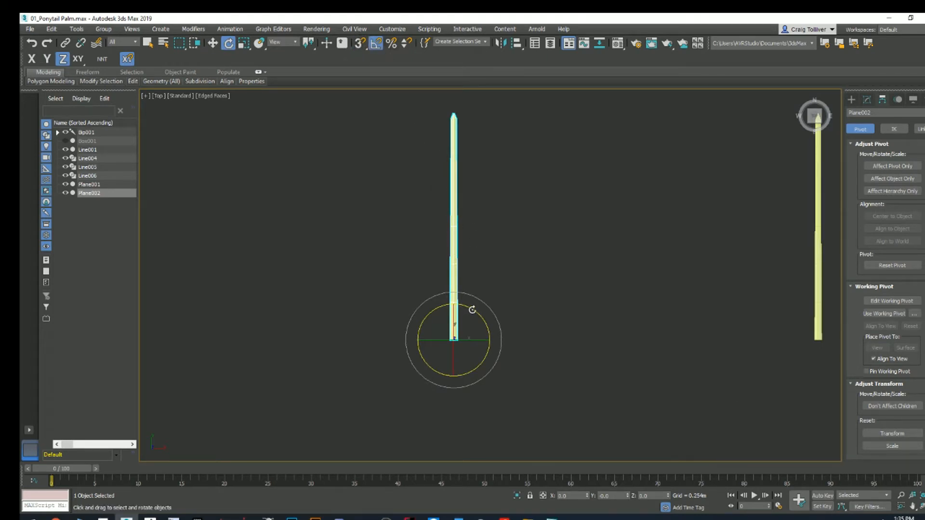
# Step: Try cloning the leaf around its base pivot with 30 copies at 5° intervals about Z, and undo it
pyautogui.moveTo(473, 310); pyautogui.dragTo(470, 309)
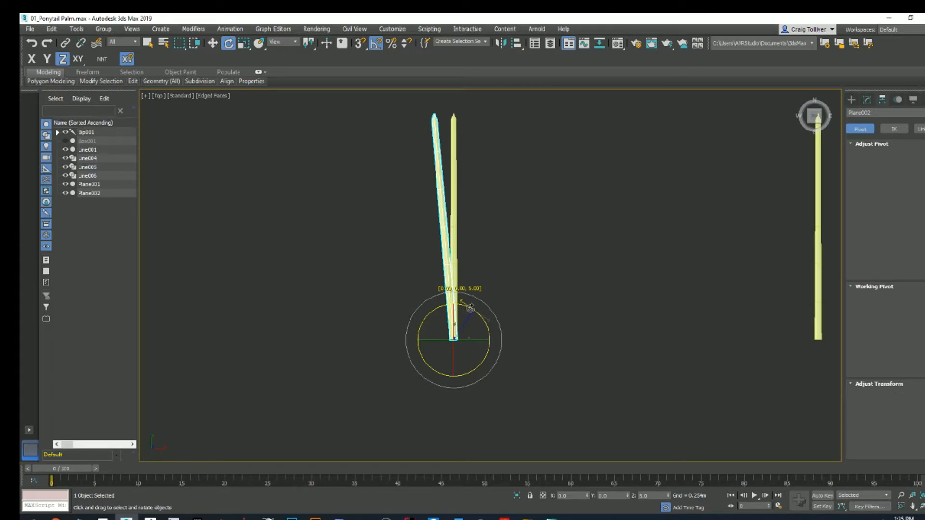
pyautogui.moveTo(455, 210); pyautogui.dragTo(215, 175)
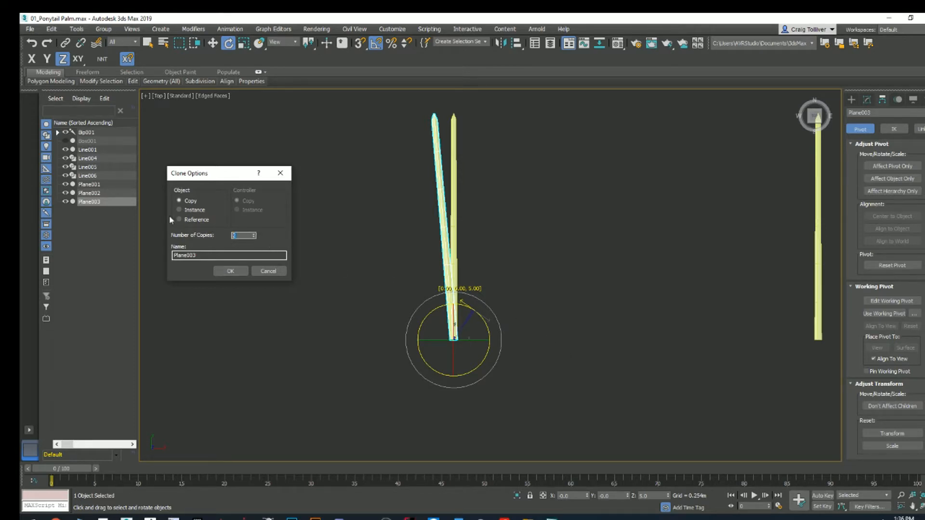
pyautogui.write('30')
pyautogui.click(231, 272)
pyautogui.scroll(3, 400, 213)
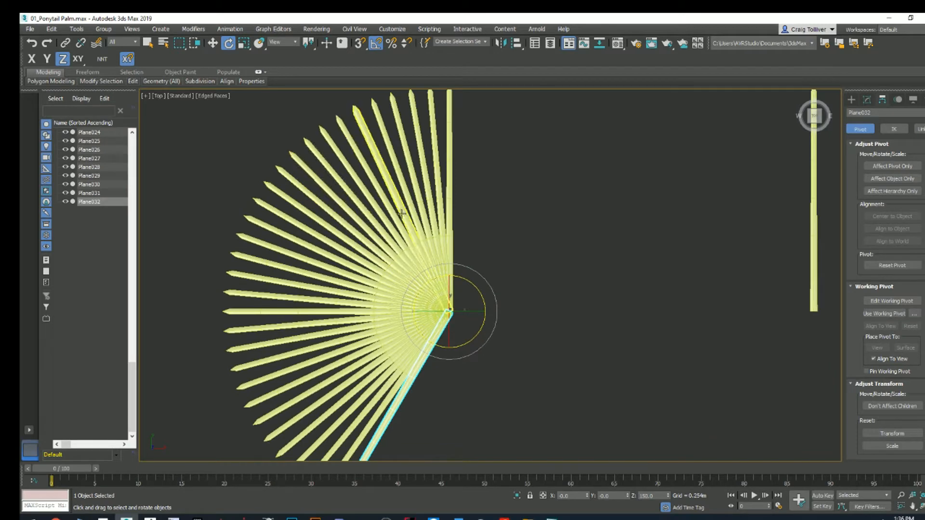
pyautogui.scroll(-2, 439, 243)
pyautogui.moveTo(439, 242); pyautogui.dragTo(419, 218, button='middle')
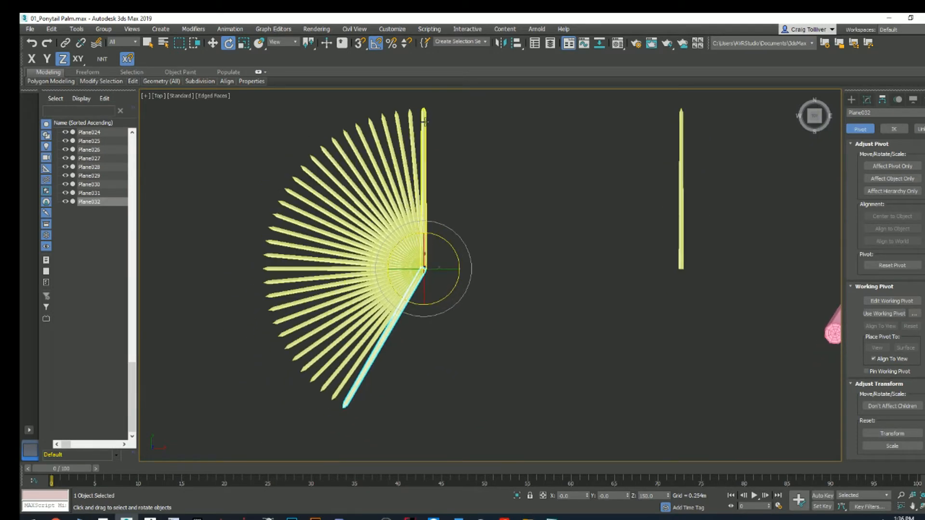
pyautogui.moveTo(427, 217); pyautogui.dragTo(448, 253, button='middle')
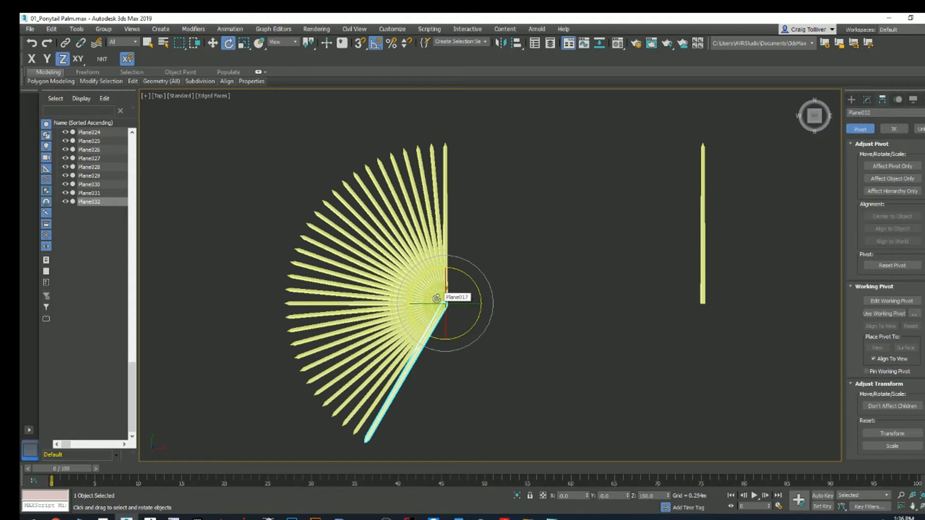
pyautogui.moveTo(440, 295); pyautogui.dragTo(423, 274, button='middle')
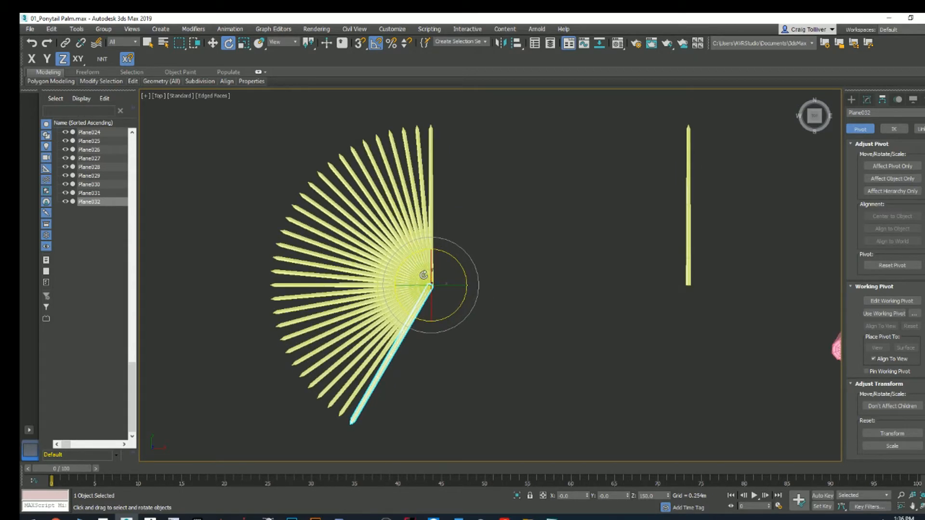
pyautogui.hotkey('ctrl', 'z')
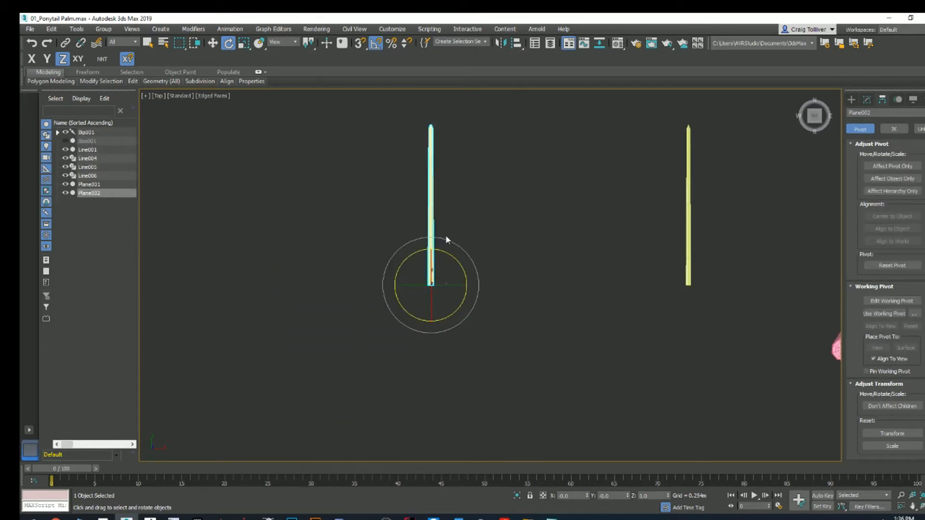
# Step: Try cloning the leaf around its base pivot with 60 copies at 10° intervals about Z, and undo it
pyautogui.keyDown('shift'); pyautogui.moveTo(449, 255); pyautogui.dragTo(445, 253); pyautogui.keyUp('shift')
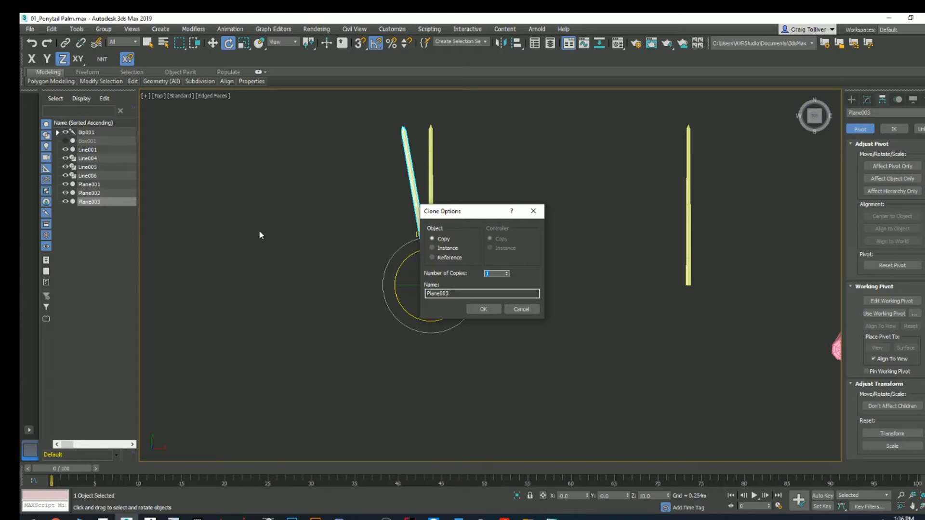
pyautogui.click(484, 309)
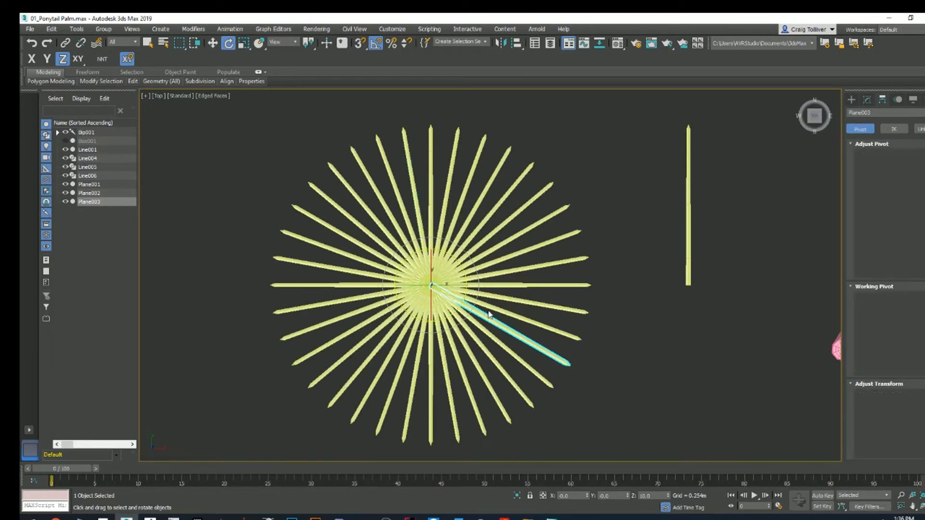
pyautogui.scroll(2, 449, 284)
pyautogui.scroll(-4, 449, 283)
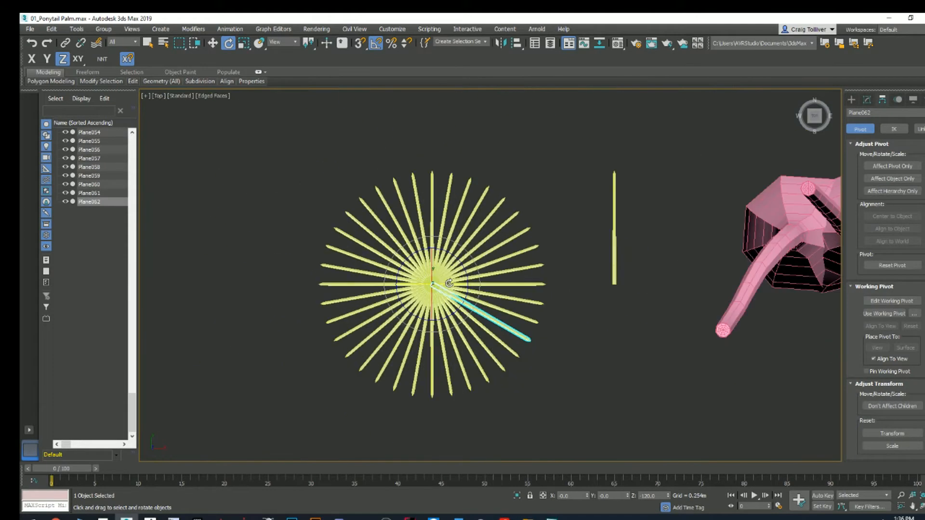
pyautogui.hotkey('ctrl', 'z')
# Step: Clone the leaf around its base pivot about Z with 30 copies at 10° intervals
pyautogui.scroll(3, 449, 284)
pyautogui.moveTo(434, 256); pyautogui.dragTo(441, 343, button='middle')
pyautogui.moveTo(442, 342); pyautogui.dragTo(437, 342)
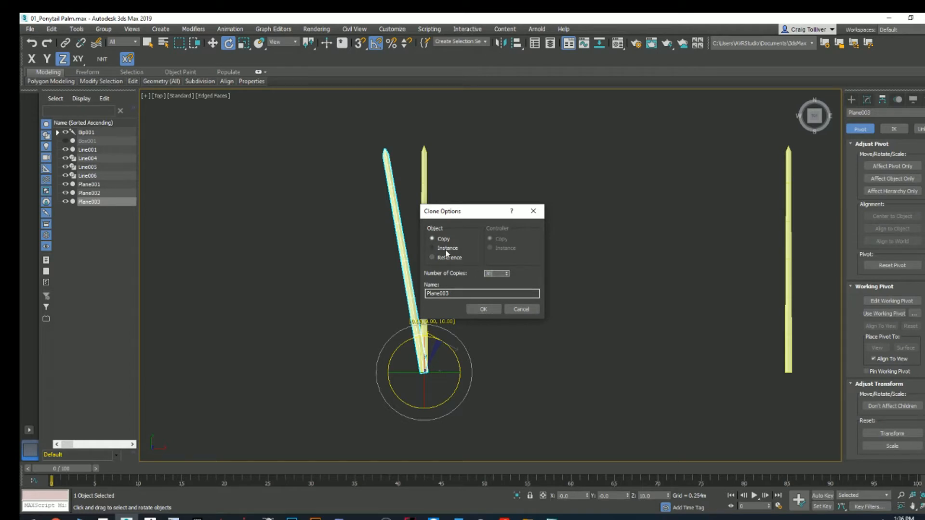
pyautogui.click(484, 309)
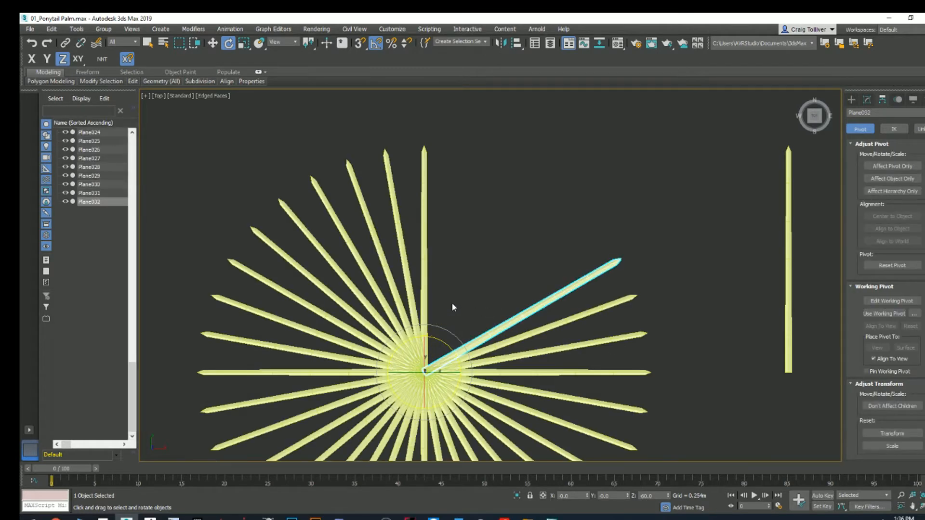
# Step: Undo the 30-copy clone and clone the leaf around its base pivot about Z with 35 copies at 10° intervals
pyautogui.scroll(-2, 445, 252)
pyautogui.hotkey('ctrl', 'z')
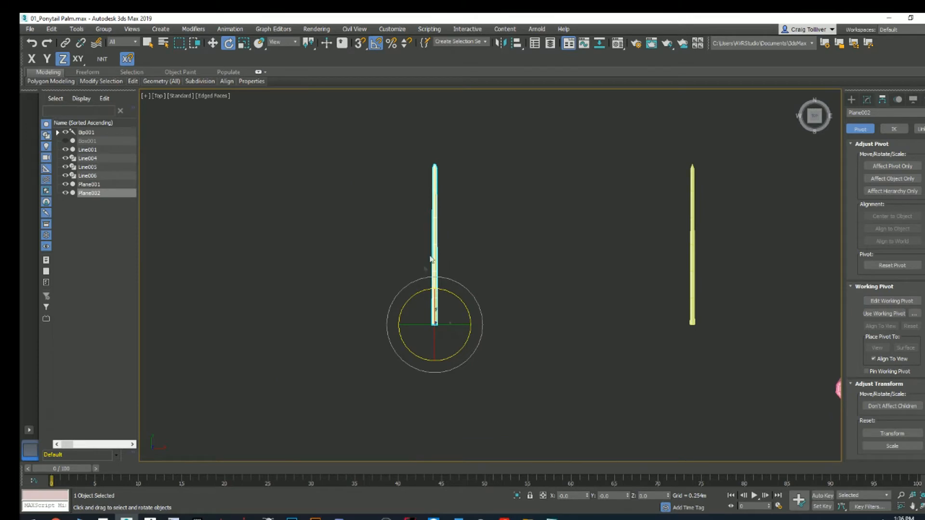
pyautogui.keyDown('shift'); pyautogui.moveTo(447, 292); pyautogui.dragTo(443, 287); pyautogui.keyUp('shift')
pyautogui.click(520, 309)
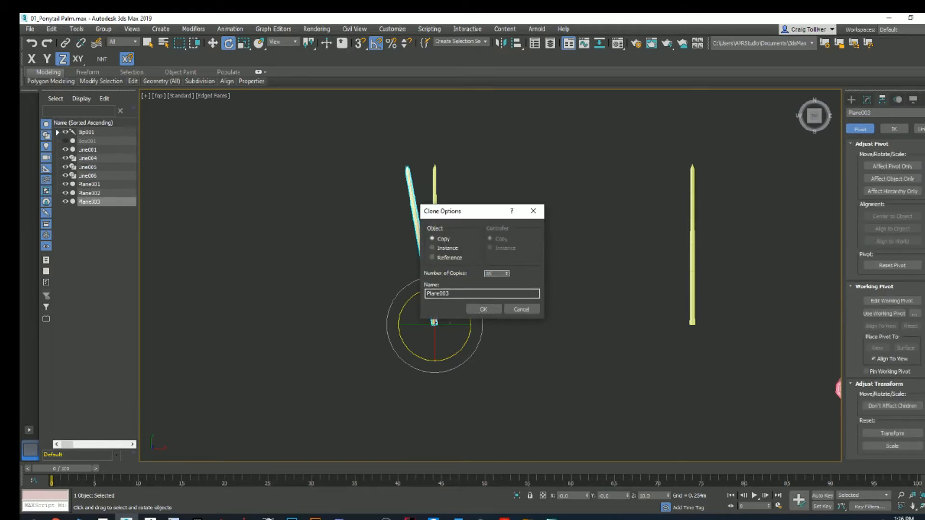
pyautogui.click(483, 309)
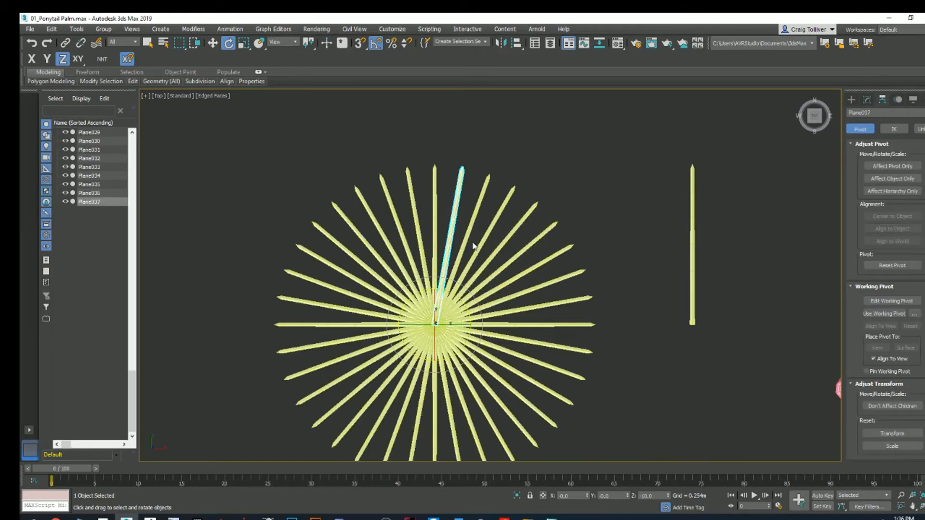
# Step: Inspect the radial leaf ring from above and in perspective for even spacing and a full circle
pyautogui.scroll(2, 472, 242)
pyautogui.scroll(-1, 472, 241)
pyautogui.moveTo(436, 319); pyautogui.dragTo(439, 288)
pyautogui.hotkey('ctrl', 'z')
pyautogui.moveTo(445, 266); pyautogui.dragTo(450, 241, button='middle')
pyautogui.click(420, 174)
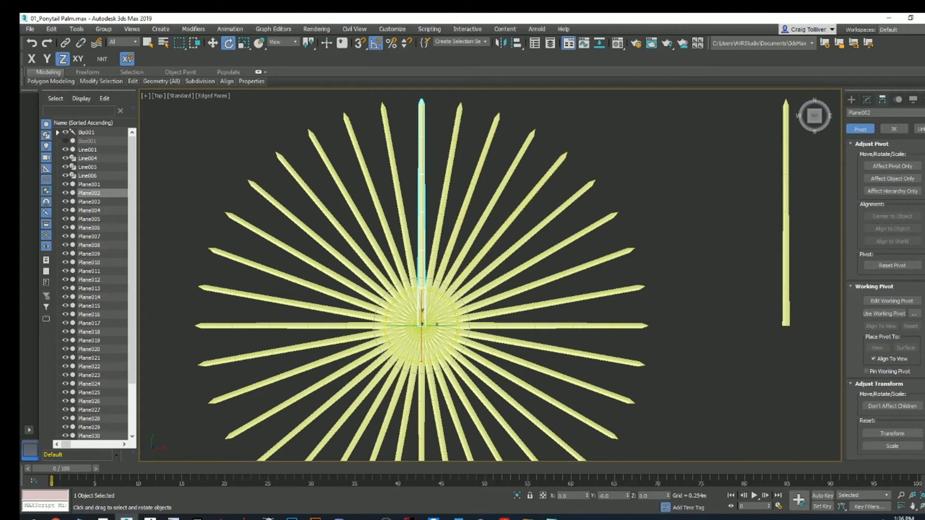
pyautogui.scroll(-4, 454, 245)
pyautogui.click(491, 155)
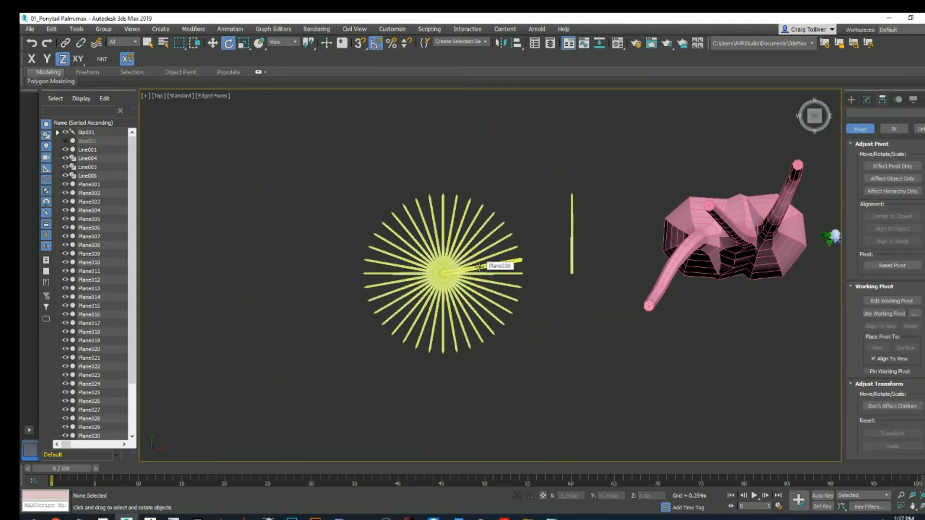
pyautogui.scroll(4, 479, 267)
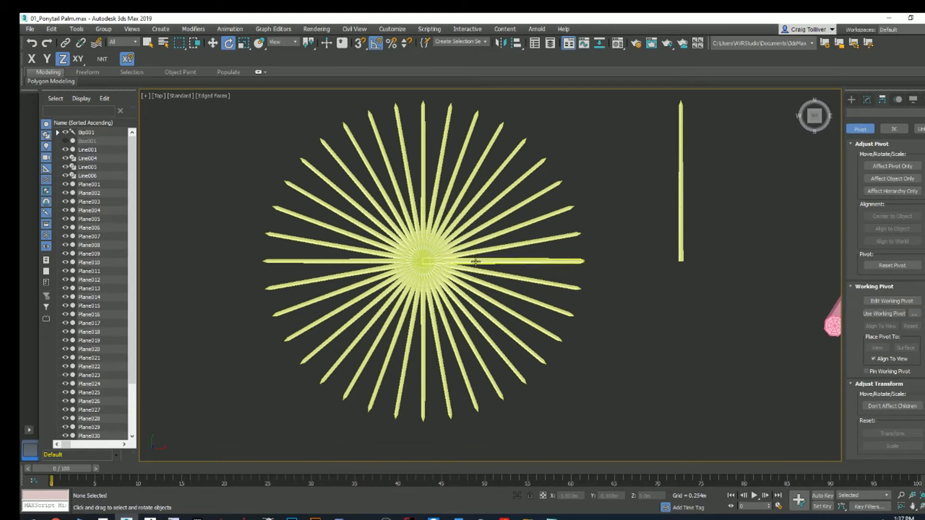
pyautogui.moveTo(417, 237); pyautogui.dragTo(412, 268, button='middle')
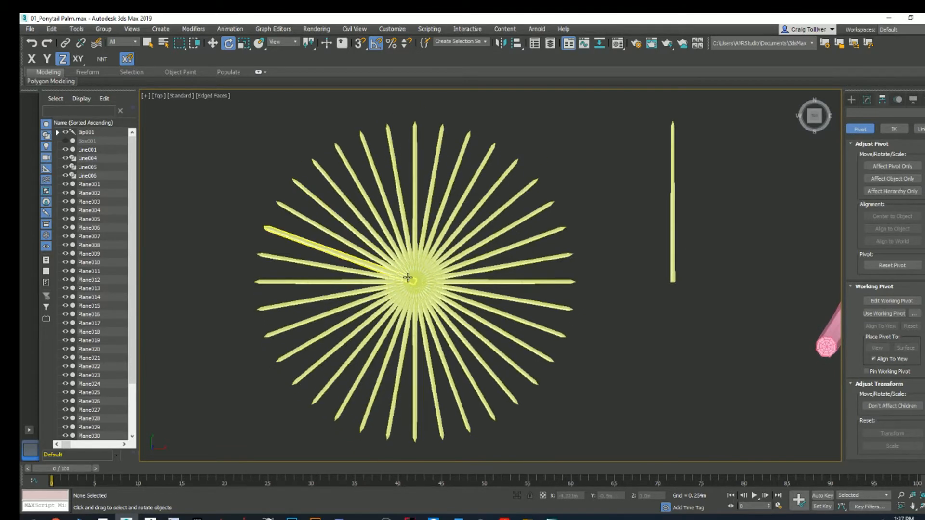
pyautogui.press('p')
pyautogui.scroll(-5, 478, 249)
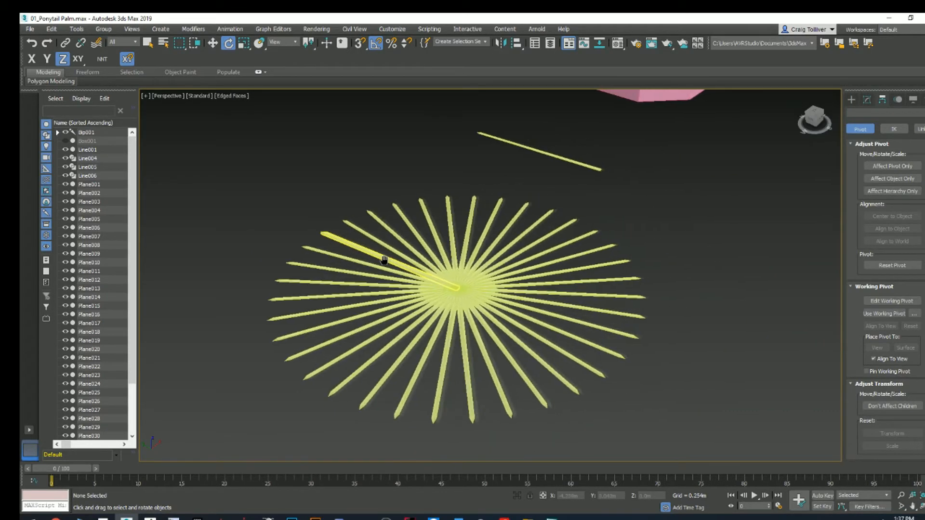
# Step: Select all leaves of the radial ring and convert them to Editable Poly
pyautogui.click(408, 236)
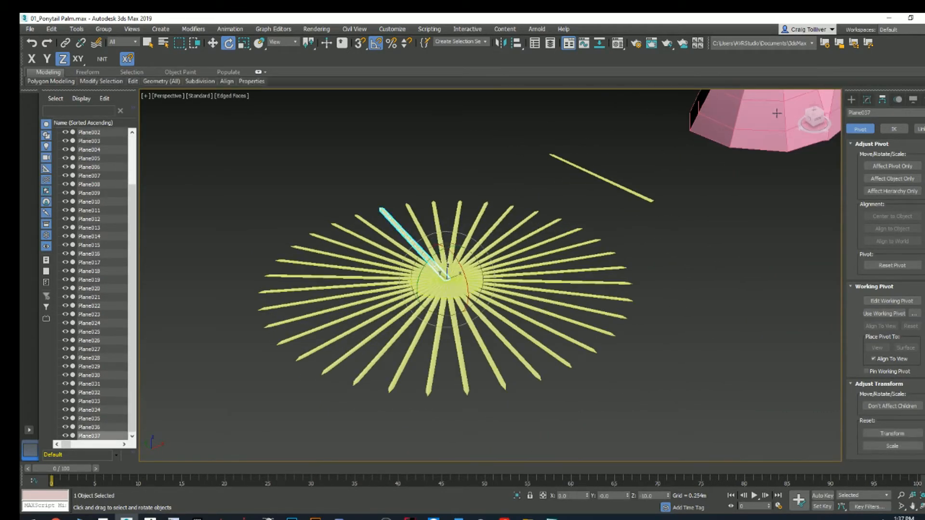
pyautogui.click(867, 99)
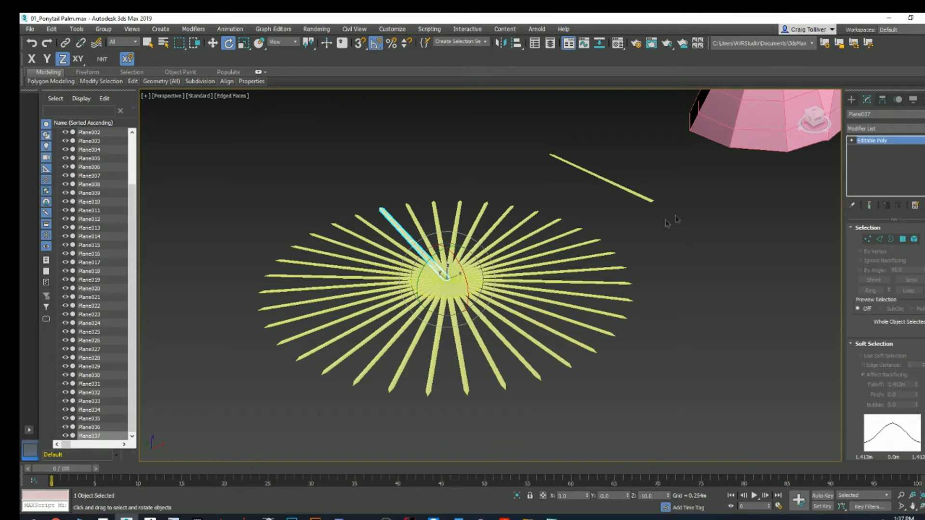
pyautogui.moveTo(275, 410); pyautogui.dragTo(285, 409)
pyautogui.rightClick(482, 308)
pyautogui.moveTo(520, 403)
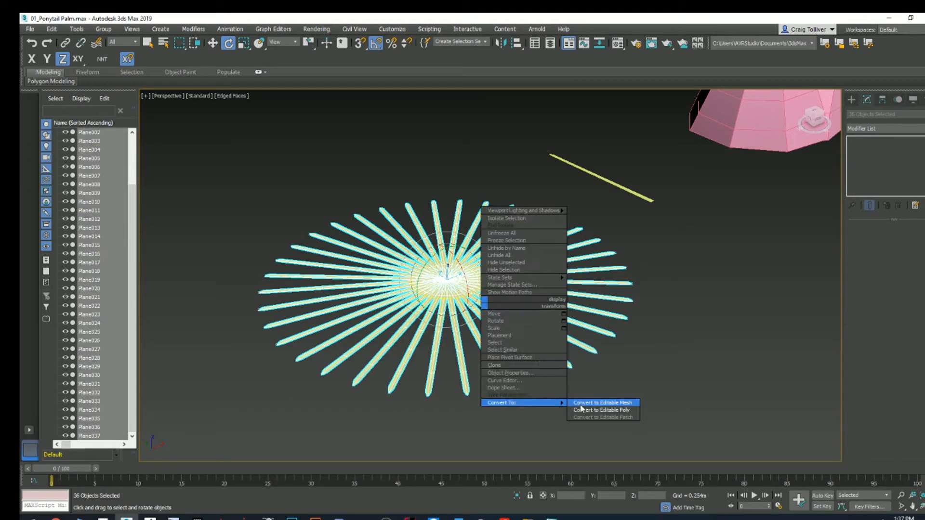
pyautogui.click(584, 410)
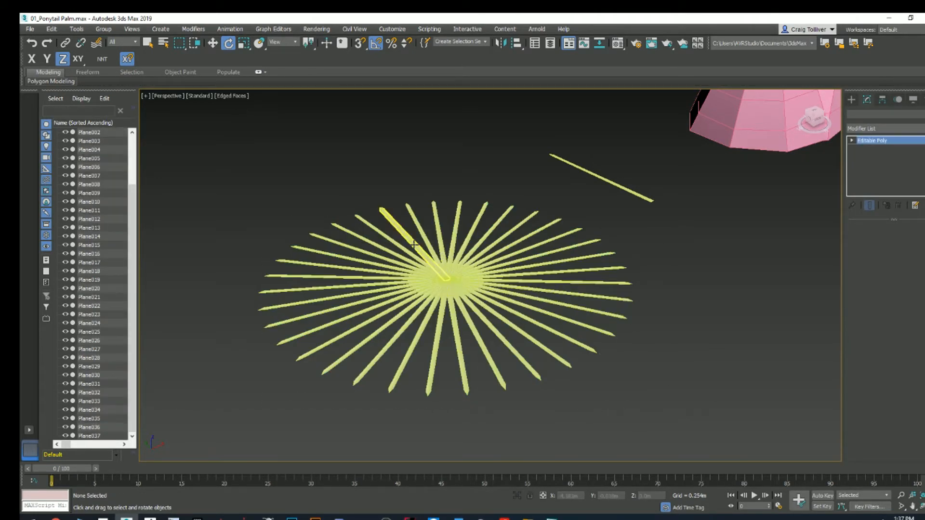
# Step: Attach every other leaf in the ring to one leaf, making a single object and leaving out the separate spare leaf
pyautogui.scroll(-8, 863, 279)
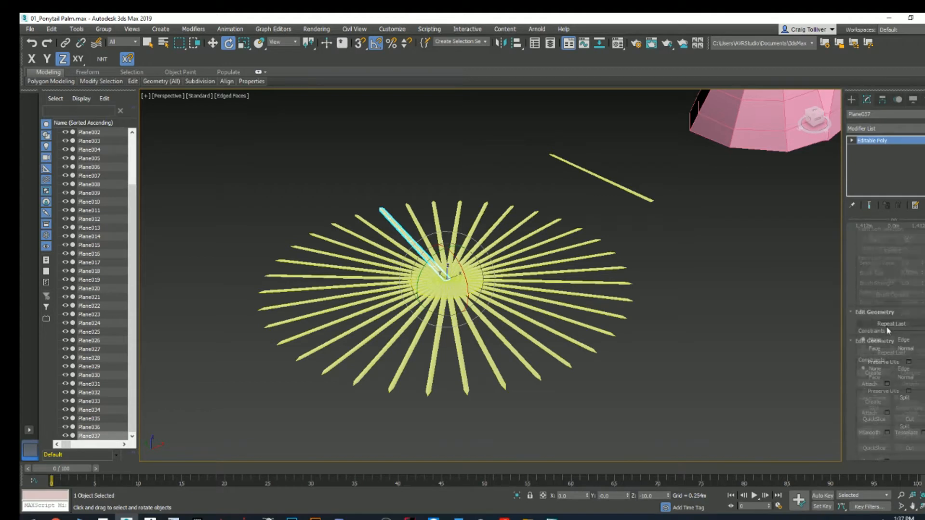
pyautogui.click(877, 355)
pyautogui.click(398, 245)
pyautogui.click(395, 254)
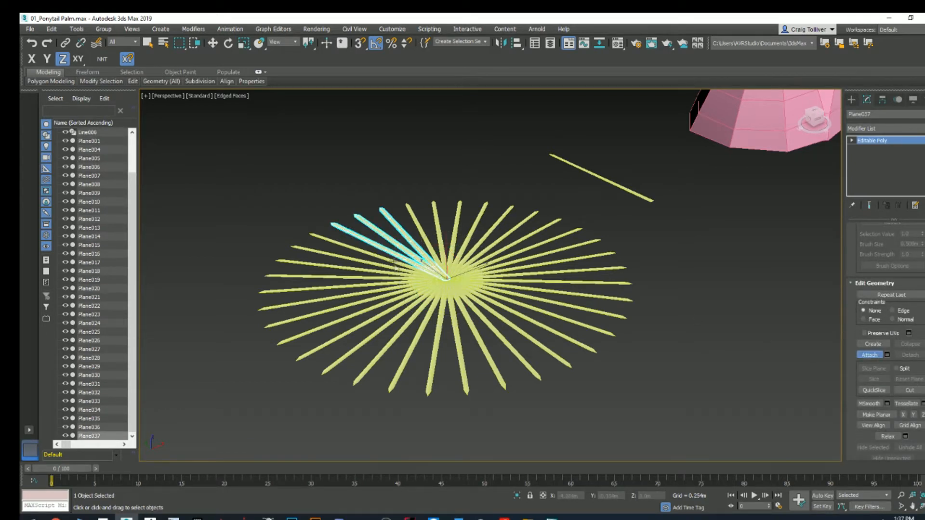
pyautogui.click(395, 262)
pyautogui.click(422, 279)
pyautogui.click(427, 287)
pyautogui.click(436, 292)
pyautogui.click(445, 296)
pyautogui.click(457, 295)
pyautogui.click(466, 292)
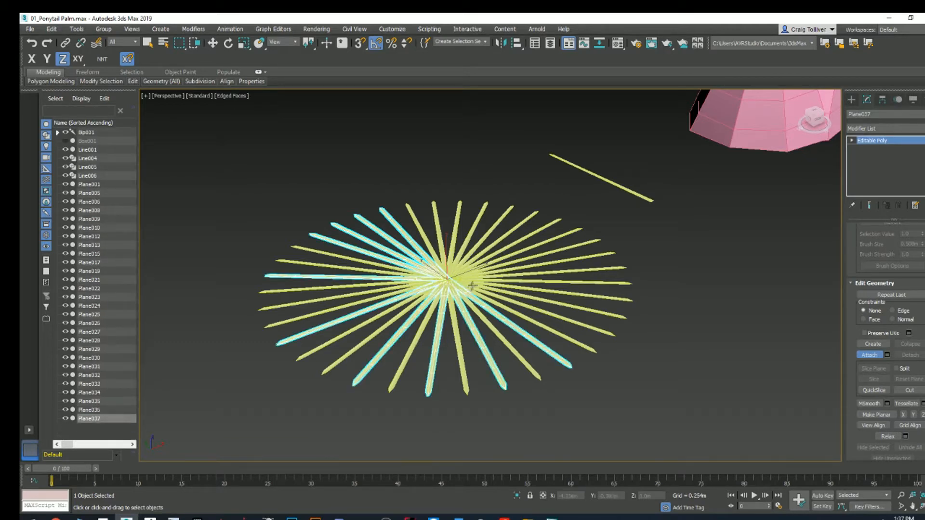
pyautogui.click(474, 284)
pyautogui.click(476, 277)
pyautogui.click(474, 272)
pyautogui.click(453, 266)
pyautogui.click(447, 264)
pyautogui.click(440, 264)
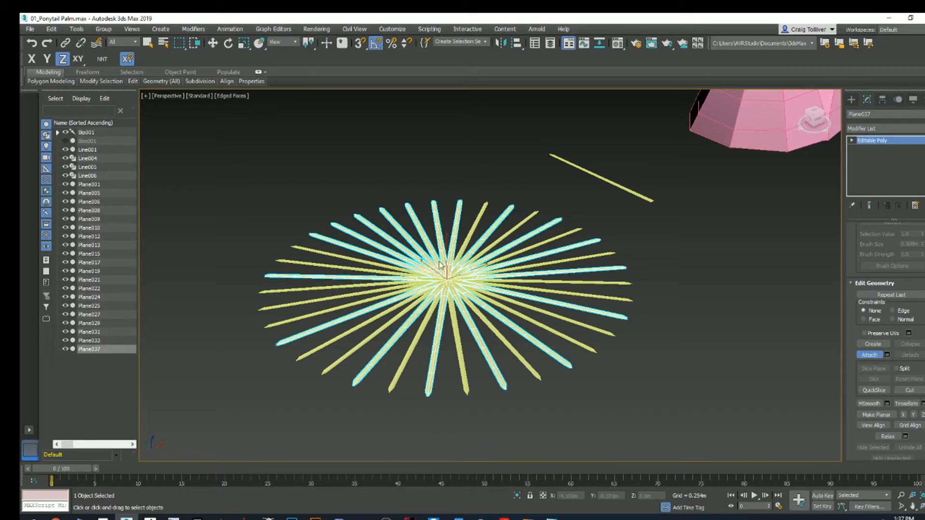
pyautogui.click(415, 274)
pyautogui.click(412, 275)
pyautogui.click(414, 284)
pyautogui.click(418, 287)
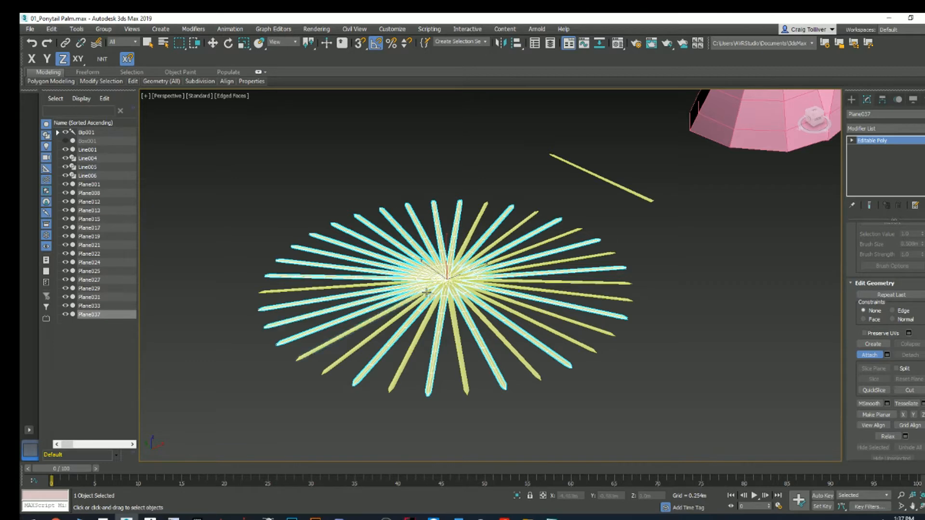
pyautogui.click(426, 291)
pyautogui.click(451, 298)
pyautogui.click(464, 296)
pyautogui.click(471, 298)
pyautogui.click(477, 293)
pyautogui.click(482, 287)
pyautogui.click(487, 280)
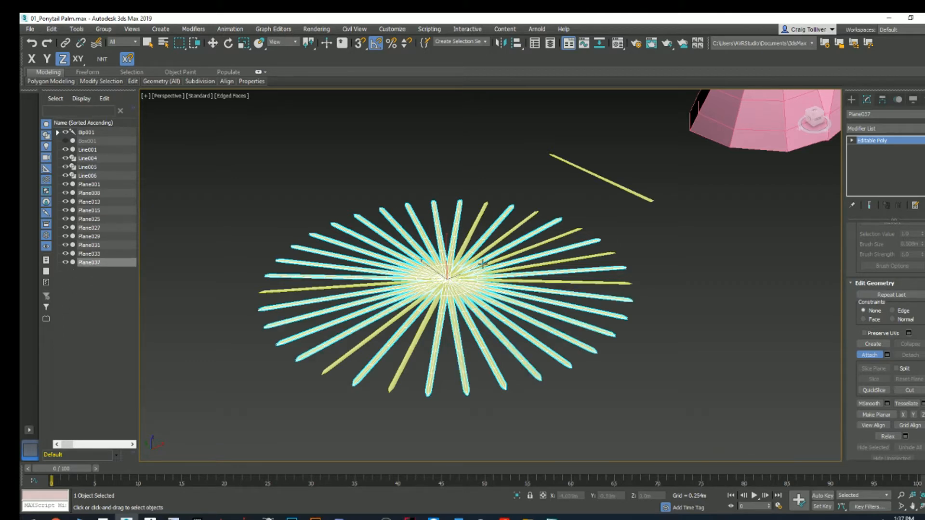
pyautogui.click(461, 255)
pyautogui.click(397, 284)
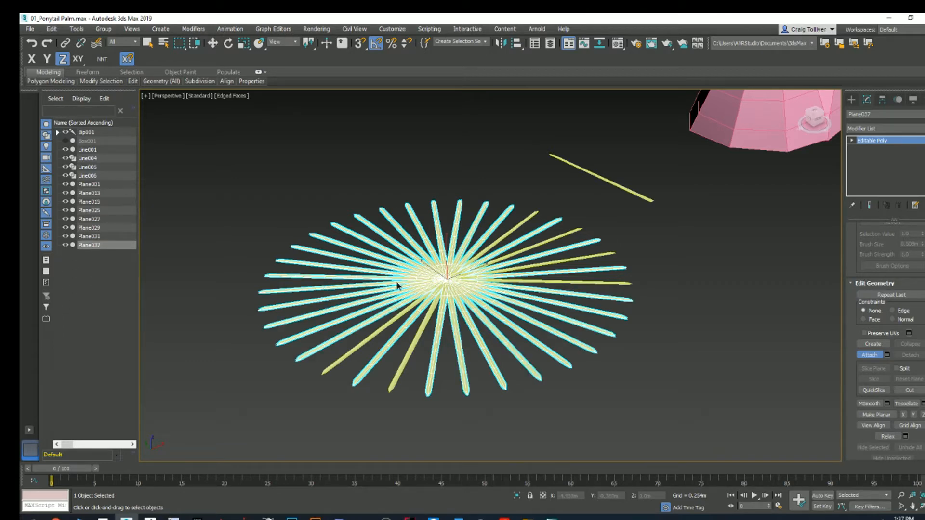
pyautogui.click(417, 300)
pyautogui.click(432, 306)
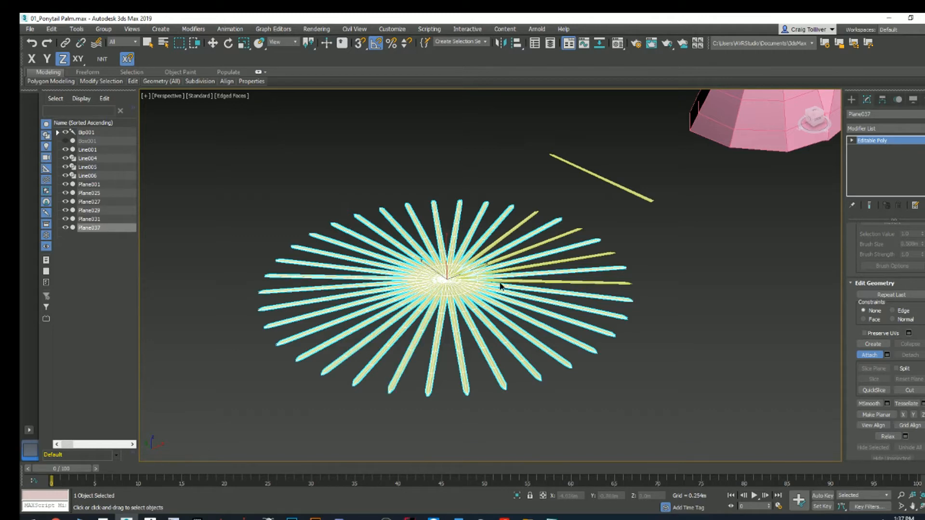
pyautogui.click(499, 281)
pyautogui.click(500, 259)
pyautogui.click(506, 269)
pyautogui.click(495, 244)
# Step: Select all leaf-base vertices clustered at the centre of the attached ring in the top view
pyautogui.keyDown('alt'); pyautogui.moveTo(756, 299); pyautogui.dragTo(733, 304, button='middle'); pyautogui.keyUp('alt')
pyautogui.press('w')
pyautogui.press('t')
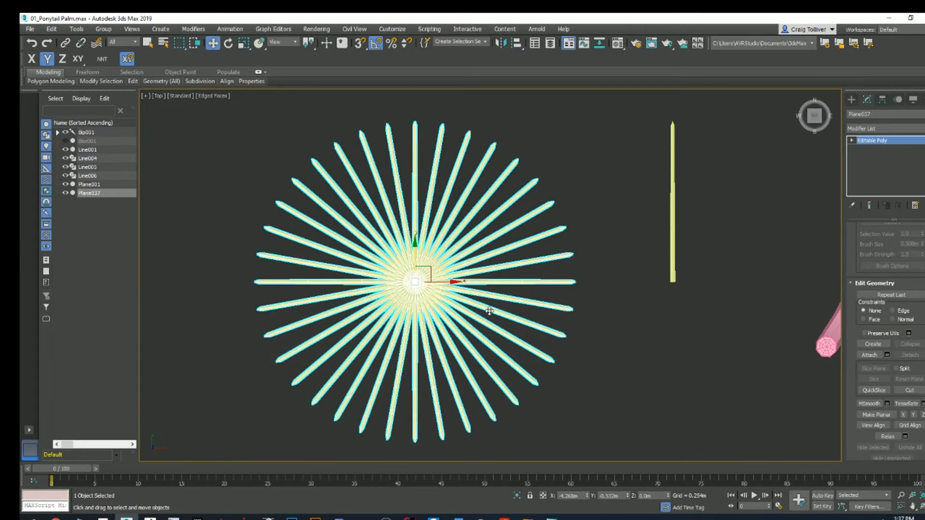
pyautogui.scroll(3, 413, 286)
pyautogui.moveTo(413, 286); pyautogui.dragTo(432, 289, button='middle')
pyautogui.press('1')
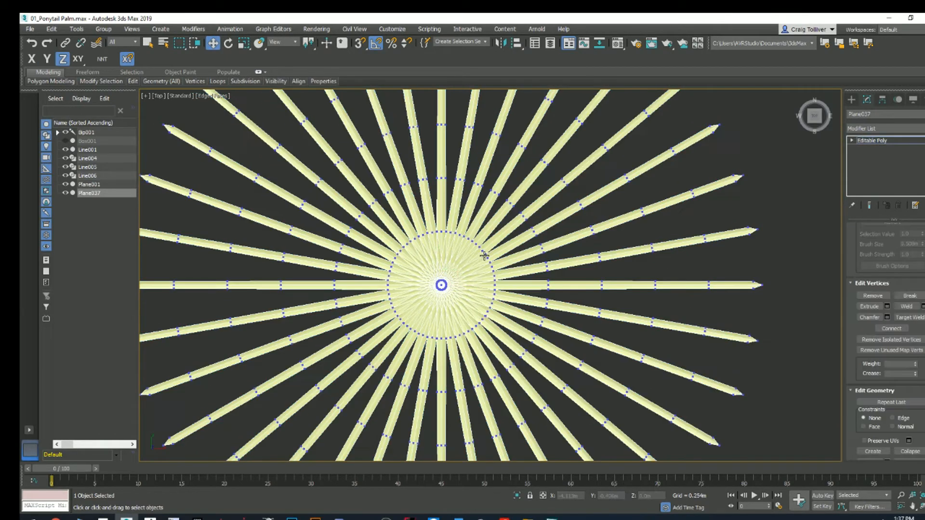
pyautogui.scroll(-3, 485, 256)
pyautogui.scroll(3, 382, 192)
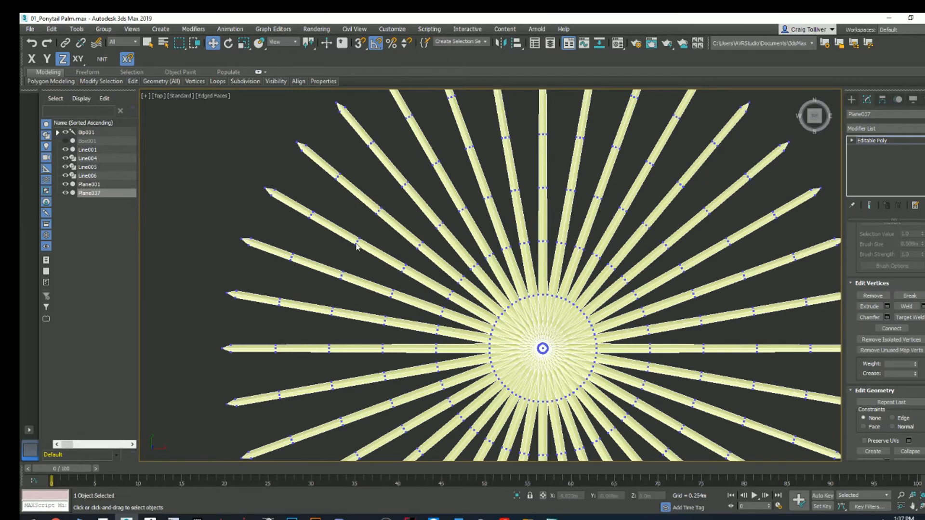
pyautogui.moveTo(432, 241); pyautogui.dragTo(380, 155, button='middle')
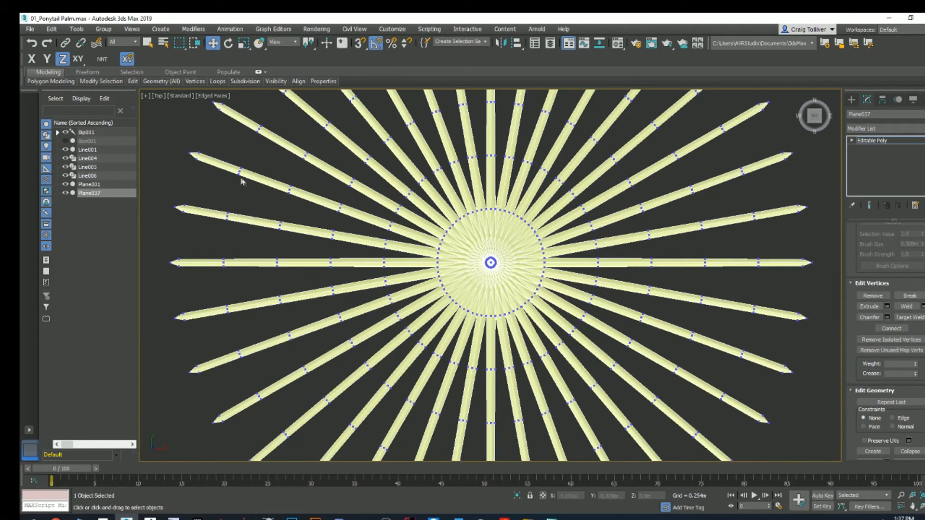
pyautogui.moveTo(471, 247); pyautogui.dragTo(460, 248, button='middle')
pyautogui.moveTo(511, 288); pyautogui.dragTo(510, 287)
pyautogui.moveTo(510, 287); pyautogui.dragTo(499, 283, button='middle')
# Step: Enable soft selection for the centre vertices with a falloff of 1.13 m
pyautogui.scroll(-3, 891, 376)
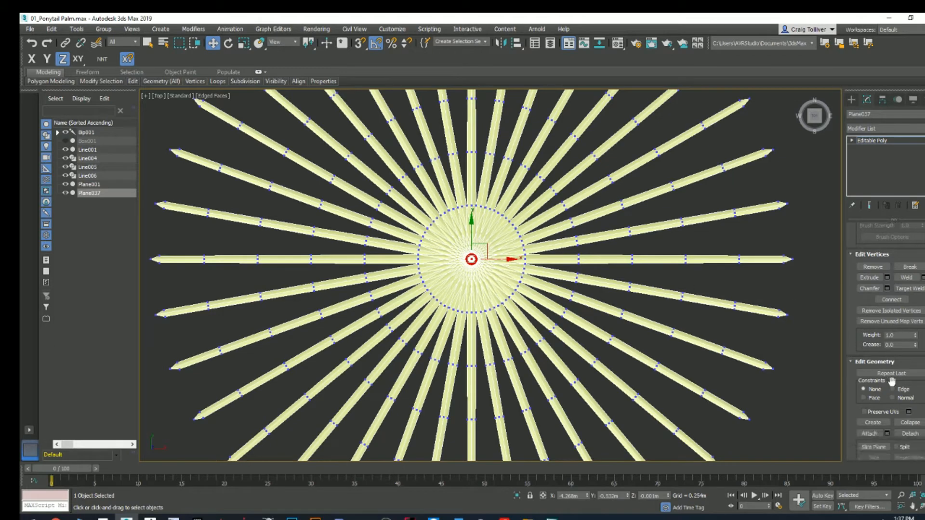
pyautogui.scroll(10, 877, 319)
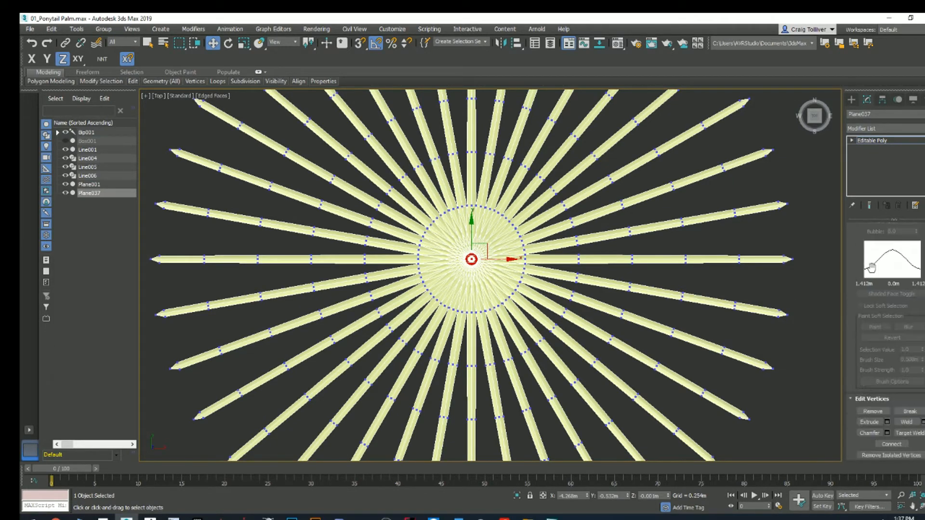
pyautogui.click(860, 312)
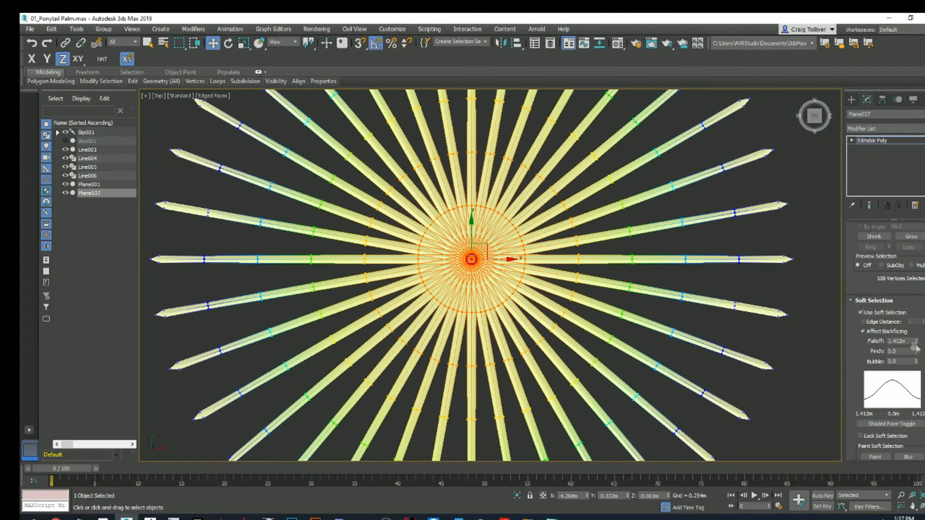
pyautogui.moveTo(917, 342); pyautogui.dragTo(916, 352)
# Step: Lower the soft-selected centre vertices about 0.3 m along Z to form the ring into a bowl
pyautogui.moveTo(643, 270); pyautogui.dragTo(630, 262, button='middle')
pyautogui.press('p')
pyautogui.keyDown('alt'); pyautogui.moveTo(427, 287); pyautogui.dragTo(515, 227, button='middle'); pyautogui.keyUp('alt')
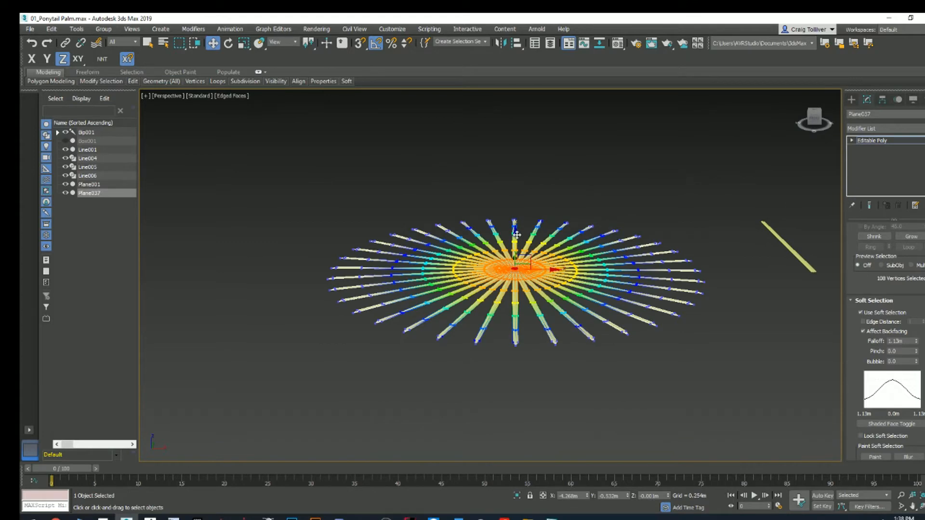
pyautogui.moveTo(517, 235); pyautogui.dragTo(535, 310)
pyautogui.keyDown('alt'); pyautogui.moveTo(535, 310); pyautogui.dragTo(466, 433, button='middle'); pyautogui.keyUp('alt')
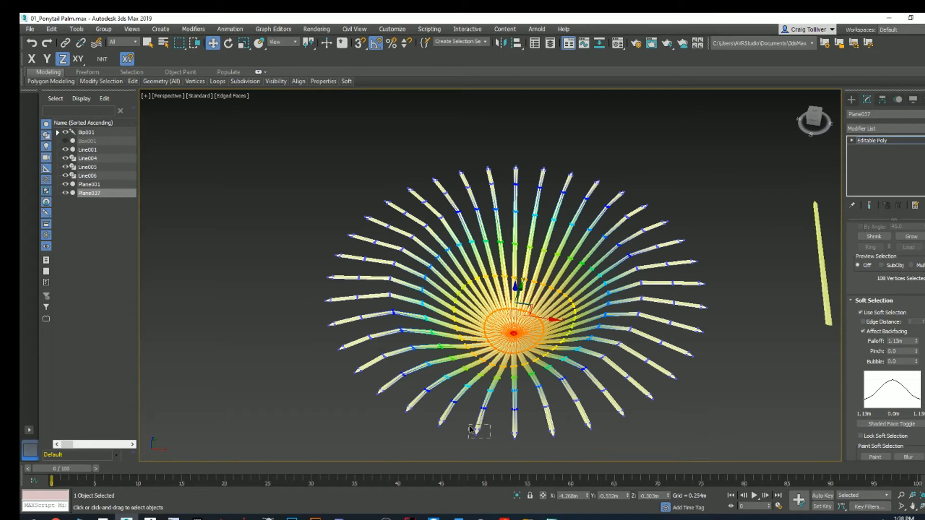
# Step: Select the leaf-tip vertices along the lower and right-hand arc of the ring in the top view, keeping soft selection on
pyautogui.moveTo(470, 428); pyautogui.dragTo(470, 429)
pyautogui.press('t')
pyautogui.scroll(-5, 575, 368)
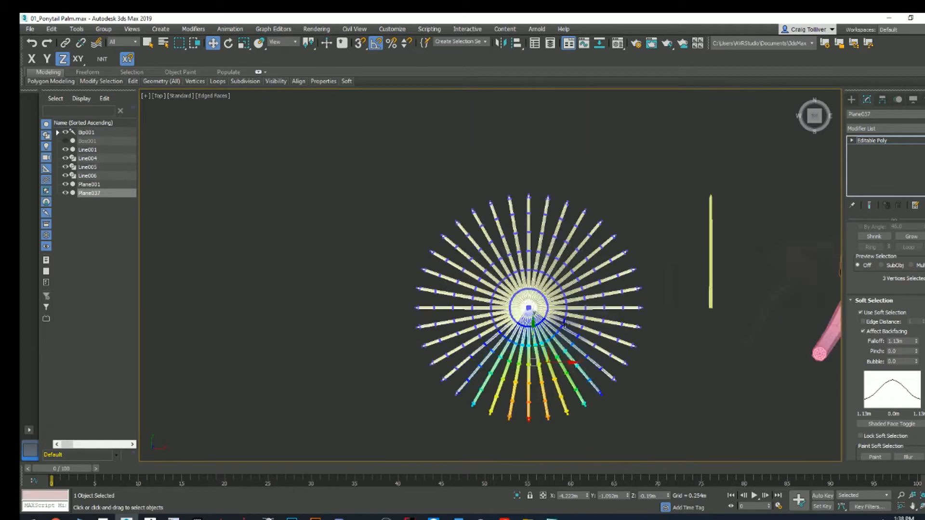
pyautogui.moveTo(611, 415); pyautogui.dragTo(597, 389, button='middle')
pyautogui.scroll(2, 597, 390)
pyautogui.keyDown('ctrl'); pyautogui.moveTo(501, 389); pyautogui.dragTo(500, 388); pyautogui.keyUp('ctrl')
pyautogui.keyDown('ctrl'); pyautogui.moveTo(553, 406); pyautogui.dragTo(576, 351); pyautogui.keyUp('ctrl')
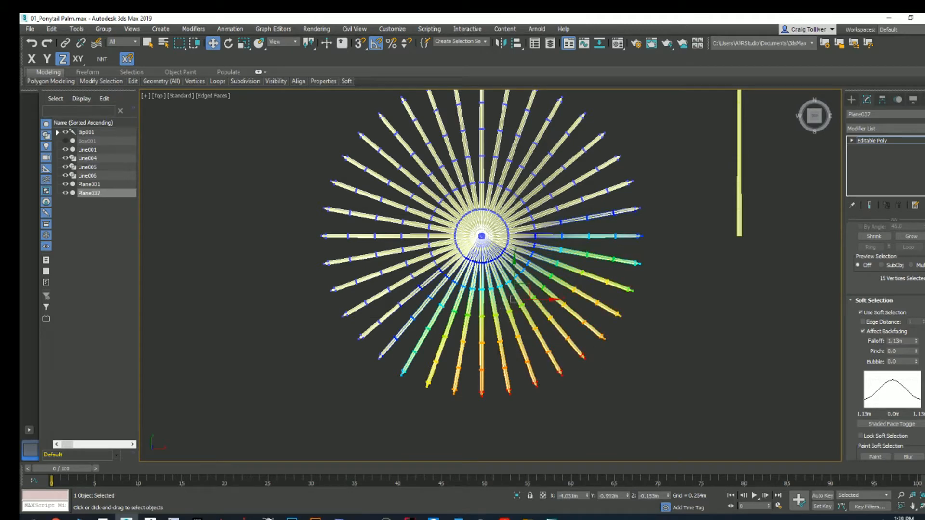
pyautogui.keyDown('ctrl'); pyautogui.moveTo(639, 284); pyautogui.dragTo(627, 348); pyautogui.keyUp('ctrl')
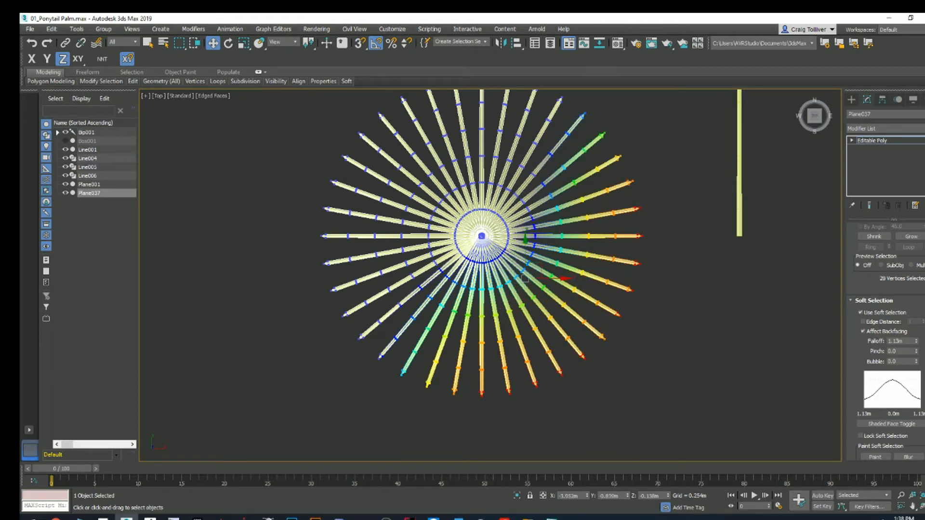
# Step: Try moving the selected leaf tips vertically in the perspective view, and undo it
pyautogui.moveTo(618, 294); pyautogui.dragTo(609, 289, button='middle')
pyautogui.press('p')
pyautogui.moveTo(574, 314); pyautogui.dragTo(586, 222, button='middle')
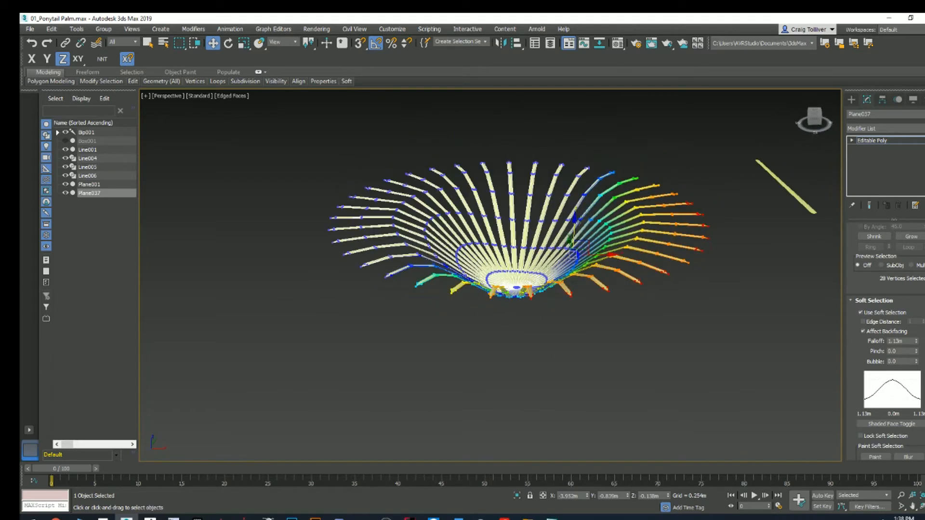
pyautogui.moveTo(574, 221); pyautogui.dragTo(573, 226)
pyautogui.hotkey('ctrl', 'z')
# Step: Rotate the soft-selected leaf tips about the X axis to bend that side of the foliage
pyautogui.keyDown('alt'); pyautogui.moveTo(641, 232); pyautogui.dragTo(660, 235, button='middle'); pyautogui.keyUp('alt')
pyautogui.moveTo(661, 236); pyautogui.dragTo(578, 299, button='middle')
pyautogui.press('e')
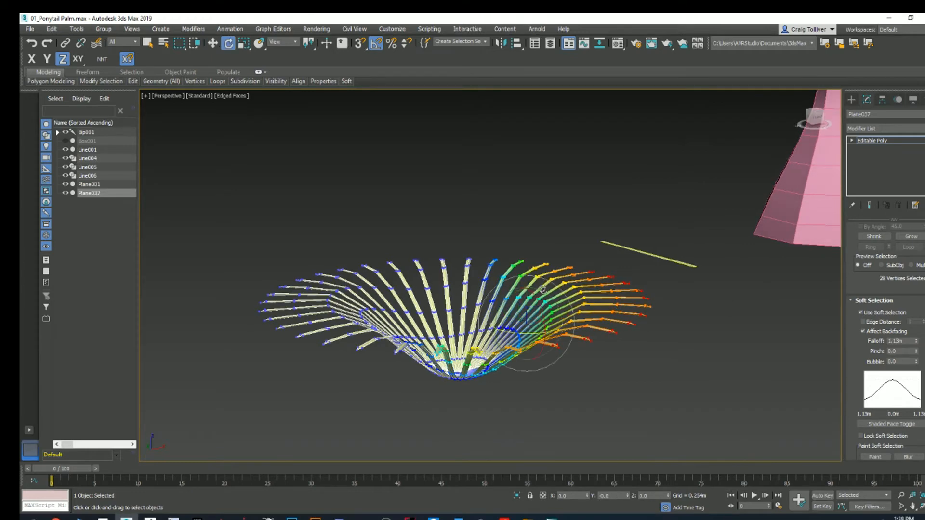
pyautogui.keyDown('alt'); pyautogui.moveTo(460, 248); pyautogui.dragTo(510, 264, button='middle'); pyautogui.keyUp('alt')
pyautogui.moveTo(547, 297); pyautogui.dragTo(569, 302)
pyautogui.keyDown('alt'); pyautogui.moveTo(570, 301); pyautogui.dragTo(744, 322, button='middle'); pyautogui.keyUp('alt')
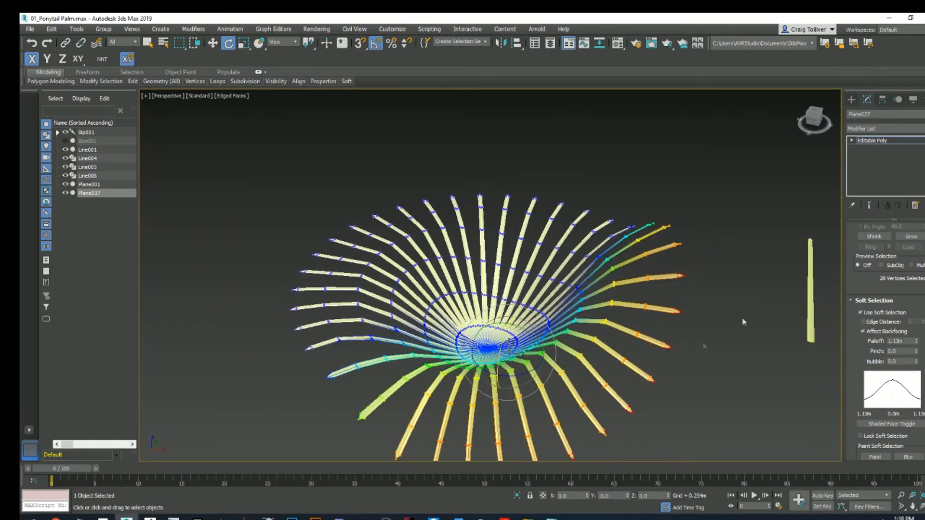
# Step: Leave vertex editing and move the whole foliage ring in the XY plane to the base of the trunk
pyautogui.scroll(3, 897, 260)
pyautogui.click(869, 240)
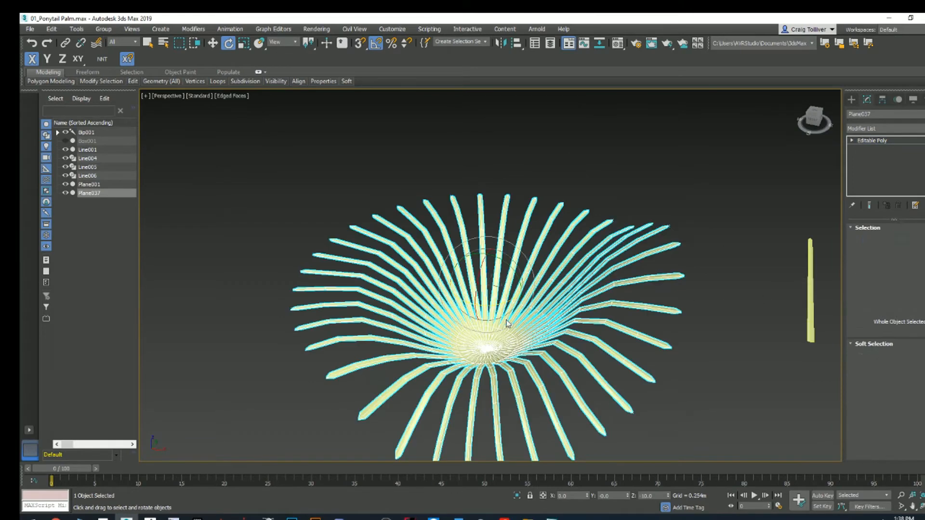
pyautogui.scroll(-5, 508, 322)
pyautogui.keyDown('alt'); pyautogui.moveTo(494, 307); pyautogui.dragTo(465, 313, button='middle'); pyautogui.keyUp('alt')
pyautogui.press('w')
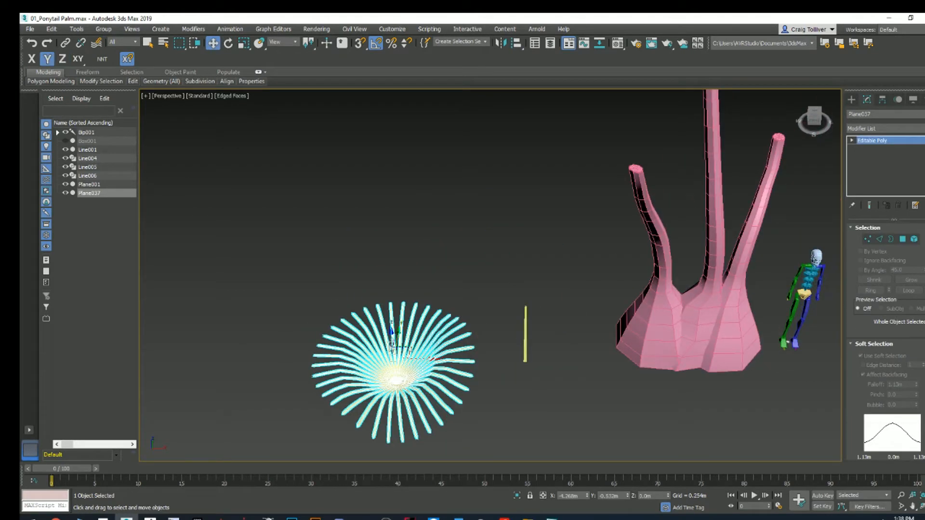
pyautogui.moveTo(403, 346); pyautogui.dragTo(610, 328)
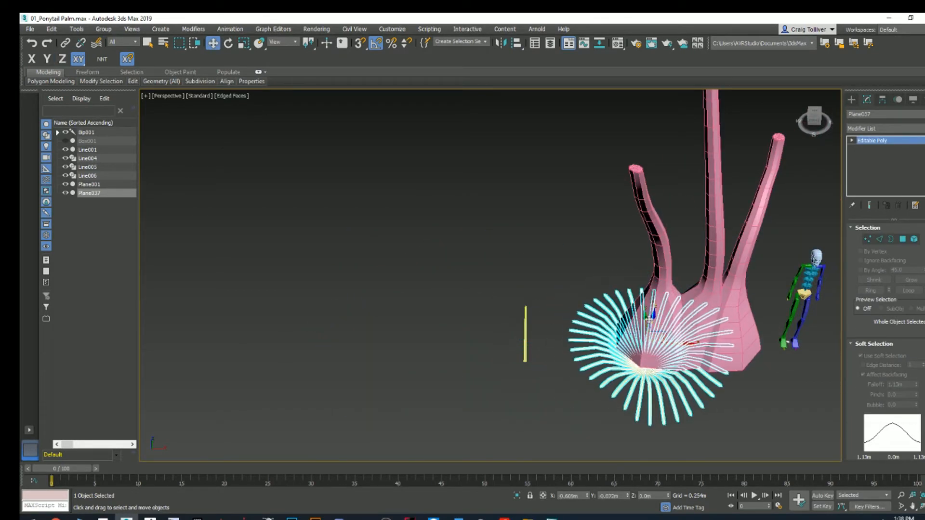
# Step: Raise the foliage ring along Z and shift it horizontally to sit over the tip of the left-hand trunk branch
pyautogui.keyDown('alt'); pyautogui.moveTo(657, 324); pyautogui.dragTo(650, 303, button='middle'); pyautogui.keyUp('alt')
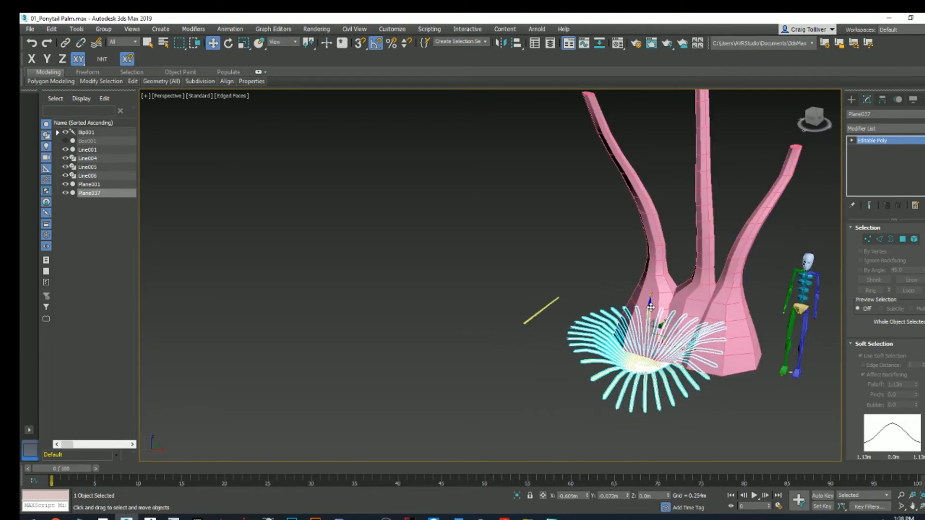
pyautogui.moveTo(650, 305); pyautogui.dragTo(648, 183)
pyautogui.keyDown('alt'); pyautogui.moveTo(648, 183); pyautogui.dragTo(656, 174, button='middle'); pyautogui.keyUp('alt')
pyautogui.press('F8')
pyautogui.moveTo(679, 166); pyautogui.dragTo(625, 150)
pyautogui.keyDown('alt'); pyautogui.moveTo(605, 139); pyautogui.dragTo(611, 144, button='middle'); pyautogui.keyUp('alt')
pyautogui.press('F7')
pyautogui.moveTo(611, 144); pyautogui.dragTo(616, 132)
pyautogui.keyDown('alt'); pyautogui.moveTo(616, 132); pyautogui.dragTo(624, 170, button='middle'); pyautogui.keyUp('alt')
pyautogui.press('F8')
pyautogui.moveTo(632, 105); pyautogui.dragTo(608, 132)
pyautogui.keyDown('alt'); pyautogui.moveTo(608, 132); pyautogui.dragTo(584, 161, button='middle'); pyautogui.keyUp('alt')
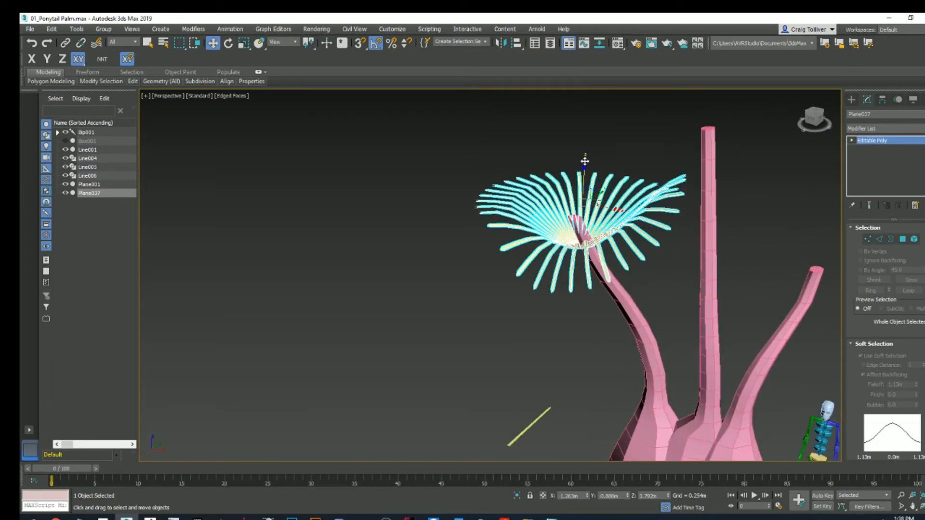
pyautogui.press('F7')
pyautogui.moveTo(585, 161); pyautogui.dragTo(594, 125)
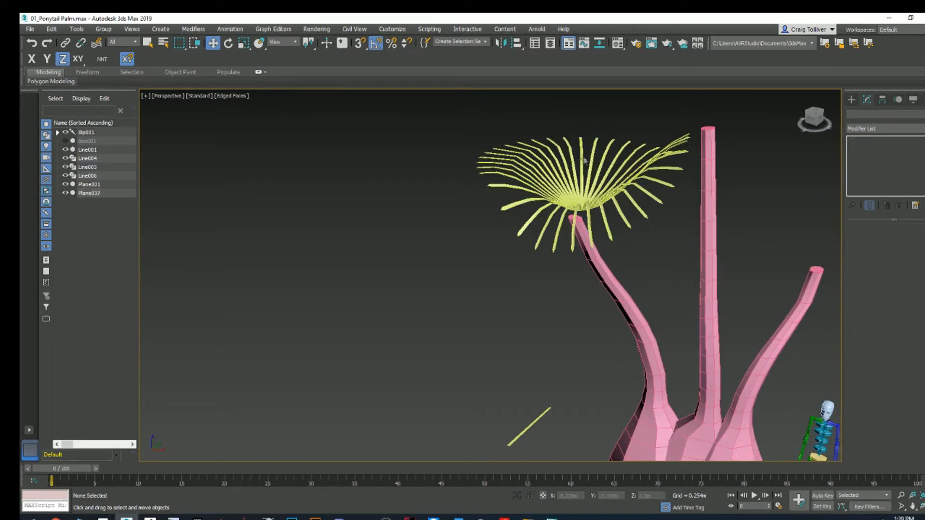
# Step: Fine-tune the foliage's position so its centre rests on the left-hand branch tip, at about Z 4.1 m
pyautogui.scroll(4, 595, 137)
pyautogui.moveTo(594, 138); pyautogui.dragTo(595, 157)
pyautogui.scroll(4, 595, 158)
pyautogui.keyDown('alt'); pyautogui.moveTo(597, 161); pyautogui.dragTo(608, 187, button='middle'); pyautogui.keyUp('alt')
pyautogui.moveTo(606, 188); pyautogui.dragTo(583, 197)
pyautogui.keyDown('alt'); pyautogui.moveTo(584, 191); pyautogui.dragTo(582, 172, button='middle'); pyautogui.keyUp('alt')
pyautogui.moveTo(575, 165); pyautogui.dragTo(577, 155)
pyautogui.scroll(-4, 573, 156)
pyautogui.keyDown('alt'); pyautogui.moveTo(572, 157); pyautogui.dragTo(578, 141, button='middle'); pyautogui.keyUp('alt')
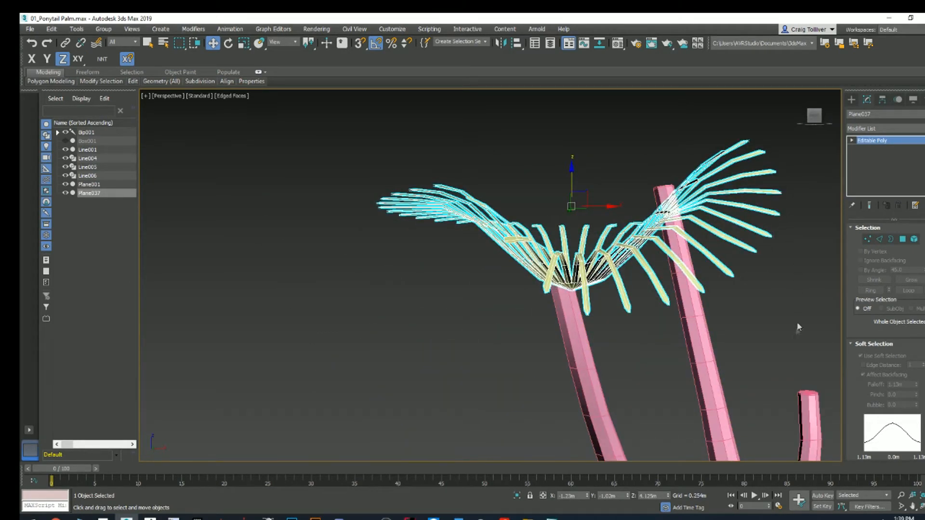
# Step: Delete the foliage ring from the left-hand branch
pyautogui.scroll(-4, 721, 337)
pyautogui.keyDown('alt'); pyautogui.moveTo(721, 337); pyautogui.dragTo(778, 343, button='middle'); pyautogui.keyUp('alt')
pyautogui.keyDown('alt'); pyautogui.moveTo(679, 283); pyautogui.dragTo(644, 264, button='middle'); pyautogui.keyUp('alt')
pyautogui.scroll(-3, 684, 258)
pyautogui.scroll(-4, 622, 235)
pyautogui.scroll(4, 651, 249)
pyautogui.scroll(-2, 618, 296)
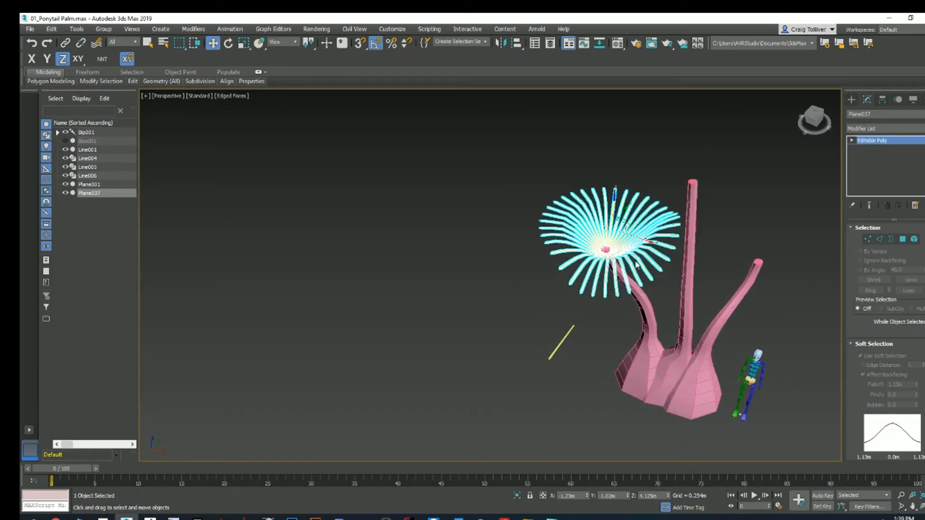
pyautogui.press('Delete')
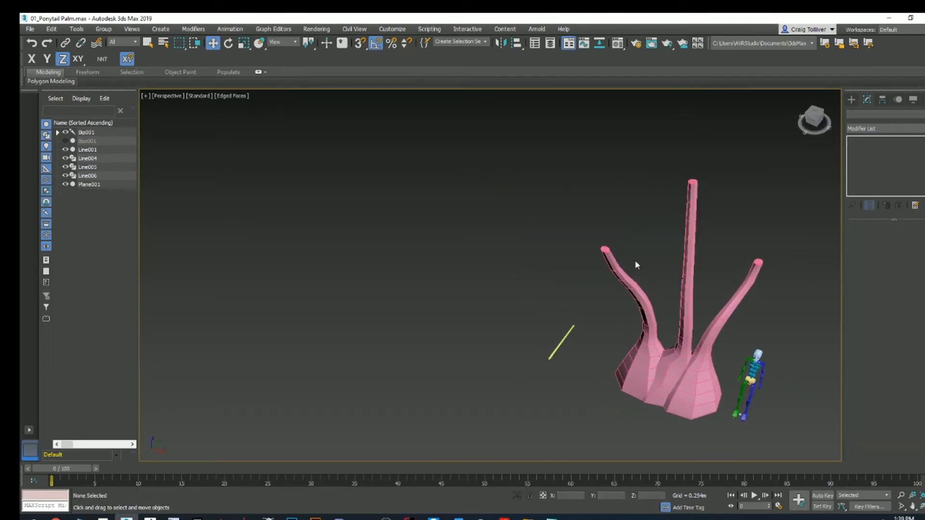
# Step: Clone the remaining single leaf as one copy about 0.8 m away along negative X in the top view
pyautogui.moveTo(528, 341); pyautogui.dragTo(562, 353, button='middle')
pyautogui.click(584, 349)
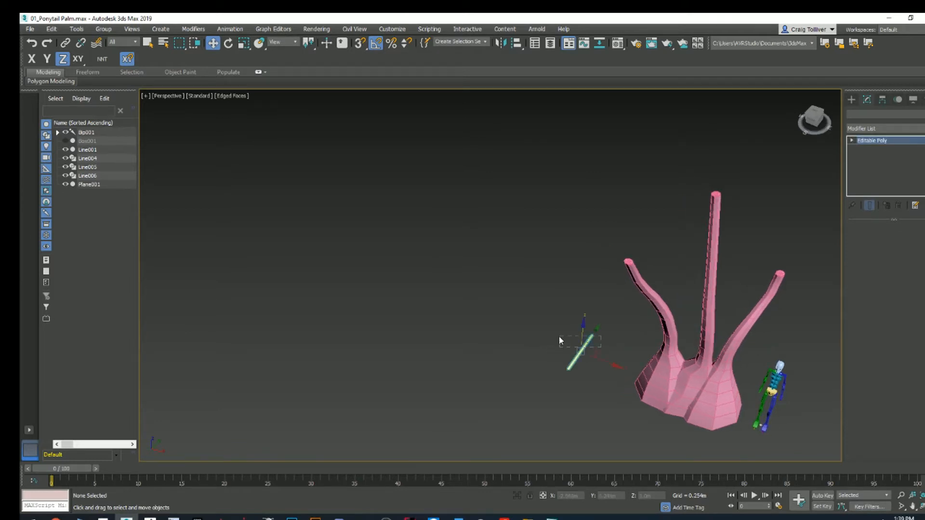
pyautogui.press('t')
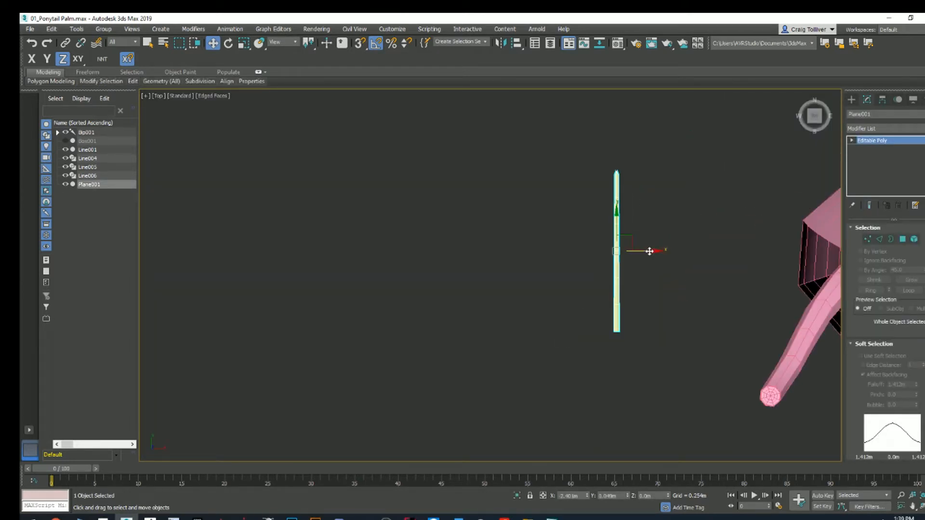
pyautogui.moveTo(649, 251)
pyautogui.keyDown('shift'); pyautogui.mouseDown()
pyautogui.moveTo(487, 252)
pyautogui.moveTo(537, 252)
pyautogui.mouseUp(); pyautogui.keyUp('shift')
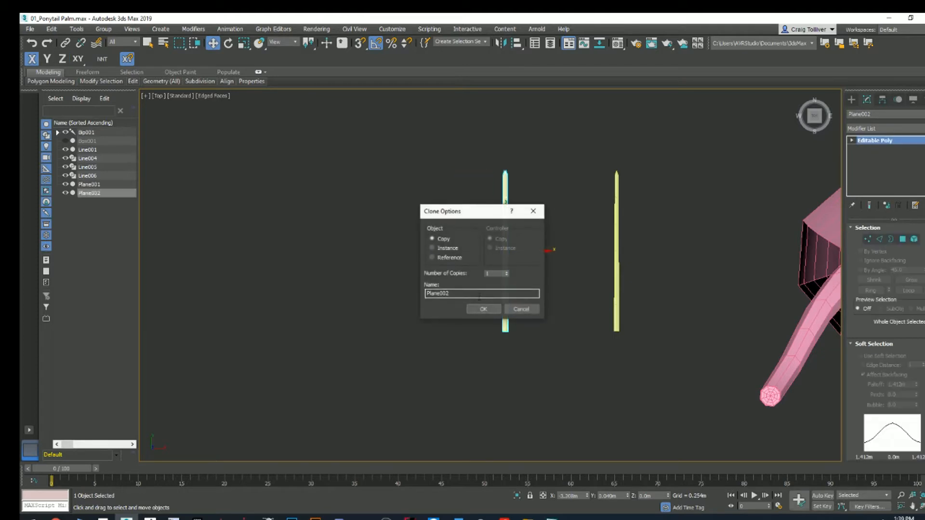
pyautogui.click(484, 309)
# Step: Shorten the cloned leaf by moving its tip and upper vertex rows down along Y, and leave vertex editing
pyautogui.scroll(2, 559, 239)
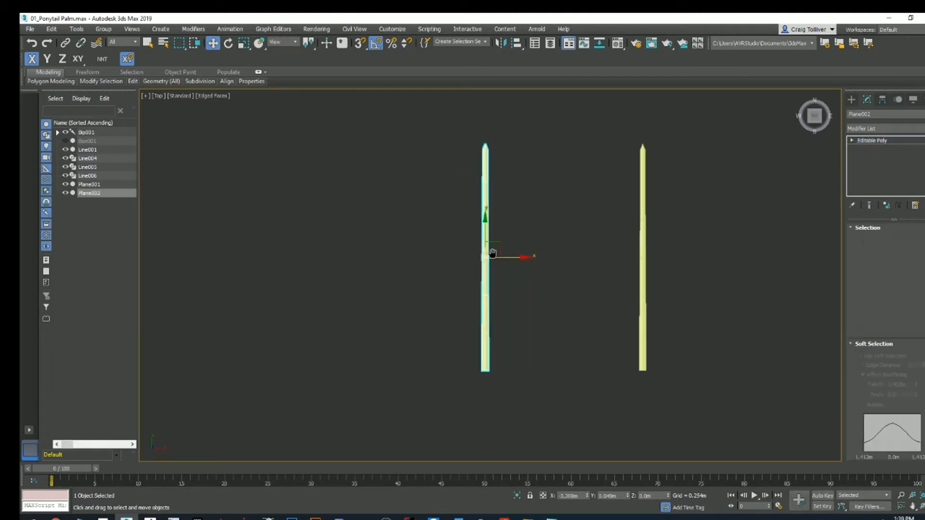
pyautogui.moveTo(568, 221); pyautogui.dragTo(548, 230, button='middle')
pyautogui.press('1')
pyautogui.moveTo(543, 121); pyautogui.dragTo(444, 156)
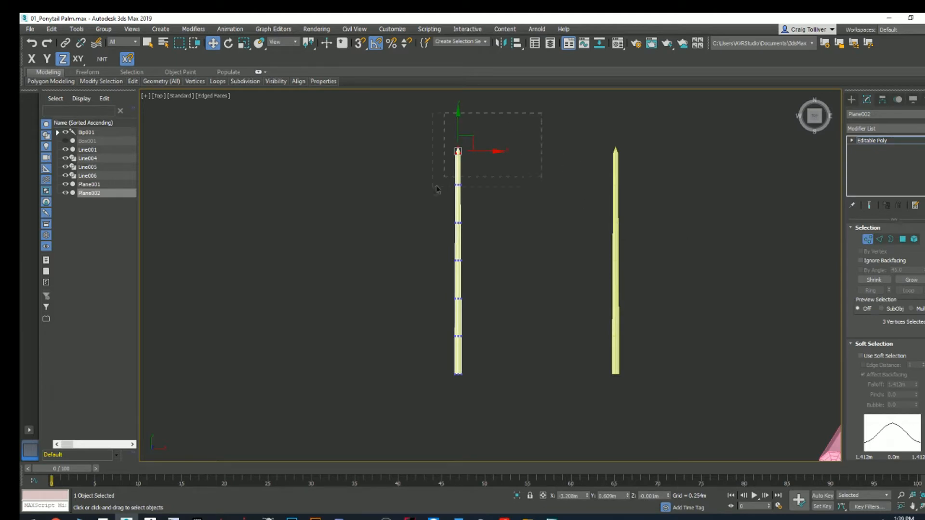
pyautogui.moveTo(459, 132); pyautogui.dragTo(460, 169)
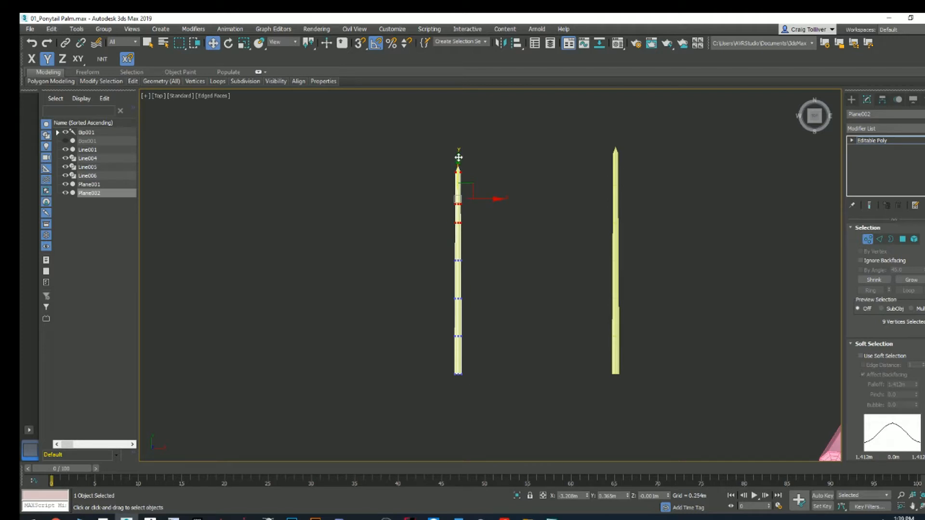
pyautogui.moveTo(443, 177); pyautogui.dragTo(496, 238)
pyautogui.moveTo(457, 164); pyautogui.dragTo(457, 185)
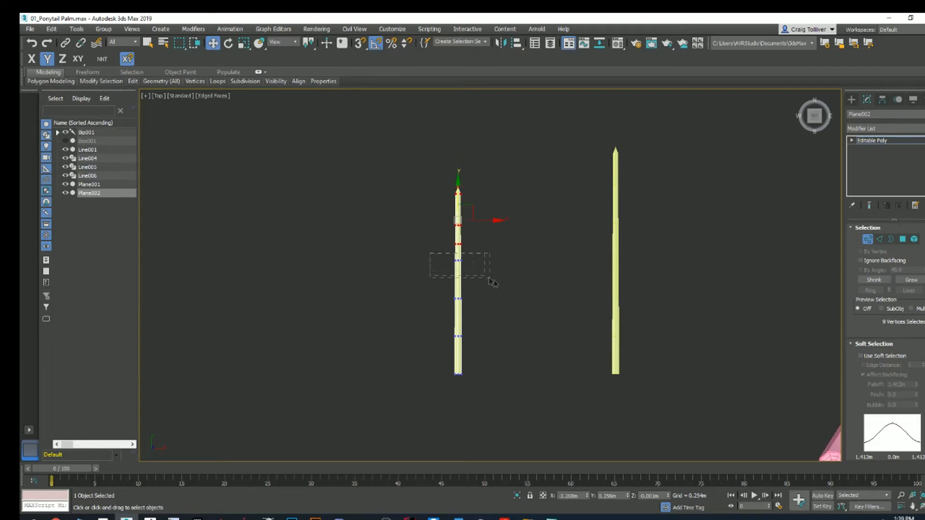
pyautogui.moveTo(502, 323); pyautogui.dragTo(501, 320)
pyautogui.moveTo(459, 206); pyautogui.dragTo(462, 215)
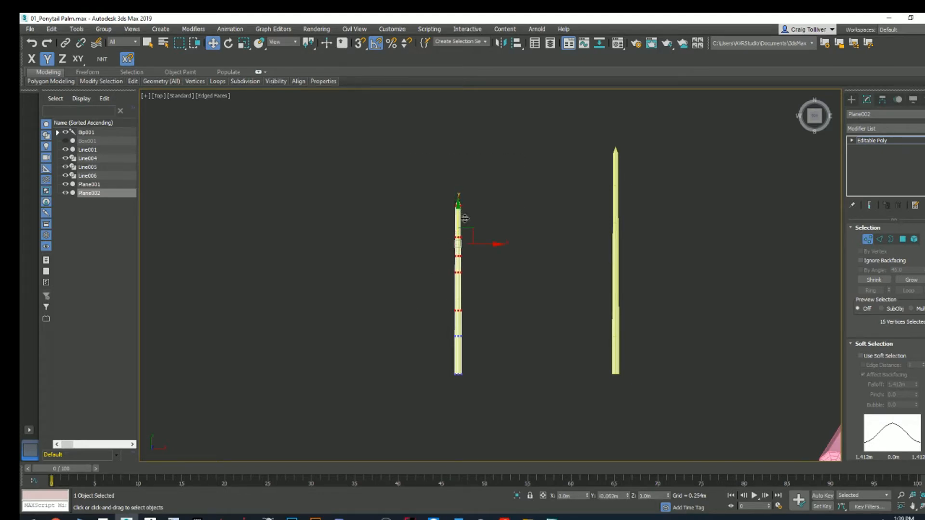
pyautogui.moveTo(492, 221); pyautogui.dragTo(485, 216, button='middle')
pyautogui.click(868, 239)
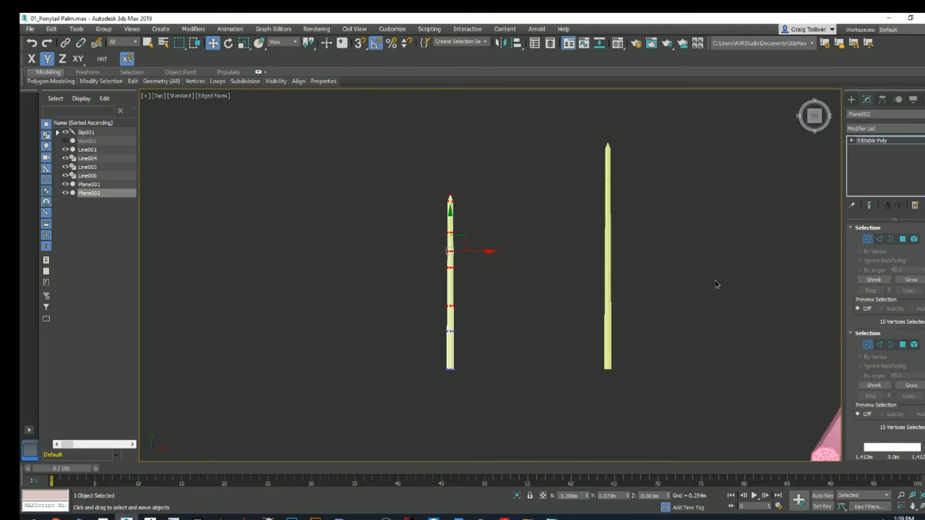
# Step: Clone the original leaf as another copy about 0.6 m away along negative X, beside the short leaf
pyautogui.moveTo(588, 304); pyautogui.dragTo(654, 269)
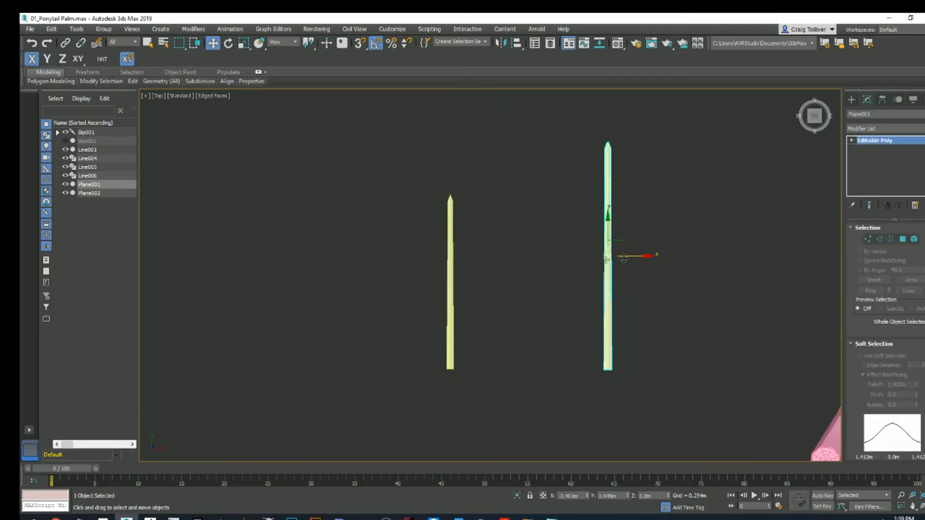
pyautogui.keyDown('shift'); pyautogui.moveTo(532, 261); pyautogui.dragTo(527, 256); pyautogui.keyUp('shift')
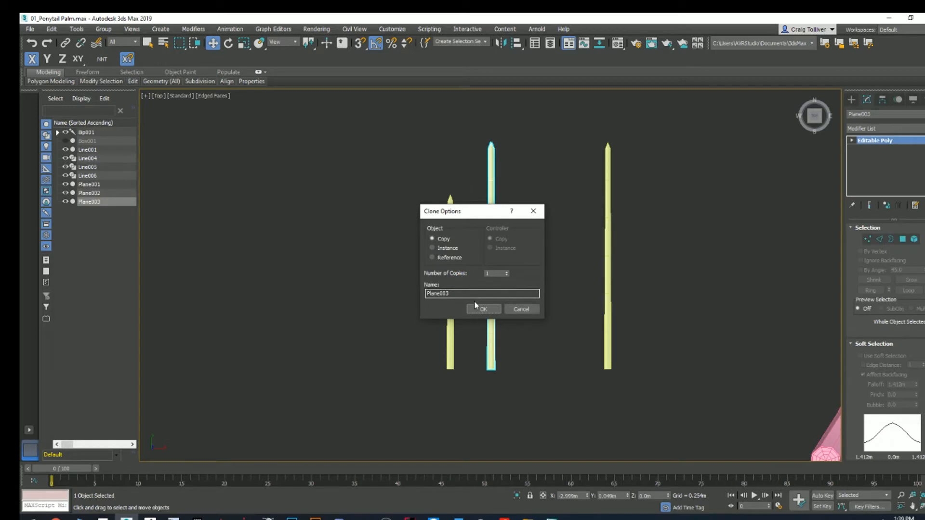
pyautogui.click(479, 307)
# Step: Lengthen the second cloned leaf by moving its tip and upper vertex rows up along Y, and leave vertex editing
pyautogui.press('1')
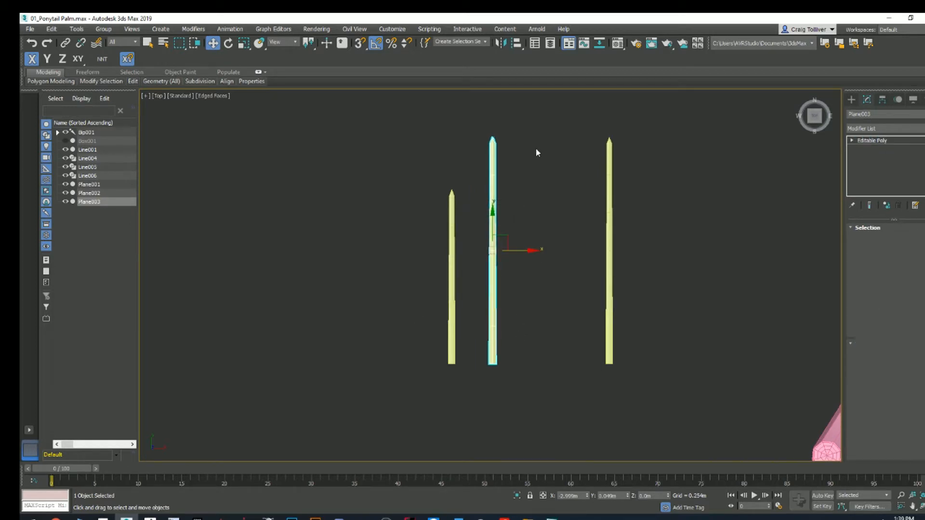
pyautogui.moveTo(473, 166); pyautogui.dragTo(472, 162)
pyautogui.moveTo(494, 95); pyautogui.dragTo(491, 174, button='middle')
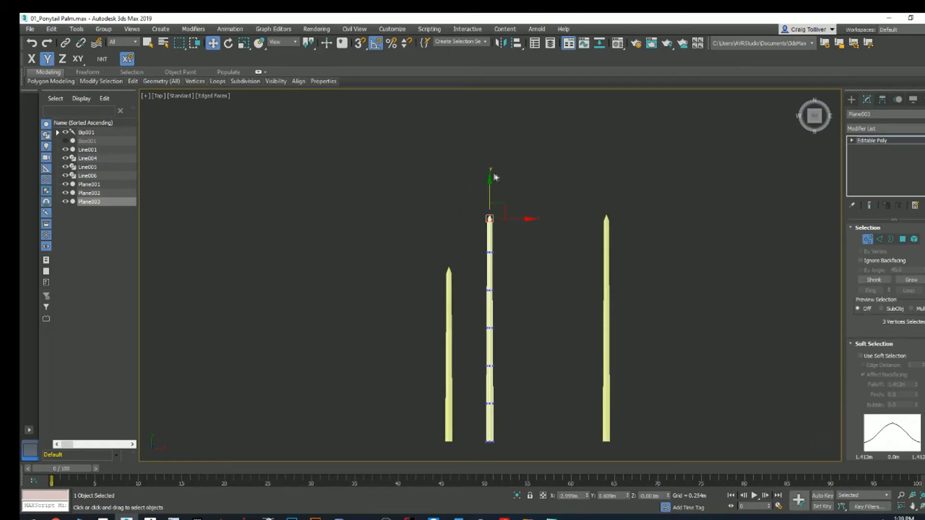
pyautogui.moveTo(489, 180); pyautogui.dragTo(498, 103)
pyautogui.moveTo(479, 302); pyautogui.dragTo(479, 301)
pyautogui.moveTo(492, 235); pyautogui.dragTo(492, 199)
pyautogui.moveTo(460, 298); pyautogui.dragTo(482, 255, button='middle')
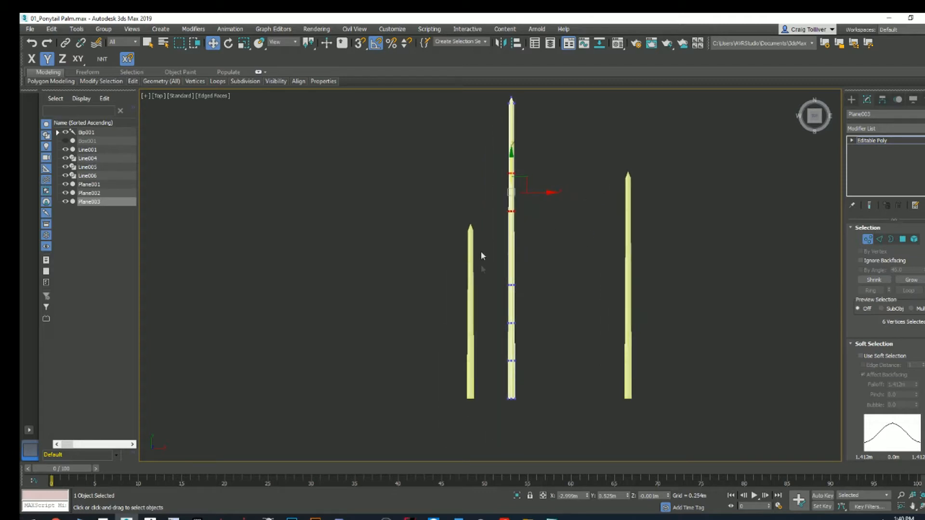
pyautogui.click(868, 240)
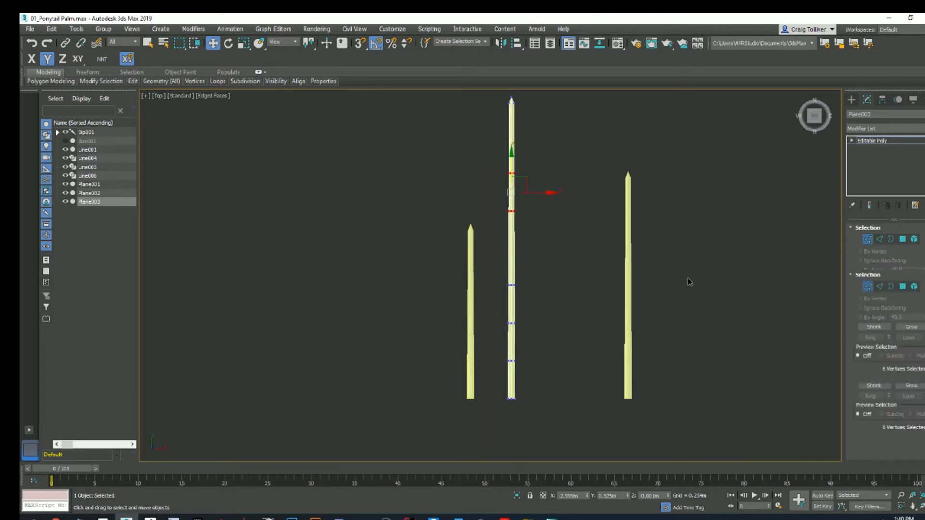
# Step: Move the short and long leaves together along X so they stand on either side of the original leaf
pyautogui.scroll(-3, 624, 275)
pyautogui.click(655, 263)
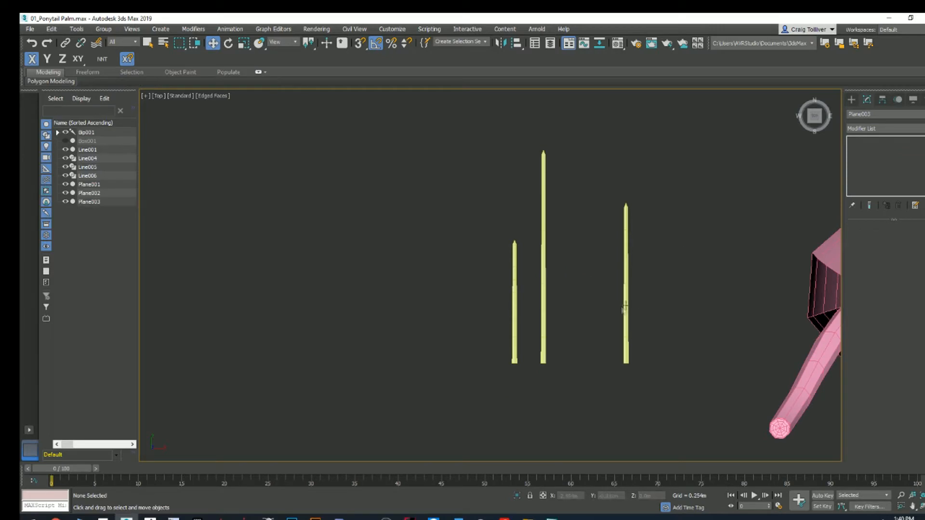
pyautogui.click(625, 350)
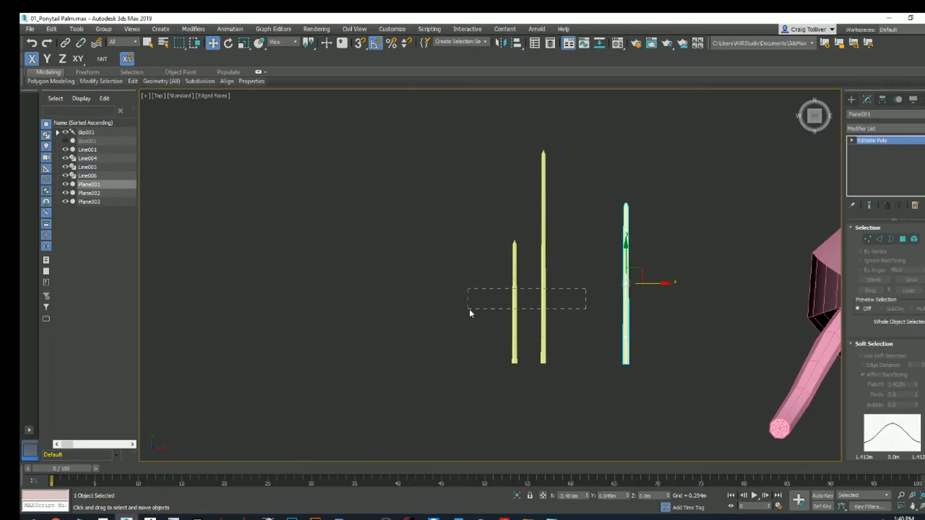
pyautogui.moveTo(471, 313); pyautogui.dragTo(469, 310)
pyautogui.moveTo(567, 280); pyautogui.dragTo(664, 286)
# Step: Clone all three leaves together along negative X to make a second set of short, medium and long leaves
pyautogui.moveTo(702, 209); pyautogui.dragTo(587, 276)
pyautogui.moveTo(675, 279)
pyautogui.mouseDown()
pyautogui.moveTo(737, 272)
pyautogui.moveTo(510, 274)
pyautogui.mouseUp()
pyautogui.click(496, 309)
# Step: Move the pivot of the short leaf copy to the middle of its base edge, using 3D endpoint snapping
pyautogui.scroll(4, 452, 336)
pyautogui.moveTo(439, 343); pyautogui.dragTo(498, 368)
pyautogui.moveTo(522, 329); pyautogui.dragTo(518, 284, button='middle')
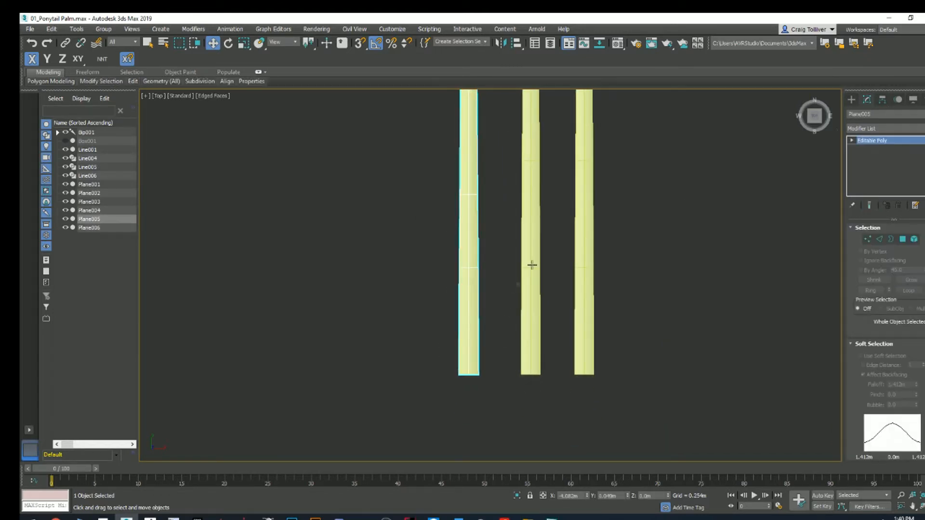
pyautogui.click(866, 99)
pyautogui.click(892, 165)
pyautogui.scroll(-3, 621, 242)
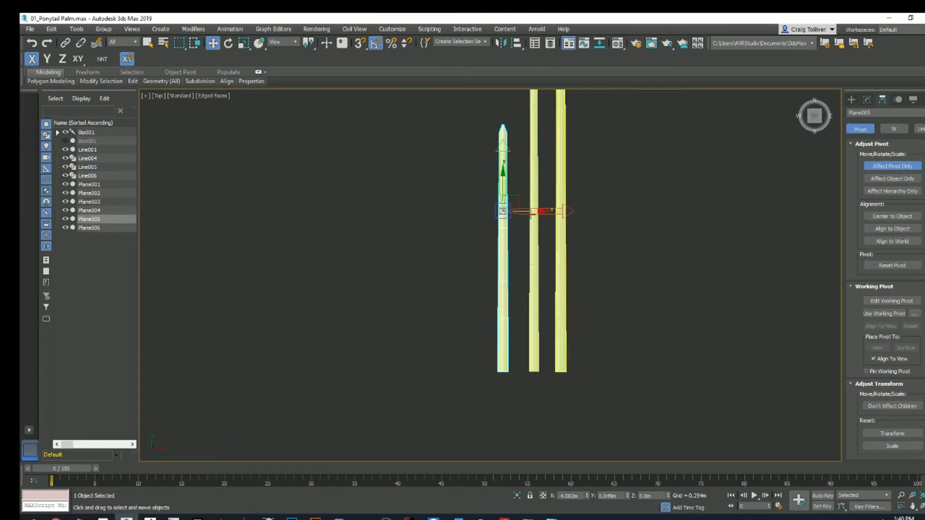
pyautogui.click(360, 43)
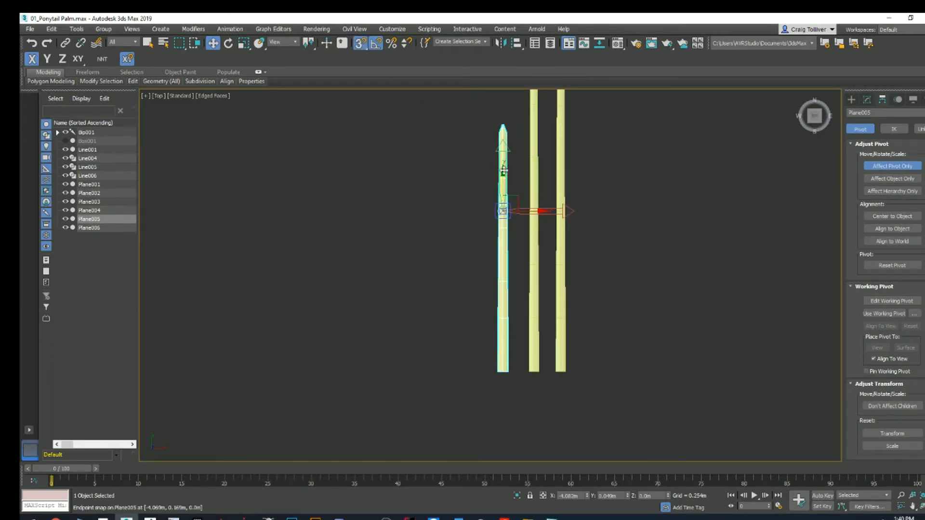
pyautogui.moveTo(511, 196); pyautogui.dragTo(459, 374)
pyautogui.scroll(5, 518, 371)
pyautogui.click(892, 165)
# Step: Snap the short leaf copy onto the base of the medium copy and rotate it slightly counterclockwise about Z
pyautogui.scroll(-3, 506, 355)
pyautogui.moveTo(515, 355); pyautogui.dragTo(547, 357)
pyautogui.scroll(-3, 471, 248)
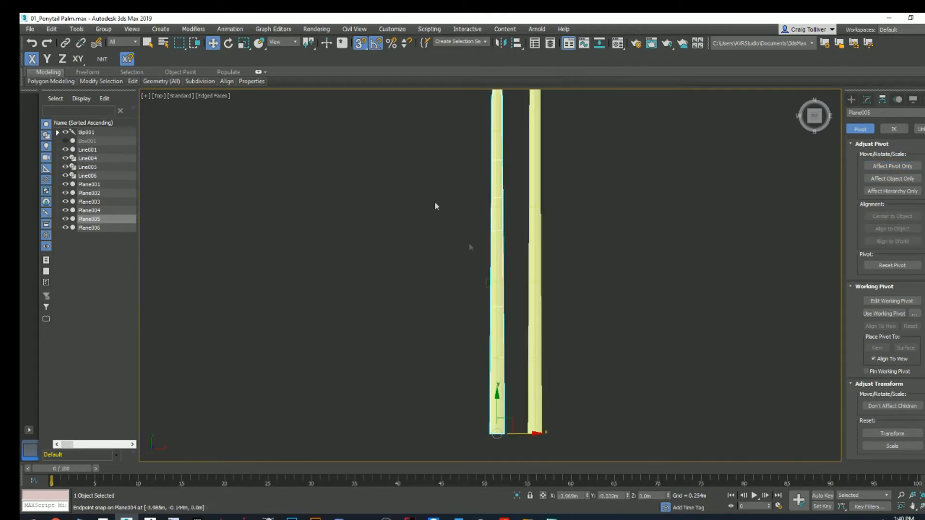
pyautogui.press('e')
pyautogui.moveTo(477, 334); pyautogui.dragTo(472, 334)
# Step: Snap the pivot of the long leaf copy to the middle of its base edge with Affect Pivot Only
pyautogui.moveTo(525, 244); pyautogui.dragTo(529, 306, button='middle')
pyautogui.moveTo(544, 286); pyautogui.dragTo(477, 328)
pyautogui.moveTo(496, 334); pyautogui.dragTo(511, 280, button='middle')
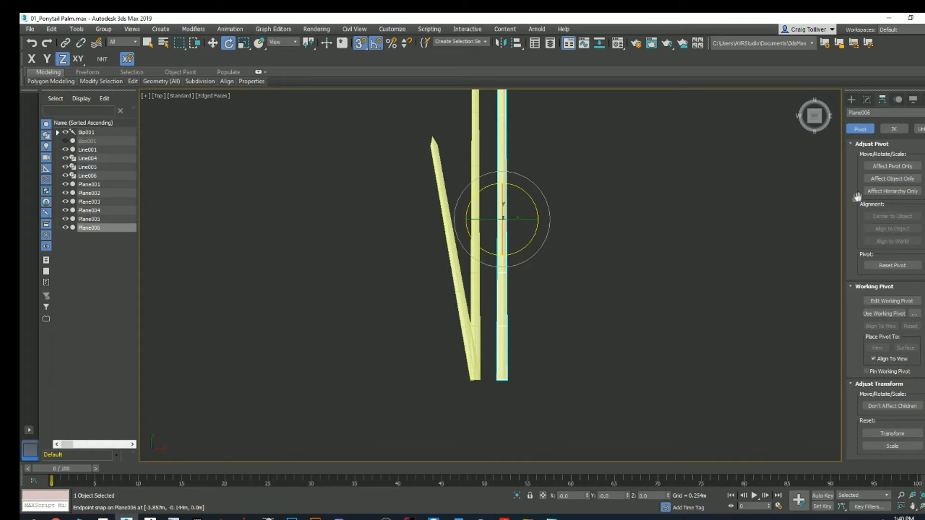
pyautogui.click(892, 166)
pyautogui.press('w')
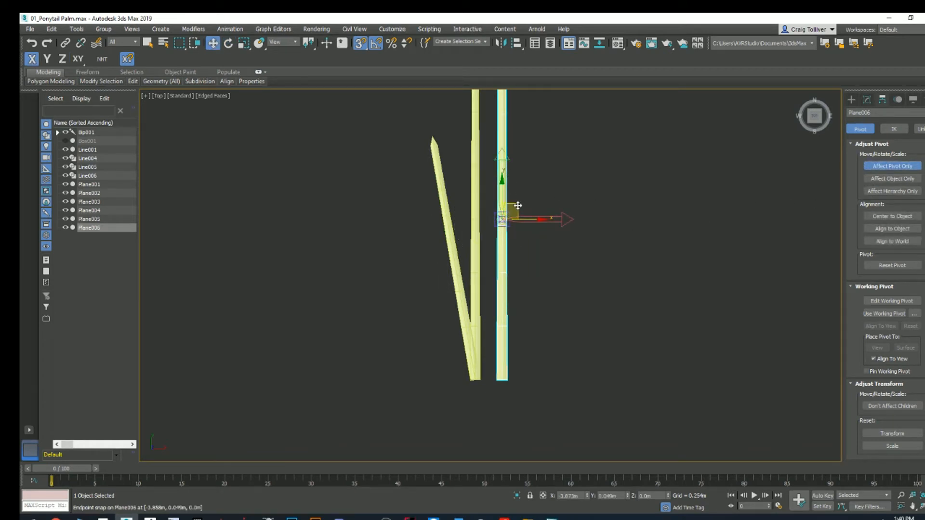
pyautogui.moveTo(518, 206); pyautogui.dragTo(503, 380)
pyautogui.scroll(5, 531, 357)
pyautogui.click(872, 166)
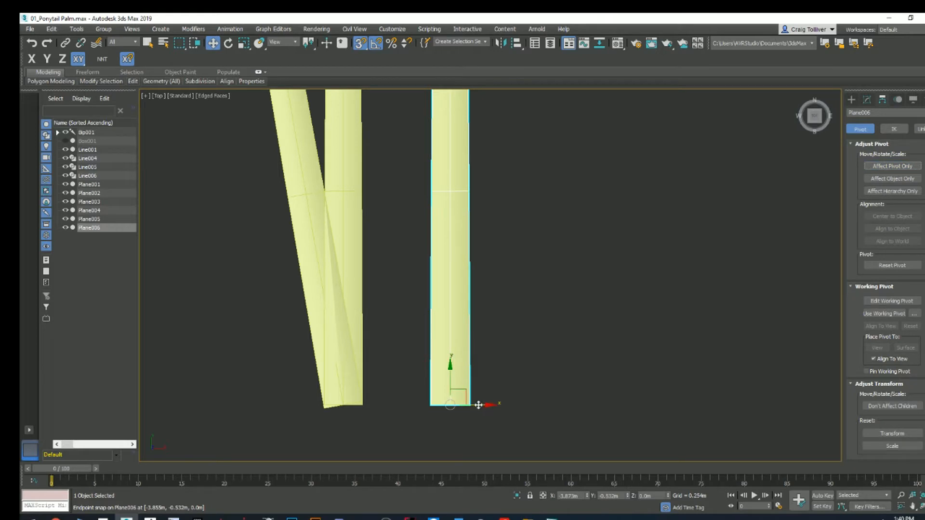
# Step: Snap the long leaf copy onto the base of the medium copy and rotate it about 10 degrees clockwise about Z
pyautogui.moveTo(459, 392); pyautogui.dragTo(345, 401)
pyautogui.scroll(-5, 438, 269)
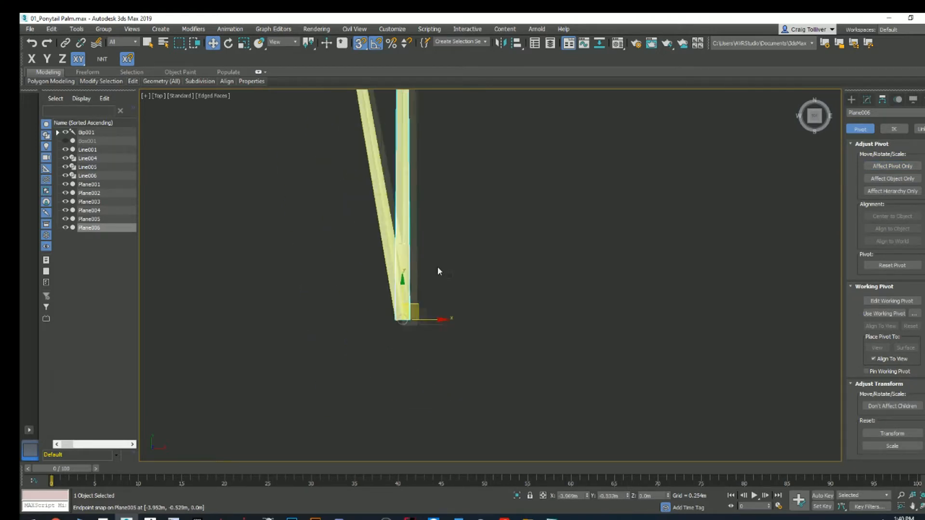
pyautogui.moveTo(438, 271); pyautogui.dragTo(461, 371, button='middle')
pyautogui.press('e')
pyautogui.scroll(-2, 458, 325)
pyautogui.press('F7')
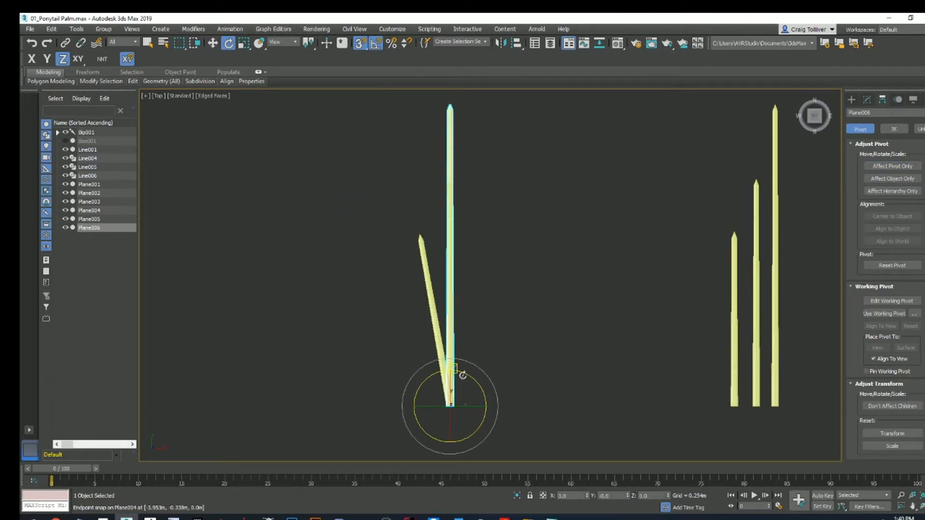
pyautogui.moveTo(469, 374); pyautogui.dragTo(474, 376)
pyautogui.moveTo(479, 348); pyautogui.dragTo(496, 328, button='middle')
pyautogui.click(522, 307)
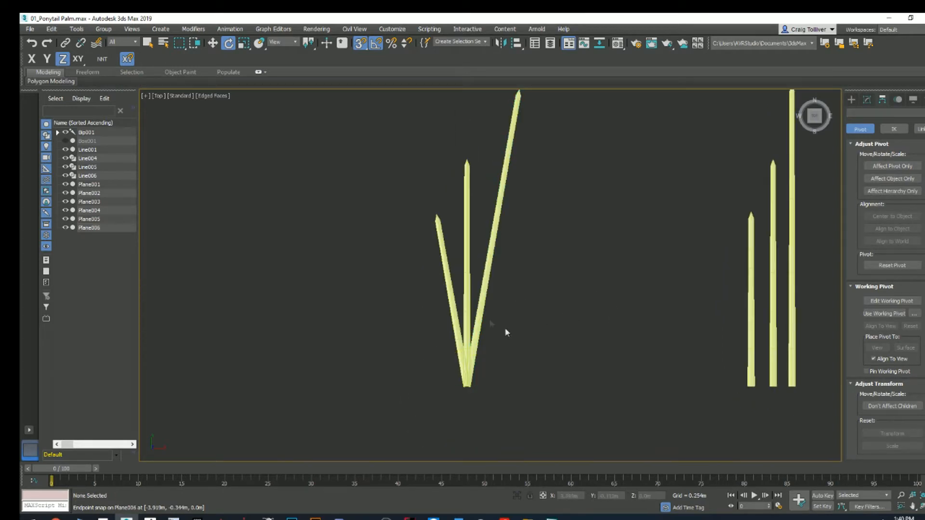
# Step: Move the pivot of the medium leaf copy to the middle of its base edge with Affect Pivot Only
pyautogui.moveTo(458, 237); pyautogui.dragTo(457, 236)
pyautogui.click(892, 165)
pyautogui.press('w')
pyautogui.moveTo(467, 273); pyautogui.dragTo(449, 321)
pyautogui.scroll(5, 475, 411)
pyautogui.click(878, 167)
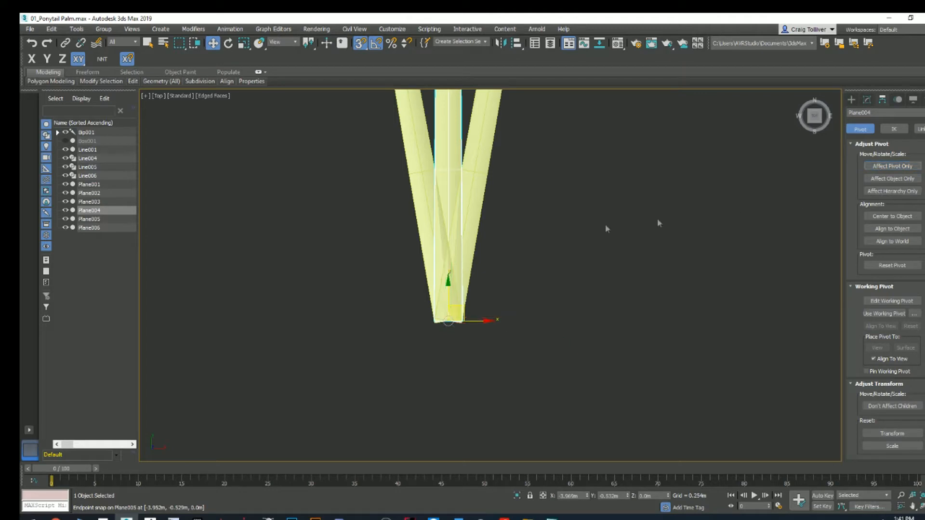
# Step: Clone the medium leaf around its base as 15 copies, each rotated a further 20 degrees about Z
pyautogui.scroll(-5, 541, 355)
pyautogui.press('e')
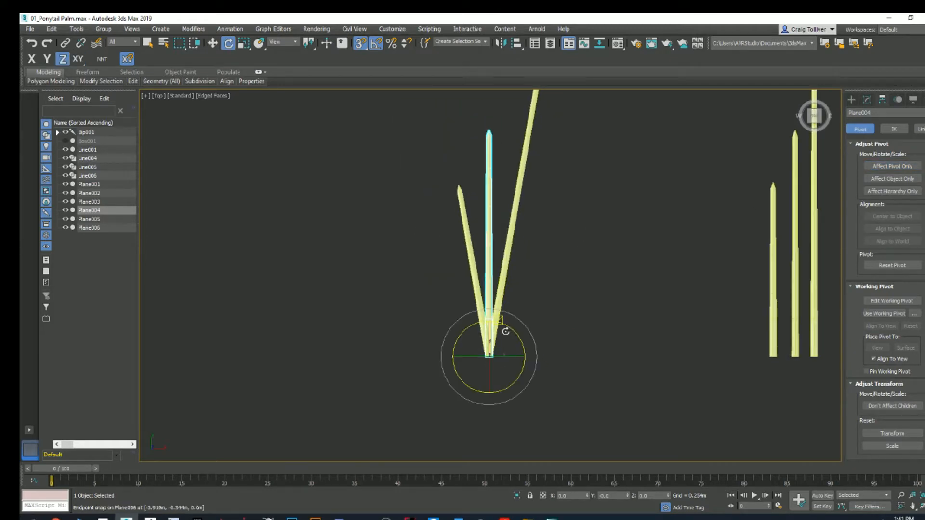
pyautogui.moveTo(509, 328); pyautogui.dragTo(503, 317)
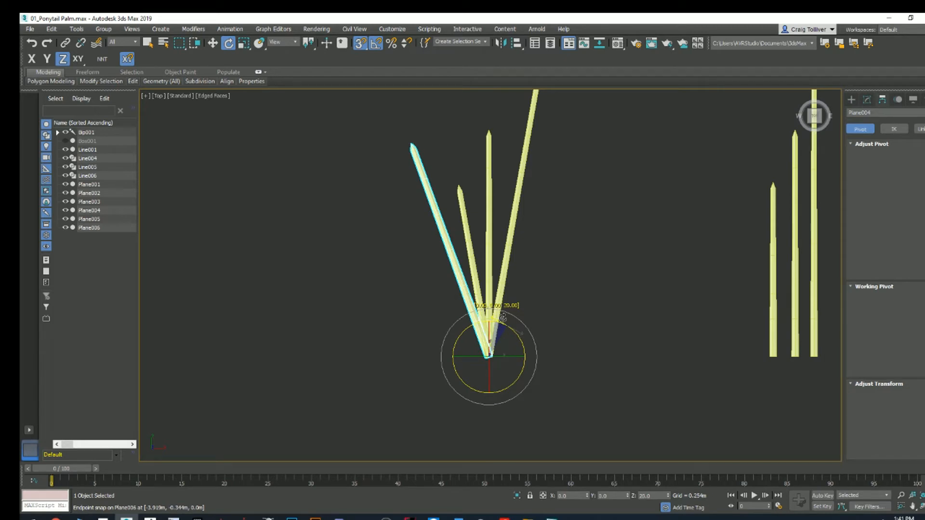
pyautogui.keyDown('shift'); pyautogui.moveTo(503, 317); pyautogui.dragTo(503, 317); pyautogui.keyUp('shift')
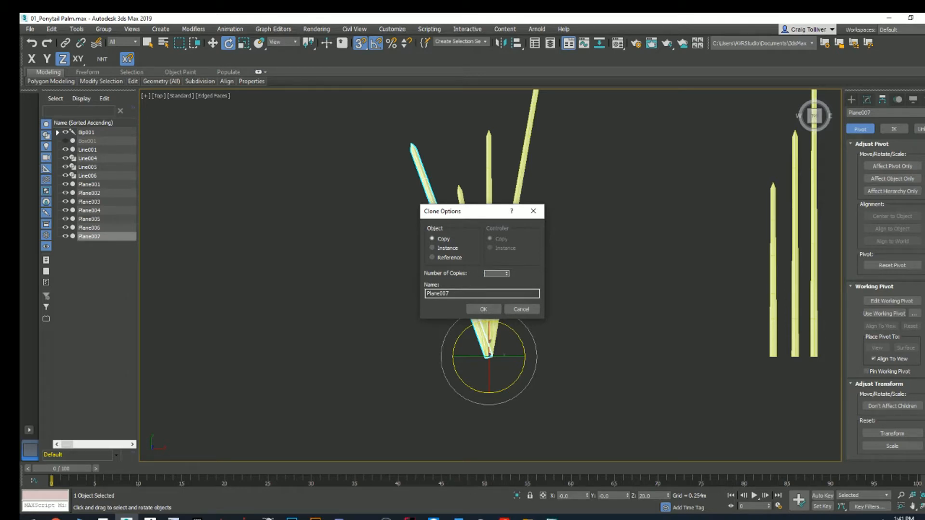
pyautogui.click(483, 308)
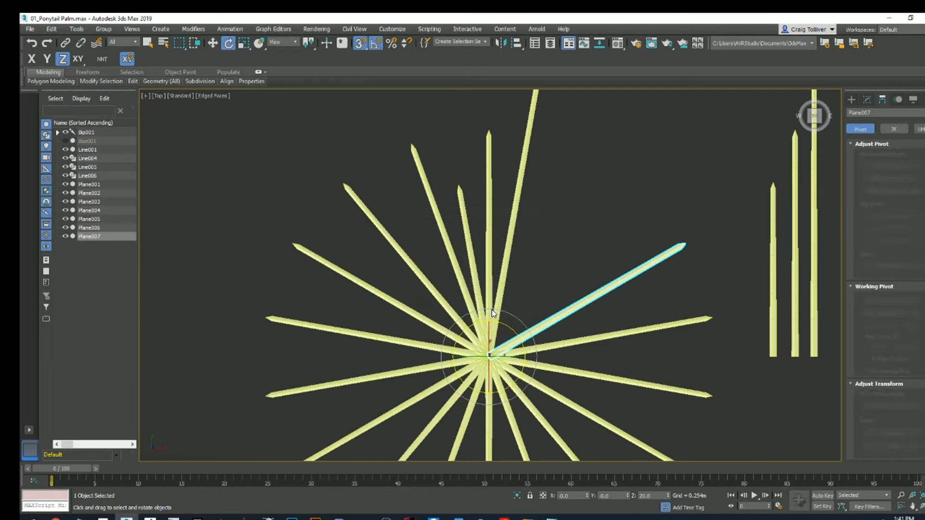
pyautogui.moveTo(521, 305); pyautogui.dragTo(498, 267, button='middle')
pyautogui.click(535, 213)
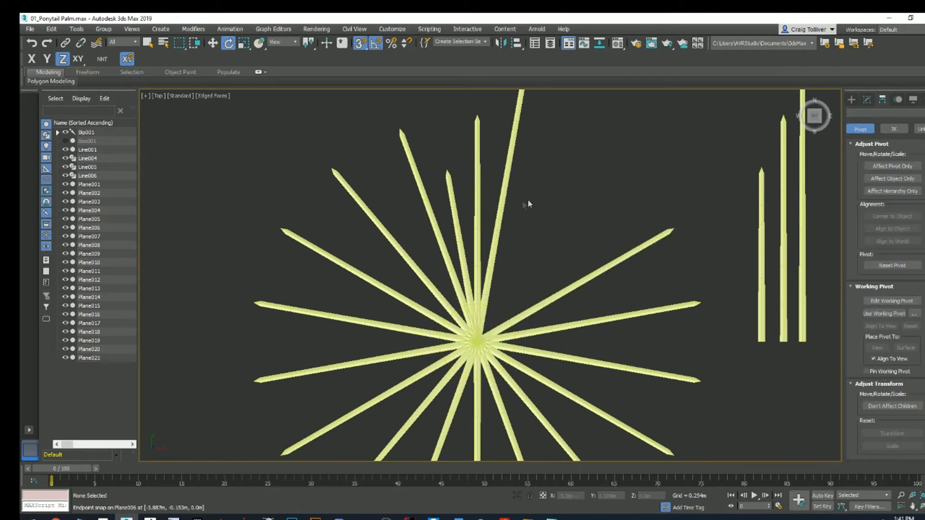
# Step: Clone the short leaf around the shared base as 15 copies at 20-degree increments about Z
pyautogui.click(452, 197)
pyautogui.moveTo(496, 309); pyautogui.dragTo(491, 306)
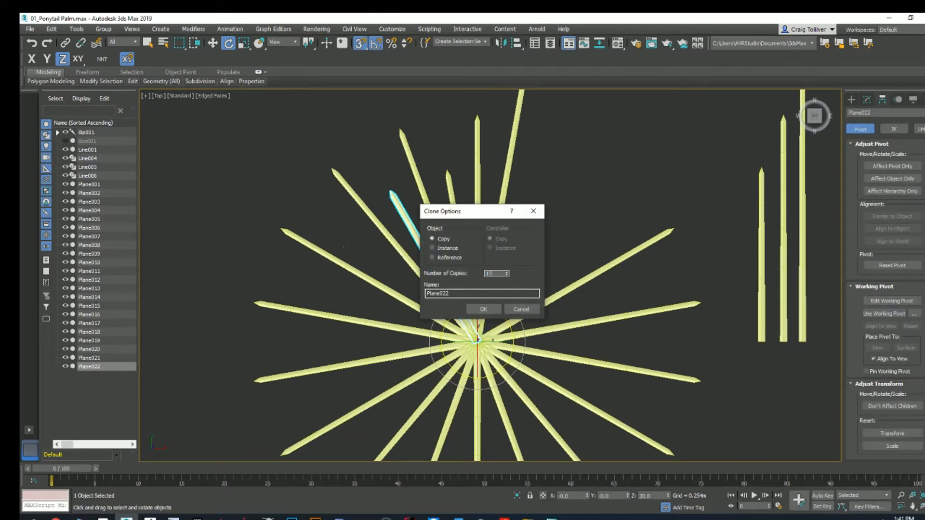
pyautogui.click(484, 309)
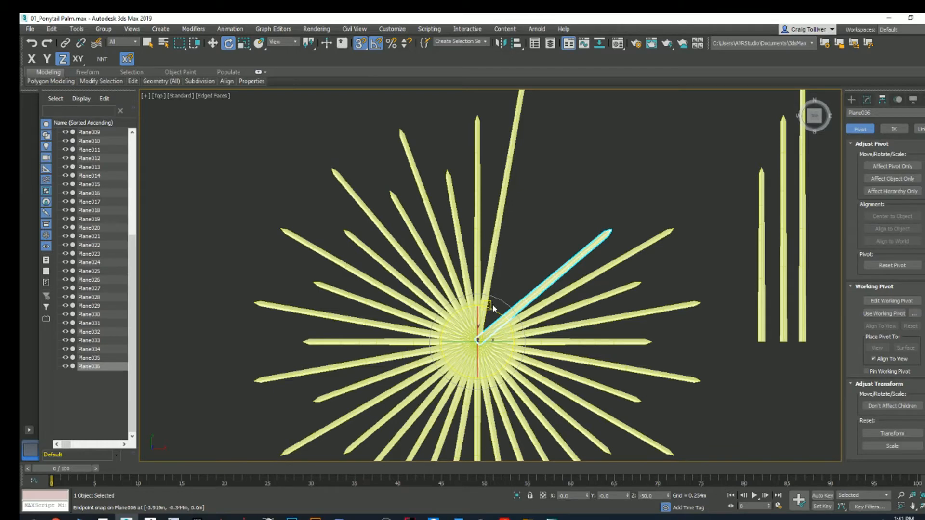
pyautogui.moveTo(491, 242)
pyautogui.mouseDown(button='middle')
pyautogui.moveTo(496, 220)
pyautogui.moveTo(489, 257)
pyautogui.mouseUp(button='middle')
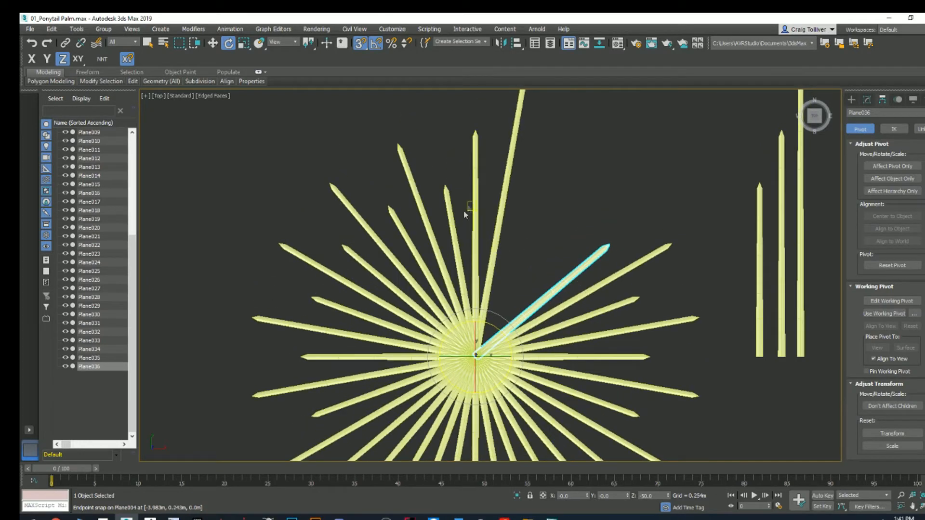
# Step: Clone the long leaf around the shared base as 15 copies at 25-degree increments about Z
pyautogui.click(503, 201)
pyautogui.moveTo(496, 328)
pyautogui.mouseDown()
pyautogui.moveTo(476, 317)
pyautogui.moveTo(493, 303)
pyautogui.mouseUp()
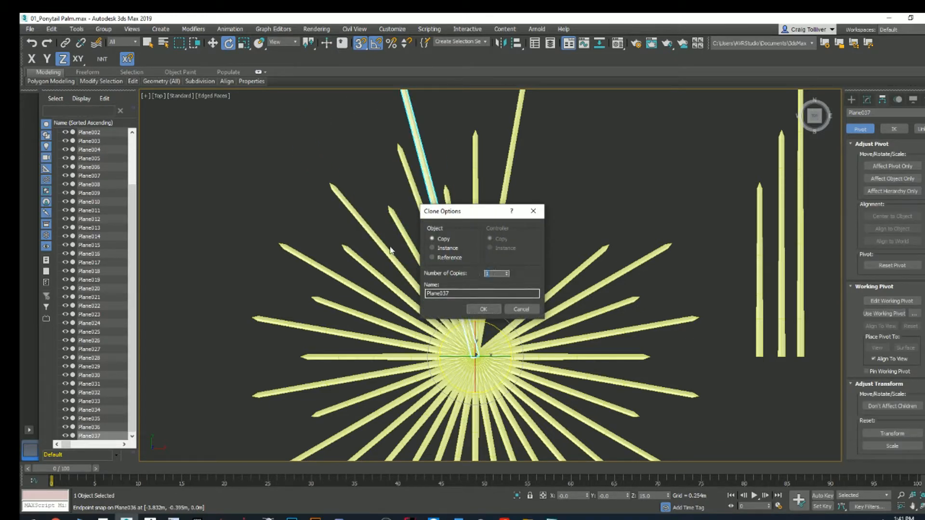
pyautogui.write('15')
pyautogui.click(485, 312)
pyautogui.scroll(-2, 503, 283)
pyautogui.moveTo(503, 274); pyautogui.dragTo(484, 230, button='middle')
pyautogui.scroll(1, 482, 221)
pyautogui.scroll(-2, 484, 221)
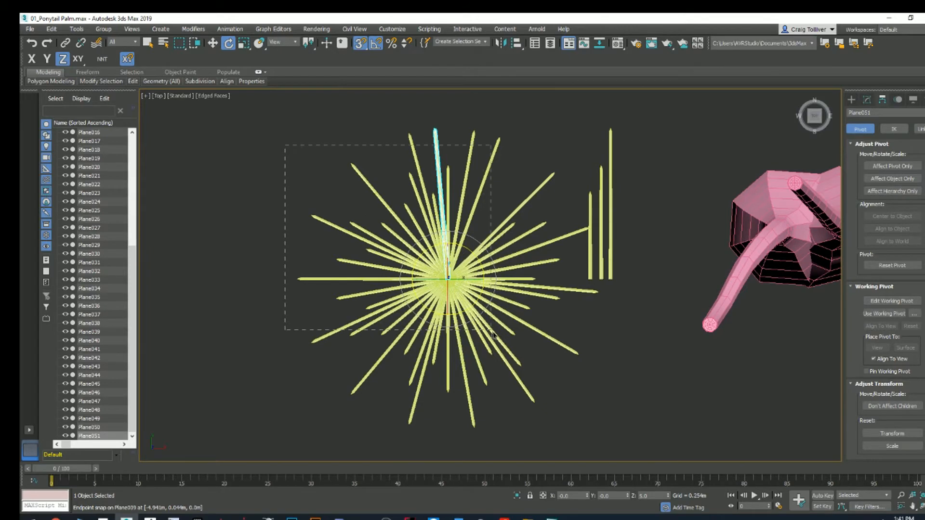
# Step: Select the entire radial leaf cluster and move it along negative X, away from the three original leaves
pyautogui.moveTo(492, 332); pyautogui.dragTo(493, 334)
pyautogui.press('w')
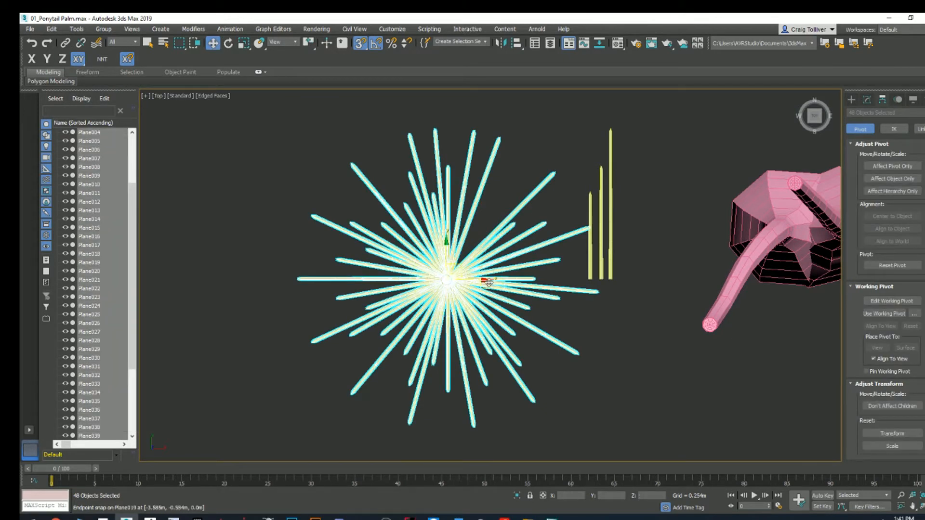
pyautogui.moveTo(484, 282); pyautogui.dragTo(351, 270)
pyautogui.moveTo(407, 211); pyautogui.dragTo(527, 226, button='middle')
pyautogui.click(525, 151)
# Step: Turn off 3D snapping and rotate two short leaves counterclockwise about Z, by 20 and 35 degrees, into gaps in the cluster's upper right
pyautogui.scroll(3, 439, 273)
pyautogui.click(456, 267)
pyautogui.click(475, 274)
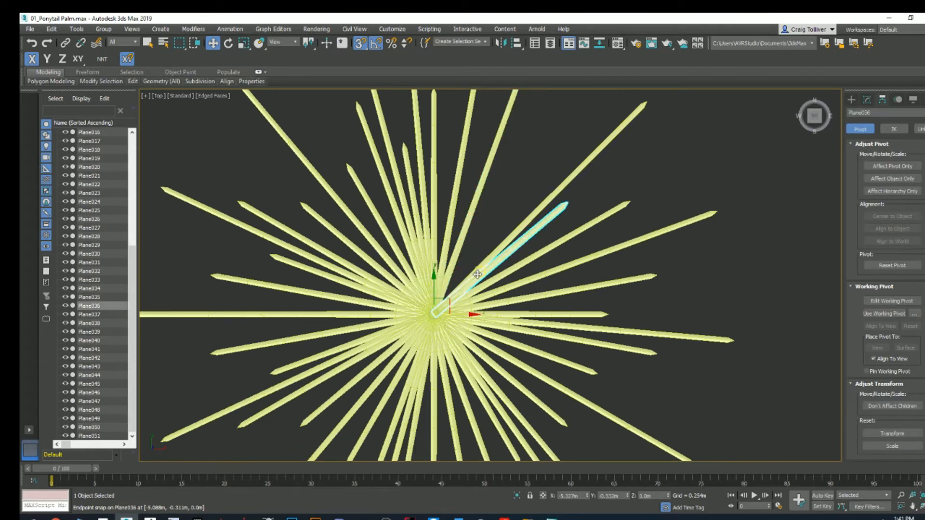
pyautogui.scroll(3, 475, 273)
pyautogui.press('s')
pyautogui.scroll(-2, 463, 309)
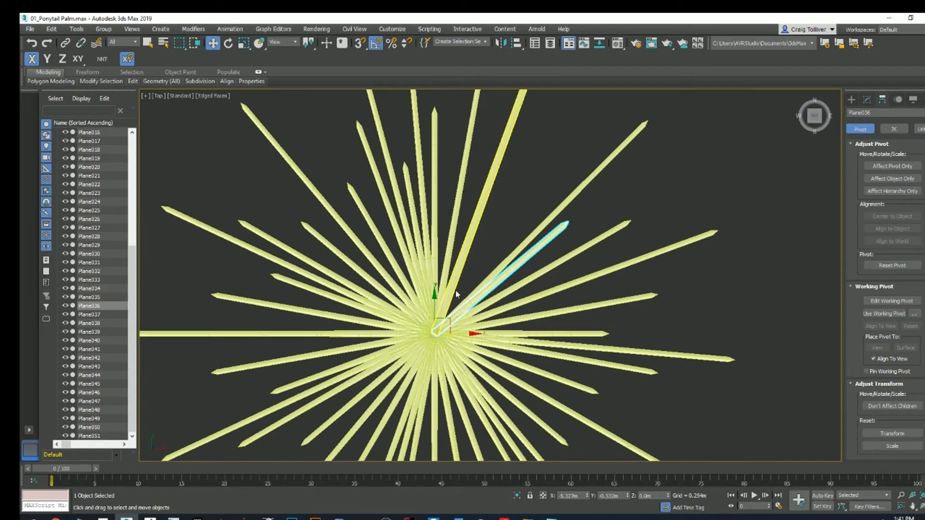
pyautogui.press('e')
pyautogui.moveTo(452, 305); pyautogui.dragTo(446, 281)
pyautogui.click(564, 334)
pyautogui.moveTo(562, 368); pyautogui.dragTo(589, 286, button='middle')
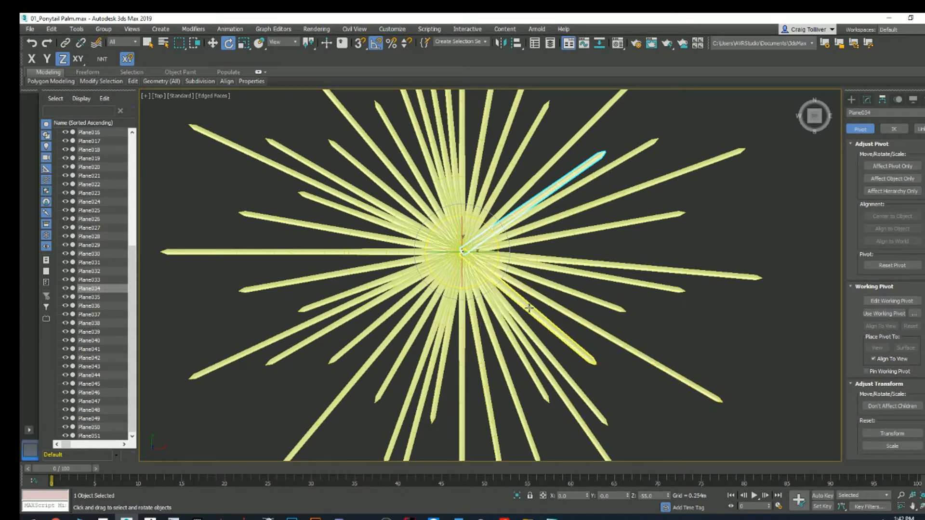
pyautogui.moveTo(548, 302); pyautogui.dragTo(563, 280, button='middle')
pyautogui.moveTo(455, 293); pyautogui.dragTo(477, 289, button='middle')
pyautogui.moveTo(387, 393); pyautogui.dragTo(360, 376)
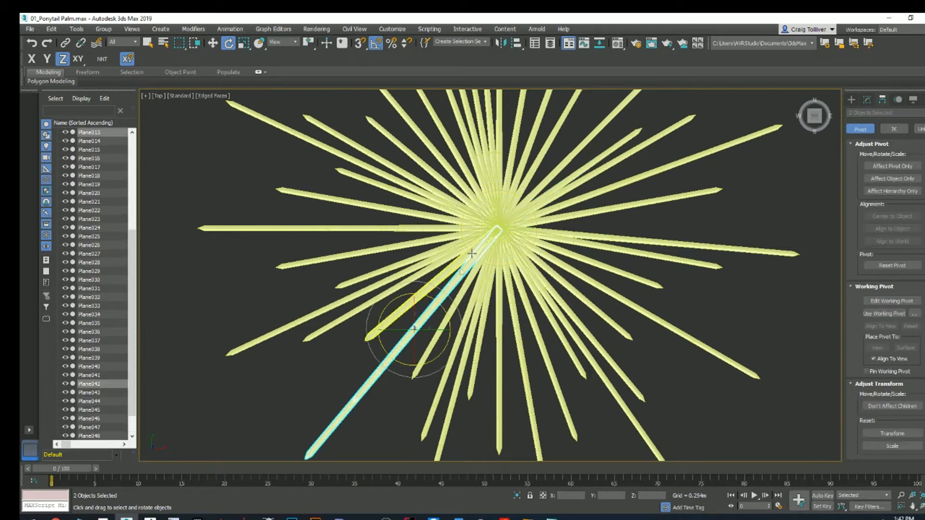
pyautogui.moveTo(430, 298); pyautogui.dragTo(435, 300)
pyautogui.hotkey('ctrl', 'z')
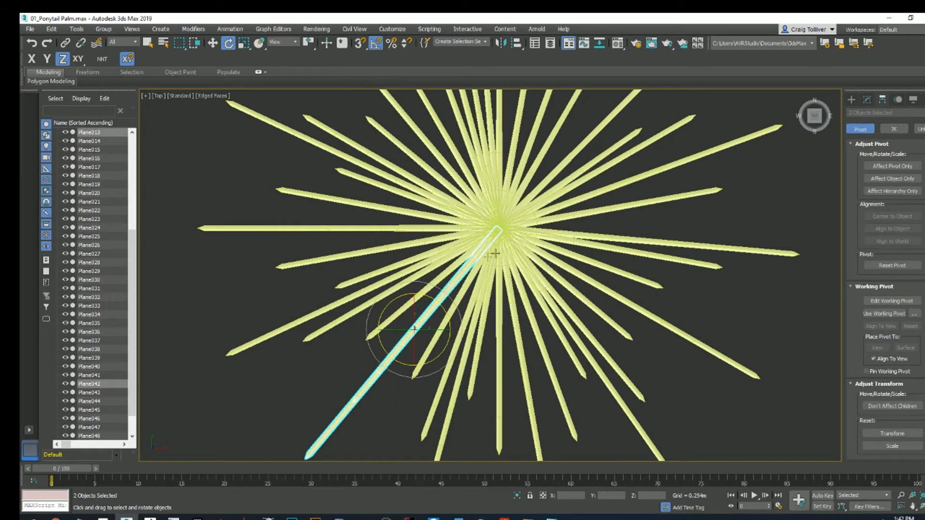
pyautogui.moveTo(322, 323); pyautogui.dragTo(296, 321)
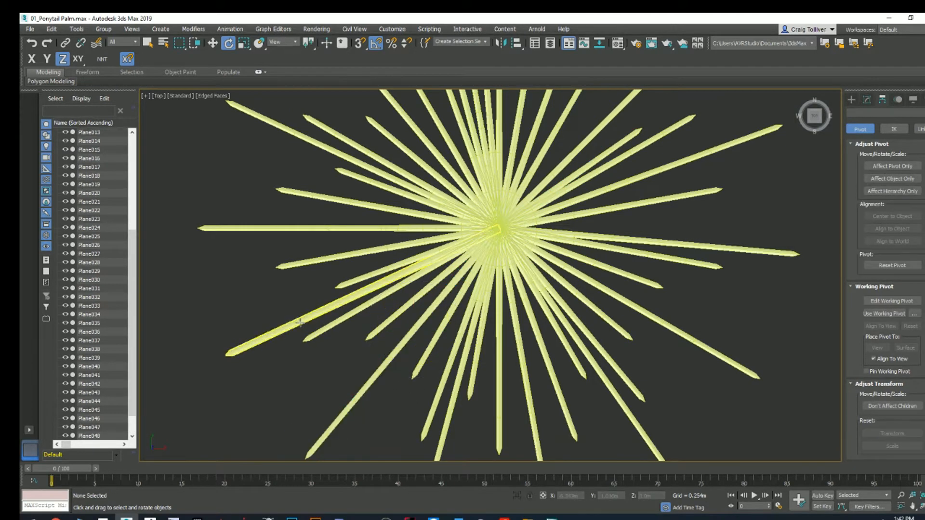
# Step: Rotate the long lower-left leaf 10 degrees and the short leaf hidden by the horizontal long leaf 15 degrees counterclockwise about Z
pyautogui.click(295, 323)
pyautogui.moveTo(516, 196); pyautogui.dragTo(501, 198)
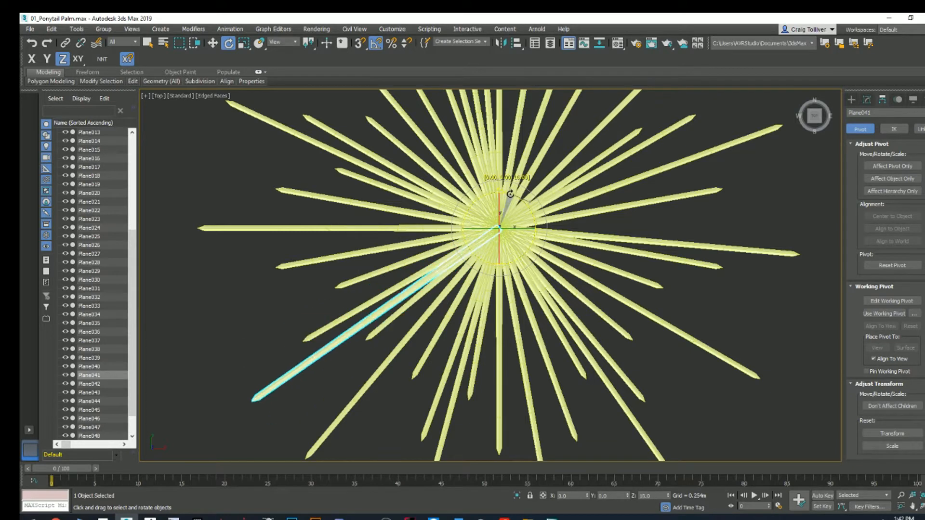
pyautogui.click(359, 227)
pyautogui.moveTo(513, 194); pyautogui.dragTo(504, 193)
pyautogui.click(343, 228)
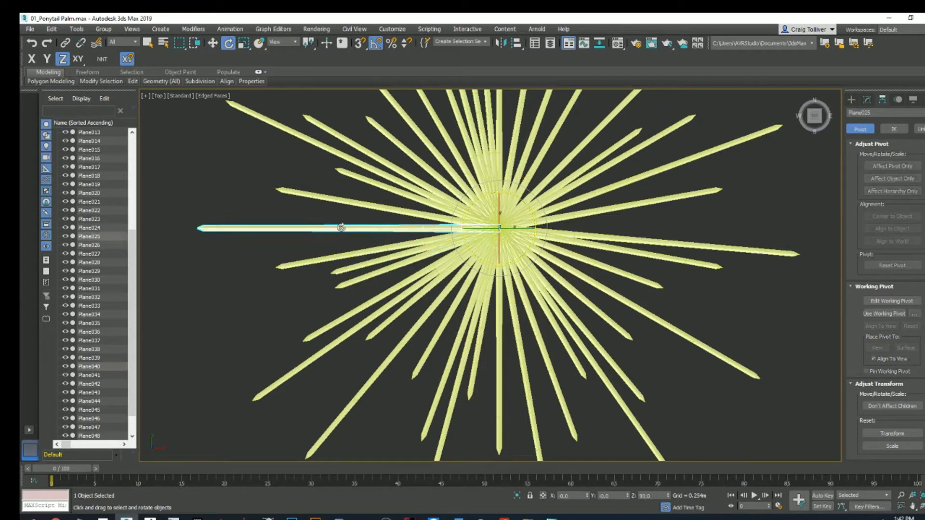
pyautogui.moveTo(515, 196); pyautogui.dragTo(516, 197)
pyautogui.moveTo(516, 196); pyautogui.dragTo(451, 185, button='middle')
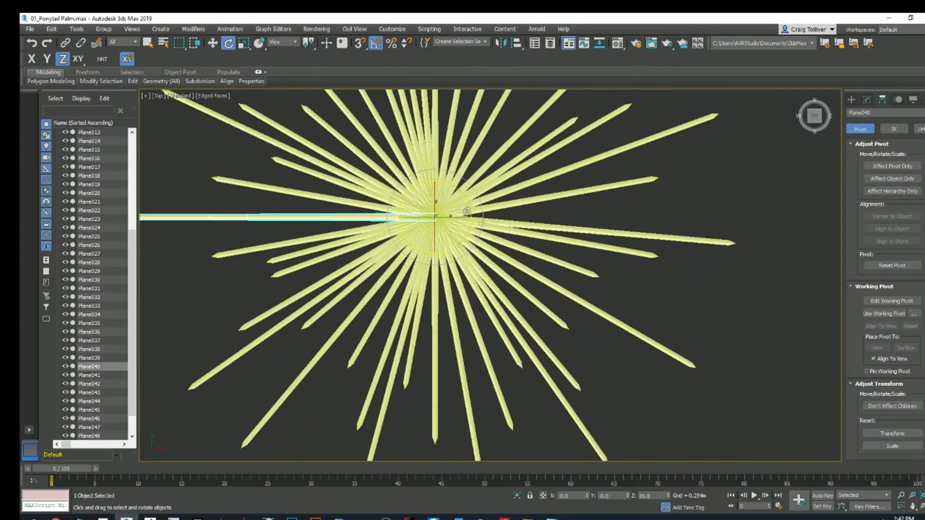
# Step: Rotate the long lower-right leaf 10 degrees clockwise and a short leaf below the horizontal on the right 20 degrees counterclockwise about Z
pyautogui.click(544, 379)
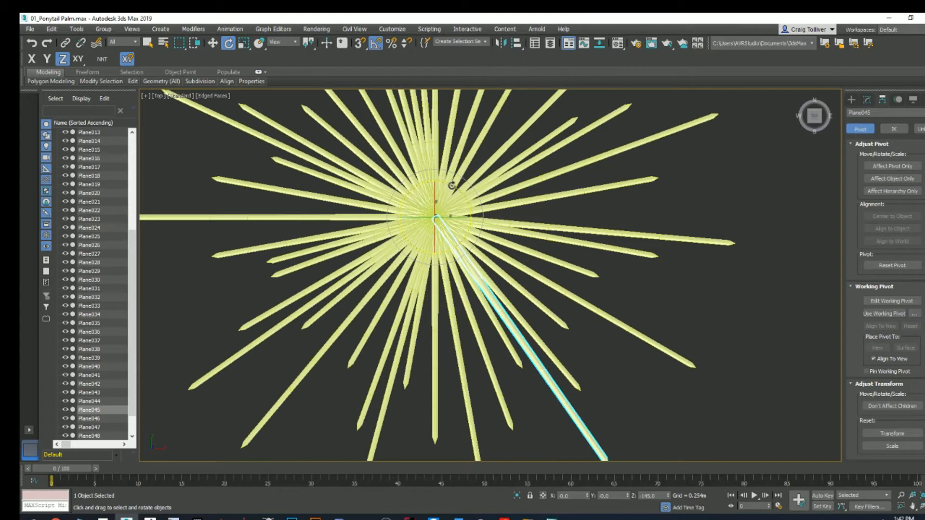
pyautogui.click(525, 328)
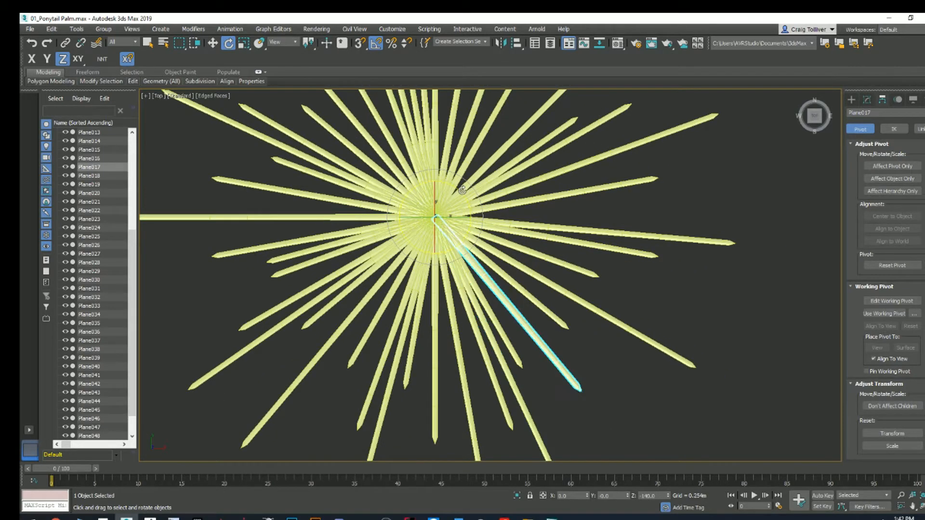
pyautogui.moveTo(462, 190); pyautogui.dragTo(462, 191)
pyautogui.moveTo(587, 291); pyautogui.dragTo(634, 359, button='middle')
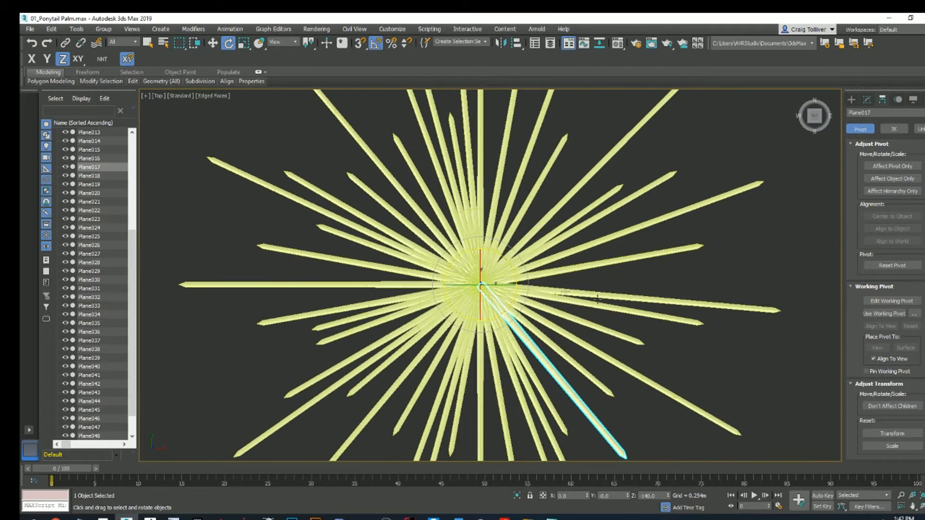
pyautogui.click(579, 323)
pyautogui.moveTo(491, 248); pyautogui.dragTo(480, 239)
pyautogui.scroll(-5, 433, 277)
pyautogui.click(448, 215)
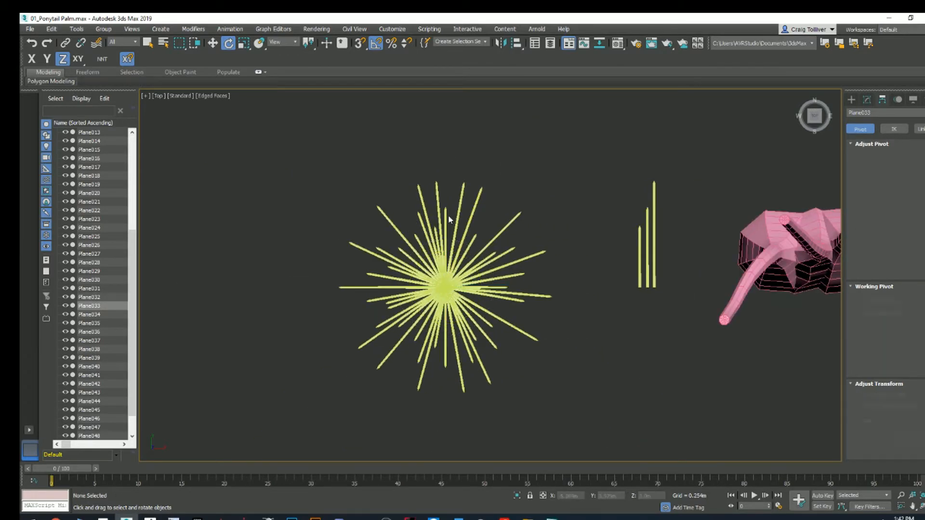
pyautogui.scroll(3, 446, 214)
pyautogui.click(428, 198)
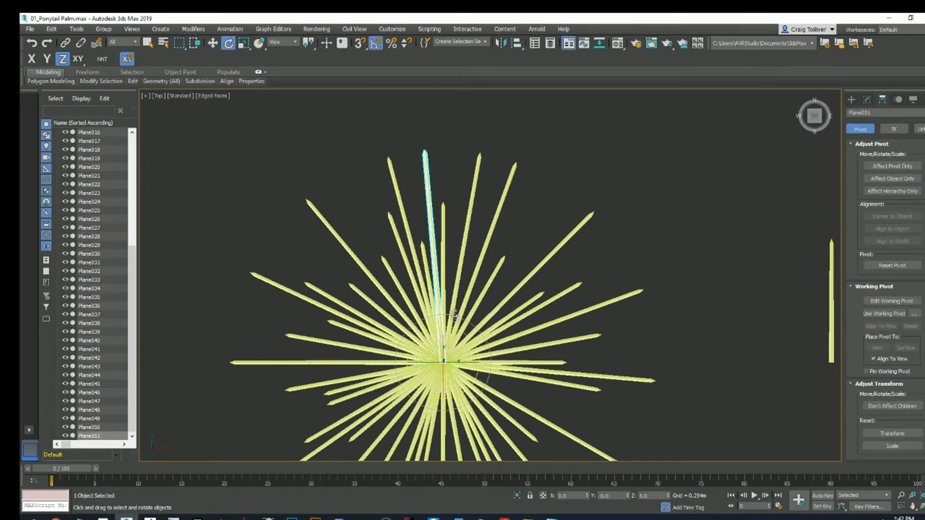
pyautogui.moveTo(456, 328)
pyautogui.mouseDown()
pyautogui.moveTo(448, 324)
pyautogui.moveTo(459, 324)
pyautogui.mouseUp()
pyautogui.scroll(-2, 458, 325)
pyautogui.moveTo(523, 279); pyautogui.dragTo(481, 211, button='middle')
pyautogui.scroll(-1, 420, 188)
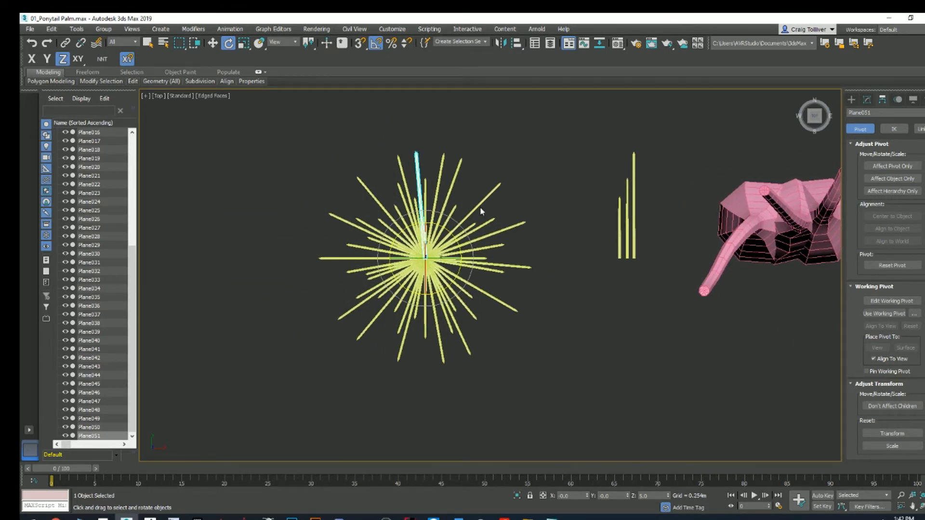
pyautogui.click(528, 189)
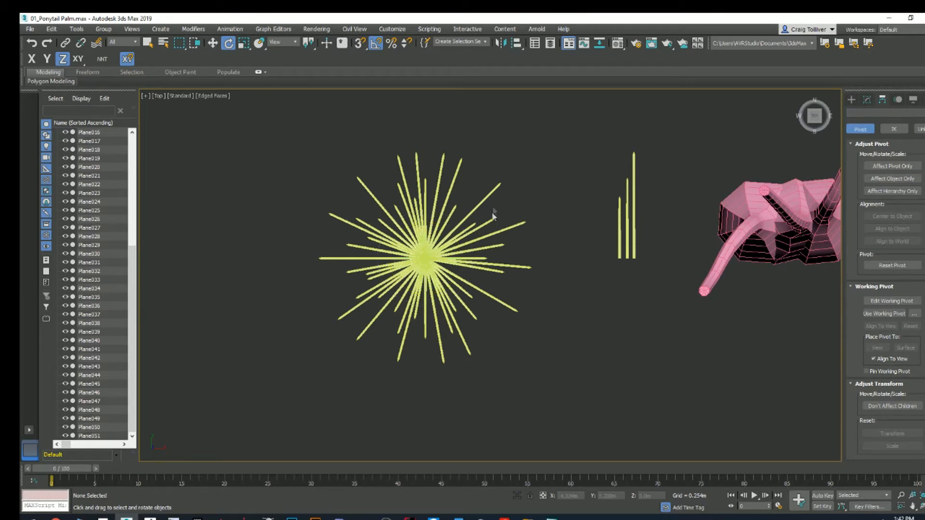
# Step: Examine the cluster's shared centre and leaf tips for overlaps and uneven spacing
pyautogui.scroll(4, 454, 208)
pyautogui.scroll(-3, 496, 201)
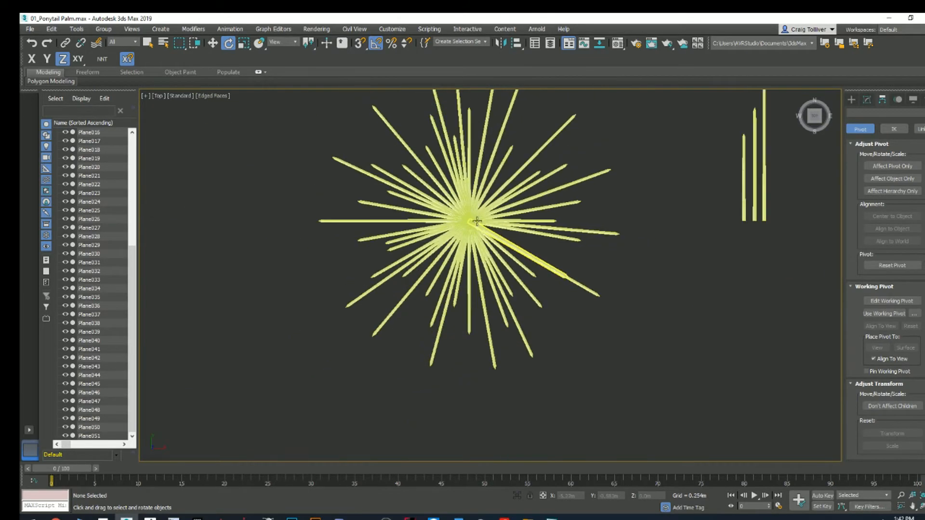
pyautogui.moveTo(487, 219); pyautogui.dragTo(480, 266, button='middle')
pyautogui.scroll(6, 473, 227)
pyautogui.moveTo(473, 227); pyautogui.dragTo(443, 440, button='middle')
pyautogui.scroll(-1, 443, 441)
pyautogui.moveTo(498, 236); pyautogui.dragTo(471, 420, button='middle')
pyautogui.scroll(-2, 472, 424)
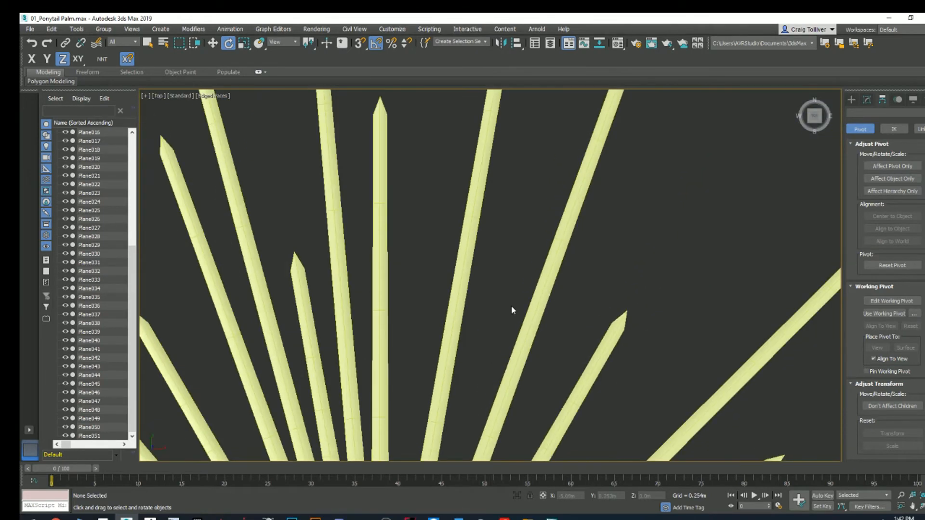
pyautogui.moveTo(512, 313); pyautogui.dragTo(480, 483, button='middle')
pyautogui.scroll(-6, 520, 334)
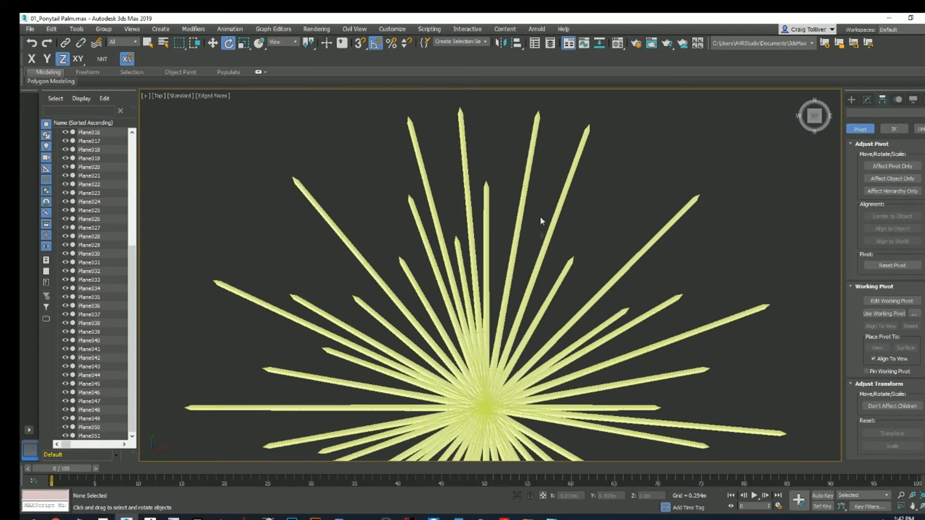
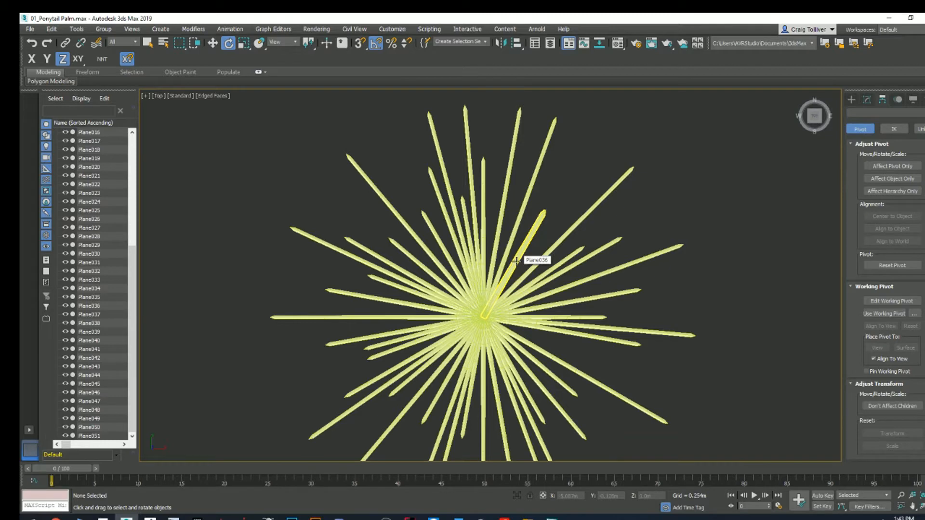
# Step: Select all leaves of the radial cluster and hide every unselected object, including the three source leaves and the trunk
pyautogui.moveTo(545, 247)
pyautogui.mouseDown(button='middle')
pyautogui.moveTo(557, 183)
pyautogui.moveTo(545, 245)
pyautogui.mouseUp(button='middle')
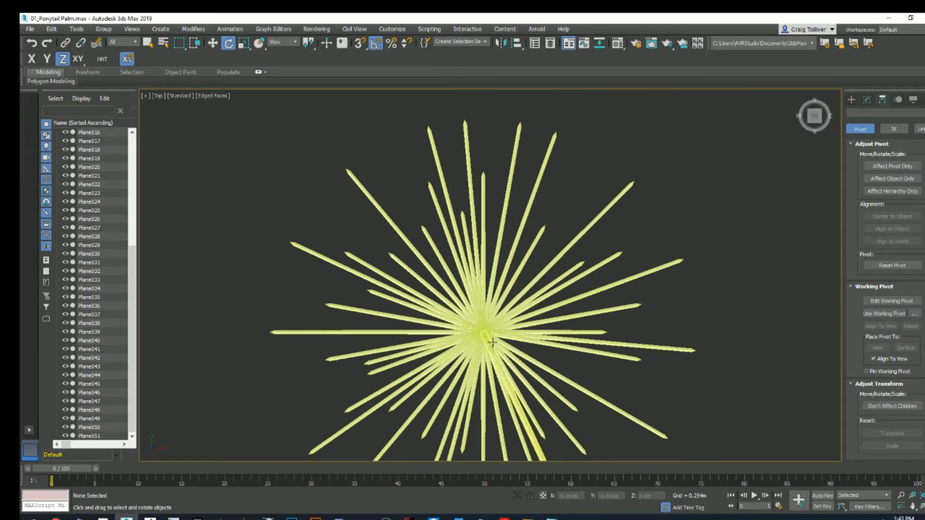
pyautogui.click(474, 192)
pyautogui.moveTo(534, 178); pyautogui.dragTo(553, 140, button='middle')
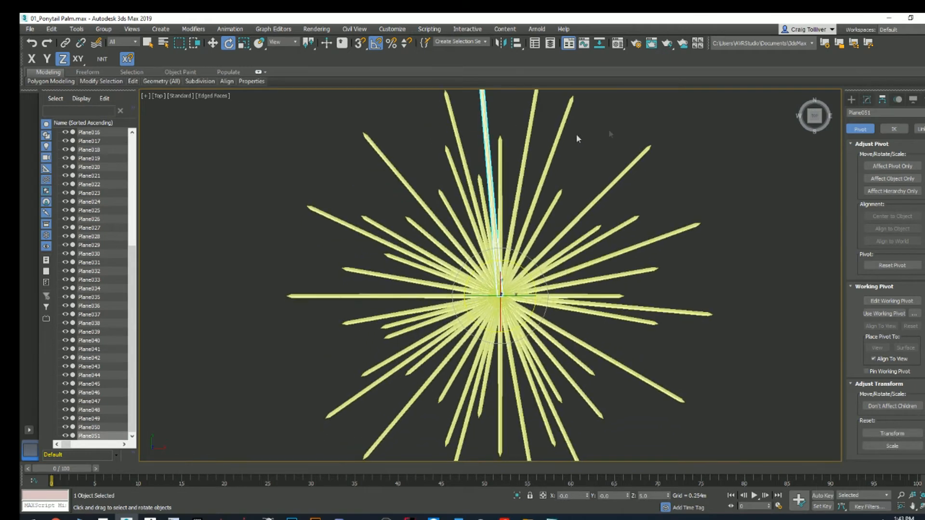
pyautogui.scroll(-5, 554, 140)
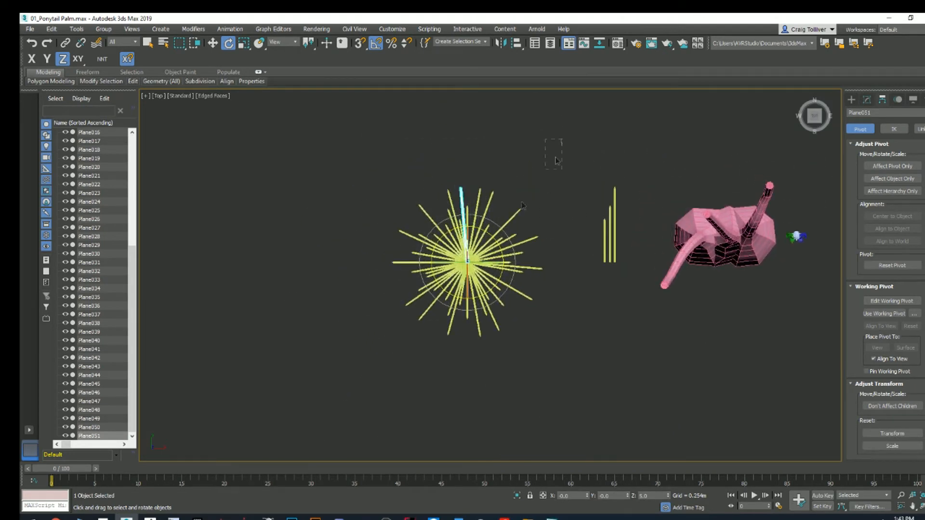
pyautogui.moveTo(556, 160); pyautogui.dragTo(401, 342)
pyautogui.rightClick(484, 261)
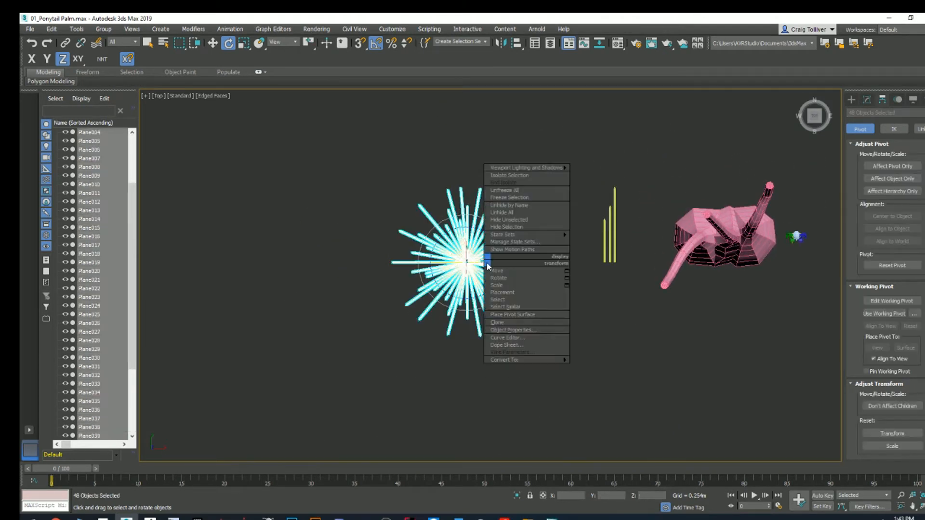
pyautogui.click(526, 221)
pyautogui.click(525, 221)
pyautogui.scroll(5, 472, 257)
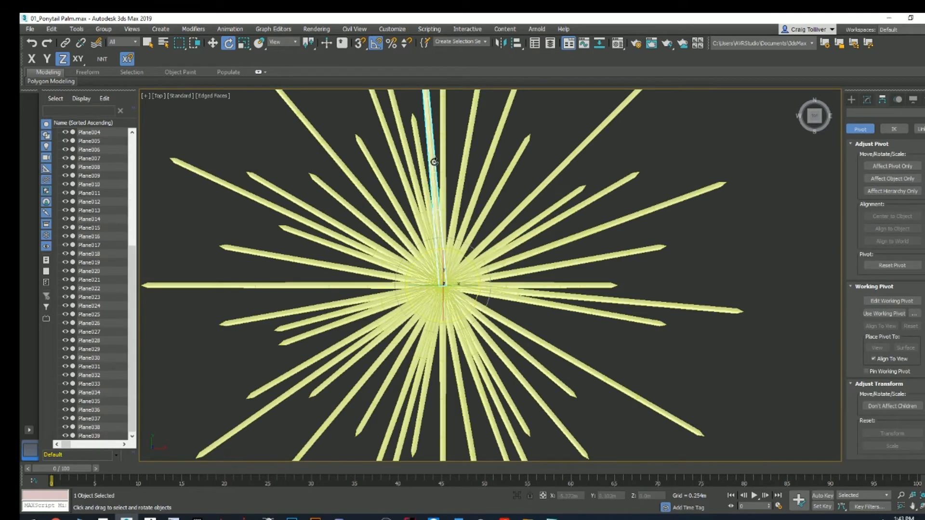
# Step: Attach all the other leaves of the cluster to the long leaf just off vertical, forming a single Editable Poly object
pyautogui.click(433, 161)
pyautogui.scroll(-3, 434, 161)
pyautogui.click(867, 99)
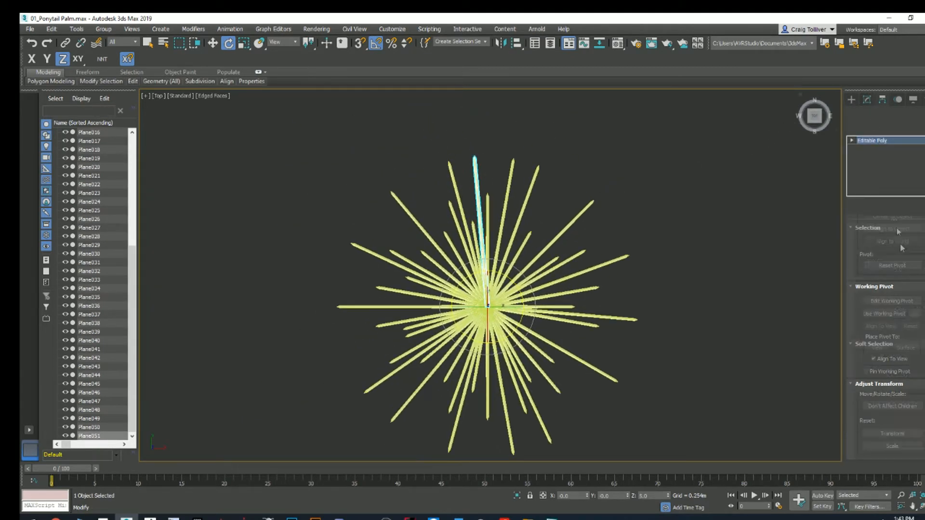
pyautogui.scroll(-10, 893, 348)
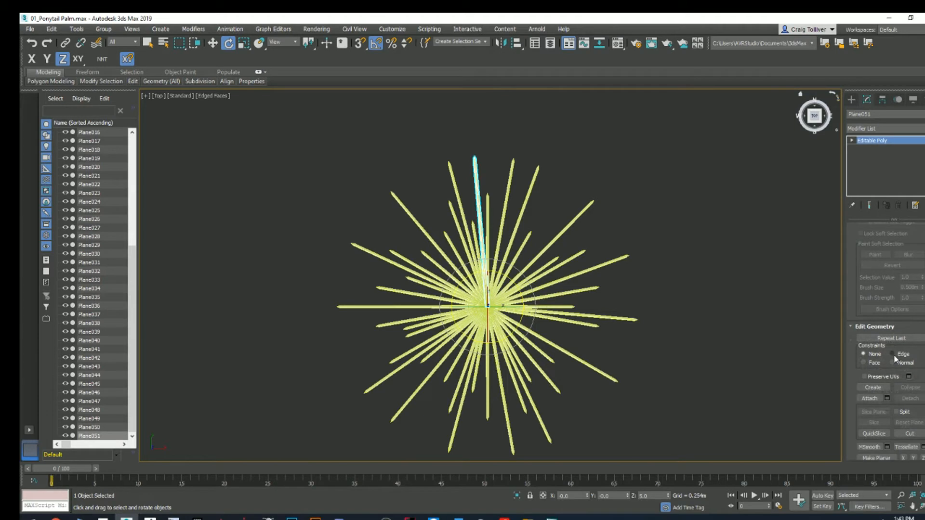
pyautogui.click(887, 326)
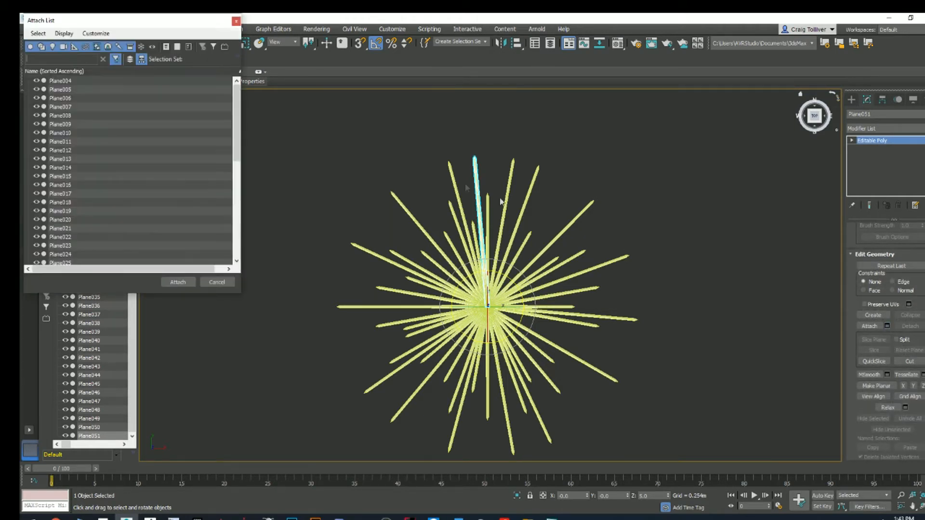
pyautogui.moveTo(237, 144); pyautogui.dragTo(236, 222)
pyautogui.hotkey('ctrl', 'a')
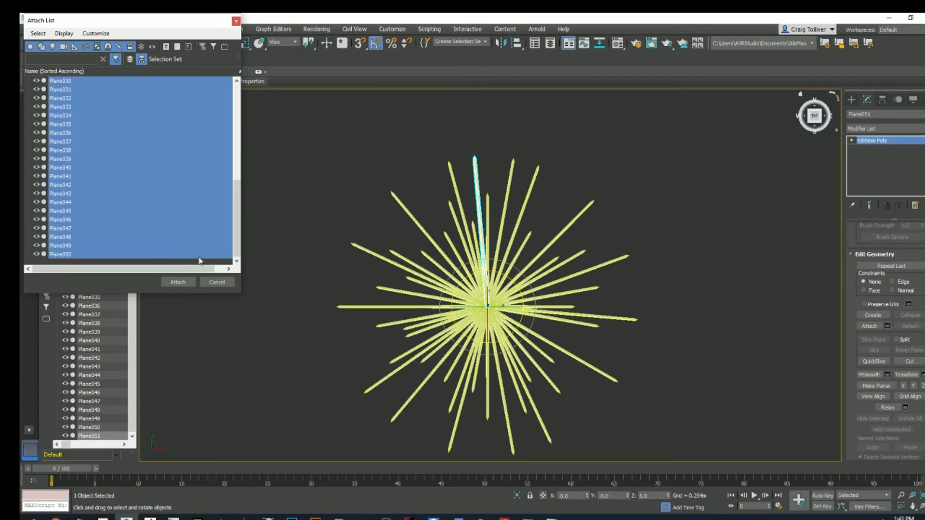
pyautogui.click(189, 284)
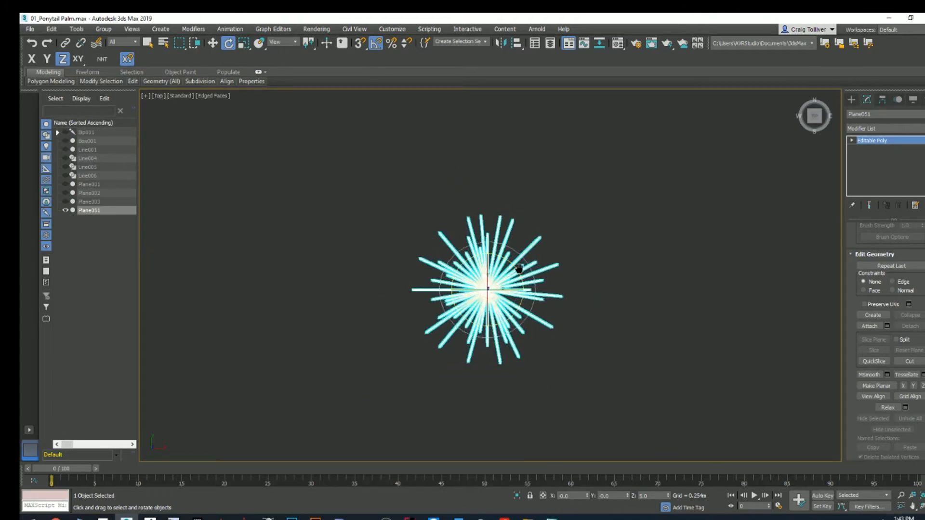
pyautogui.moveTo(495, 278); pyautogui.dragTo(475, 263)
pyautogui.hotkey('ctrl', 'z')
# Step: Switch to the perspective view and apply a Shell modifier to the attached leaf cluster
pyautogui.press('p')
pyautogui.scroll(6, 458, 287)
pyautogui.keyDown('alt'); pyautogui.moveTo(458, 286); pyautogui.dragTo(434, 308, button='middle'); pyautogui.keyUp('alt')
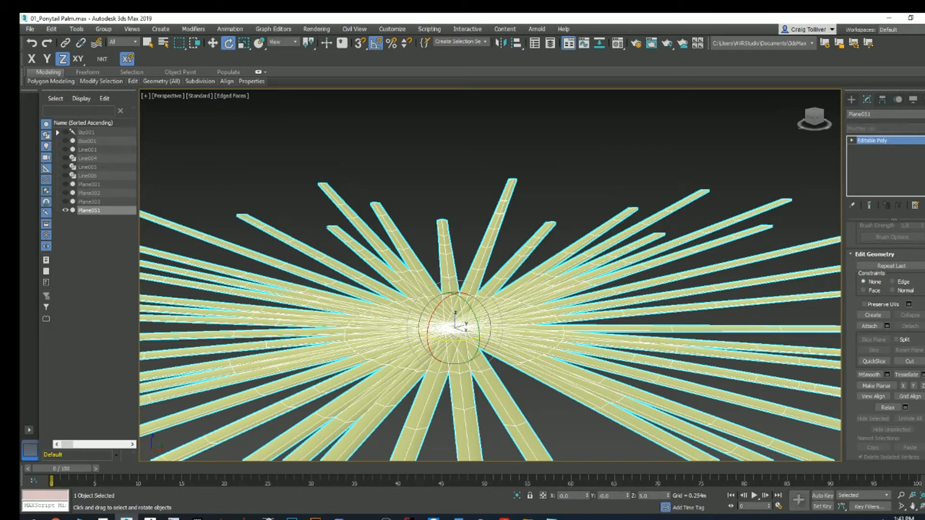
pyautogui.scroll(-10, 905, 248)
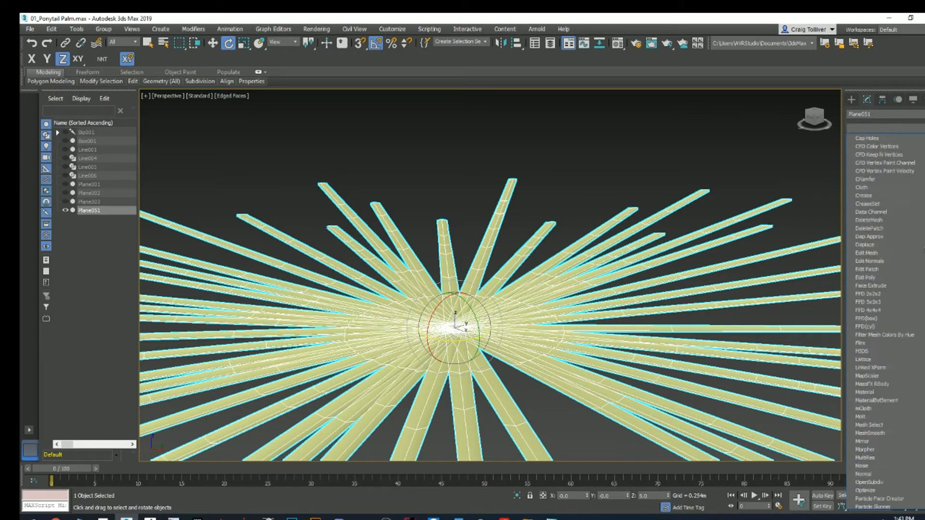
pyautogui.scroll(6, 905, 248)
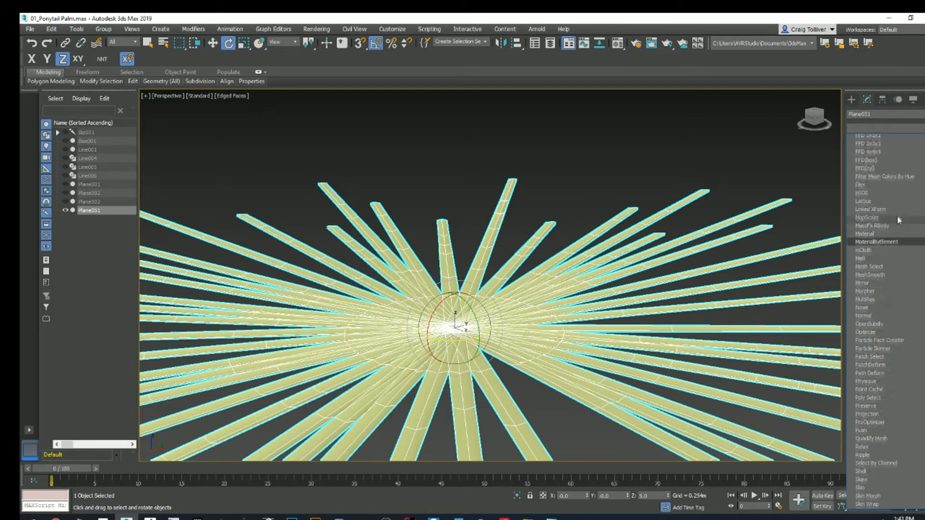
pyautogui.scroll(5, 892, 170)
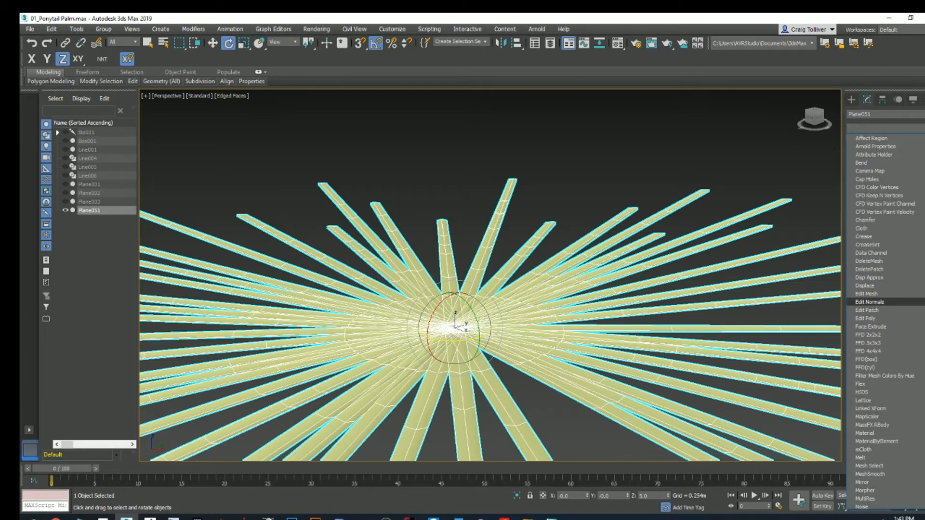
pyautogui.scroll(-13, 902, 360)
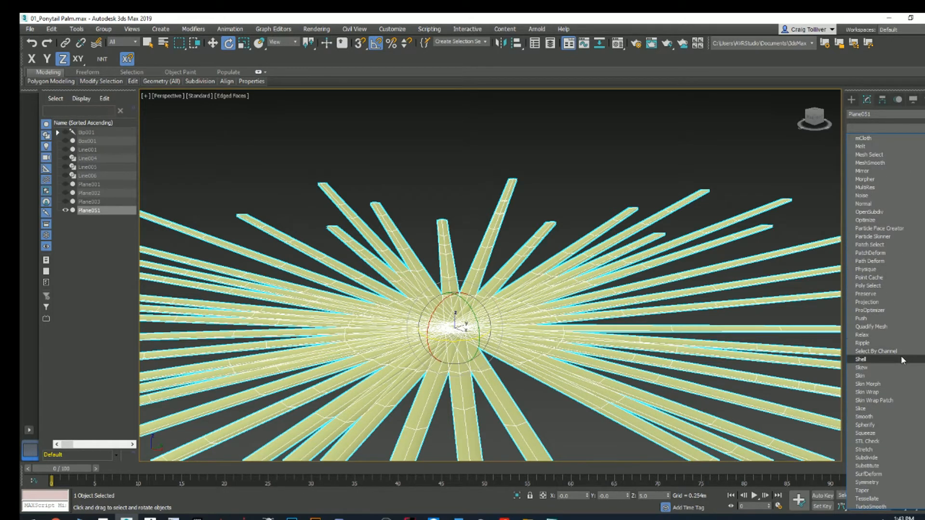
pyautogui.click(902, 360)
# Step: Set the Shell modifier's outer amount to 0.01 m to thin the leaves
pyautogui.keyDown('alt'); pyautogui.moveTo(592, 270); pyautogui.dragTo(645, 228, button='middle'); pyautogui.keyUp('alt')
pyautogui.scroll(3, 901, 275)
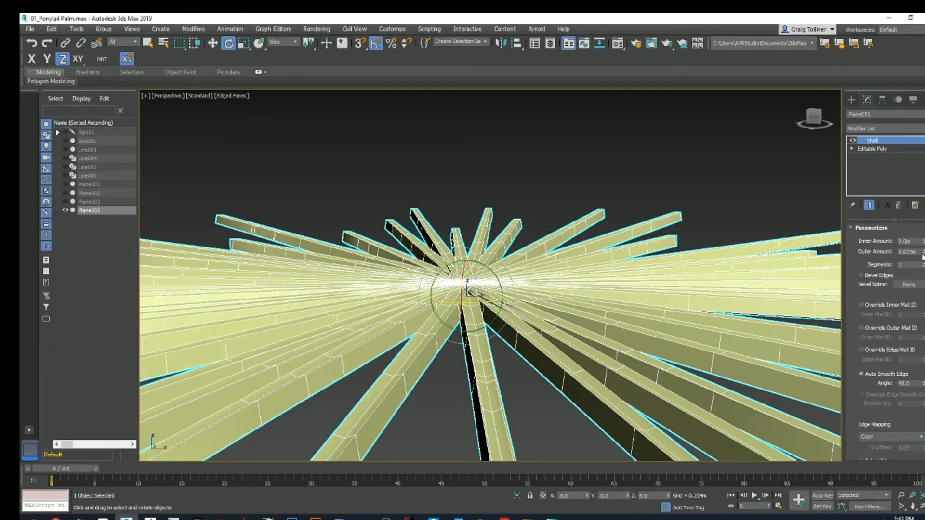
pyautogui.keyDown('alt'); pyautogui.moveTo(694, 308); pyautogui.dragTo(787, 234, button='middle'); pyautogui.keyUp('alt')
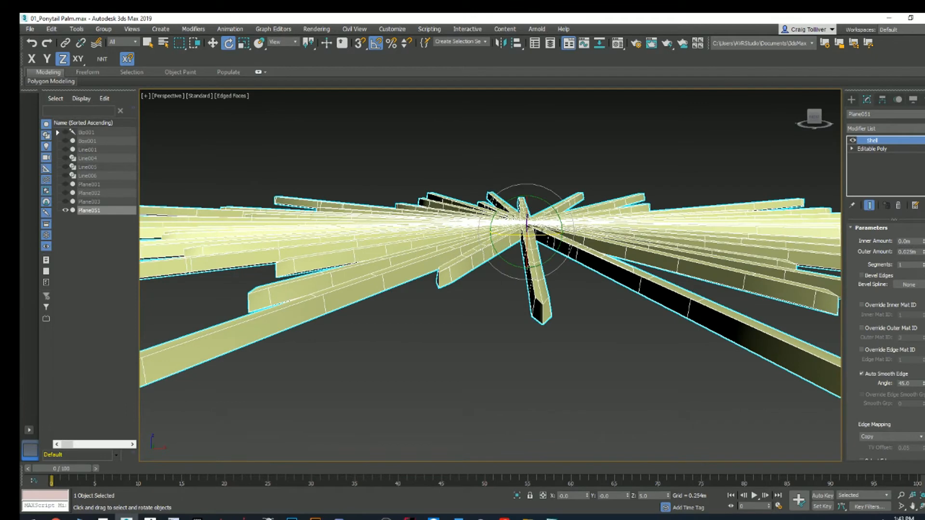
pyautogui.moveTo(923, 254); pyautogui.dragTo(906, 286)
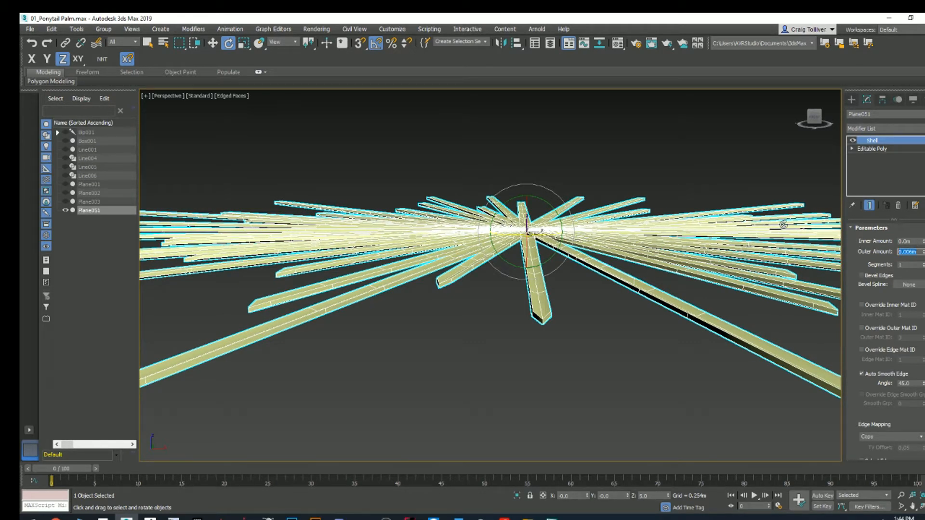
pyautogui.write('.01')
pyautogui.press('Return')
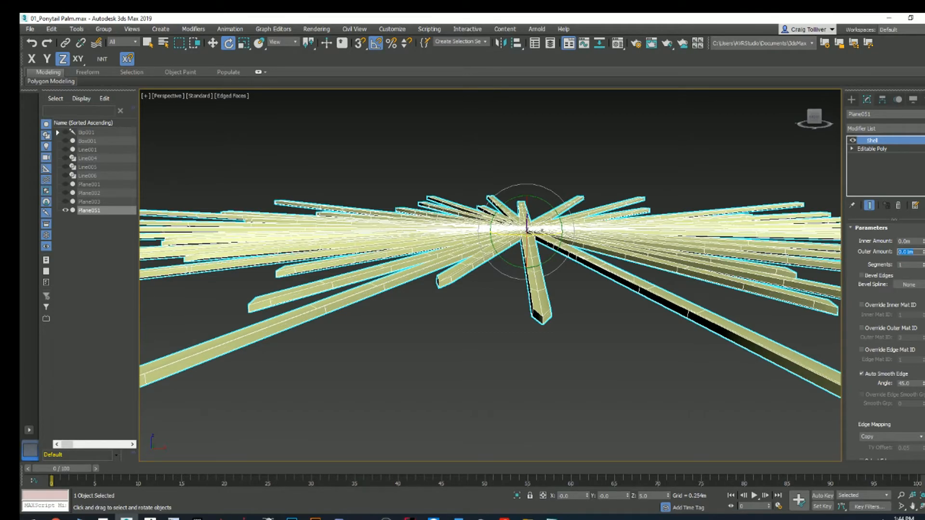
# Step: Examine the thickened leaf cluster from above, with and without the selection highlight
pyautogui.scroll(-2, 520, 207)
pyautogui.keyDown('alt'); pyautogui.moveTo(491, 208); pyautogui.dragTo(475, 262, button='middle'); pyautogui.keyUp('alt')
pyautogui.scroll(-3, 441, 223)
pyautogui.scroll(5, 479, 239)
pyautogui.scroll(-4, 497, 254)
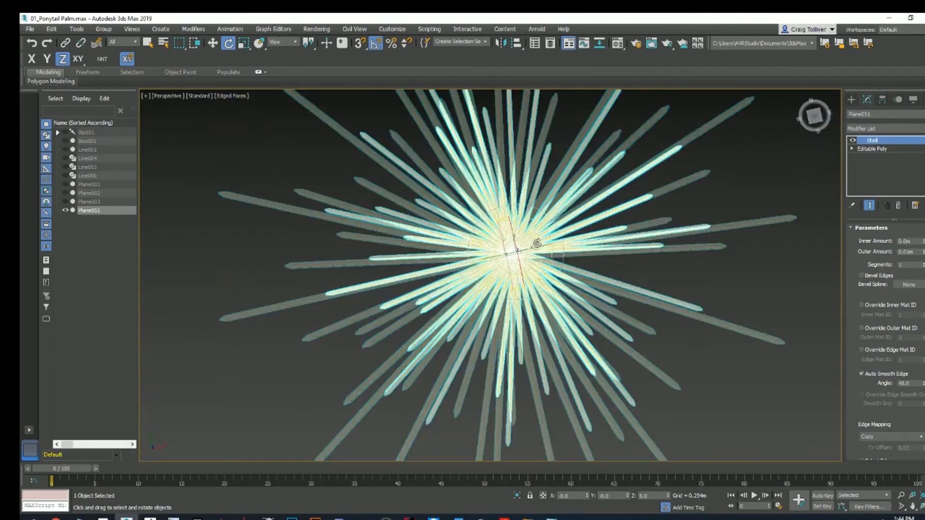
pyautogui.scroll(3, 496, 254)
pyautogui.click(571, 137)
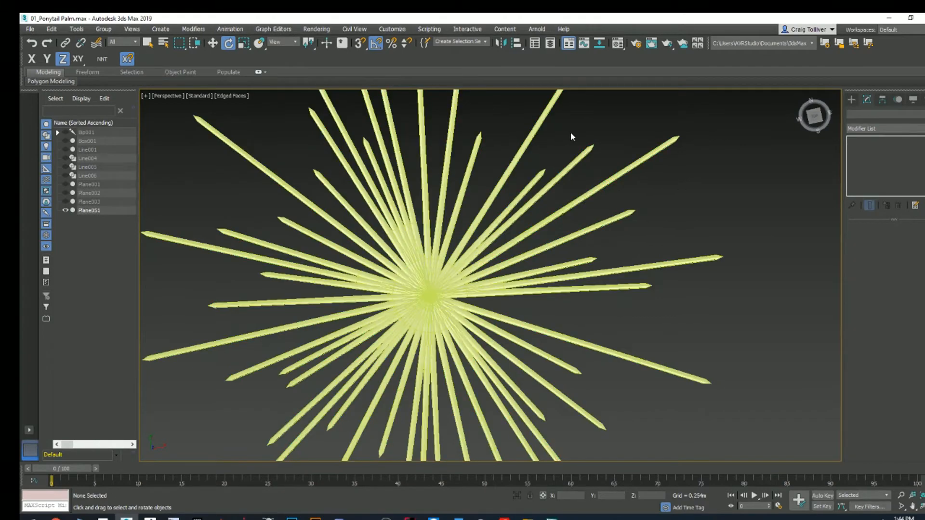
pyautogui.click(477, 222)
pyautogui.click(489, 167)
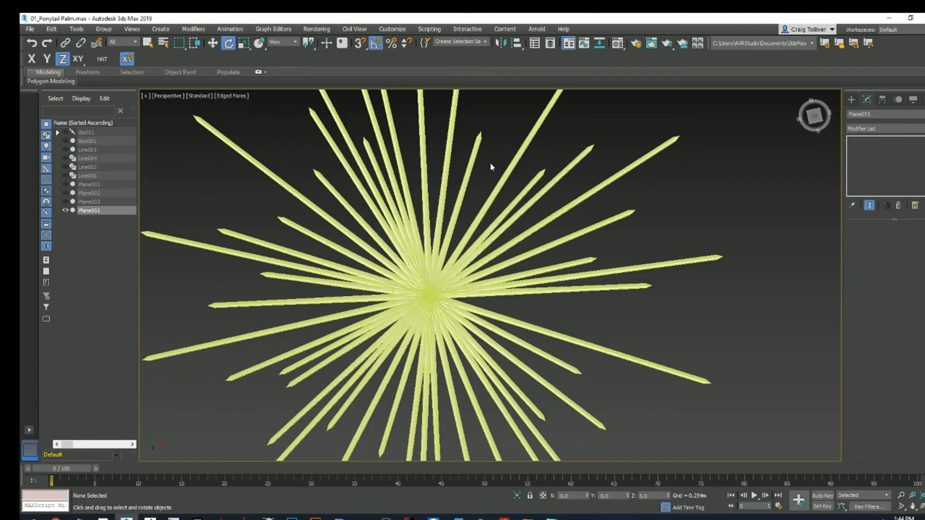
pyautogui.click(435, 310)
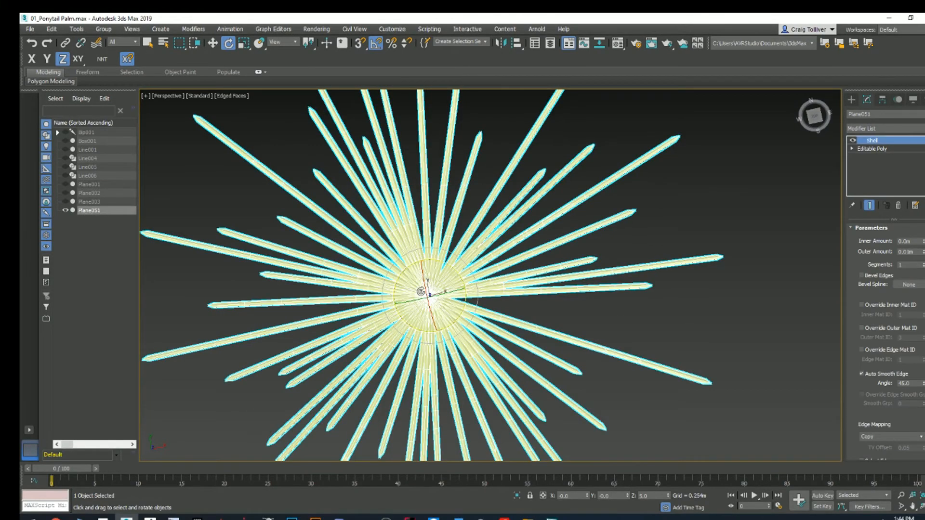
# Step: Inspect the crowded centre of the shelled cluster for leaf overlaps and compare it with the overall radial spread
pyautogui.scroll(4, 421, 291)
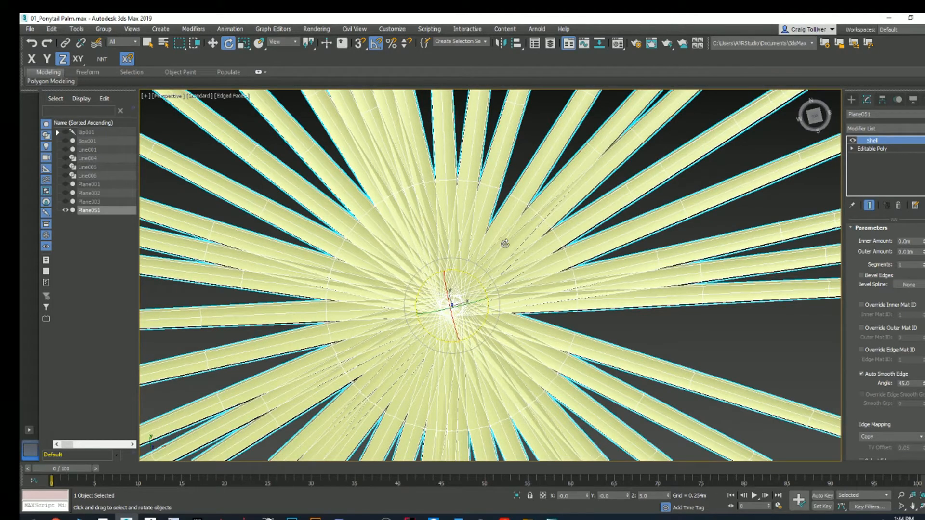
pyautogui.moveTo(454, 268); pyautogui.dragTo(581, 293, button='middle')
pyautogui.scroll(5, 434, 293)
pyautogui.scroll(-5, 433, 293)
pyautogui.scroll(-5, 433, 292)
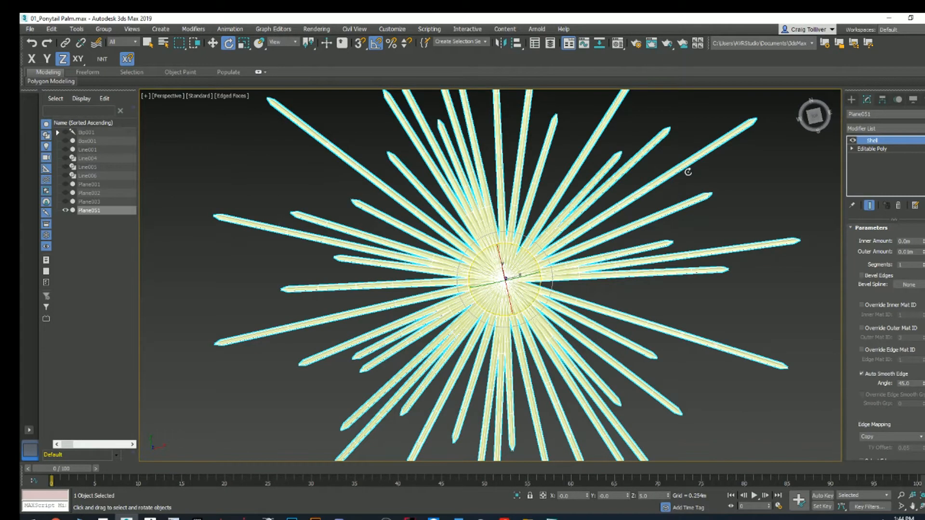
pyautogui.moveTo(576, 213); pyautogui.dragTo(552, 199, button='middle')
pyautogui.moveTo(568, 236); pyautogui.dragTo(549, 220, button='middle')
pyautogui.scroll(-4, 559, 202)
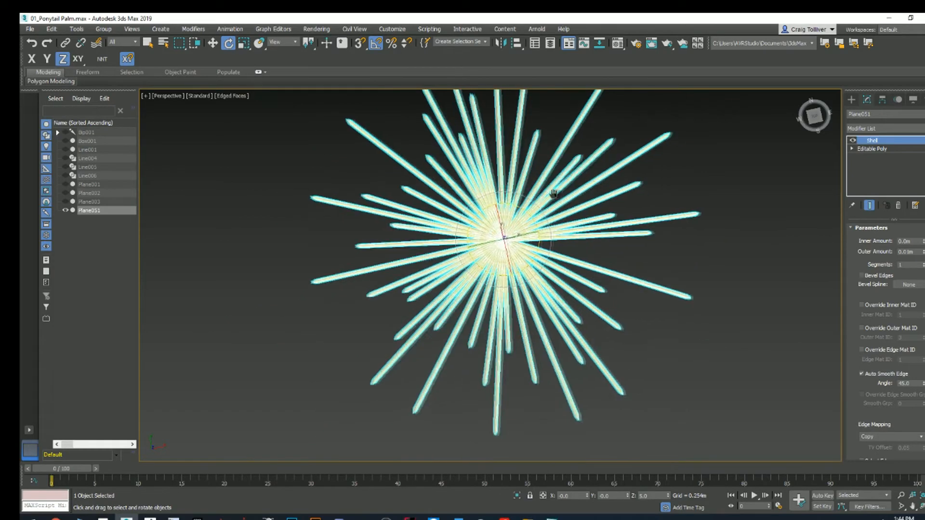
pyautogui.scroll(8, 507, 280)
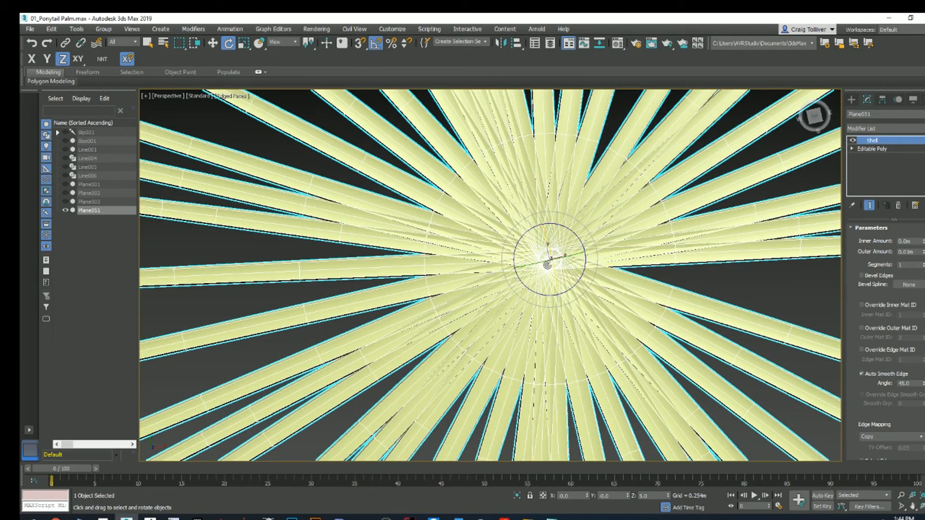
pyautogui.scroll(-6, 507, 280)
pyautogui.moveTo(539, 279); pyautogui.dragTo(491, 270, button='middle')
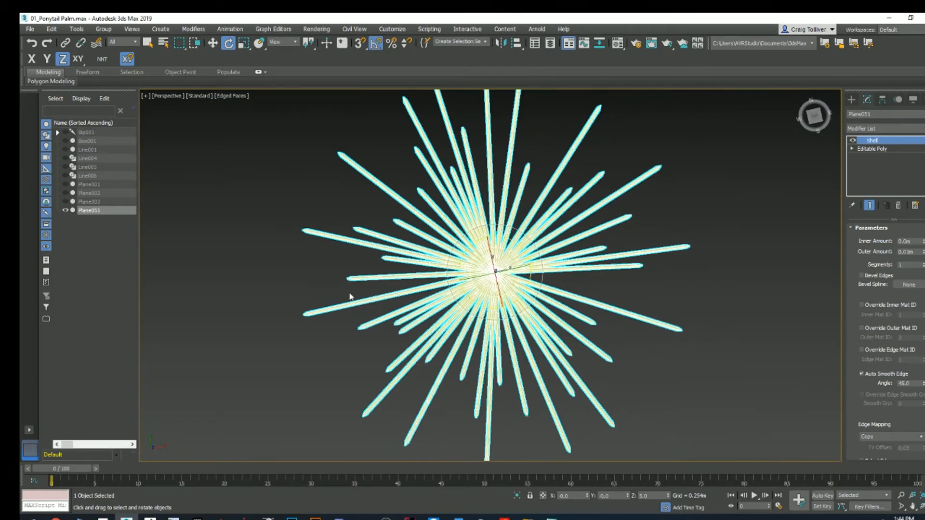
pyautogui.scroll(5, 352, 296)
pyautogui.scroll(-4, 393, 369)
pyautogui.scroll(-4, 438, 322)
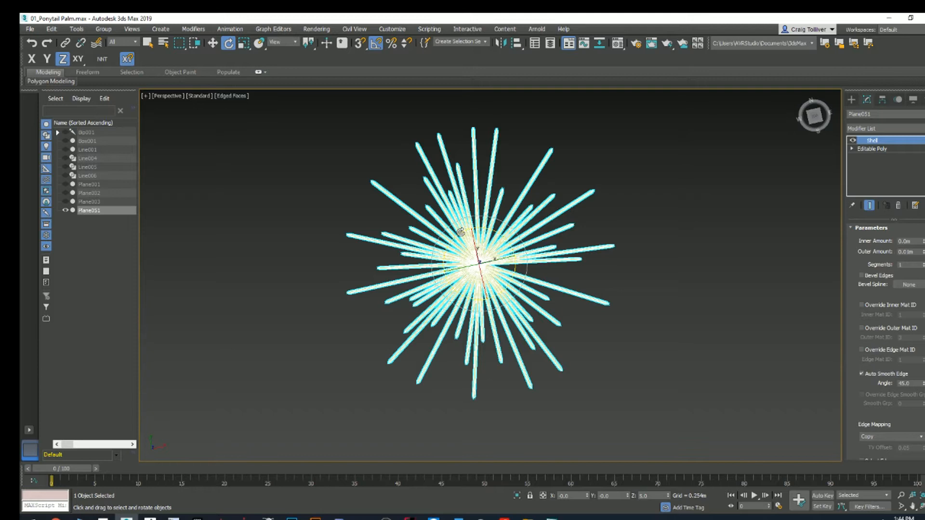
pyautogui.moveTo(452, 247); pyautogui.dragTo(430, 235, button='middle')
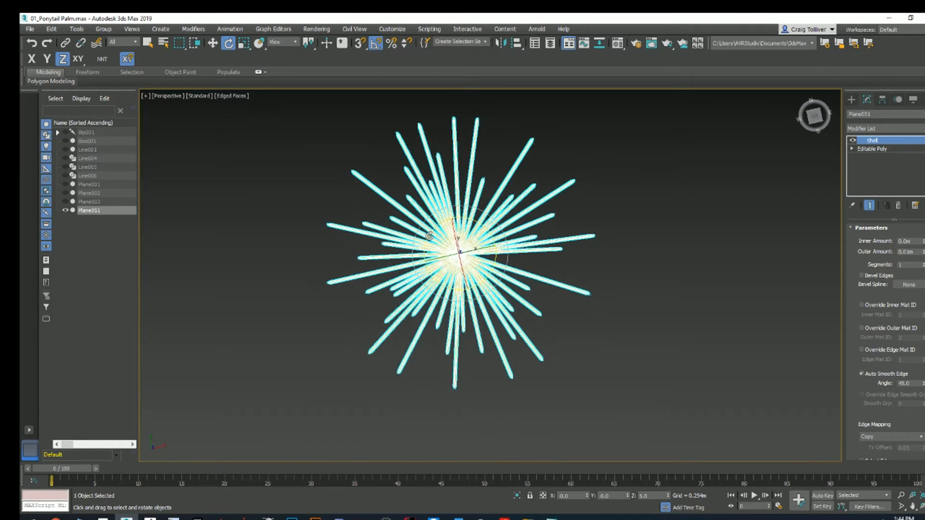
# Step: Try converting the shelled leaf cluster to an Editable Poly with the Move tool active, and undo the conversion
pyautogui.press('w')
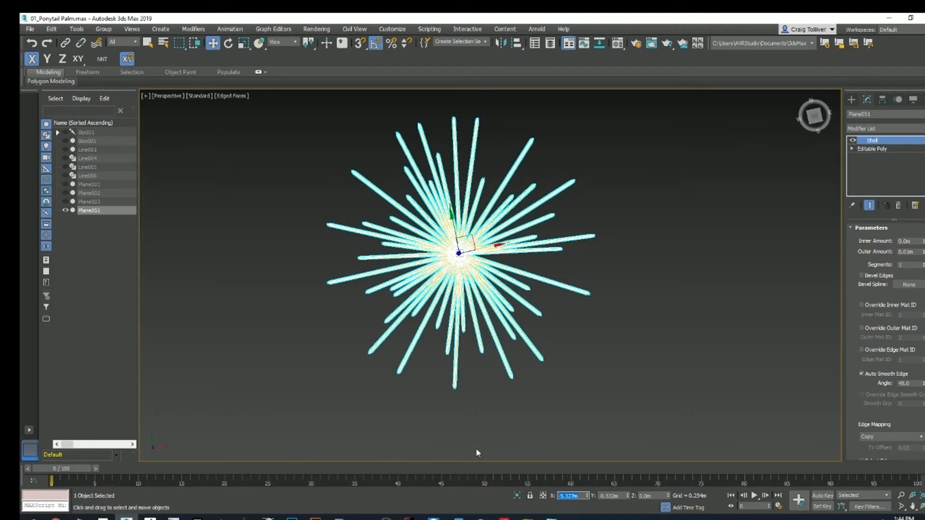
pyautogui.rightClick(461, 254)
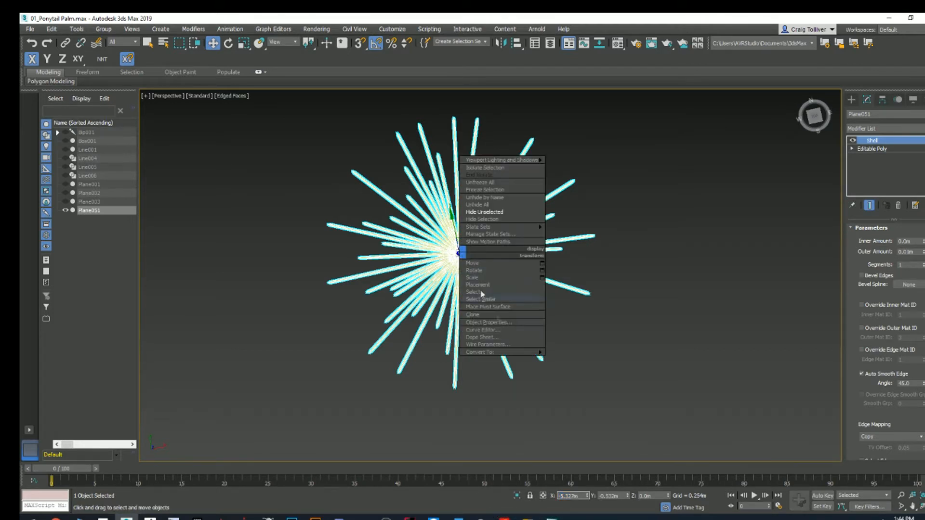
pyautogui.click(554, 353)
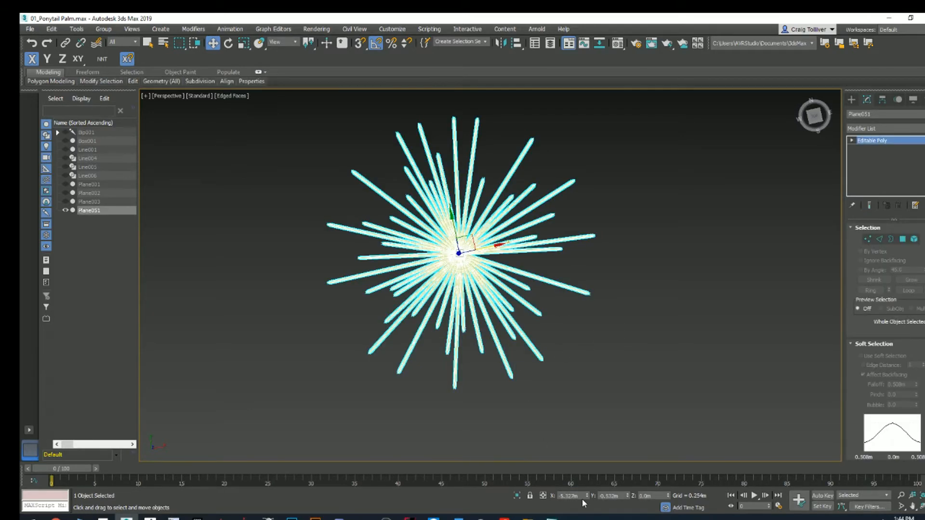
pyautogui.hotkey('ctrl', 'z')
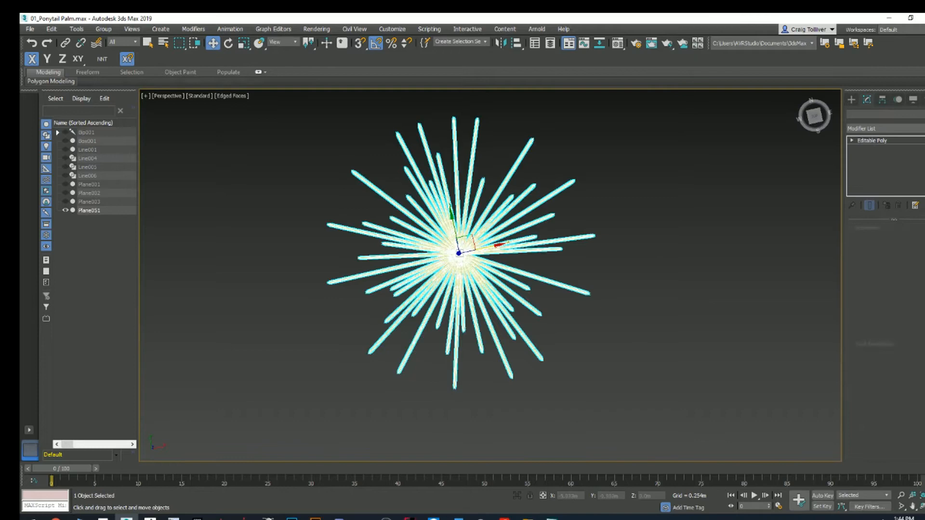
pyautogui.moveTo(596, 299); pyautogui.dragTo(442, 316, button='middle')
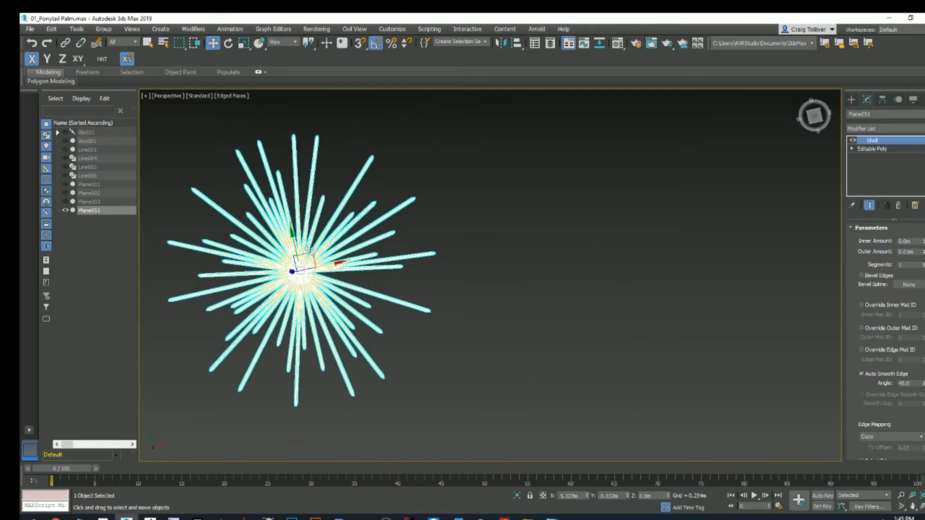
# Step: Duplicate the shelled leaf cluster as a single independent copy beside the original in the Top view
pyautogui.press('t')
pyautogui.scroll(-5, 364, 247)
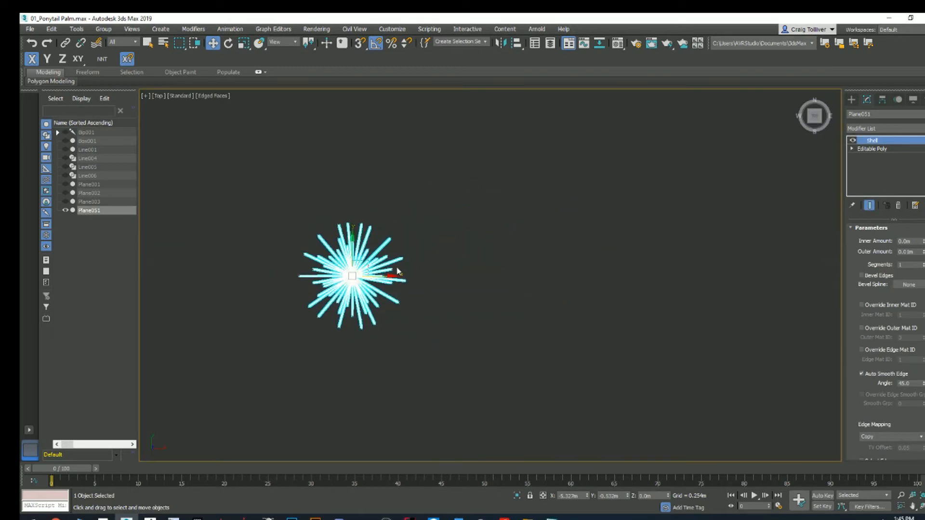
pyautogui.keyDown('shift'); pyautogui.moveTo(397, 276); pyautogui.dragTo(530, 276); pyautogui.keyUp('shift')
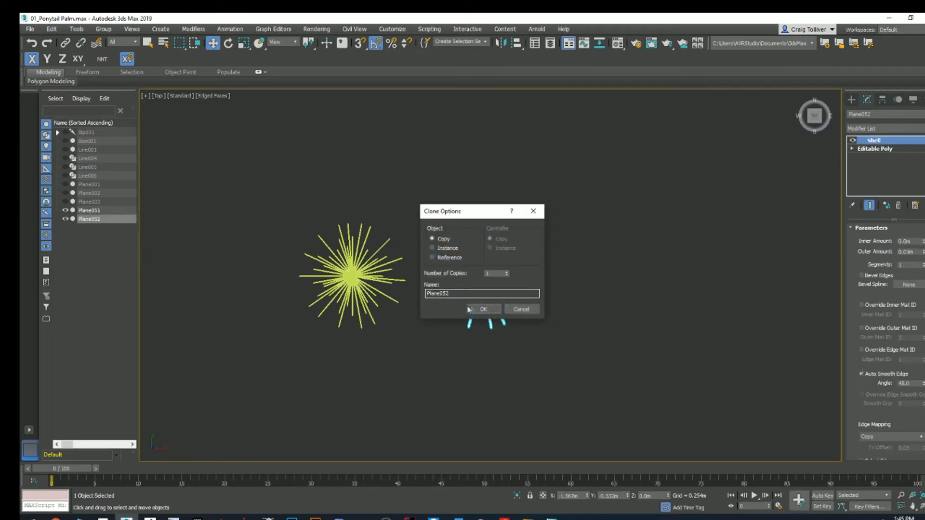
pyautogui.click(483, 309)
# Step: Convert the original shelled leaf cluster to an Editable Poly
pyautogui.click(383, 309)
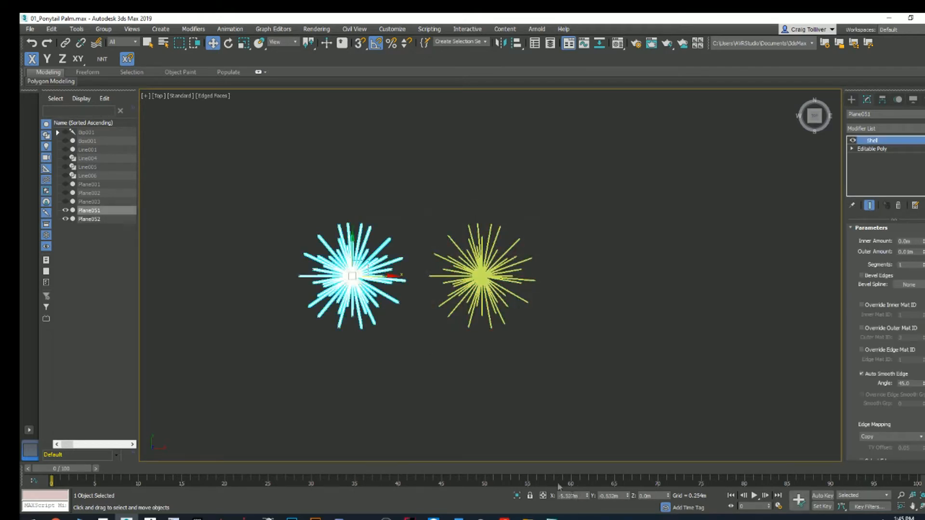
pyautogui.rightClick(375, 300)
pyautogui.moveTo(433, 364)
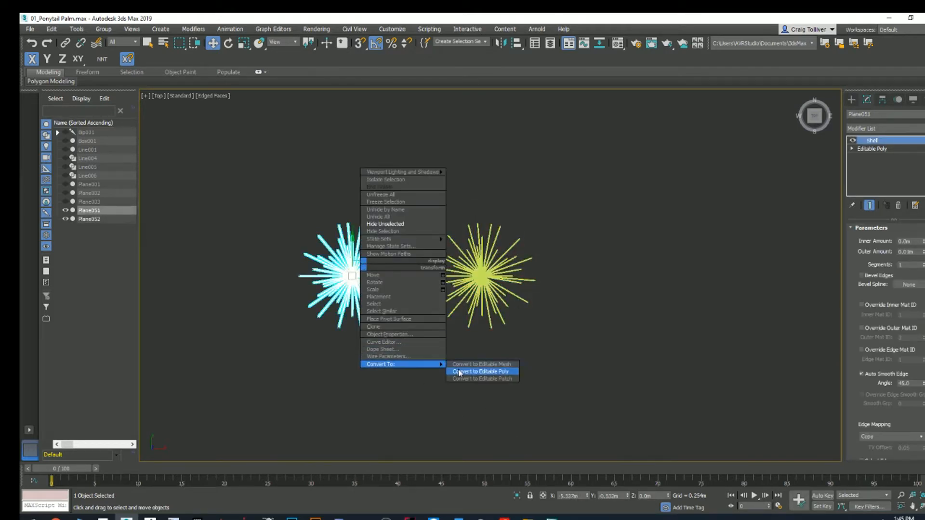
pyautogui.click(462, 369)
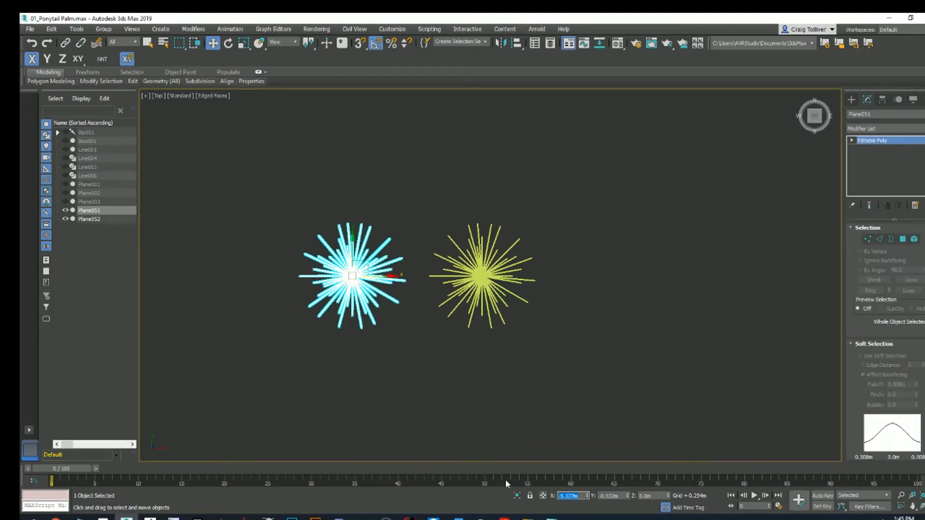
# Step: Place the converted leaf cluster at the world origin by setting its X, Y and Z position to 0
pyautogui.write('0')
pyautogui.press('Tab')
pyautogui.write('0')
pyautogui.press('Tab')
pyautogui.write('0')
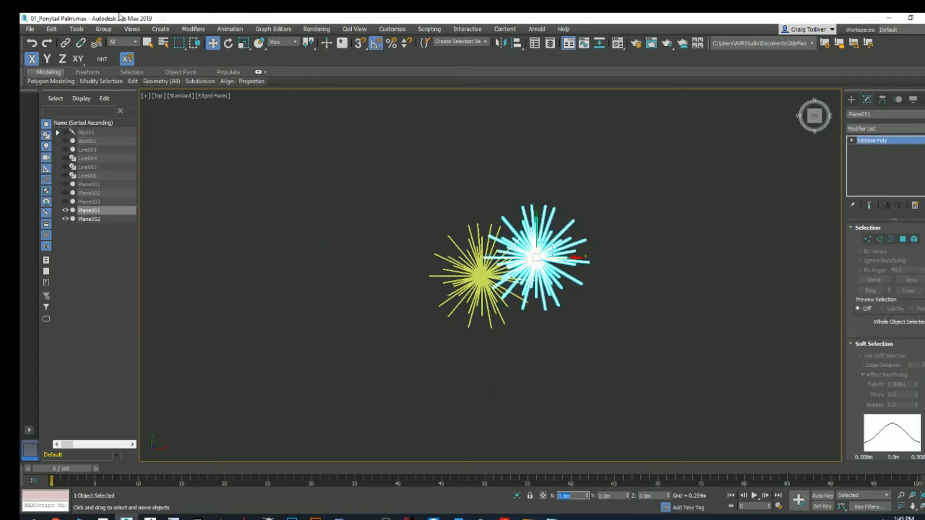
# Step: Start an export of only the selected cluster and browse to the Obj folder under Projects, Pavor, Project Folder, Ponytail Palm
pyautogui.click(29, 29)
pyautogui.moveTo(67, 172)
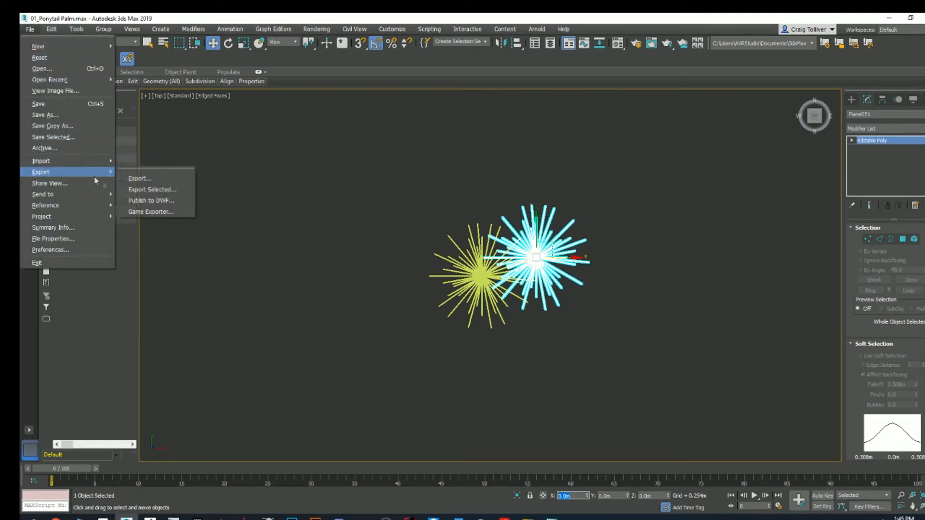
pyautogui.click(141, 194)
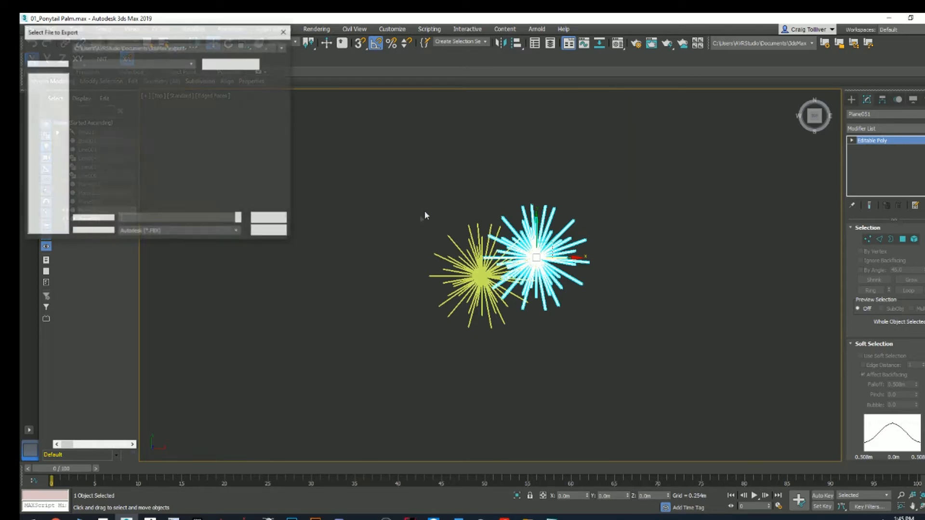
pyautogui.click(248, 238)
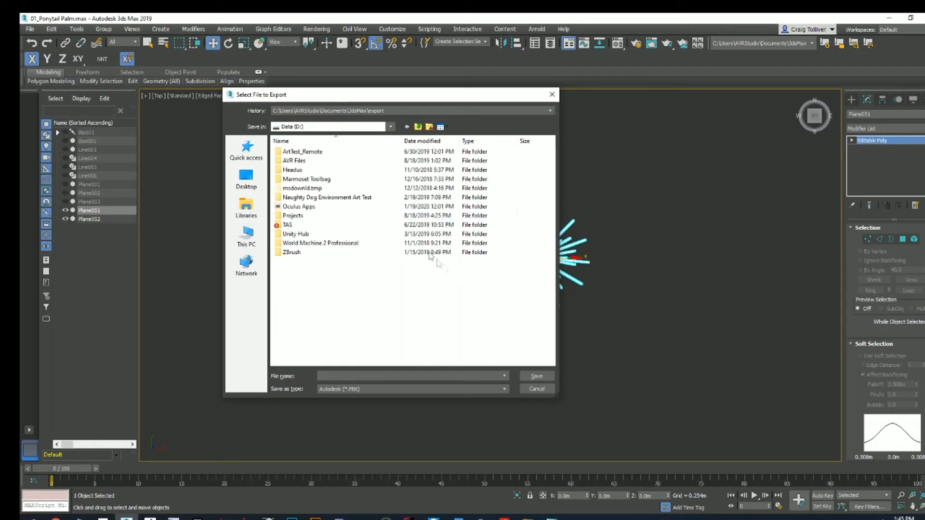
pyautogui.doubleClick(382, 216)
pyautogui.doubleClick(370, 179)
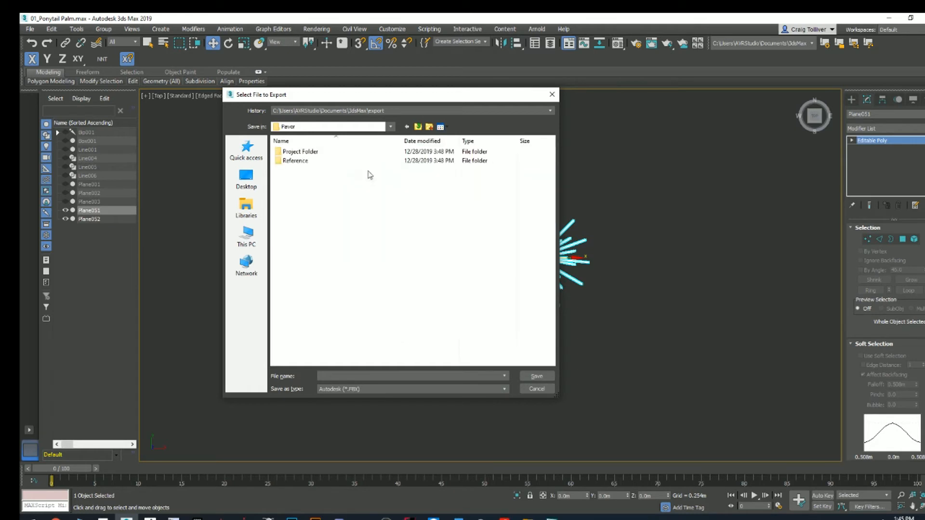
pyautogui.doubleClick(363, 152)
pyautogui.doubleClick(355, 188)
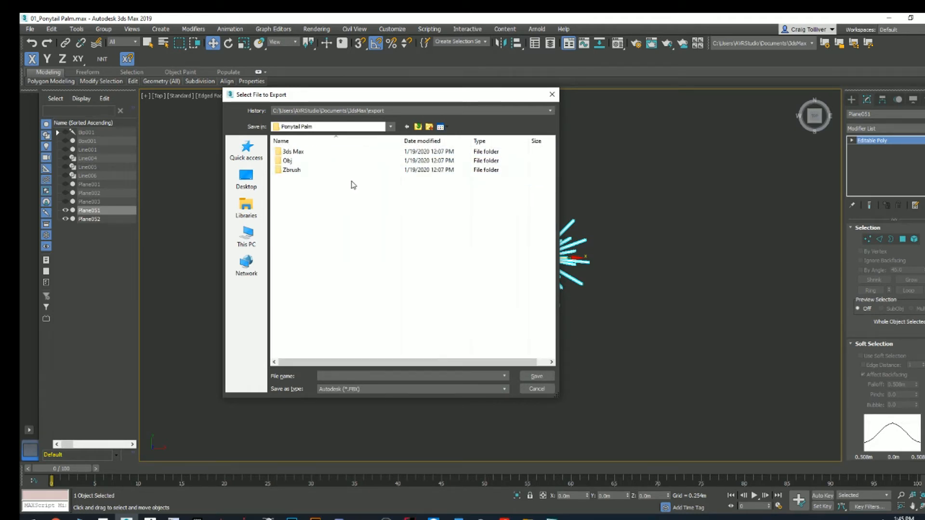
pyautogui.doubleClick(343, 168)
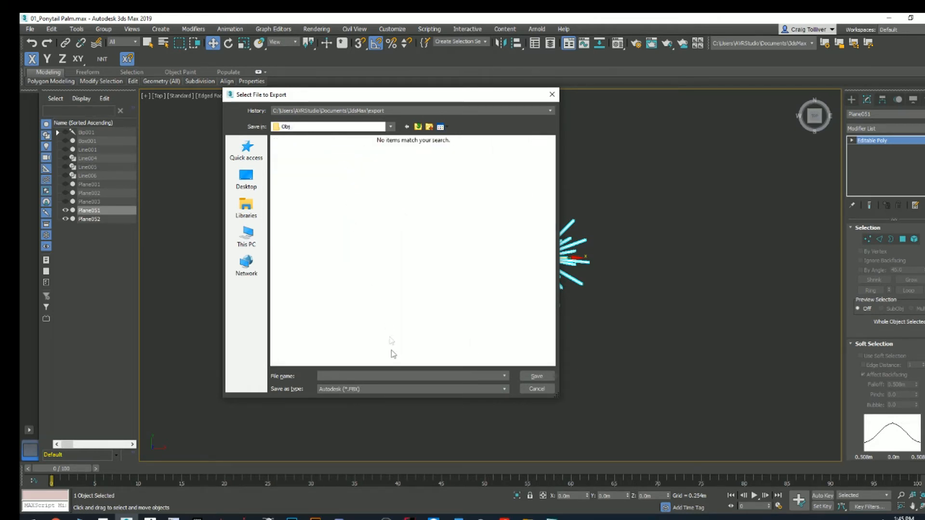
# Step: Set the export format to gw::OBJ-Exporter and save the file as 01_PonytailPalmCanopyBase
pyautogui.click(377, 389)
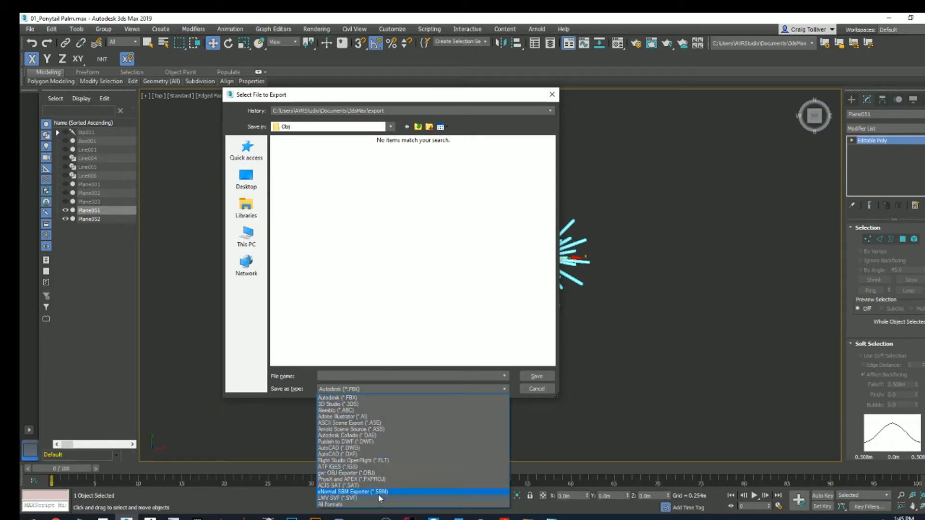
pyautogui.click(366, 474)
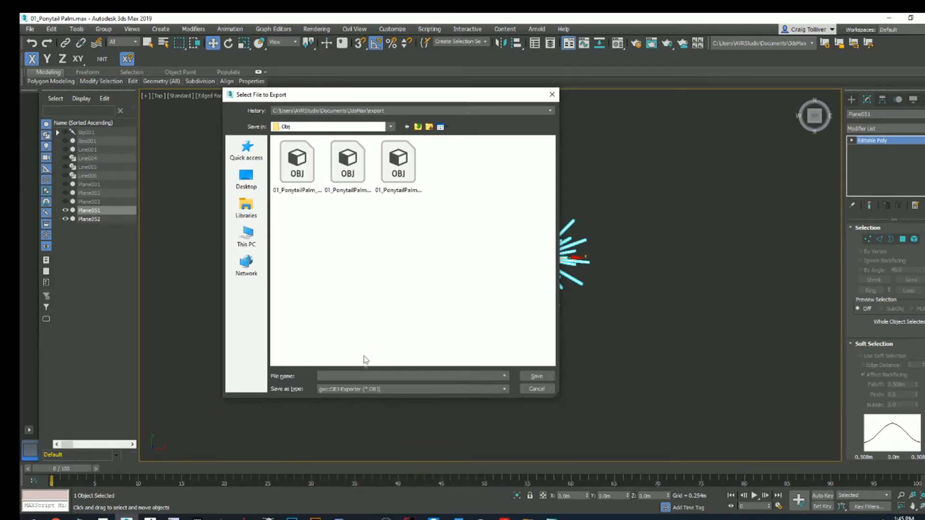
pyautogui.click(357, 375)
pyautogui.write('0')
pyautogui.write('1-')
pyautogui.press('BackSpace')
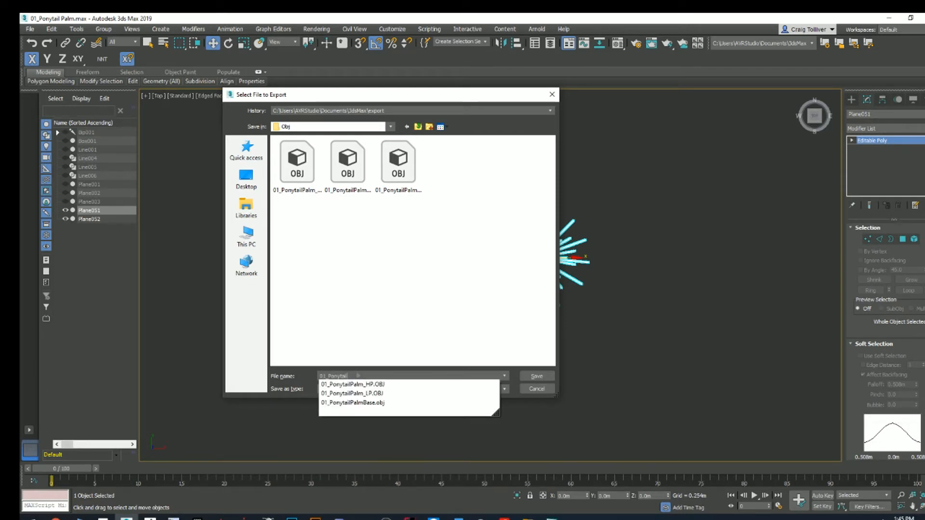
pyautogui.write('_PonytailPalm_')
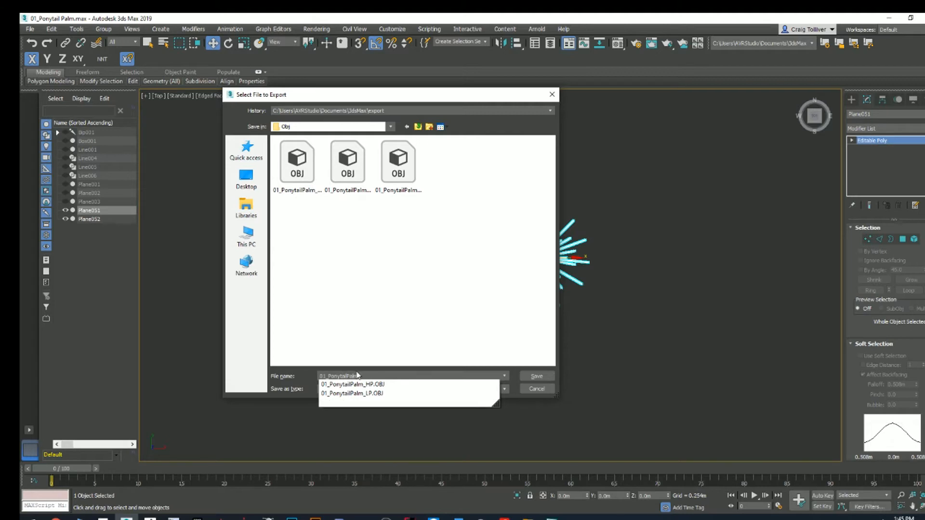
pyautogui.press('BackSpace')
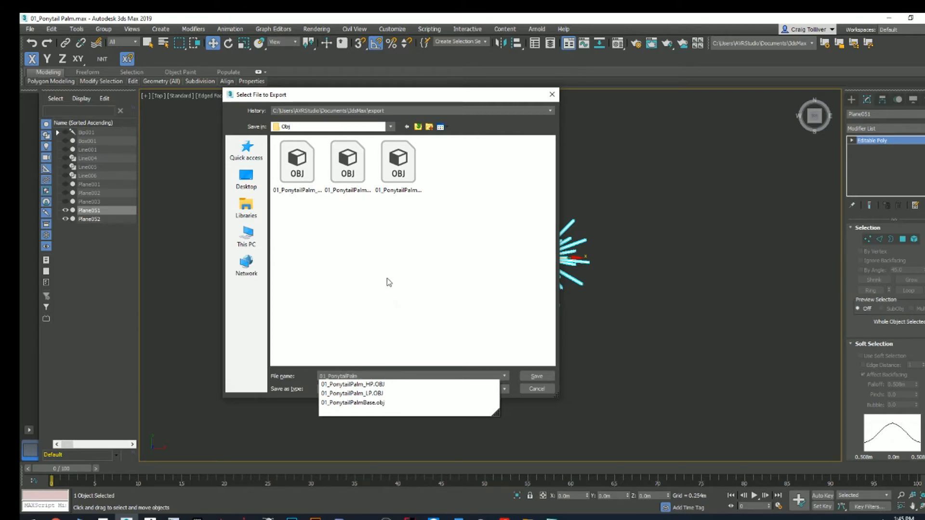
pyautogui.write('CanopyBase')
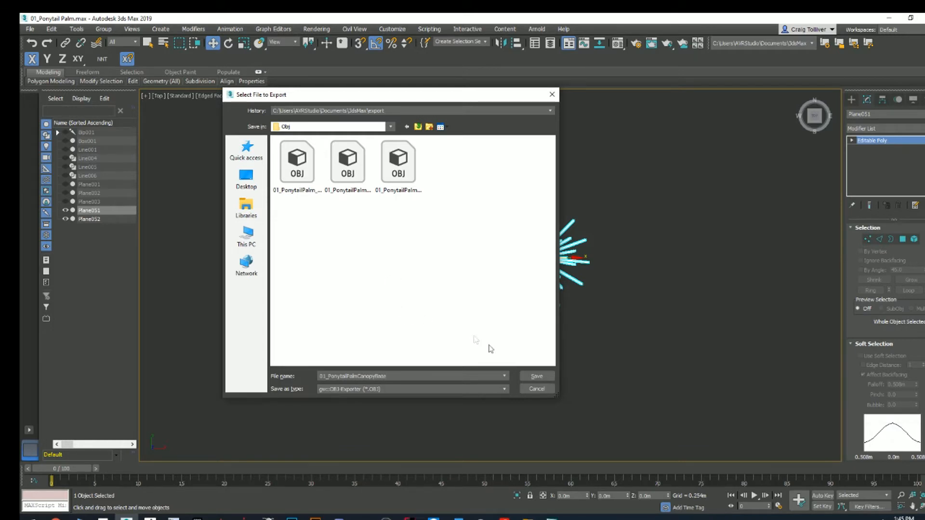
pyautogui.click(534, 378)
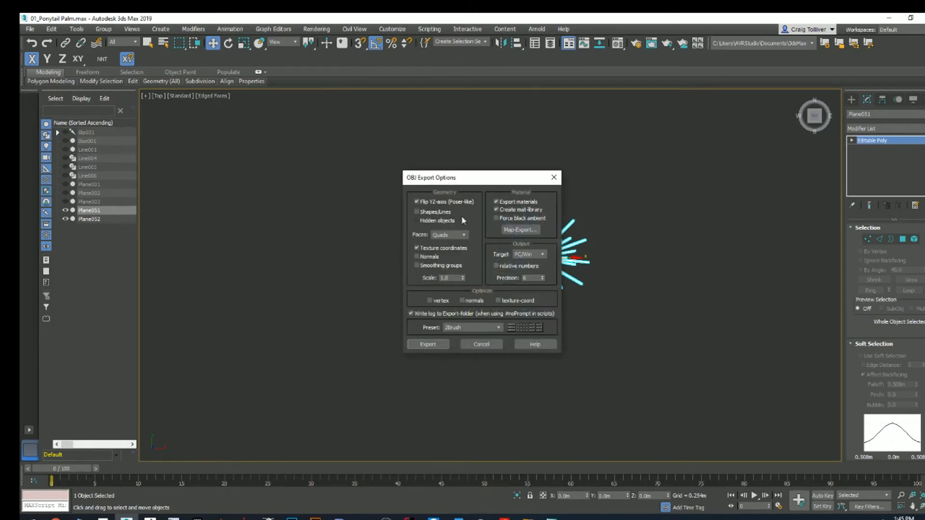
# Step: Turn off Export materials and Create mat-library, run the OBJ export and close its report
pyautogui.click(499, 210)
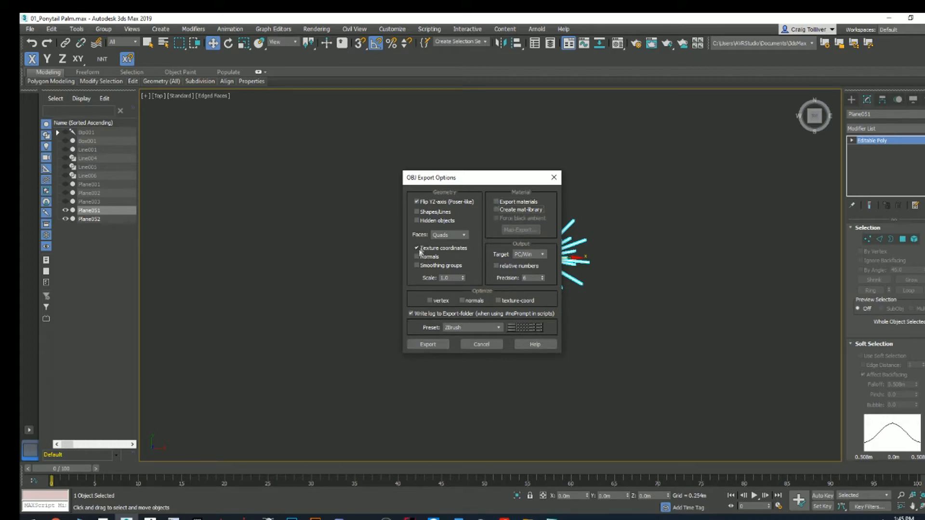
pyautogui.click(434, 345)
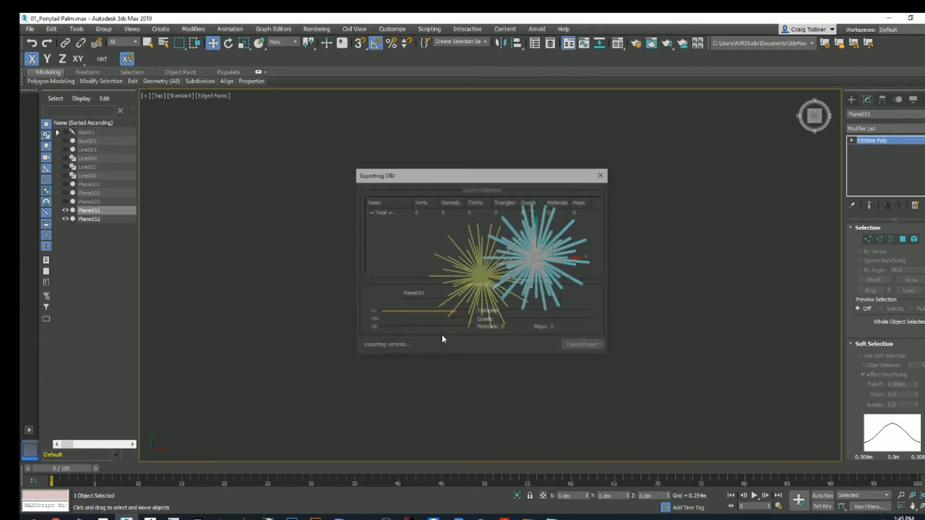
pyautogui.click(596, 345)
pyautogui.moveTo(602, 303); pyautogui.dragTo(560, 300, button='middle')
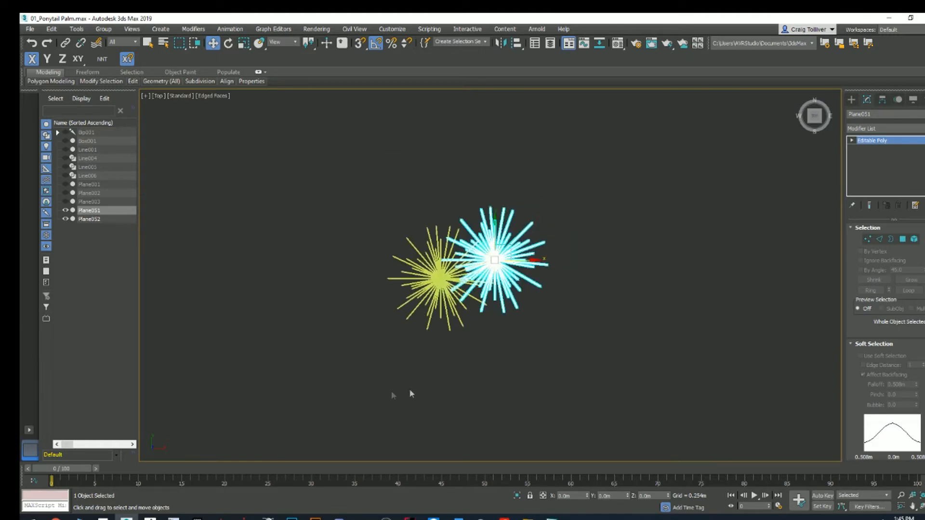
# Step: Switch to ZBrush and close the LightBox browser to clear the canvas
pyautogui.click(151, 519)
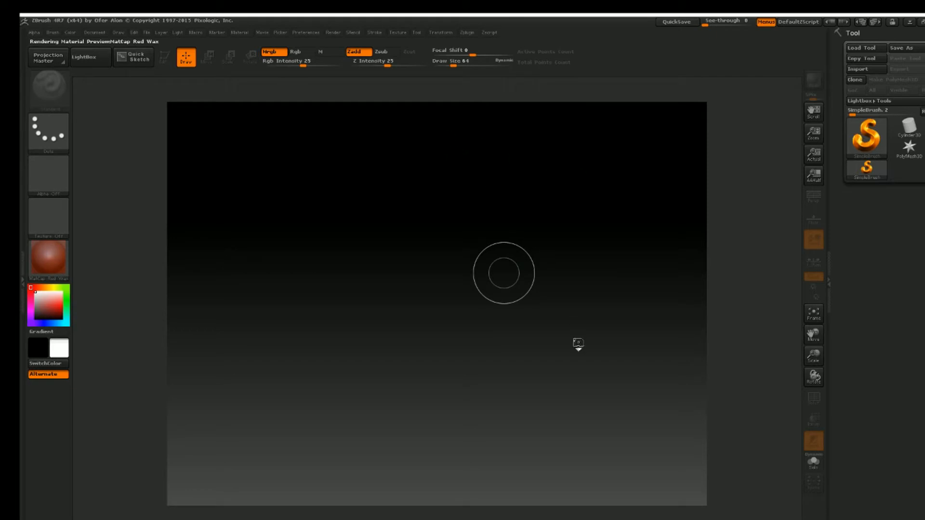
pyautogui.press(',')
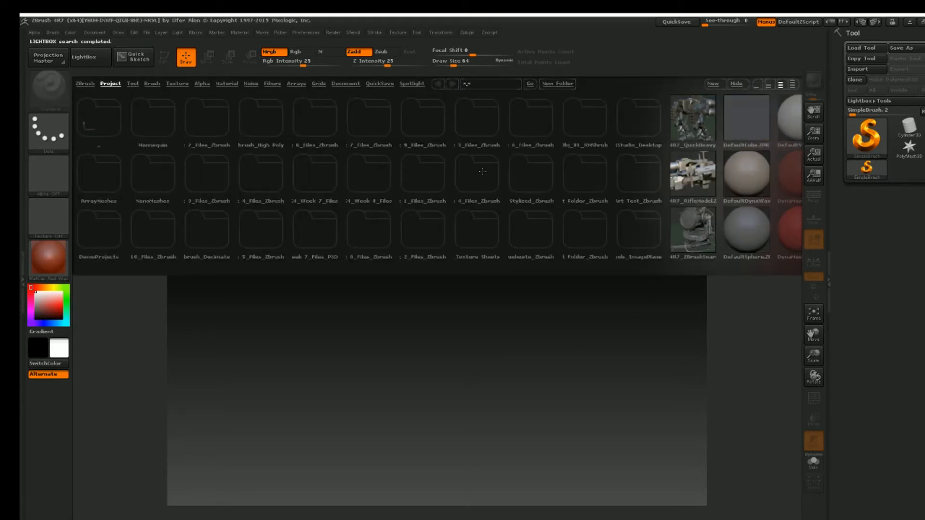
pyautogui.press(',')
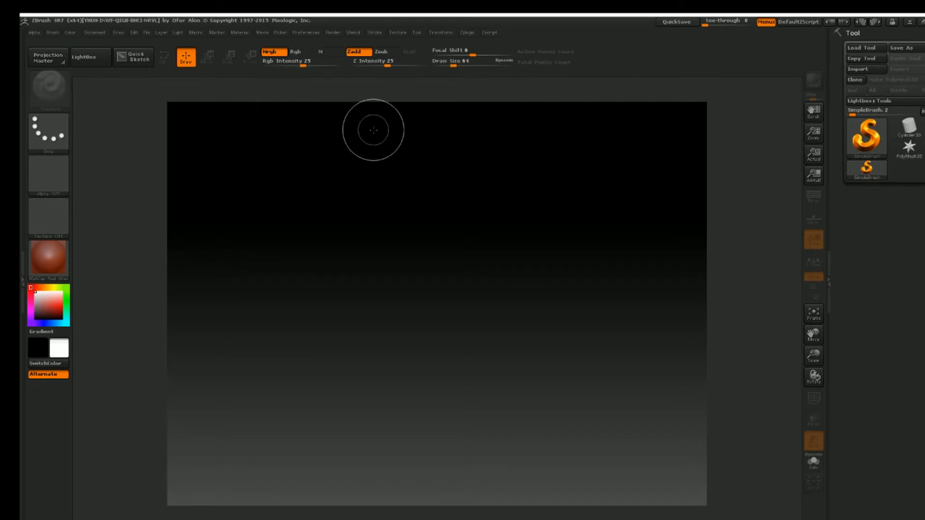
# Step: Turn off proportional sizing, resize the document to a new width and height, and zoom it to fit the workspace
pyautogui.click(95, 33)
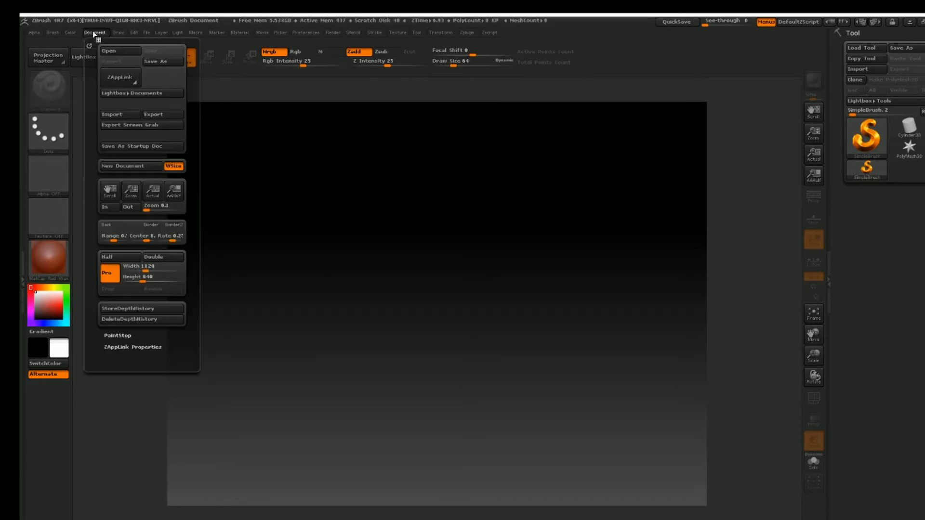
pyautogui.click(117, 278)
pyautogui.click(145, 268)
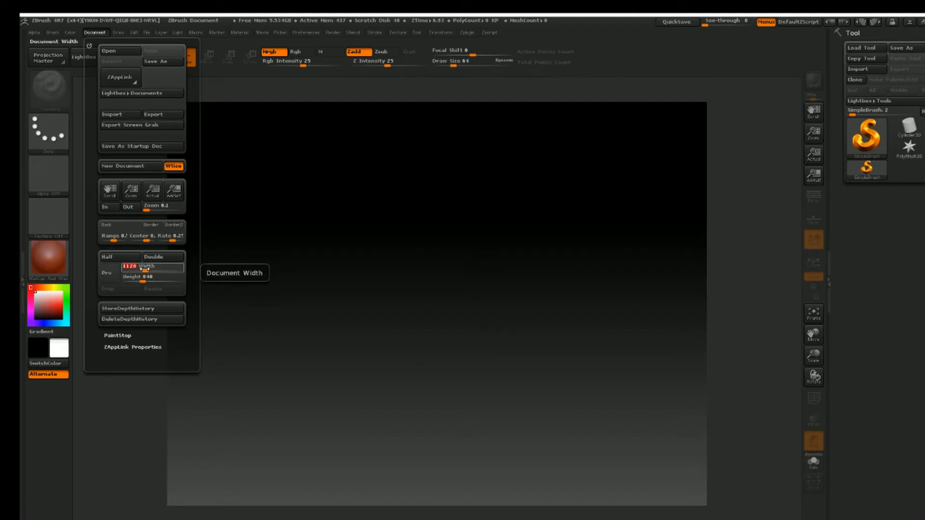
pyautogui.press('Tab')
pyautogui.write('20')
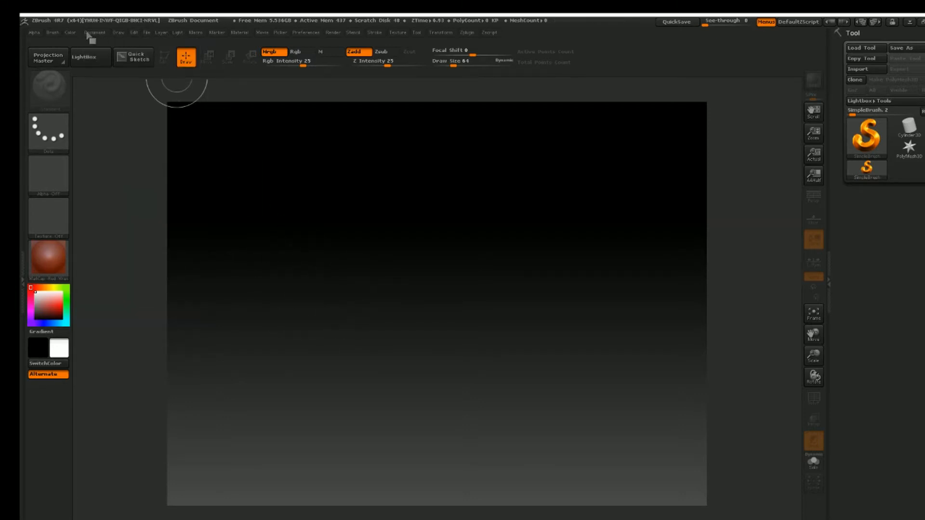
pyautogui.click(91, 34)
pyautogui.click(167, 296)
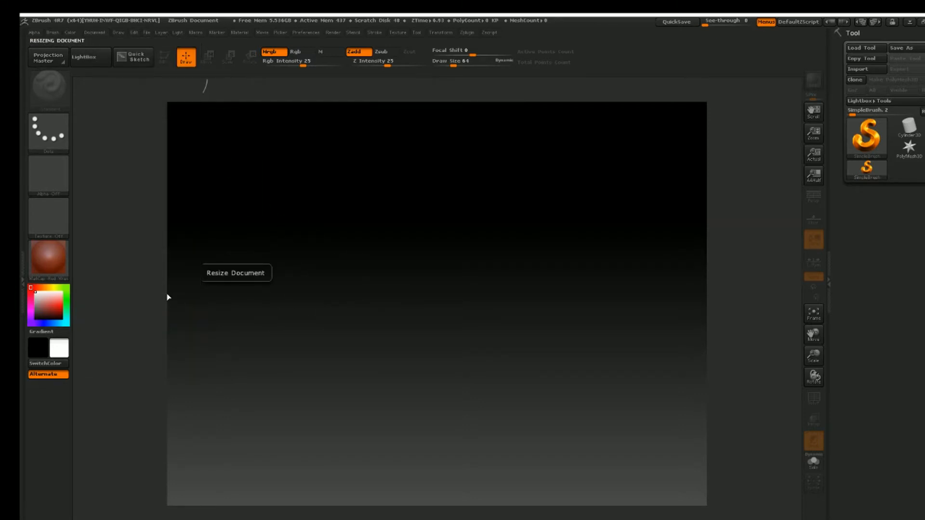
pyautogui.moveTo(813, 134); pyautogui.dragTo(814, 80)
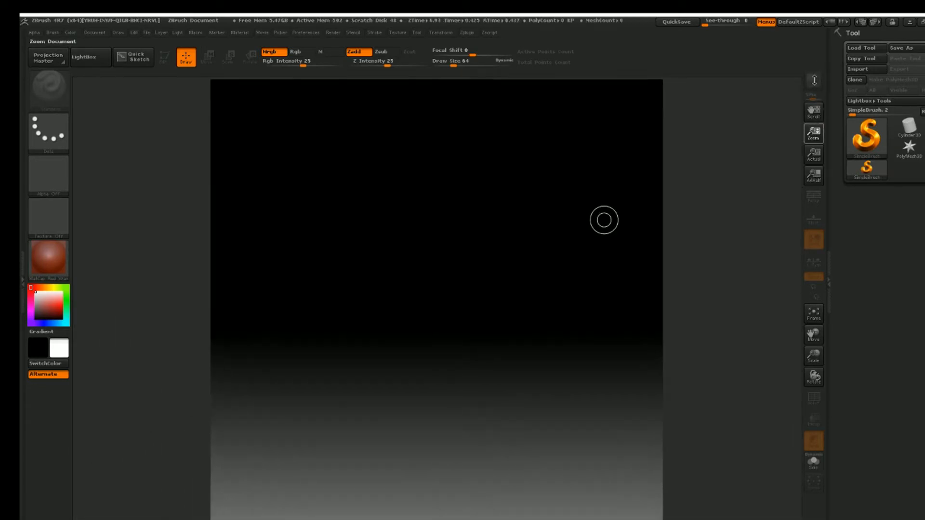
# Step: Start a mesh import and browse on Data (D:) to the Obj folder under Projects, Pavor, Project Folder, Ponytail Palm
pyautogui.click(858, 71)
pyautogui.moveTo(305, 27); pyautogui.dragTo(484, 127)
pyautogui.click(313, 139)
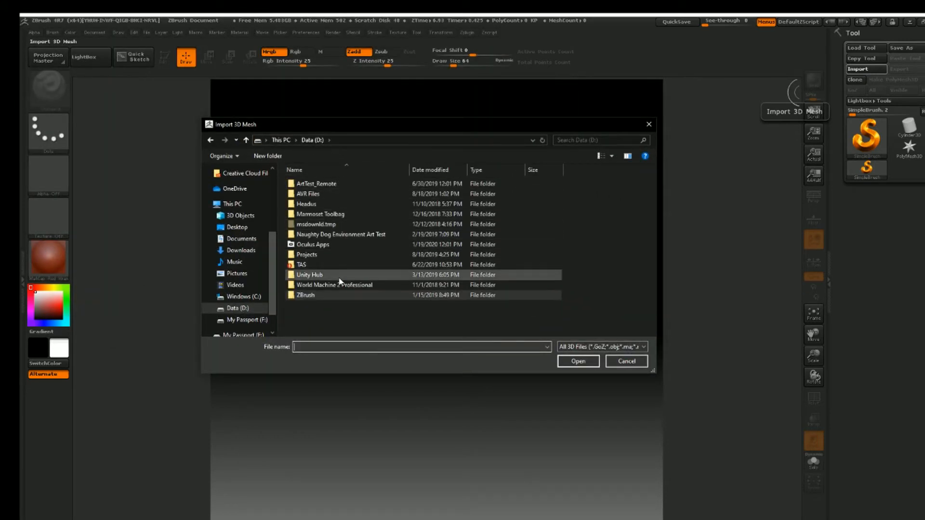
pyautogui.doubleClick(340, 254)
pyautogui.doubleClick(341, 207)
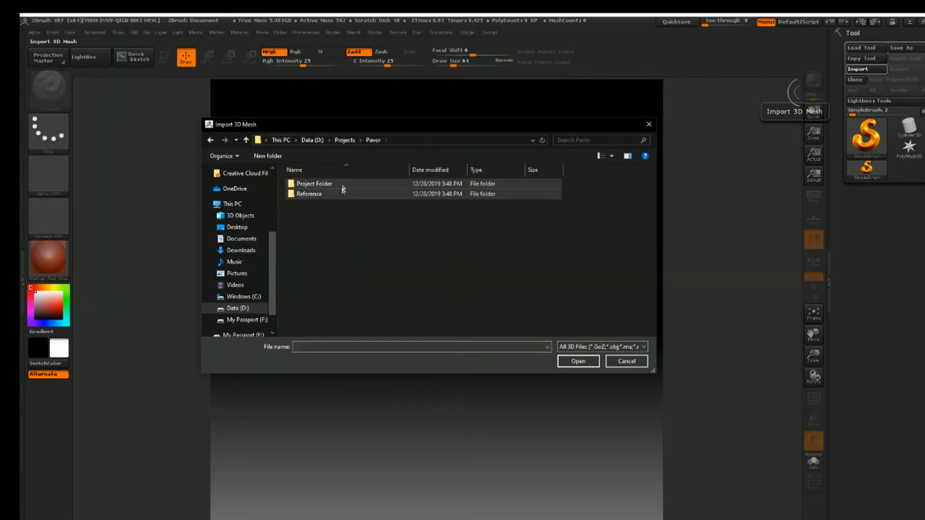
pyautogui.doubleClick(343, 184)
pyautogui.doubleClick(344, 213)
pyautogui.doubleClick(347, 195)
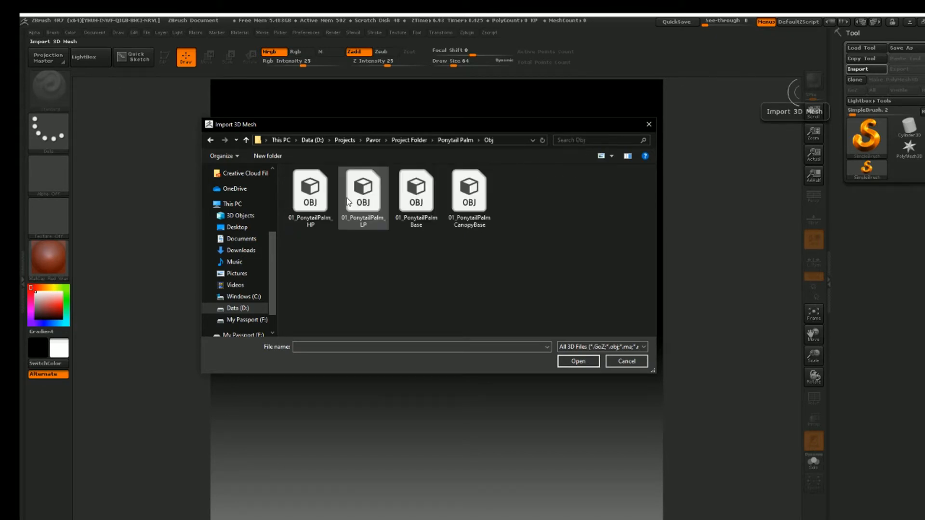
# Step: Import 01_PonytailPalmCanopyBase and draw the canopy mesh onto the canvas
pyautogui.click(478, 227)
pyautogui.click(577, 362)
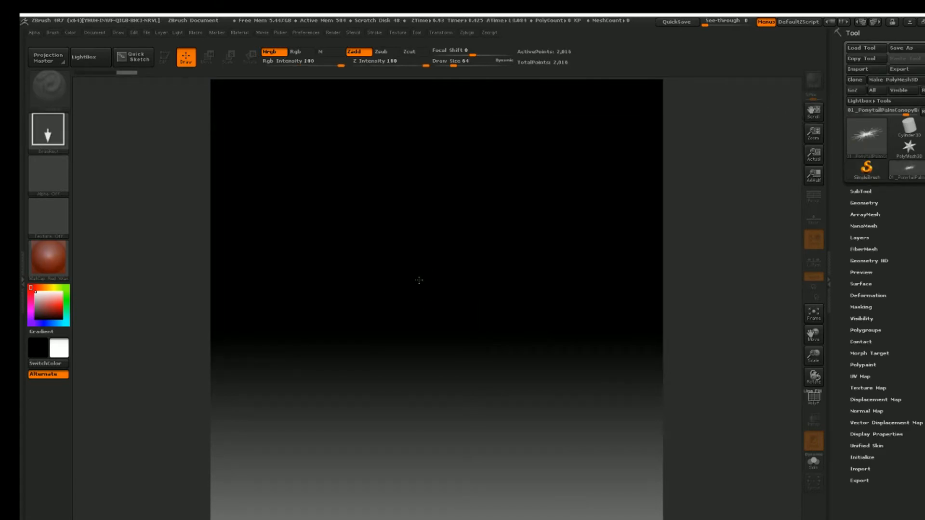
pyautogui.moveTo(460, 300)
pyautogui.mouseDown()
pyautogui.moveTo(438, 388)
pyautogui.moveTo(411, 423)
pyautogui.moveTo(428, 265)
pyautogui.moveTo(410, 477)
pyautogui.moveTo(399, 488)
pyautogui.moveTo(412, 492)
pyautogui.mouseUp()
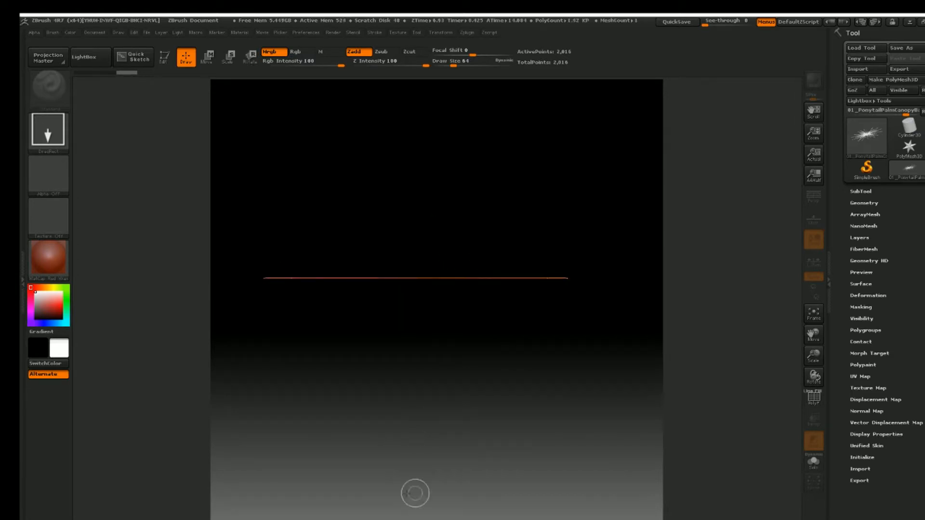
# Step: Switch the imported canopy mesh to Edit mode and inspect its radiating leaves from above and at an angle
pyautogui.click(164, 57)
pyautogui.moveTo(453, 192); pyautogui.dragTo(449, 311)
pyautogui.moveTo(430, 250)
pyautogui.keyDown('ctrl'); pyautogui.mouseDown(button='right')
pyautogui.moveTo(448, 451)
pyautogui.moveTo(516, 159)
pyautogui.mouseUp(button='right'); pyautogui.keyUp('ctrl')
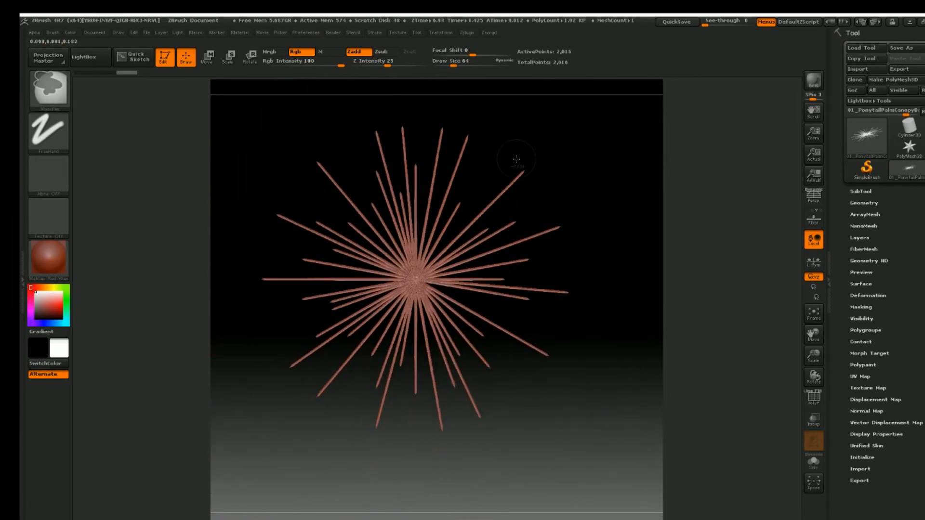
pyautogui.moveTo(572, 188); pyautogui.dragTo(456, 200)
pyautogui.keyDown('ctrl'); pyautogui.moveTo(465, 217); pyautogui.dragTo(482, 173, button='right'); pyautogui.keyUp('ctrl')
pyautogui.moveTo(356, 156); pyautogui.dragTo(376, 144)
pyautogui.moveTo(377, 155)
pyautogui.keyDown('ctrl'); pyautogui.mouseDown(button='right')
pyautogui.moveTo(394, 285)
pyautogui.moveTo(391, 261)
pyautogui.mouseUp(button='right'); pyautogui.keyUp('ctrl')
pyautogui.moveTo(300, 402)
pyautogui.mouseDown()
pyautogui.moveTo(315, 397)
pyautogui.moveTo(310, 373)
pyautogui.moveTo(320, 357)
pyautogui.moveTo(335, 351)
pyautogui.moveTo(268, 385)
pyautogui.mouseUp()
pyautogui.keyDown('ctrl'); pyautogui.moveTo(385, 376); pyautogui.dragTo(479, 137, button='right'); pyautogui.keyUp('ctrl')
pyautogui.keyDown('alt'); pyautogui.moveTo(483, 202); pyautogui.dragTo(523, 159, button='right'); pyautogui.keyUp('alt')
pyautogui.moveTo(522, 223)
pyautogui.keyDown('ctrl'); pyautogui.mouseDown(button='right')
pyautogui.moveTo(524, 206)
pyautogui.moveTo(505, 183)
pyautogui.mouseUp(button='right'); pyautogui.keyUp('ctrl')
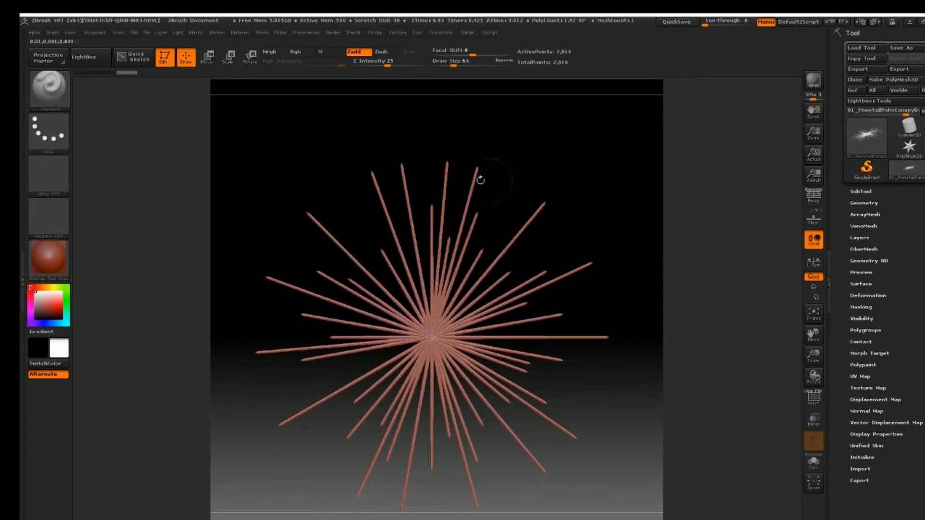
# Step: Assign the MatCap Gray material to the canopy and set the brush stroke to FreeHand
pyautogui.click(68, 258)
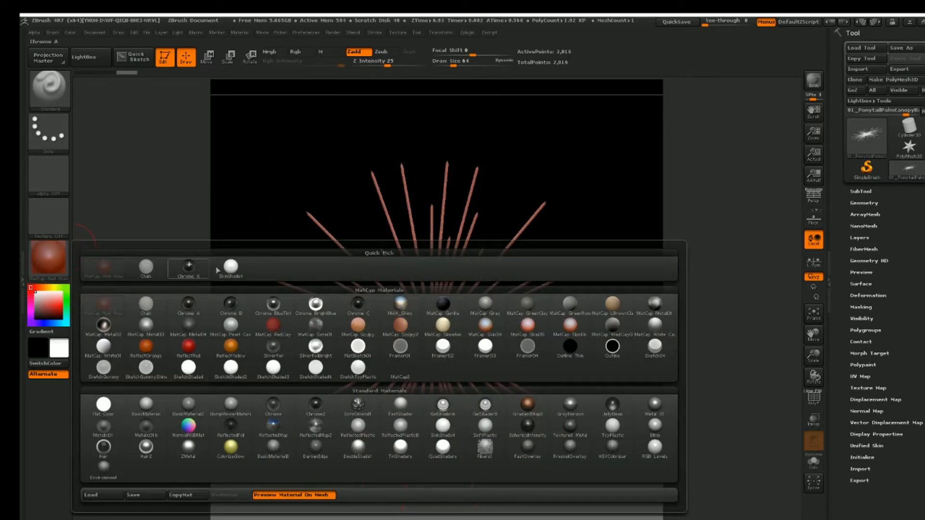
pyautogui.click(485, 304)
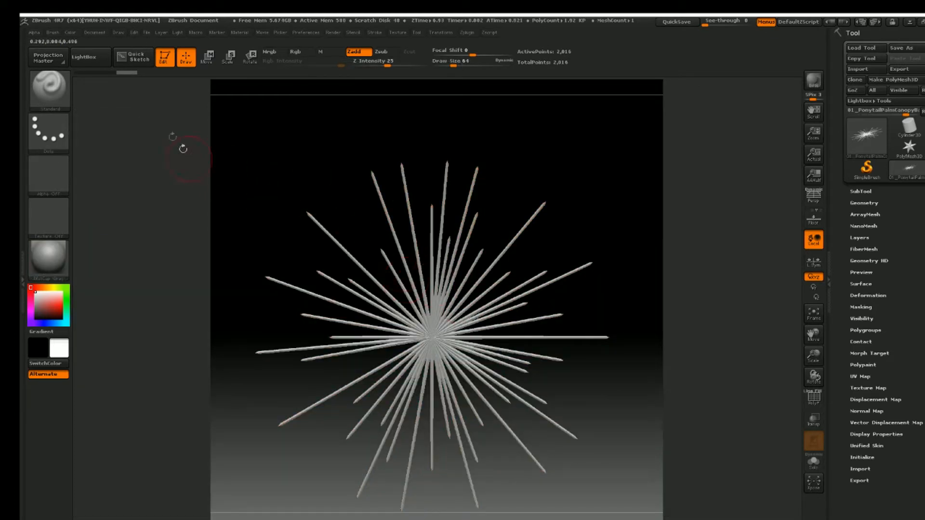
pyautogui.click(48, 131)
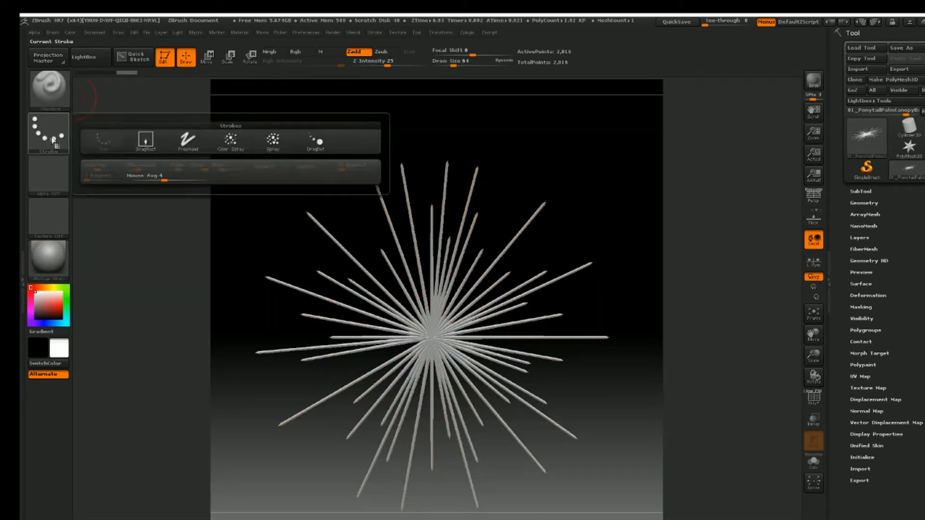
pyautogui.click(188, 140)
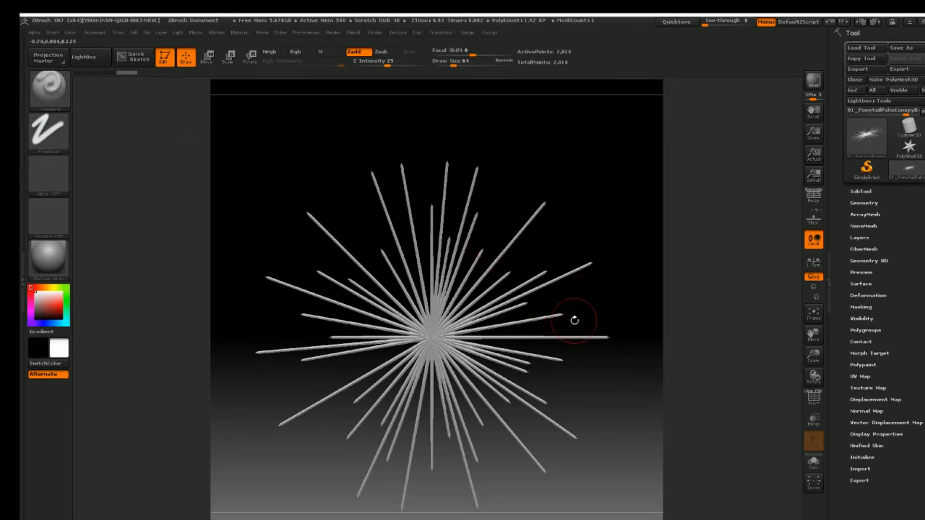
# Step: Subdivide the canopy mesh's geometry up to SDiv level 4 with smoothing on
pyautogui.click(862, 191)
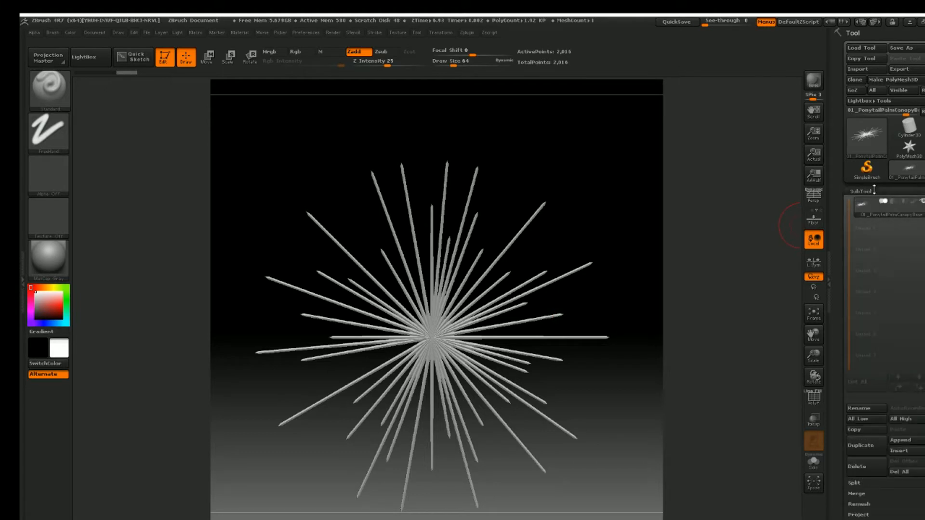
pyautogui.click(874, 191)
pyautogui.click(873, 202)
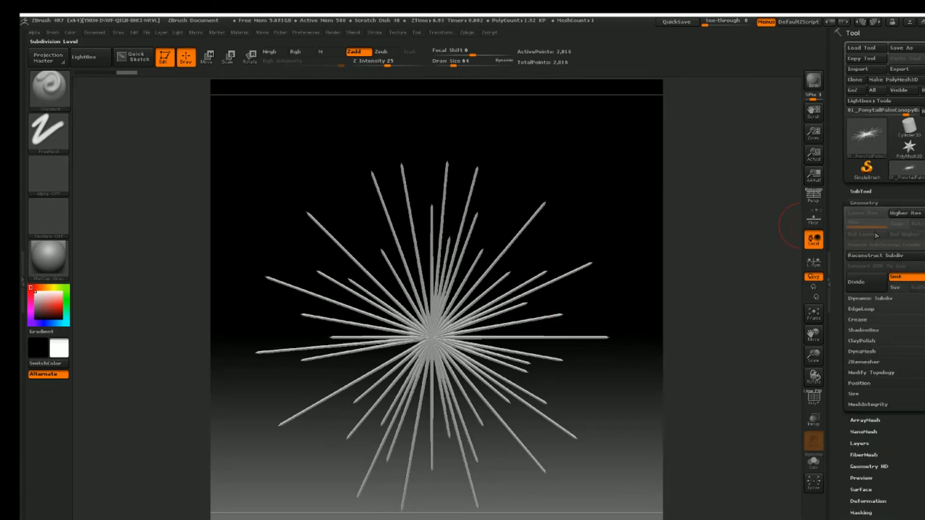
pyautogui.click(873, 288)
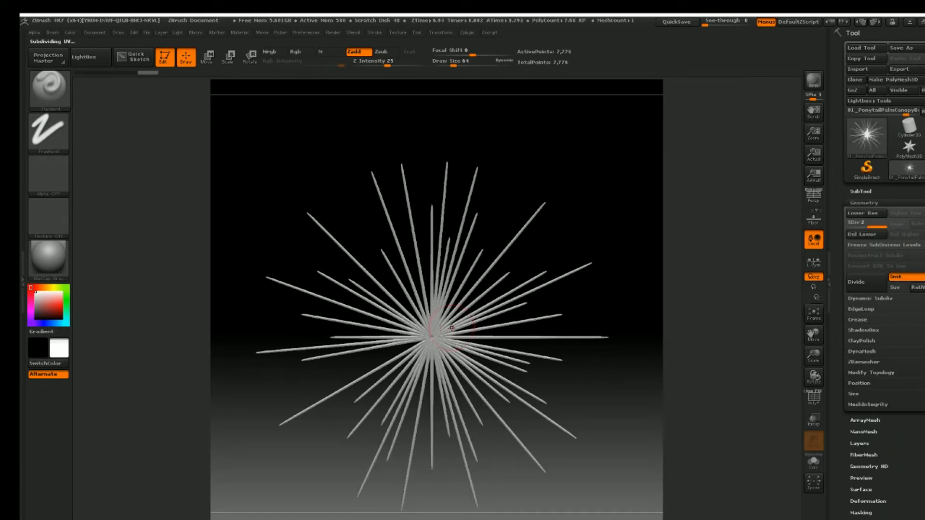
pyautogui.moveTo(444, 359)
pyautogui.keyDown('ctrl'); pyautogui.mouseDown(button='right')
pyautogui.moveTo(478, 396)
pyautogui.moveTo(474, 378)
pyautogui.mouseUp(button='right'); pyautogui.keyUp('ctrl')
pyautogui.click(864, 281)
pyautogui.moveTo(550, 309)
pyautogui.keyDown('ctrl'); pyautogui.mouseDown(button='right')
pyautogui.moveTo(557, 274)
pyautogui.moveTo(541, 350)
pyautogui.mouseUp(button='right'); pyautogui.keyUp('ctrl')
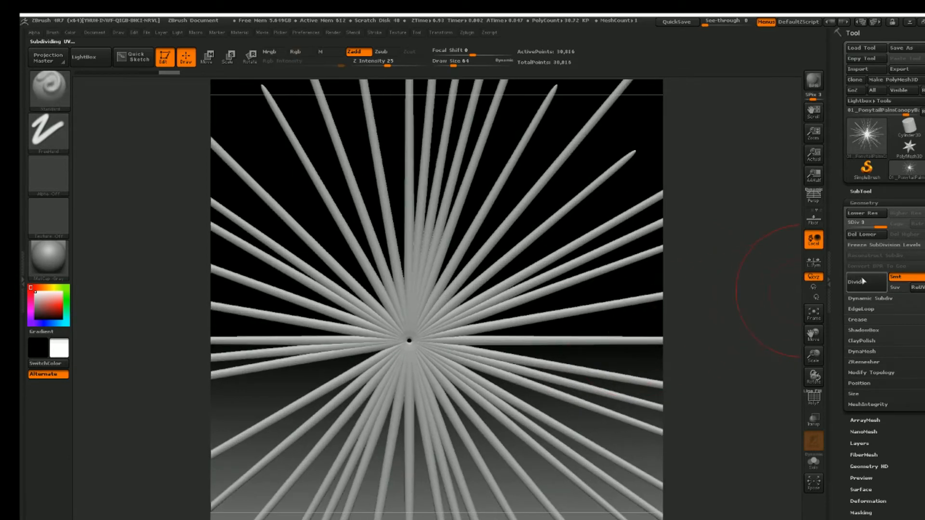
pyautogui.moveTo(542, 357)
pyautogui.keyDown('ctrl'); pyautogui.mouseDown(button='right')
pyautogui.moveTo(544, 283)
pyautogui.moveTo(544, 304)
pyautogui.mouseUp(button='right'); pyautogui.keyUp('ctrl')
# Step: Display the polyframe, try a smoothing stroke on the leaves beside the canopy centre, and undo it
pyautogui.hotkey('shift', 'f')
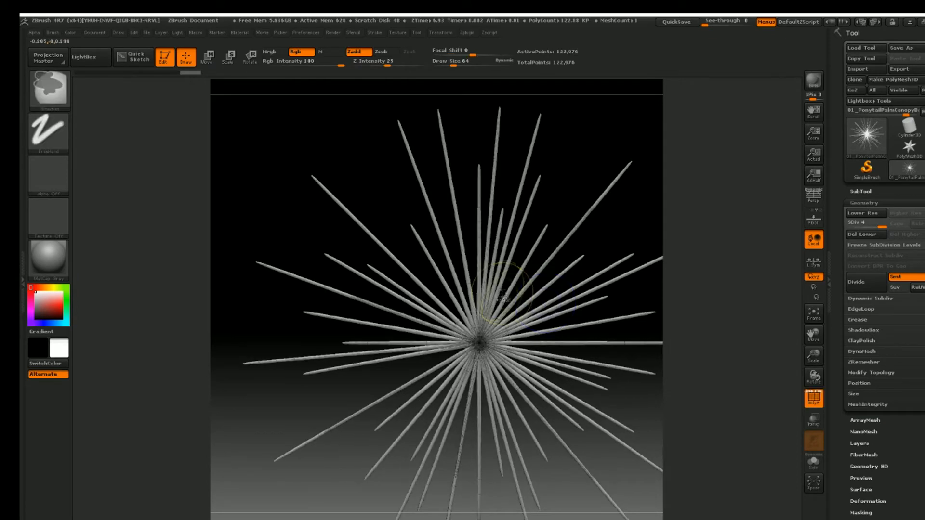
pyautogui.moveTo(500, 265)
pyautogui.keyDown('ctrl'); pyautogui.mouseDown(button='right')
pyautogui.moveTo(498, 397)
pyautogui.moveTo(509, 164)
pyautogui.moveTo(510, 255)
pyautogui.mouseUp(button='right'); pyautogui.keyUp('ctrl')
pyautogui.moveTo(527, 343)
pyautogui.mouseDown()
pyautogui.moveTo(504, 388)
pyautogui.moveTo(453, 383)
pyautogui.moveTo(489, 398)
pyautogui.moveTo(549, 359)
pyautogui.mouseUp()
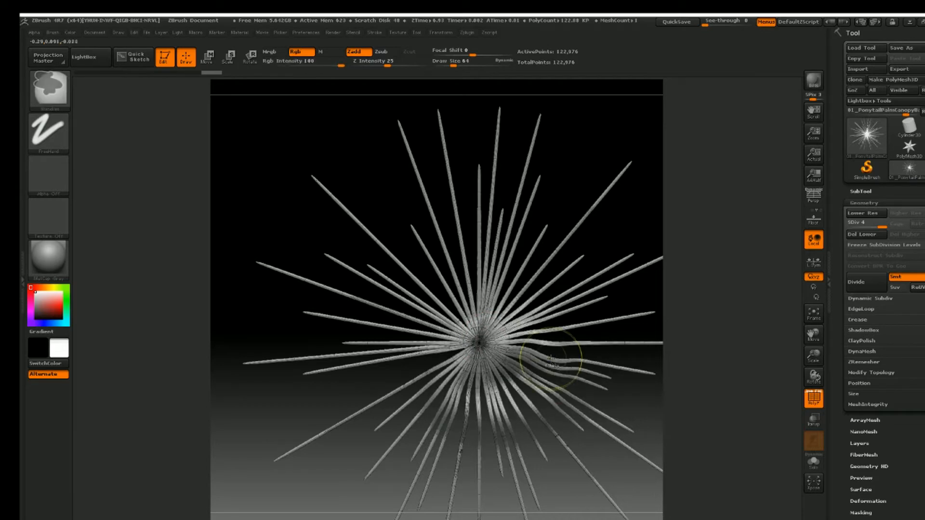
pyautogui.hotkey('ctrl', 'z')
pyautogui.keyDown('ctrl'); pyautogui.moveTo(536, 362); pyautogui.dragTo(522, 428, button='right'); pyautogui.keyUp('ctrl')
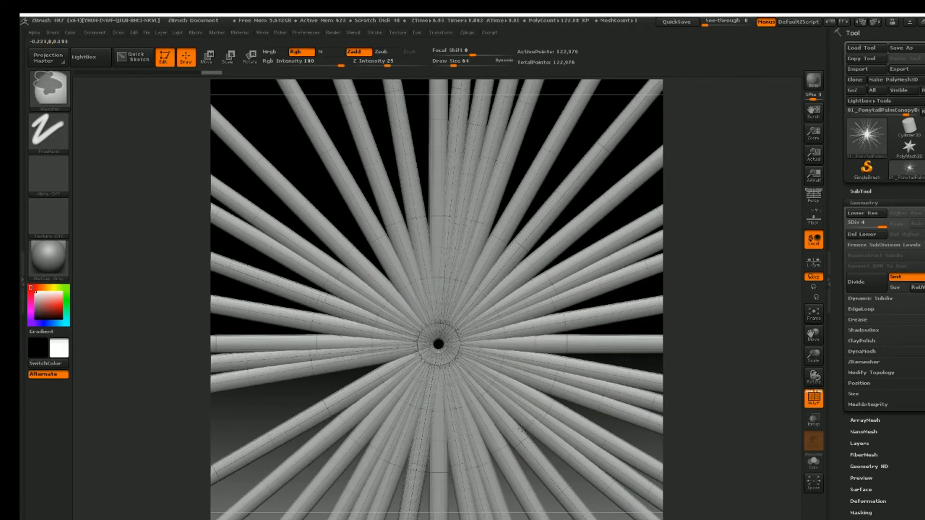
# Step: Try ClayTubes strokes at draw size 10 on the leaves above the centre, hide the polyframe, and undo the strokes
pyautogui.press('b')
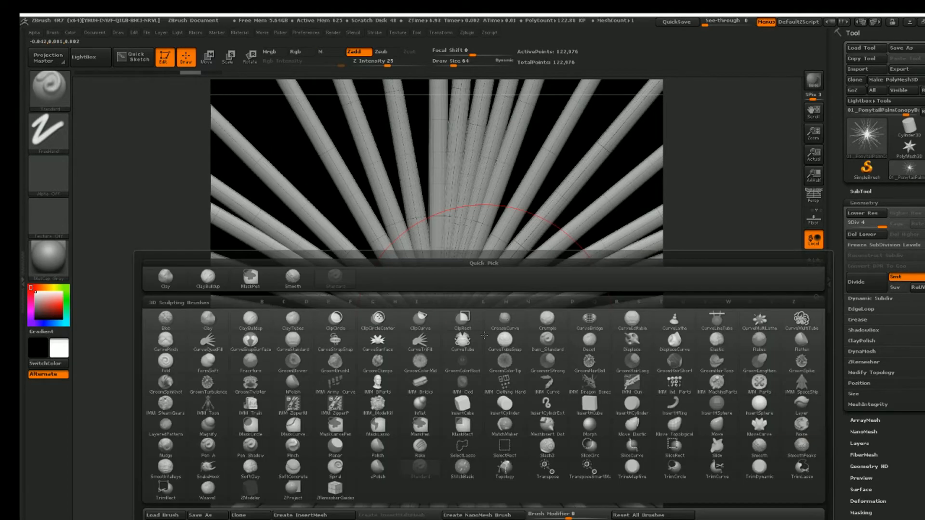
pyautogui.press('c')
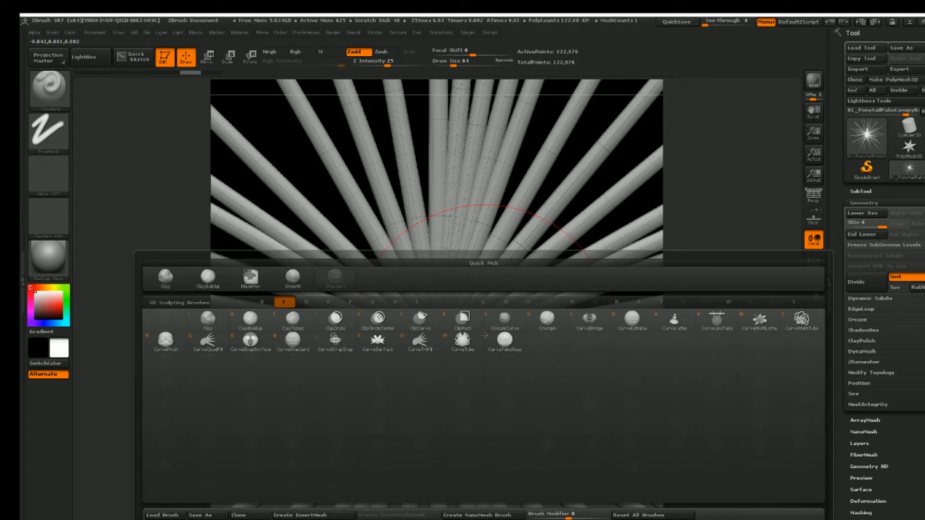
pyautogui.press('t')
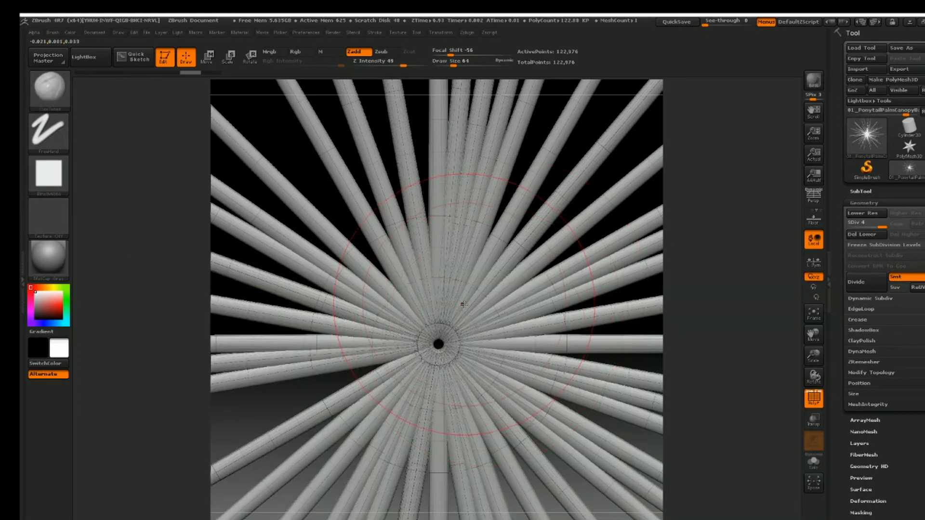
pyautogui.press('[')
pyautogui.moveTo(425, 263)
pyautogui.mouseDown()
pyautogui.moveTo(411, 212)
pyautogui.moveTo(422, 193)
pyautogui.mouseUp()
pyautogui.moveTo(401, 162); pyautogui.dragTo(399, 96)
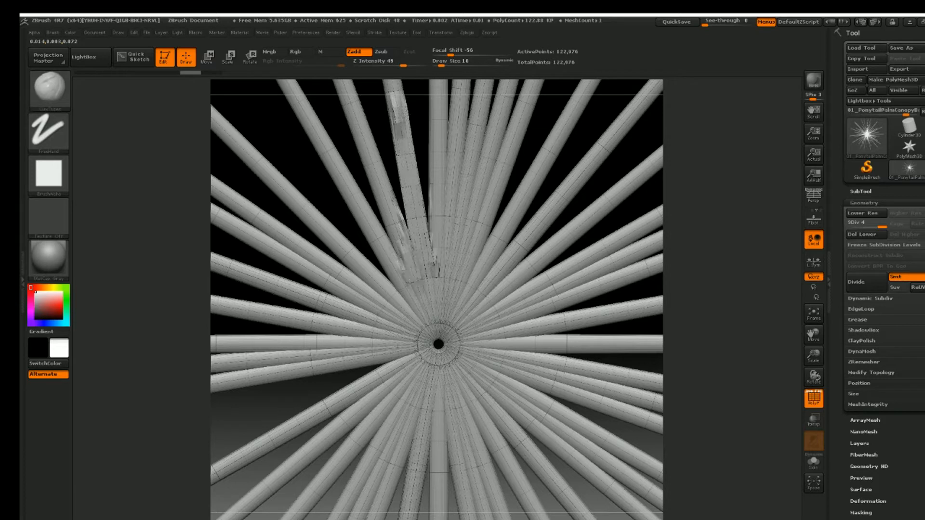
pyautogui.moveTo(417, 315); pyautogui.dragTo(380, 262)
pyautogui.hotkey('shift', 'f')
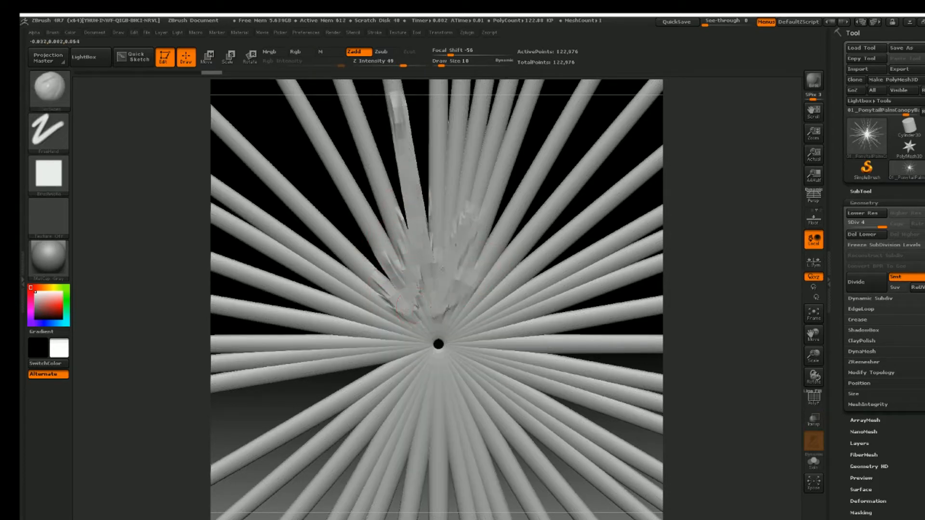
pyautogui.press('shift')
pyautogui.hotkey('ctrl', 'z')
pyautogui.hotkey('ctrl', 'z')
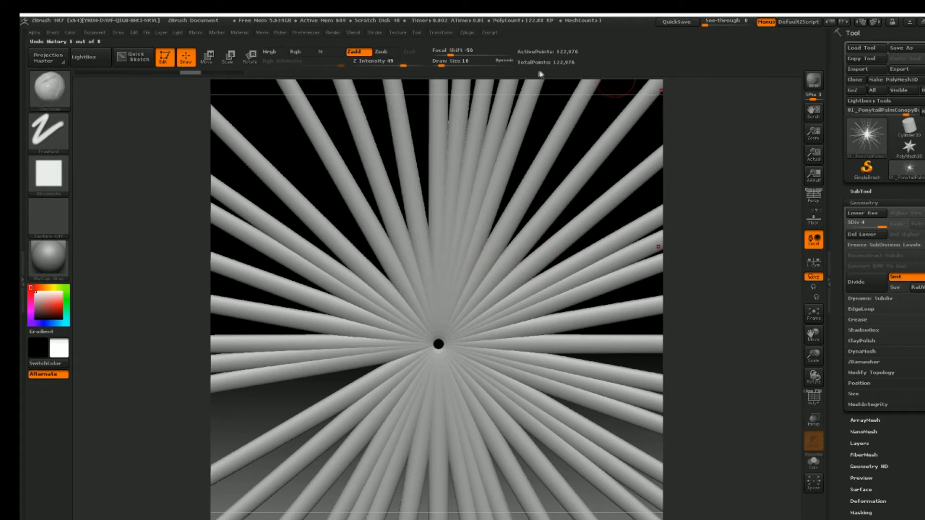
# Step: Subdivide the canopy mesh two more times to SDiv level 6 and check the whole leaf cluster
pyautogui.click(857, 285)
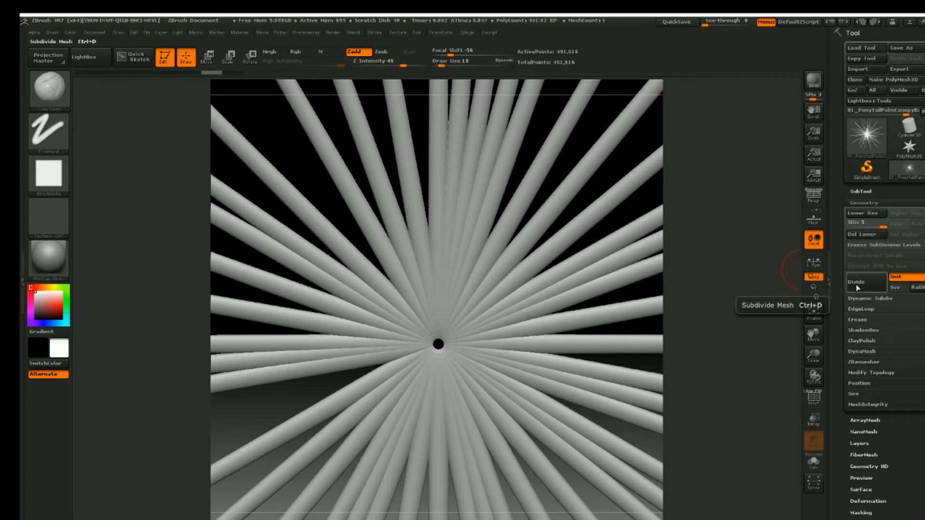
pyautogui.click(857, 288)
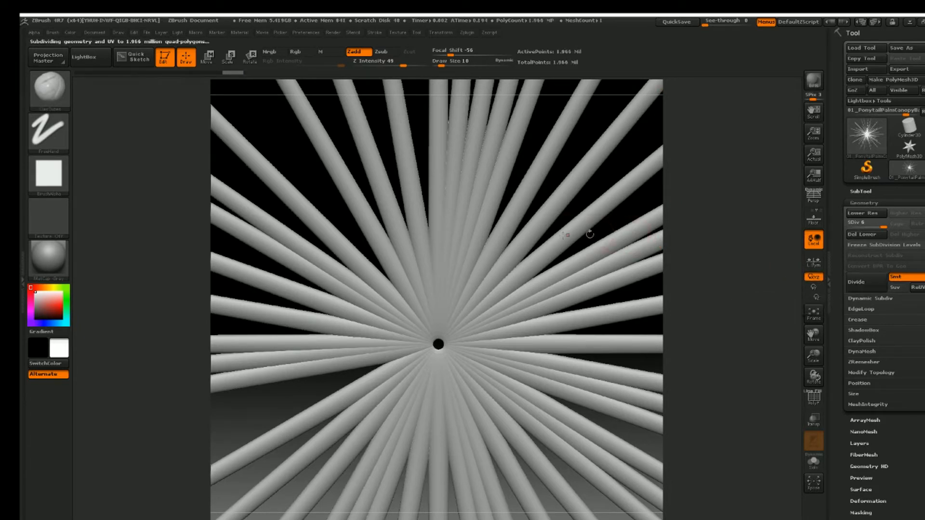
pyautogui.moveTo(476, 218)
pyautogui.mouseDown()
pyautogui.moveTo(412, 274)
pyautogui.moveTo(410, 337)
pyautogui.moveTo(439, 343)
pyautogui.moveTo(415, 362)
pyautogui.mouseUp()
pyautogui.moveTo(490, 330); pyautogui.dragTo(427, 328)
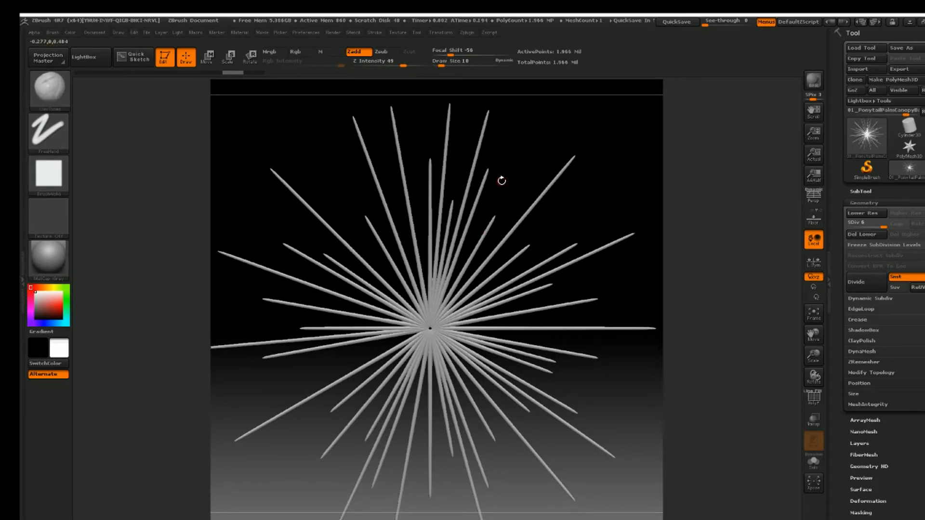
pyautogui.moveTo(331, 254); pyautogui.dragTo(376, 259)
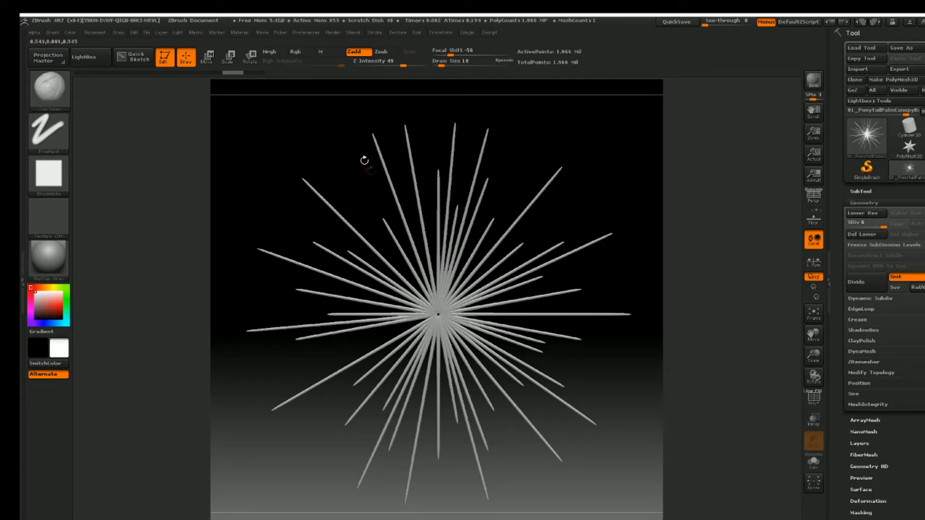
pyautogui.moveTo(376, 215)
pyautogui.mouseDown()
pyautogui.moveTo(357, 188)
pyautogui.moveTo(380, 226)
pyautogui.mouseUp()
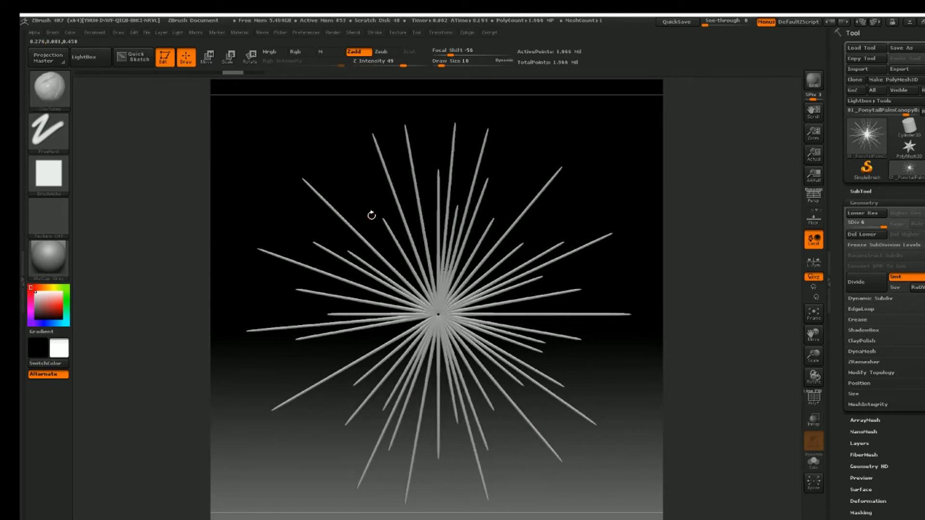
# Step: Select the Move brush with a FreeHand stroke and set its draw size to 109
pyautogui.press('b')
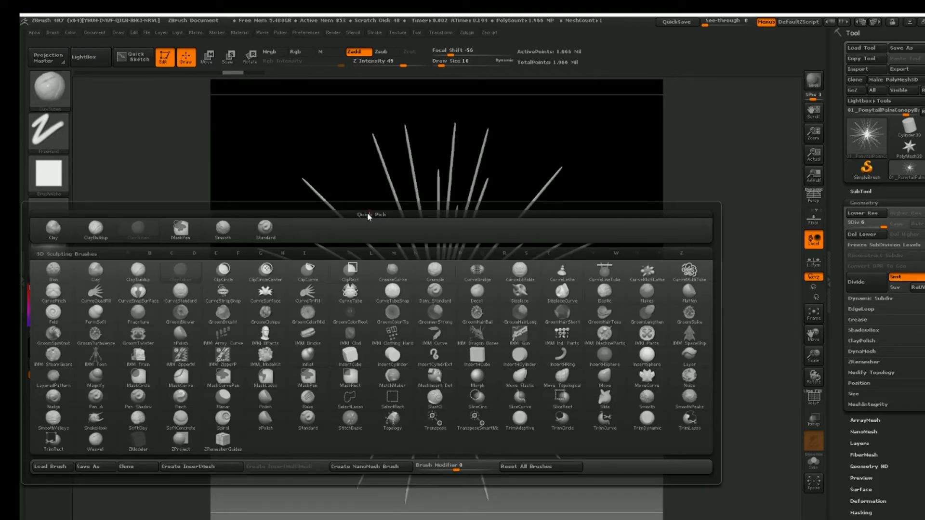
pyautogui.press('m')
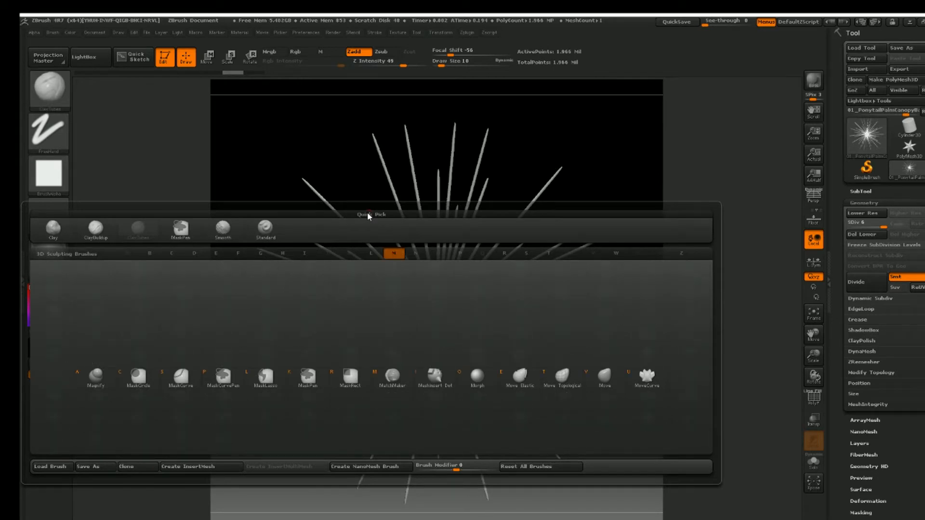
pyautogui.press('v')
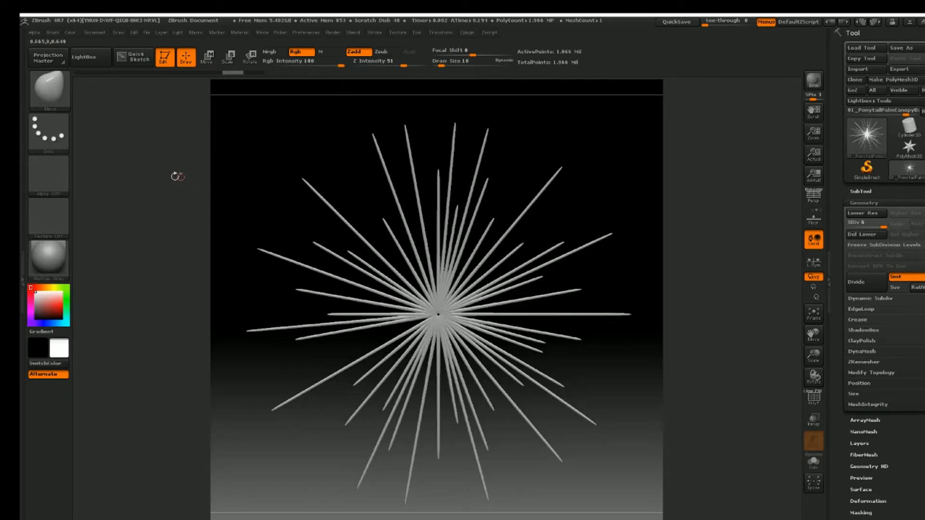
pyautogui.click(63, 146)
pyautogui.click(183, 146)
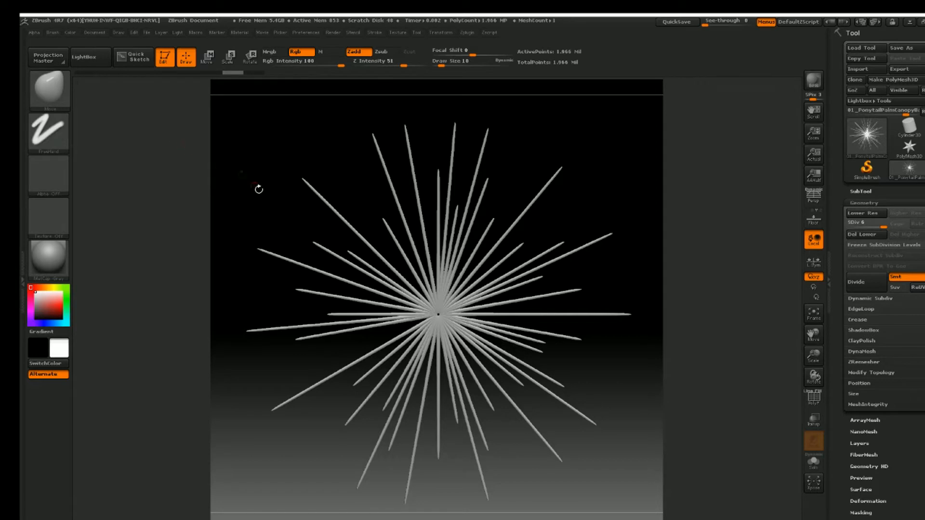
pyautogui.press('space')
# Step: Bend the upper-left and left leaves of the canopy into wavy curves with the Move brush, smoothing out the sharp kinks
pyautogui.moveTo(330, 231); pyautogui.dragTo(347, 232)
pyautogui.moveTo(315, 190)
pyautogui.mouseDown()
pyautogui.moveTo(317, 182)
pyautogui.moveTo(358, 225)
pyautogui.moveTo(368, 217)
pyautogui.moveTo(340, 198)
pyautogui.mouseUp()
pyautogui.press('shift')
pyautogui.press('shift')
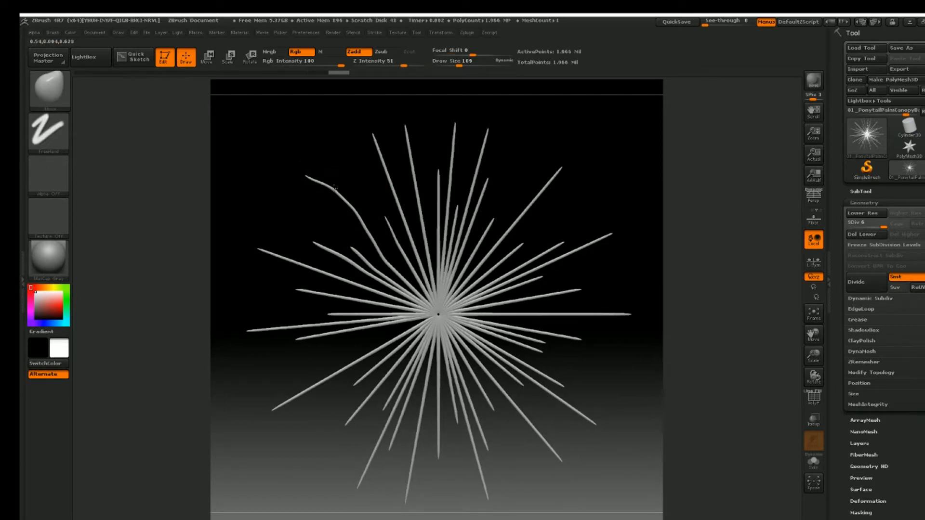
pyautogui.moveTo(326, 262); pyautogui.dragTo(328, 246)
pyautogui.moveTo(357, 273)
pyautogui.mouseDown()
pyautogui.moveTo(363, 279)
pyautogui.moveTo(374, 260)
pyautogui.mouseUp()
pyautogui.moveTo(283, 257)
pyautogui.mouseDown()
pyautogui.moveTo(320, 257)
pyautogui.moveTo(346, 273)
pyautogui.moveTo(304, 288)
pyautogui.moveTo(358, 295)
pyautogui.mouseUp()
pyautogui.moveTo(365, 301); pyautogui.dragTo(382, 296)
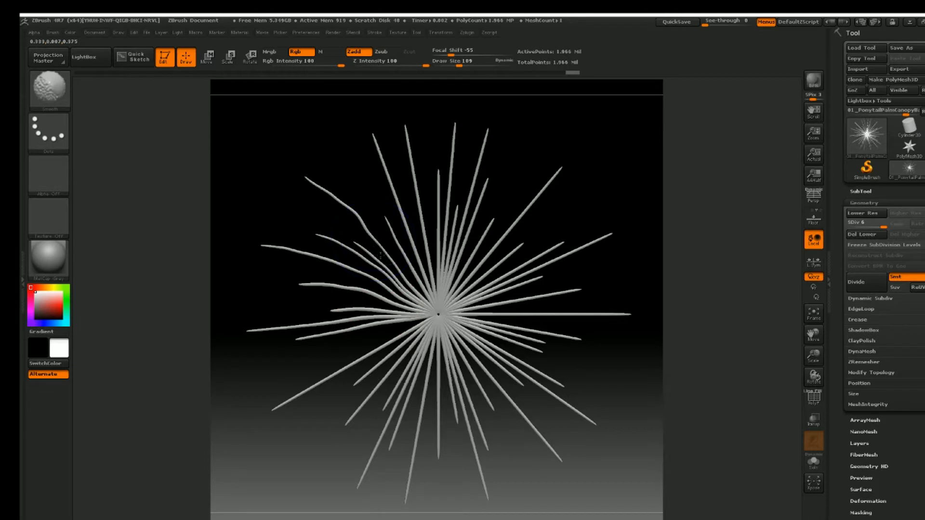
pyautogui.moveTo(386, 282); pyautogui.dragTo(396, 278)
pyautogui.moveTo(376, 214); pyautogui.dragTo(373, 210)
# Step: Curve the canopy's lower-left and topmost leaves into irregular waves with Move brush strokes
pyautogui.moveTo(332, 336)
pyautogui.mouseDown()
pyautogui.moveTo(333, 325)
pyautogui.moveTo(295, 319)
pyautogui.moveTo(260, 325)
pyautogui.moveTo(339, 325)
pyautogui.moveTo(357, 315)
pyautogui.mouseUp()
pyautogui.moveTo(367, 310)
pyautogui.mouseDown()
pyautogui.moveTo(410, 314)
pyautogui.moveTo(430, 287)
pyautogui.moveTo(407, 243)
pyautogui.mouseUp()
pyautogui.moveTo(409, 232); pyautogui.dragTo(393, 196)
pyautogui.moveTo(396, 196); pyautogui.dragTo(393, 192)
pyautogui.moveTo(411, 356)
pyautogui.mouseDown()
pyautogui.moveTo(350, 356)
pyautogui.moveTo(329, 375)
pyautogui.mouseUp()
pyautogui.moveTo(322, 387)
pyautogui.mouseDown()
pyautogui.moveTo(297, 392)
pyautogui.moveTo(369, 329)
pyautogui.mouseUp()
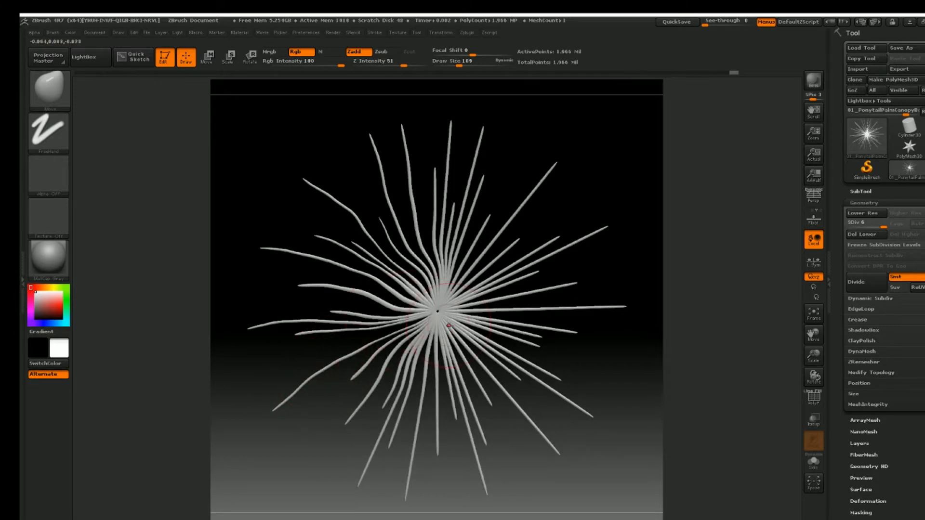
pyautogui.moveTo(455, 290)
pyautogui.mouseDown()
pyautogui.moveTo(468, 254)
pyautogui.moveTo(449, 215)
pyautogui.mouseUp()
pyautogui.moveTo(442, 176)
pyautogui.mouseDown()
pyautogui.moveTo(442, 162)
pyautogui.moveTo(460, 181)
pyautogui.moveTo(460, 170)
pyautogui.mouseUp()
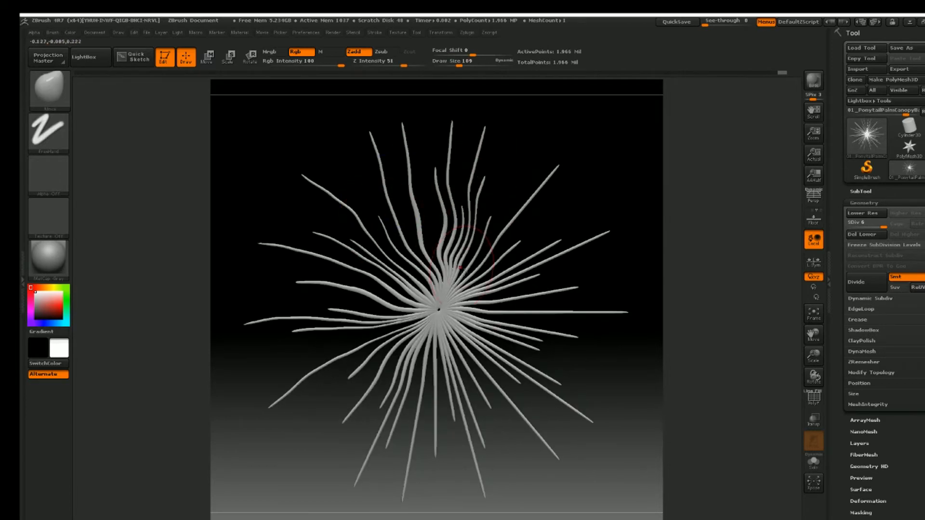
# Step: Undo the Move brush bends on the palm canopy branches until all of them are back to their straight shape
pyautogui.moveTo(452, 380)
pyautogui.mouseDown()
pyautogui.moveTo(466, 366)
pyautogui.moveTo(478, 374)
pyautogui.mouseUp()
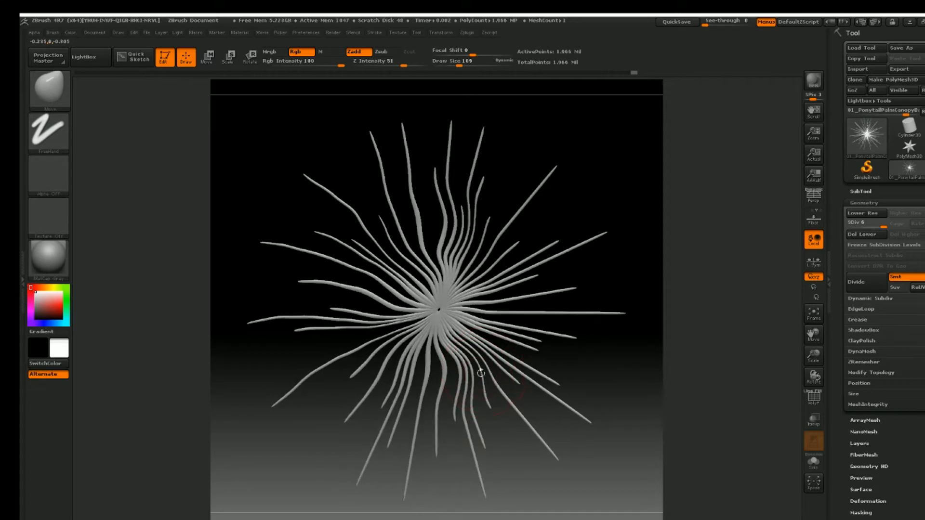
pyautogui.hotkey('ctrl', 'z')
pyautogui.hotkey('ctrl', 'z')
pyautogui.hotkey('ctrl', 'z')
pyautogui.hotkey('ctrl', 'z')
pyautogui.hotkey('ctrl', 'z')
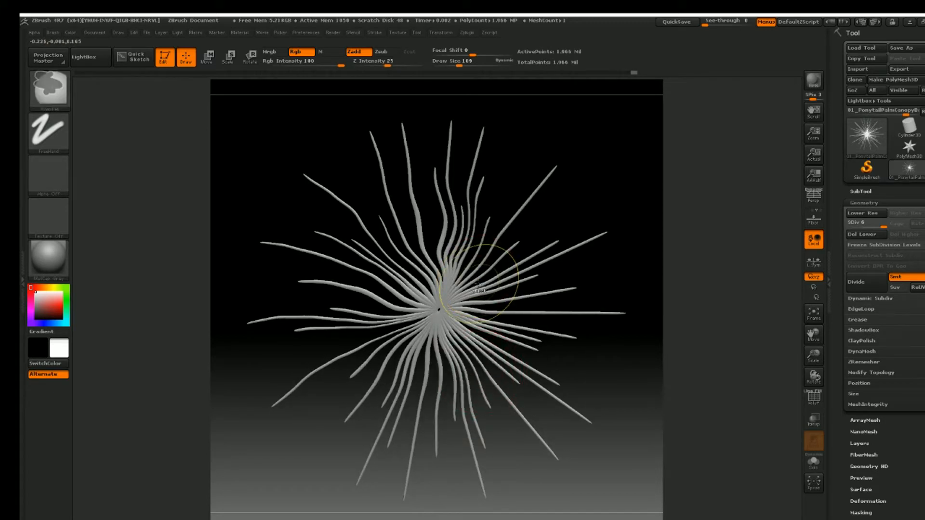
pyautogui.hotkey('ctrl', 'z')
pyautogui.hotkey('ctrl', 'z')
pyautogui.hotkey('ctrl', 'z')
pyautogui.hotkey('ctrl', 'z')
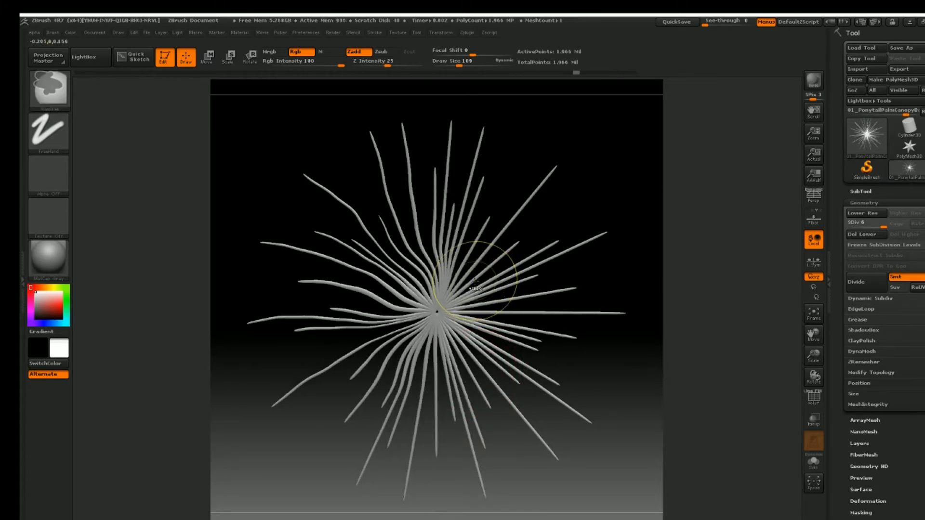
pyautogui.hotkey('ctrl', 'z')
pyautogui.hotkey('ctrl', 'z')
pyautogui.hotkey('ctrl', 'z')
pyautogui.hotkey('ctrl', 'z')
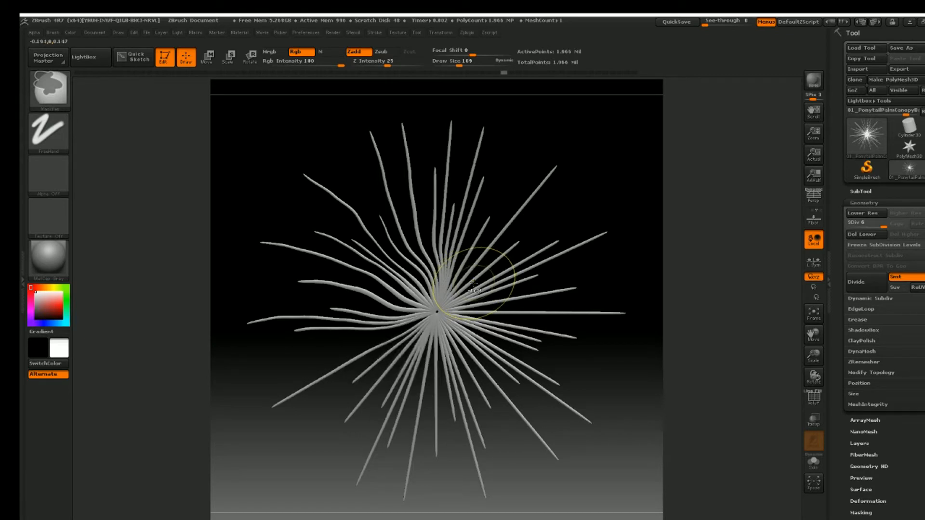
pyautogui.hotkey('ctrl', 'z')
pyautogui.hotkey('ctrl', 'z')
pyautogui.hotkey('ctrl', 'z')
pyautogui.hotkey('ctrl', 'z')
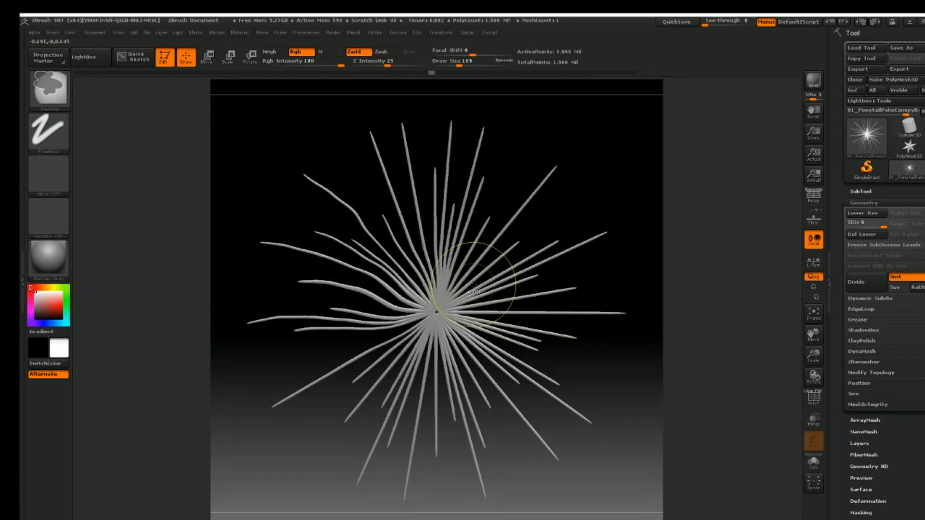
pyautogui.hotkey('ctrl', 'z')
pyautogui.hotkey('ctrl', 'z')
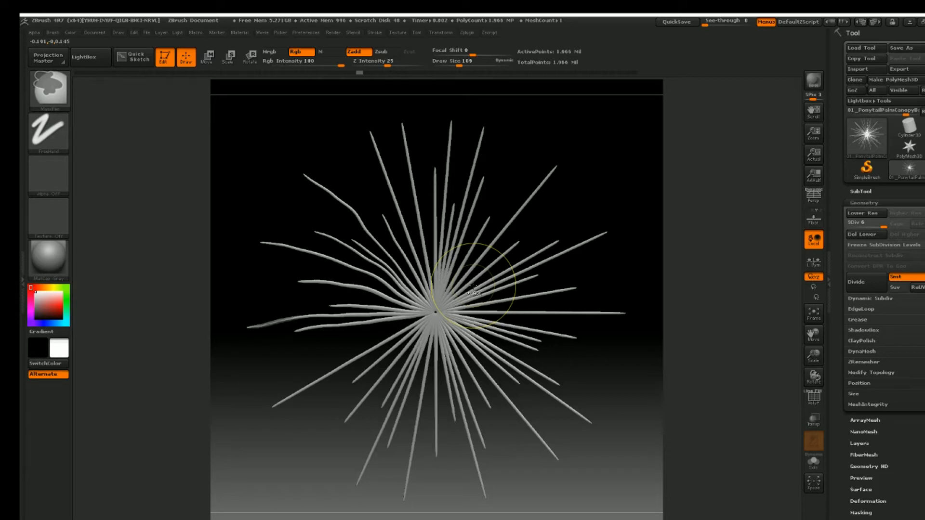
pyautogui.hotkey('ctrl', 'z')
pyautogui.hotkey('ctrl', 'z')
pyautogui.hotkey('ctrl', 'z')
pyautogui.hotkey('ctrl', 'z')
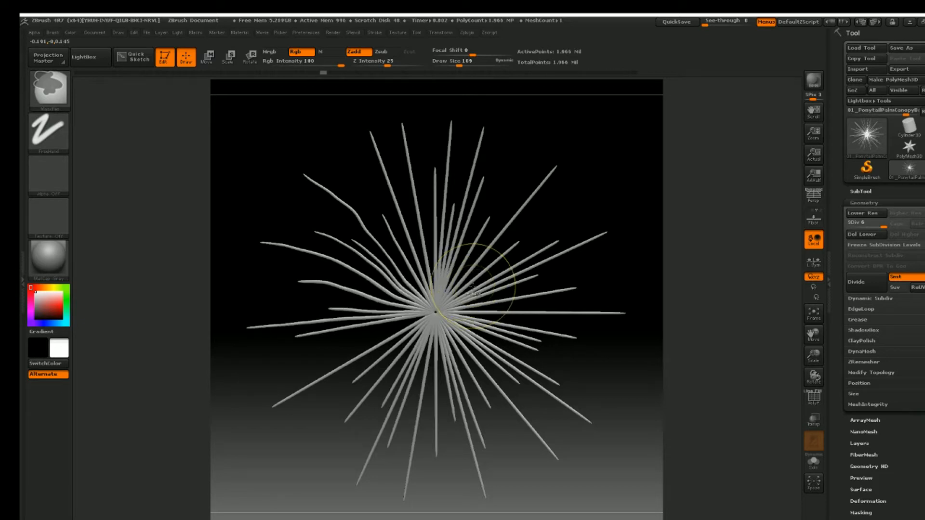
pyautogui.hotkey('ctrl', 'z')
pyautogui.hotkey('ctrl', 'z')
pyautogui.hotkey('ctrl', 'z')
pyautogui.hotkey('ctrl', 'z')
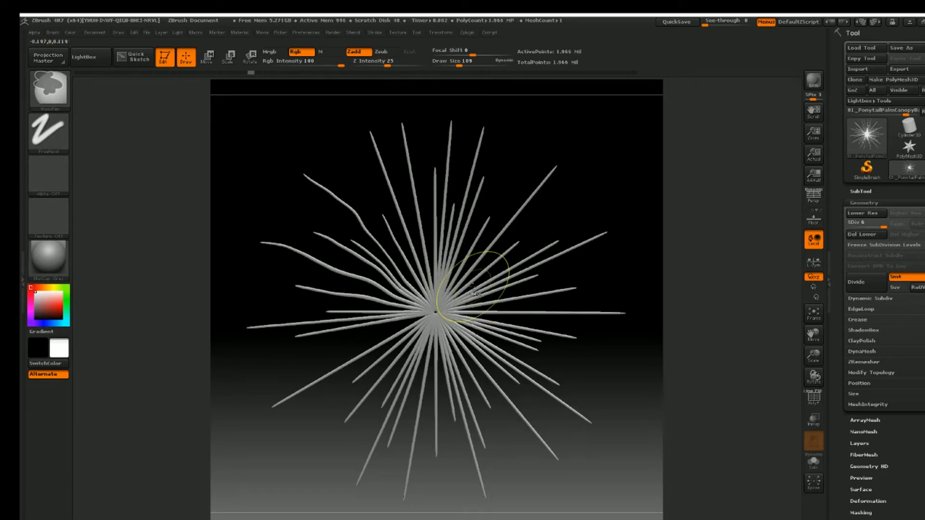
pyautogui.hotkey('ctrl', 'z')
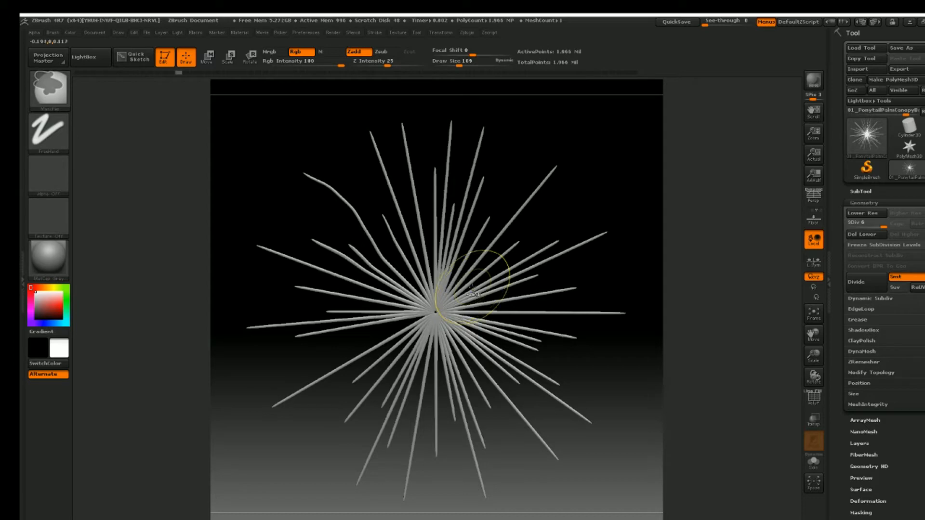
pyautogui.hotkey('ctrl', 'z')
pyautogui.hotkey('ctrl', 'z')
pyautogui.hotkey('ctrl', 'z')
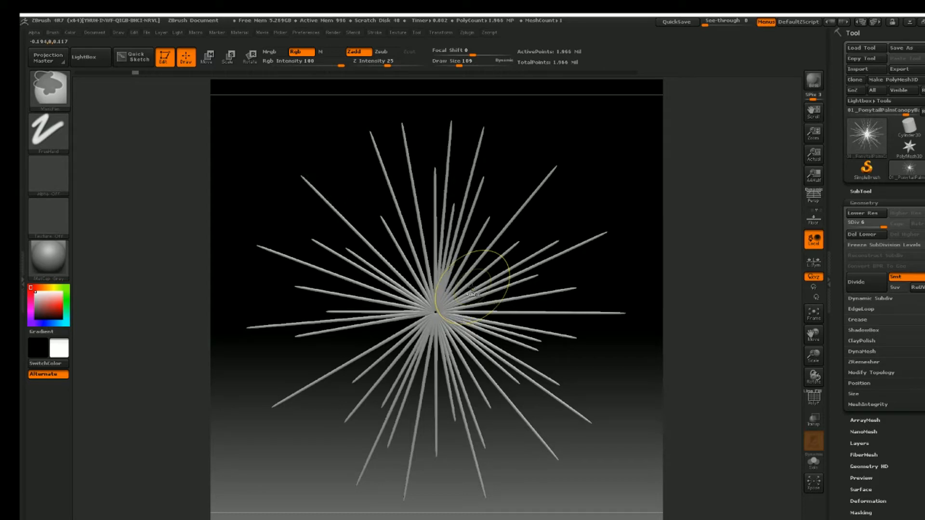
pyautogui.hotkey('ctrl', 'z')
# Step: Switch to the Move Topological brush and set its stroke type to FreeHand
pyautogui.press('b')
pyautogui.press('m')
pyautogui.press('v')
pyautogui.press('b')
pyautogui.press('m')
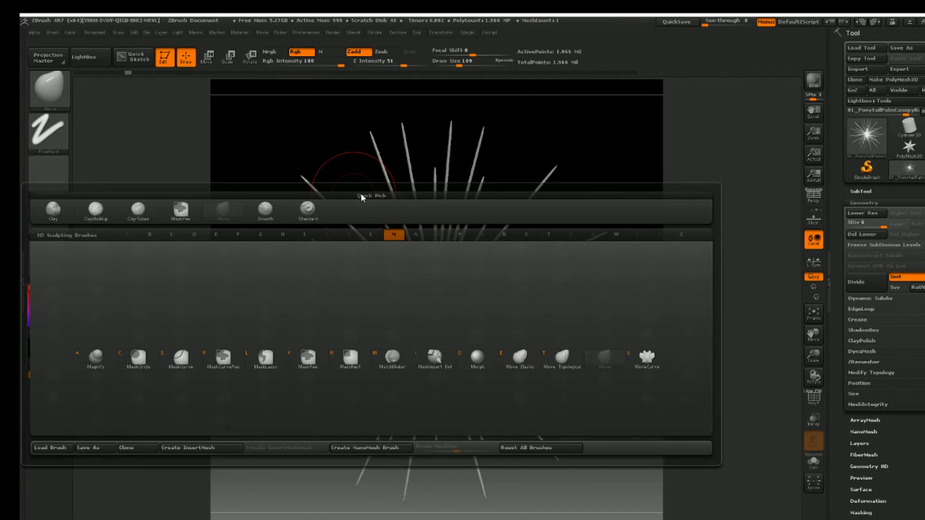
pyautogui.press('t')
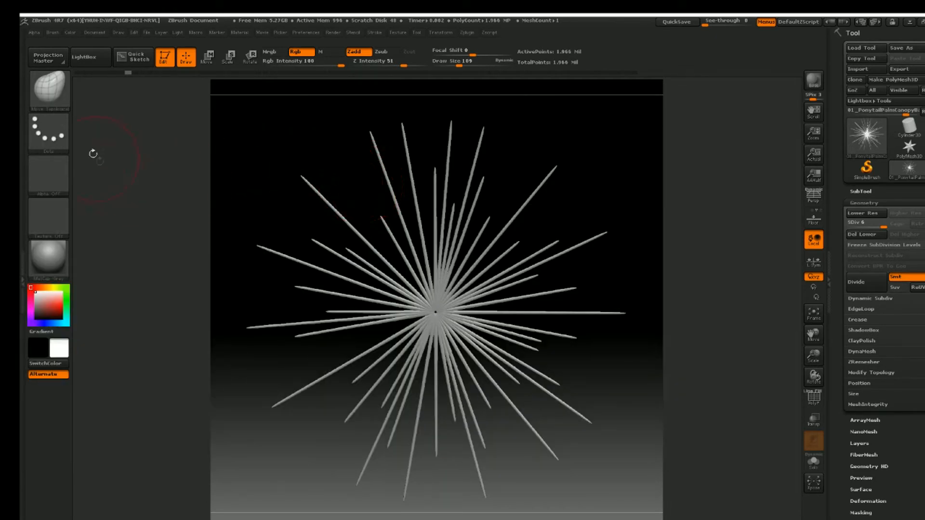
pyautogui.click(62, 134)
pyautogui.click(186, 140)
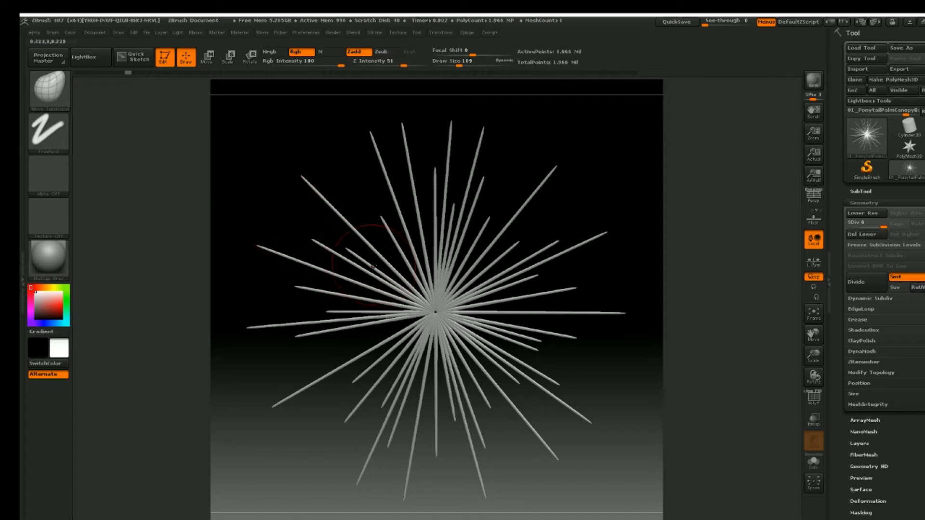
# Step: Bend the tip of the short upper-left branch with the Move Topological brush, accepting removal of the newer undo history entries
pyautogui.moveTo(378, 247)
pyautogui.mouseDown()
pyautogui.moveTo(365, 234)
pyautogui.moveTo(376, 222)
pyautogui.mouseUp()
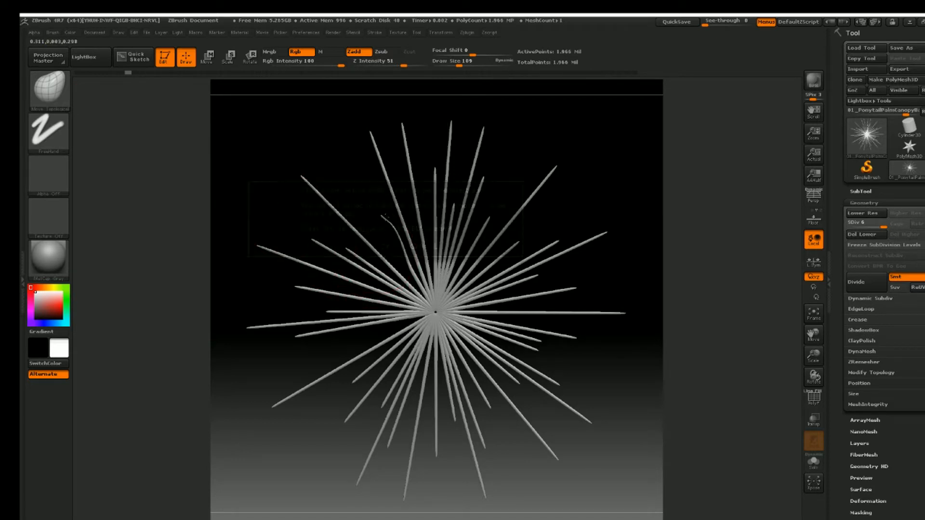
pyautogui.click(385, 216)
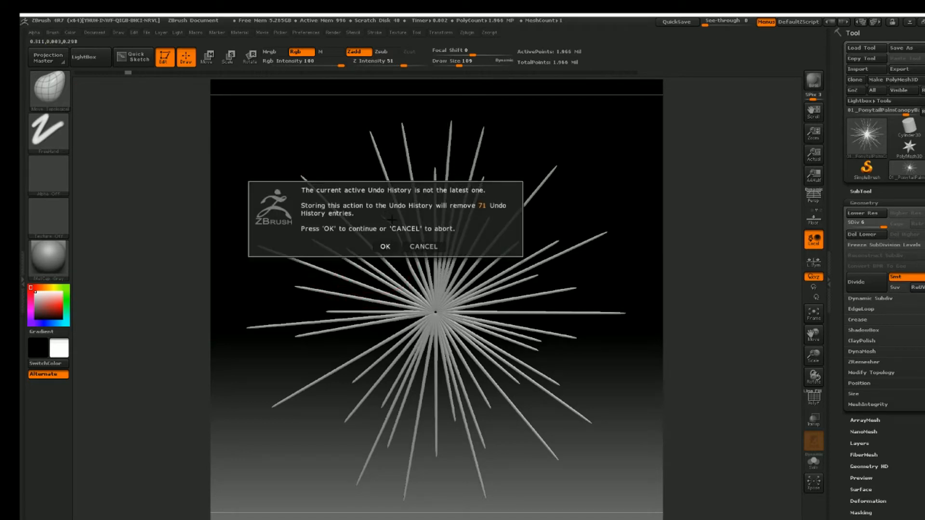
pyautogui.click(385, 246)
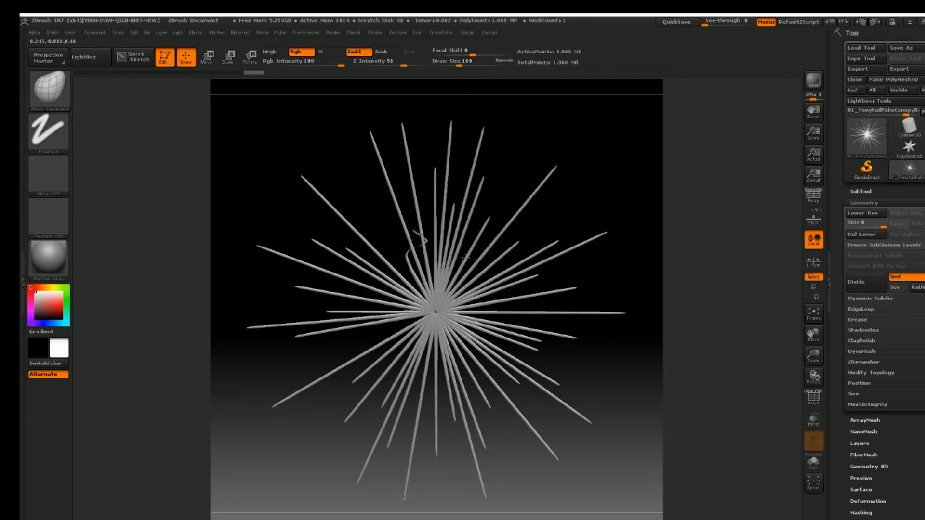
# Step: Try to bend the two long upper-left branches into wavy S-curves with the Move Topological brush
pyautogui.keyDown('ctrl'); pyautogui.moveTo(388, 220); pyautogui.dragTo(447, 271, button='right'); pyautogui.keyUp('ctrl')
pyautogui.moveTo(471, 247)
pyautogui.mouseDown()
pyautogui.moveTo(394, 256)
pyautogui.moveTo(334, 288)
pyautogui.moveTo(416, 208)
pyautogui.mouseUp()
pyautogui.keyDown('alt'); pyautogui.moveTo(385, 159); pyautogui.dragTo(413, 348, button='right'); pyautogui.keyUp('alt')
pyautogui.moveTo(424, 220)
pyautogui.mouseDown()
pyautogui.moveTo(410, 215)
pyautogui.moveTo(363, 248)
pyautogui.moveTo(378, 172)
pyautogui.mouseUp()
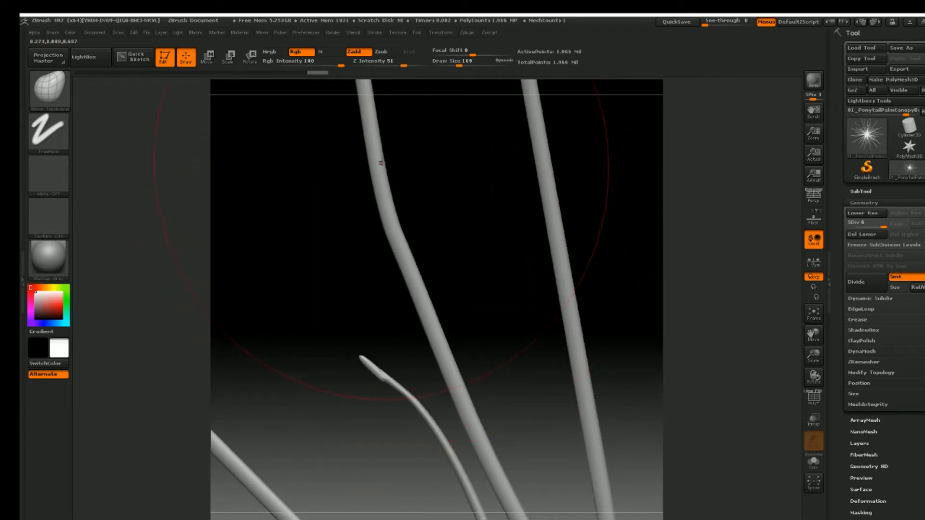
pyautogui.moveTo(378, 126)
pyautogui.mouseDown()
pyautogui.moveTo(448, 143)
pyautogui.moveTo(490, 207)
pyautogui.mouseUp()
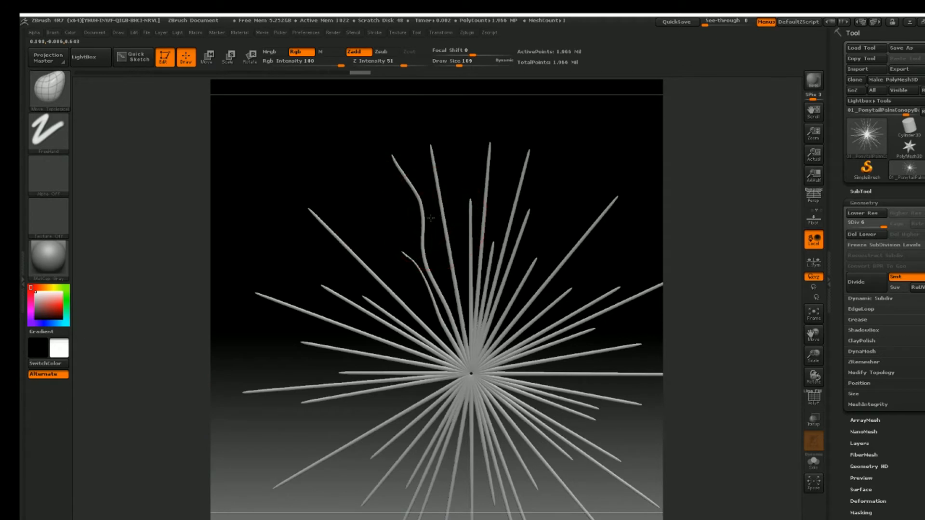
pyautogui.keyDown('alt'); pyautogui.moveTo(430, 218); pyautogui.dragTo(389, 172); pyautogui.keyUp('alt')
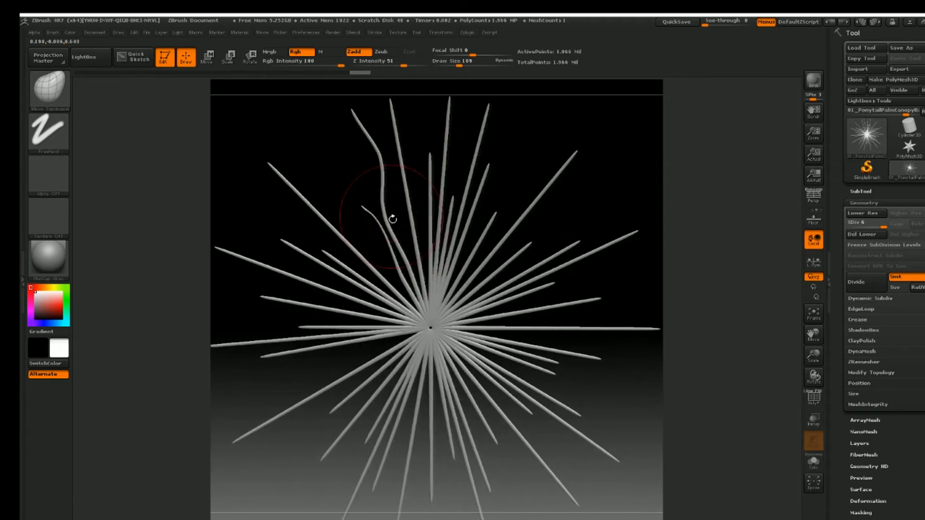
pyautogui.moveTo(389, 241); pyautogui.dragTo(421, 208)
pyautogui.moveTo(409, 157)
pyautogui.mouseDown()
pyautogui.moveTo(416, 157)
pyautogui.moveTo(401, 155)
pyautogui.moveTo(407, 141)
pyautogui.mouseUp()
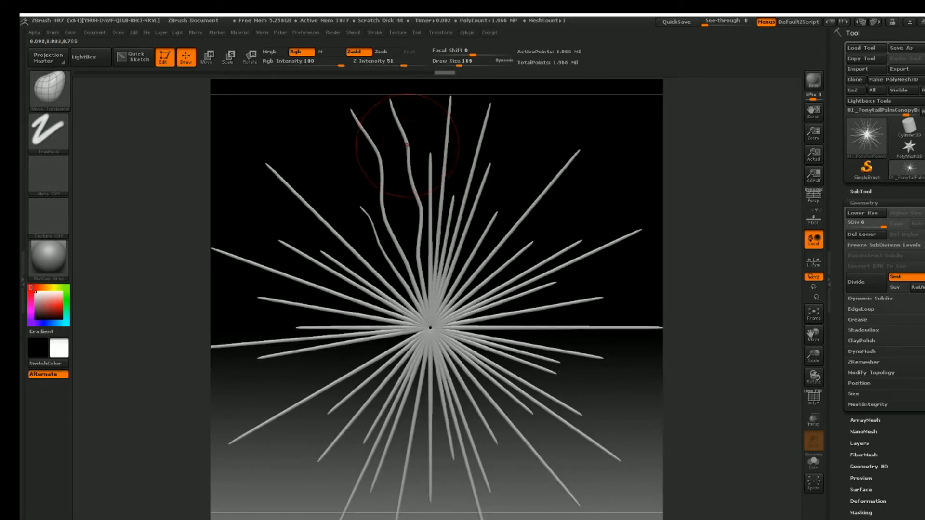
# Step: Try to bend the inner parts of the branches around the canopy's centre with the Move Topological brush
pyautogui.moveTo(404, 323); pyautogui.dragTo(429, 309)
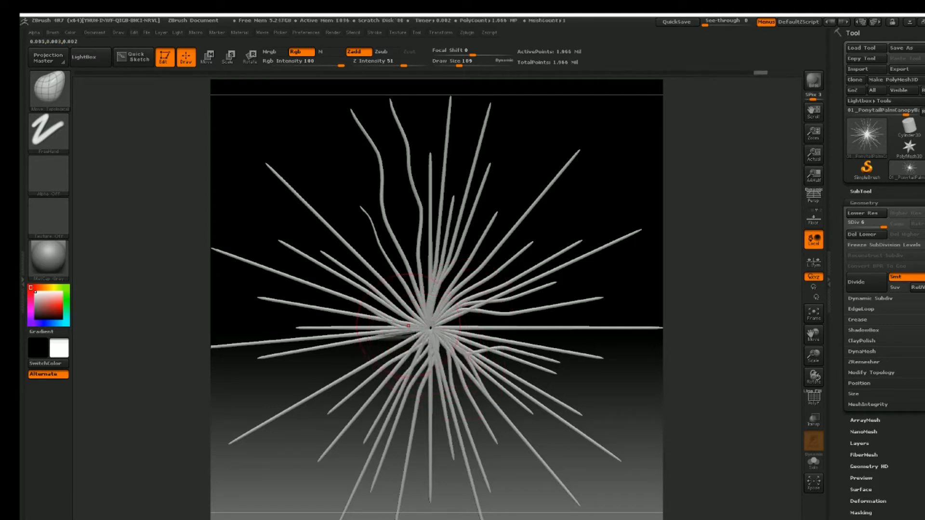
pyautogui.moveTo(450, 311)
pyautogui.mouseDown()
pyautogui.moveTo(525, 288)
pyautogui.moveTo(505, 248)
pyautogui.mouseUp()
pyautogui.moveTo(468, 260); pyautogui.dragTo(479, 258)
pyautogui.moveTo(525, 207); pyautogui.dragTo(513, 212)
pyautogui.moveTo(451, 241); pyautogui.dragTo(459, 239)
pyautogui.moveTo(492, 191); pyautogui.dragTo(481, 180)
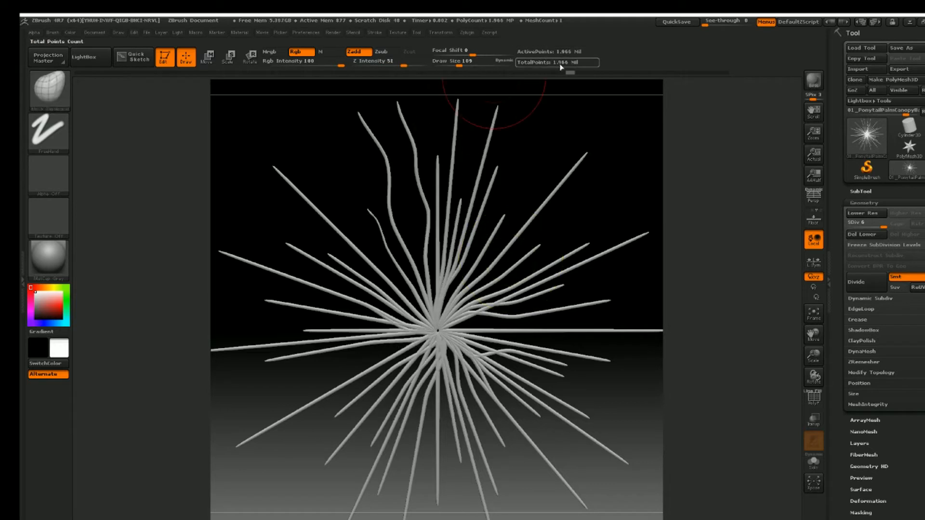
# Step: Go back through the undo history to the nearly straight canopy and reshape the short upper-left branch, accepting removal of newer history entries
pyautogui.click(569, 75)
pyautogui.moveTo(569, 76); pyautogui.dragTo(87, 77)
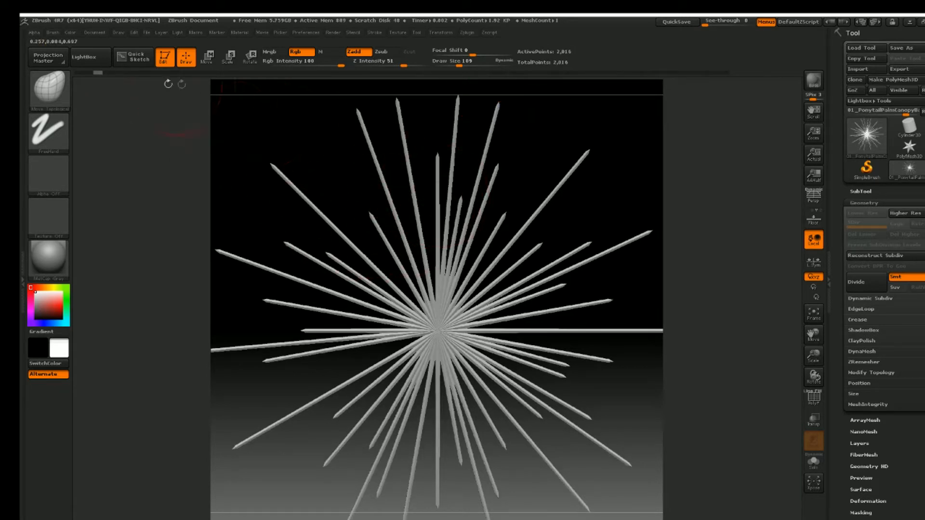
pyautogui.click(106, 73)
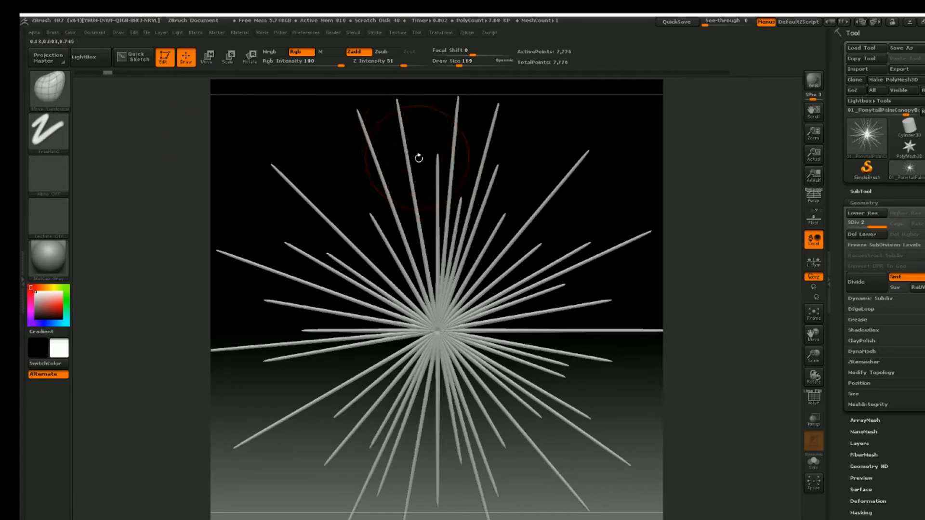
pyautogui.click(117, 74)
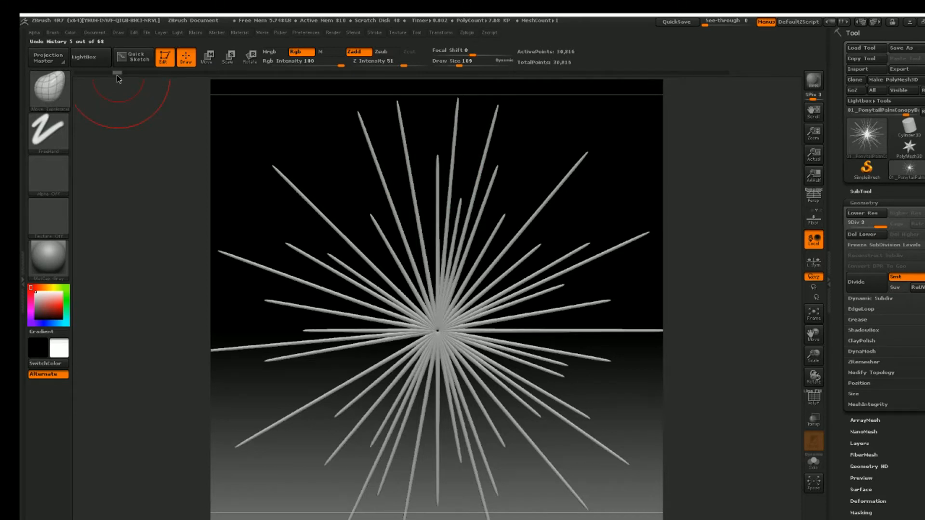
pyautogui.click(128, 74)
pyautogui.click(156, 74)
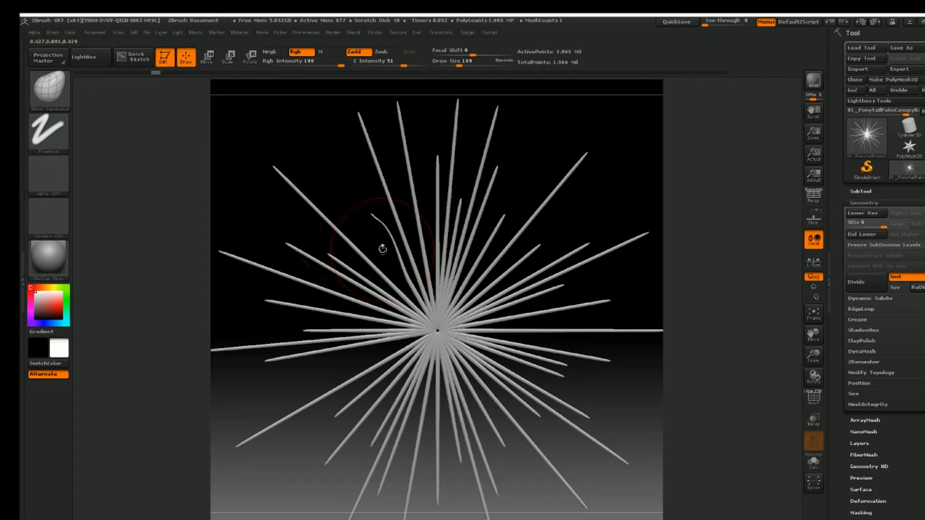
pyautogui.moveTo(383, 232); pyautogui.dragTo(365, 232)
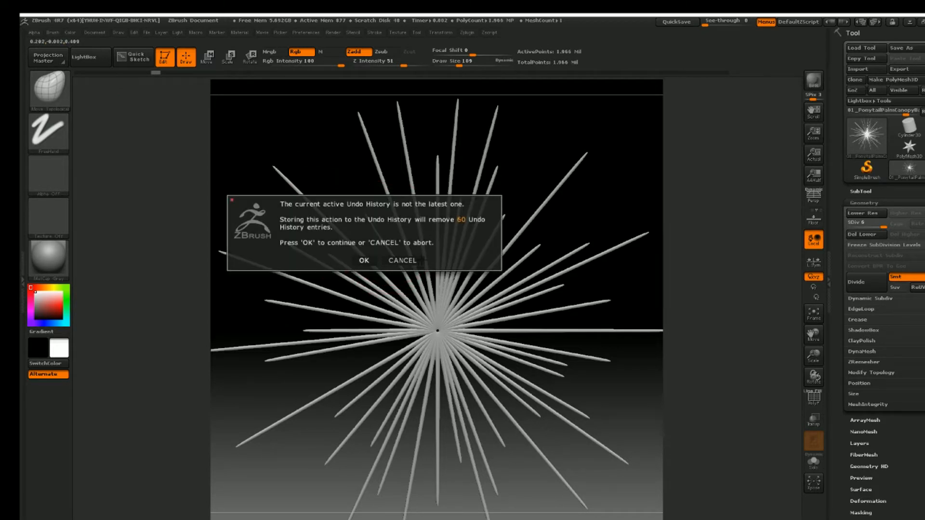
pyautogui.click(376, 264)
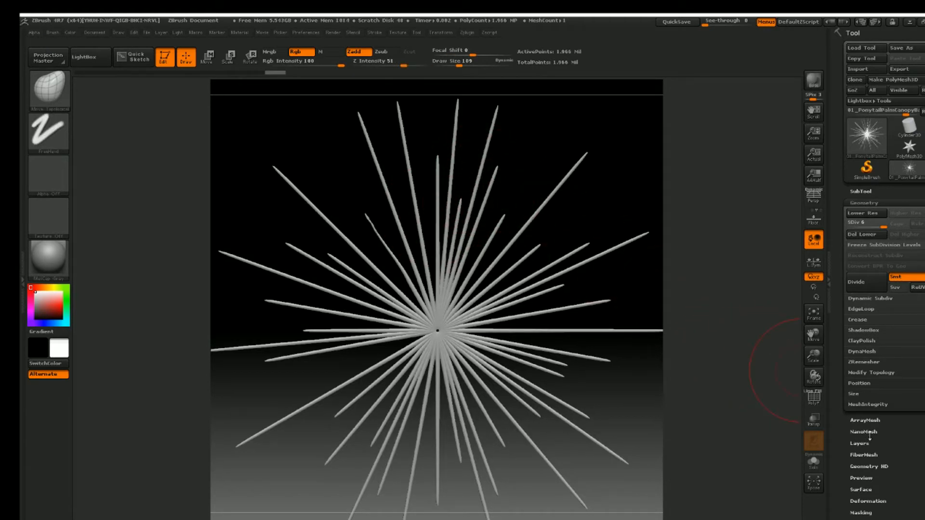
# Step: Apply the SBend deformation to the whole canopy mesh so that its straight branches become smoothly curved
pyautogui.scroll(-5, 870, 436)
pyautogui.click(870, 324)
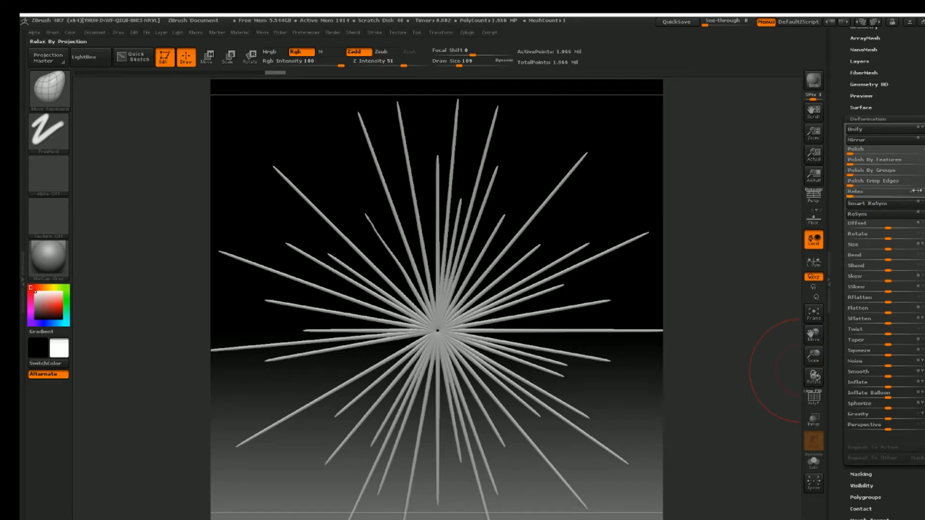
pyautogui.scroll(-1, 883, 168)
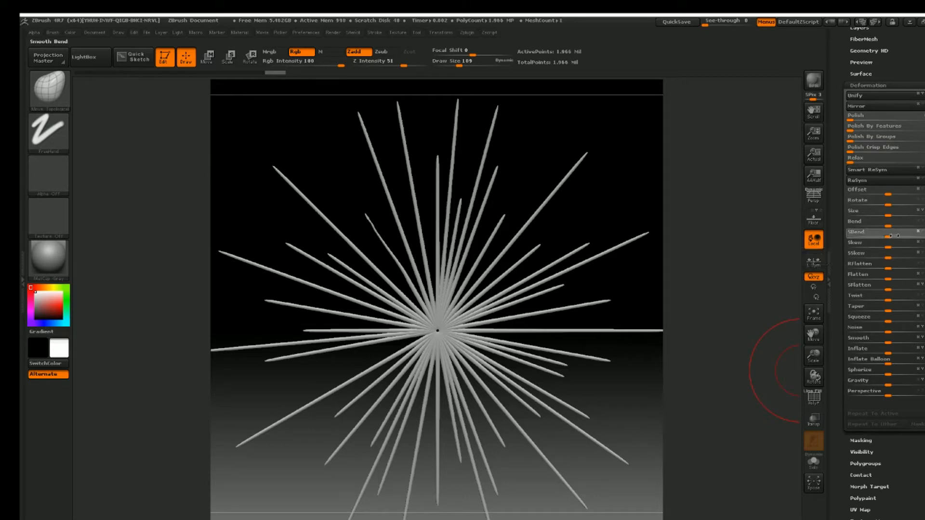
pyautogui.moveTo(889, 235); pyautogui.dragTo(902, 235)
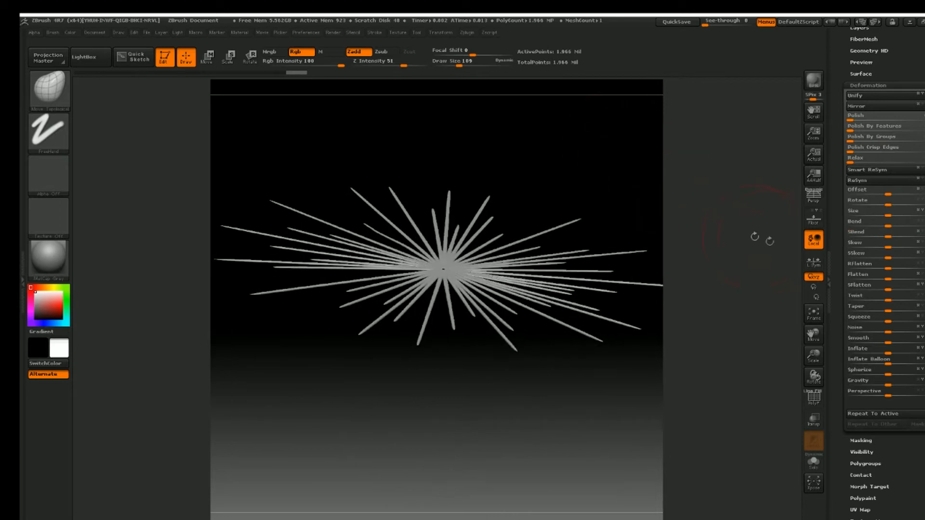
pyautogui.moveTo(891, 236); pyautogui.dragTo(843, 212)
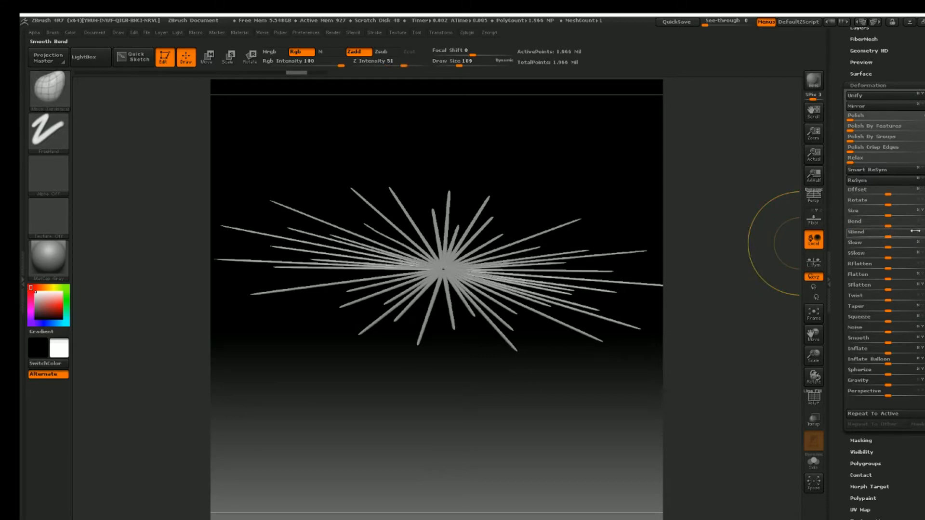
pyautogui.moveTo(919, 234); pyautogui.dragTo(888, 230)
pyautogui.moveTo(502, 161); pyautogui.dragTo(498, 251)
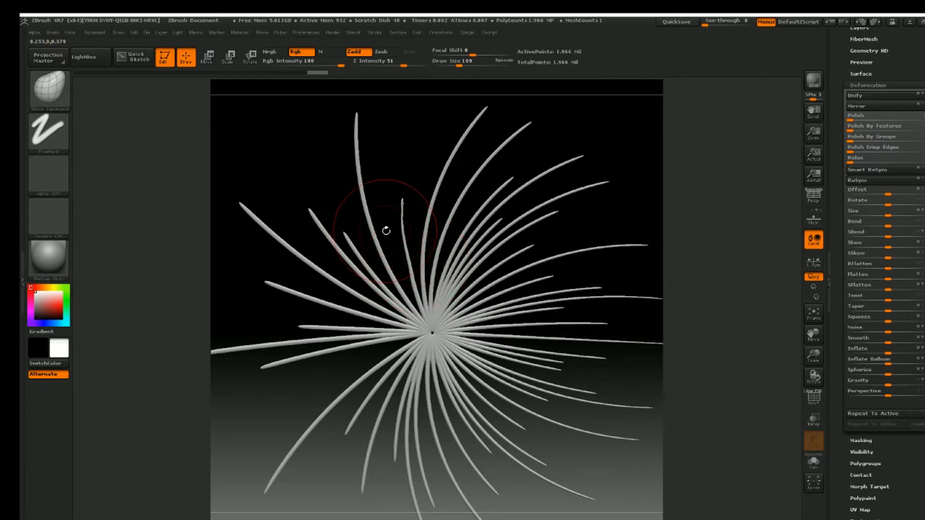
pyautogui.moveTo(391, 175)
pyautogui.mouseDown()
pyautogui.moveTo(406, 190)
pyautogui.moveTo(397, 179)
pyautogui.mouseUp()
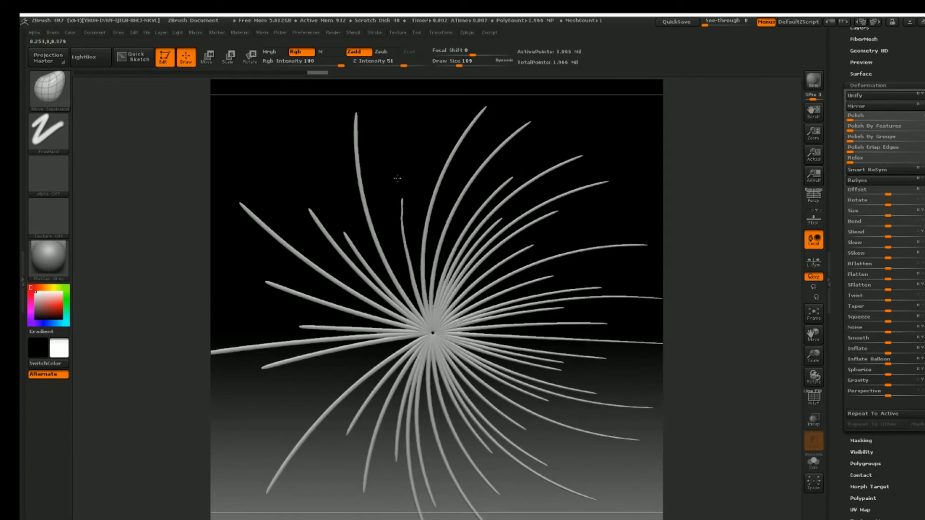
pyautogui.moveTo(397, 178); pyautogui.dragTo(397, 179)
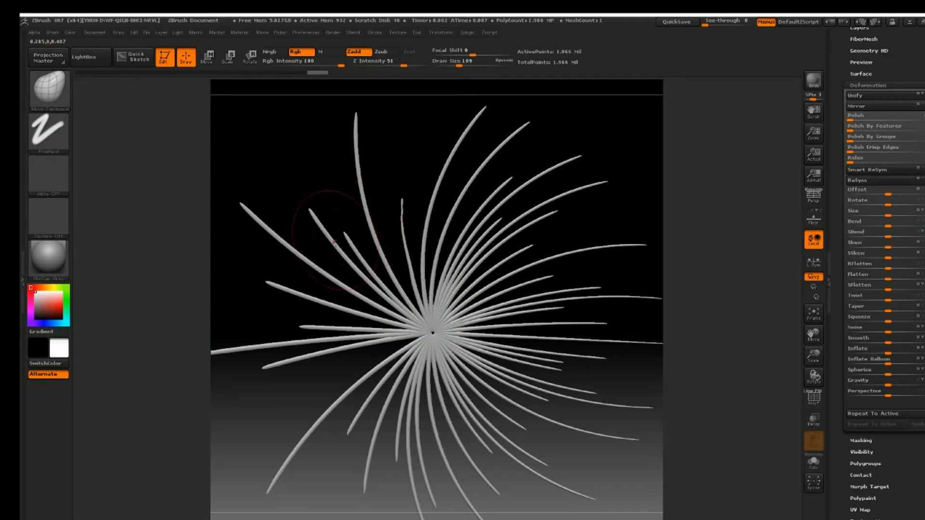
# Step: Smooth the curve of the short upper-left branch with Move Topological and reduce the brush's draw size
pyautogui.moveTo(391, 190)
pyautogui.mouseDown()
pyautogui.moveTo(354, 181)
pyautogui.moveTo(330, 190)
pyautogui.moveTo(382, 169)
pyautogui.moveTo(388, 190)
pyautogui.moveTo(389, 97)
pyautogui.moveTo(395, 205)
pyautogui.mouseUp()
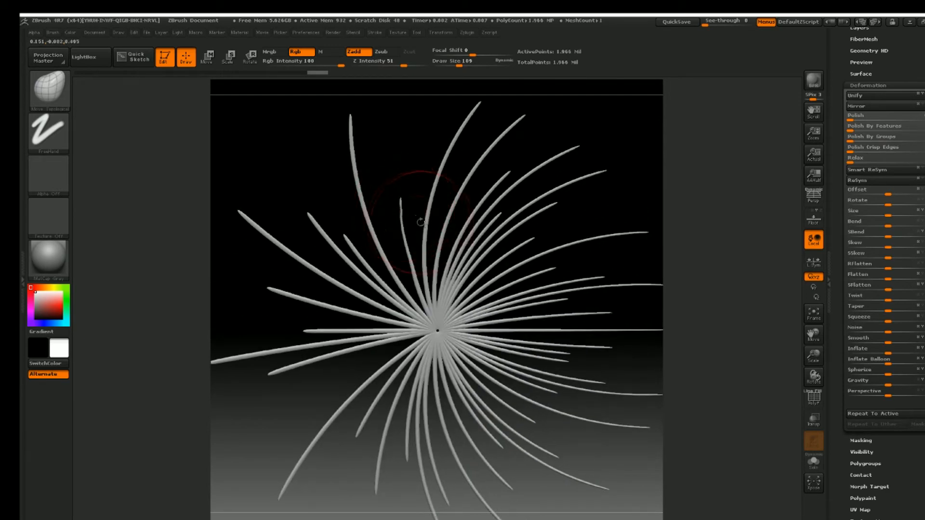
pyautogui.press('space')
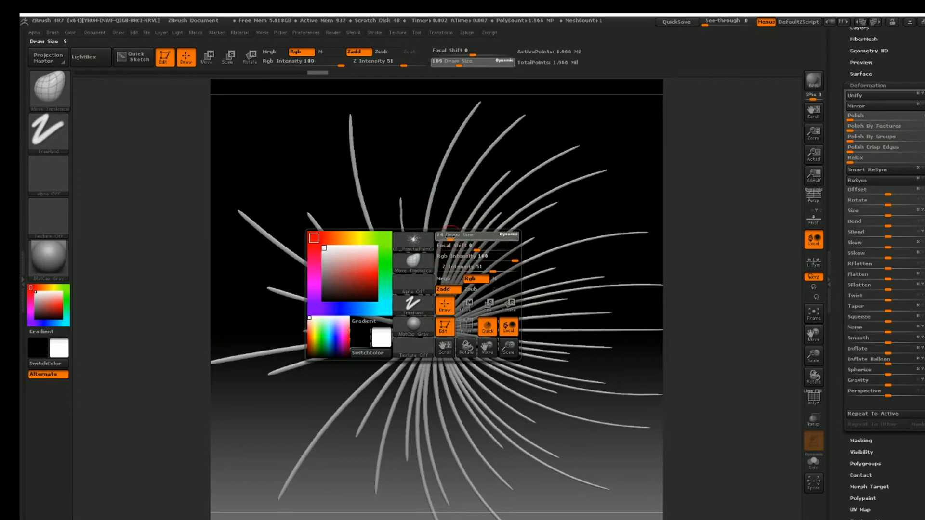
pyautogui.moveTo(451, 235)
pyautogui.mouseDown()
pyautogui.moveTo(448, 292)
pyautogui.moveTo(464, 309)
pyautogui.mouseUp()
pyautogui.moveTo(409, 284)
pyautogui.keyDown('alt'); pyautogui.mouseDown()
pyautogui.moveTo(384, 186)
pyautogui.moveTo(334, 227)
pyautogui.mouseUp(); pyautogui.keyUp('alt')
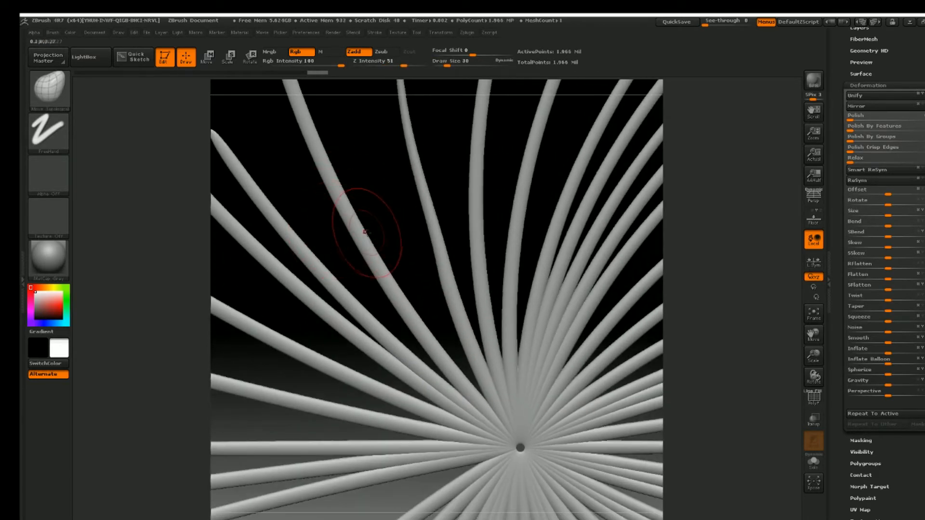
# Step: Carve a thin groove along the long upper-left branch with the Dam_Standard brush at draw size 9
pyautogui.press('b')
pyautogui.press('d')
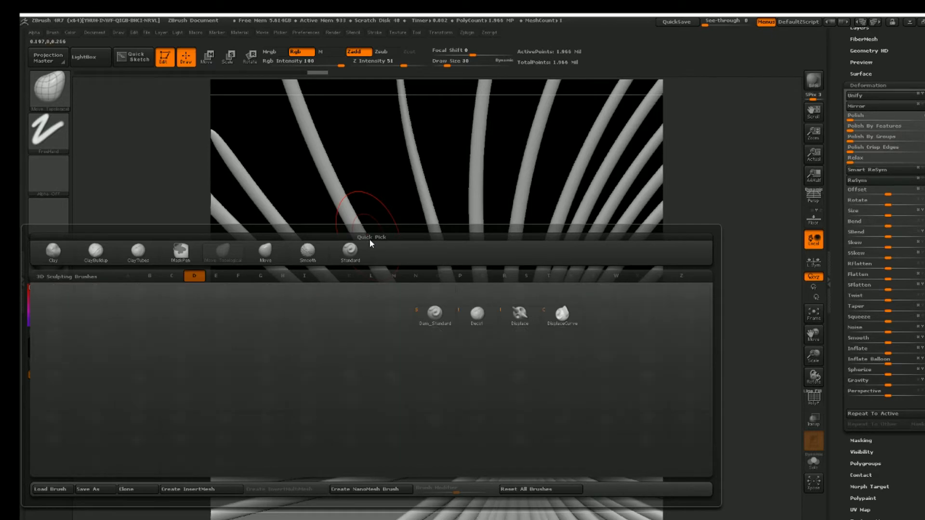
pyautogui.press('s')
pyautogui.click(49, 131)
pyautogui.click(183, 141)
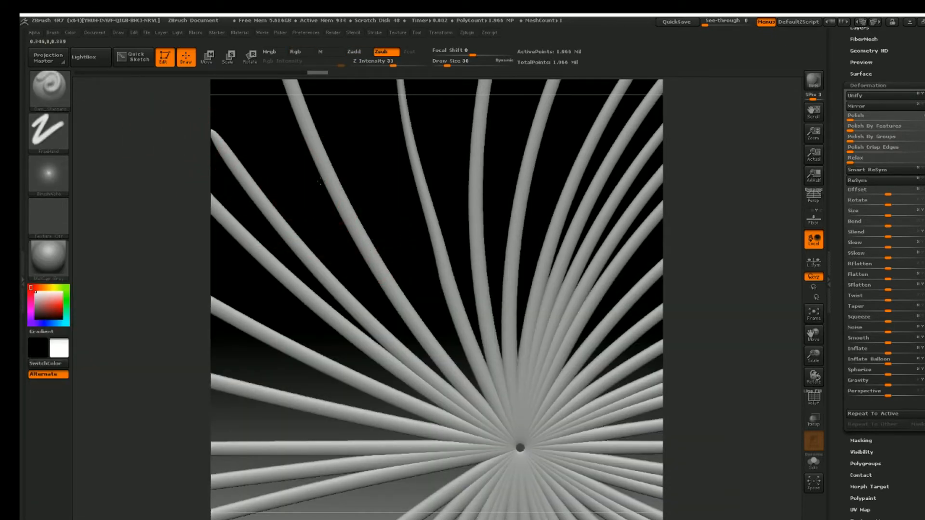
pyautogui.press('space')
pyautogui.moveTo(317, 180); pyautogui.dragTo(314, 180)
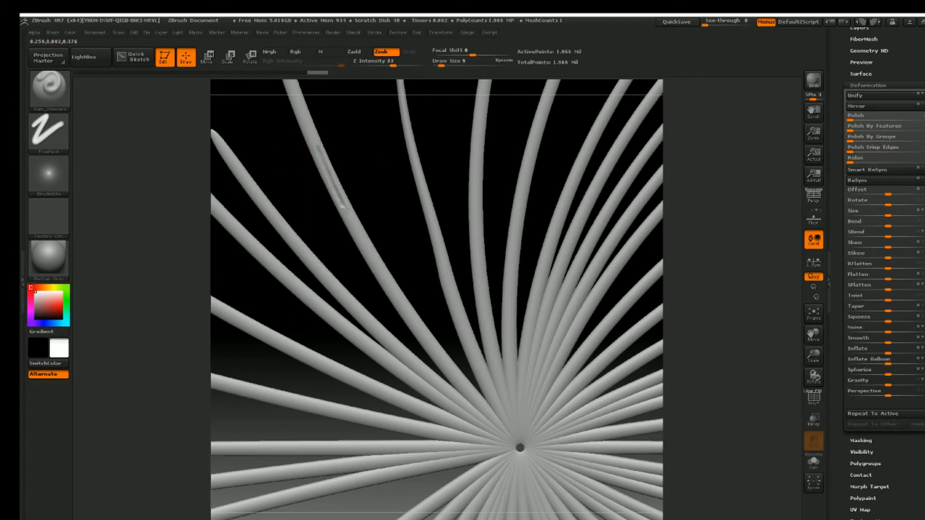
pyautogui.moveTo(407, 315); pyautogui.dragTo(422, 334)
pyautogui.moveTo(384, 277)
pyautogui.keyDown('ctrl'); pyautogui.mouseDown(button='right')
pyautogui.moveTo(366, 197)
pyautogui.moveTo(352, 221)
pyautogui.mouseUp(button='right'); pyautogui.keyUp('ctrl')
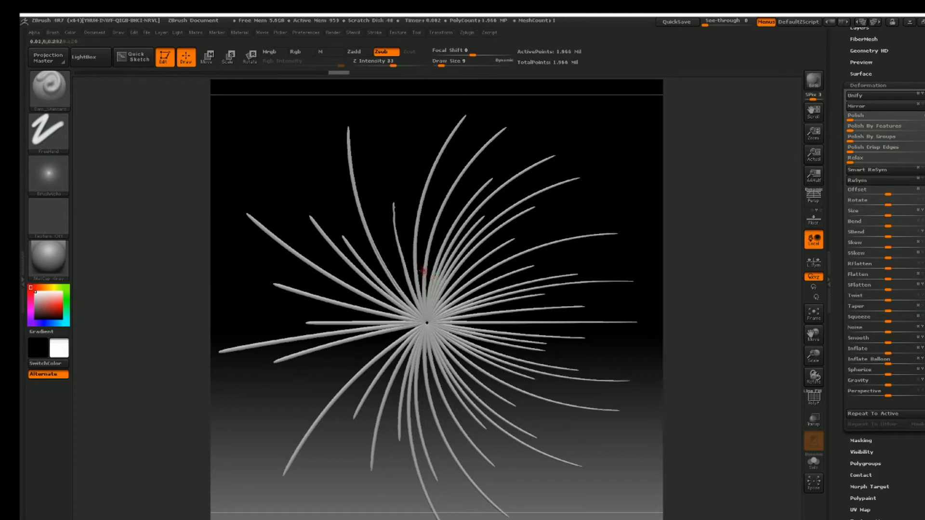
# Step: Delete the curved canopy subtool, accepting that the deletion cannot be undone
pyautogui.click(868, 82)
pyautogui.click(863, 191)
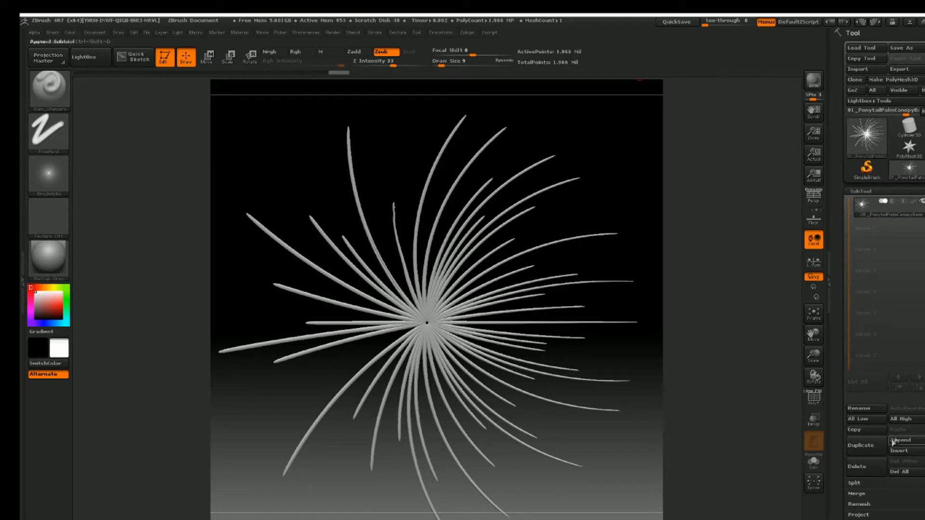
pyautogui.click(867, 467)
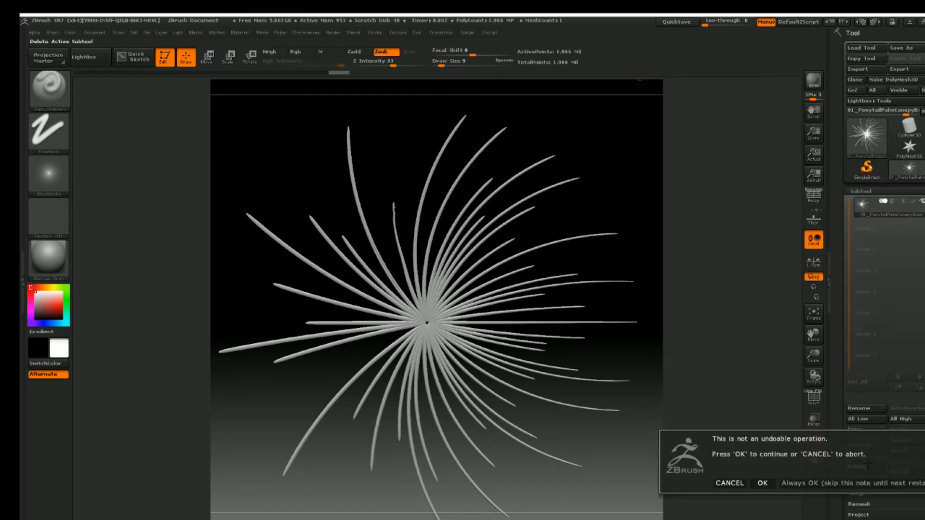
pyautogui.click(757, 483)
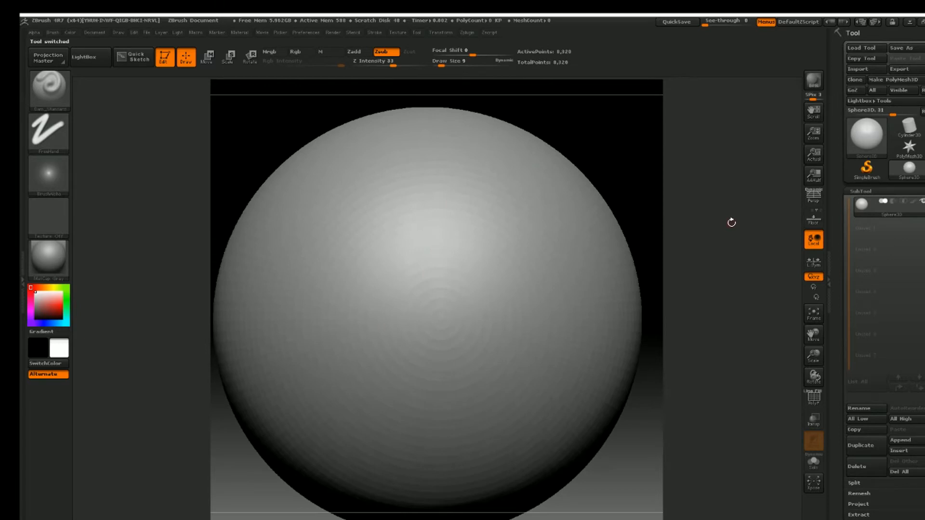
# Step: Switch to 3ds Max and frame the two straight-leaved palm canopies in the top view
pyautogui.click(909, 27)
pyautogui.scroll(5, 533, 256)
pyautogui.moveTo(448, 273); pyautogui.dragTo(478, 380, button='middle')
pyautogui.scroll(-4, 472, 310)
pyautogui.moveTo(469, 312); pyautogui.dragTo(467, 245, button='middle')
pyautogui.scroll(6, 467, 246)
pyautogui.scroll(-3, 468, 248)
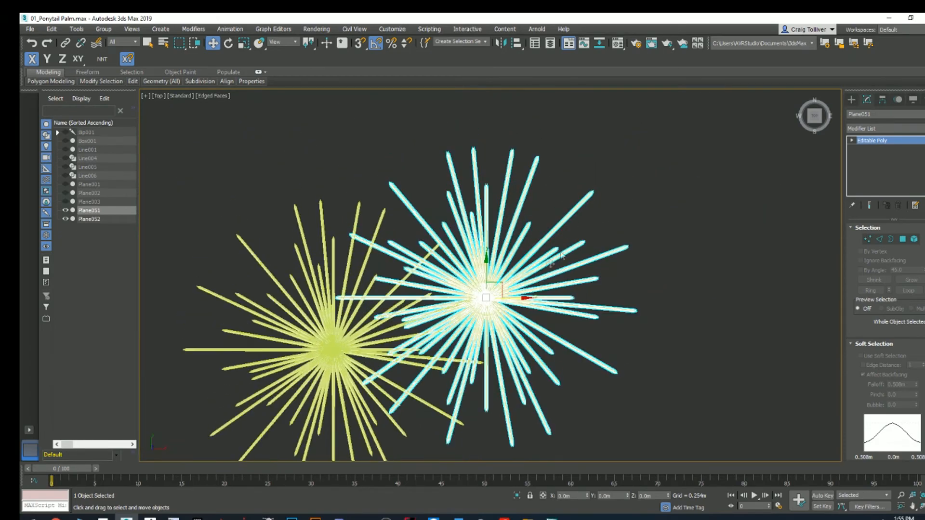
# Step: Try to move the Plane051 canopy along X, away from the other canopy
pyautogui.moveTo(526, 298); pyautogui.dragTo(702, 307)
pyautogui.click(555, 134)
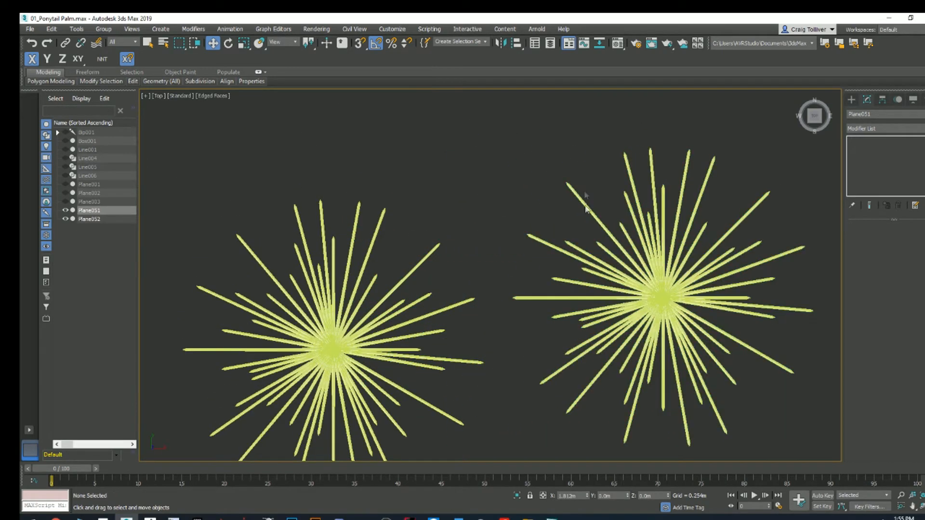
pyautogui.moveTo(637, 262); pyautogui.dragTo(593, 257, button='middle')
pyautogui.click(594, 255)
pyautogui.scroll(4, 618, 262)
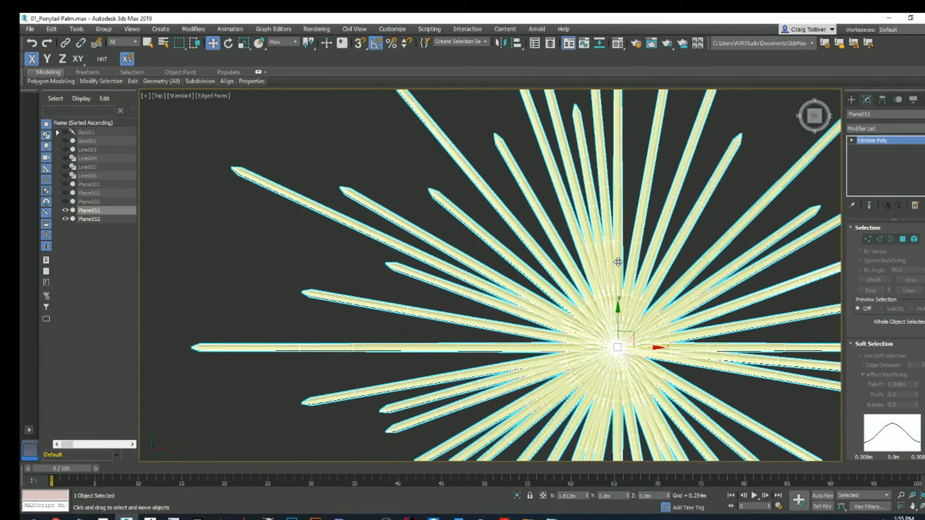
pyautogui.scroll(-8, 618, 263)
pyautogui.hotkey('ctrl', 'z')
pyautogui.hotkey('ctrl', 'z')
pyautogui.hotkey('ctrl', 'z')
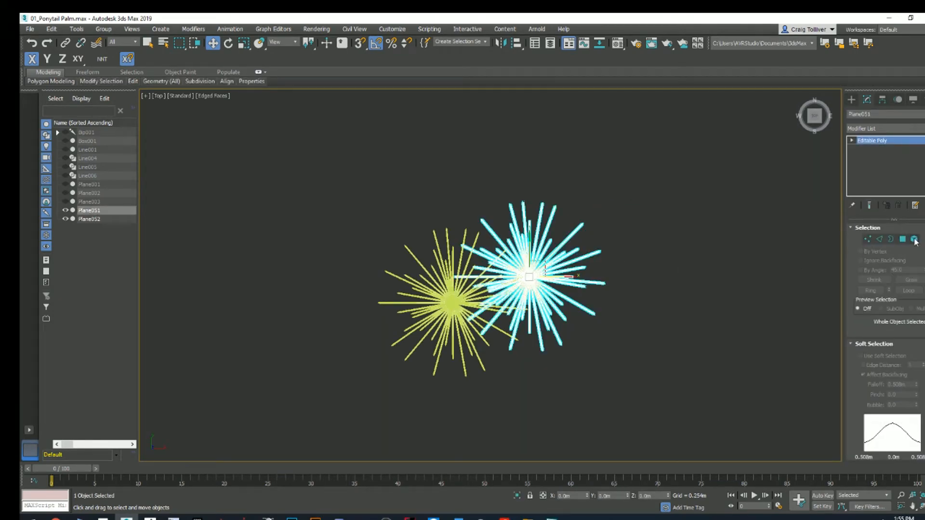
# Step: Detach the vertical leaf element at the upper centre of the Plane051 canopy as a separate object
pyautogui.click(915, 239)
pyautogui.scroll(8, 547, 241)
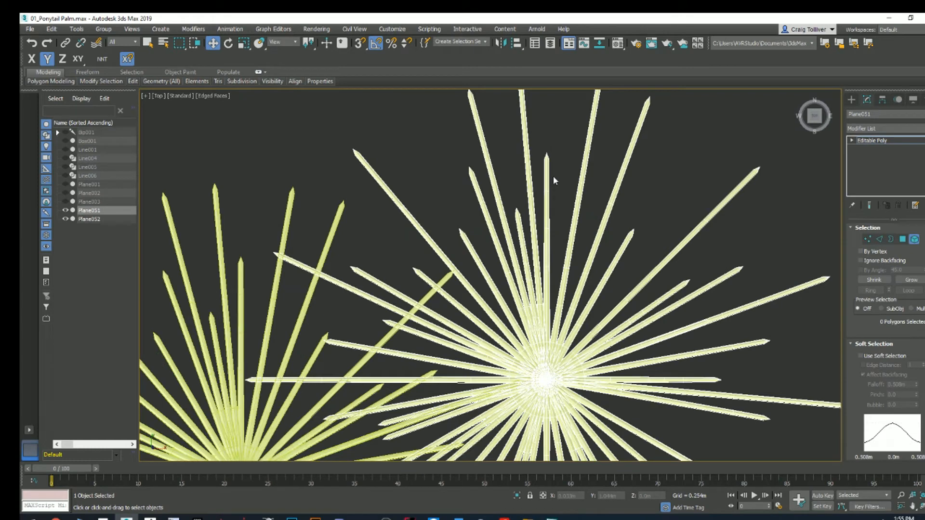
pyautogui.click(547, 198)
pyautogui.scroll(-5, 918, 358)
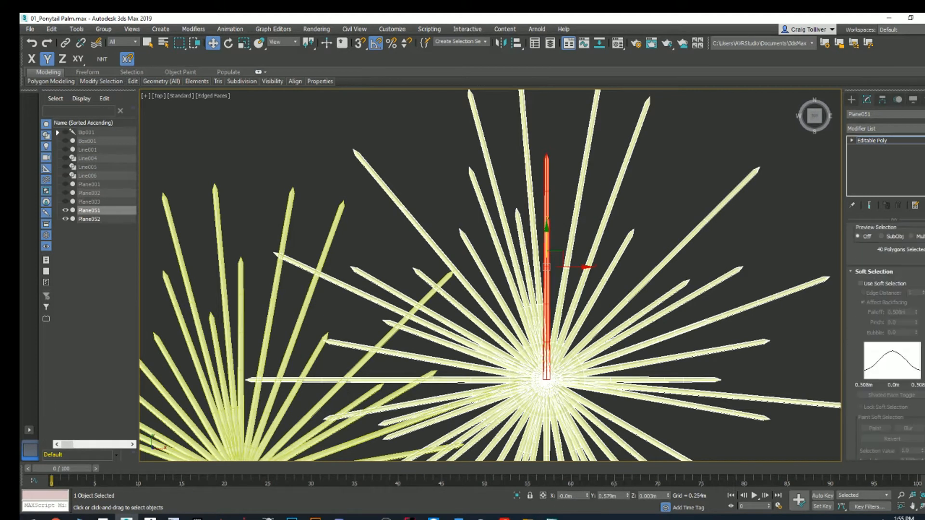
pyautogui.scroll(-8, 895, 268)
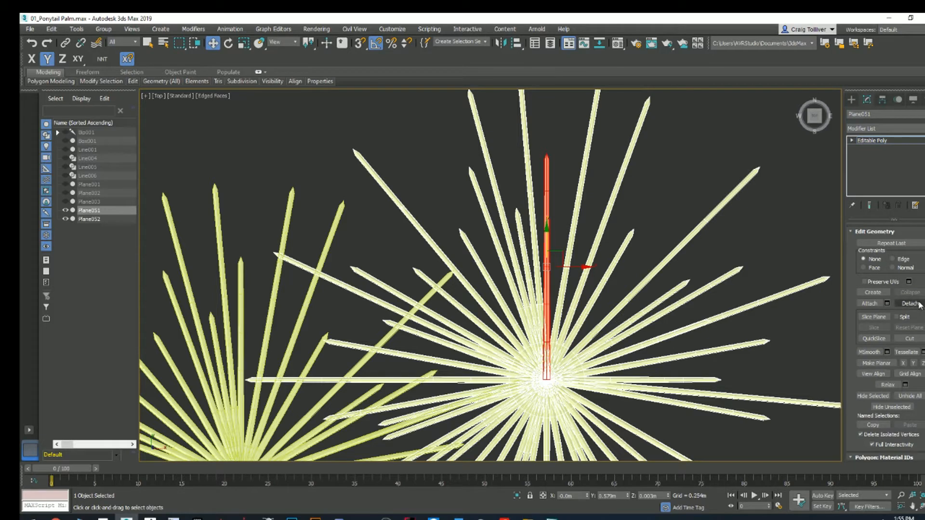
pyautogui.click(911, 303)
pyautogui.click(514, 279)
pyautogui.scroll(8, 876, 251)
pyautogui.click(914, 239)
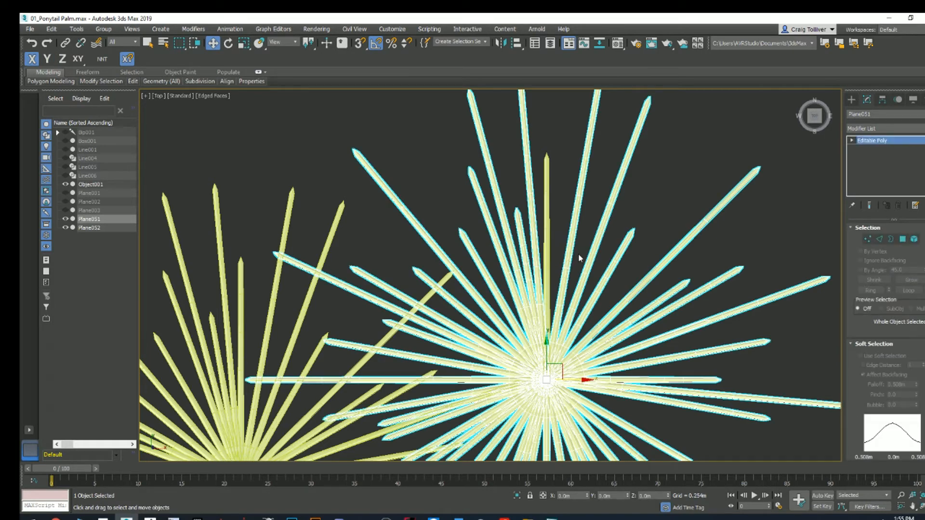
# Step: Delete the rest of the Plane051 canopy and move the Plane052 canopy along X, away from the detached leaf
pyautogui.press('Delete')
pyautogui.scroll(1, 413, 345)
pyautogui.scroll(-3, 312, 359)
pyautogui.click(312, 359)
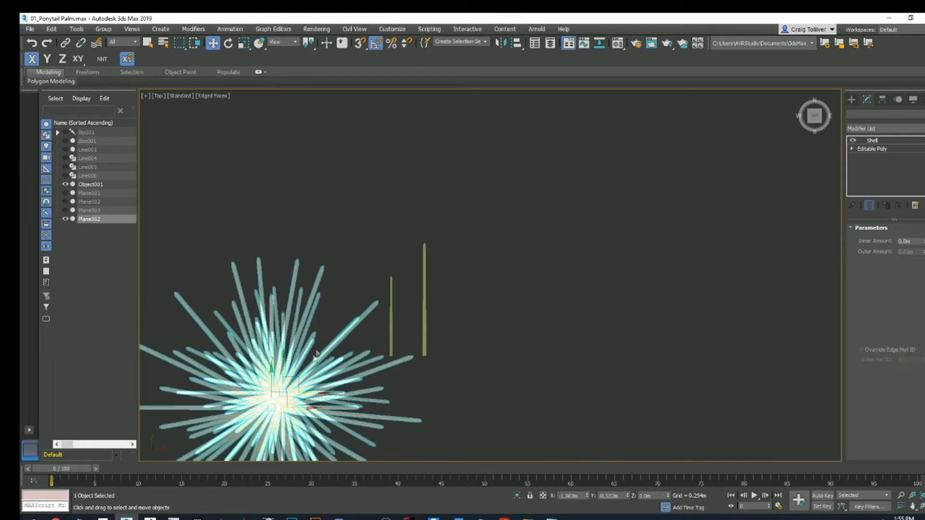
pyautogui.scroll(-2, 313, 360)
pyautogui.moveTo(313, 360); pyautogui.dragTo(394, 312, button='middle')
pyautogui.moveTo(391, 325); pyautogui.dragTo(322, 324)
# Step: Export only the detached leaf as an OBJ with the ZBrush preset, overwriting the existing 01_PonytailPalmCanopyBase file
pyautogui.moveTo(534, 243); pyautogui.dragTo(421, 271)
pyautogui.scroll(5, 457, 285)
pyautogui.scroll(-1, 569, 218)
pyautogui.moveTo(561, 215); pyautogui.dragTo(555, 313, button='middle')
pyautogui.scroll(-1, 562, 262)
pyautogui.moveTo(550, 261); pyautogui.dragTo(537, 265, button='middle')
pyautogui.scroll(4, 515, 217)
pyautogui.scroll(-3, 508, 148)
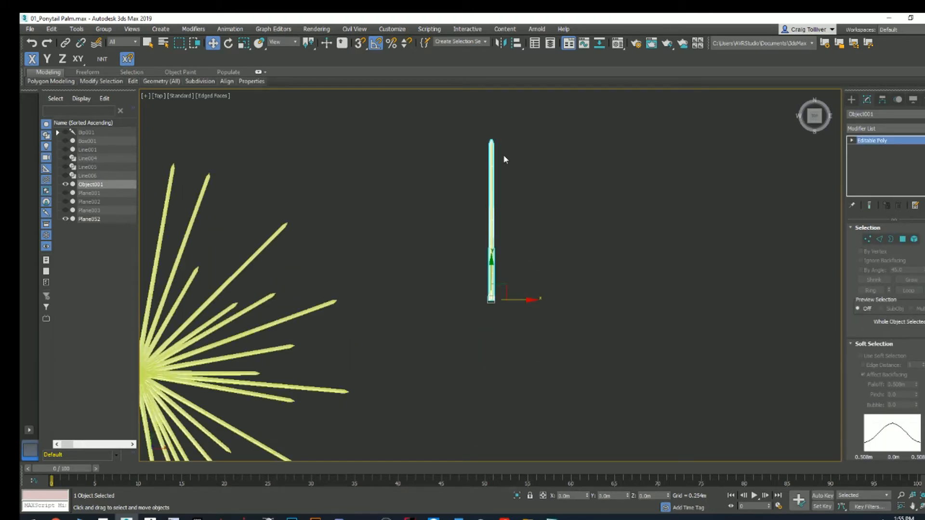
pyautogui.click(29, 29)
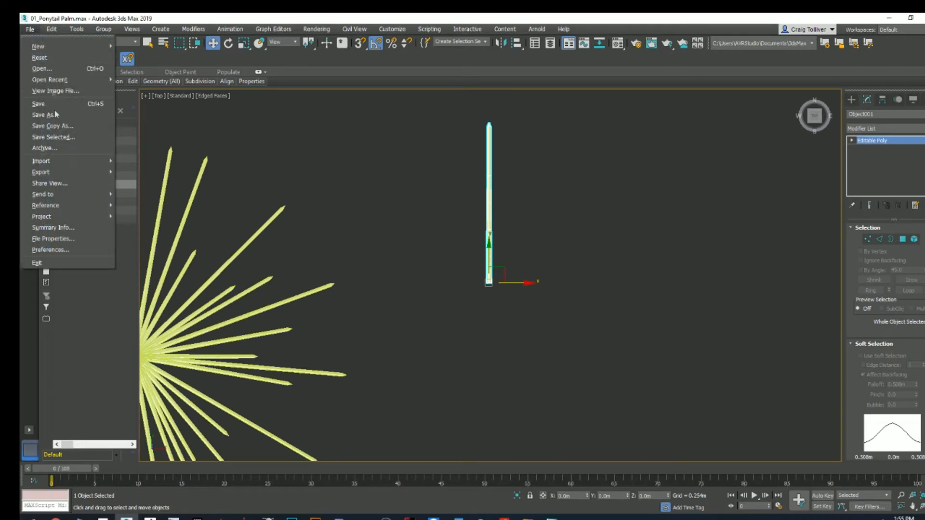
pyautogui.moveTo(82, 170)
pyautogui.click(157, 192)
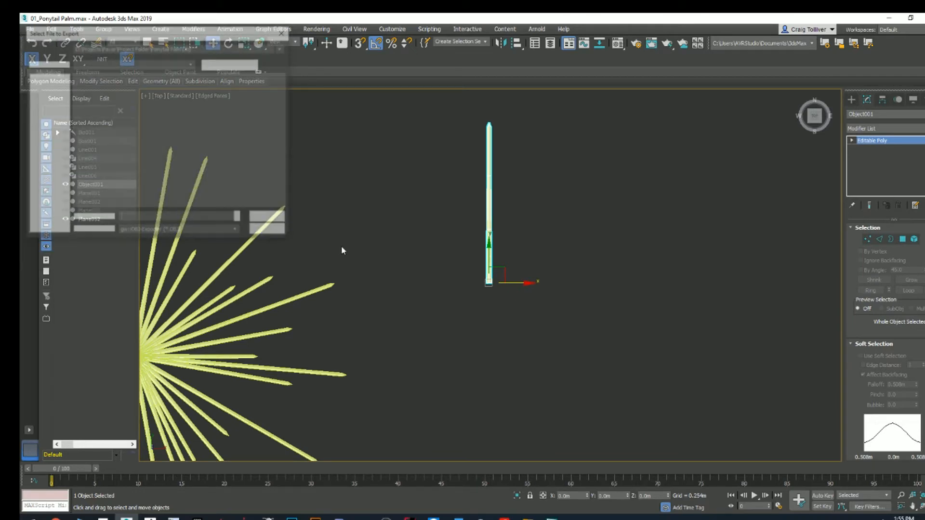
pyautogui.click(455, 194)
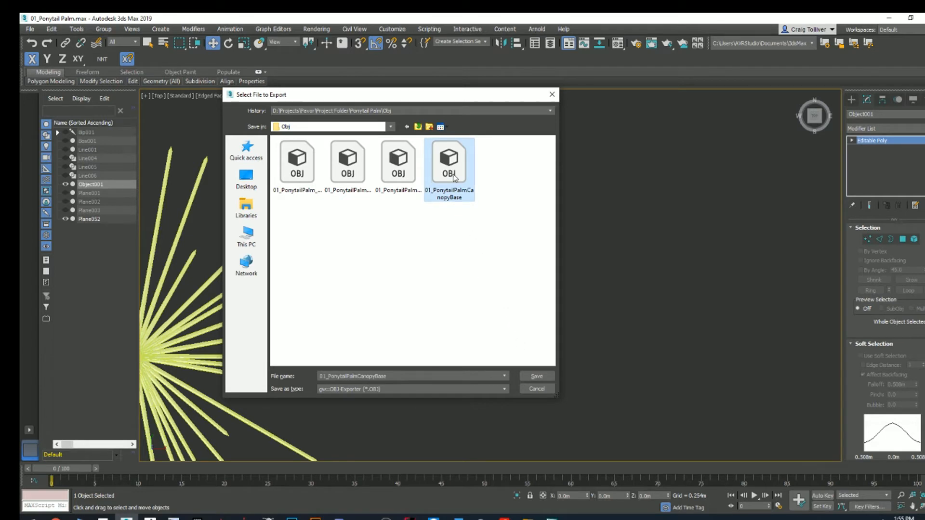
pyautogui.click(544, 376)
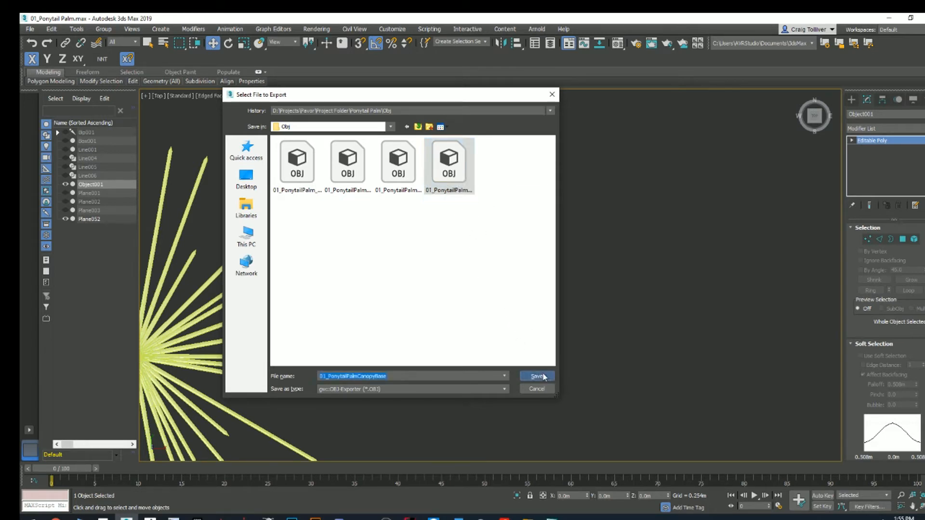
pyautogui.click(528, 313)
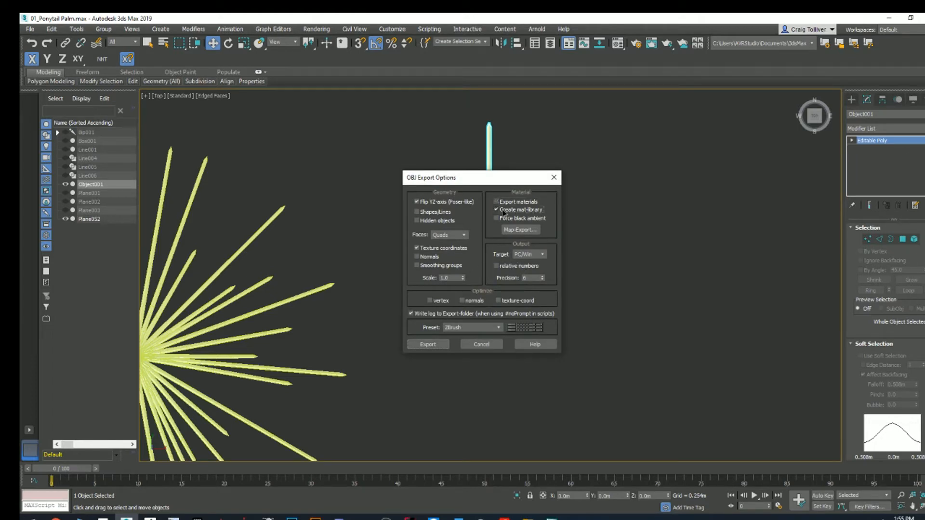
pyautogui.click(428, 344)
pyautogui.click(584, 346)
# Step: Switch back to ZBrush, import the 01_PonytailPalmCanopyBase OBJ and set the single leaf upright on the canvas
pyautogui.click(154, 518)
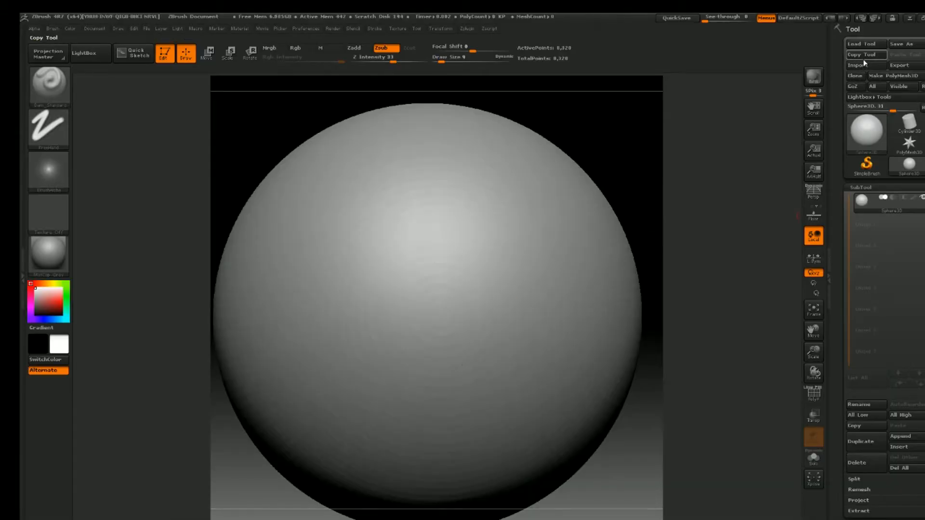
pyautogui.click(866, 65)
pyautogui.click(291, 89)
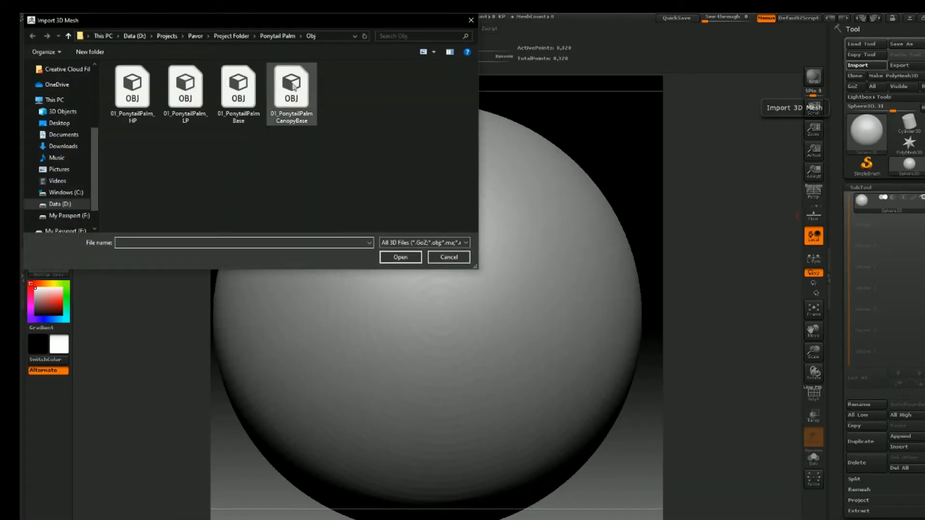
pyautogui.click(399, 255)
pyautogui.moveTo(478, 291); pyautogui.dragTo(494, 264)
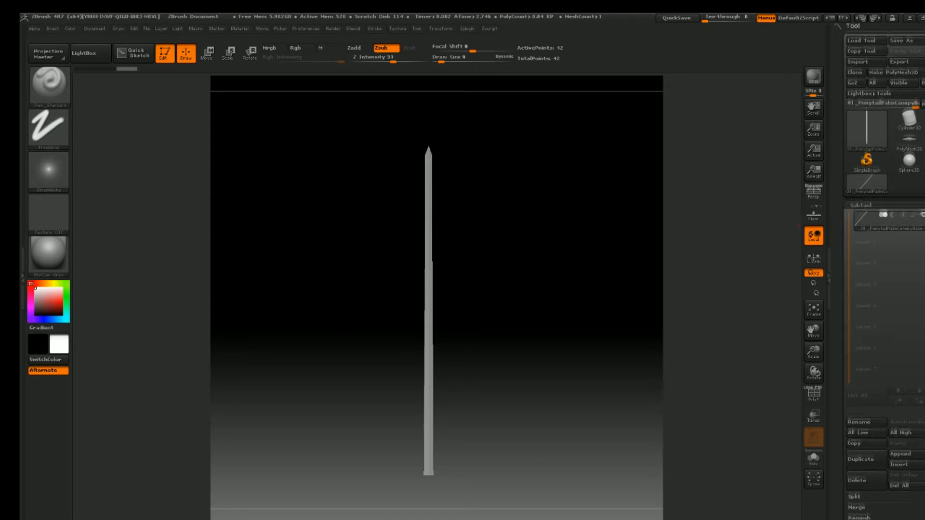
# Step: Subdivide the imported leaf mesh twice, up to subdivision level 3, with smoothing on
pyautogui.scroll(-6, 896, 255)
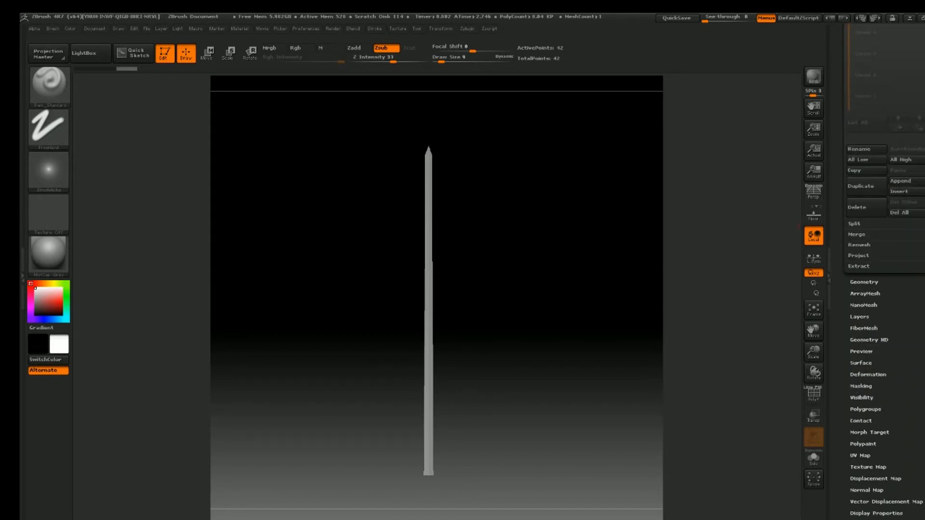
pyautogui.click(864, 285)
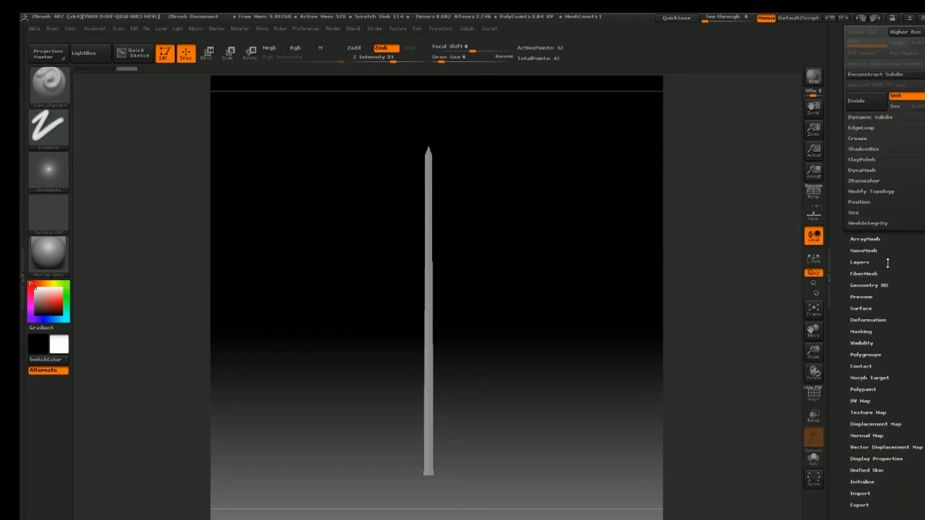
pyautogui.click(865, 232)
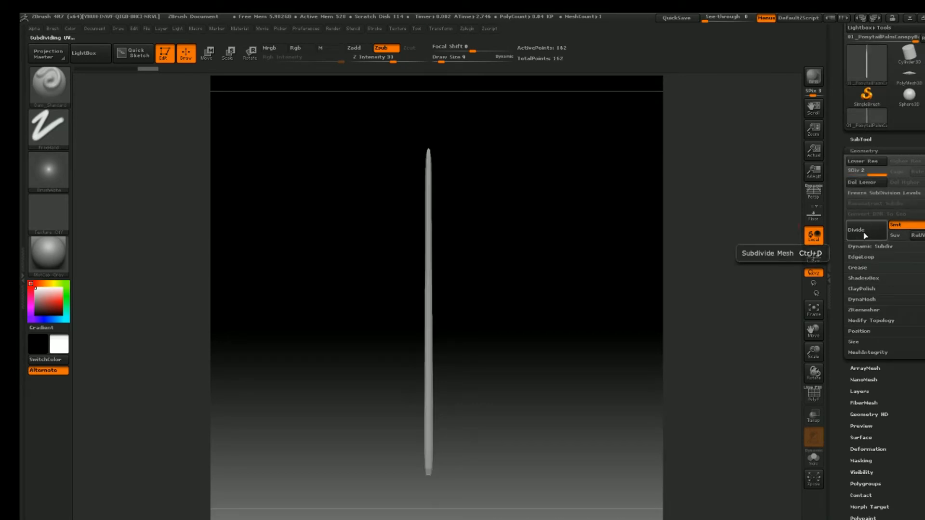
pyautogui.click(863, 235)
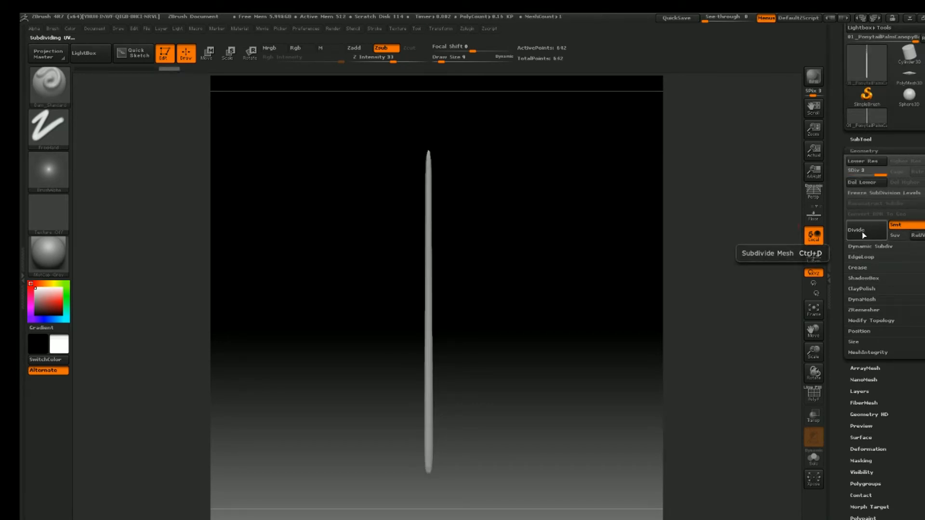
# Step: Examine the polygon wireframe at the leaf's tip and along its length
pyautogui.moveTo(419, 149)
pyautogui.keyDown('ctrl'); pyautogui.mouseDown(button='right')
pyautogui.moveTo(435, 169)
pyautogui.moveTo(425, 140)
pyautogui.moveTo(464, 244)
pyautogui.mouseUp(button='right'); pyautogui.keyUp('ctrl')
pyautogui.keyDown('ctrl'); pyautogui.moveTo(430, 191); pyautogui.dragTo(458, 285, button='right'); pyautogui.keyUp('ctrl')
pyautogui.hotkey('shift', 'f')
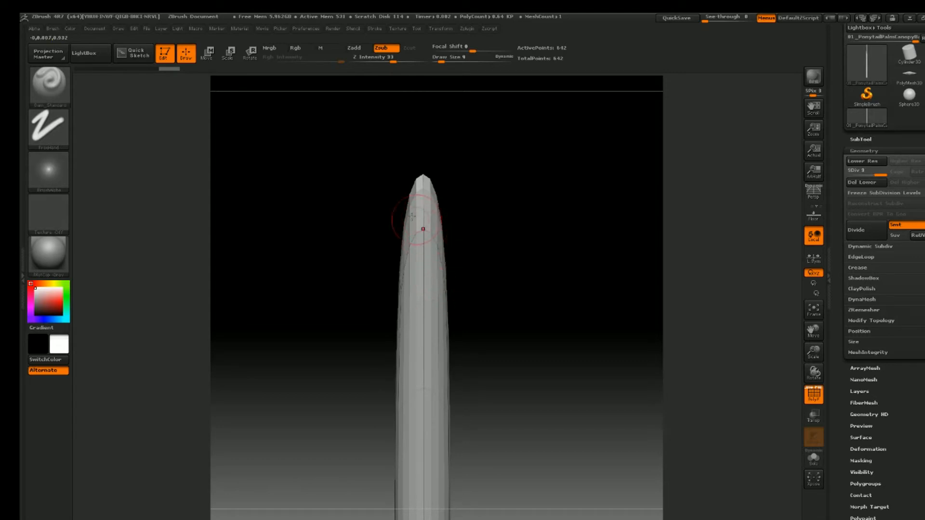
pyautogui.keyDown('ctrl'); pyautogui.moveTo(427, 263); pyautogui.dragTo(403, 146, button='right'); pyautogui.keyUp('ctrl')
pyautogui.keyDown('alt'); pyautogui.moveTo(522, 315); pyautogui.dragTo(468, 166, button='right'); pyautogui.keyUp('alt')
pyautogui.moveTo(463, 210)
pyautogui.keyDown('ctrl'); pyautogui.mouseDown(button='right')
pyautogui.moveTo(440, 220)
pyautogui.moveTo(445, 249)
pyautogui.mouseUp(button='right'); pyautogui.keyUp('ctrl')
pyautogui.moveTo(445, 249)
pyautogui.keyDown('alt'); pyautogui.mouseDown(button='right')
pyautogui.moveTo(460, 252)
pyautogui.moveTo(472, 302)
pyautogui.mouseUp(button='right'); pyautogui.keyUp('alt')
pyautogui.hotkey('shift', 'f')
pyautogui.keyDown('ctrl'); pyautogui.moveTo(445, 271); pyautogui.dragTo(468, 232, button='right'); pyautogui.keyUp('ctrl')
# Step: Subdivide the leaf mesh two more times, up to subdivision level 5, and zoom in on its middle section
pyautogui.click(857, 233)
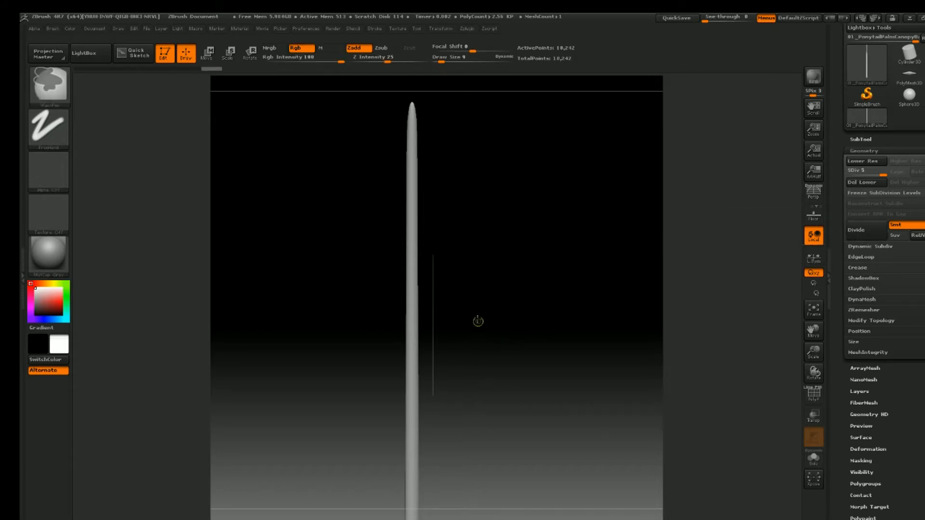
pyautogui.hotkey('ctrl', 'd')
pyautogui.moveTo(478, 302)
pyautogui.keyDown('alt'); pyautogui.mouseDown(button='right')
pyautogui.moveTo(485, 288)
pyautogui.moveTo(464, 270)
pyautogui.moveTo(435, 285)
pyautogui.mouseUp(button='right'); pyautogui.keyUp('alt')
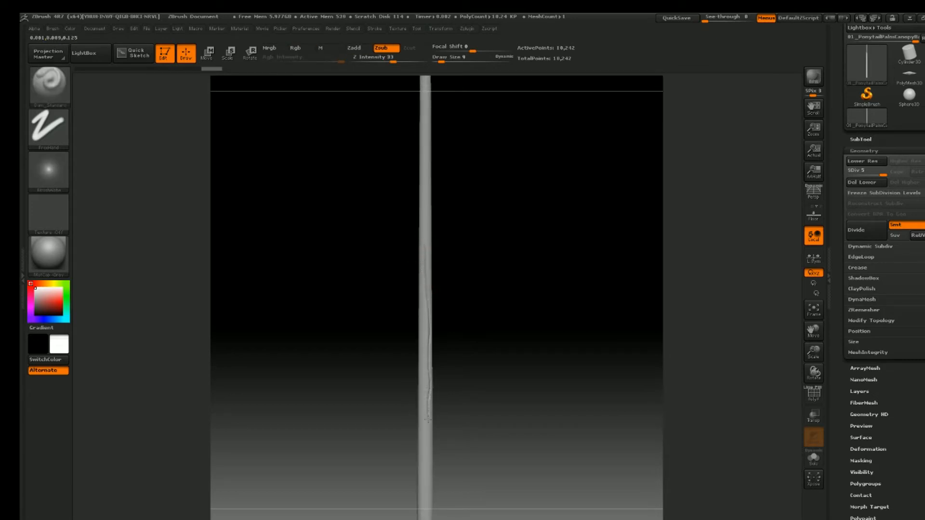
# Step: Undo the trial groove and, with the Dam Standard brush selected, subdivide the leaf mesh to level 6
pyautogui.moveTo(420, 247); pyautogui.dragTo(423, 241)
pyautogui.hotkey('ctrl', 'z')
pyautogui.moveTo(426, 271)
pyautogui.keyDown('ctrl'); pyautogui.mouseDown(button='right')
pyautogui.moveTo(428, 326)
pyautogui.moveTo(412, 268)
pyautogui.mouseUp(button='right'); pyautogui.keyUp('ctrl')
pyautogui.press('b')
pyautogui.press('d')
pyautogui.press('s')
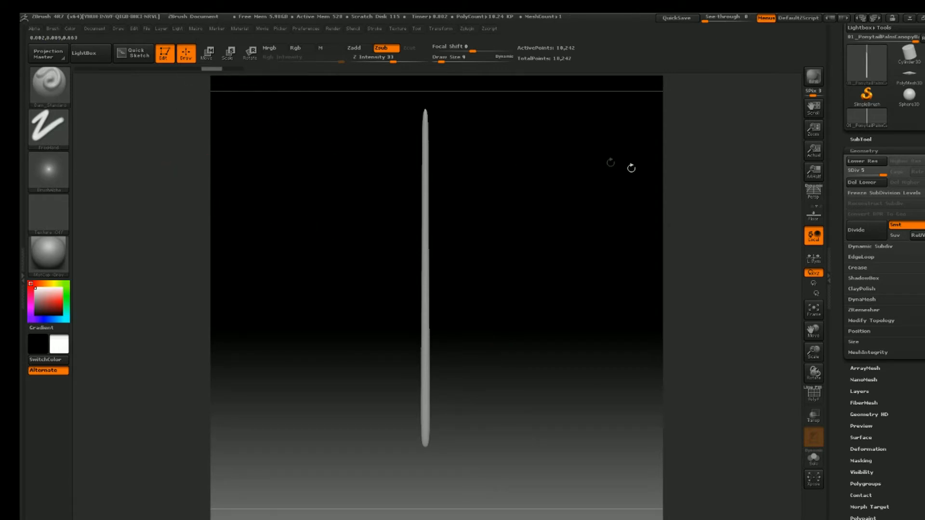
pyautogui.click(860, 236)
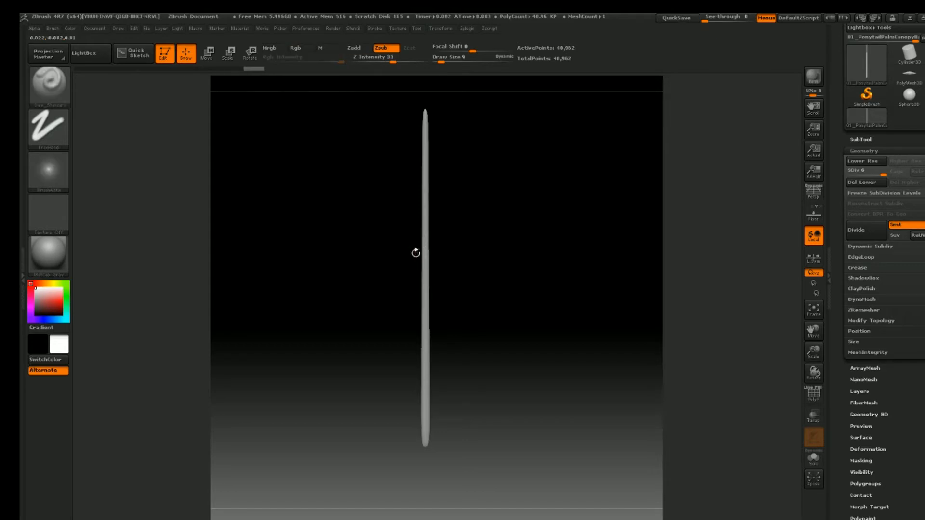
# Step: Set the brush's draw size to 26 and subdivide the leaf mesh to level 7
pyautogui.press('space')
pyautogui.keyDown('ctrl'); pyautogui.moveTo(427, 217); pyautogui.dragTo(442, 297, button='right'); pyautogui.keyUp('ctrl')
pyautogui.press('space')
pyautogui.moveTo(425, 280)
pyautogui.mouseDown()
pyautogui.moveTo(435, 279)
pyautogui.moveTo(422, 276)
pyautogui.moveTo(423, 304)
pyautogui.mouseUp()
pyautogui.press('space')
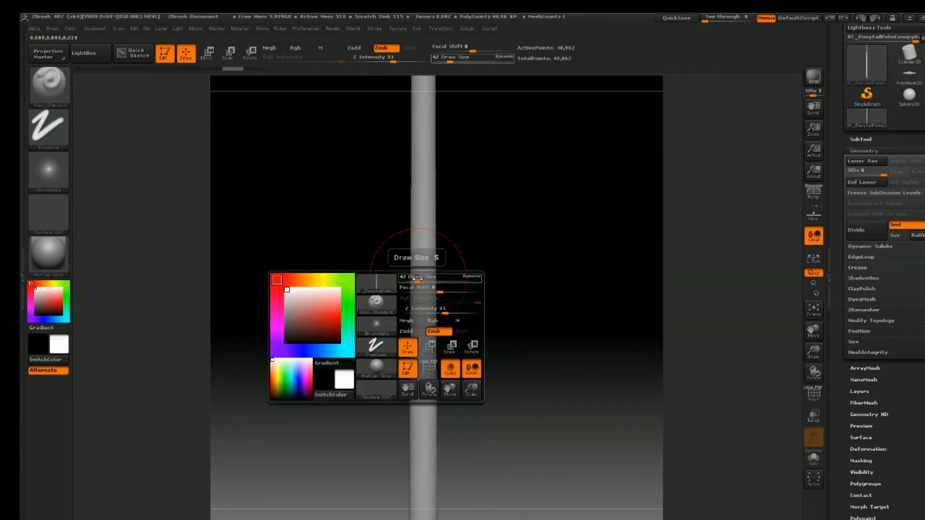
pyautogui.moveTo(414, 280); pyautogui.dragTo(412, 280)
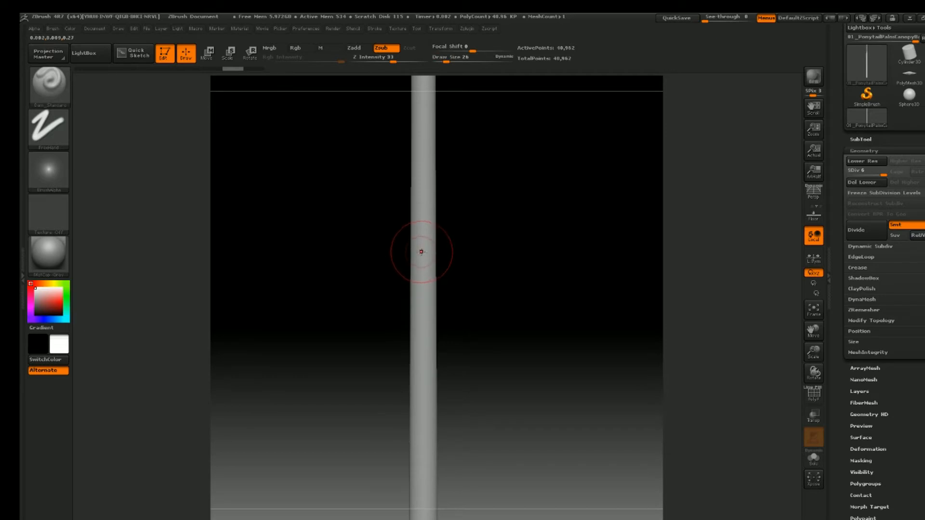
pyautogui.hotkey('ctrl', 'z')
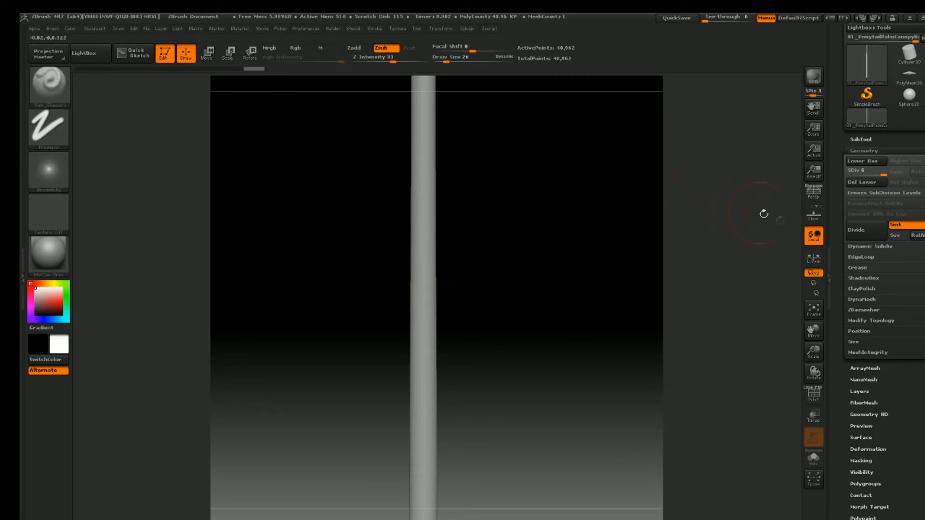
pyautogui.click(864, 230)
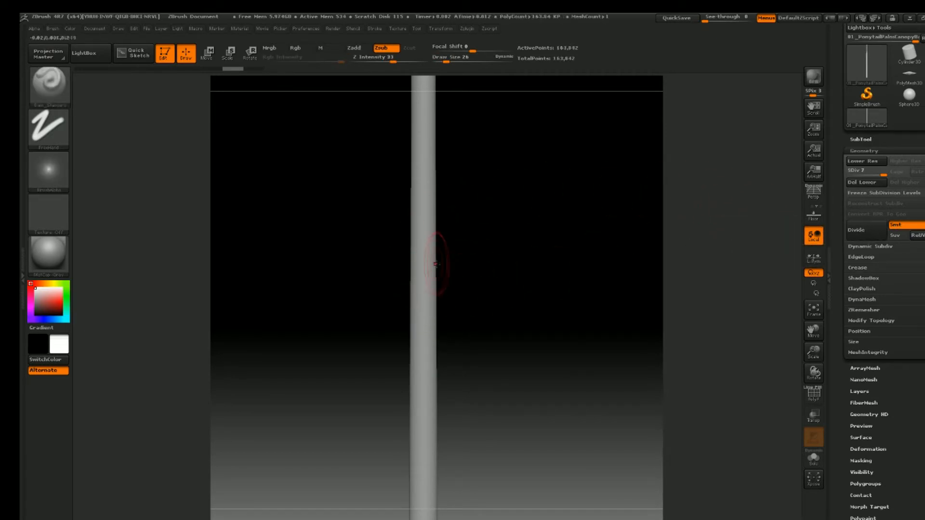
# Step: Try carving lengthwise grooves down the leaf's middle section with the Dam Standard brush, undoing each one
pyautogui.moveTo(419, 253); pyautogui.dragTo(420, 372)
pyautogui.hotkey('ctrl', 'z')
pyautogui.moveTo(459, 268); pyautogui.dragTo(587, 218)
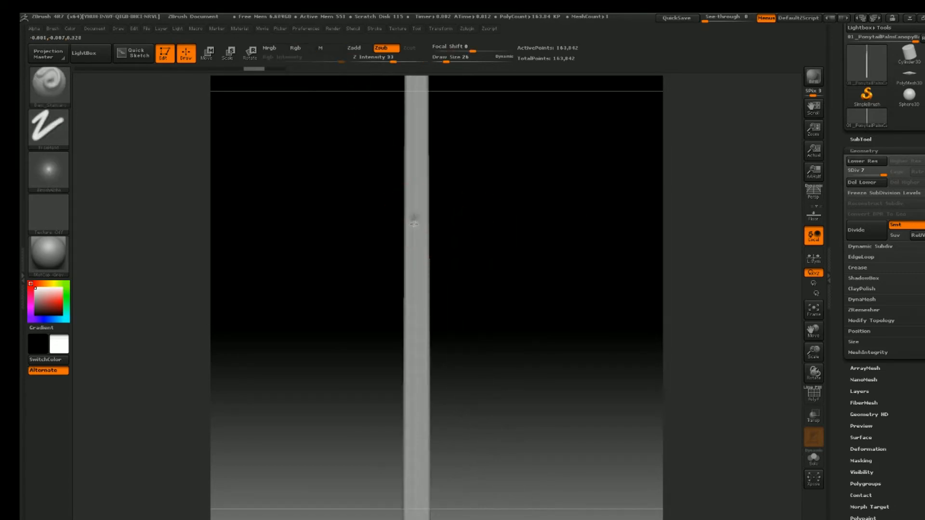
pyautogui.moveTo(417, 260); pyautogui.dragTo(409, 359)
pyautogui.hotkey('ctrl', 'z')
pyautogui.moveTo(436, 292)
pyautogui.keyDown('ctrl'); pyautogui.mouseDown(button='right')
pyautogui.moveTo(436, 224)
pyautogui.moveTo(436, 234)
pyautogui.mouseUp(button='right'); pyautogui.keyUp('ctrl')
pyautogui.keyDown('alt'); pyautogui.moveTo(442, 229); pyautogui.dragTo(452, 269); pyautogui.keyUp('alt')
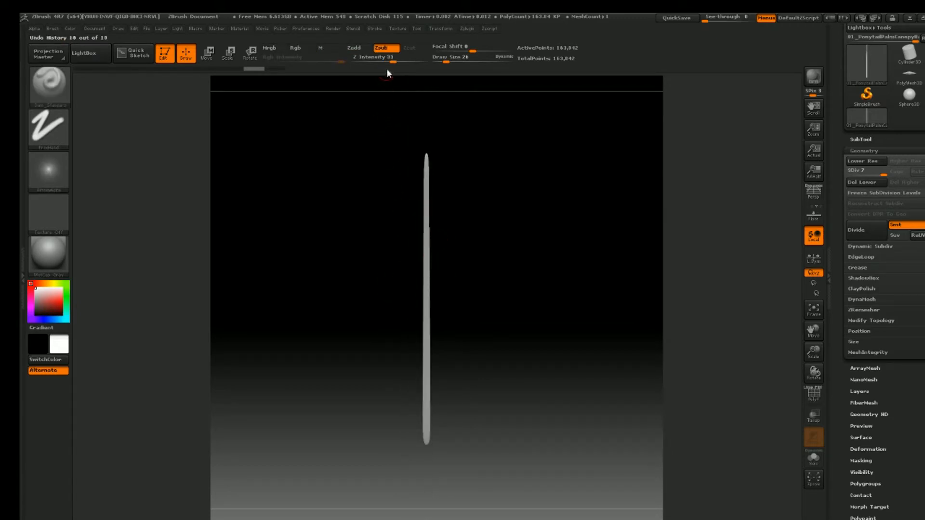
# Step: Set the brush's Z Intensity to 13, testing the groove strength on the leaf's middle section
pyautogui.moveTo(391, 62); pyautogui.dragTo(370, 62)
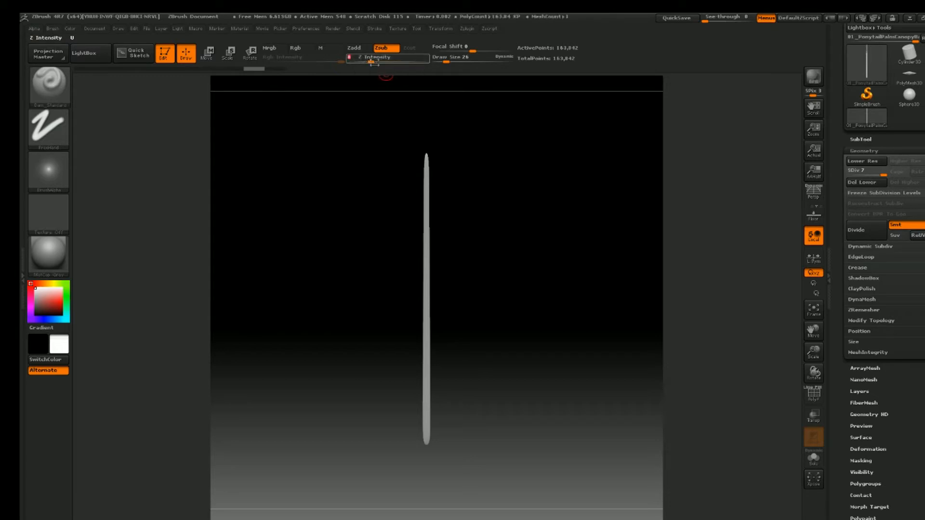
pyautogui.keyDown('ctrl'); pyautogui.moveTo(405, 144); pyautogui.dragTo(439, 207, button='right'); pyautogui.keyUp('ctrl')
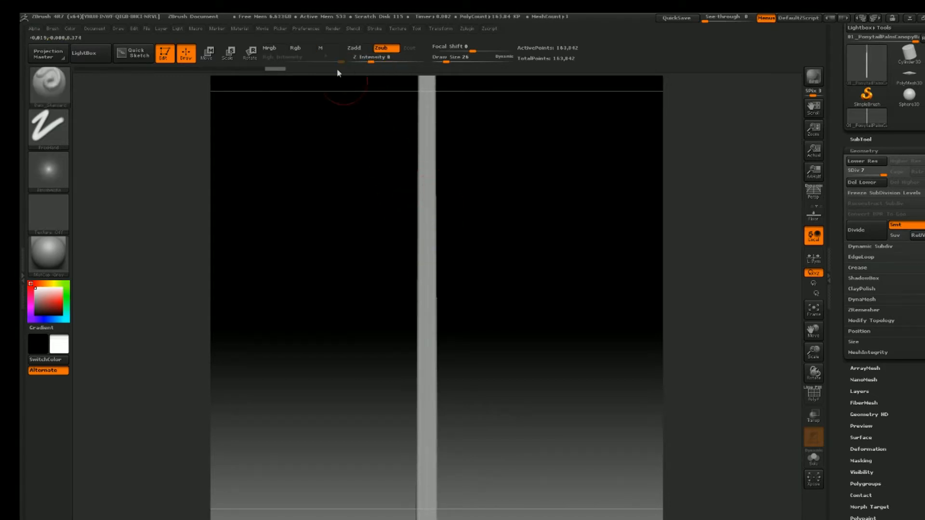
pyautogui.moveTo(370, 60); pyautogui.dragTo(376, 61)
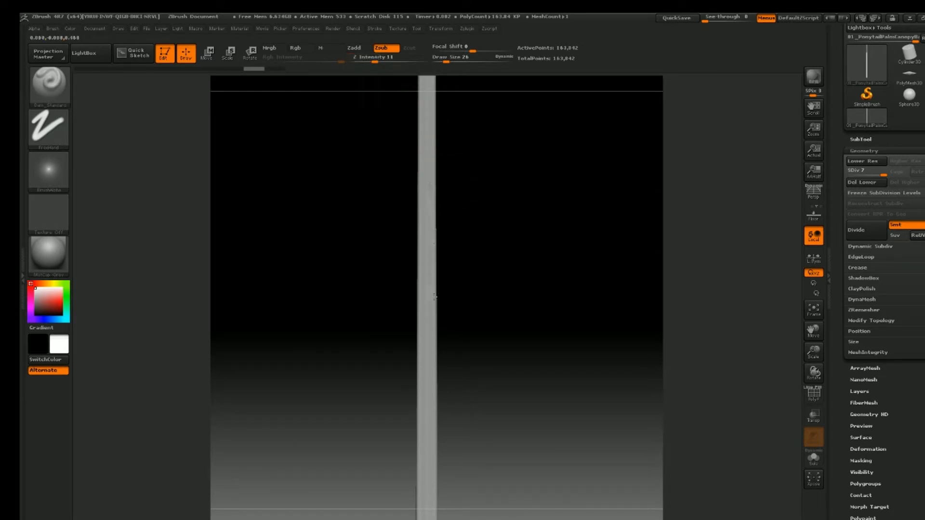
pyautogui.moveTo(425, 225); pyautogui.dragTo(423, 214)
pyautogui.hotkey('ctrl', 'z')
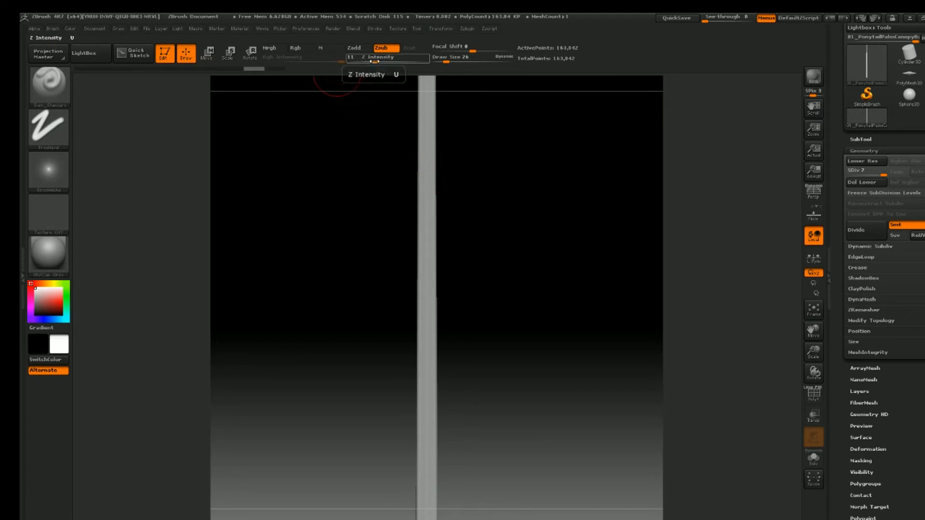
pyautogui.moveTo(374, 62); pyautogui.dragTo(377, 62)
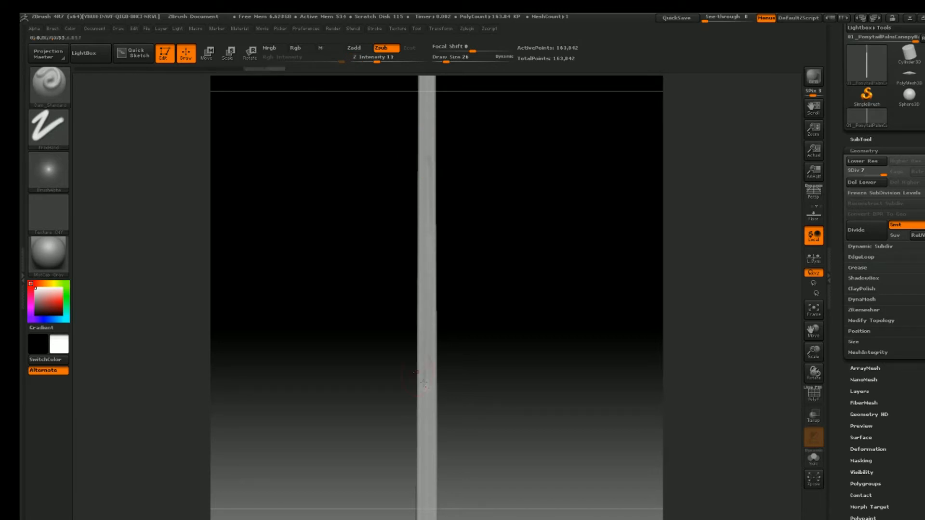
# Step: Check the groove with the NormalRGB material in a Best-quality render, and return to Preview rendering
pyautogui.click(62, 260)
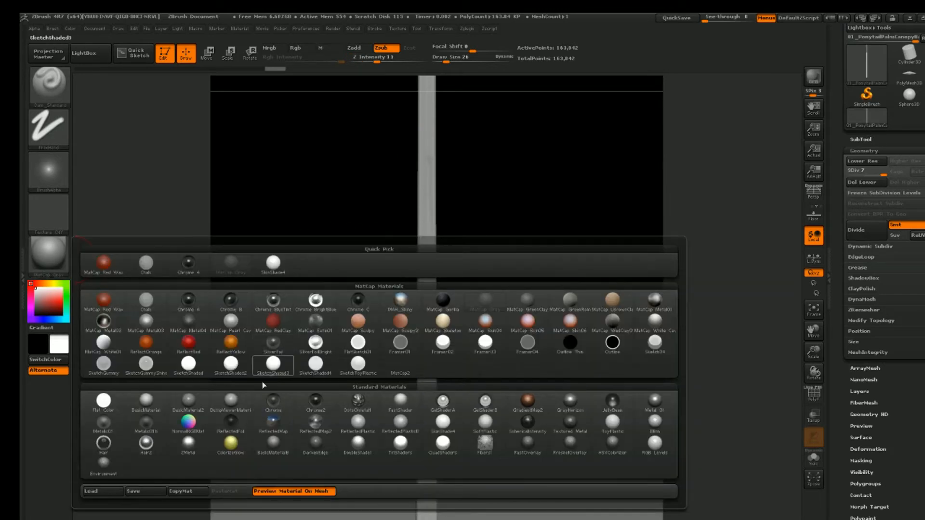
pyautogui.click(189, 423)
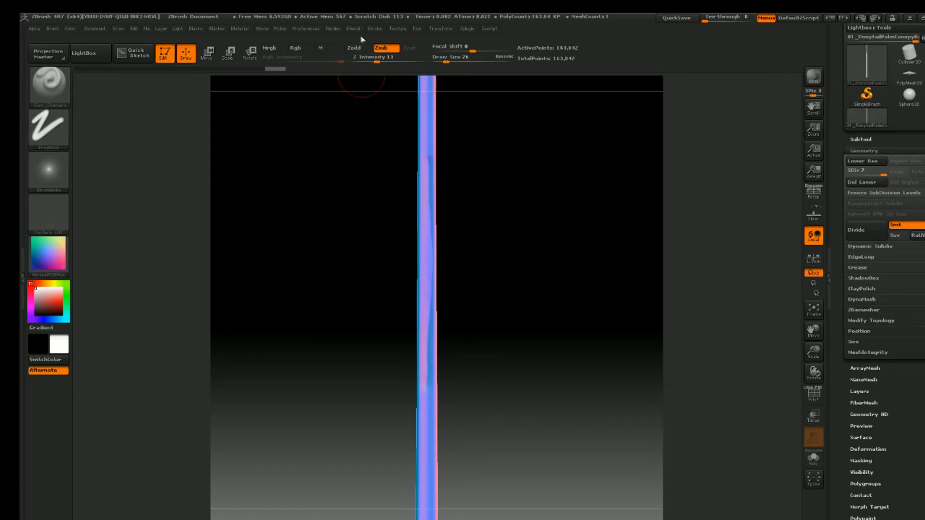
pyautogui.click(333, 29)
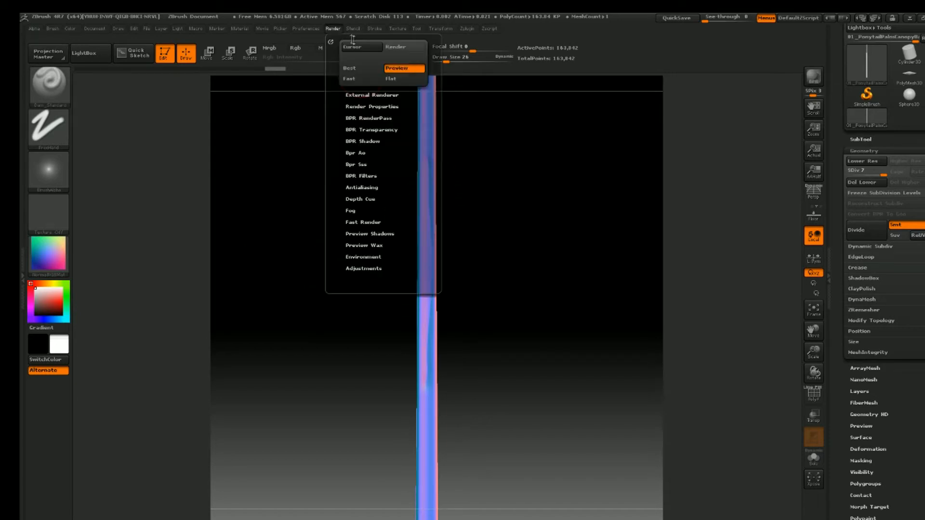
pyautogui.click(354, 71)
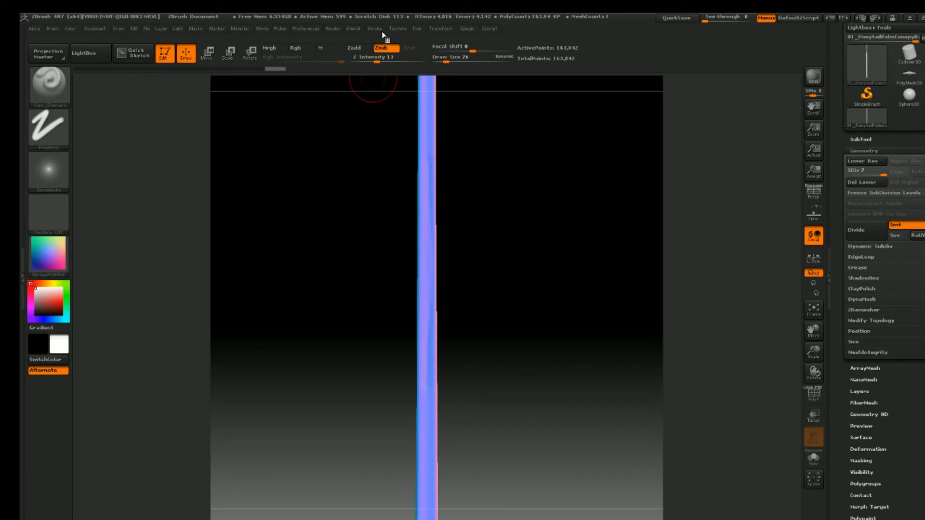
pyautogui.click(333, 28)
pyautogui.click(403, 68)
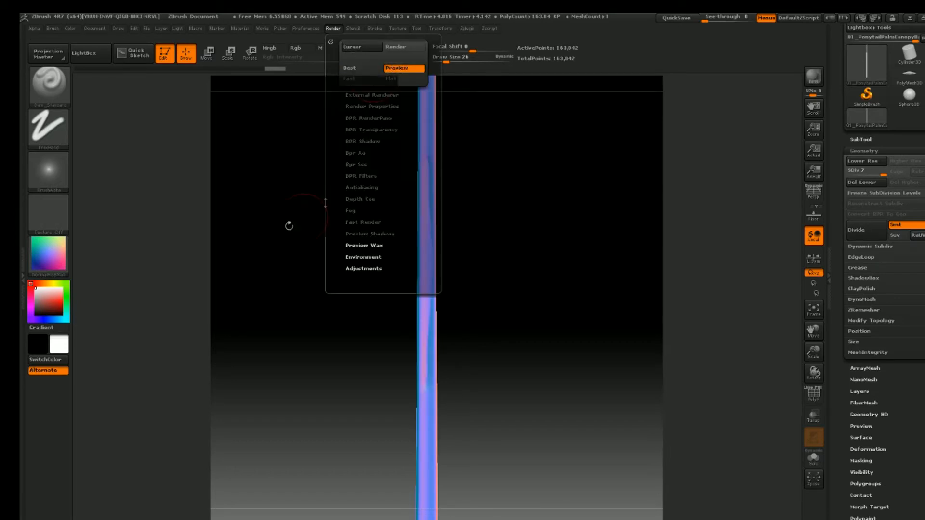
# Step: Switch the material back to MatCap Gray and undo the test groove
pyautogui.click(48, 254)
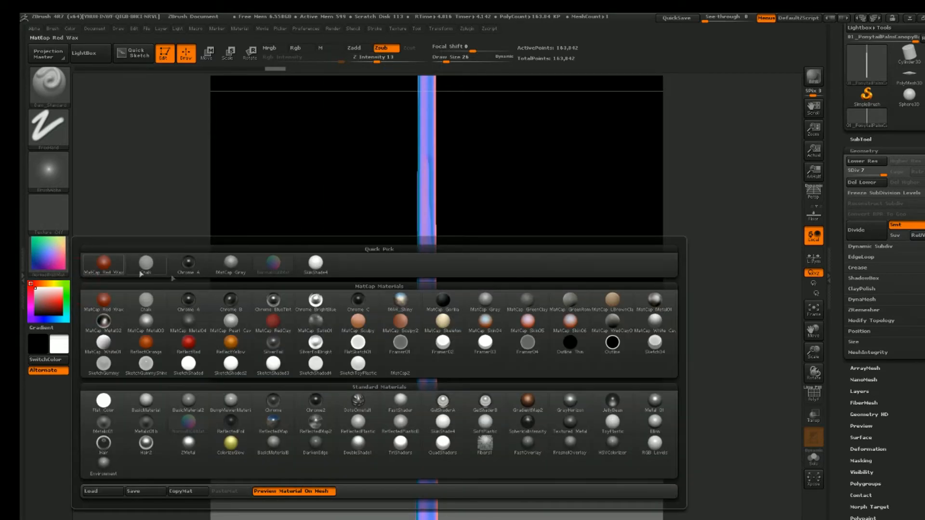
pyautogui.click(483, 301)
pyautogui.press('ctrl')
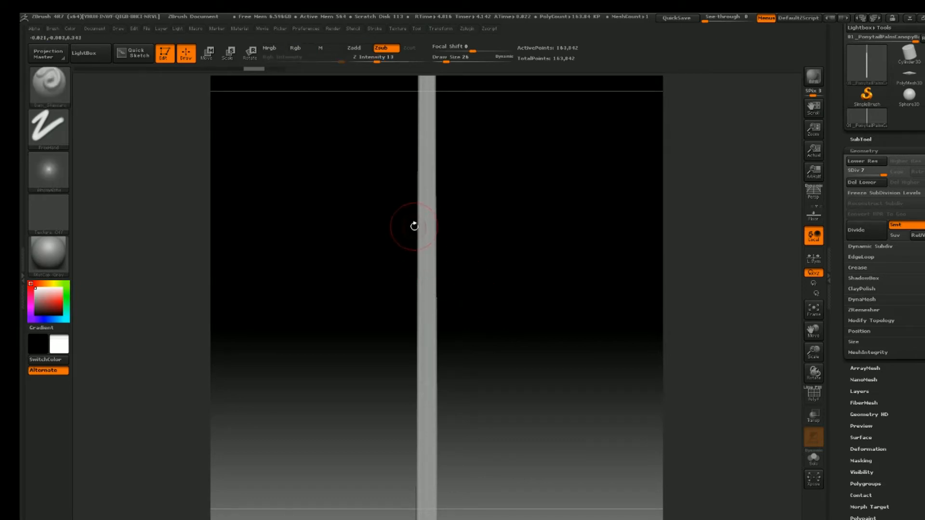
# Step: In the stroke's Lazy Mouse settings, raise LazySmooth and set LazyRadius to 16
pyautogui.moveTo(433, 235)
pyautogui.keyDown('ctrl'); pyautogui.mouseDown(button='right')
pyautogui.moveTo(421, 192)
pyautogui.moveTo(431, 217)
pyautogui.mouseUp(button='right'); pyautogui.keyUp('ctrl')
pyautogui.moveTo(455, 175)
pyautogui.keyDown('alt'); pyautogui.mouseDown(button='right')
pyautogui.moveTo(454, 235)
pyautogui.moveTo(454, 204)
pyautogui.mouseUp(button='right'); pyautogui.keyUp('alt')
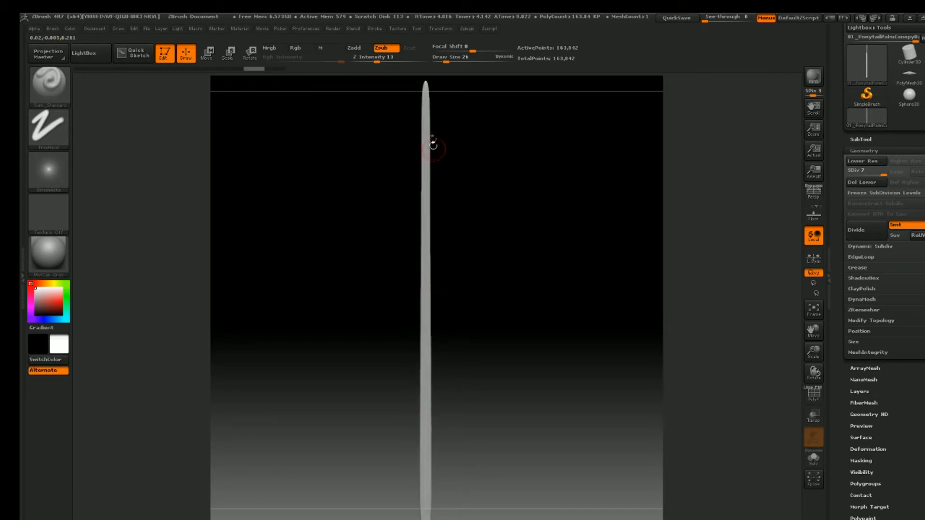
pyautogui.moveTo(444, 108)
pyautogui.keyDown('ctrl'); pyautogui.mouseDown(button='right')
pyautogui.moveTo(461, 147)
pyautogui.moveTo(460, 193)
pyautogui.mouseUp(button='right'); pyautogui.keyUp('ctrl')
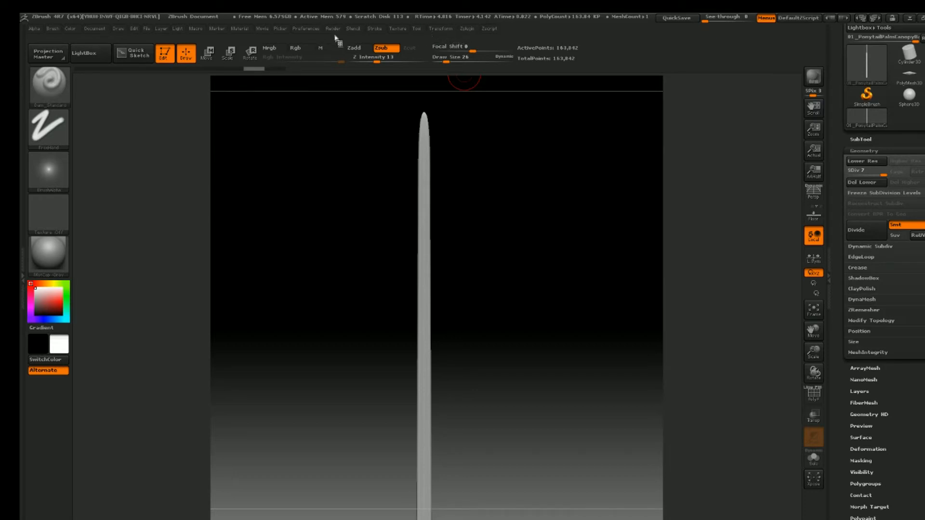
pyautogui.click(374, 29)
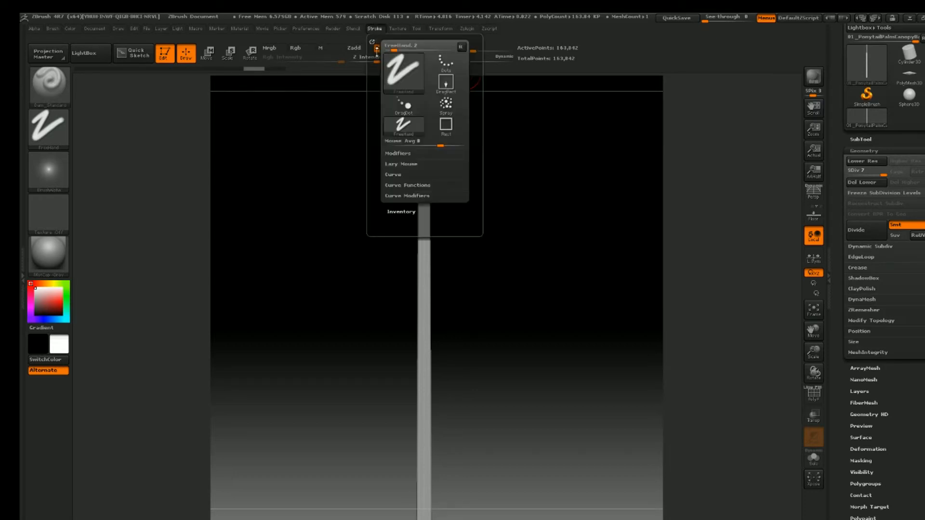
pyautogui.click(403, 165)
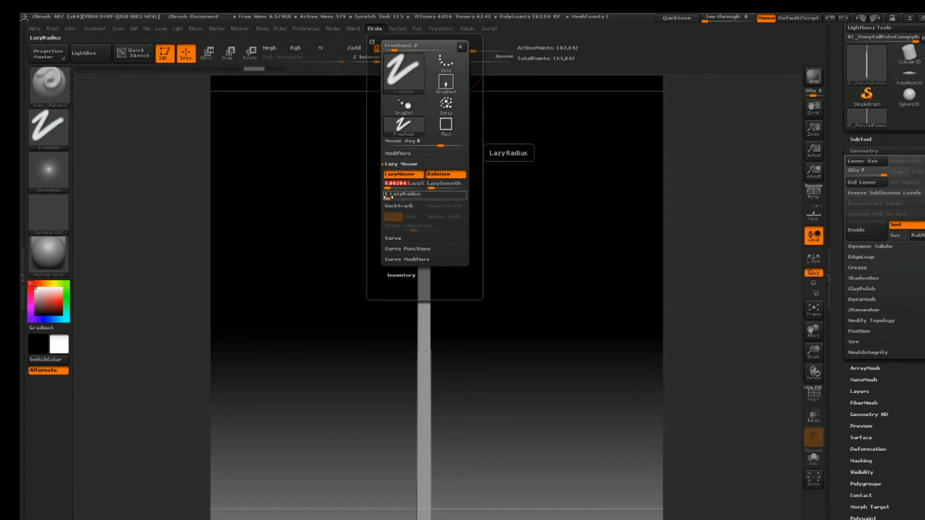
pyautogui.moveTo(434, 188); pyautogui.dragTo(442, 187)
pyautogui.moveTo(393, 198); pyautogui.dragTo(398, 198)
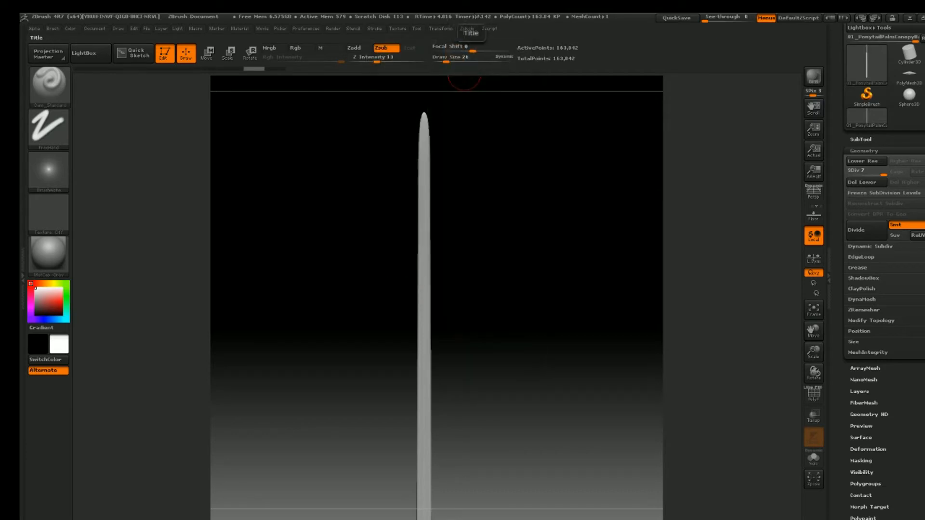
# Step: Try carving one long groove down the leaf from below its tip, and undo it
pyautogui.moveTo(422, 236); pyautogui.dragTo(420, 326)
pyautogui.moveTo(424, 484); pyautogui.dragTo(424, 486)
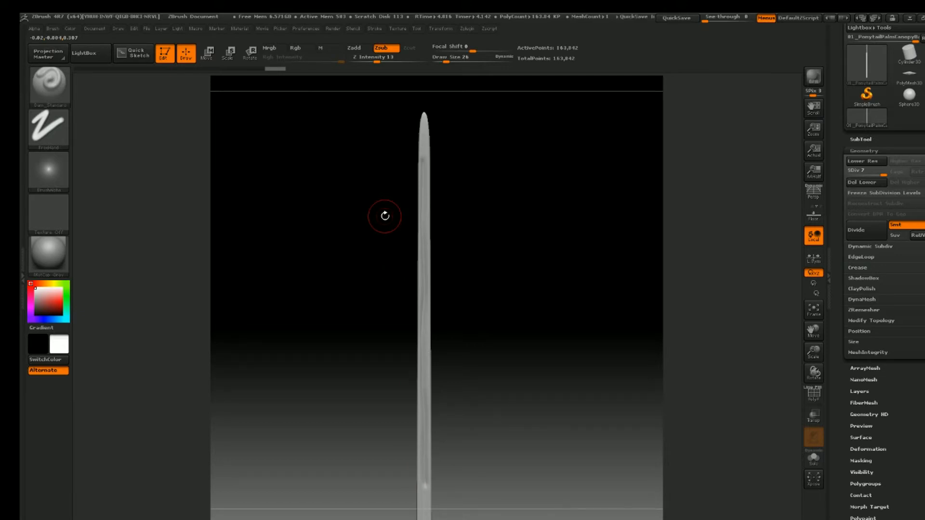
pyautogui.hotkey('ctrl', 'z')
pyautogui.hotkey('ctrl', 'z')
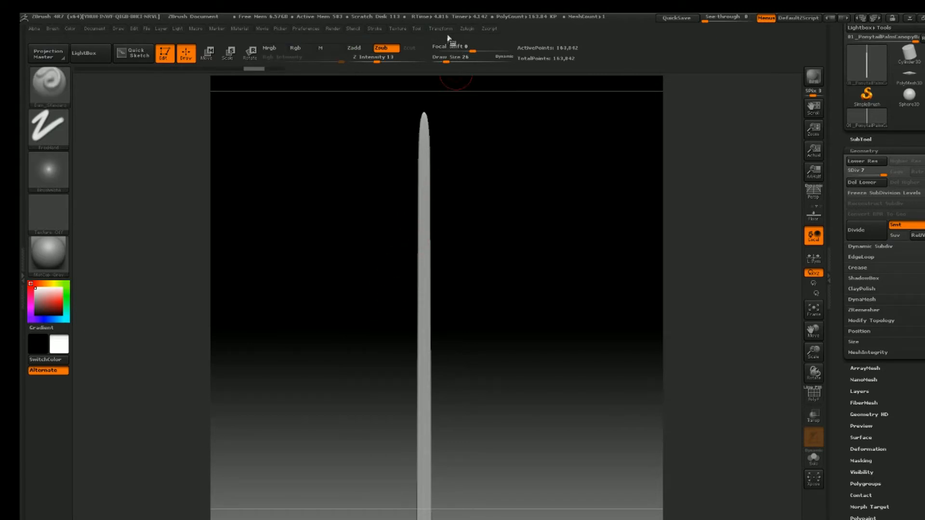
# Step: Set LazyRadius to 60 and try carving a groove up toward the leaf's tip, undoing it
pyautogui.click(376, 30)
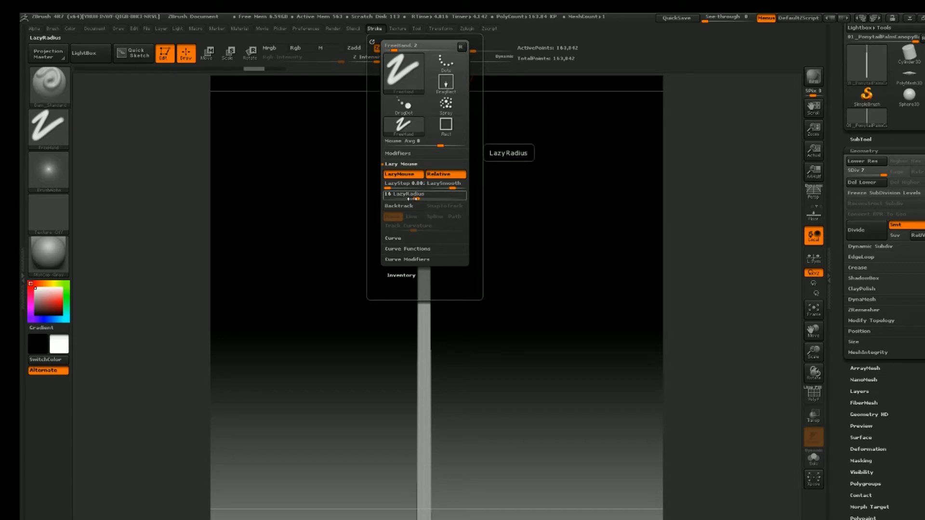
pyautogui.moveTo(412, 196); pyautogui.dragTo(443, 197)
pyautogui.moveTo(422, 318); pyautogui.dragTo(421, 162)
pyautogui.moveTo(429, 116); pyautogui.dragTo(428, 108)
pyautogui.hotkey('ctrl', 'z')
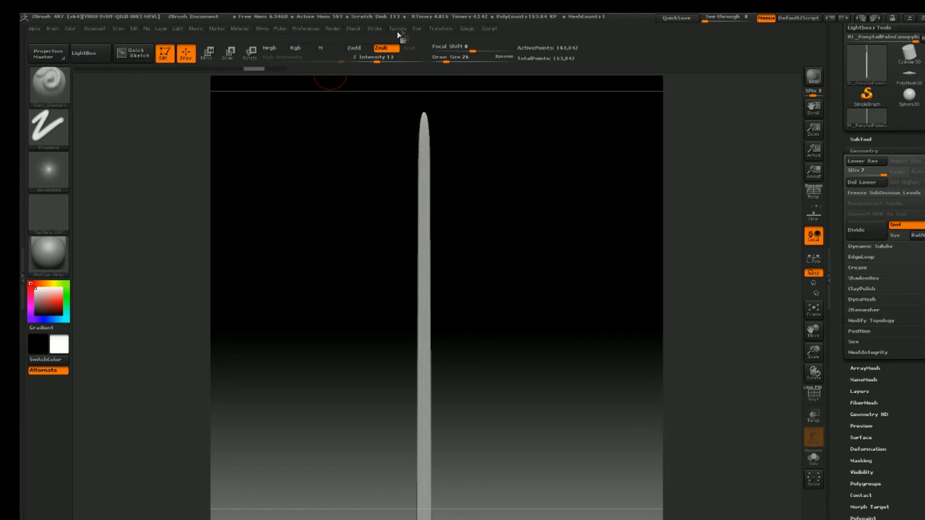
# Step: Raise LazyRadius further and test it with grooves near the tip and down the leaf's length, undoing each one
pyautogui.click(374, 29)
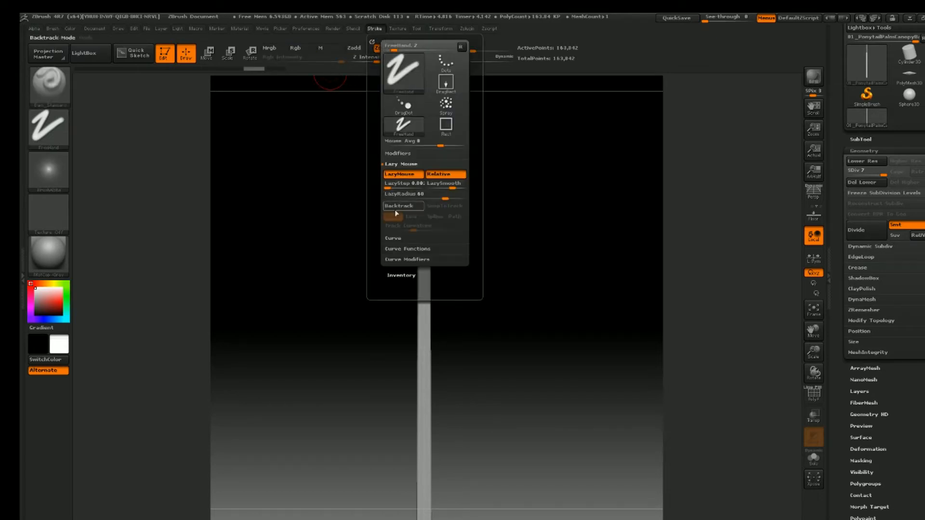
pyautogui.moveTo(441, 199); pyautogui.dragTo(458, 199)
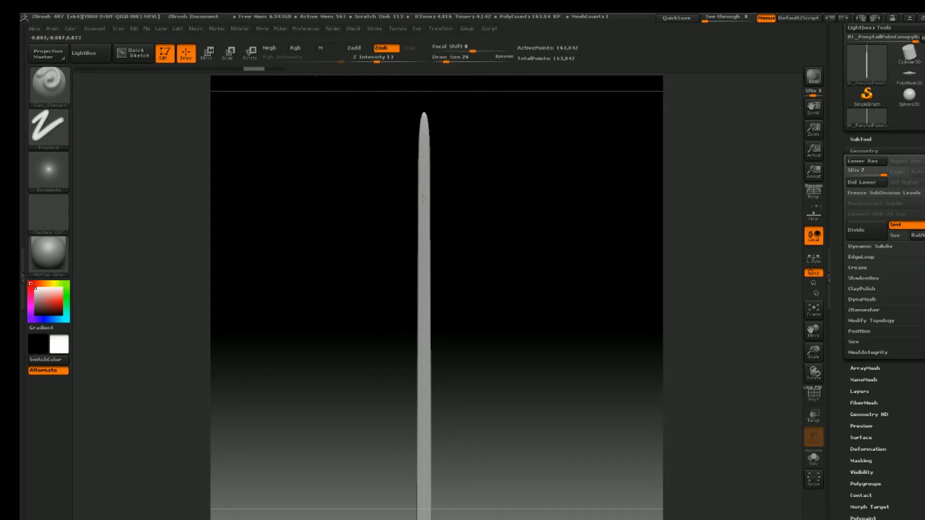
pyautogui.moveTo(425, 108); pyautogui.dragTo(425, 107)
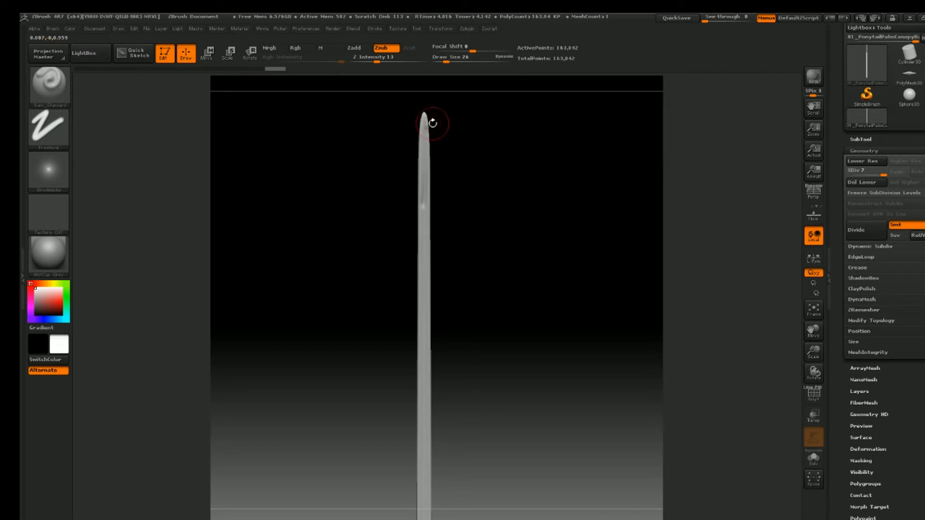
pyautogui.hotkey('ctrl', 'z')
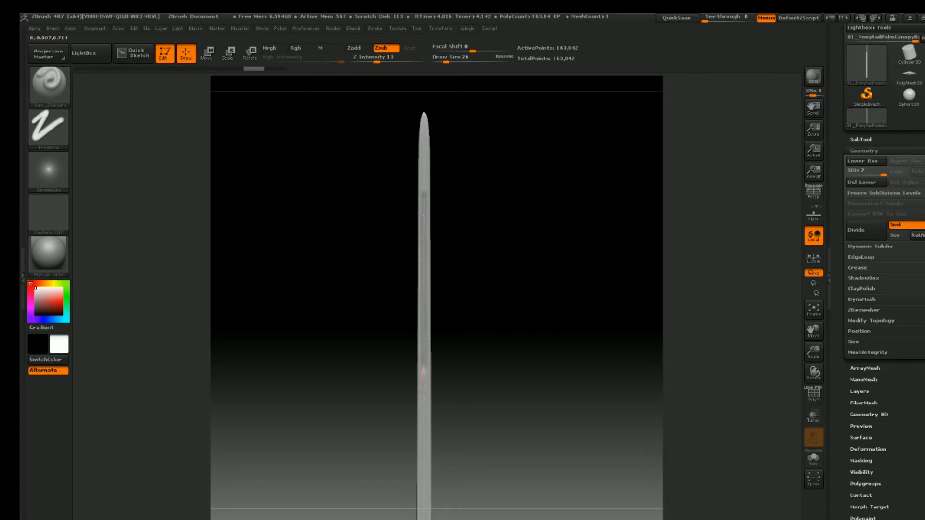
pyautogui.moveTo(422, 426); pyautogui.dragTo(423, 473)
pyautogui.moveTo(423, 507); pyautogui.dragTo(423, 511)
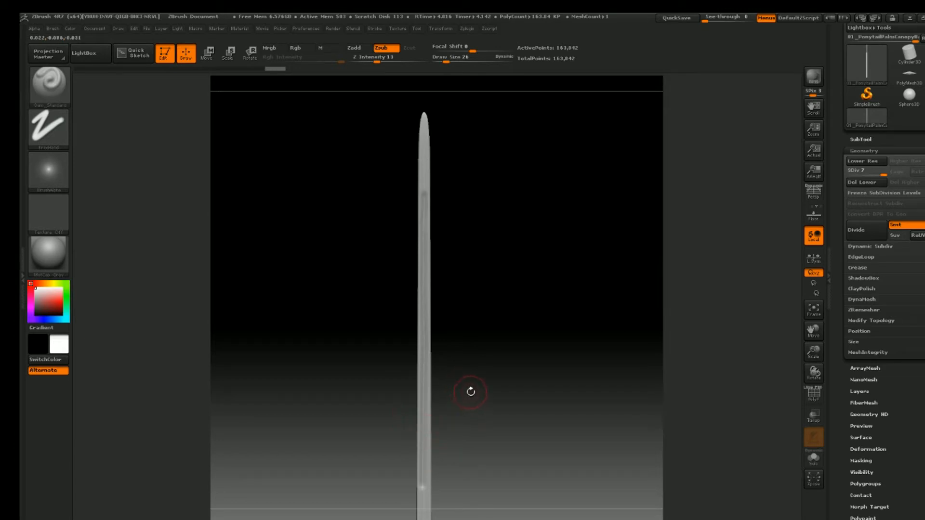
pyautogui.hotkey('ctrl', 'z')
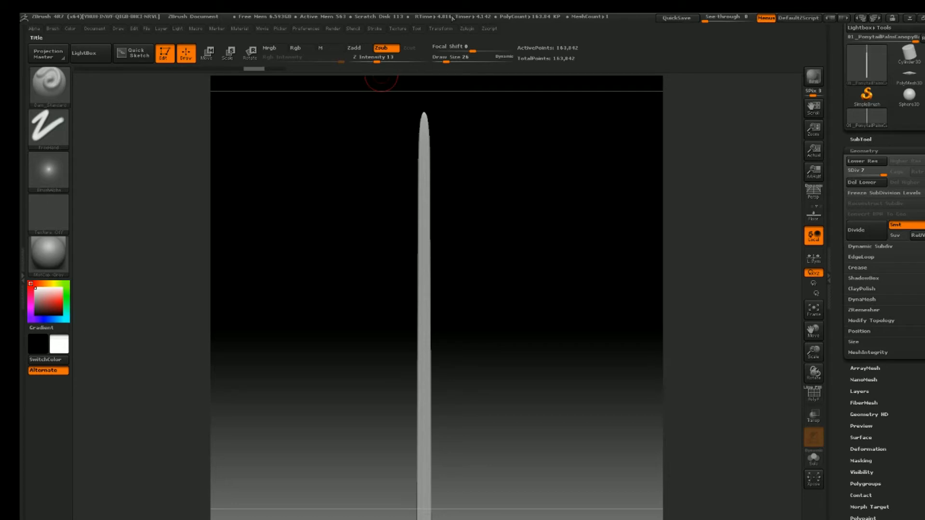
# Step: Raise LazyRadius once more and try a groove down the middle of the leaf, undoing it
pyautogui.click(375, 28)
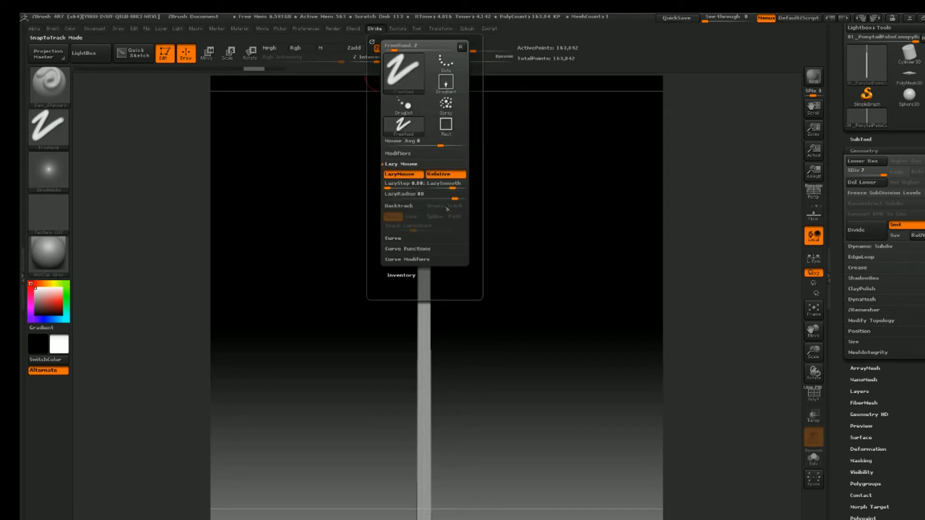
pyautogui.moveTo(454, 197); pyautogui.dragTo(462, 198)
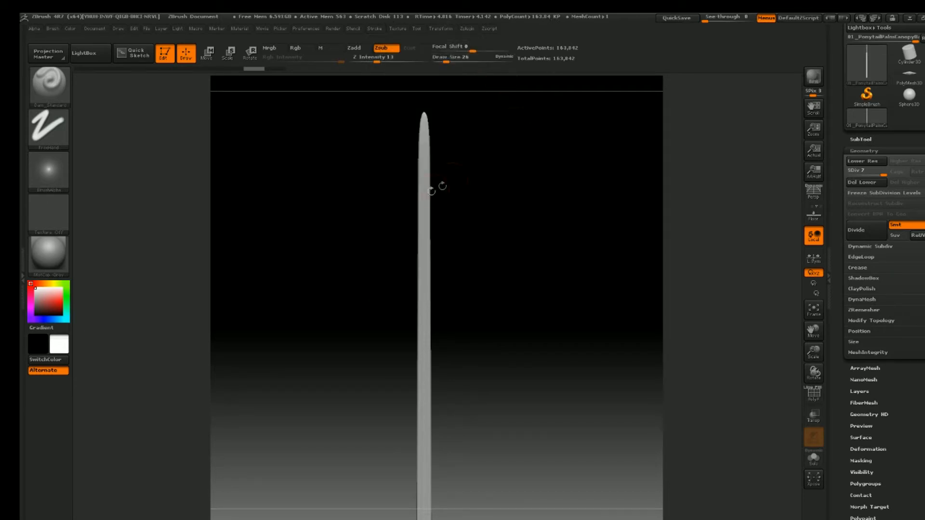
pyautogui.moveTo(423, 256); pyautogui.dragTo(421, 305)
pyautogui.hotkey('ctrl', 'z')
# Step: Switch to the browser, examine ponytail palm reference photos including the Etsy seeds image, and return to ZBrush
pyautogui.click(910, 18)
pyautogui.moveTo(227, 420); pyautogui.dragTo(124, 487, button='middle')
pyautogui.click(55, 518)
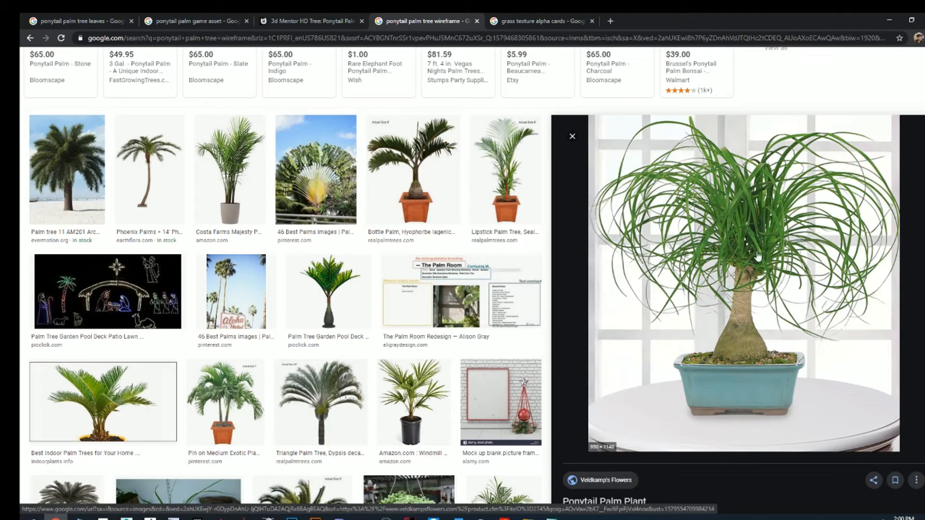
pyautogui.scroll(4, 758, 256)
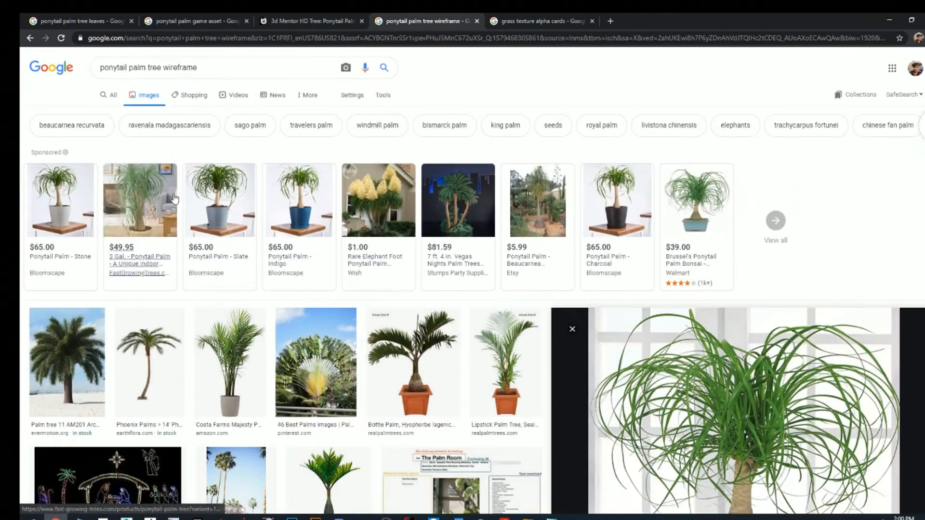
pyautogui.scroll(-5, 570, 234)
pyautogui.scroll(-10, 543, 259)
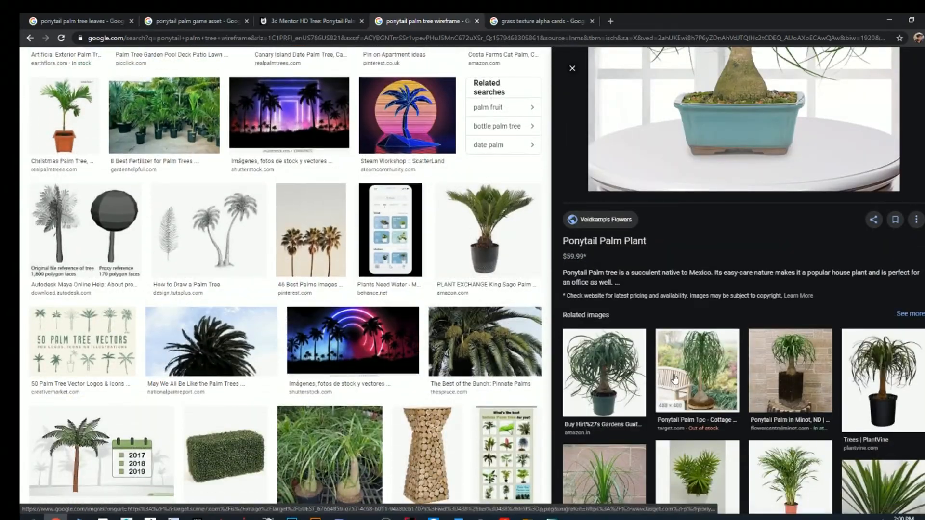
pyautogui.scroll(-6, 783, 357)
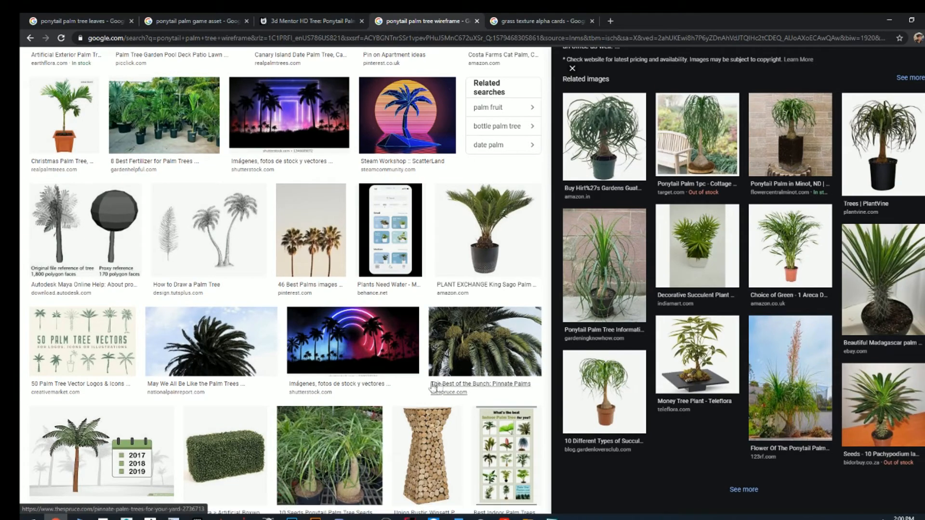
pyautogui.scroll(-2, 435, 385)
pyautogui.click(329, 359)
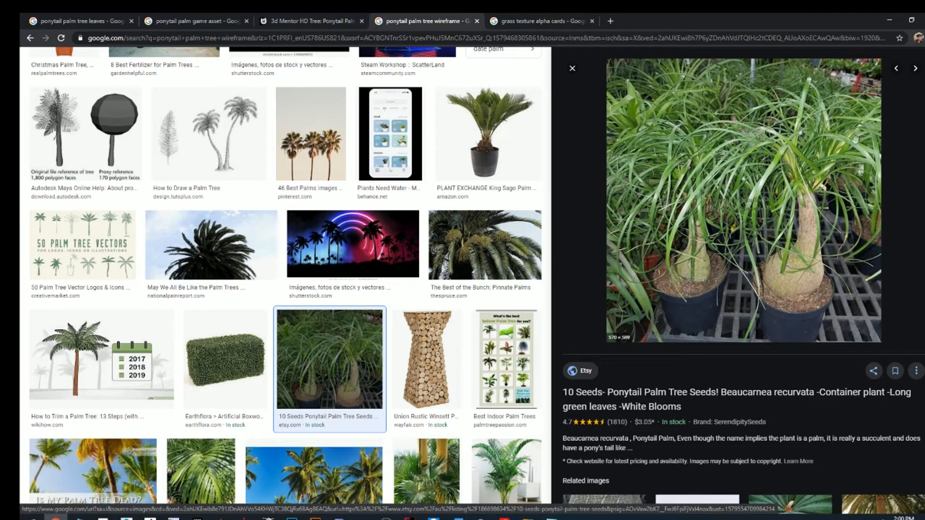
pyautogui.click(899, 19)
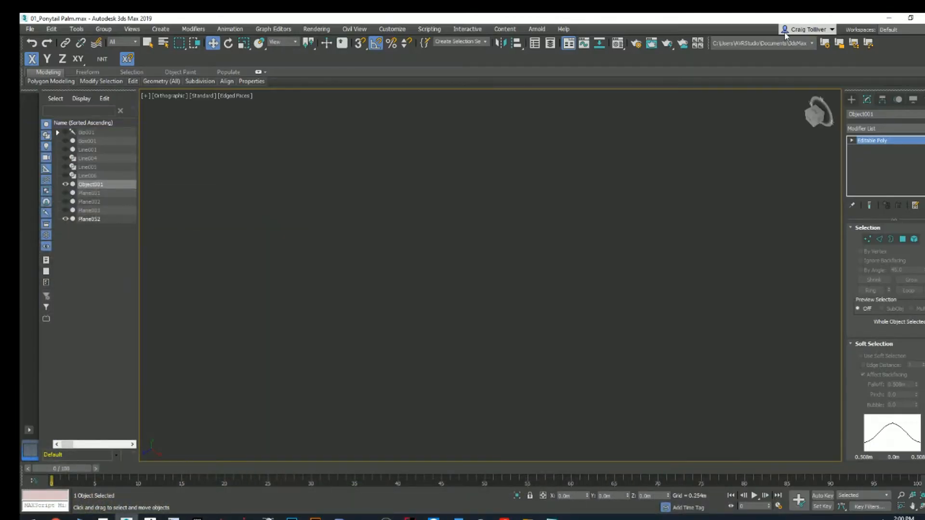
pyautogui.click(151, 518)
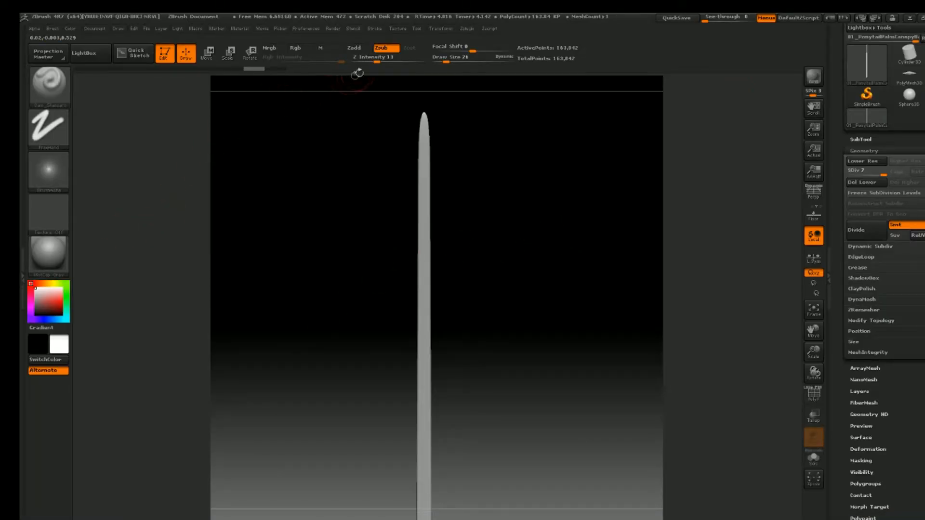
# Step: Set the brush's Z Intensity to 6 and carve shallow lengthwise grooves along the leaf down to its base, undoing a stray stroke
pyautogui.click(371, 61)
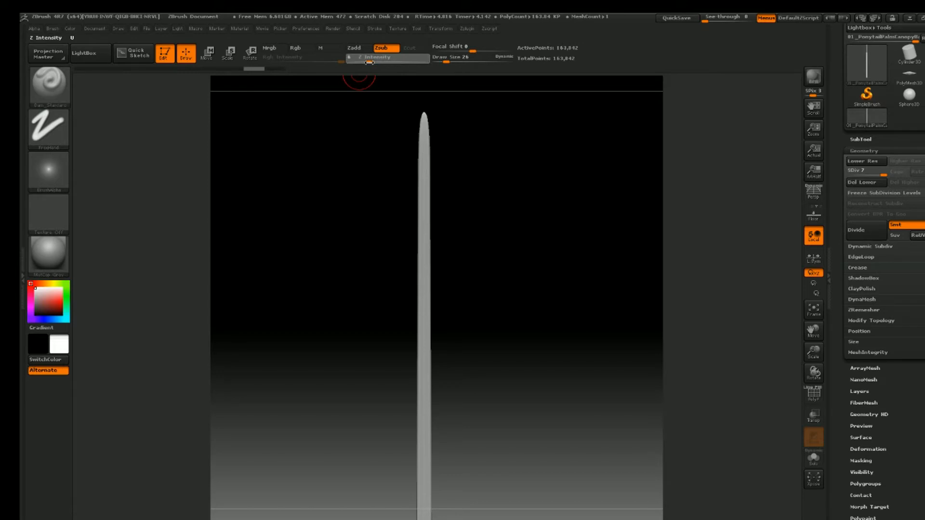
pyautogui.write('5')
pyautogui.press('Return')
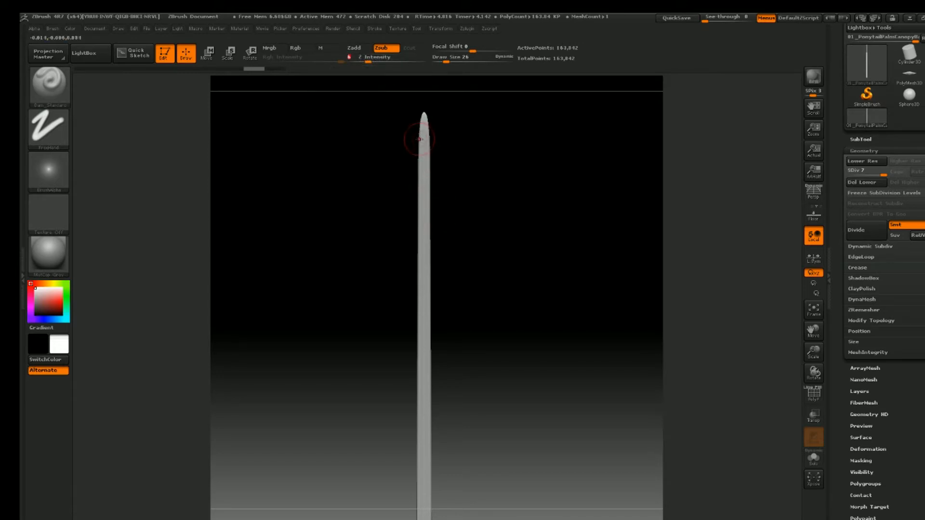
pyautogui.press('Return')
pyautogui.moveTo(454, 441); pyautogui.dragTo(443, 159)
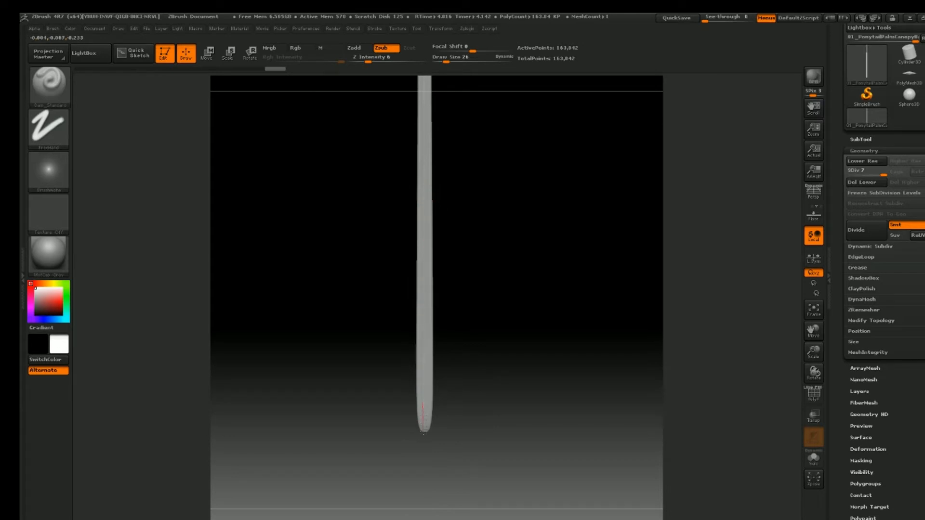
pyautogui.moveTo(426, 454); pyautogui.dragTo(426, 456)
pyautogui.hotkey('ctrl', 'z')
pyautogui.moveTo(423, 247); pyautogui.dragTo(423, 253)
pyautogui.moveTo(422, 449); pyautogui.dragTo(422, 451)
pyautogui.moveTo(468, 195)
pyautogui.keyDown('alt'); pyautogui.mouseDown(button='right')
pyautogui.moveTo(446, 334)
pyautogui.moveTo(428, 248)
pyautogui.moveTo(454, 262)
pyautogui.mouseUp(button='right'); pyautogui.keyUp('alt')
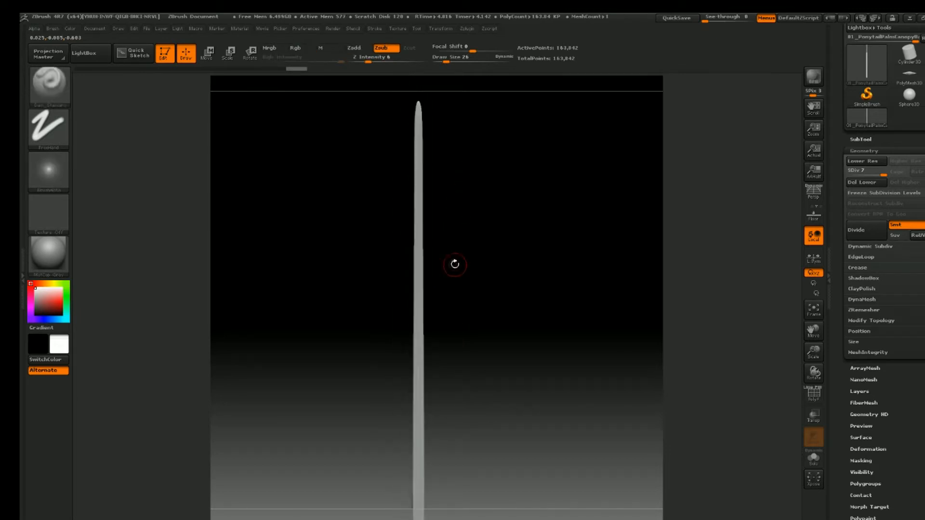
# Step: Preview the grooved leaf with the NormalRGBMat material and restore MatCap Gray
pyautogui.click(41, 271)
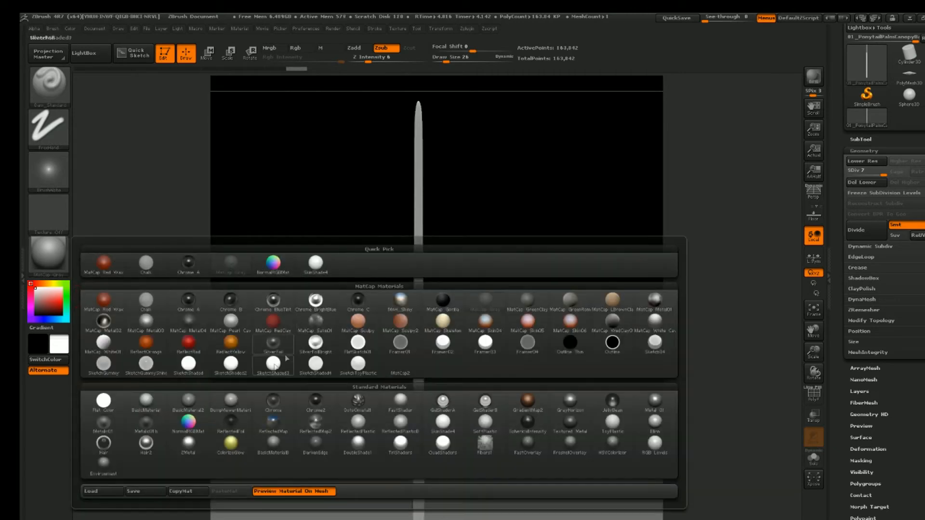
pyautogui.click(271, 263)
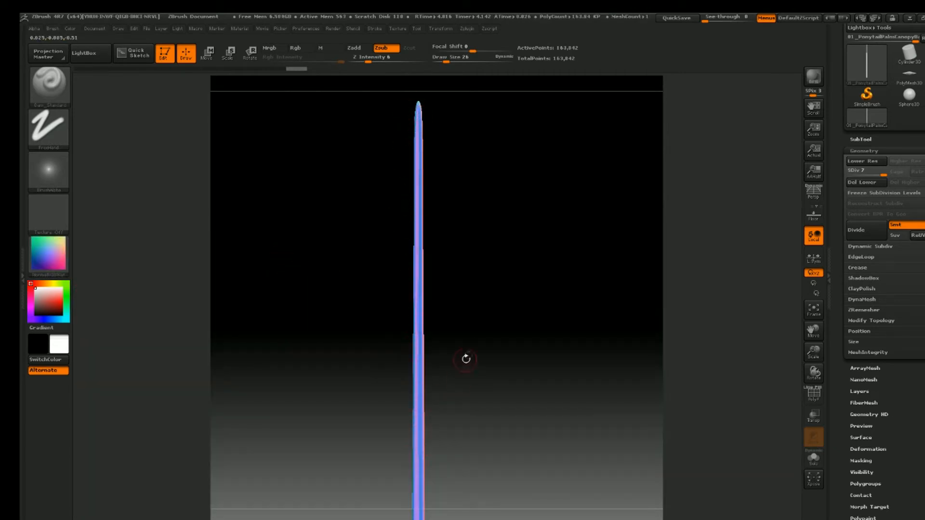
pyautogui.moveTo(467, 311); pyautogui.dragTo(456, 208, button='right')
pyautogui.keyDown('alt'); pyautogui.moveTo(453, 195); pyautogui.dragTo(457, 326); pyautogui.keyUp('alt')
pyautogui.click(48, 265)
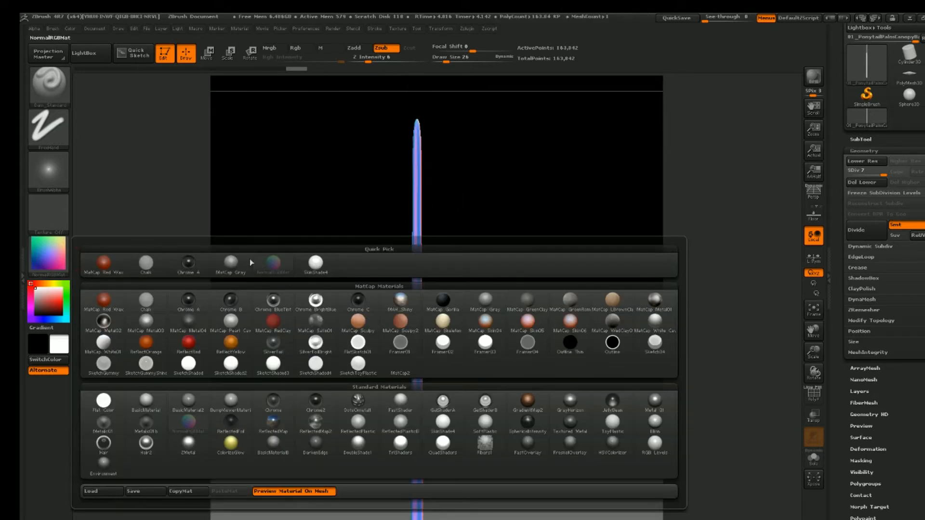
pyautogui.click(232, 263)
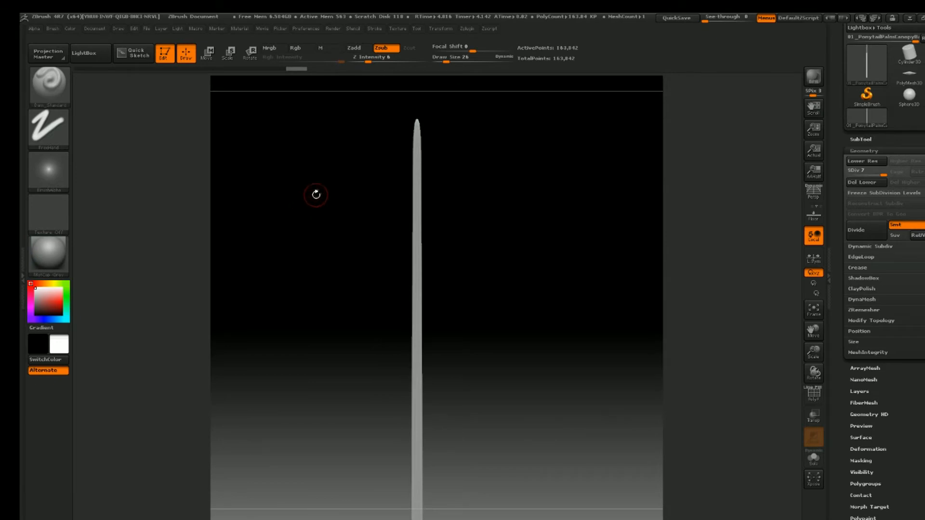
# Step: Enlarge the brush to Draw Size 283 and try bending the leaf's upper half with Move Topological, undoing the bends
pyautogui.press('ctrl')
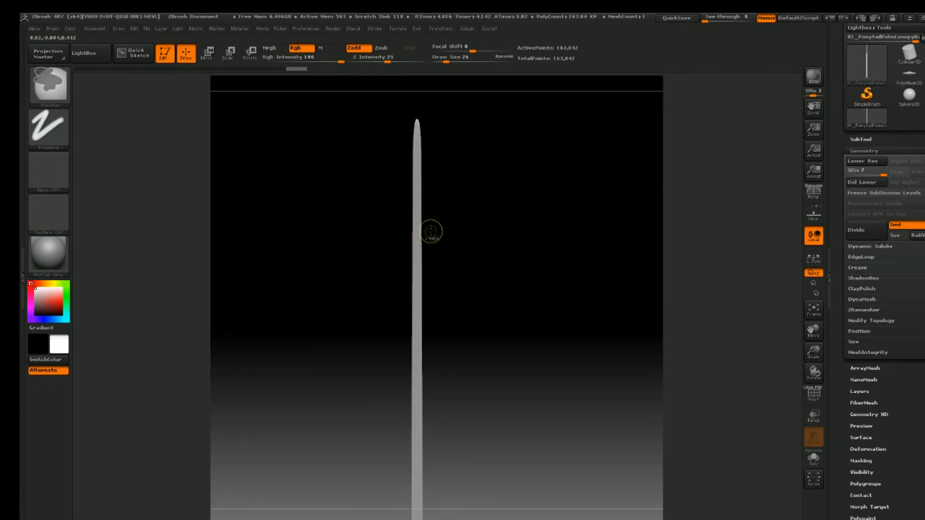
pyautogui.keyDown('ctrl'); pyautogui.moveTo(431, 232); pyautogui.dragTo(427, 200, button='right'); pyautogui.keyUp('ctrl')
pyautogui.keyDown('alt'); pyautogui.moveTo(435, 276); pyautogui.dragTo(421, 251, button='right'); pyautogui.keyUp('alt')
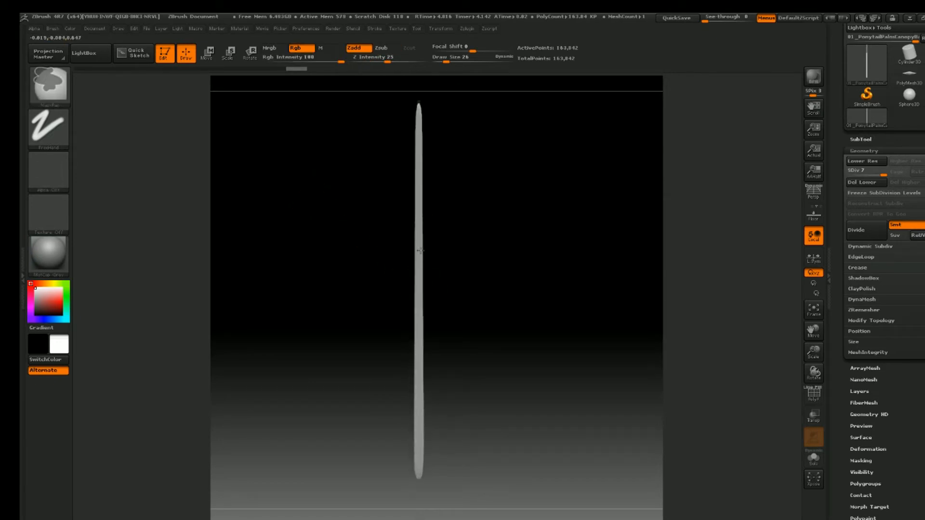
pyautogui.press('shift')
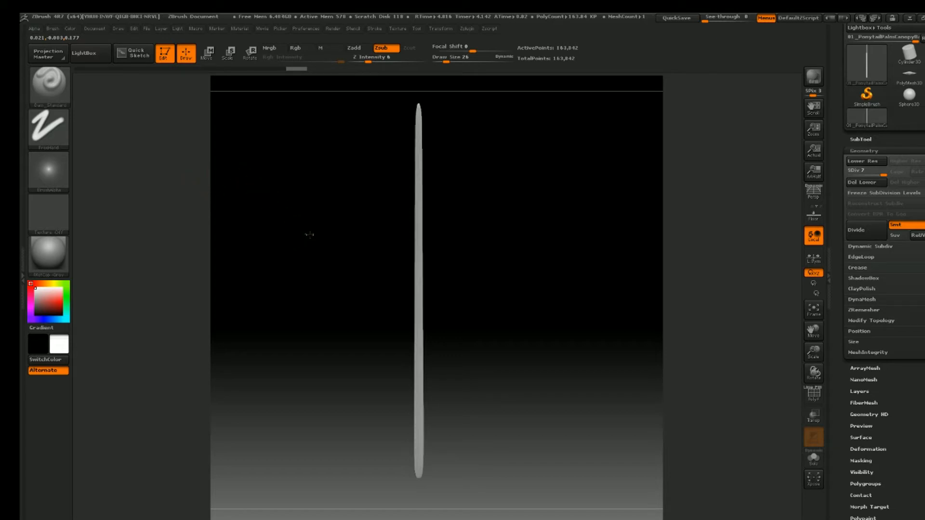
pyautogui.press('space')
pyautogui.moveTo(304, 235)
pyautogui.mouseDown()
pyautogui.moveTo(348, 234)
pyautogui.moveTo(338, 235)
pyautogui.mouseUp()
pyautogui.press('b')
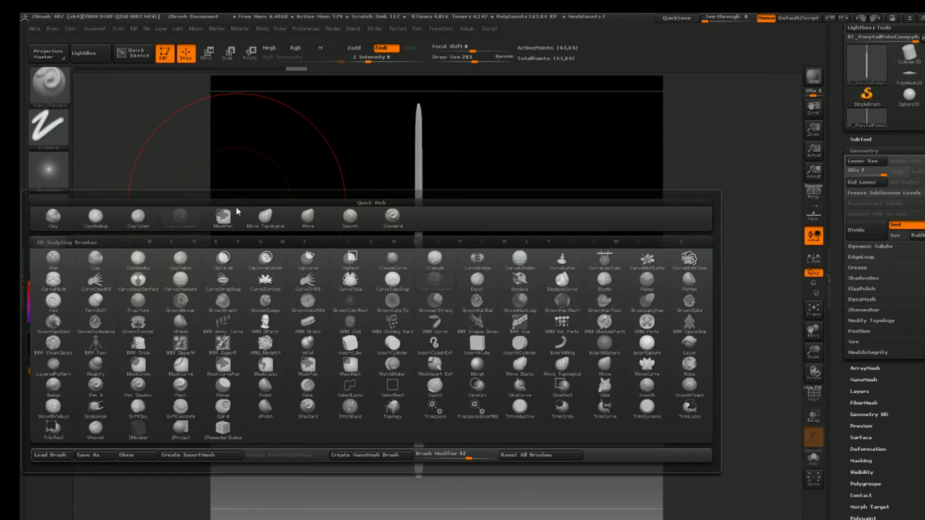
pyautogui.click(265, 215)
pyautogui.moveTo(418, 125); pyautogui.dragTo(450, 127)
pyautogui.moveTo(433, 217); pyautogui.dragTo(386, 239)
pyautogui.hotkey('ctrl', 'z')
pyautogui.hotkey('ctrl', 'z')
pyautogui.hotkey('ctrl', 'z')
pyautogui.hotkey('ctrl', 'z')
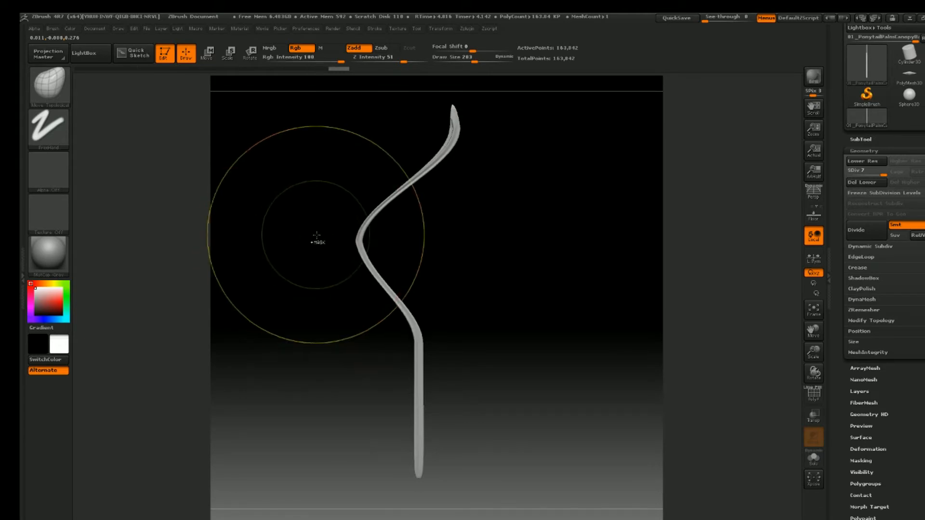
# Step: Switch to the Move brush and try bending the upper part of the leaf, undoing the bend
pyautogui.press('b')
pyautogui.press('m')
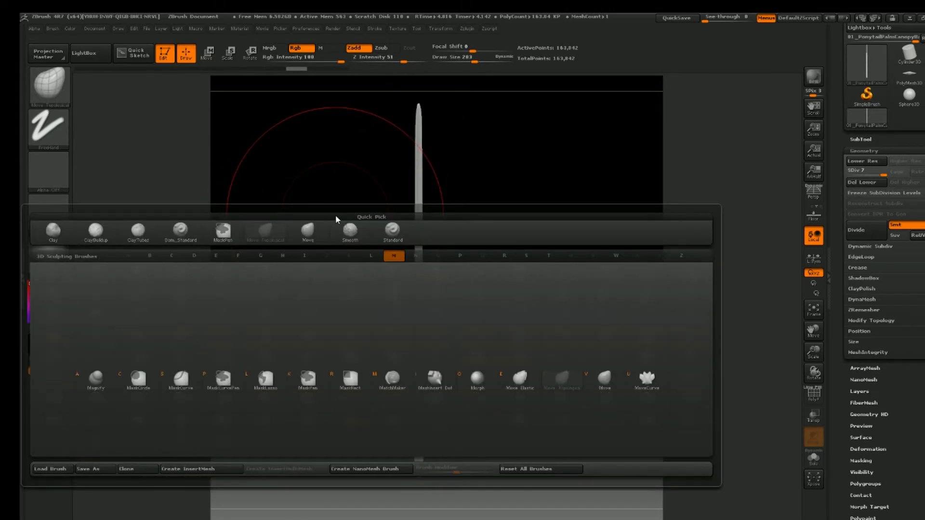
pyautogui.press('v')
pyautogui.moveTo(414, 160)
pyautogui.mouseDown()
pyautogui.moveTo(440, 159)
pyautogui.moveTo(378, 159)
pyautogui.moveTo(392, 160)
pyautogui.mouseUp()
pyautogui.hotkey('ctrl', 'z')
pyautogui.hotkey('ctrl', 'z')
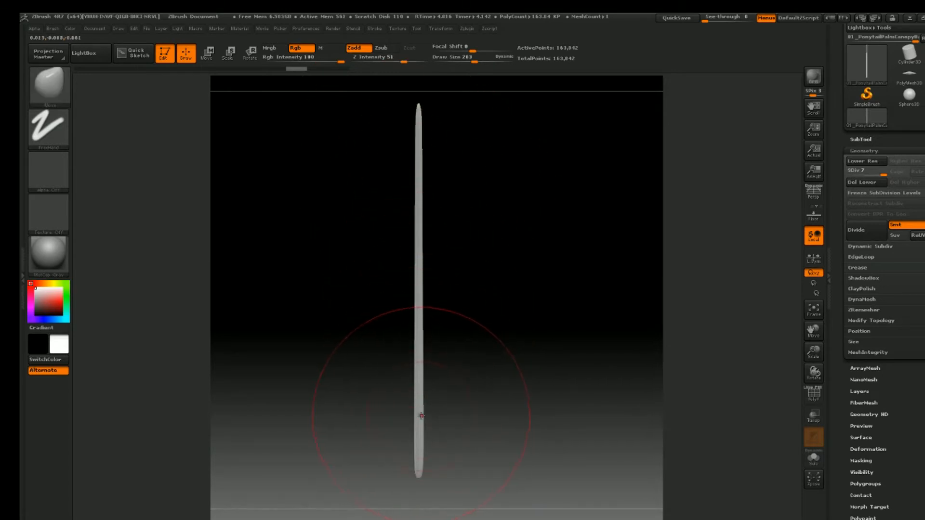
# Step: Set Draw Size to 311 and push the leaf along its length with the Move brush into a smooth, gentle S-curve
pyautogui.press('space')
pyautogui.moveTo(412, 371)
pyautogui.mouseDown()
pyautogui.moveTo(417, 389)
pyautogui.moveTo(407, 385)
pyautogui.mouseUp()
pyautogui.moveTo(418, 285); pyautogui.dragTo(399, 280)
pyautogui.moveTo(414, 211); pyautogui.dragTo(424, 213)
pyautogui.moveTo(425, 147); pyautogui.dragTo(436, 130)
pyautogui.moveTo(406, 371); pyautogui.dragTo(406, 398)
pyautogui.moveTo(409, 443); pyautogui.dragTo(423, 458)
pyautogui.moveTo(407, 305); pyautogui.dragTo(404, 306)
pyautogui.moveTo(418, 230); pyautogui.dragTo(425, 229)
pyautogui.moveTo(408, 308); pyautogui.dragTo(402, 307)
pyautogui.moveTo(415, 243); pyautogui.dragTo(416, 243)
pyautogui.moveTo(428, 181); pyautogui.dragTo(437, 179)
pyautogui.moveTo(406, 356); pyautogui.dragTo(397, 359)
pyautogui.moveTo(423, 471); pyautogui.dragTo(449, 468)
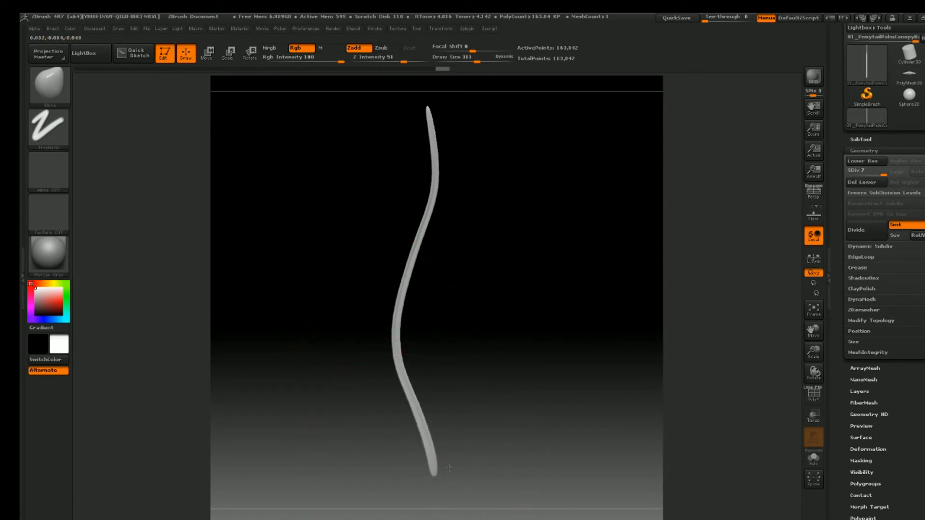
pyautogui.moveTo(427, 217); pyautogui.dragTo(423, 218)
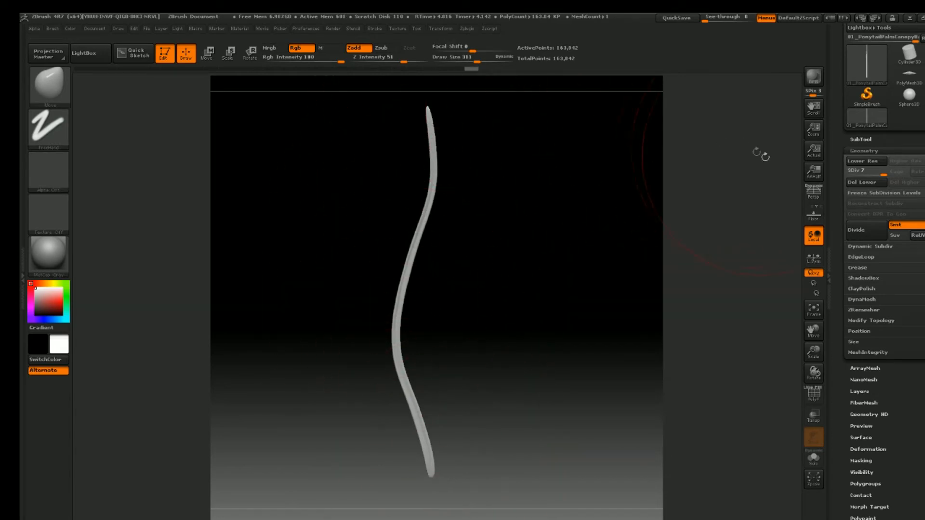
# Step: Duplicate the curved leaf subtool and move the copy sideways so it stands beside the original
pyautogui.click(861, 139)
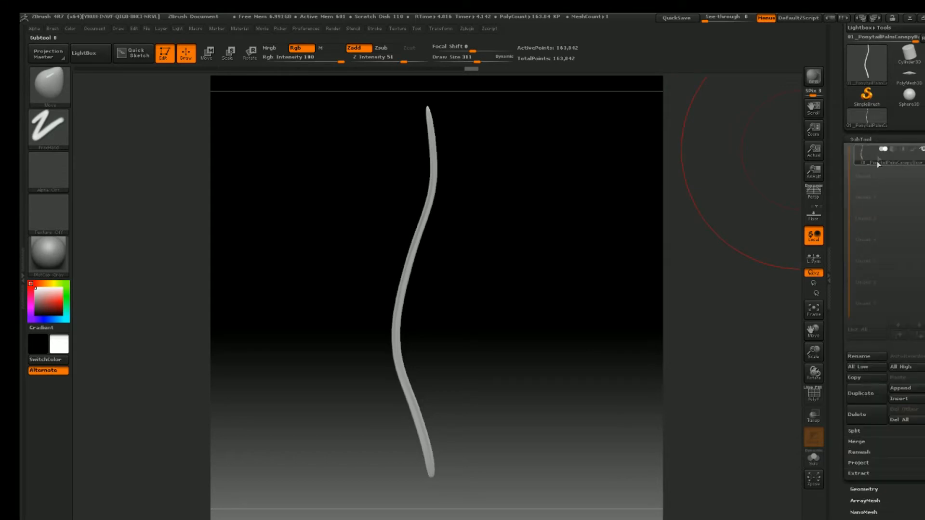
pyautogui.click(866, 393)
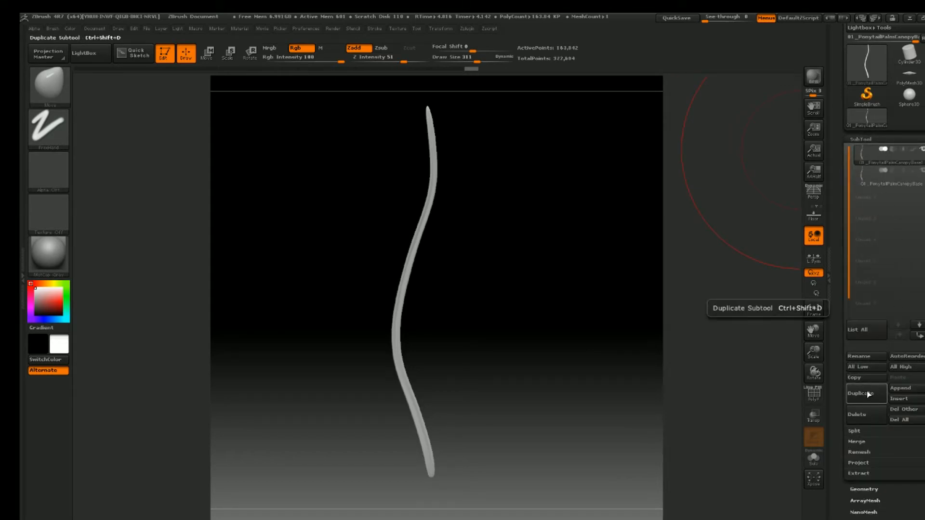
pyautogui.click(217, 57)
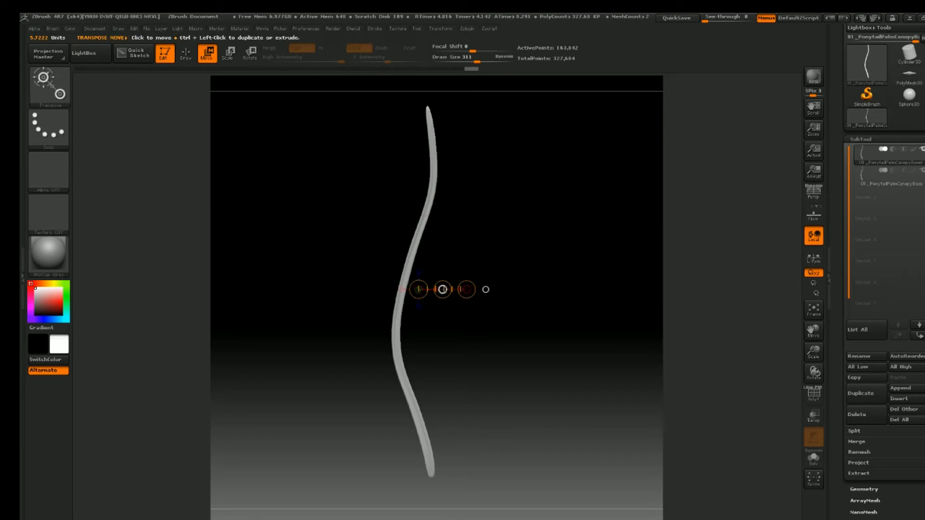
pyautogui.moveTo(443, 289); pyautogui.dragTo(487, 288)
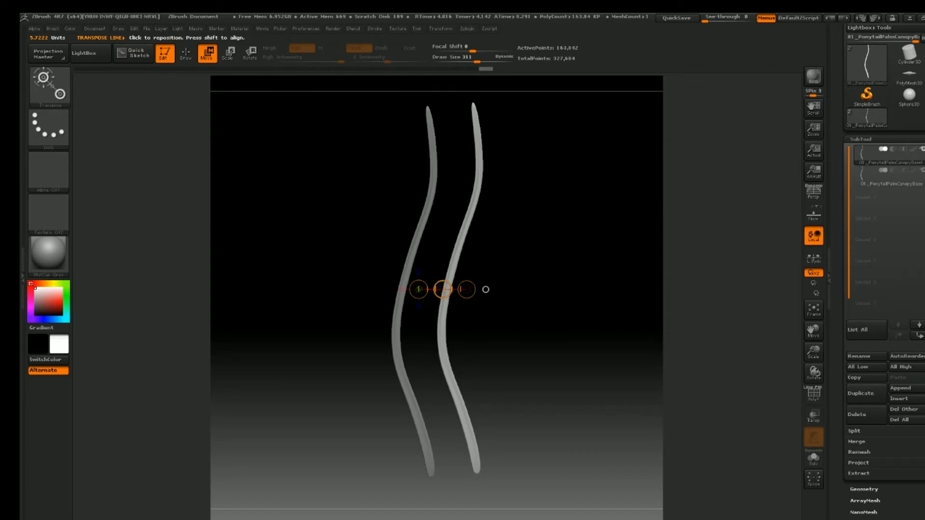
# Step: With the Move brush, stretch the duplicate leaf's tip above the original's and flatten the bend in its lower half
pyautogui.click(182, 58)
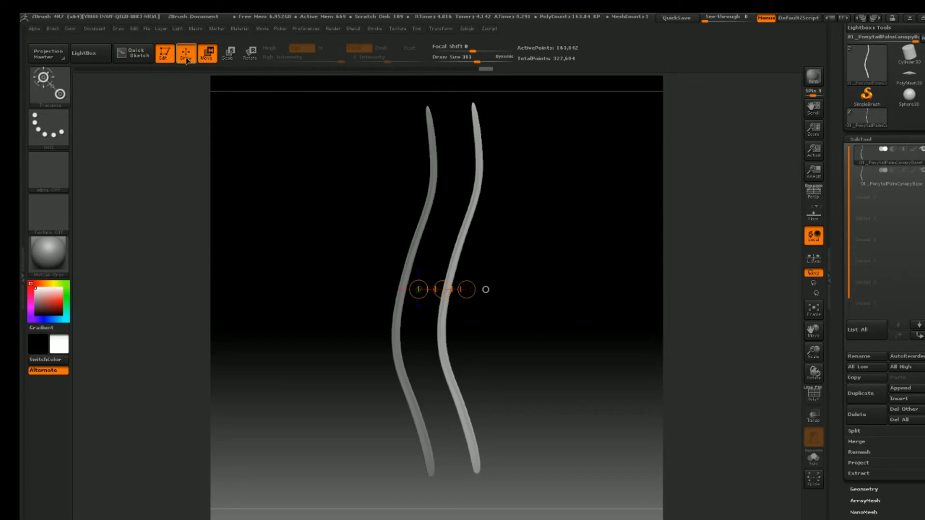
pyautogui.moveTo(439, 344)
pyautogui.mouseDown()
pyautogui.moveTo(475, 345)
pyautogui.moveTo(458, 353)
pyautogui.mouseUp()
pyautogui.keyDown('alt'); pyautogui.moveTo(473, 172); pyautogui.dragTo(468, 258); pyautogui.keyUp('alt')
pyautogui.moveTo(471, 191); pyautogui.dragTo(465, 140)
pyautogui.moveTo(464, 332); pyautogui.dragTo(474, 332)
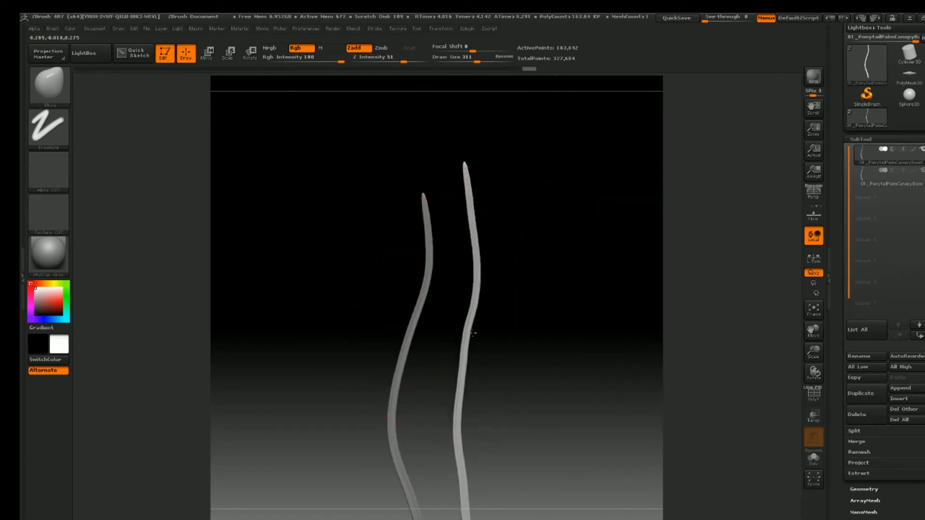
# Step: Reshape the duplicate leaf with the Move brush into a different wavy curve, leaning its tip and bending its middle and lower sections
pyautogui.moveTo(461, 365); pyautogui.dragTo(458, 391)
pyautogui.moveTo(466, 311)
pyautogui.mouseDown()
pyautogui.moveTo(490, 324)
pyautogui.moveTo(488, 342)
pyautogui.mouseUp()
pyautogui.moveTo(485, 347)
pyautogui.mouseDown()
pyautogui.moveTo(491, 352)
pyautogui.moveTo(472, 373)
pyautogui.moveTo(449, 347)
pyautogui.moveTo(440, 259)
pyautogui.mouseUp()
pyautogui.moveTo(436, 321); pyautogui.dragTo(425, 321)
pyautogui.moveTo(431, 286); pyautogui.dragTo(455, 297)
pyautogui.moveTo(444, 362)
pyautogui.mouseDown()
pyautogui.moveTo(460, 357)
pyautogui.moveTo(432, 355)
pyautogui.mouseUp()
pyautogui.keyDown('alt'); pyautogui.moveTo(466, 265); pyautogui.dragTo(469, 335); pyautogui.keyUp('alt')
pyautogui.moveTo(457, 302); pyautogui.dragTo(461, 303)
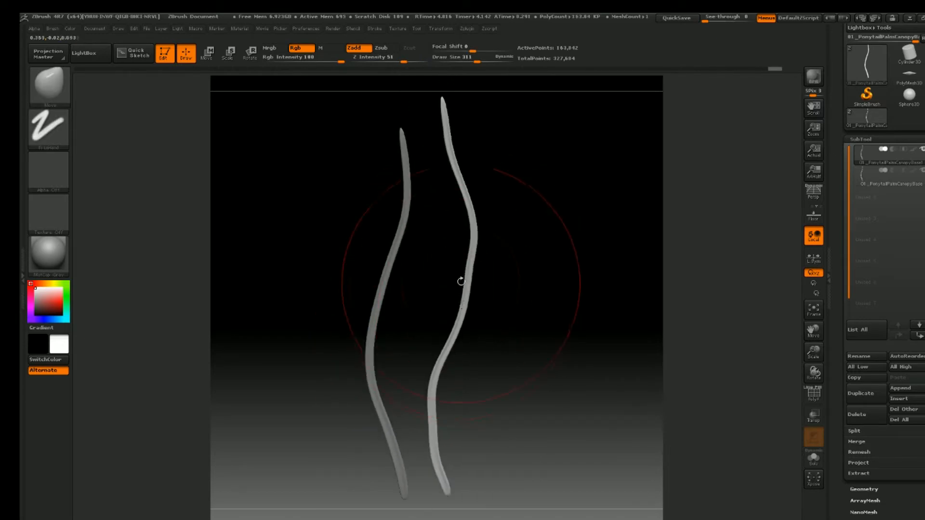
pyautogui.moveTo(477, 186)
pyautogui.mouseDown()
pyautogui.moveTo(491, 186)
pyautogui.moveTo(450, 166)
pyautogui.mouseUp()
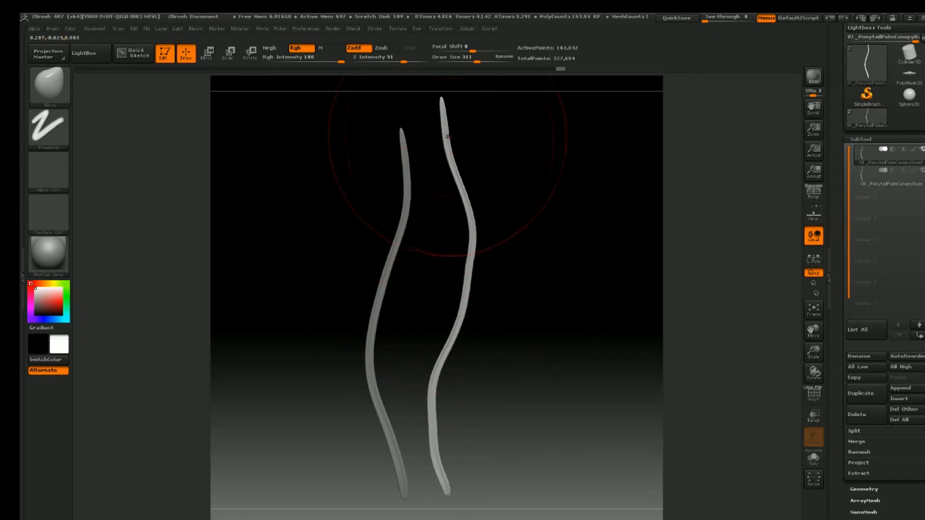
pyautogui.moveTo(469, 132)
pyautogui.keyDown('alt'); pyautogui.mouseDown(button='right')
pyautogui.moveTo(483, 190)
pyautogui.moveTo(470, 200)
pyautogui.moveTo(463, 142)
pyautogui.mouseUp(button='right'); pyautogui.keyUp('alt')
pyautogui.keyDown('ctrl'); pyautogui.moveTo(458, 175); pyautogui.dragTo(504, 278, button='right'); pyautogui.keyUp('ctrl')
pyautogui.moveTo(455, 198)
pyautogui.keyDown('ctrl'); pyautogui.mouseDown(button='right')
pyautogui.moveTo(463, 206)
pyautogui.moveTo(458, 197)
pyautogui.mouseUp(button='right'); pyautogui.keyUp('ctrl')
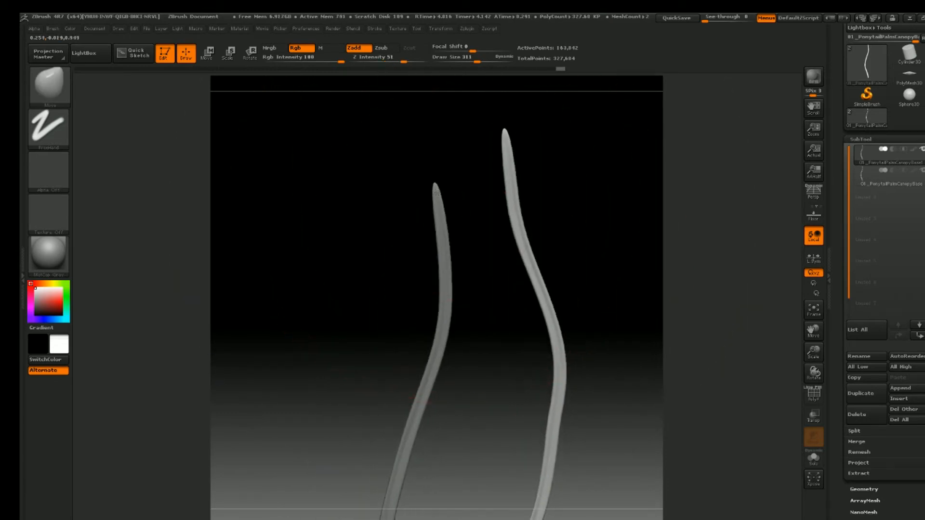
# Step: Set Draw Size to 53 and smooth the duplicate leaf just below its tip
pyautogui.press('space')
pyautogui.moveTo(441, 195); pyautogui.dragTo(416, 195)
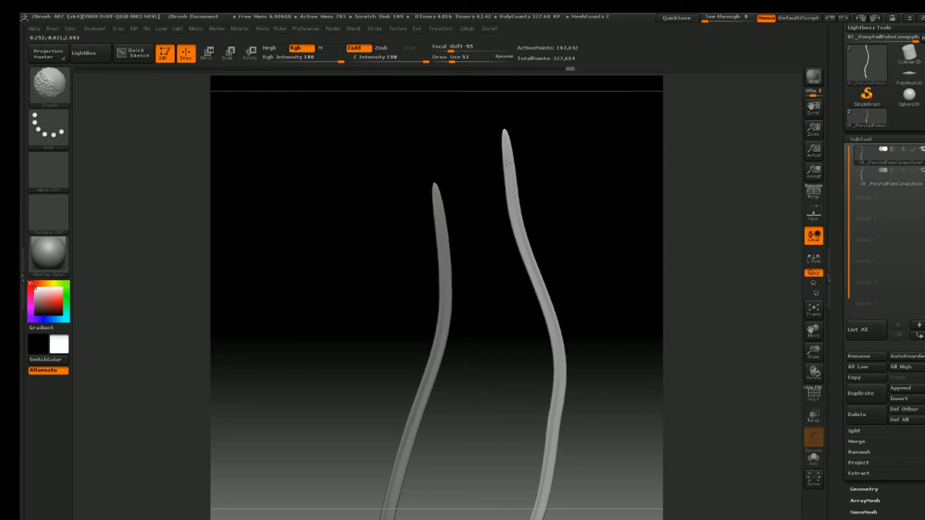
pyautogui.keyDown('shift'); pyautogui.moveTo(511, 158); pyautogui.dragTo(508, 156); pyautogui.keyUp('shift')
# Step: Thicken the duplicate leaf's upper section with the Inflat brush, using a FreeHand stroke and Draw Size 105
pyautogui.press('b')
pyautogui.press('i')
pyautogui.press('n')
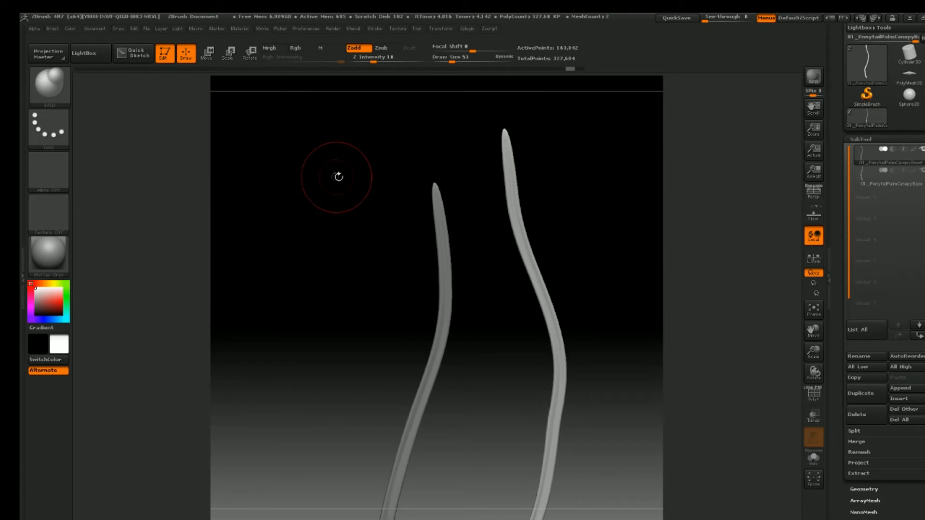
pyautogui.click(69, 125)
pyautogui.click(231, 138)
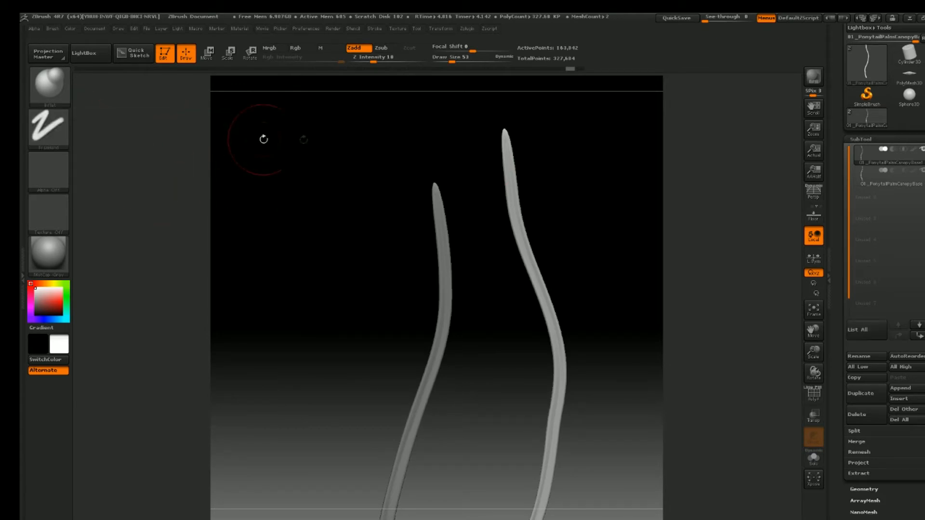
pyautogui.press('space')
pyautogui.moveTo(505, 184); pyautogui.dragTo(513, 184)
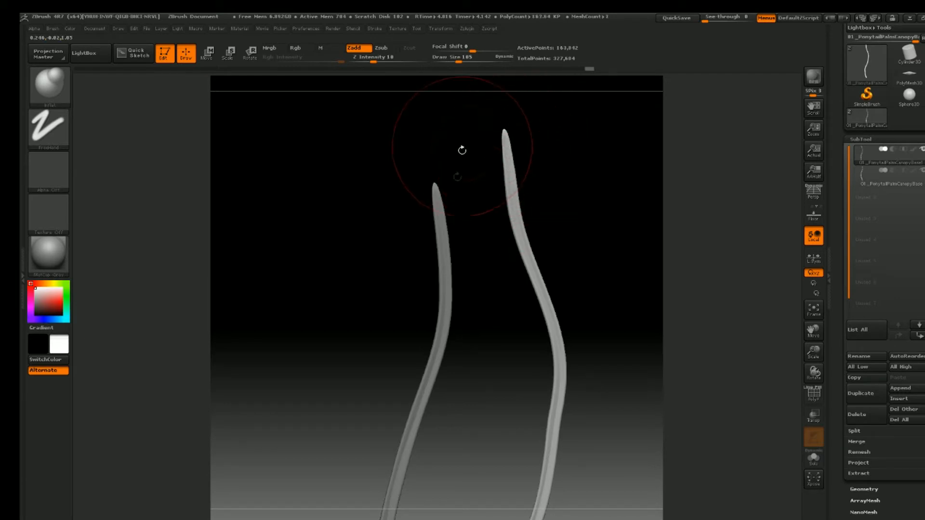
pyautogui.press('shift')
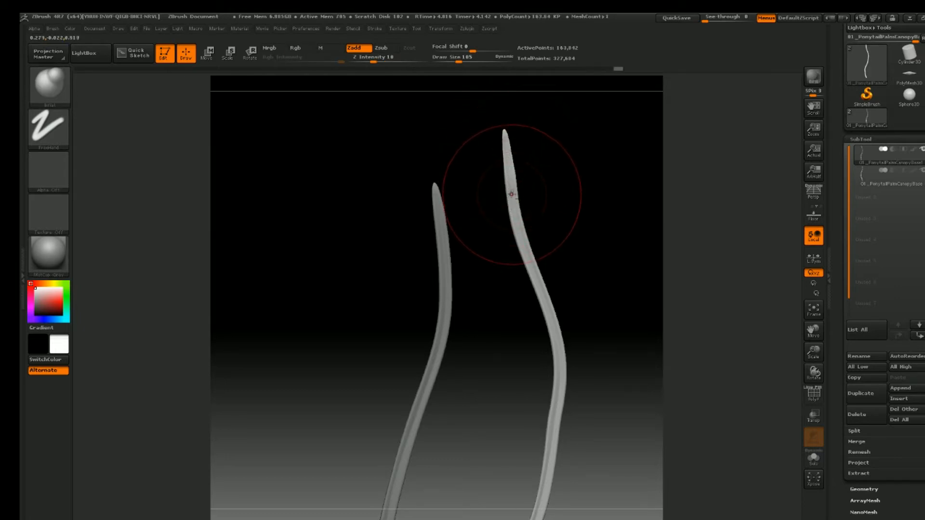
# Step: Preview both full leaves with the NormalRGBMat material and restore MatCap Gray
pyautogui.moveTo(557, 285); pyautogui.dragTo(481, 207)
pyautogui.click(48, 254)
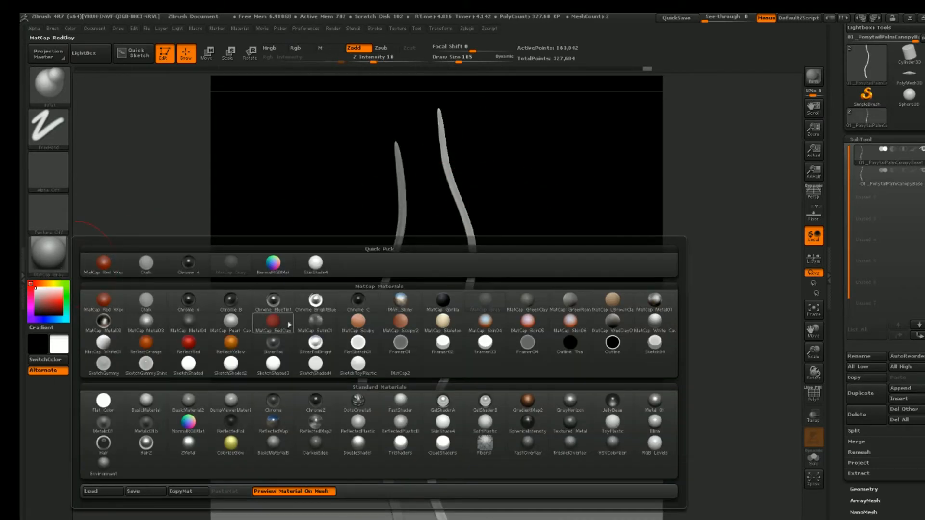
pyautogui.click(277, 266)
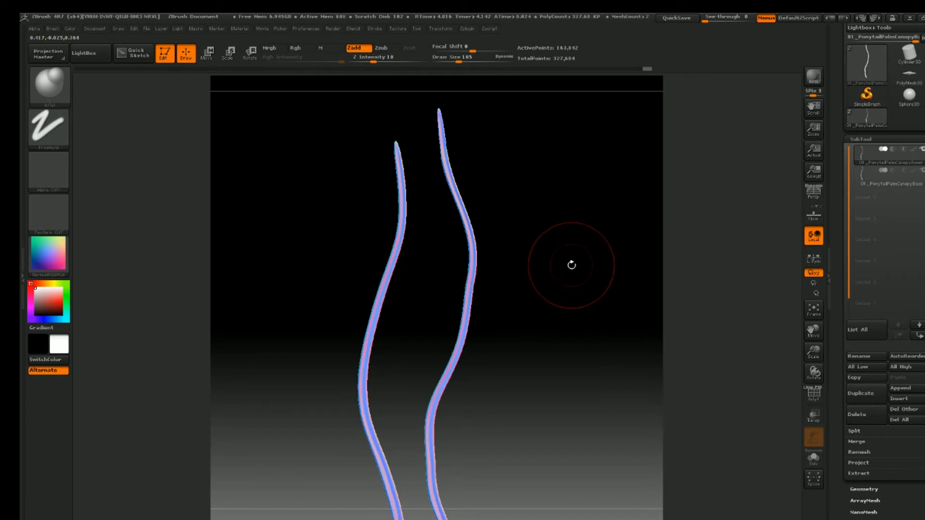
pyautogui.moveTo(570, 266)
pyautogui.mouseDown()
pyautogui.moveTo(572, 250)
pyautogui.moveTo(514, 247)
pyautogui.moveTo(547, 180)
pyautogui.mouseUp()
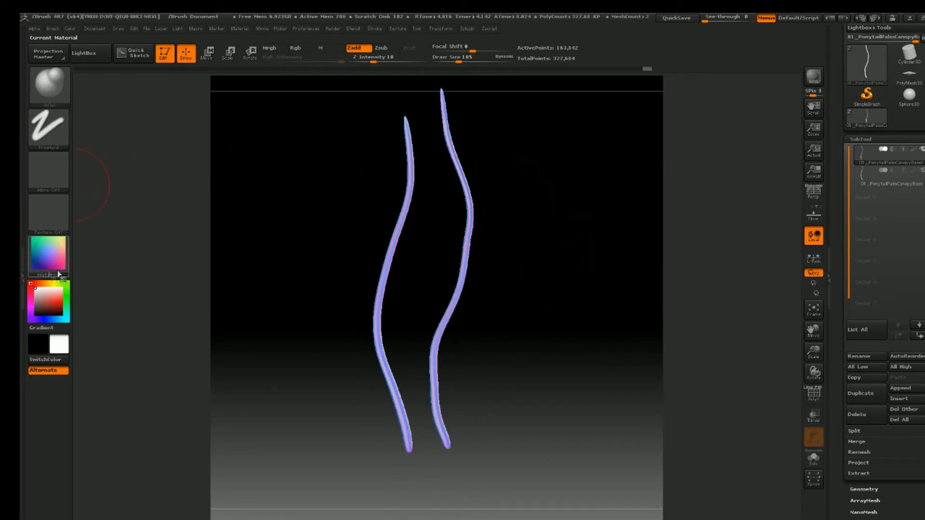
pyautogui.click(48, 255)
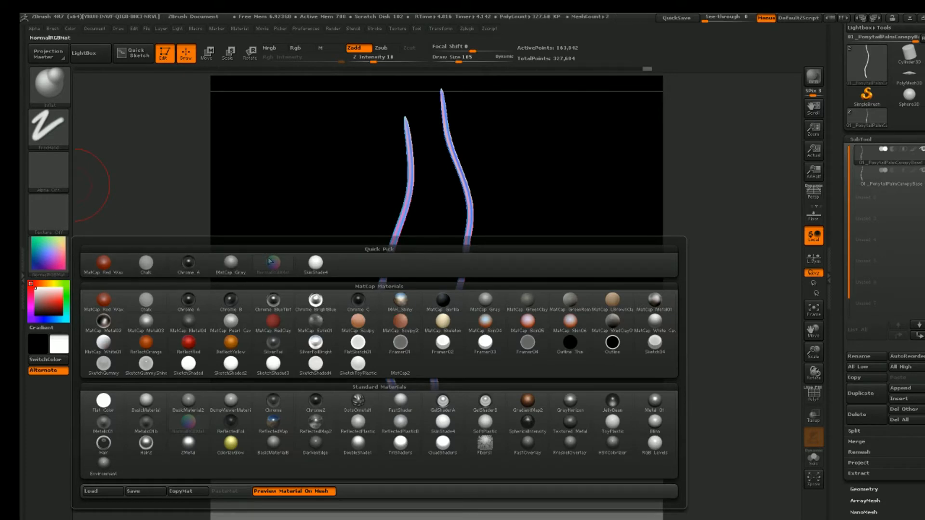
pyautogui.click(235, 268)
pyautogui.moveTo(507, 186); pyautogui.dragTo(552, 182)
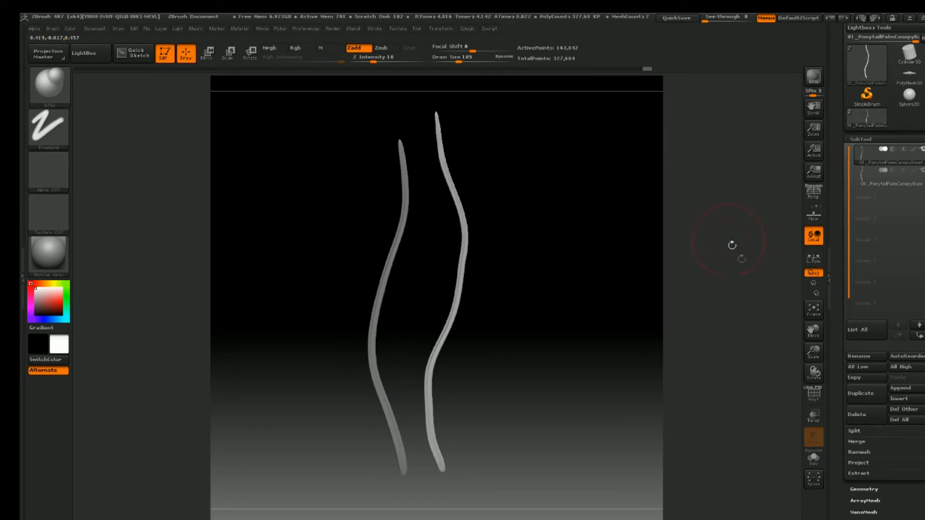
# Step: Duplicate the original leaf's subtool and move the copy sideways past the tall second leaf
pyautogui.click(865, 184)
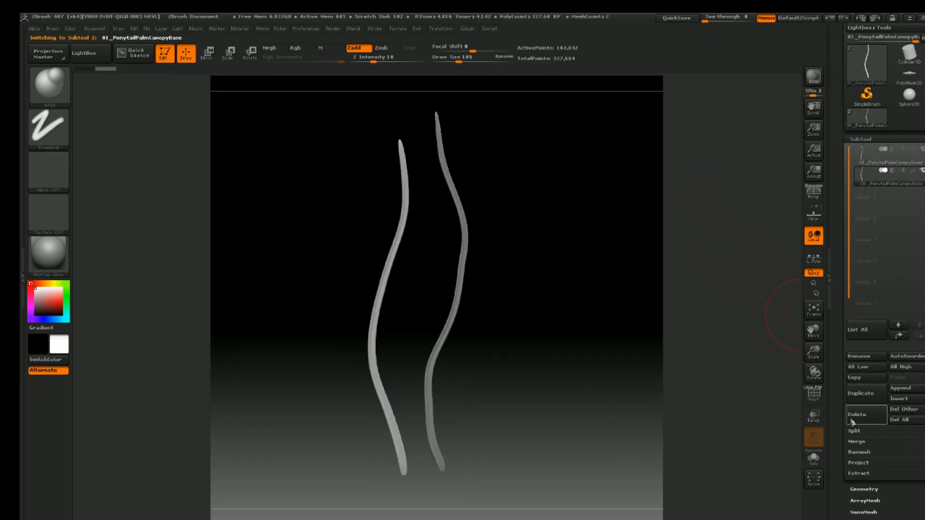
pyautogui.click(862, 394)
pyautogui.click(207, 52)
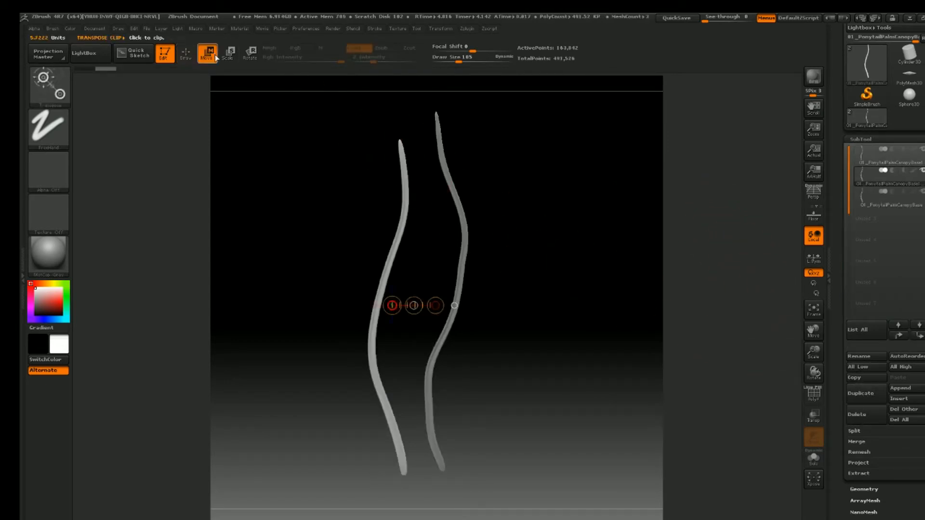
pyautogui.moveTo(413, 305); pyautogui.dragTo(536, 303)
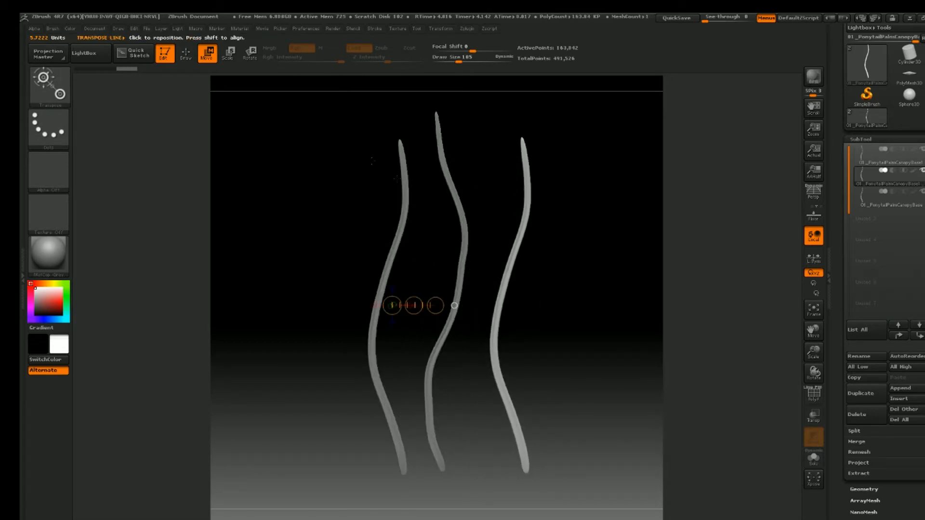
# Step: Scale the third leaf down toward its base so it is shorter and thinner than the others
pyautogui.click(228, 52)
pyautogui.moveTo(526, 464)
pyautogui.mouseDown()
pyautogui.moveTo(527, 276)
pyautogui.moveTo(527, 309)
pyautogui.moveTo(530, 298)
pyautogui.mouseUp()
pyautogui.press('q')
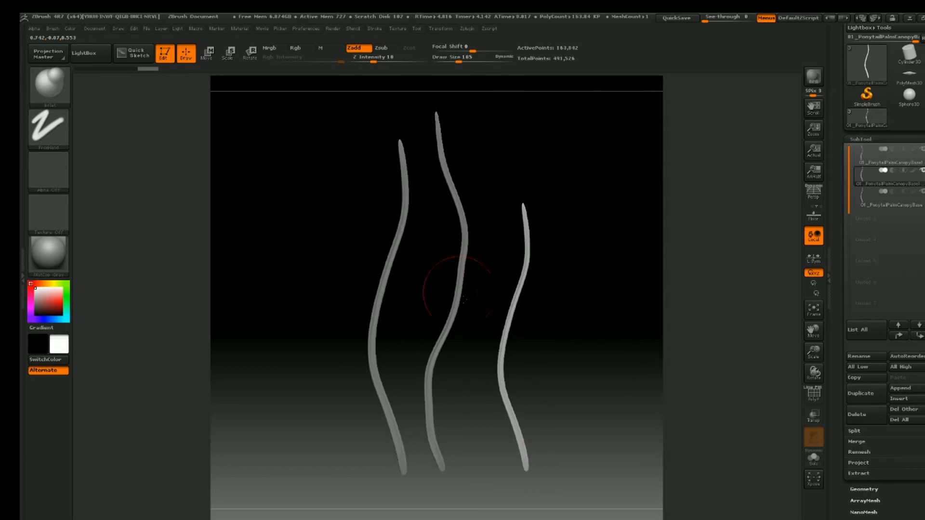
# Step: With the Move brush at Draw Size 197, push the short leaf's lower and middle bends inward to flatten its curve
pyautogui.press('b')
pyautogui.press('m')
pyautogui.press('v')
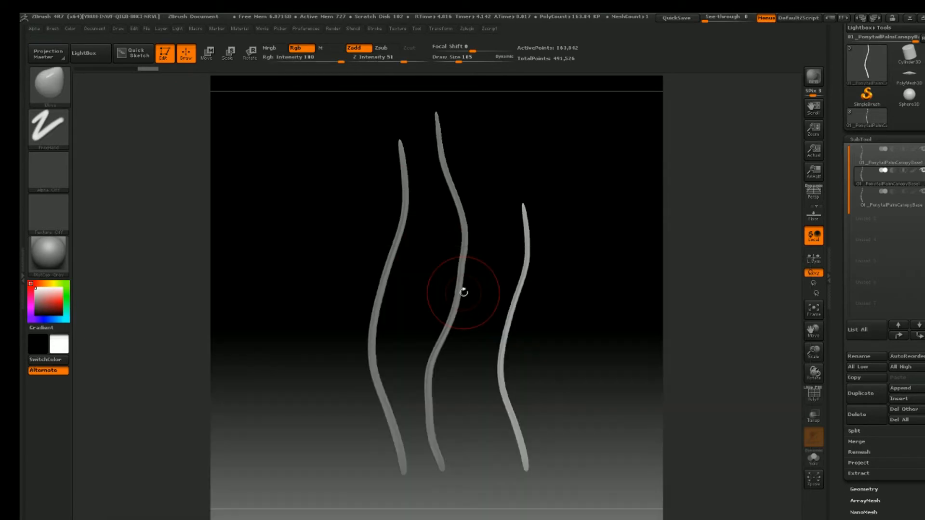
pyautogui.press('space')
pyautogui.moveTo(492, 335); pyautogui.dragTo(530, 339)
pyautogui.moveTo(500, 371); pyautogui.dragTo(509, 371)
pyautogui.moveTo(510, 327); pyautogui.dragTo(530, 262)
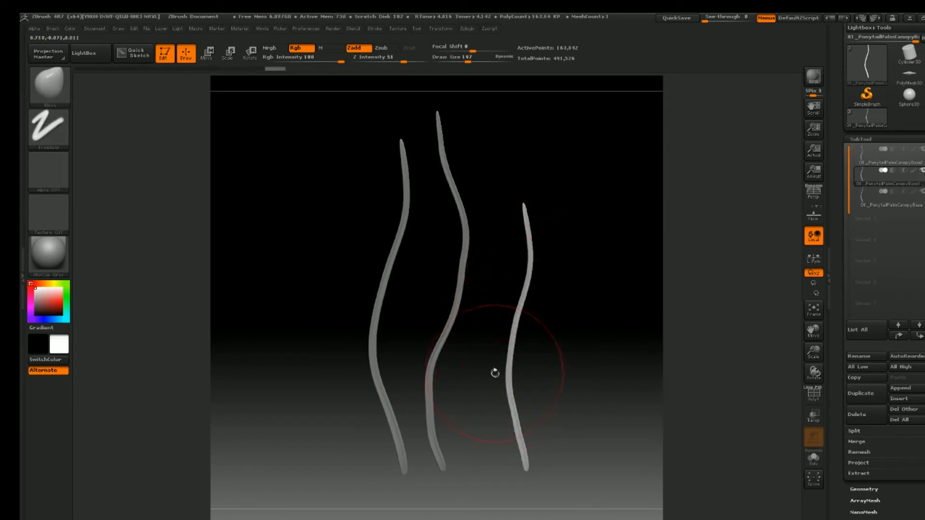
# Step: Reshape the short leaf into its own wavy curve with the Move brush, leaning its tip and shifting its main bend to mid-length
pyautogui.moveTo(506, 384)
pyautogui.mouseDown()
pyautogui.moveTo(516, 380)
pyautogui.moveTo(529, 406)
pyautogui.mouseUp()
pyautogui.moveTo(516, 333); pyautogui.dragTo(526, 301)
pyautogui.moveTo(522, 208); pyautogui.dragTo(515, 199)
pyautogui.moveTo(531, 262); pyautogui.dragTo(534, 262)
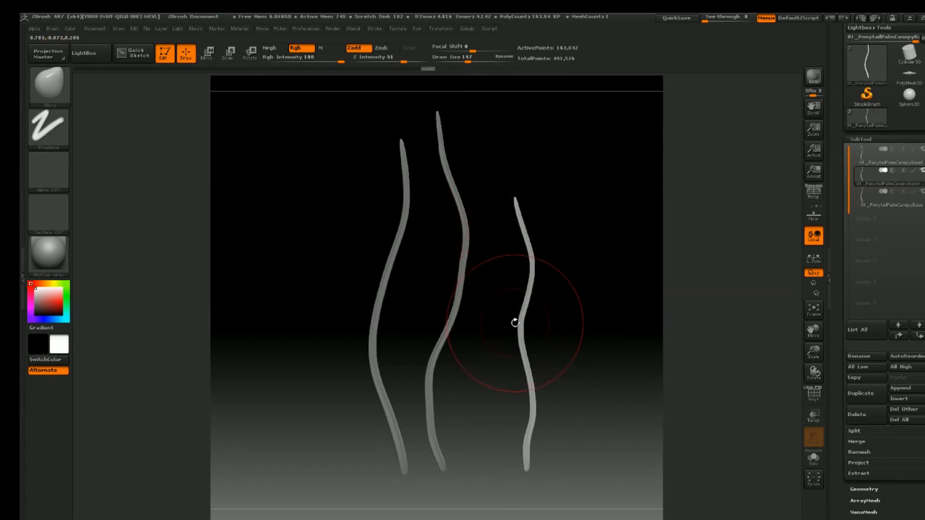
pyautogui.moveTo(528, 329)
pyautogui.mouseDown()
pyautogui.moveTo(538, 338)
pyautogui.moveTo(524, 399)
pyautogui.mouseUp()
pyautogui.moveTo(537, 347); pyautogui.dragTo(542, 327)
pyautogui.moveTo(535, 263); pyautogui.dragTo(529, 241)
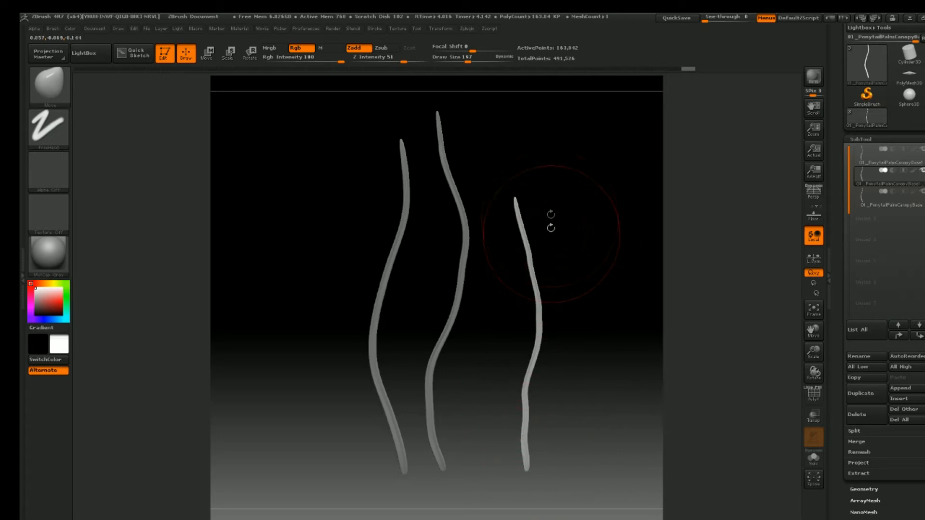
# Step: Switch to the web browser to examine the leaf shapes in the ponytail palm reference photo, and return to ZBrush
pyautogui.click(910, 18)
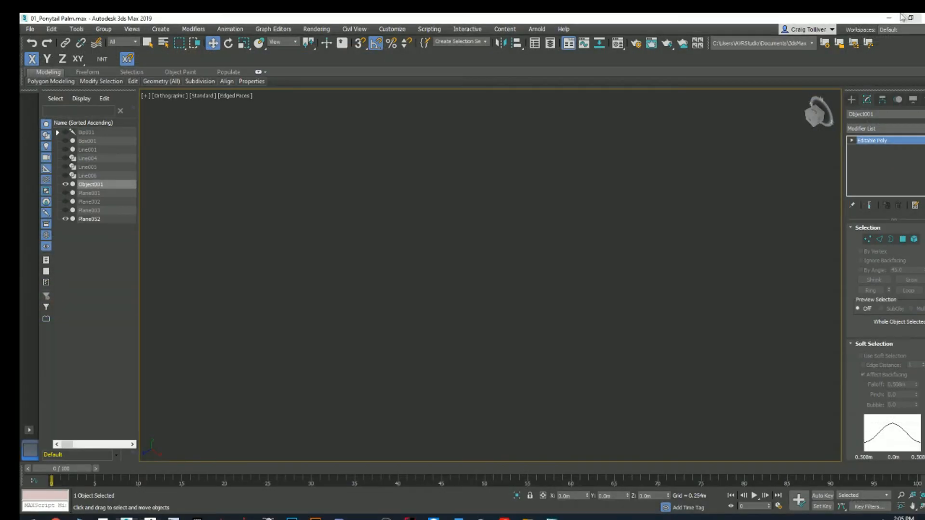
pyautogui.click(56, 519)
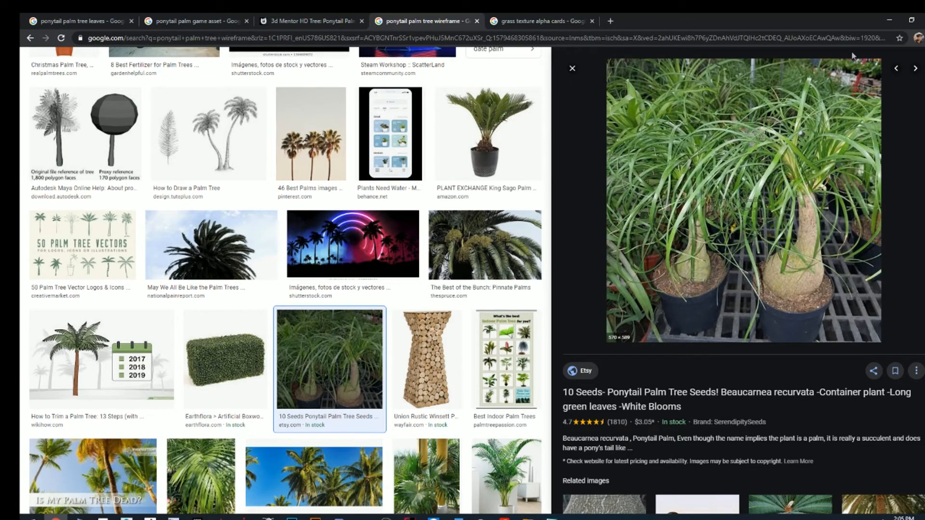
pyautogui.click(889, 22)
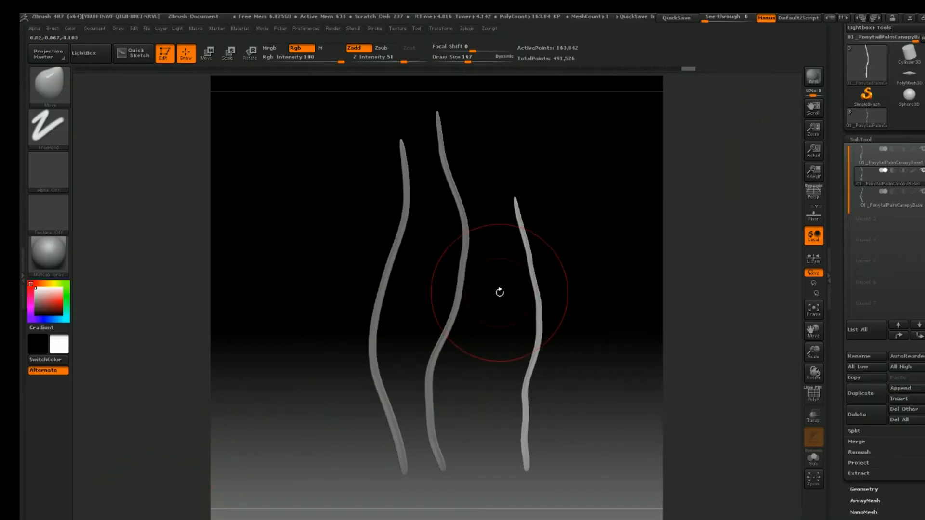
# Step: Nudge the short leaf's section below the tip outward with the Move brush to round its upper curve
pyautogui.moveTo(500, 292); pyautogui.dragTo(506, 307)
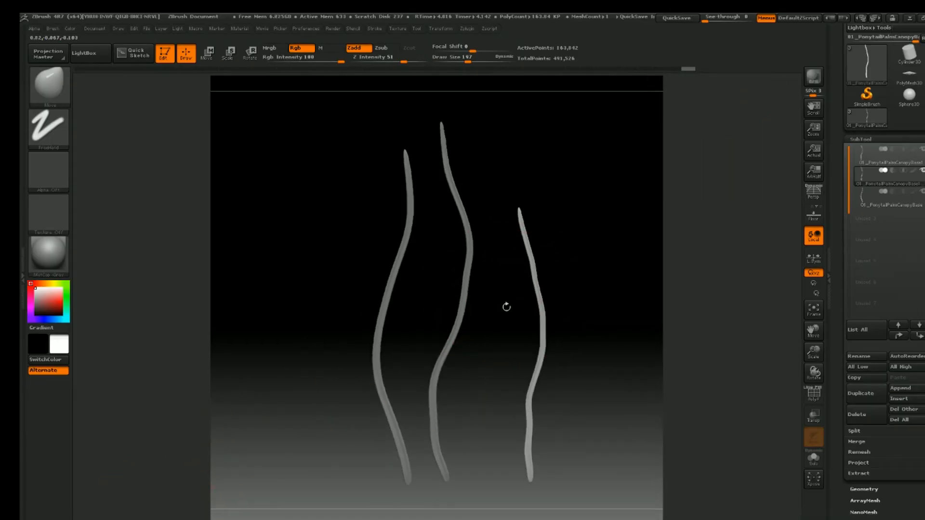
pyautogui.press('shift')
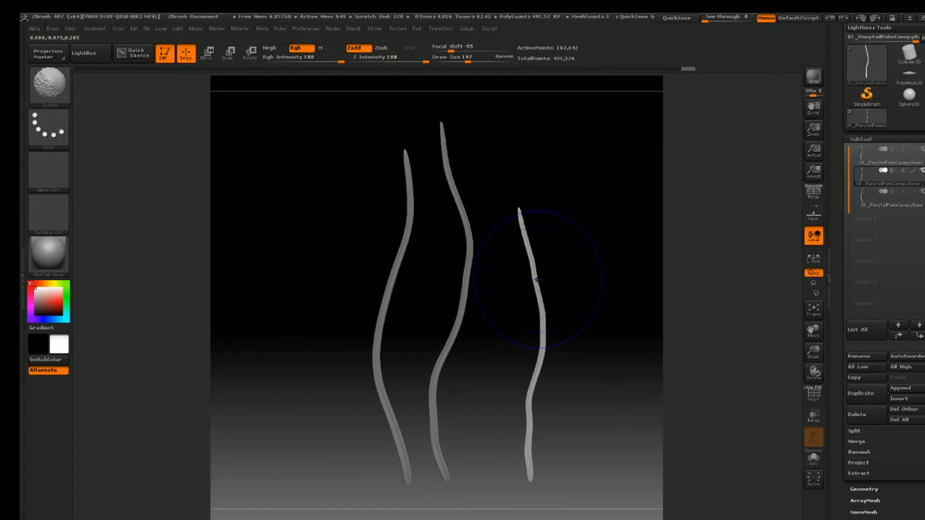
pyautogui.moveTo(534, 279); pyautogui.dragTo(543, 275)
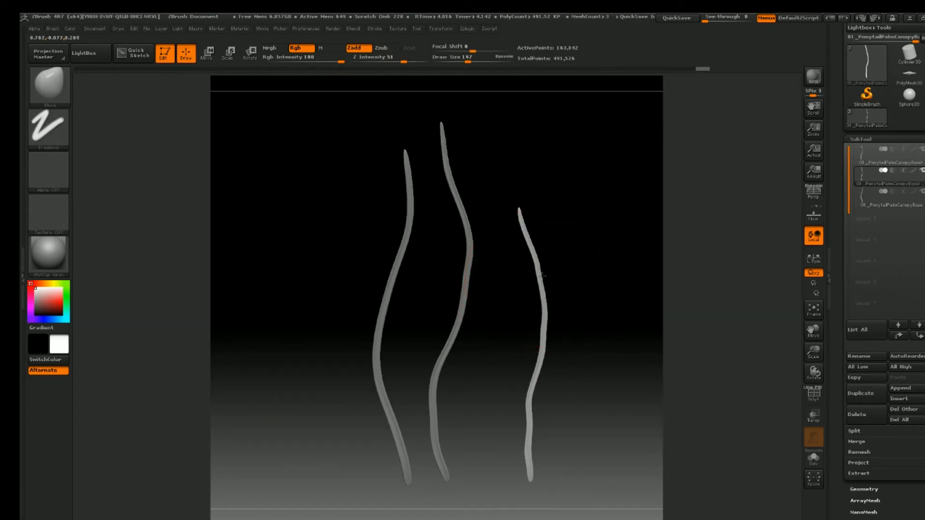
pyautogui.moveTo(544, 328); pyautogui.dragTo(526, 299)
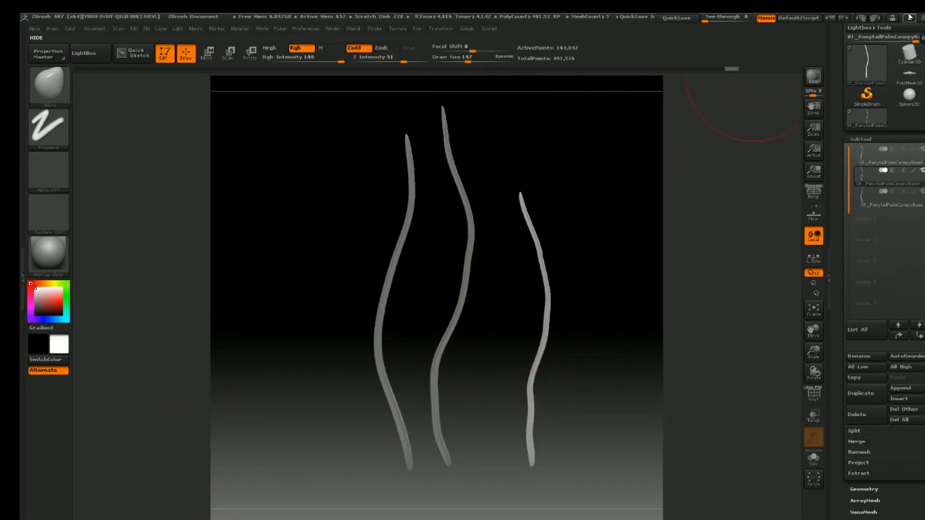
# Step: Examine how the leaves arch and overlap in the browser's potted ponytail palm photo, and return to the ZBrush leaves
pyautogui.click(910, 18)
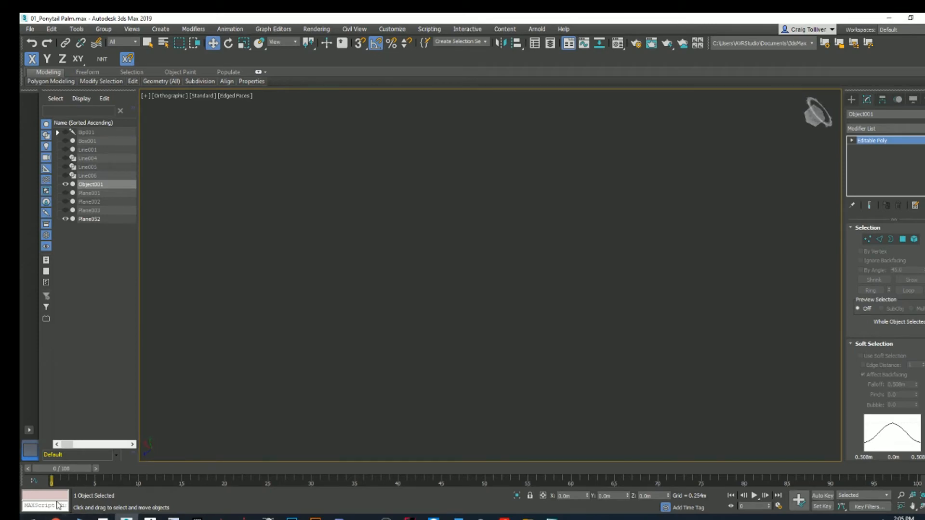
pyautogui.click(56, 518)
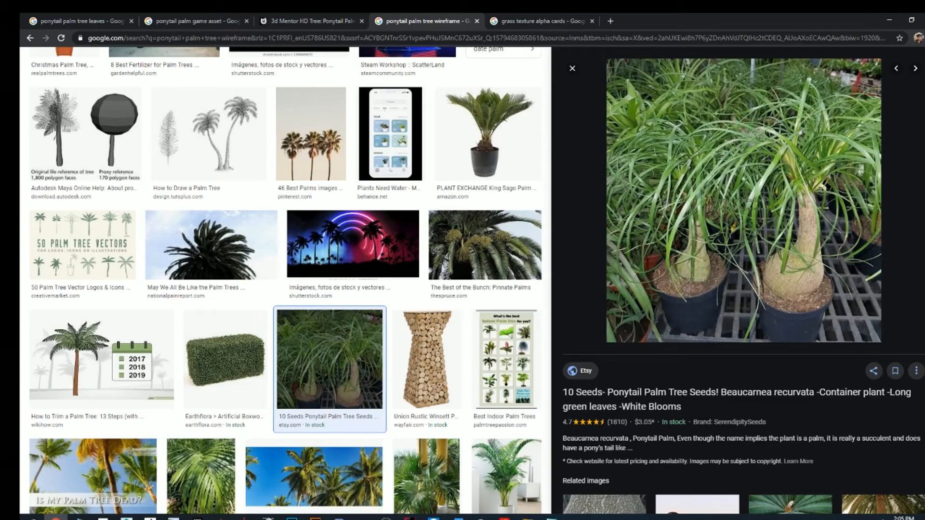
pyautogui.scroll(2, 330, 375)
pyautogui.scroll(-2, 330, 376)
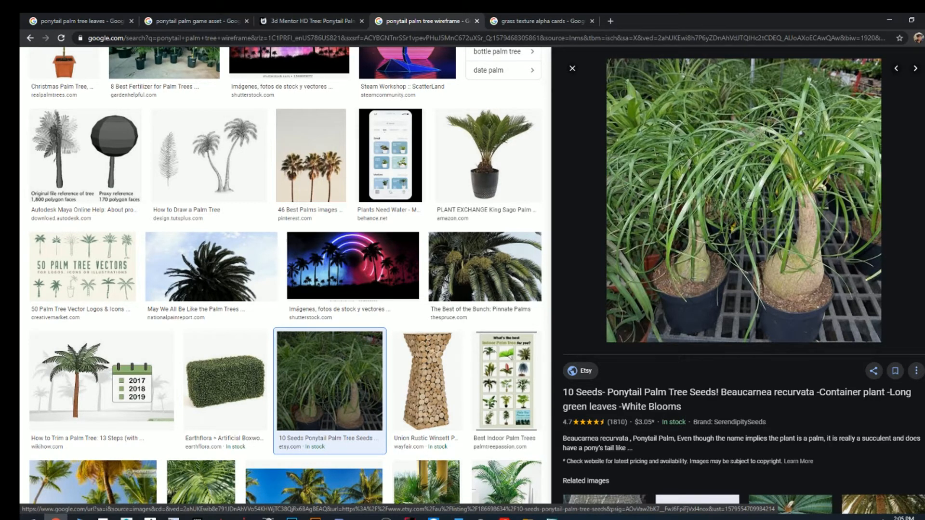
pyautogui.click(882, 18)
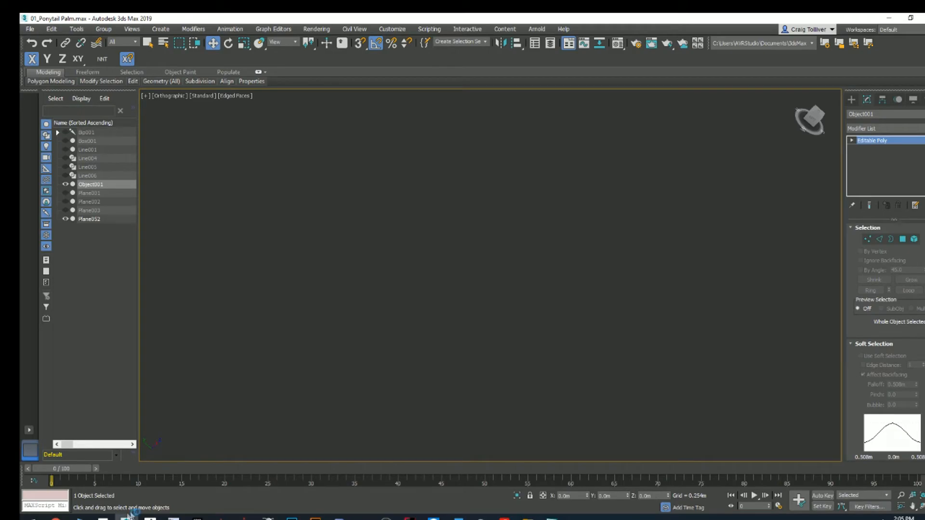
pyautogui.click(150, 518)
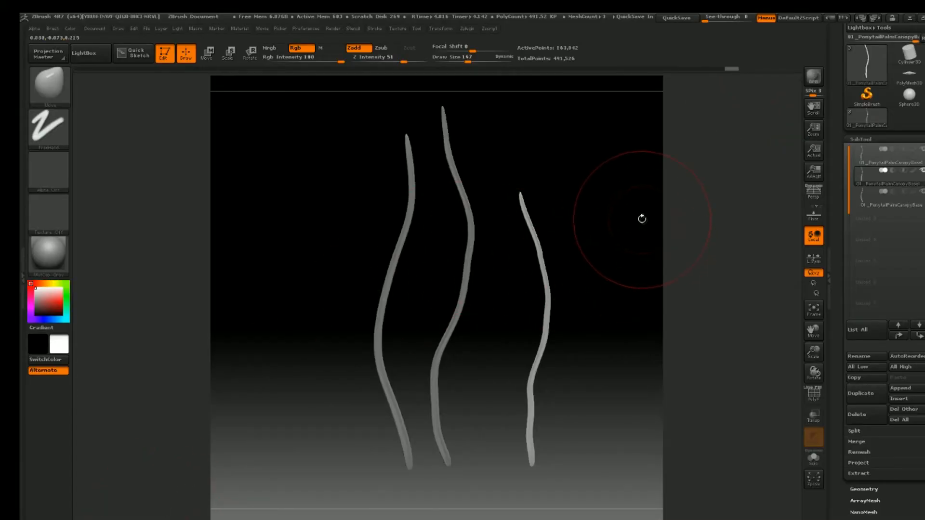
pyautogui.keyDown('alt'); pyautogui.moveTo(574, 207); pyautogui.dragTo(564, 212); pyautogui.keyUp('alt')
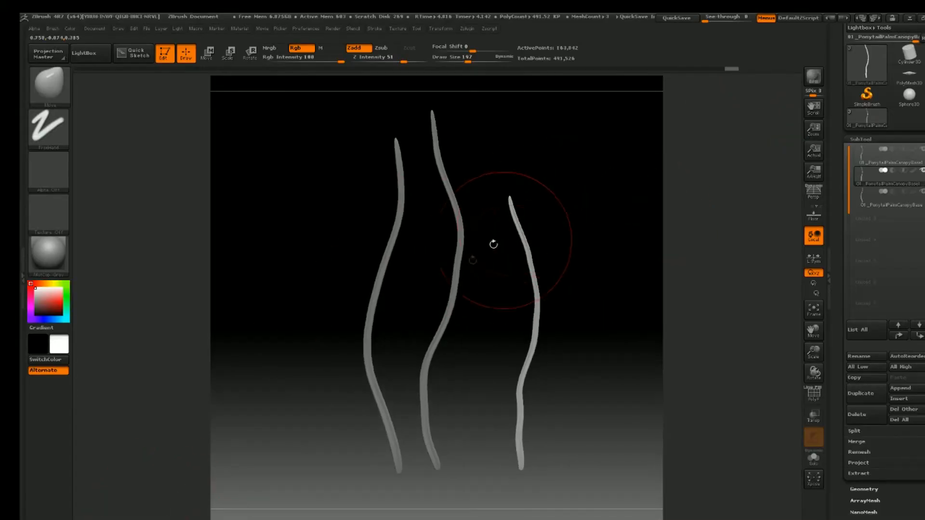
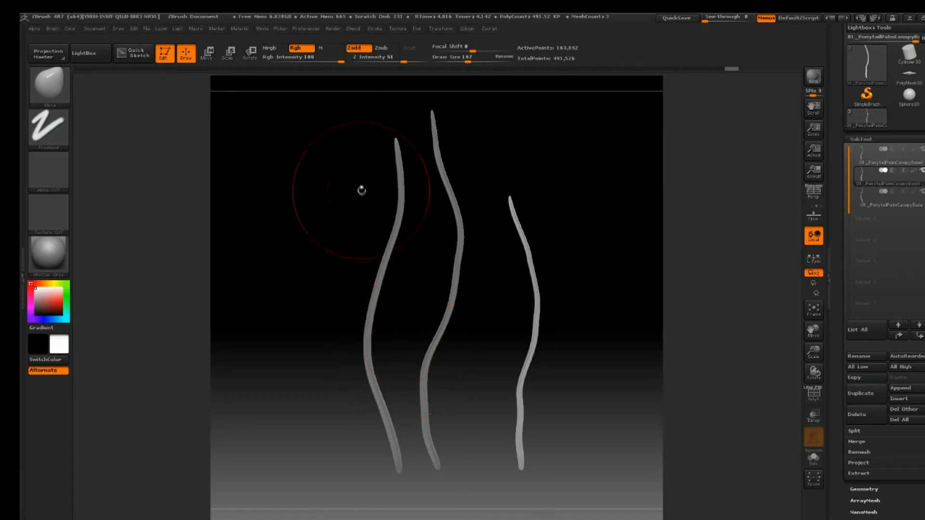
# Step: Check which subtool is the tallest leaf, select the short leaf's subtool, and hide the tallest one
pyautogui.click(863, 162)
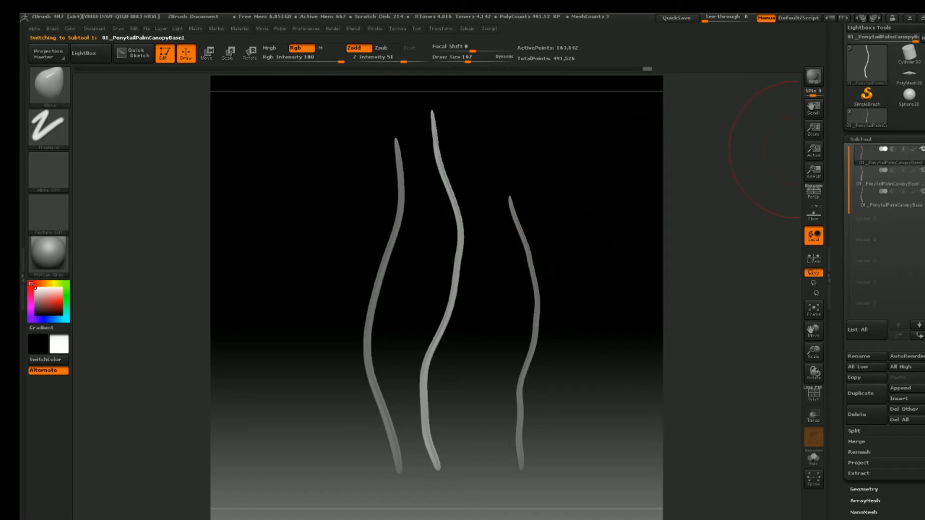
pyautogui.click(922, 150)
pyautogui.click(922, 150)
pyautogui.click(863, 183)
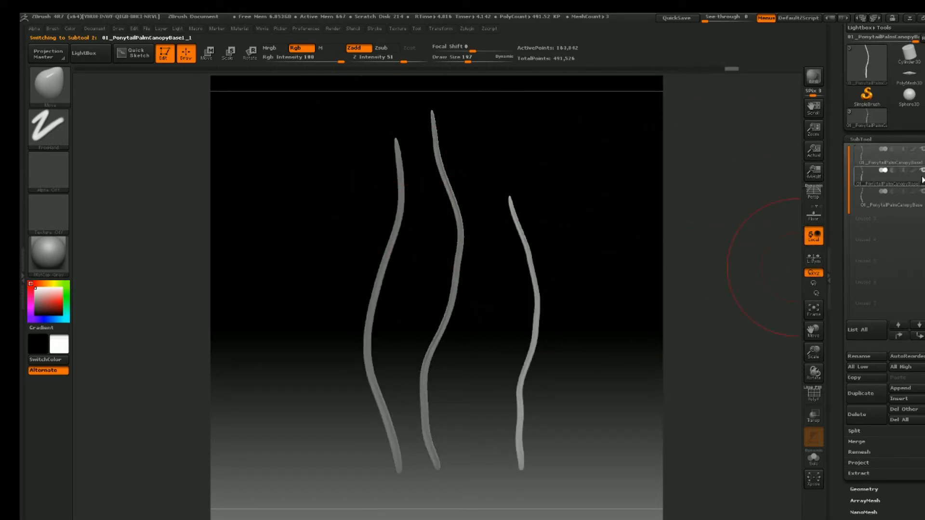
pyautogui.click(922, 149)
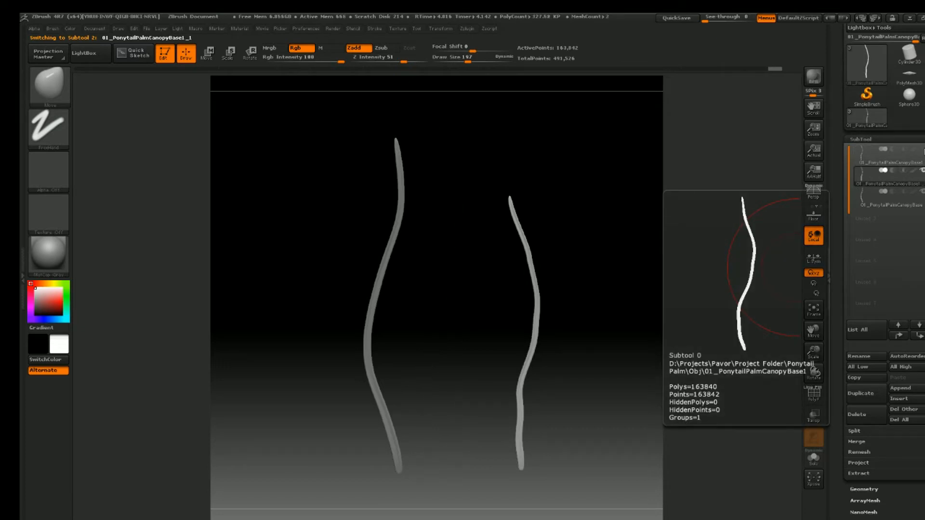
# Step: Unhide the tallest leaf, select its subtool, and pre-process all subtools in Decimation Master
pyautogui.click(922, 149)
pyautogui.click(864, 152)
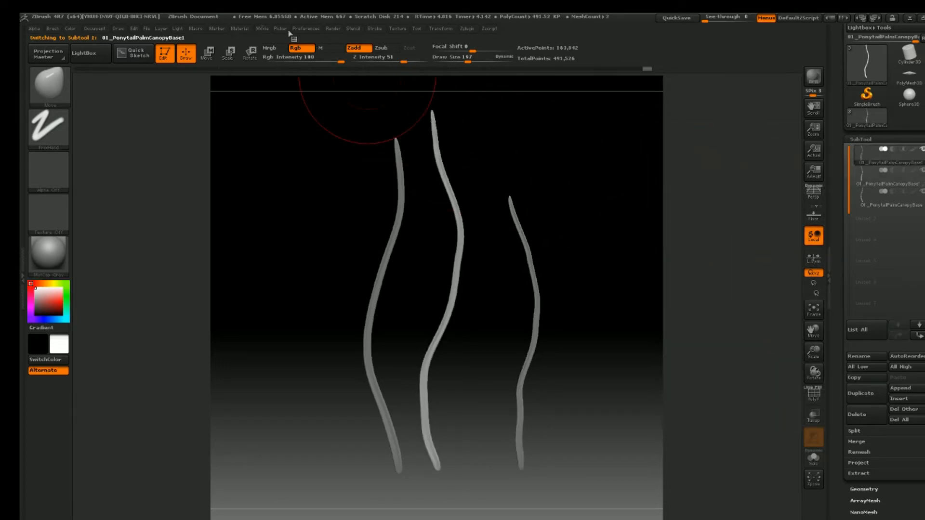
pyautogui.click(467, 29)
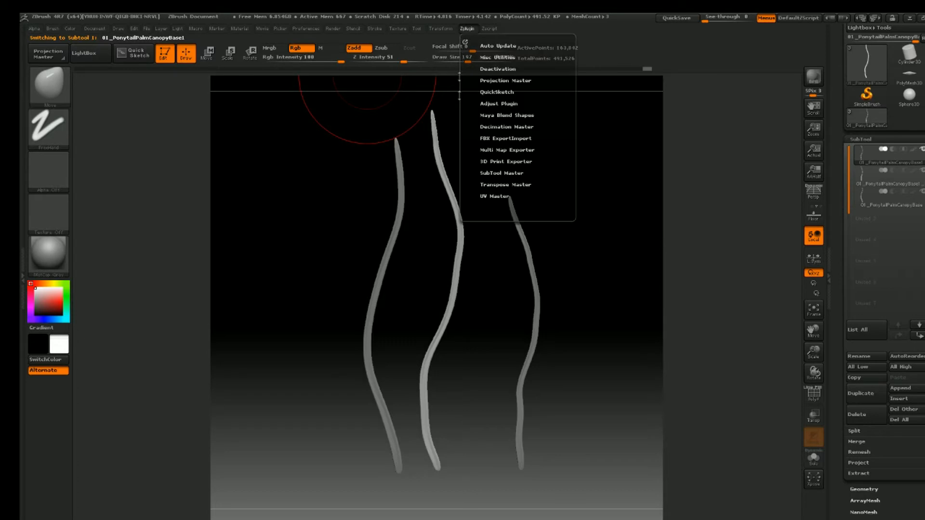
pyautogui.click(498, 127)
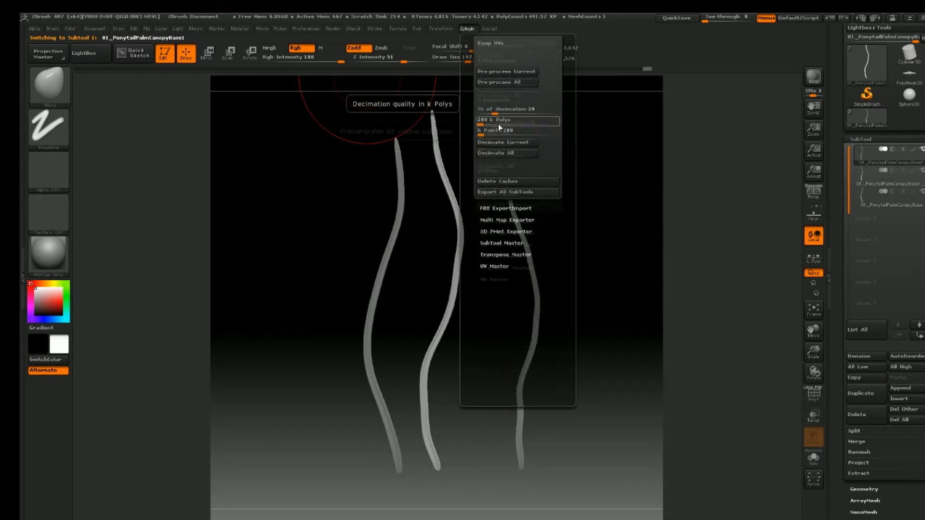
pyautogui.click(502, 83)
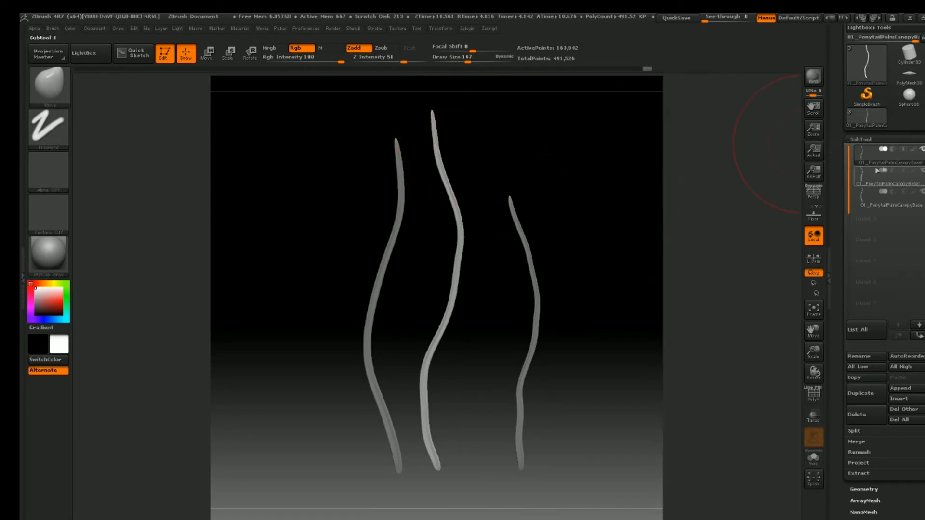
# Step: Apply the rainbow-coloured normal material to the leaves
pyautogui.click(467, 29)
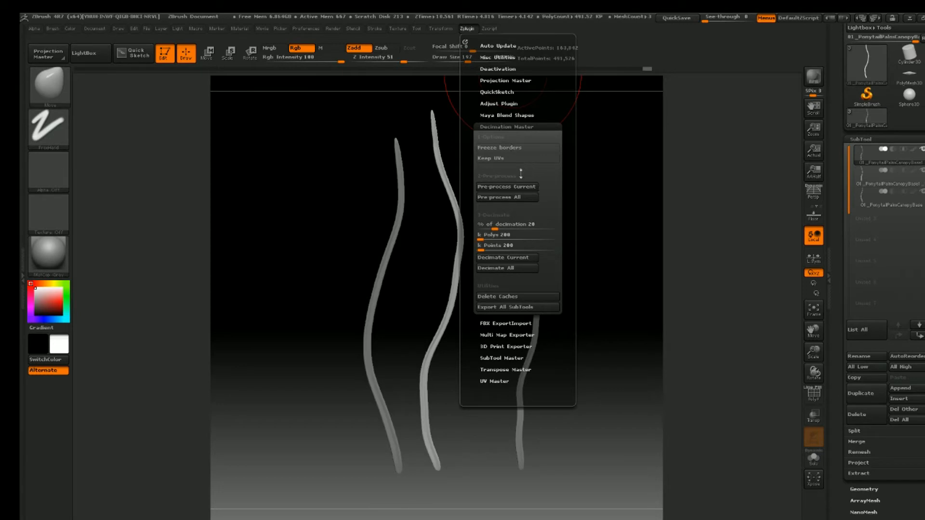
pyautogui.click(48, 254)
pyautogui.click(269, 264)
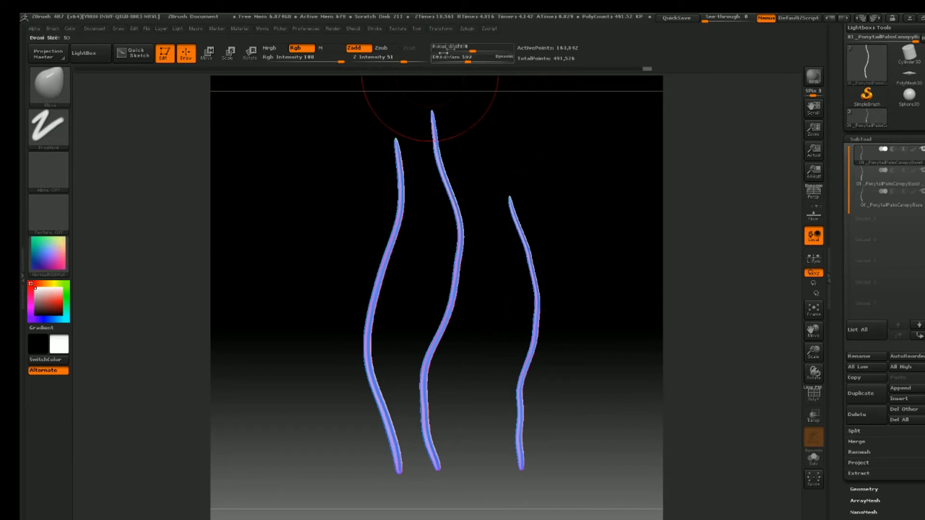
# Step: Decimate the tallest leaf with Decimation Master, with the polygon target set to 1 k Polys
pyautogui.click(467, 29)
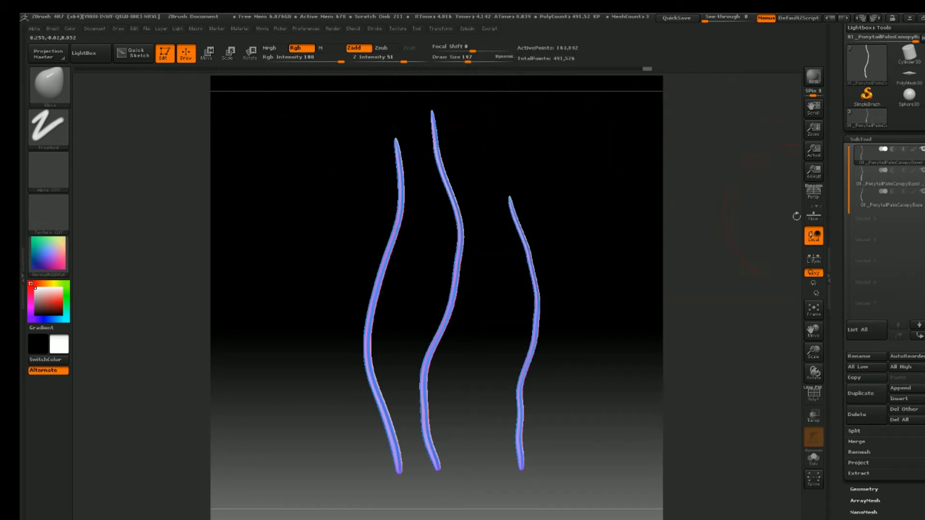
pyautogui.moveTo(873, 160)
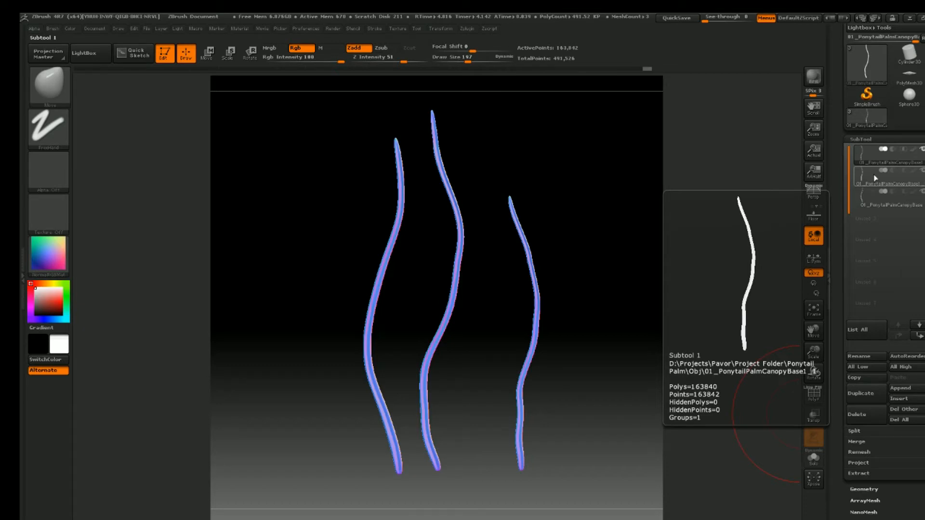
pyautogui.click(467, 28)
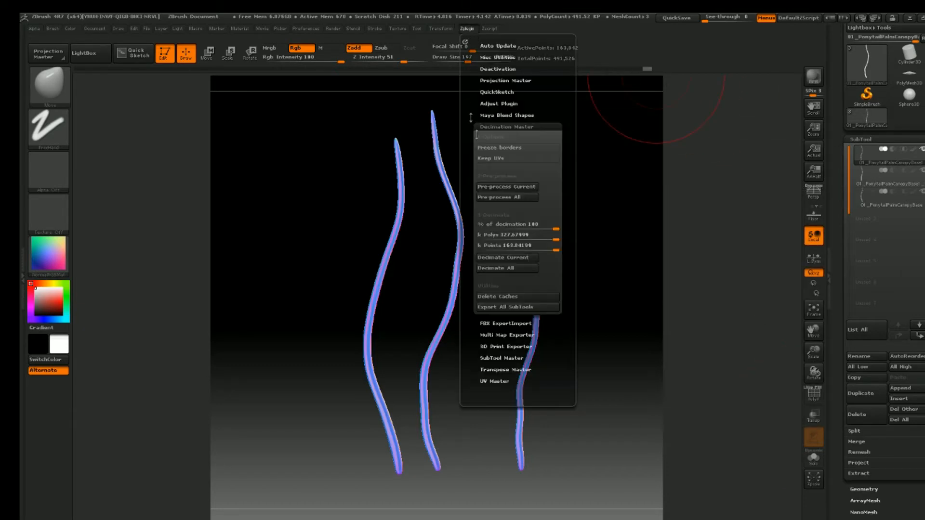
pyautogui.click(494, 245)
pyautogui.click(491, 235)
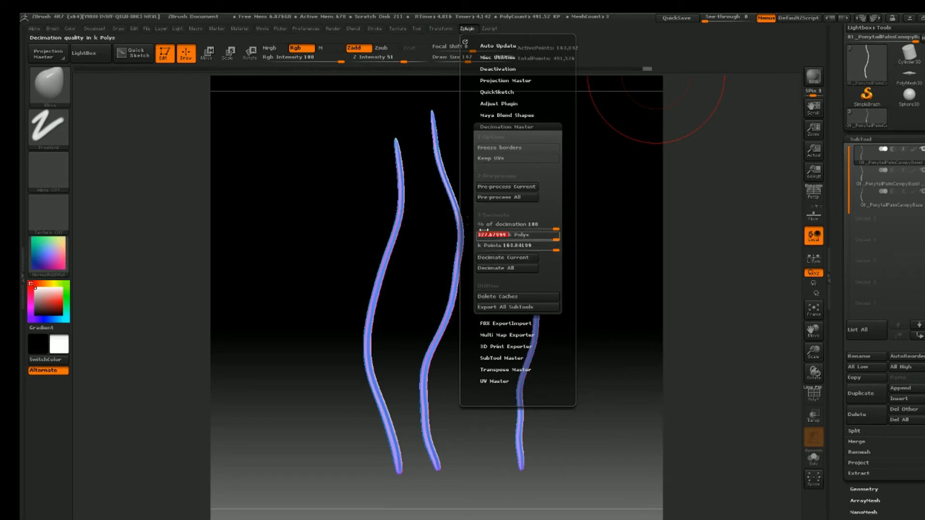
pyautogui.write('1')
pyautogui.press('Return')
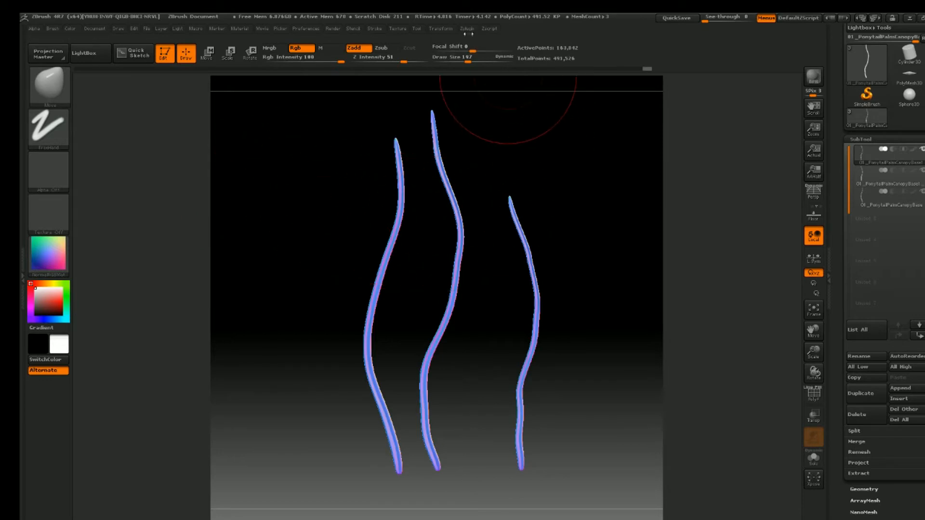
pyautogui.click(468, 30)
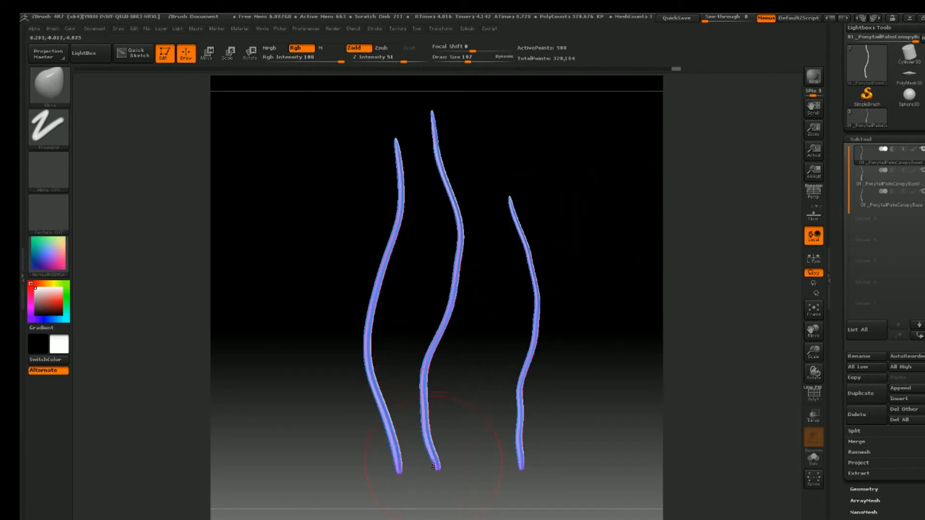
# Step: Set the leaf material to MatCap Gray and check the tallest leaf's decimated wireframe with PolyFrame
pyautogui.press('shift')
pyautogui.hotkey('shift', 'f')
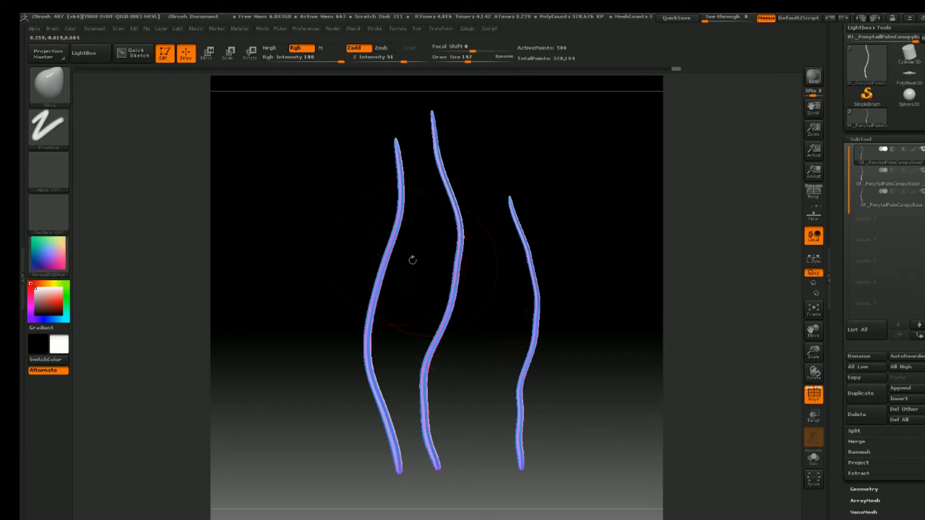
pyautogui.click(49, 254)
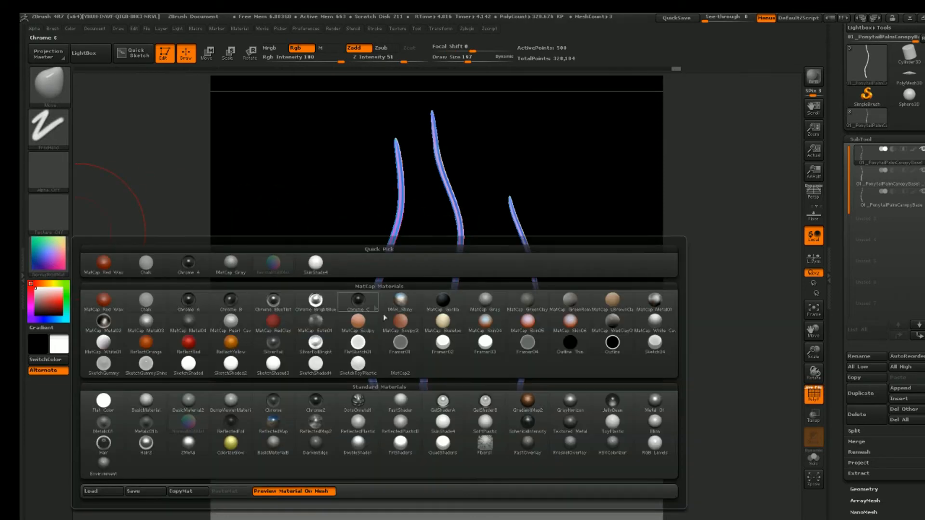
pyautogui.click(502, 298)
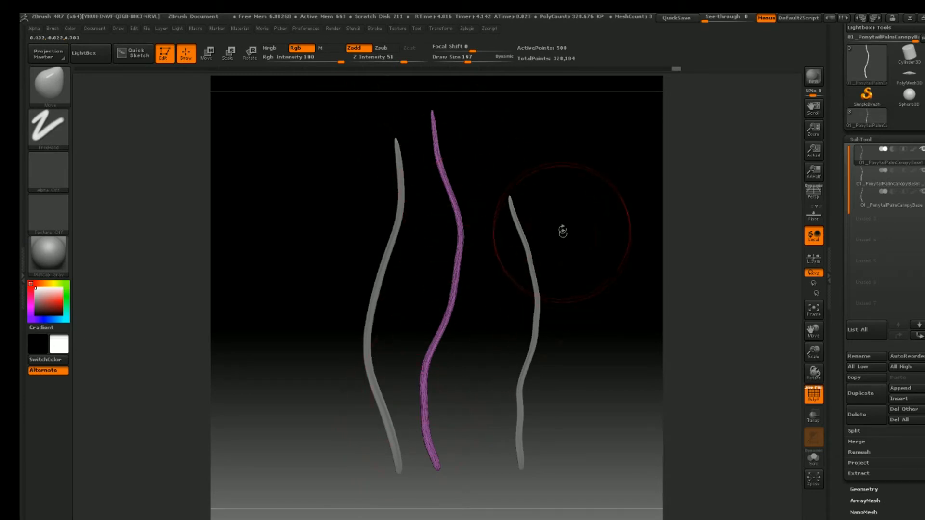
pyautogui.hotkey('shift', 'f')
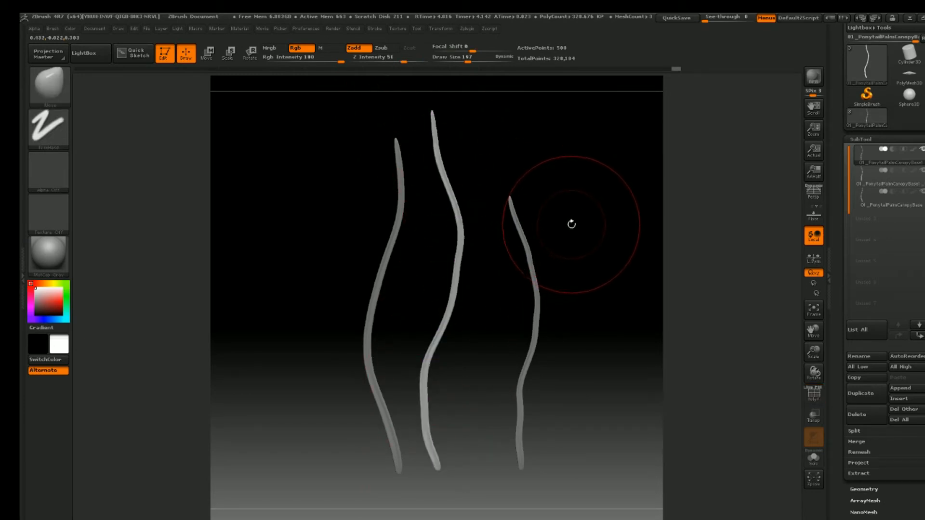
# Step: Decimate the short leaf's subtool at 1 k Polys and inspect its wireframe
pyautogui.click(864, 179)
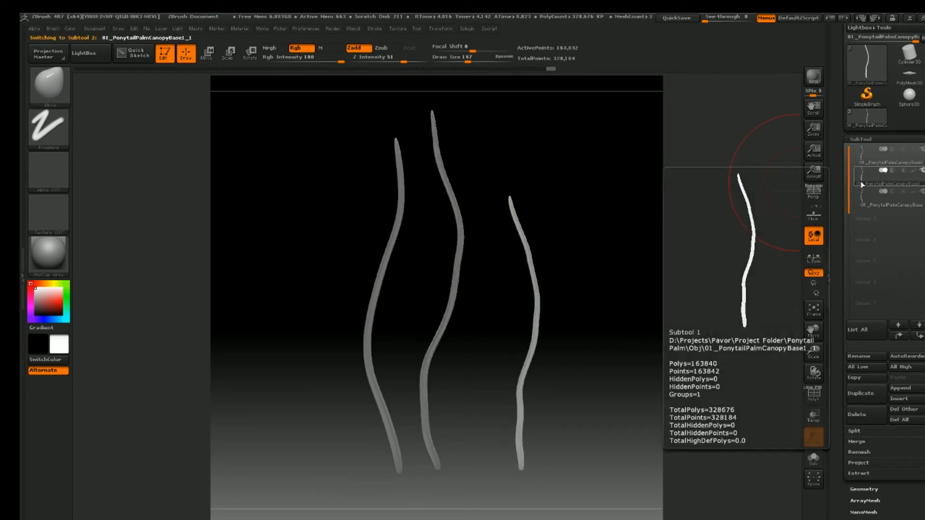
pyautogui.click(470, 30)
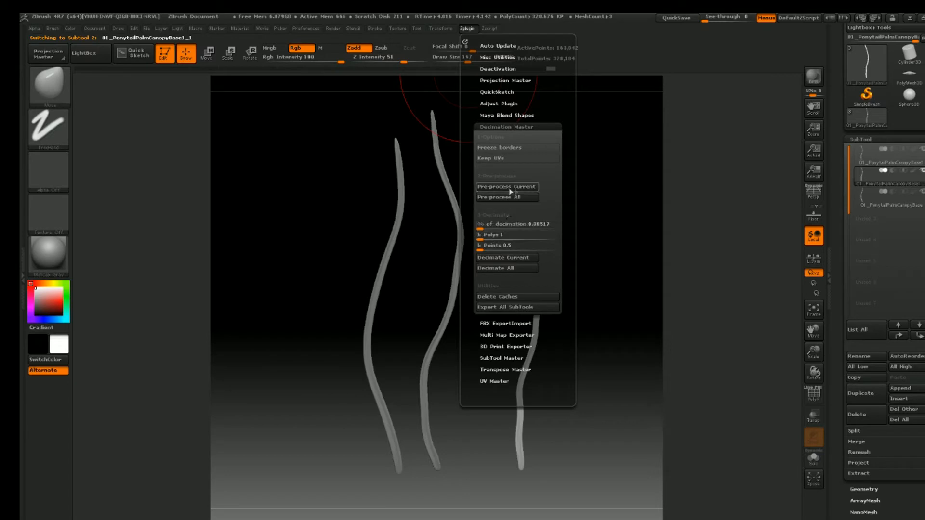
pyautogui.click(514, 258)
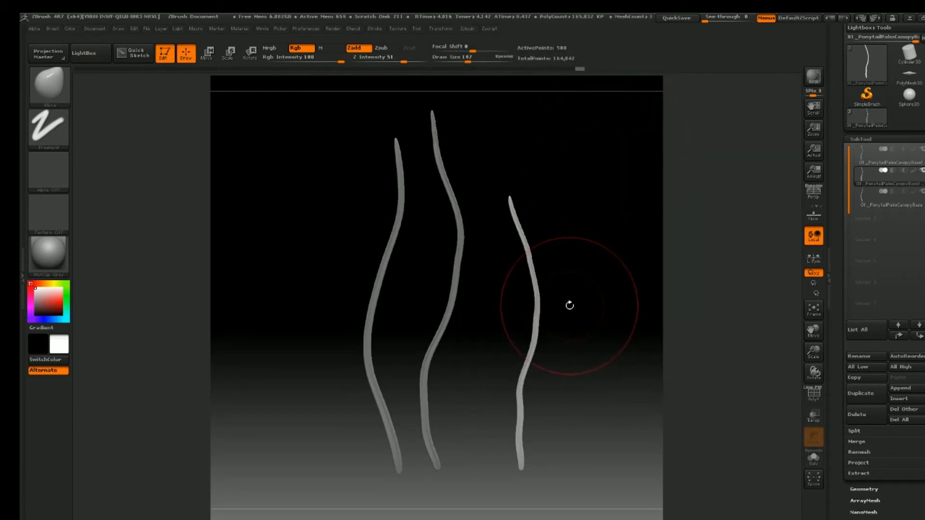
pyautogui.hotkey('shift', 'f')
pyautogui.hotkey('shift', 'f')
# Step: Select the leftmost leaf's subtool, decimate it at 1 k Polys, and inspect its wireframe
pyautogui.click(862, 201)
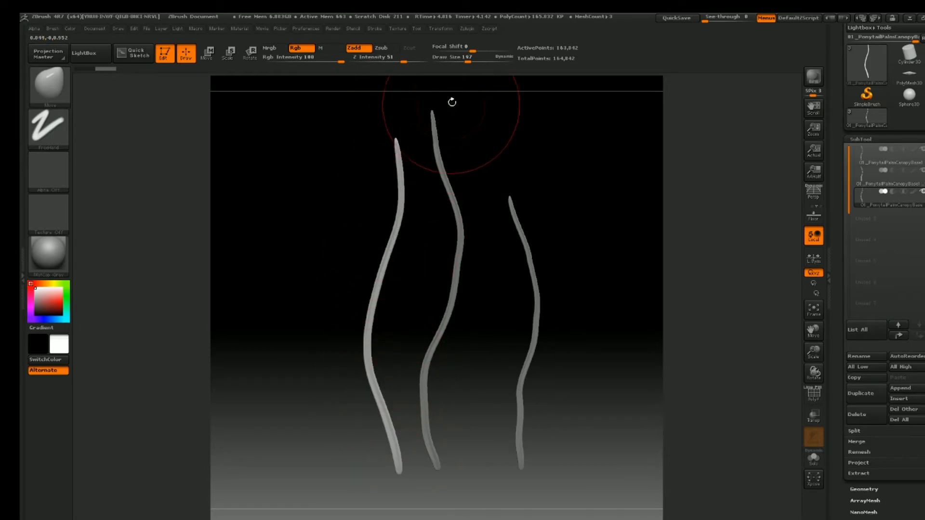
pyautogui.click(467, 29)
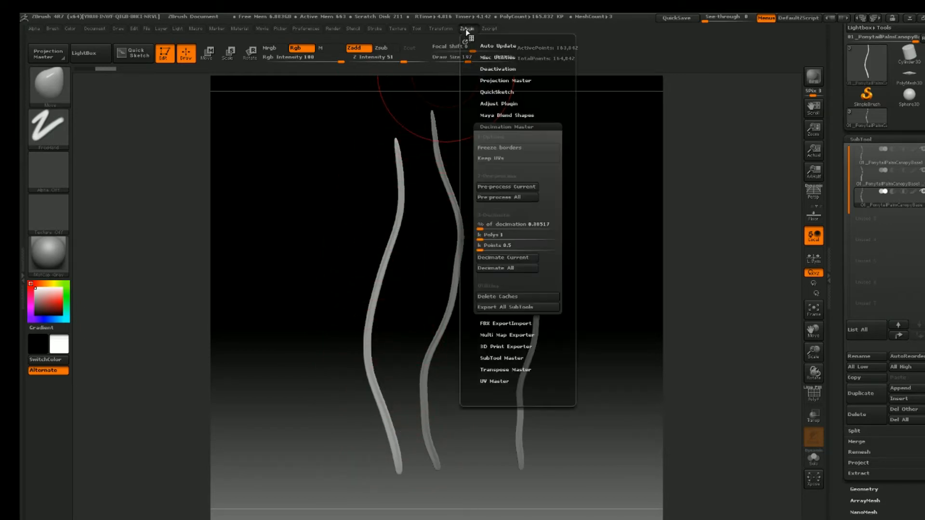
pyautogui.click(515, 258)
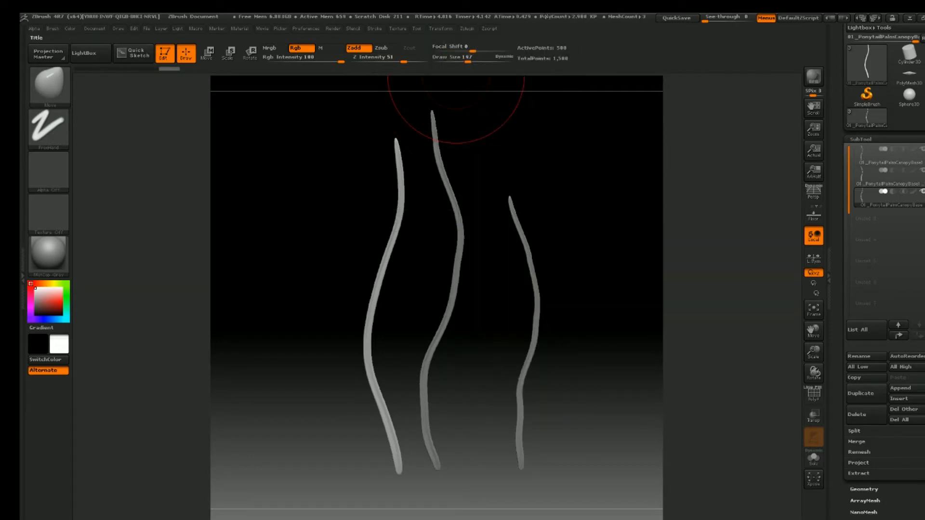
pyautogui.hotkey('shift', 'f')
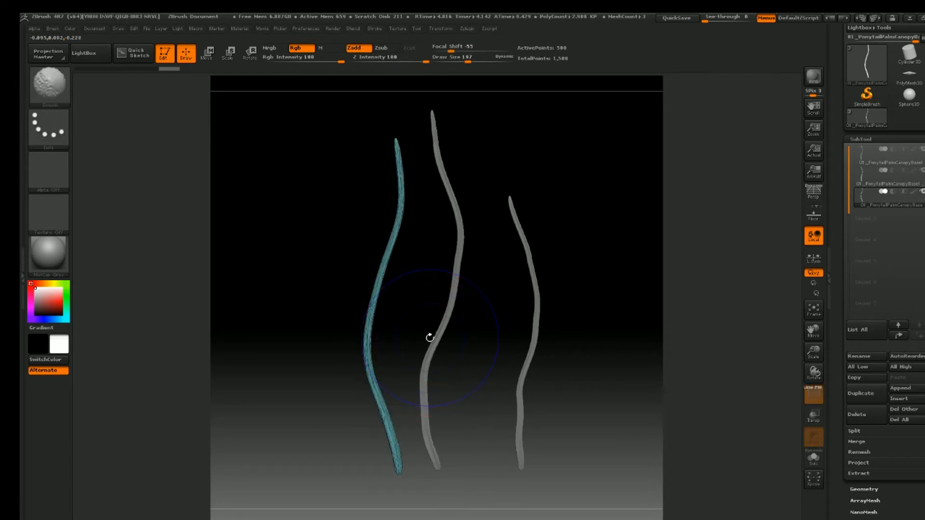
pyautogui.hotkey('shift', 'f')
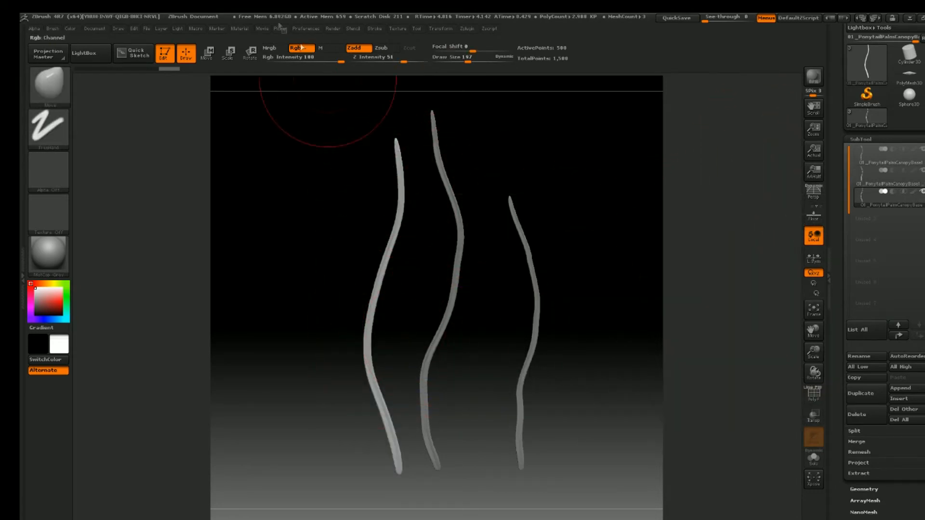
# Step: Place a vertical Transpose line starting at the base of the leftmost leaf
pyautogui.click(250, 53)
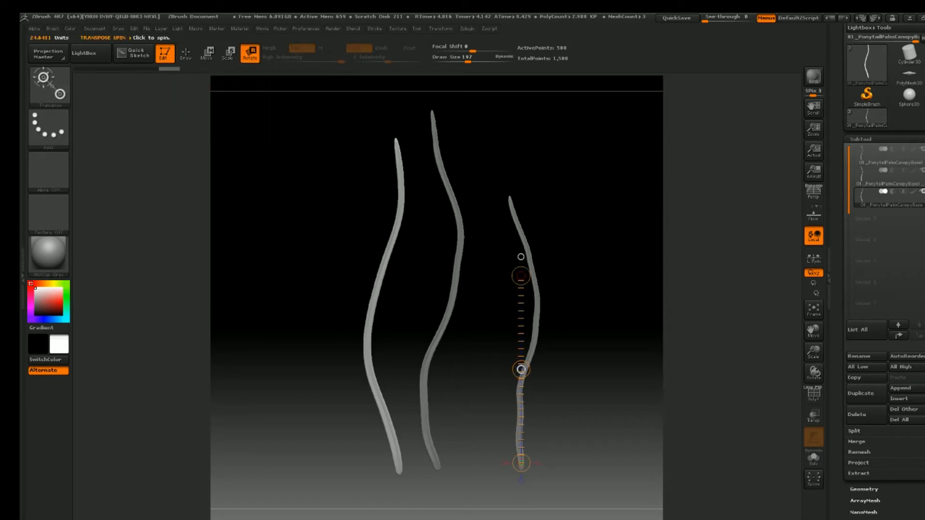
pyautogui.moveTo(502, 340)
pyautogui.mouseDown()
pyautogui.moveTo(448, 323)
pyautogui.moveTo(477, 288)
pyautogui.mouseUp()
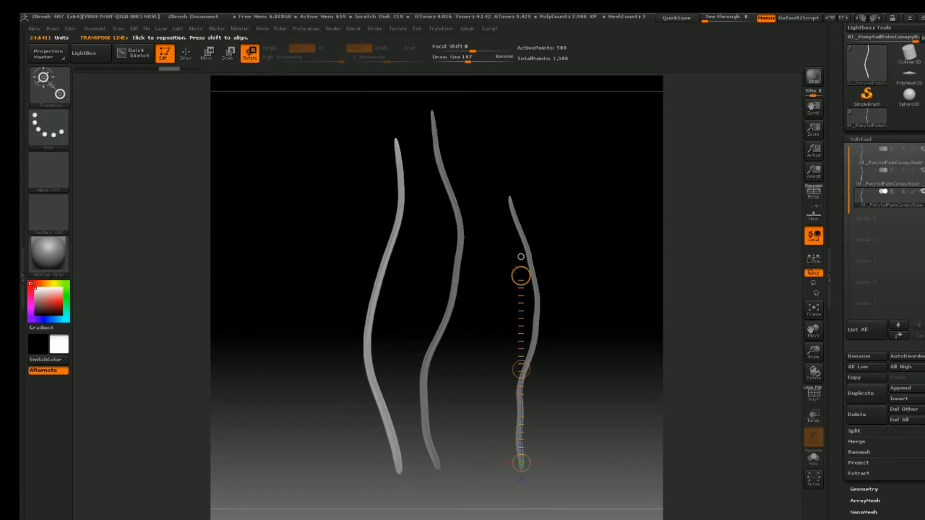
pyautogui.click(191, 56)
pyautogui.click(211, 58)
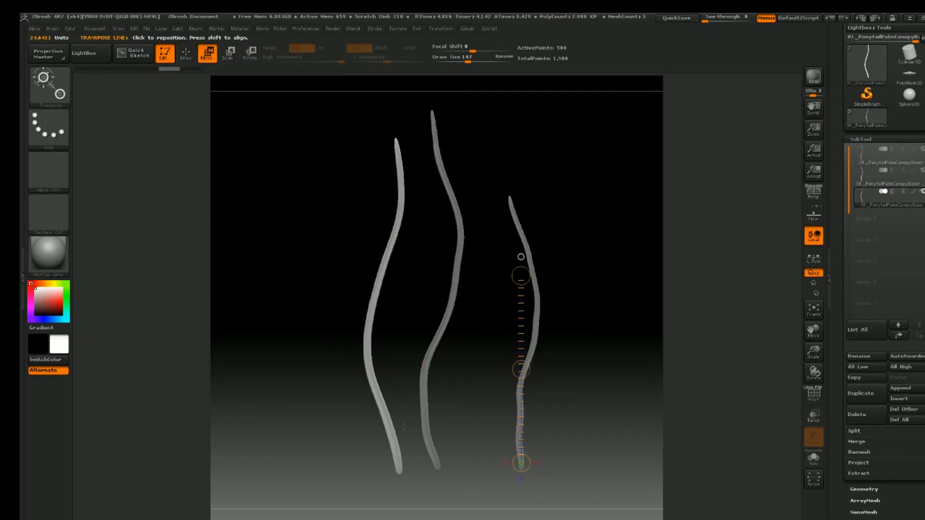
pyautogui.moveTo(402, 463); pyautogui.dragTo(402, 302)
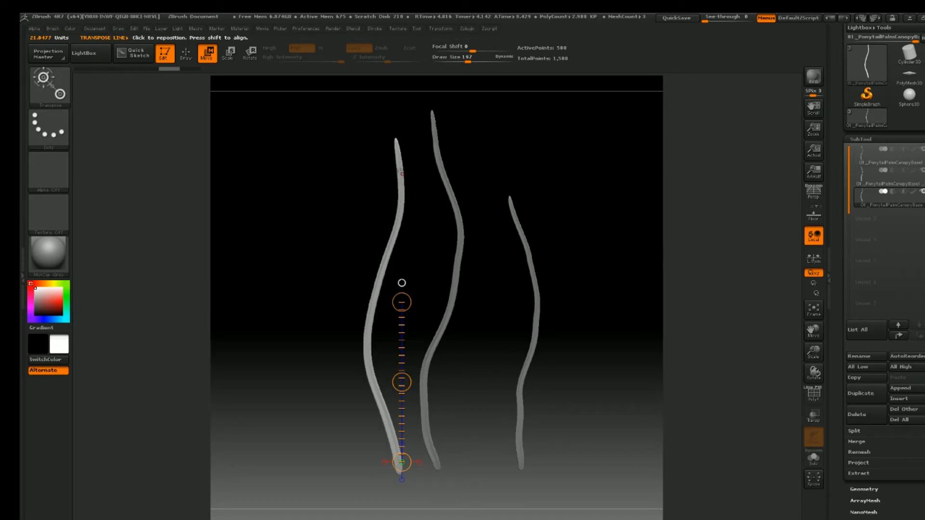
pyautogui.moveTo(400, 168)
pyautogui.mouseDown()
pyautogui.moveTo(564, 168)
pyautogui.moveTo(475, 138)
pyautogui.moveTo(502, 167)
pyautogui.moveTo(486, 247)
pyautogui.moveTo(555, 194)
pyautogui.moveTo(548, 182)
pyautogui.mouseUp()
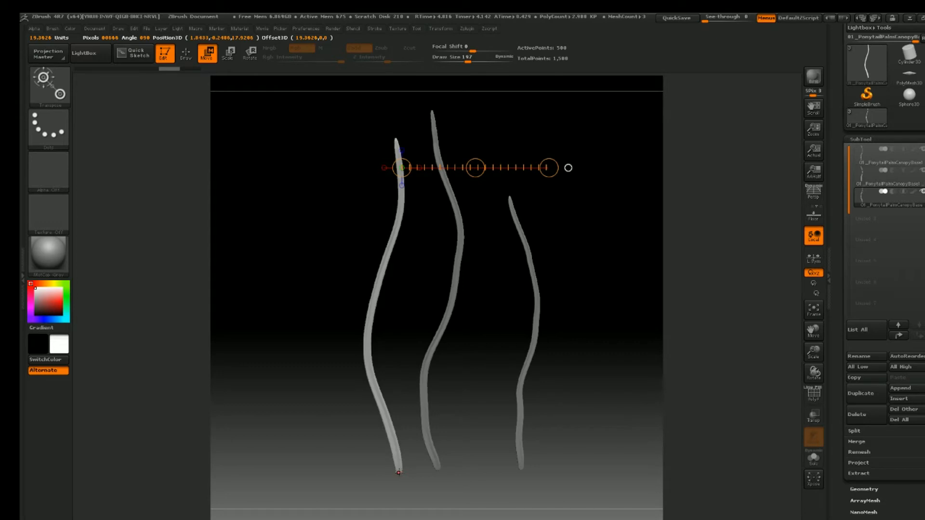
pyautogui.moveTo(399, 471); pyautogui.dragTo(399, 285)
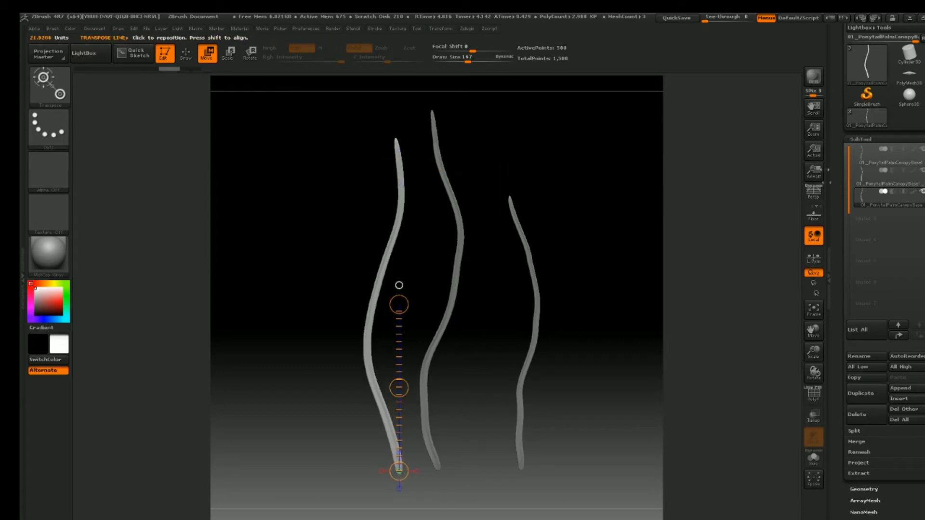
# Step: Duplicate the leftmost leaf's subtool and rotate the selected leaf outward about its base, away from the other leaves
pyautogui.click(860, 394)
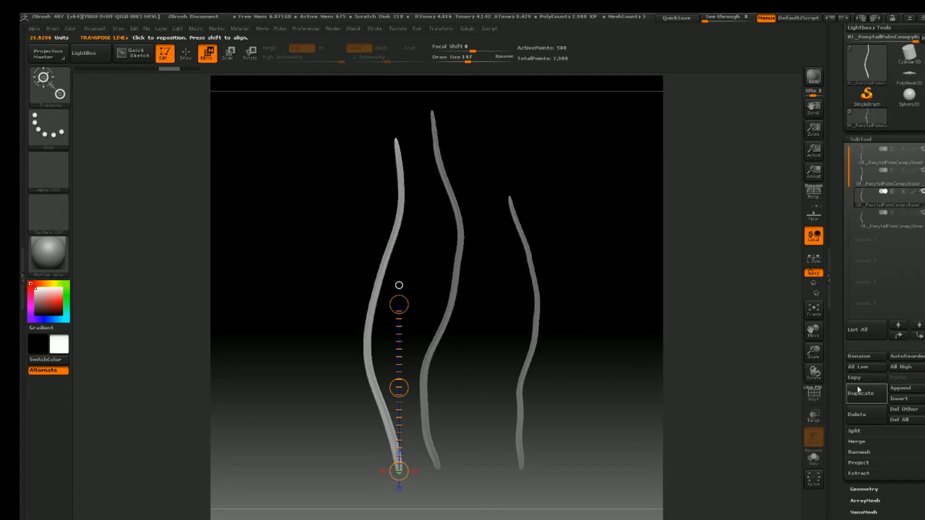
pyautogui.click(250, 53)
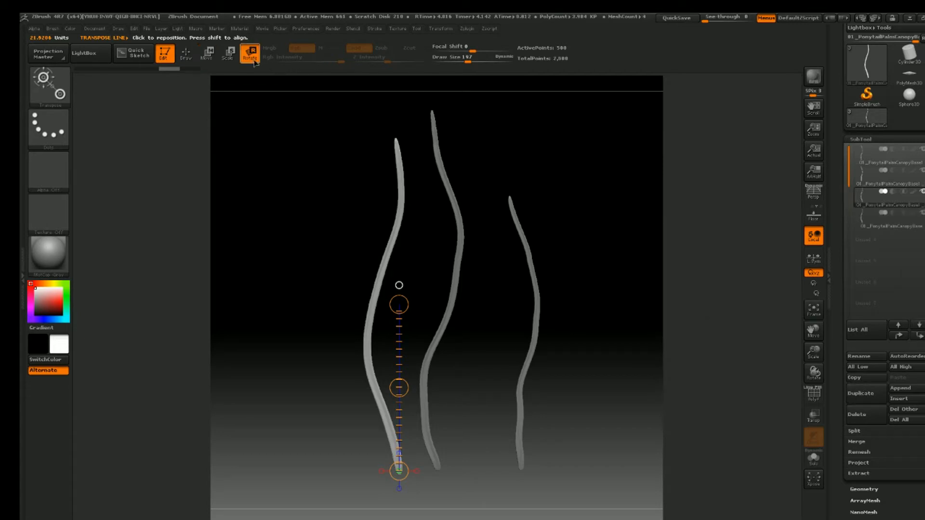
pyautogui.moveTo(406, 305); pyautogui.dragTo(331, 356)
pyautogui.keyDown('ctrl'); pyautogui.moveTo(378, 333); pyautogui.dragTo(407, 209, button='right'); pyautogui.keyUp('ctrl')
pyautogui.keyDown('ctrl'); pyautogui.moveTo(412, 250); pyautogui.dragTo(413, 314, button='right'); pyautogui.keyUp('ctrl')
pyautogui.keyDown('alt'); pyautogui.moveTo(474, 217); pyautogui.dragTo(436, 223, button='right'); pyautogui.keyUp('alt')
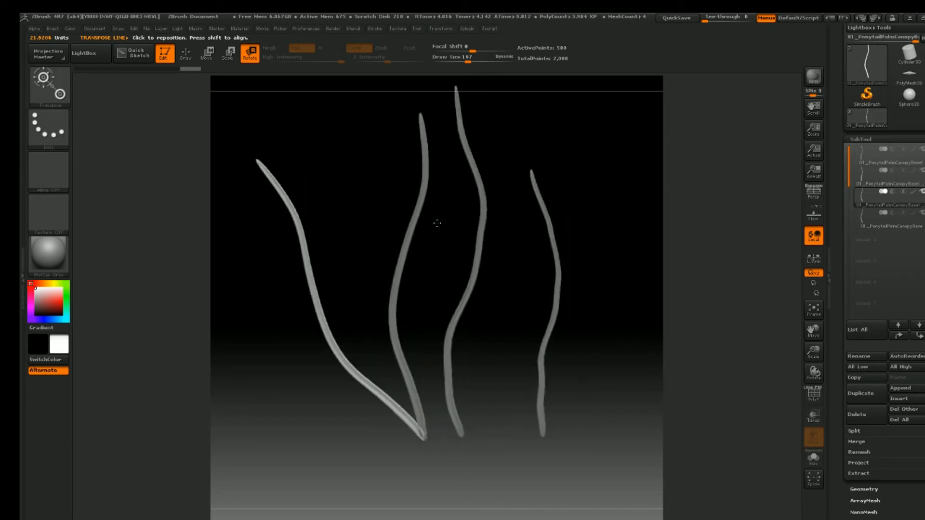
# Step: Shift the rotated leaf slightly outward from its upright duplicate with Transpose Move
pyautogui.click(215, 55)
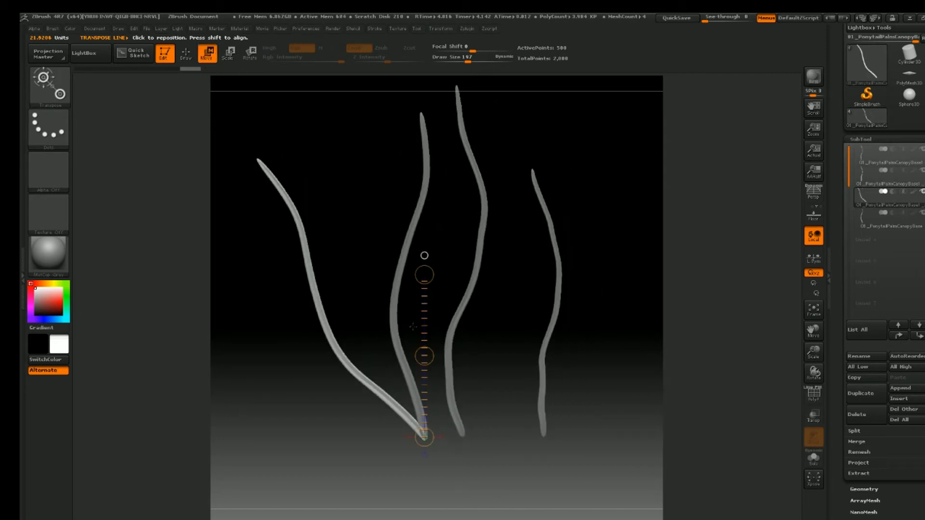
pyautogui.moveTo(424, 356); pyautogui.dragTo(419, 355)
pyautogui.keyDown('ctrl'); pyautogui.moveTo(535, 311); pyautogui.dragTo(533, 292, button='right'); pyautogui.keyUp('ctrl')
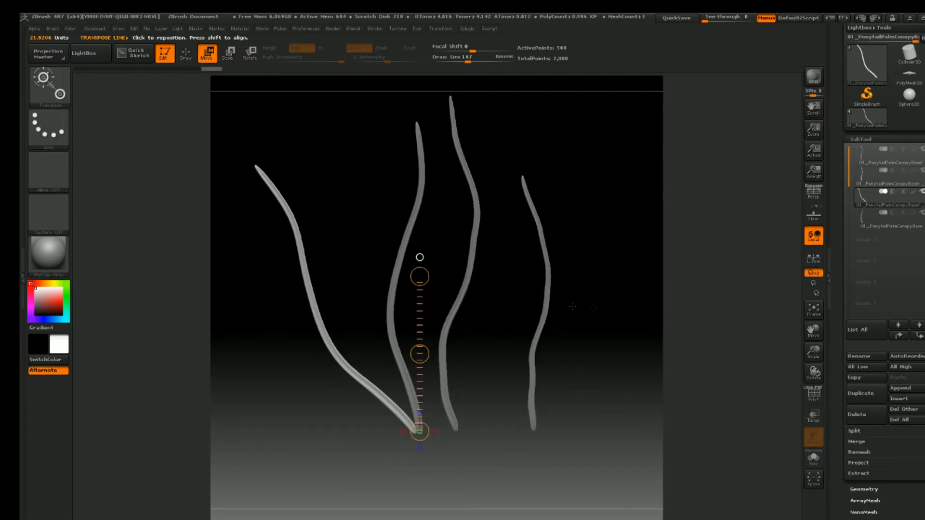
# Step: Move the short rightmost leaf onto the shared base of the left leaves and rotate it outward to the left with Transpose
pyautogui.click(867, 179)
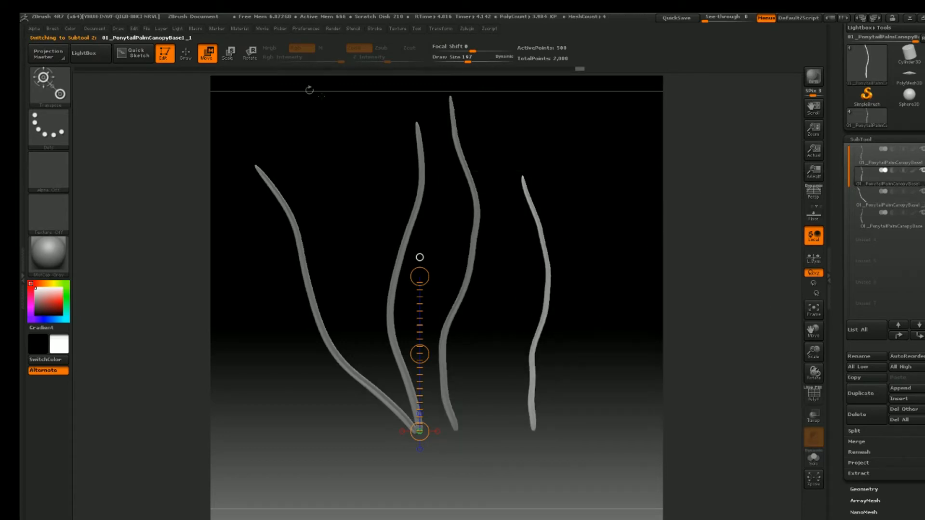
pyautogui.moveTo(533, 428)
pyautogui.mouseDown()
pyautogui.moveTo(599, 316)
pyautogui.moveTo(600, 266)
pyautogui.mouseUp()
pyautogui.moveTo(562, 358); pyautogui.dragTo(447, 359)
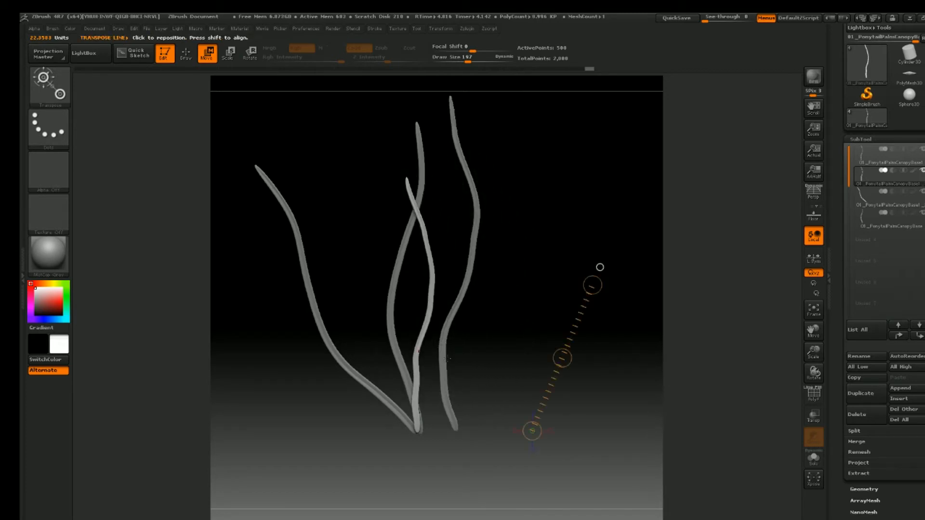
pyautogui.click(249, 54)
pyautogui.moveTo(417, 430)
pyautogui.mouseDown()
pyautogui.moveTo(413, 258)
pyautogui.moveTo(429, 144)
pyautogui.moveTo(429, 164)
pyautogui.moveTo(377, 184)
pyautogui.moveTo(318, 240)
pyautogui.moveTo(324, 250)
pyautogui.mouseUp()
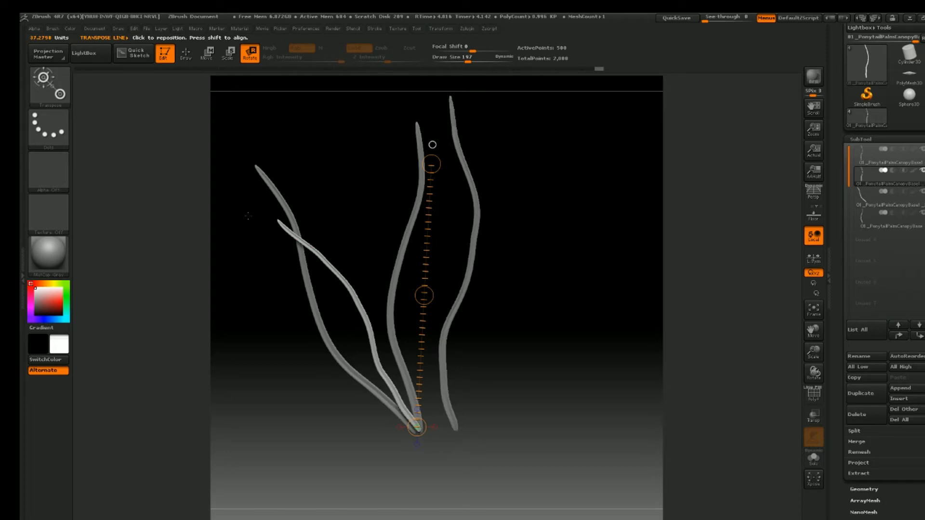
# Step: Scale the short left-leaning leaf up from its base to about the neighbouring leaf's length and rotate it slightly farther outward
pyautogui.click(229, 54)
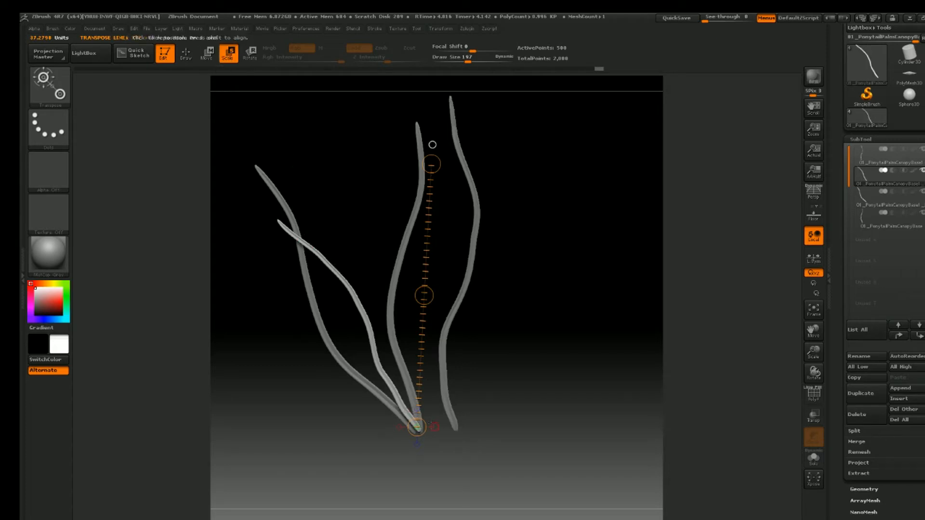
pyautogui.moveTo(448, 399); pyautogui.dragTo(567, 291)
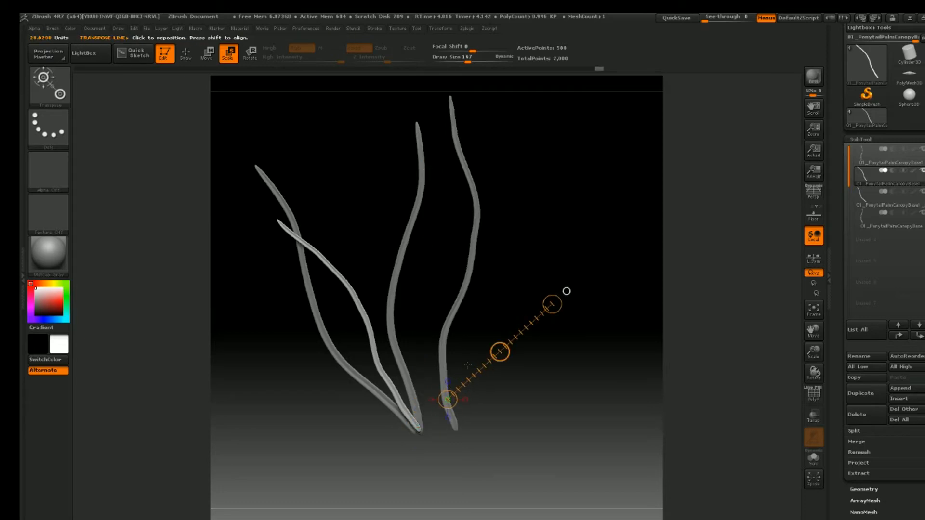
pyautogui.moveTo(419, 429)
pyautogui.mouseDown()
pyautogui.moveTo(285, 244)
pyautogui.moveTo(265, 190)
pyautogui.moveTo(284, 201)
pyautogui.moveTo(273, 193)
pyautogui.mouseUp()
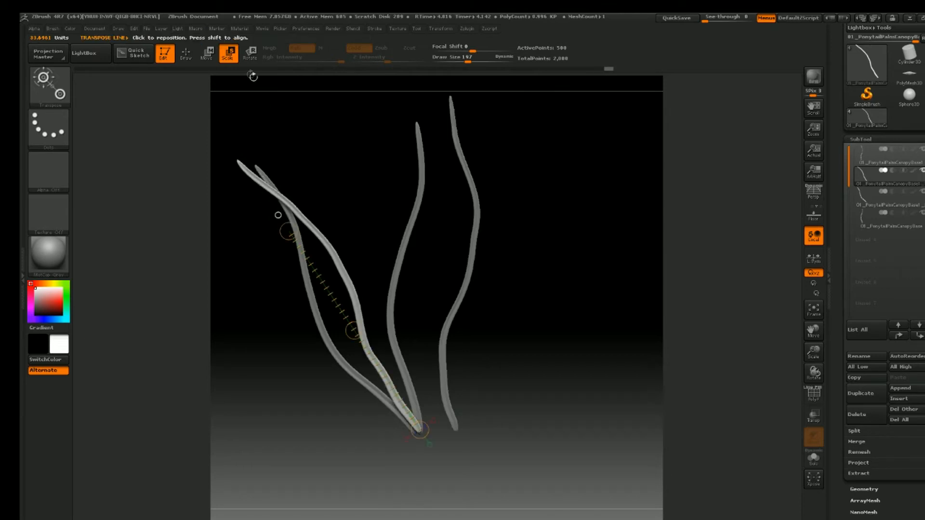
pyautogui.click(245, 61)
pyautogui.moveTo(289, 231)
pyautogui.mouseDown()
pyautogui.moveTo(272, 238)
pyautogui.moveTo(271, 254)
pyautogui.moveTo(288, 233)
pyautogui.mouseUp()
pyautogui.keyDown('alt'); pyautogui.moveTo(339, 186); pyautogui.dragTo(362, 183); pyautogui.keyUp('alt')
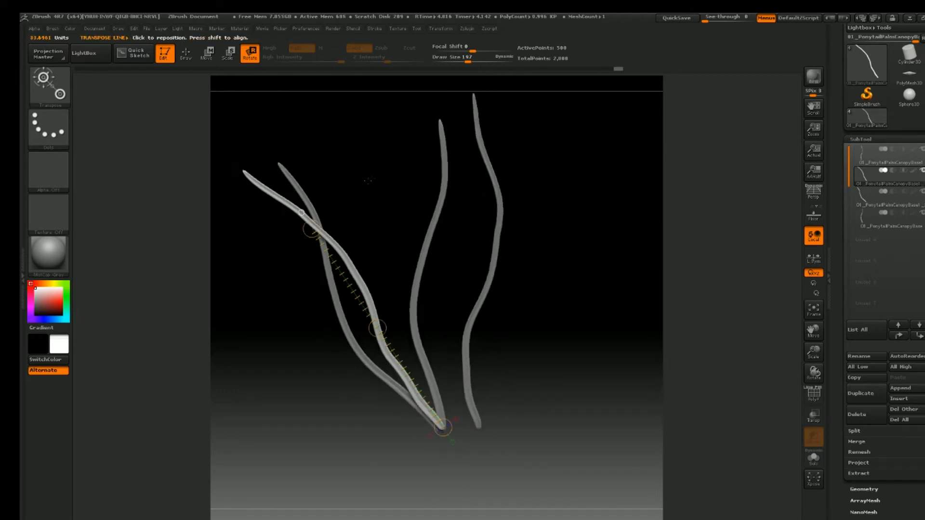
# Step: Move the tallest leaf onto the shared base and rotate it left into the gap between the outer pair and the upright leaf
pyautogui.click(865, 160)
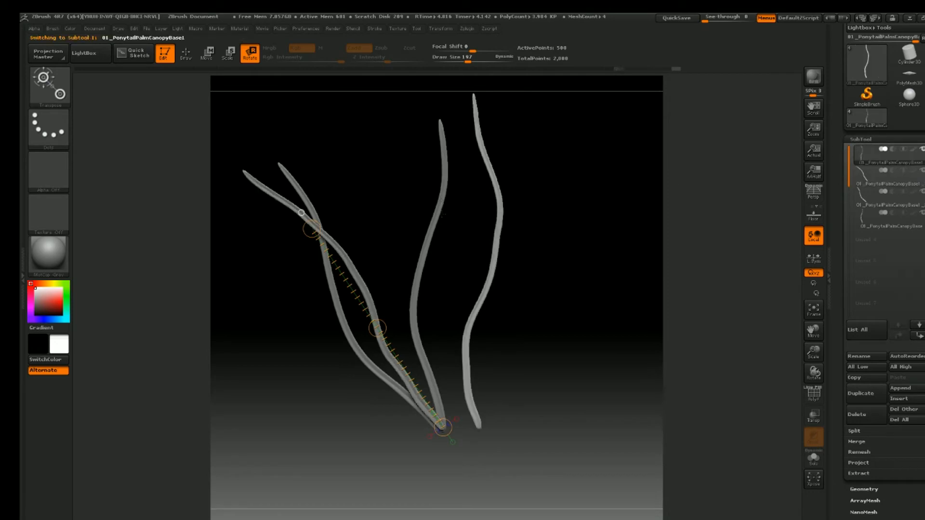
pyautogui.click(208, 53)
pyautogui.moveTo(378, 328); pyautogui.dragTo(342, 328)
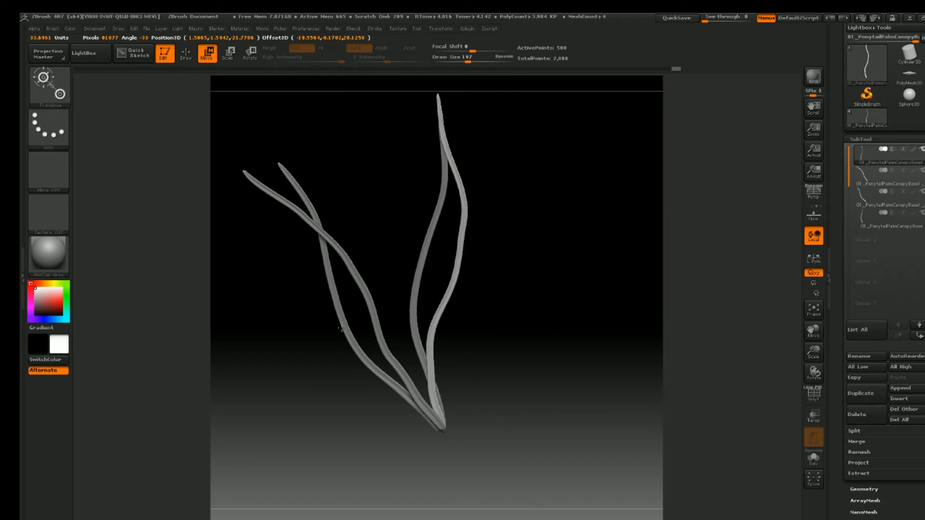
pyautogui.click(249, 57)
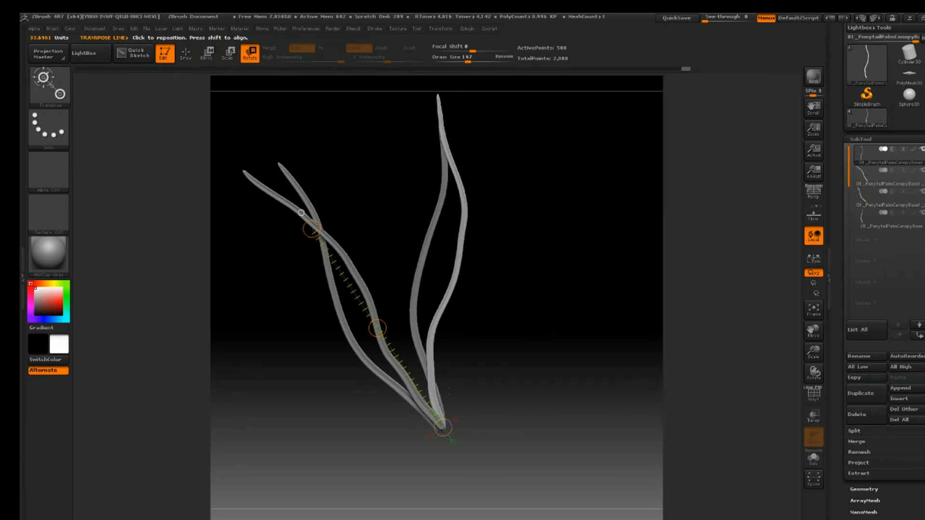
pyautogui.moveTo(443, 417)
pyautogui.mouseDown()
pyautogui.moveTo(464, 364)
pyautogui.moveTo(579, 255)
pyautogui.mouseUp()
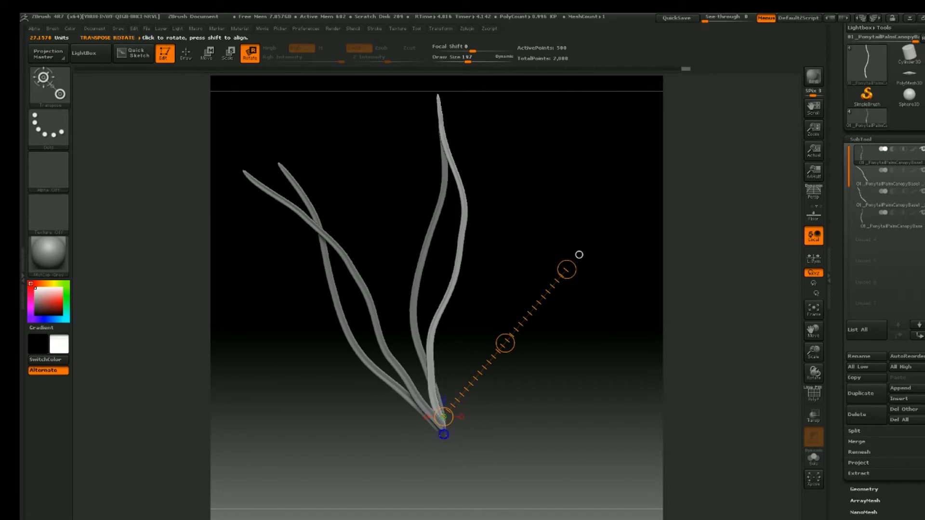
pyautogui.moveTo(440, 426)
pyautogui.mouseDown()
pyautogui.moveTo(430, 142)
pyautogui.moveTo(445, 89)
pyautogui.moveTo(340, 138)
pyautogui.mouseUp()
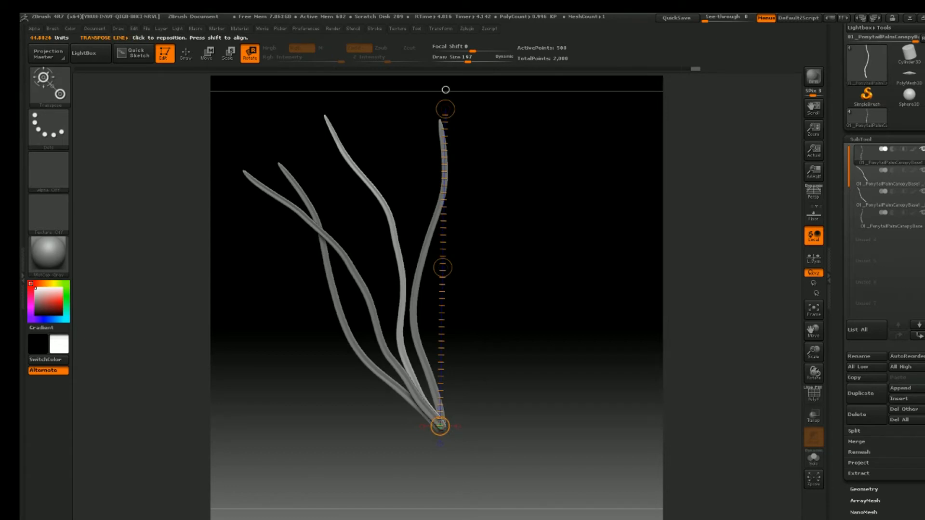
pyautogui.moveTo(446, 109)
pyautogui.mouseDown()
pyautogui.moveTo(509, 105)
pyautogui.moveTo(458, 107)
pyautogui.mouseUp()
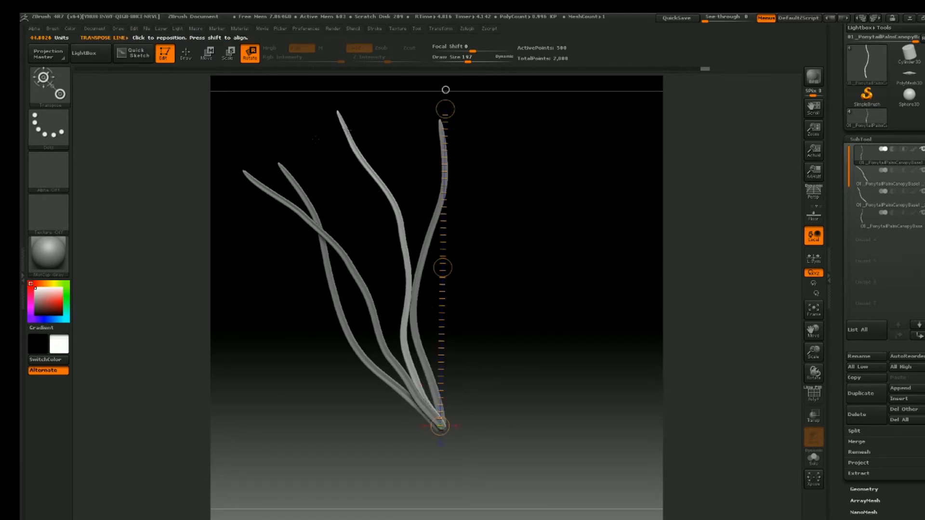
# Step: Preview the leaves in the NormalRGB material, checking the ponytail palm reference photo, and restore the MatCap Gray material
pyautogui.click(75, 264)
pyautogui.click(272, 262)
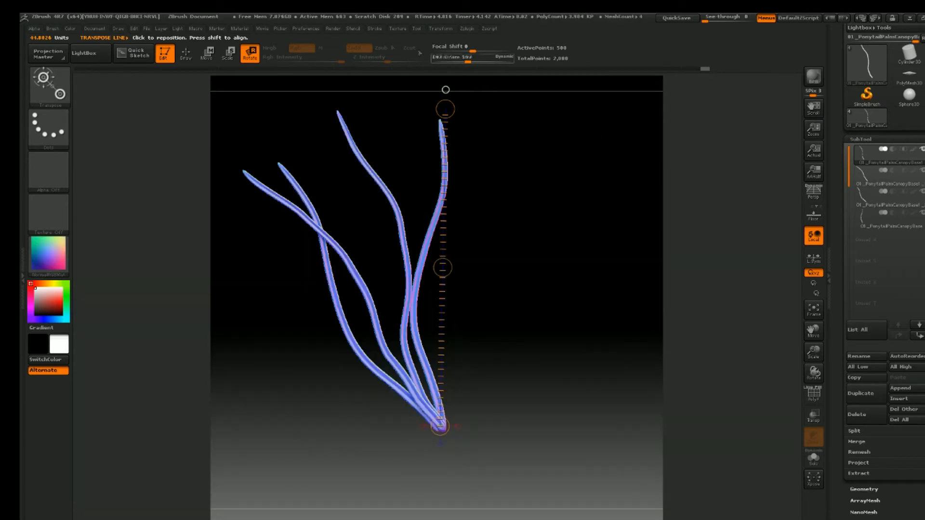
pyautogui.press('q')
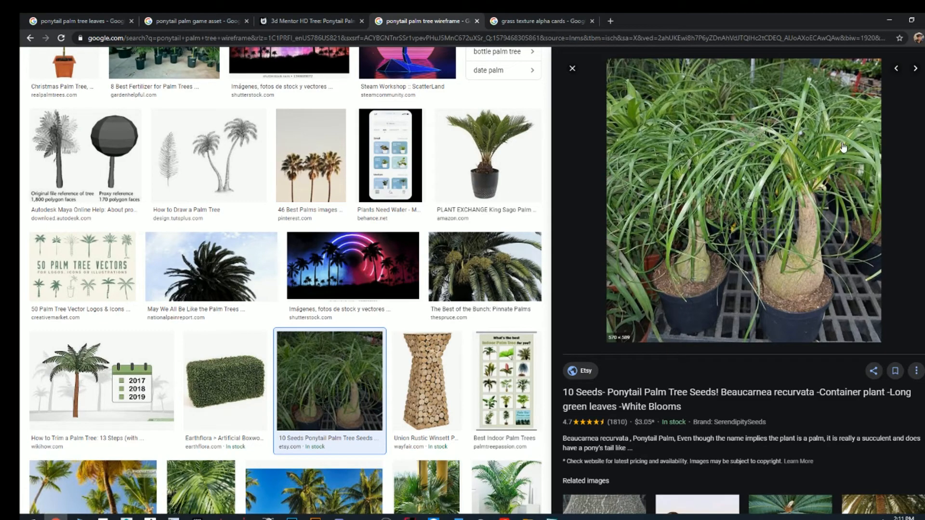
pyautogui.click(891, 24)
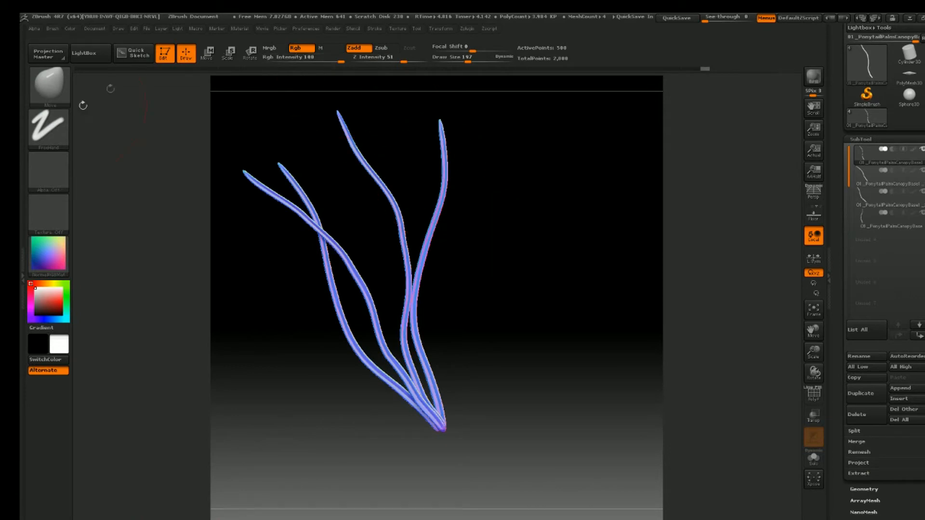
pyautogui.click(48, 254)
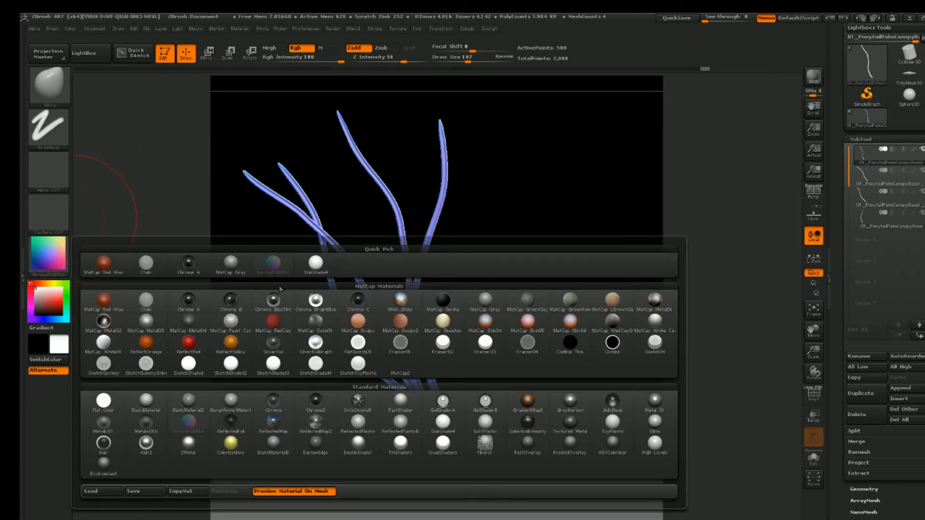
pyautogui.click(485, 301)
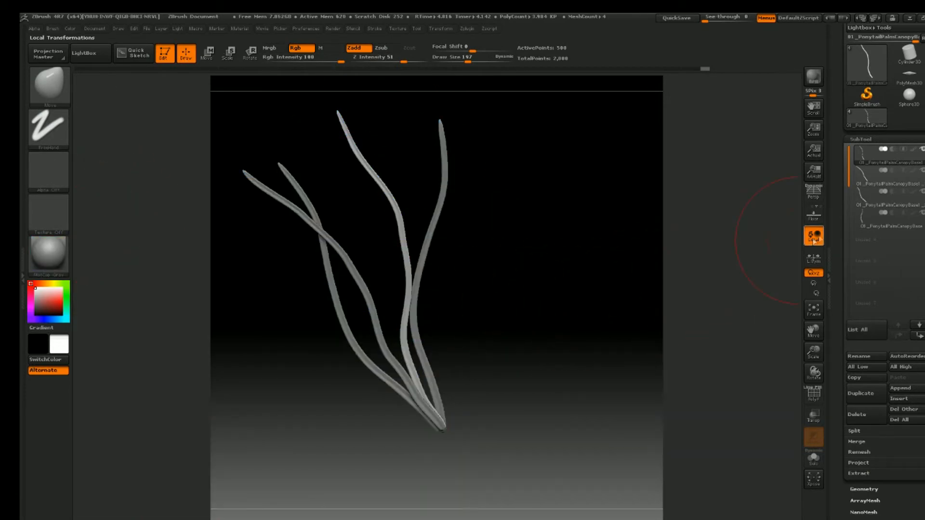
# Step: Duplicate the upright leaf's subtool and rotate the selected leaf about the shared base, far out to the empty right side
pyautogui.click(860, 218)
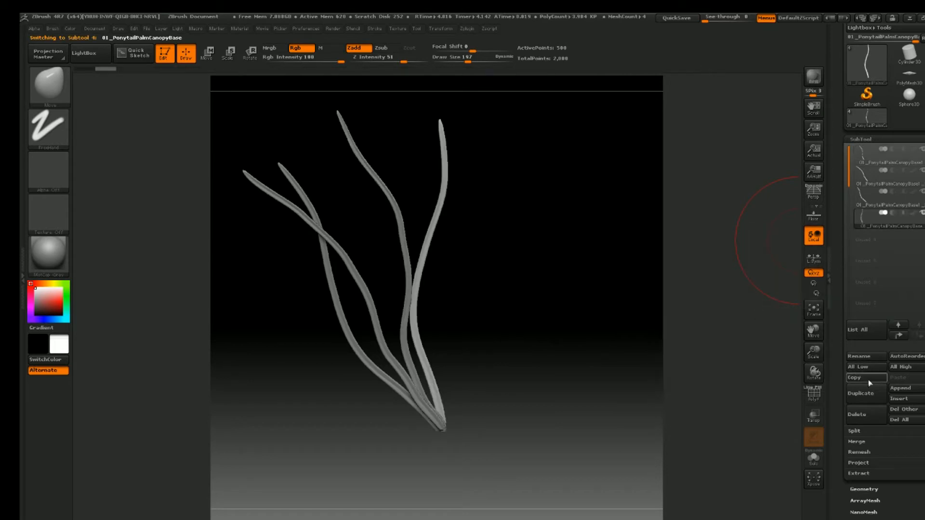
pyautogui.click(860, 393)
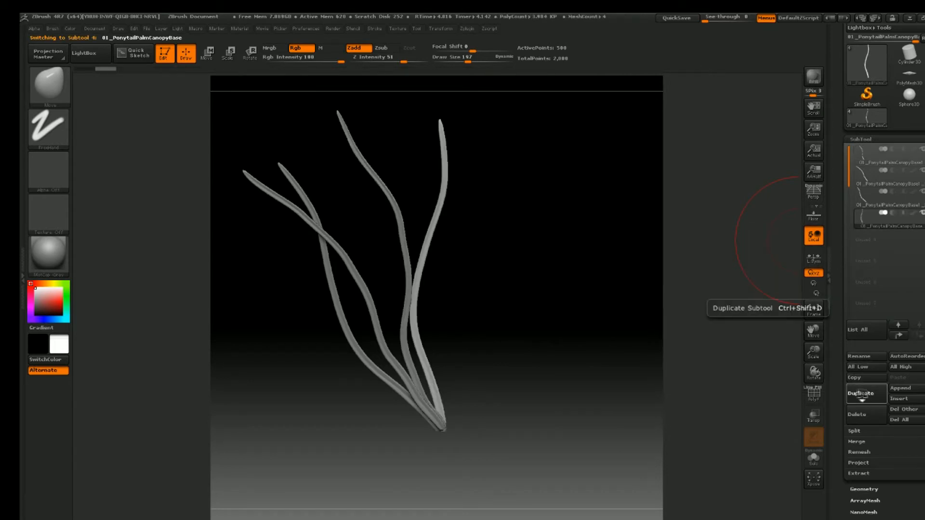
pyautogui.click(249, 53)
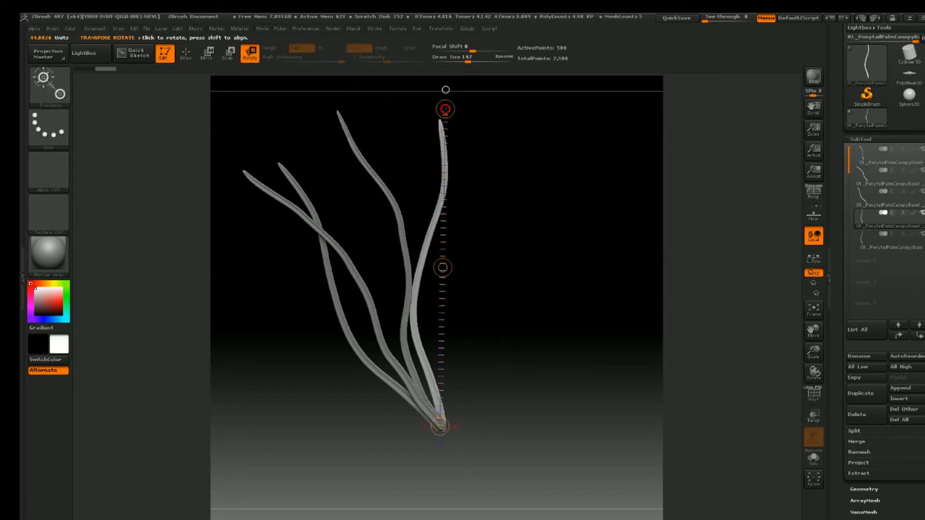
pyautogui.moveTo(445, 109); pyautogui.dragTo(675, 240)
pyautogui.keyDown('ctrl'); pyautogui.moveTo(511, 284); pyautogui.dragTo(458, 178, button='right'); pyautogui.keyUp('ctrl')
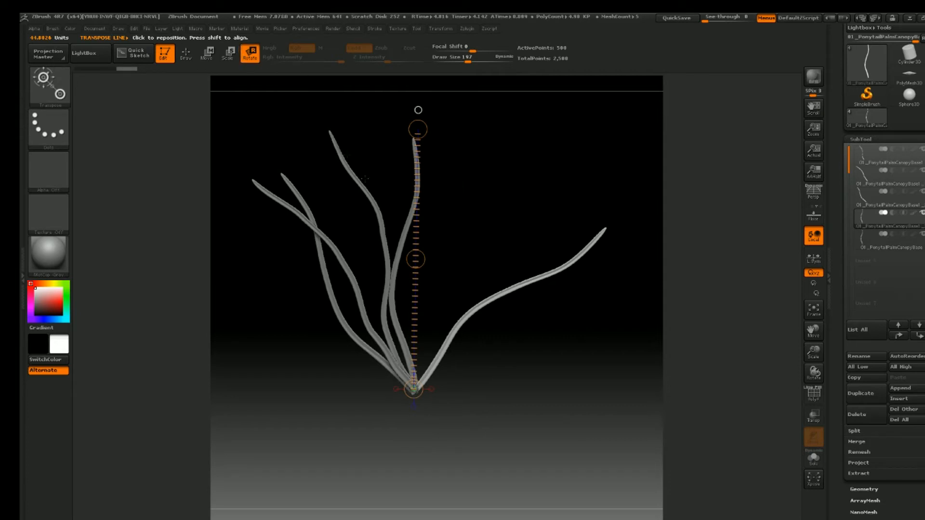
# Step: Rotate the right-leaning leaf back to a steeper angle and shift its base onto the shared base
pyautogui.click(228, 56)
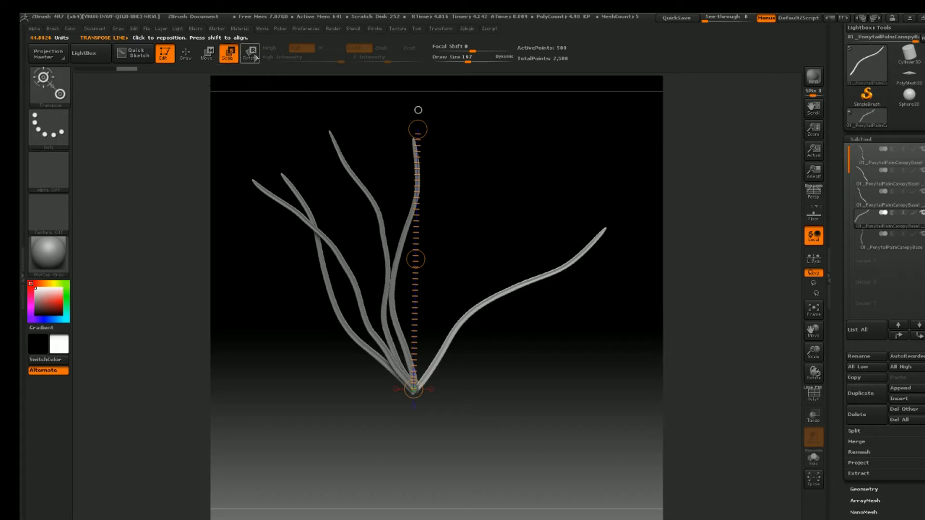
pyautogui.click(255, 56)
pyautogui.moveTo(414, 388)
pyautogui.mouseDown()
pyautogui.moveTo(631, 207)
pyautogui.moveTo(533, 167)
pyautogui.mouseUp()
pyautogui.press('w')
pyautogui.moveTo(519, 298); pyautogui.dragTo(519, 298)
# Step: Nudge the remaining upright leaf slightly upward with Transpose Move to align its base with the cluster
pyautogui.click(875, 247)
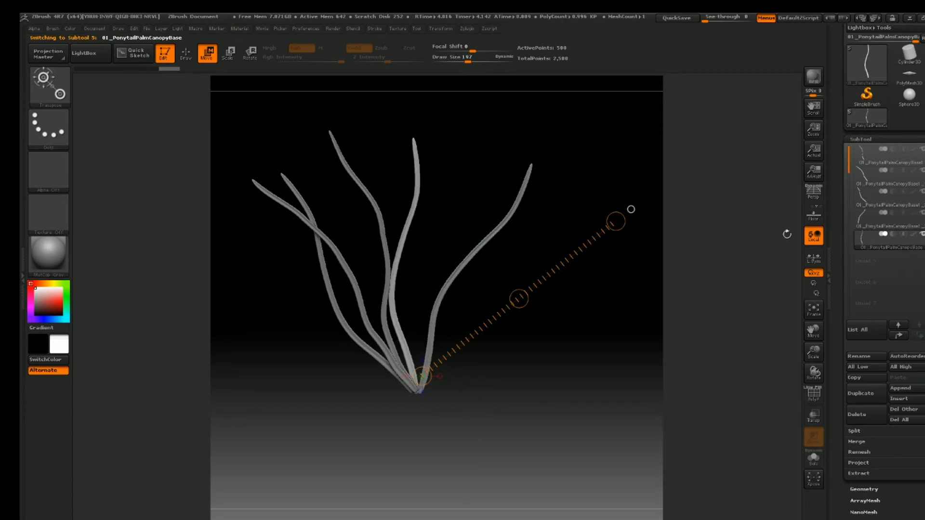
pyautogui.moveTo(521, 294); pyautogui.dragTo(524, 289)
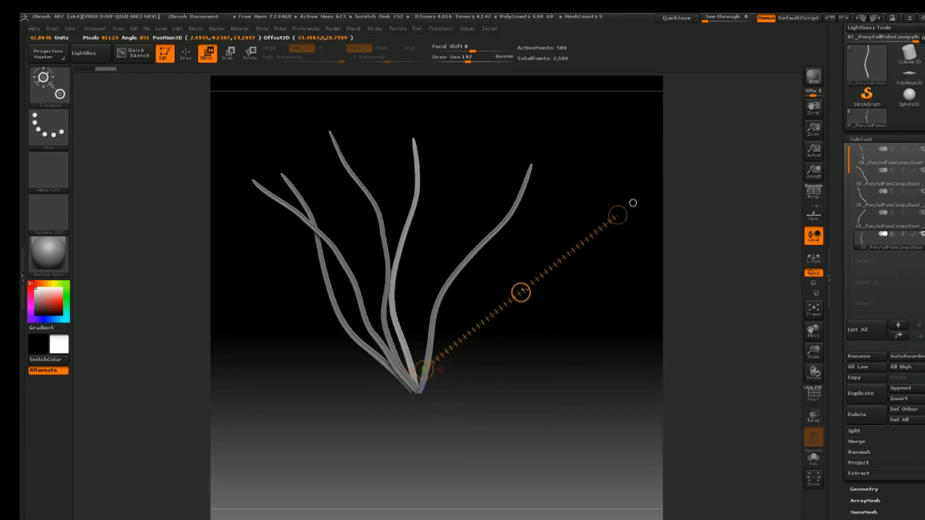
pyautogui.moveTo(417, 386)
pyautogui.mouseDown()
pyautogui.moveTo(424, 343)
pyautogui.moveTo(489, 188)
pyautogui.mouseUp()
pyautogui.moveTo(452, 285); pyautogui.dragTo(451, 286)
# Step: Select the outer left leaf whose tip reaches farthest left and nudge it slightly up and inward
pyautogui.click(858, 229)
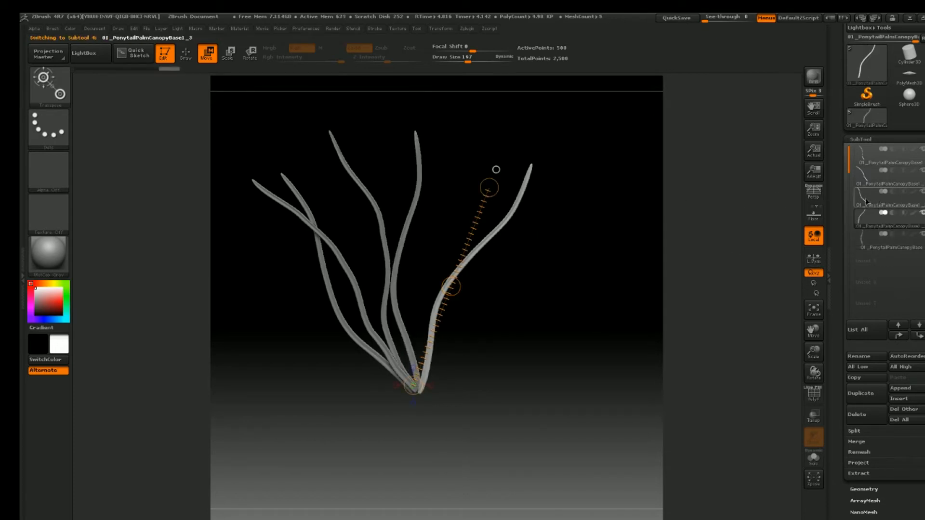
pyautogui.click(867, 201)
pyautogui.click(871, 185)
pyautogui.moveTo(450, 286); pyautogui.dragTo(456, 282)
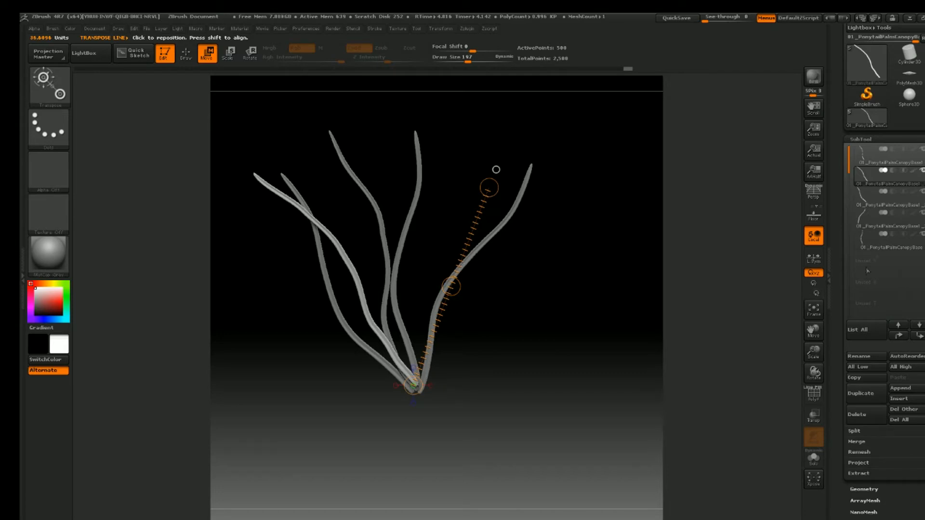
# Step: Duplicate the upright leaf's subtool and rotate the selected leaf about the shared base until it hangs down and to the left
pyautogui.click(854, 237)
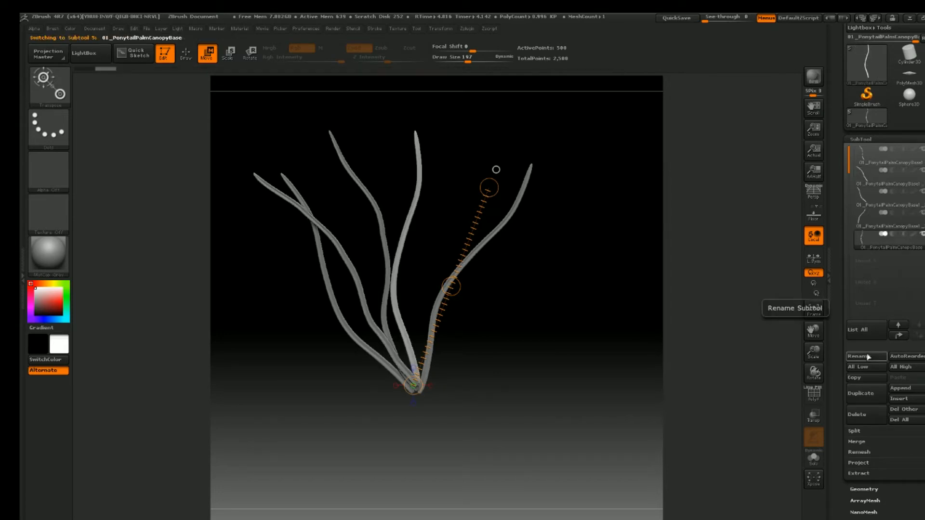
pyautogui.click(861, 395)
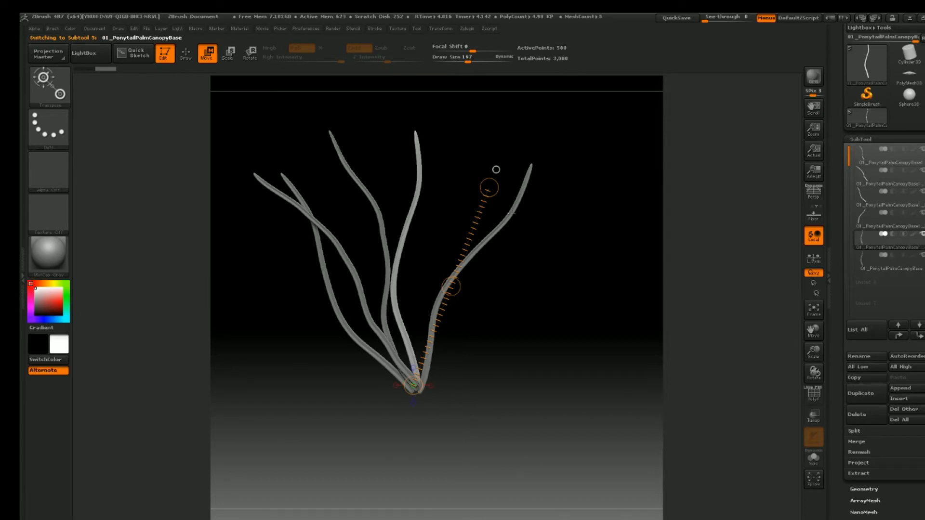
pyautogui.moveTo(489, 188); pyautogui.dragTo(340, 436)
pyautogui.hotkey('ctrl', 'z')
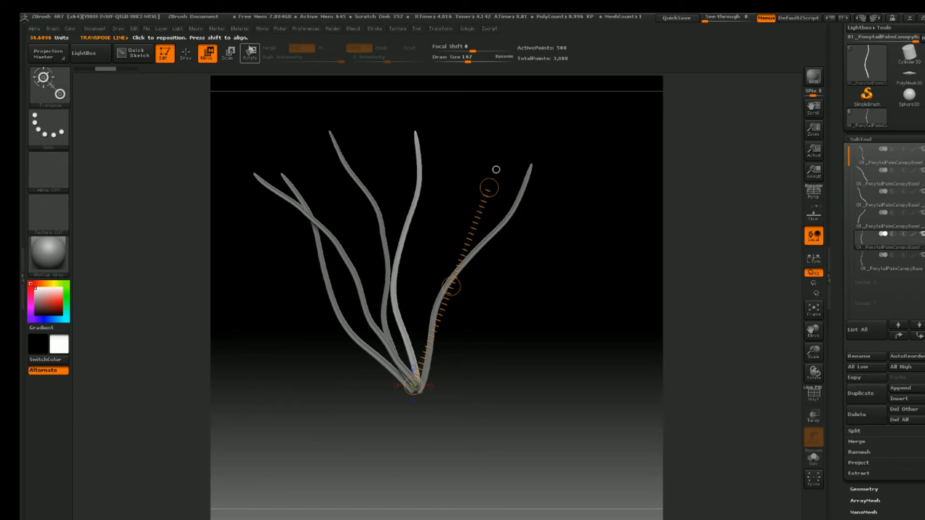
pyautogui.click(249, 57)
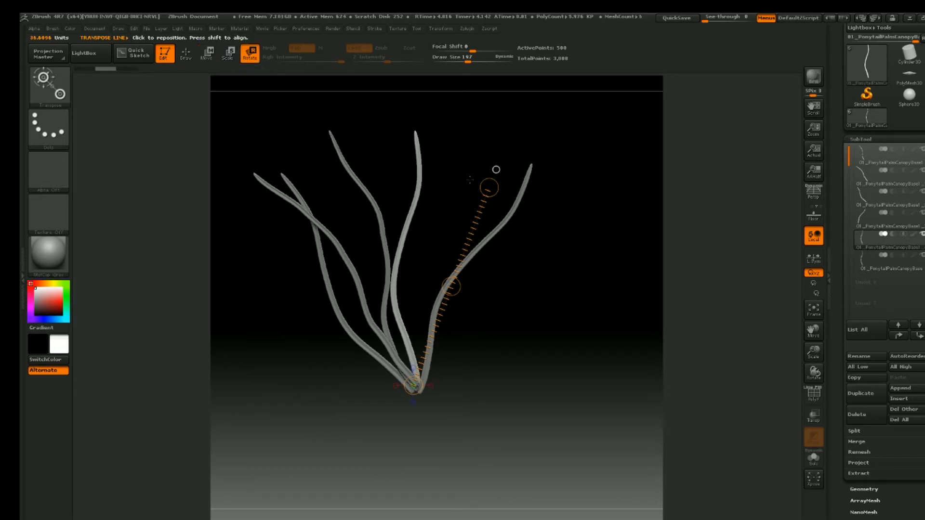
pyautogui.moveTo(489, 188); pyautogui.dragTo(342, 371)
pyautogui.moveTo(507, 328); pyautogui.dragTo(553, 250)
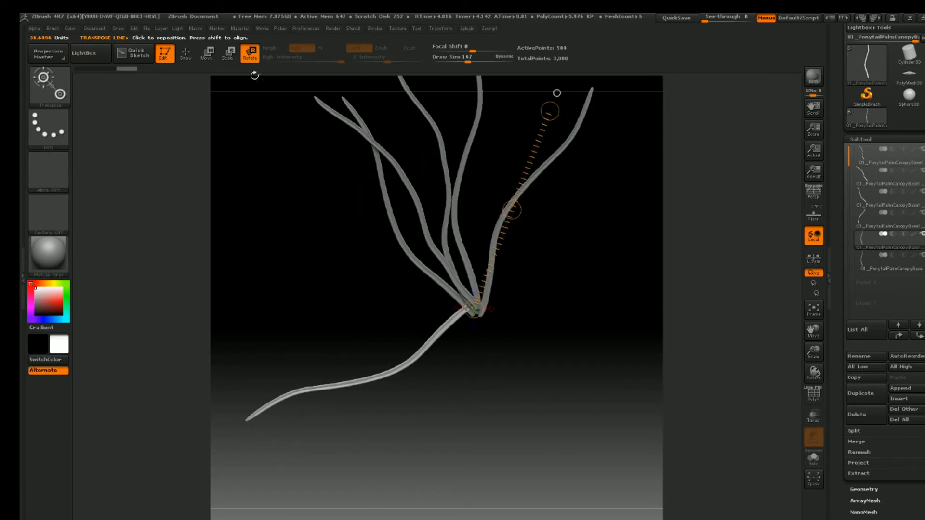
# Step: Align the drooping leaf's base with the cluster using Transpose Move and scale the leaf down slightly from its base
pyautogui.click(214, 61)
pyautogui.moveTo(512, 210); pyautogui.dragTo(513, 222)
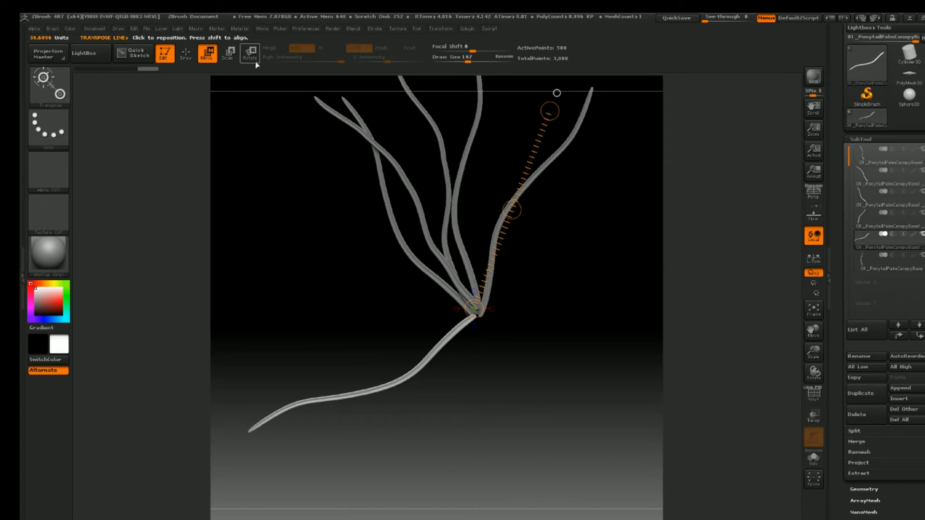
pyautogui.click(231, 55)
pyautogui.moveTo(484, 317); pyautogui.dragTo(280, 423)
pyautogui.click(207, 49)
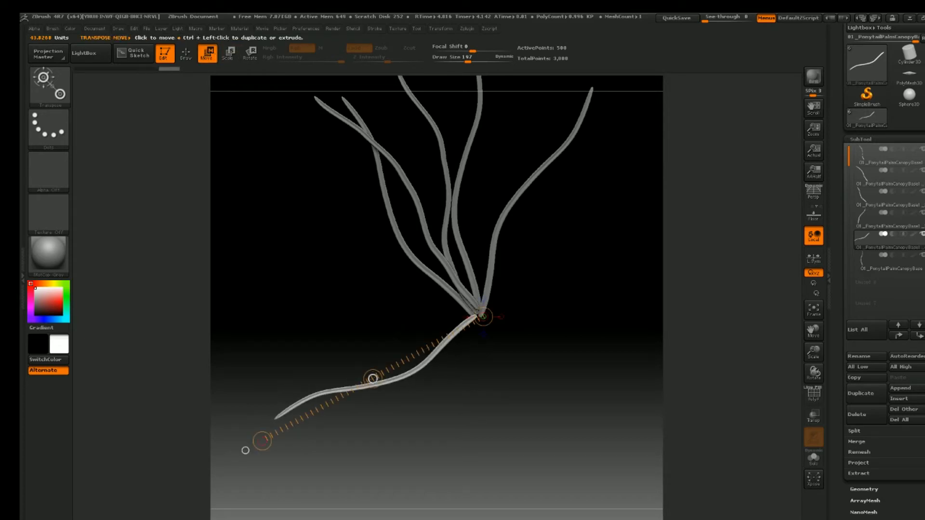
pyautogui.moveTo(373, 378); pyautogui.dragTo(373, 379)
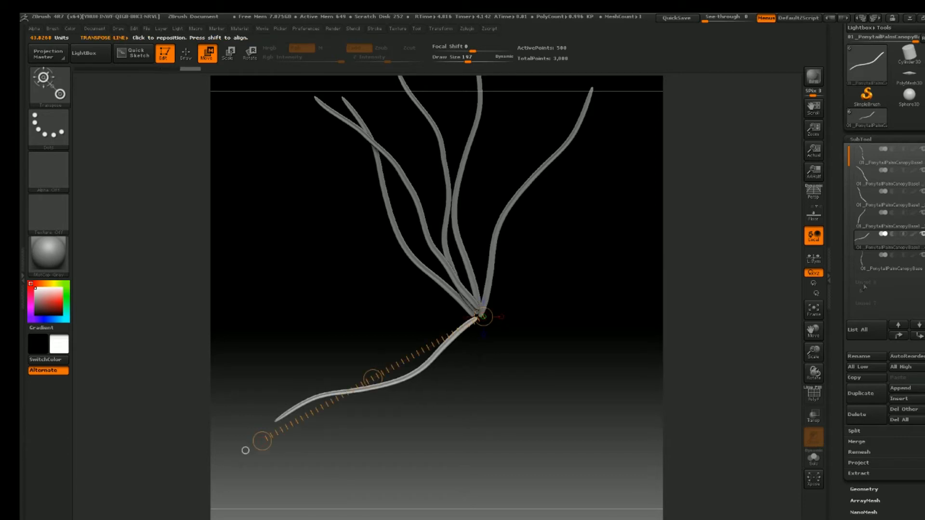
# Step: Duplicate the outer left leaf's subtool, rotate the selected leaf to point nearly horizontally left, and move its base back onto the cluster
pyautogui.click(866, 181)
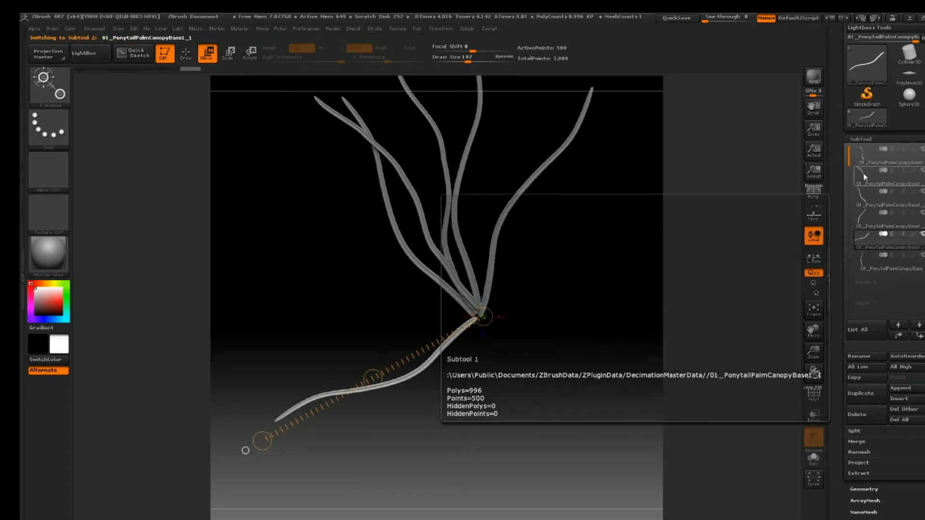
pyautogui.click(861, 393)
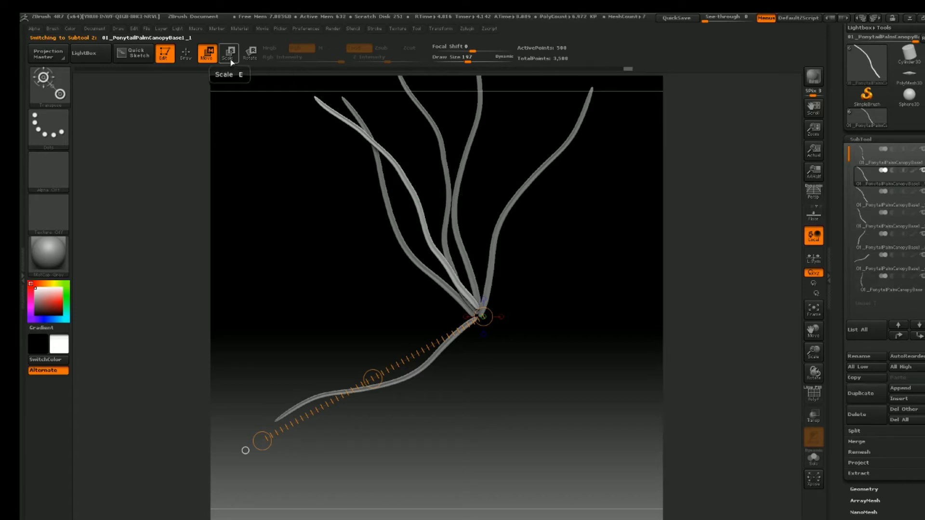
pyautogui.click(250, 57)
pyautogui.moveTo(477, 310)
pyautogui.mouseDown()
pyautogui.moveTo(396, 175)
pyautogui.moveTo(300, 99)
pyautogui.moveTo(268, 154)
pyautogui.moveTo(275, 272)
pyautogui.moveTo(337, 321)
pyautogui.mouseUp()
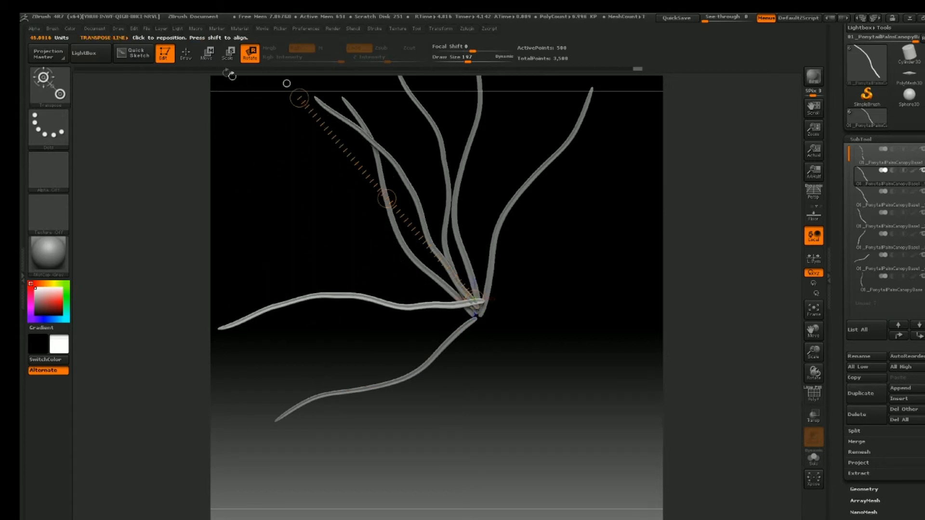
pyautogui.click(208, 54)
pyautogui.moveTo(392, 198); pyautogui.dragTo(380, 210)
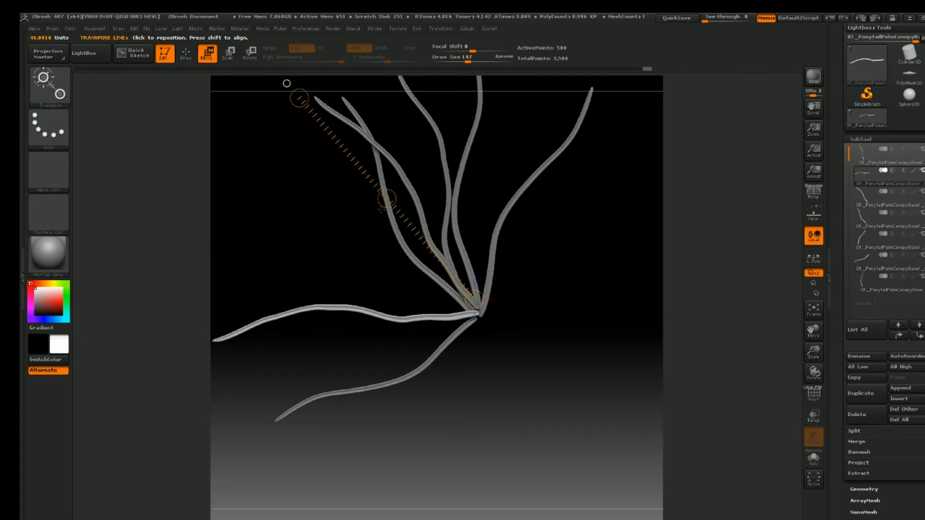
# Step: Rotate the horizontal leaf upward about the shared base to slope up and left, scaling it down slightly from its base
pyautogui.click(249, 53)
pyautogui.moveTo(475, 312)
pyautogui.mouseDown()
pyautogui.moveTo(243, 347)
pyautogui.moveTo(213, 337)
pyautogui.moveTo(345, 482)
pyautogui.moveTo(260, 414)
pyautogui.moveTo(262, 305)
pyautogui.moveTo(285, 301)
pyautogui.moveTo(310, 240)
pyautogui.mouseUp()
pyautogui.click(231, 58)
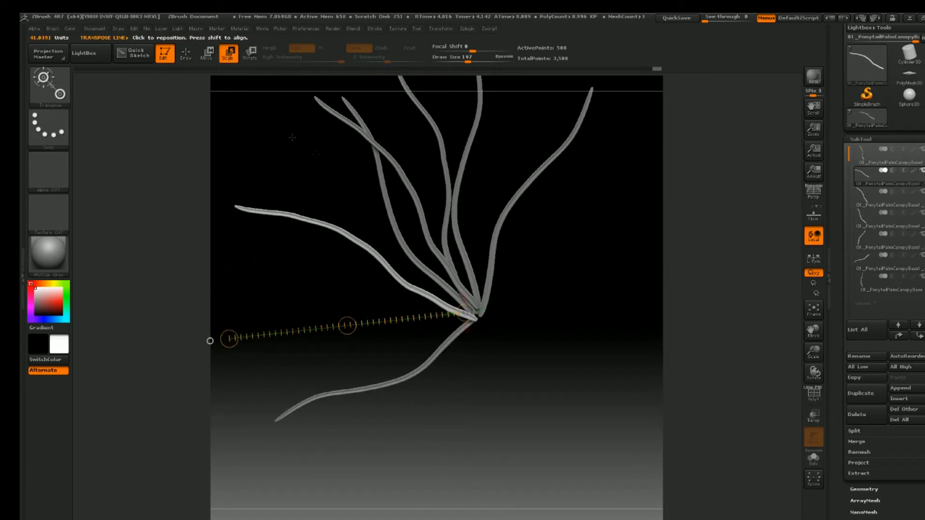
pyautogui.moveTo(289, 250)
pyautogui.mouseDown()
pyautogui.moveTo(459, 254)
pyautogui.moveTo(341, 269)
pyautogui.moveTo(278, 259)
pyautogui.mouseUp()
pyautogui.moveTo(476, 318)
pyautogui.mouseDown()
pyautogui.moveTo(209, 183)
pyautogui.moveTo(252, 199)
pyautogui.mouseUp()
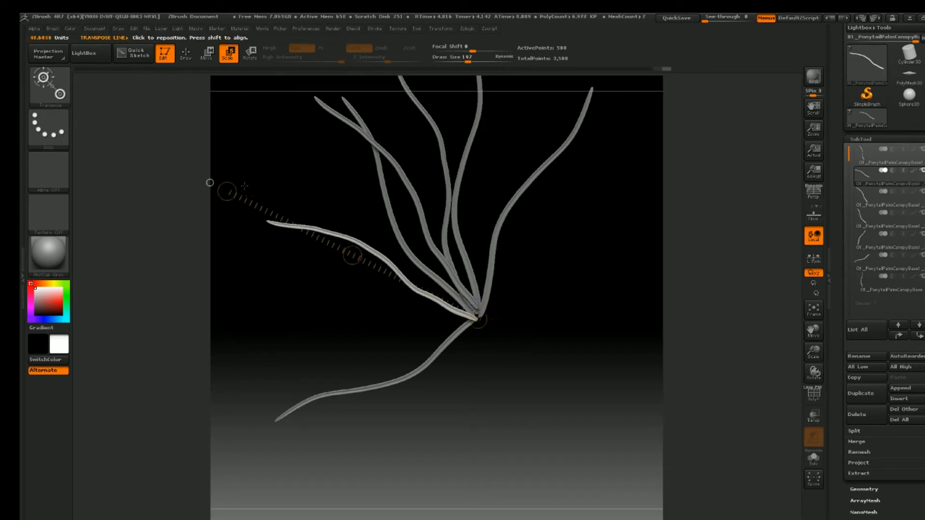
pyautogui.click(247, 54)
pyautogui.moveTo(227, 192)
pyautogui.mouseDown()
pyautogui.moveTo(234, 167)
pyautogui.moveTo(224, 182)
pyautogui.mouseUp()
pyautogui.keyDown('alt'); pyautogui.moveTo(534, 254); pyautogui.dragTo(500, 291); pyautogui.keyUp('alt')
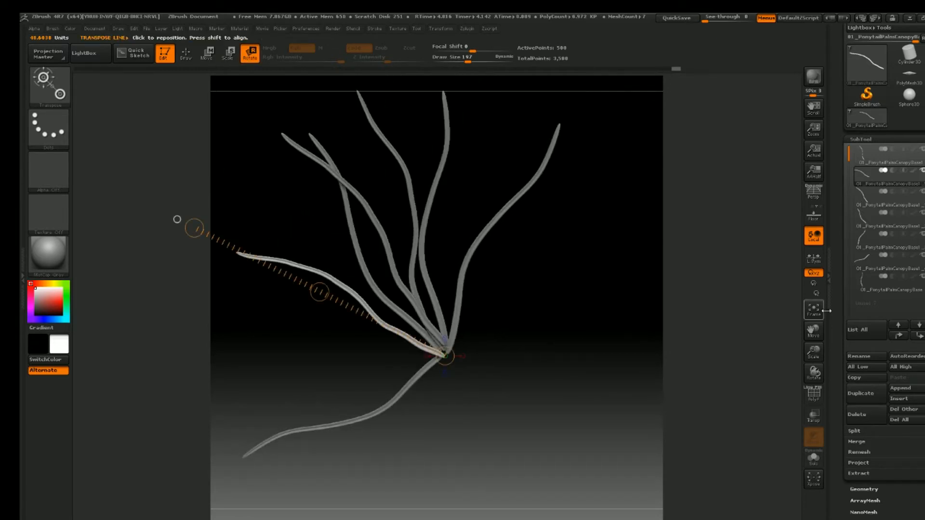
# Step: Select the tall leaf that leans slightly left beside the central upright one and duplicate its subtool
pyautogui.click(865, 290)
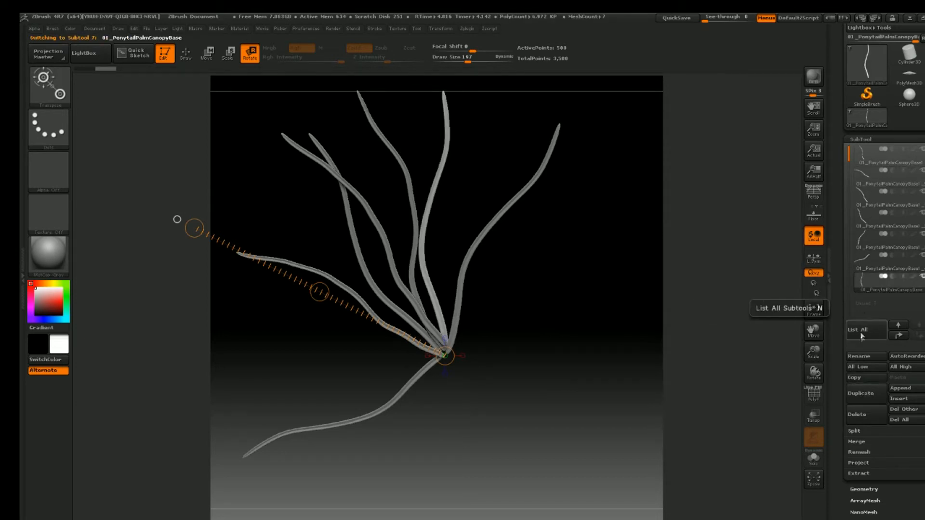
pyautogui.click(866, 256)
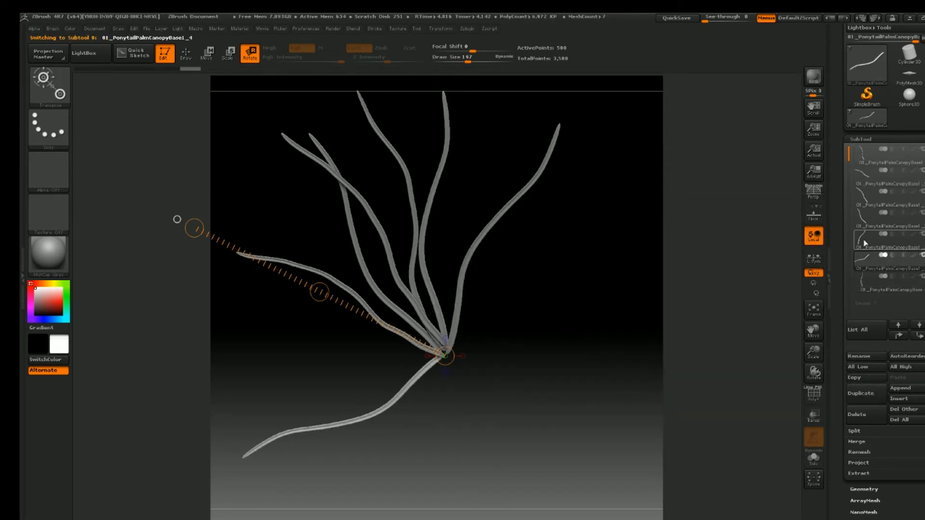
pyautogui.click(866, 217)
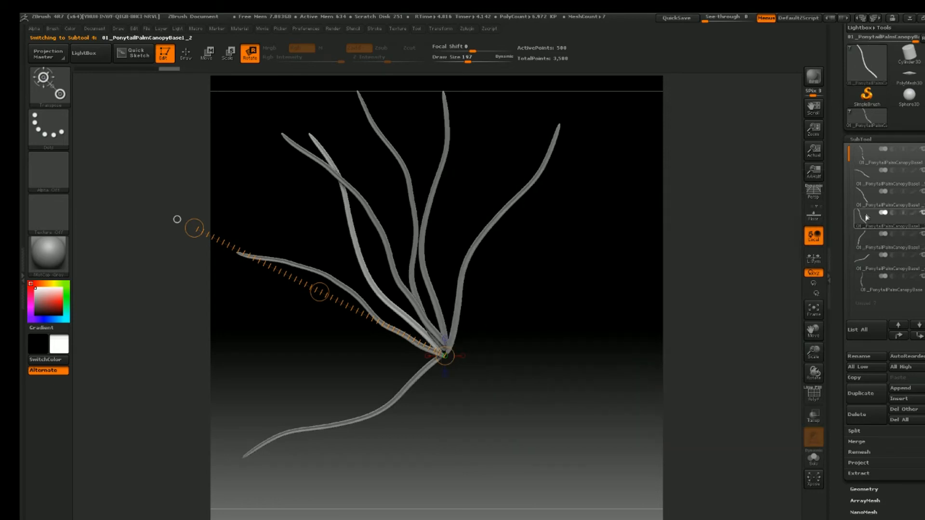
pyautogui.click(871, 192)
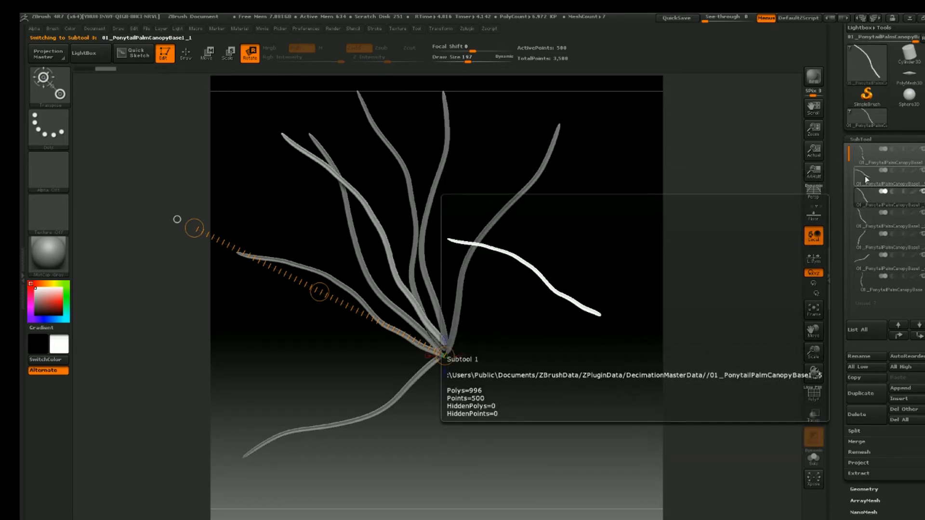
pyautogui.click(866, 176)
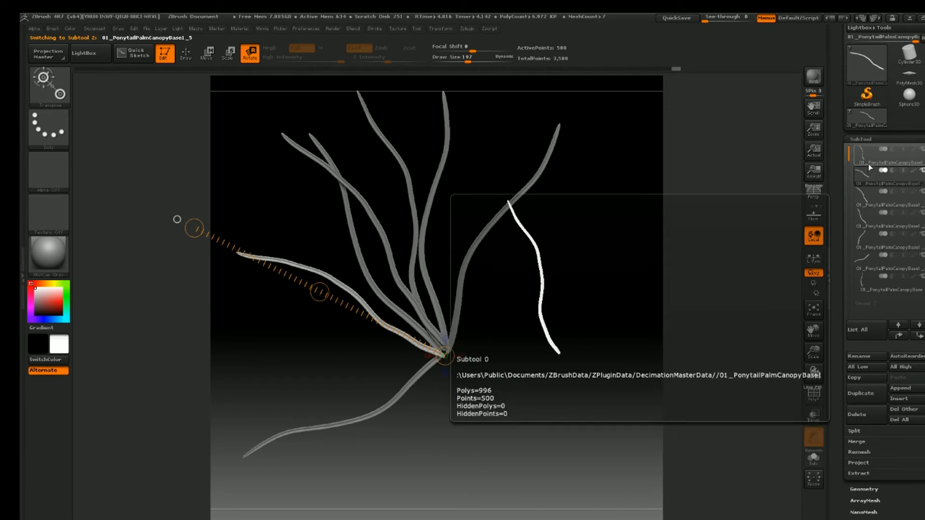
pyautogui.click(866, 159)
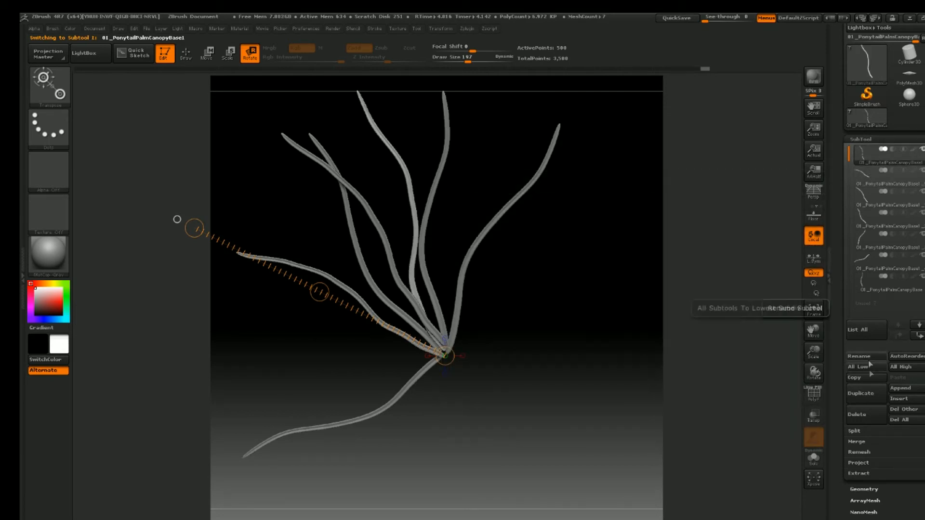
pyautogui.click(867, 388)
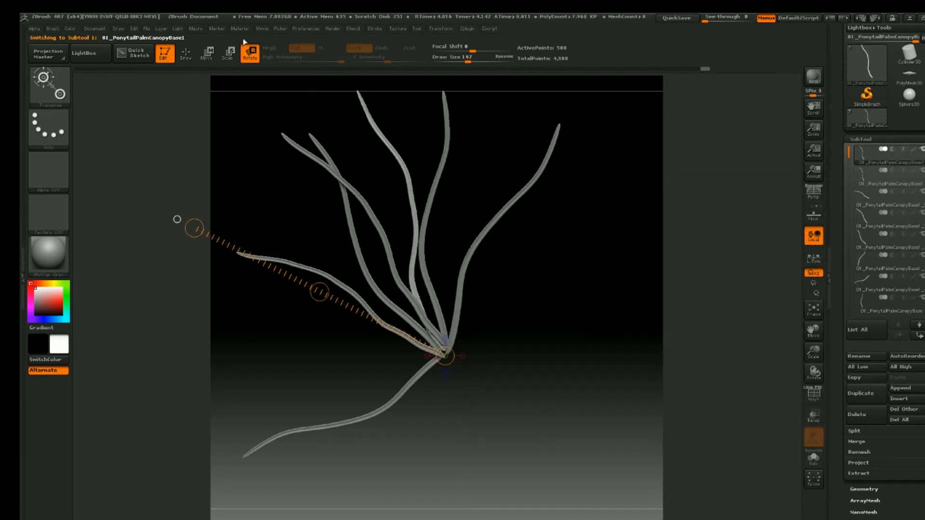
# Step: Move the selected leaf clear of the cluster, rotate it about its base to point right, and align its base with the shared base
pyautogui.click(214, 57)
pyautogui.moveTo(318, 292); pyautogui.dragTo(368, 346)
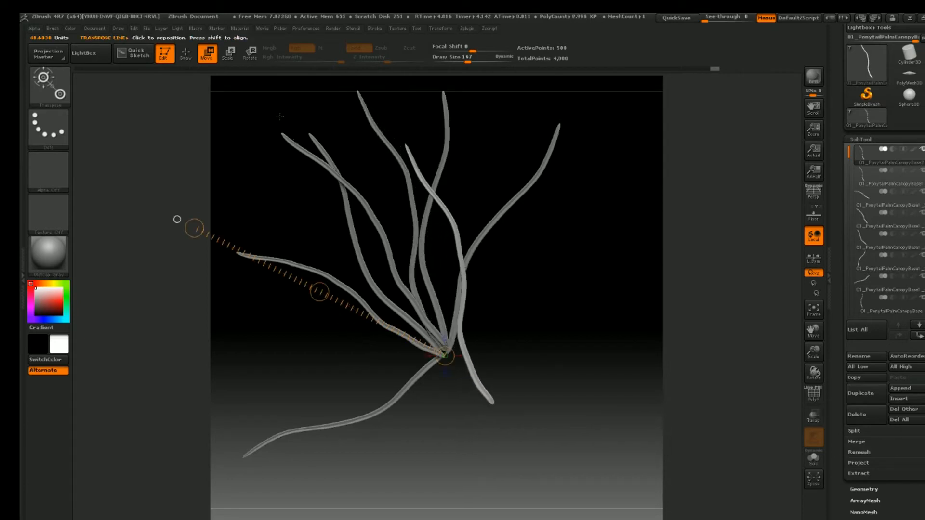
pyautogui.click(250, 57)
pyautogui.moveTo(491, 401)
pyautogui.mouseDown()
pyautogui.moveTo(413, 139)
pyautogui.moveTo(439, 136)
pyautogui.moveTo(607, 195)
pyautogui.moveTo(693, 294)
pyautogui.mouseUp()
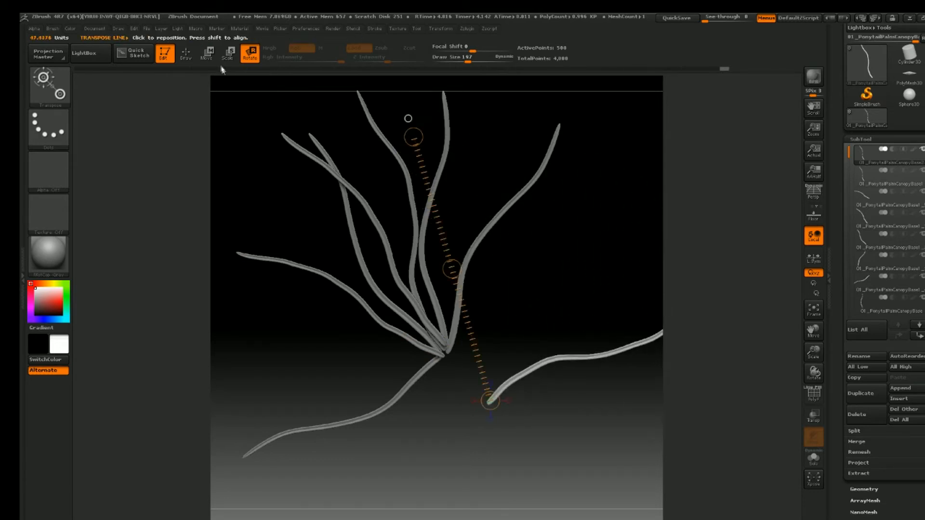
pyautogui.press('w')
pyautogui.moveTo(451, 269); pyautogui.dragTo(409, 220)
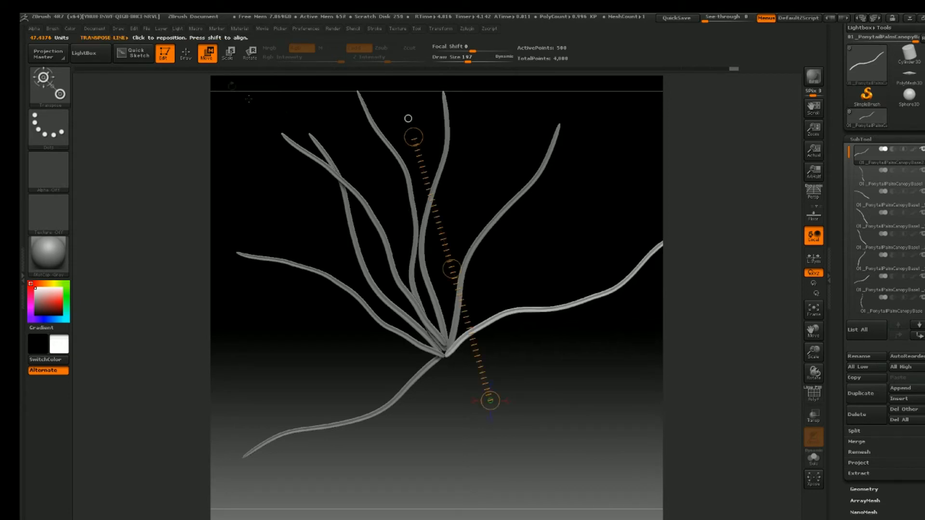
# Step: Scale the right-pointing leaf down from its base with Transpose Scale and duplicate its subtool
pyautogui.click(231, 53)
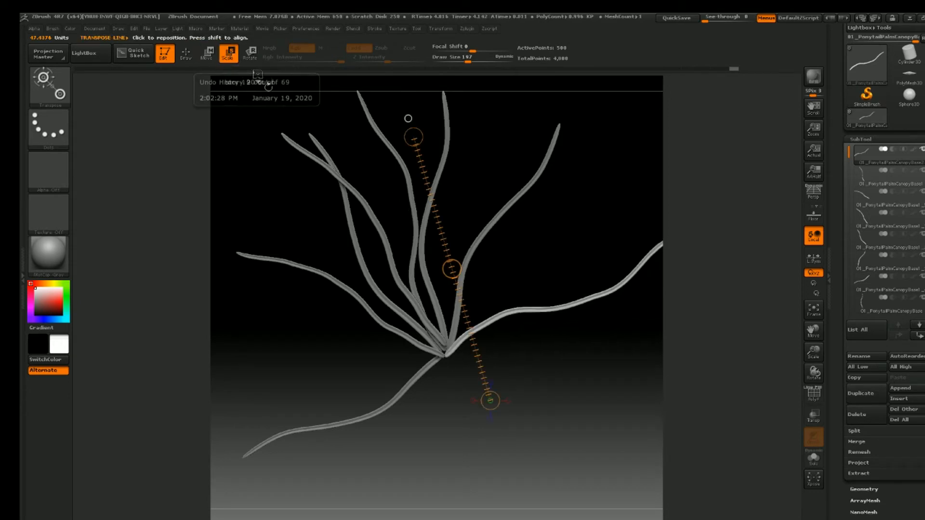
pyautogui.moveTo(451, 350)
pyautogui.mouseDown()
pyautogui.moveTo(640, 229)
pyautogui.moveTo(608, 228)
pyautogui.mouseUp()
pyautogui.keyDown('alt'); pyautogui.moveTo(539, 237); pyautogui.dragTo(513, 260); pyautogui.keyUp('alt')
pyautogui.keyDown('ctrl'); pyautogui.moveTo(514, 260); pyautogui.dragTo(523, 256, button='right'); pyautogui.keyUp('ctrl')
pyautogui.keyDown('alt'); pyautogui.moveTo(522, 259); pyautogui.dragTo(535, 222); pyautogui.keyUp('alt')
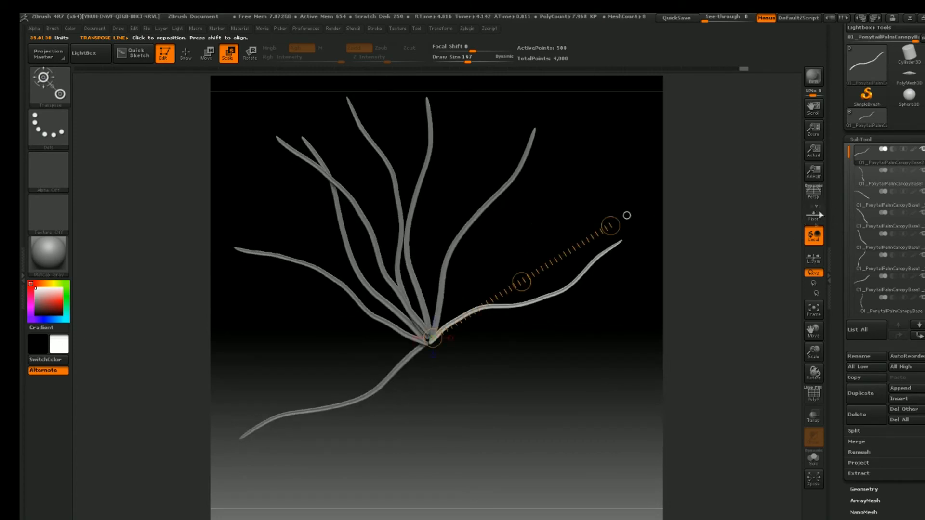
pyautogui.click(862, 399)
pyautogui.moveTo(602, 222); pyautogui.dragTo(573, 191)
pyautogui.hotkey('ctrl', 'z')
pyautogui.moveTo(610, 225)
pyautogui.mouseDown()
pyautogui.moveTo(577, 178)
pyautogui.moveTo(585, 174)
pyautogui.mouseUp()
pyautogui.hotkey('ctrl', 'z')
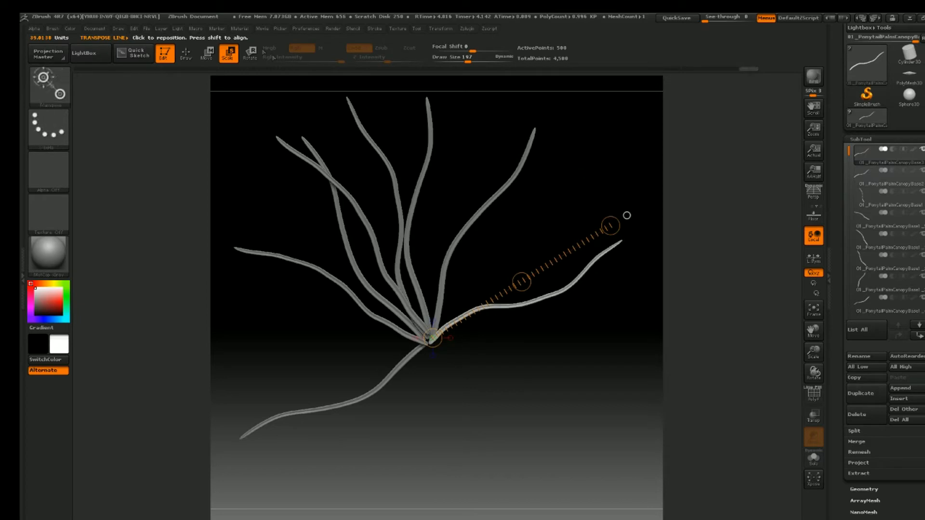
# Step: Rotate the selected right-hand leaf about the shared base until it stands nearly upright, and scale it up slightly
pyautogui.click(250, 54)
pyautogui.moveTo(610, 226); pyautogui.dragTo(439, 174)
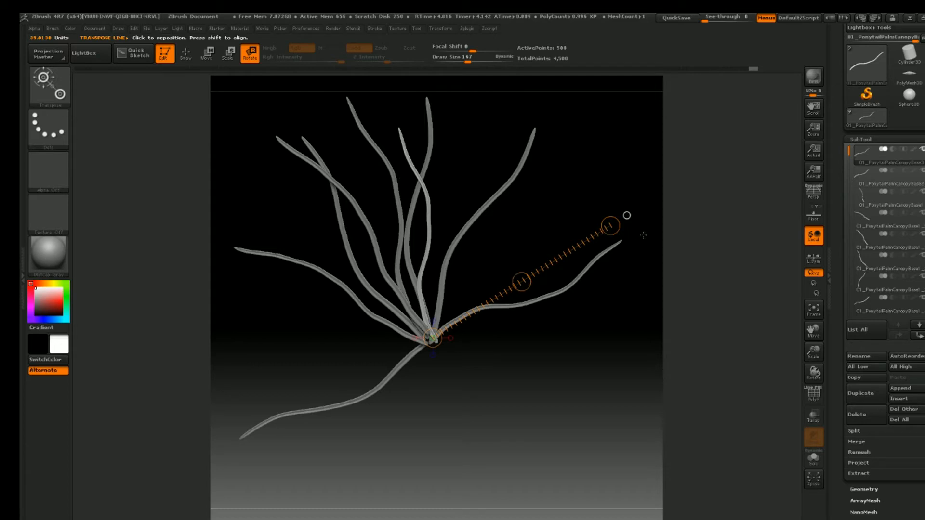
pyautogui.click(236, 61)
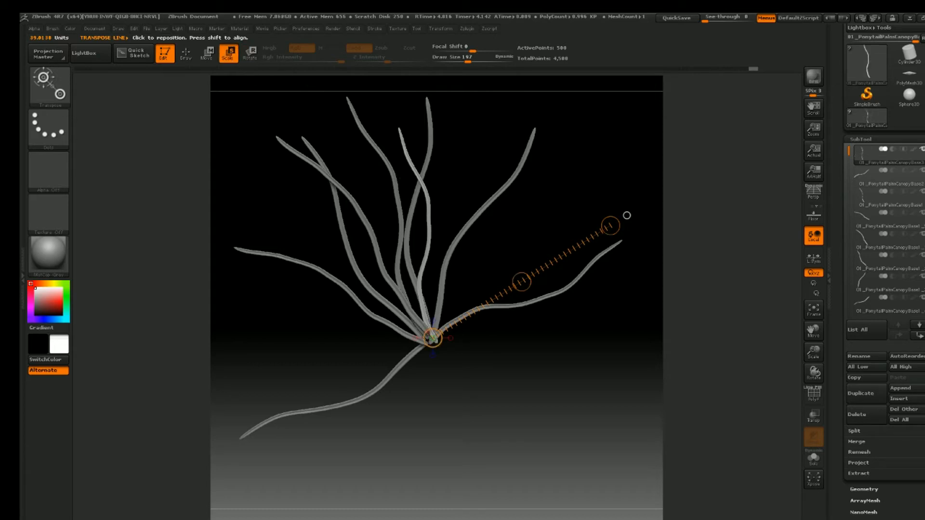
pyautogui.moveTo(426, 314); pyautogui.dragTo(442, 249)
pyautogui.moveTo(437, 341)
pyautogui.mouseDown()
pyautogui.moveTo(393, 90)
pyautogui.moveTo(397, 103)
pyautogui.mouseUp()
# Step: Rotate the selected upright leaf down to the lower left so it crosses the drooping leaf, and align its base with the cluster
pyautogui.press('r')
pyautogui.moveTo(390, 98); pyautogui.dragTo(364, 382)
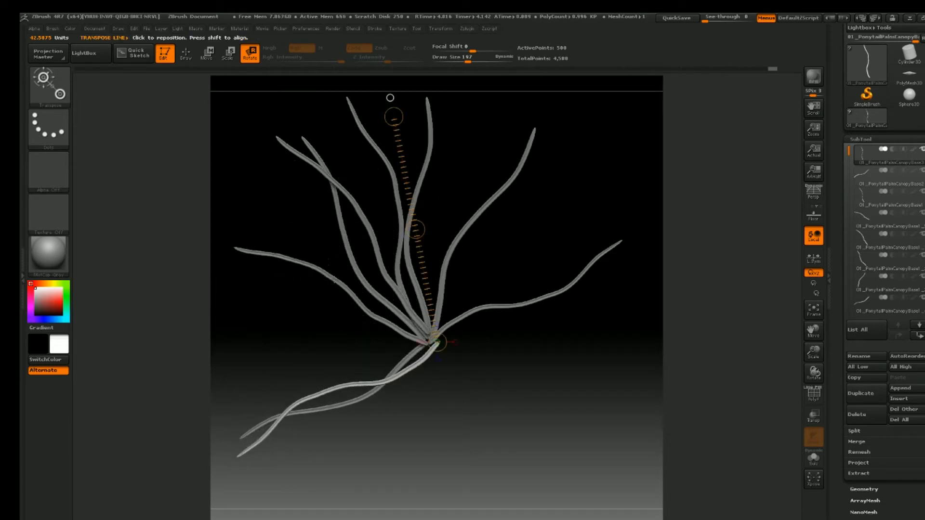
pyautogui.click(209, 53)
pyautogui.moveTo(414, 228); pyautogui.dragTo(409, 229)
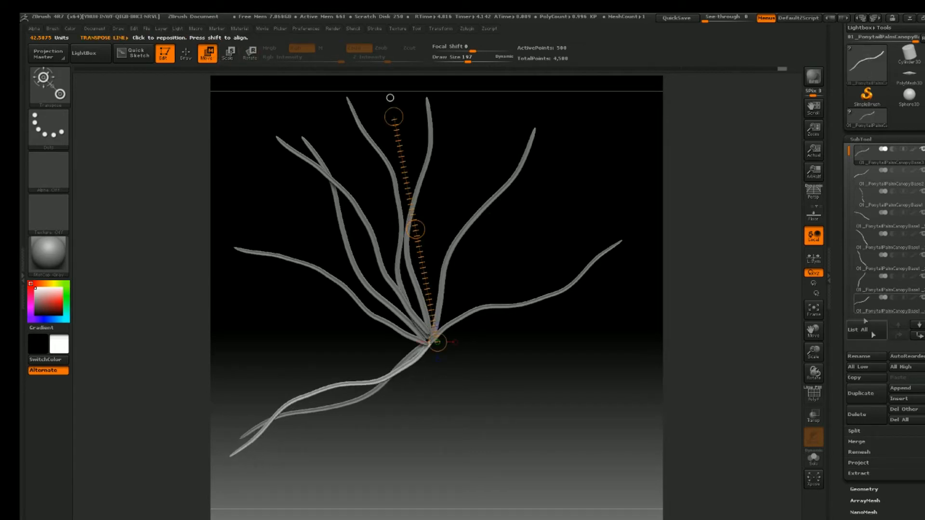
# Step: Duplicate the selected drooping leaf's subtool and rotate the leaf about the shared base until it hangs down and to the right
pyautogui.click(874, 399)
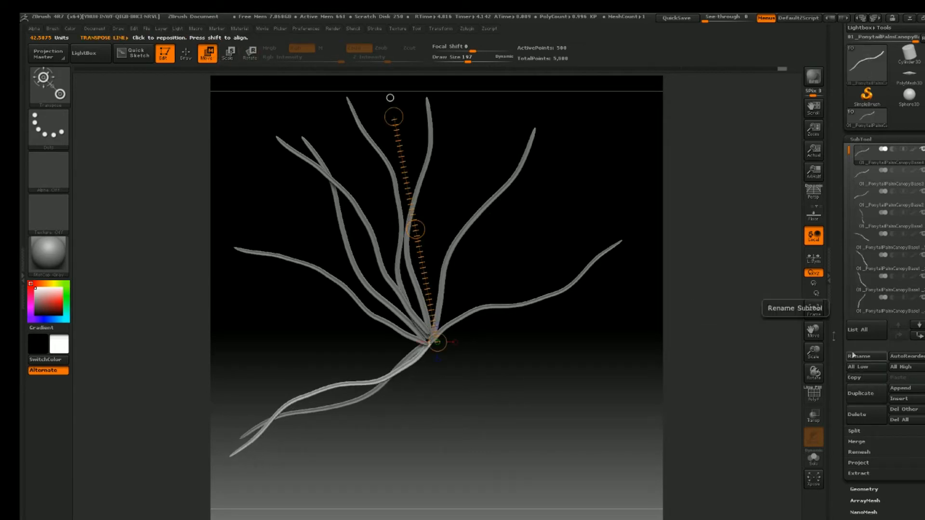
pyautogui.click(250, 54)
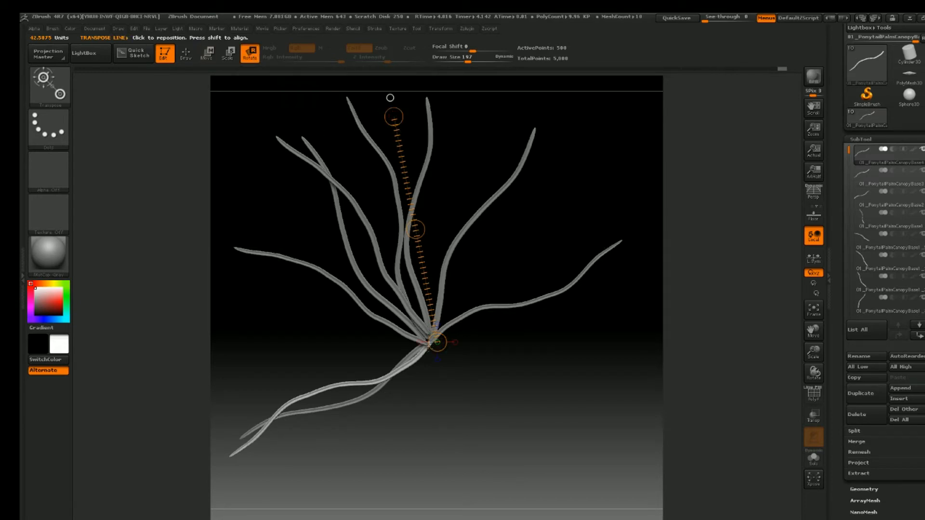
pyautogui.click(421, 342)
pyautogui.moveTo(427, 322); pyautogui.dragTo(524, 244)
pyautogui.moveTo(434, 339); pyautogui.dragTo(490, 487)
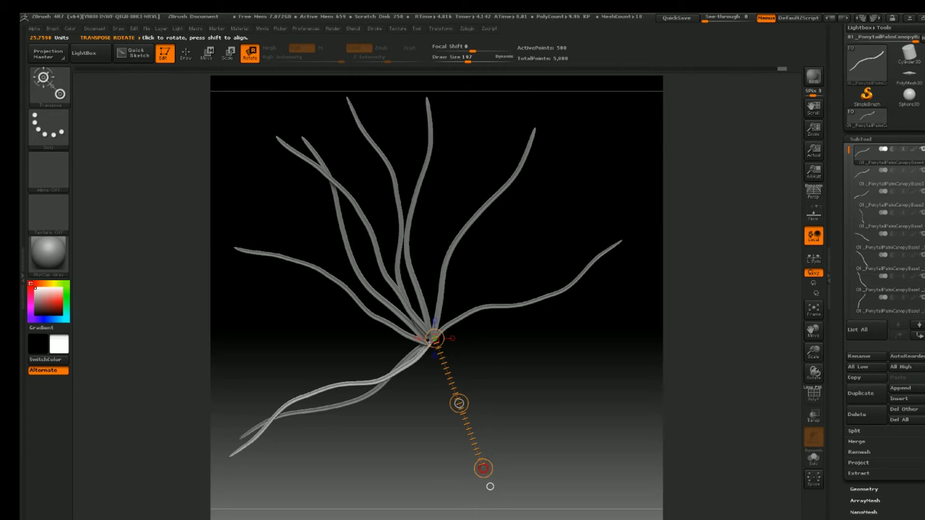
pyautogui.moveTo(490, 487); pyautogui.dragTo(655, 162)
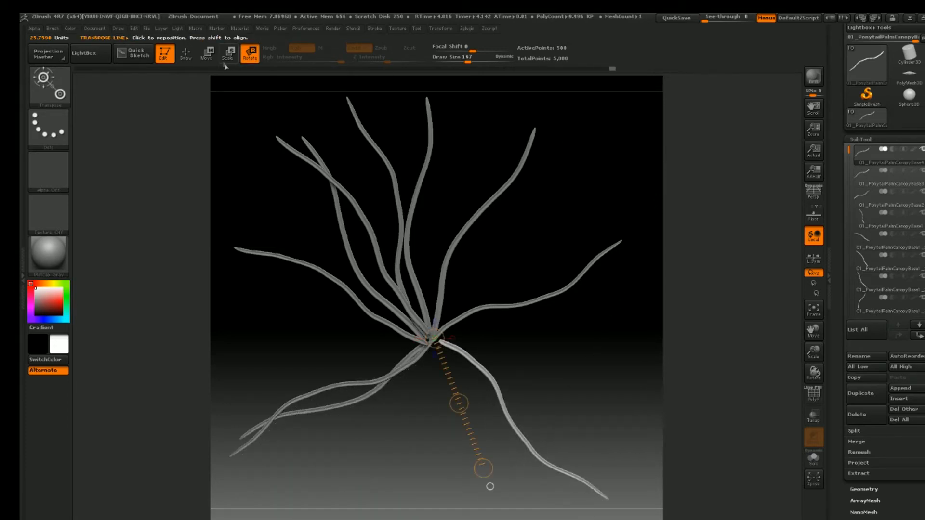
# Step: Align the lower right leaf's base with the cluster using Transpose Move, adjusting its depth from the side view
pyautogui.press('w')
pyautogui.moveTo(458, 404); pyautogui.dragTo(440, 405)
pyautogui.moveTo(533, 351); pyautogui.dragTo(489, 345)
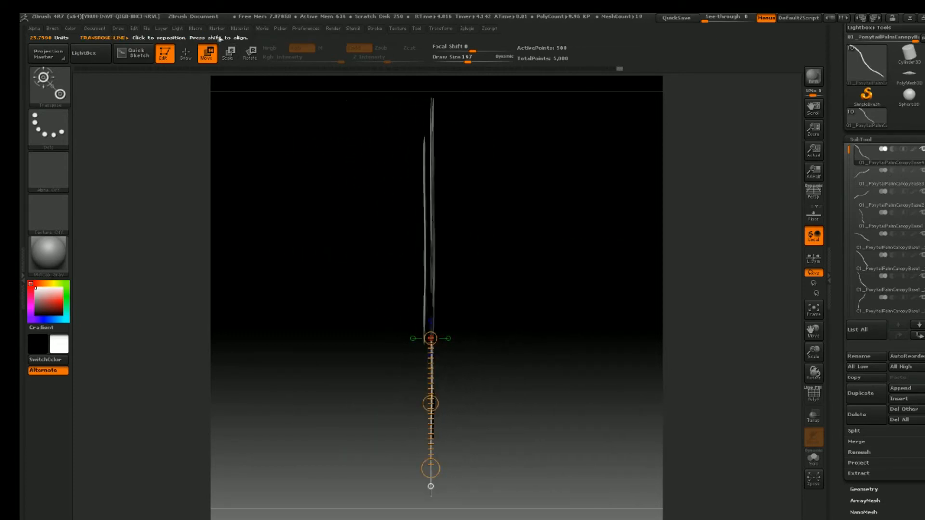
pyautogui.moveTo(437, 296); pyautogui.dragTo(595, 276)
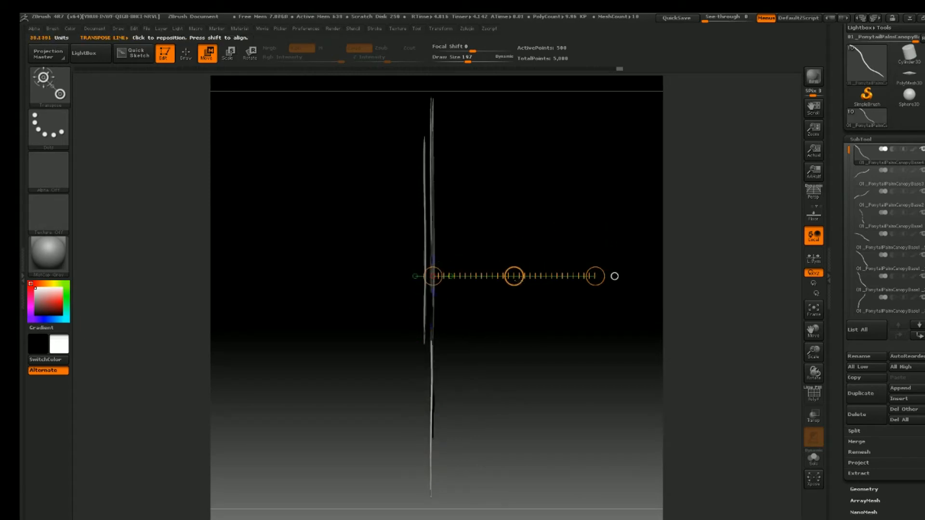
pyautogui.moveTo(514, 276); pyautogui.dragTo(509, 276)
pyautogui.moveTo(505, 276); pyautogui.dragTo(508, 248)
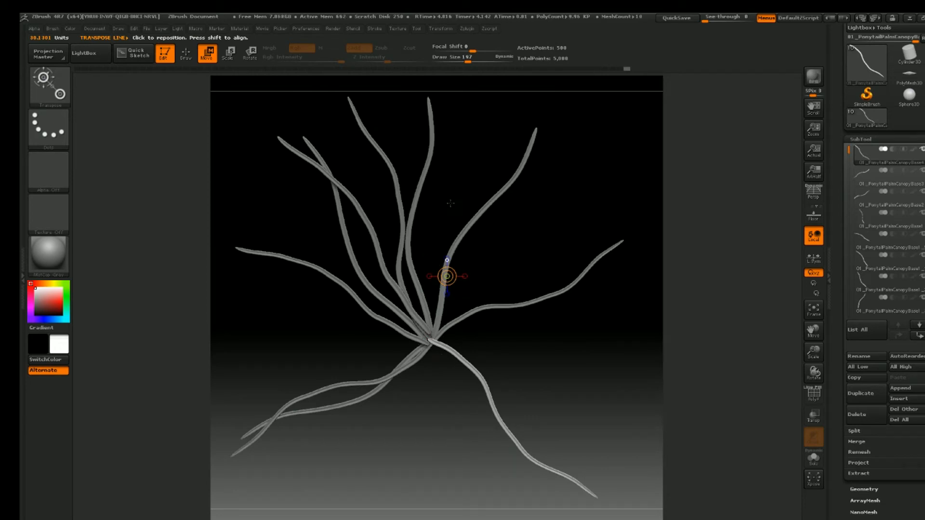
# Step: Preview the leaves with the NormalRGBMat material and switch back to MatCap Gray
pyautogui.click(49, 256)
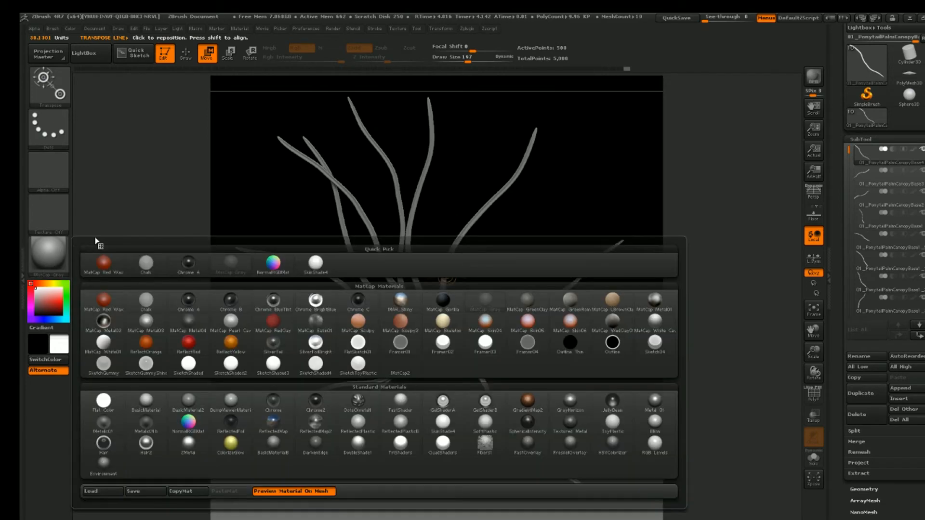
pyautogui.click(62, 270)
pyautogui.click(270, 258)
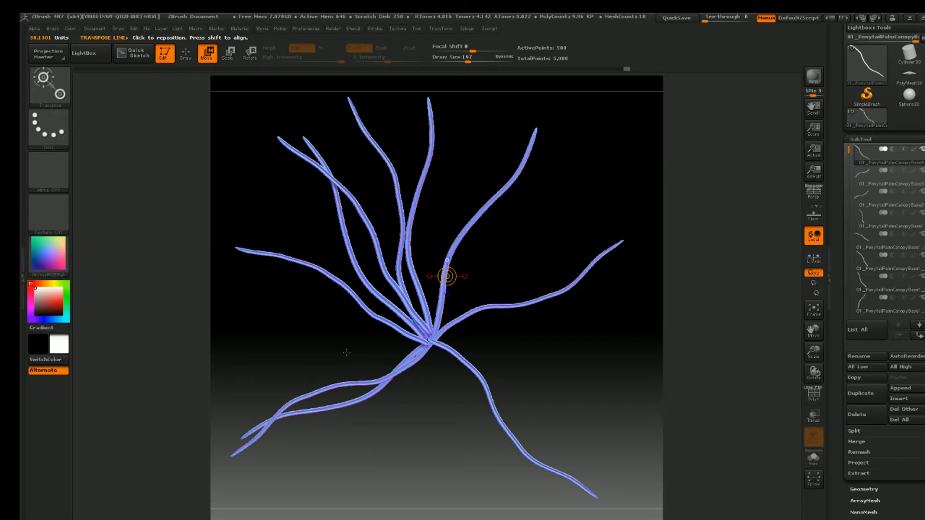
pyautogui.click(49, 255)
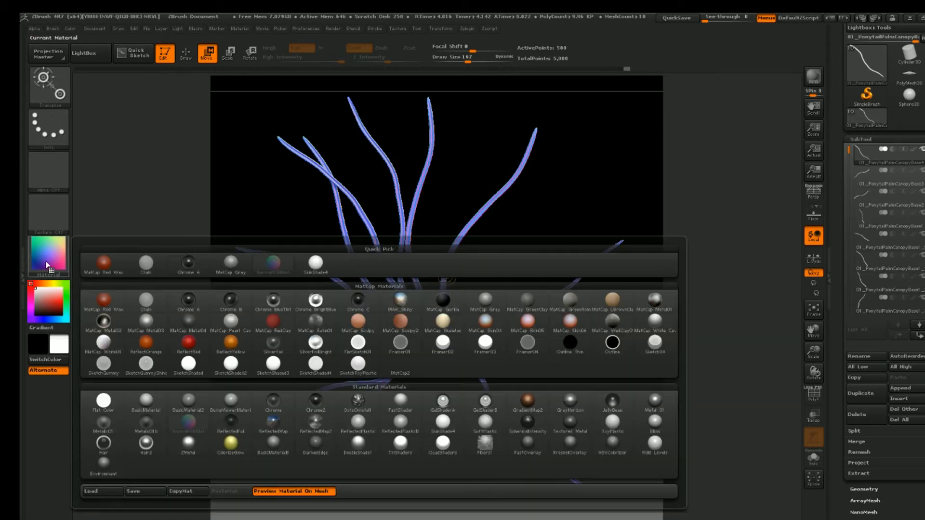
pyautogui.click(236, 272)
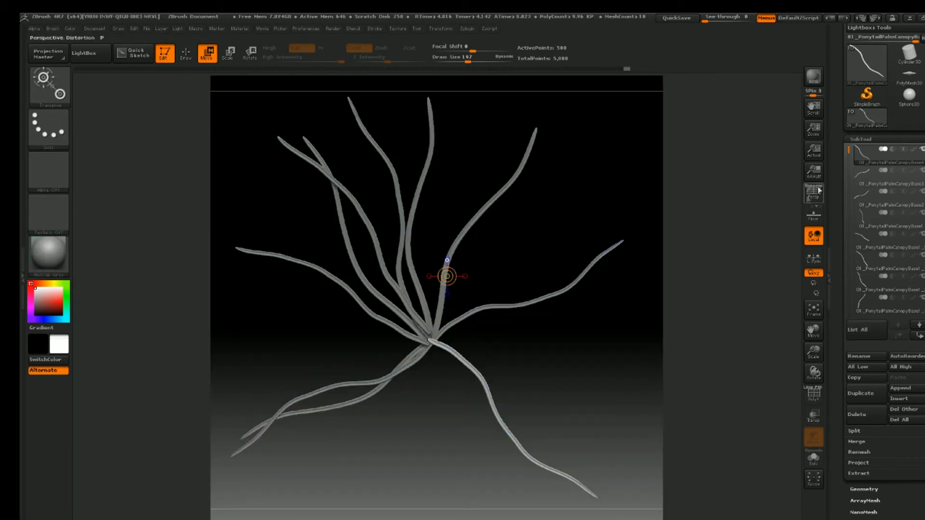
# Step: Duplicate the selected lower right leaf's subtool and rotate the leaf about the shared base until it points to the upper right
pyautogui.click(865, 399)
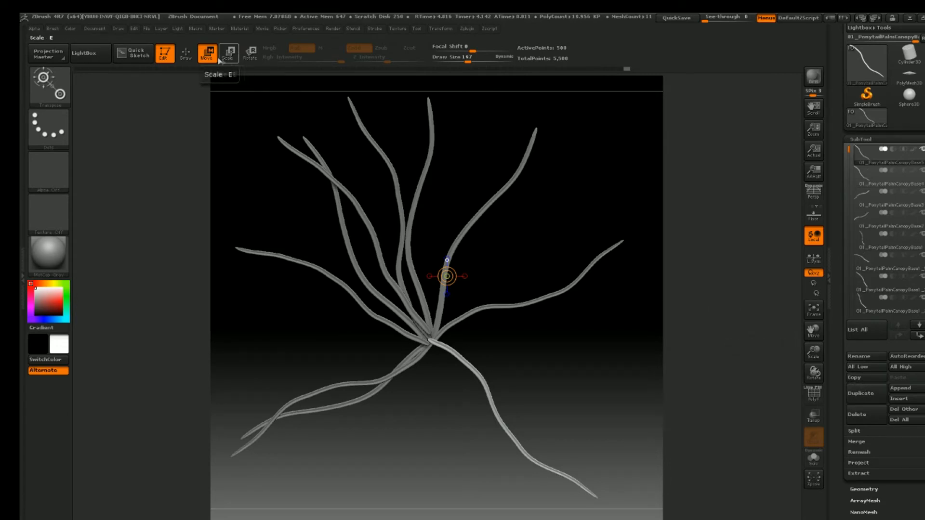
pyautogui.click(250, 53)
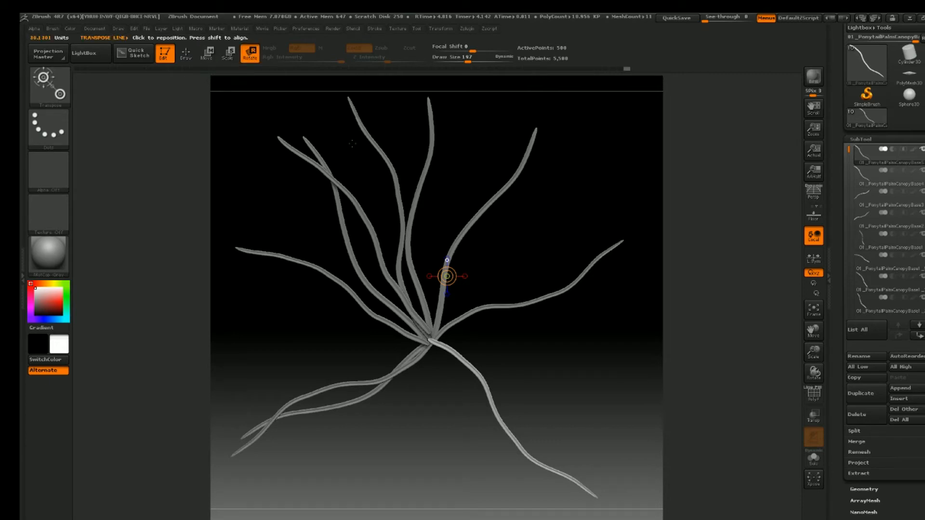
pyautogui.moveTo(434, 342); pyautogui.dragTo(547, 189)
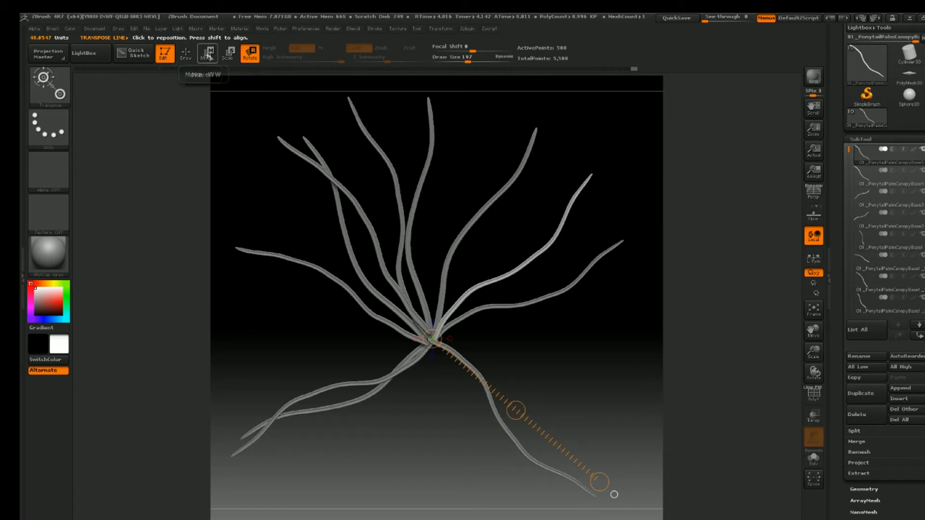
# Step: Adjust the new upper right leaf's scale and rotate it more upright about the base so its tip crosses the neighboring leaf
pyautogui.click(229, 54)
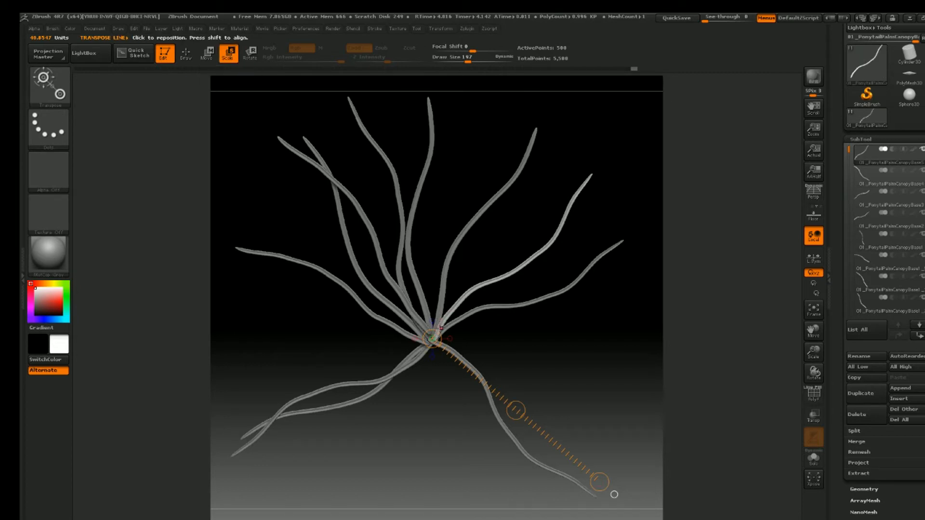
pyautogui.moveTo(600, 481)
pyautogui.mouseDown()
pyautogui.moveTo(527, 221)
pyautogui.moveTo(613, 141)
pyautogui.moveTo(572, 169)
pyautogui.moveTo(554, 152)
pyautogui.mouseUp()
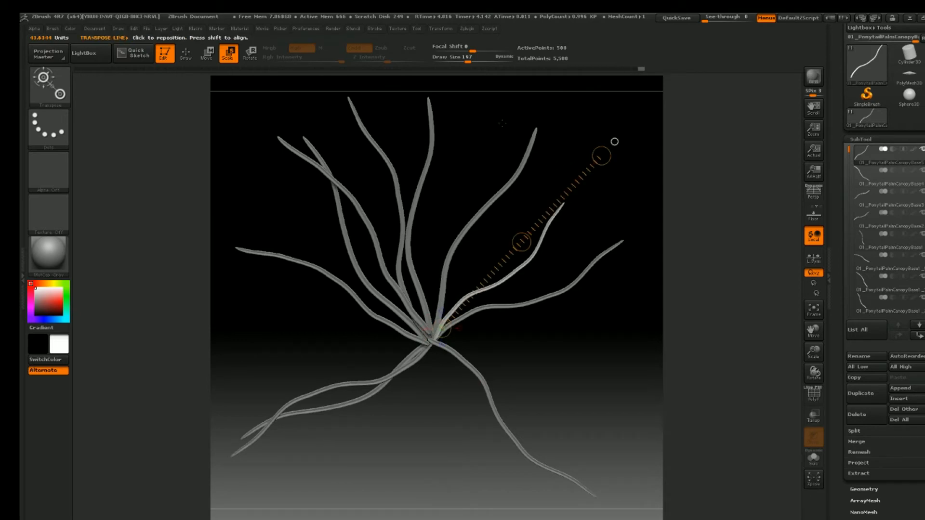
pyautogui.click(256, 56)
pyautogui.moveTo(428, 344)
pyautogui.mouseDown()
pyautogui.moveTo(561, 205)
pyautogui.moveTo(451, 143)
pyautogui.moveTo(516, 144)
pyautogui.moveTo(501, 137)
pyautogui.mouseUp()
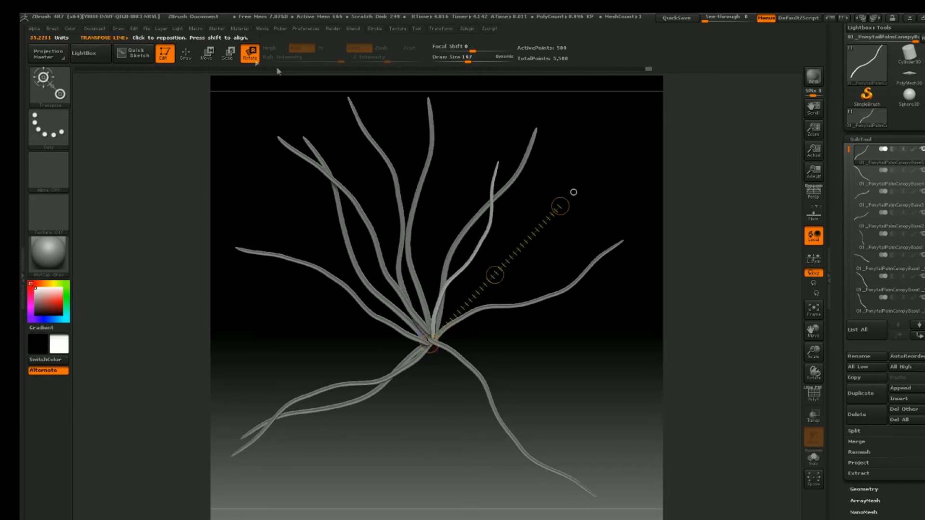
pyautogui.click(230, 54)
pyautogui.moveTo(560, 206); pyautogui.dragTo(573, 192)
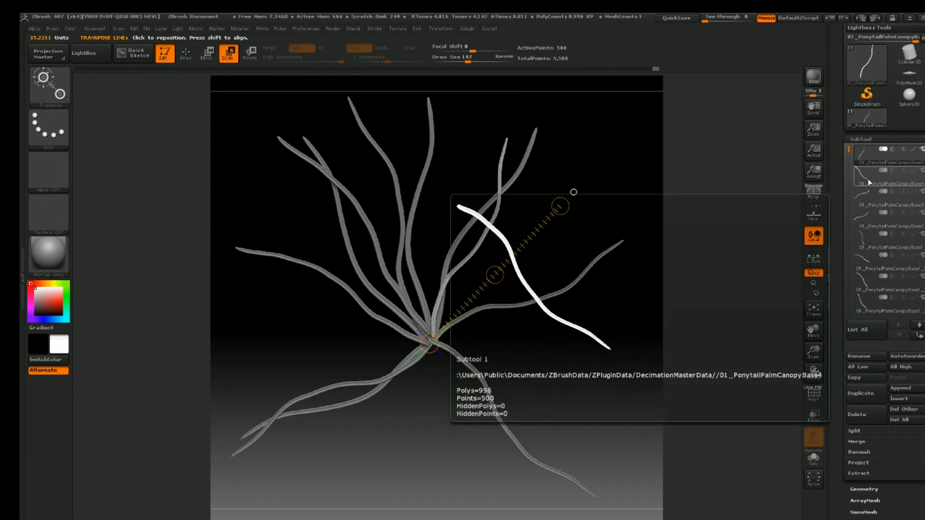
# Step: Duplicate the tall leaf just left of the upright central one and rotate the leaf about the shared base until it points left
pyautogui.click(864, 240)
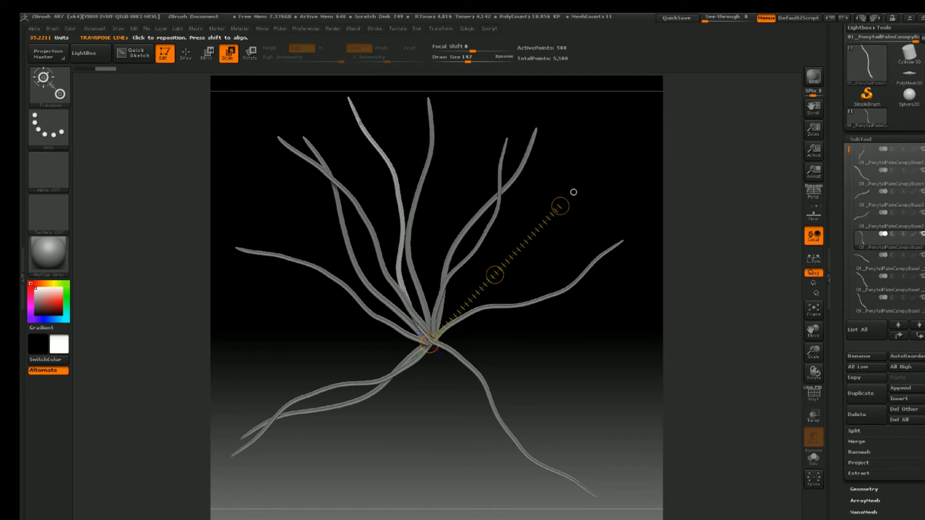
pyautogui.click(250, 53)
pyautogui.moveTo(560, 206); pyautogui.dragTo(580, 217)
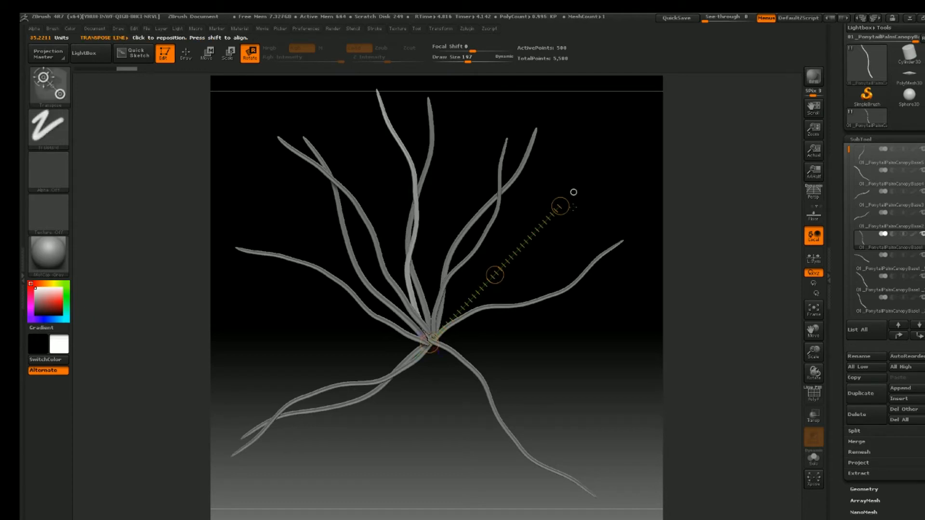
pyautogui.hotkey('ctrl', 'z')
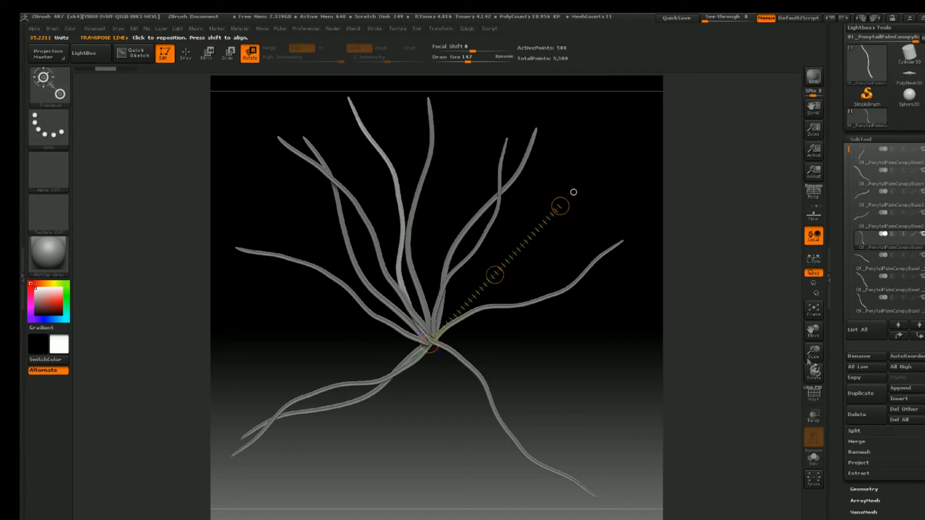
pyautogui.click(856, 393)
pyautogui.moveTo(560, 206); pyautogui.dragTo(364, 396)
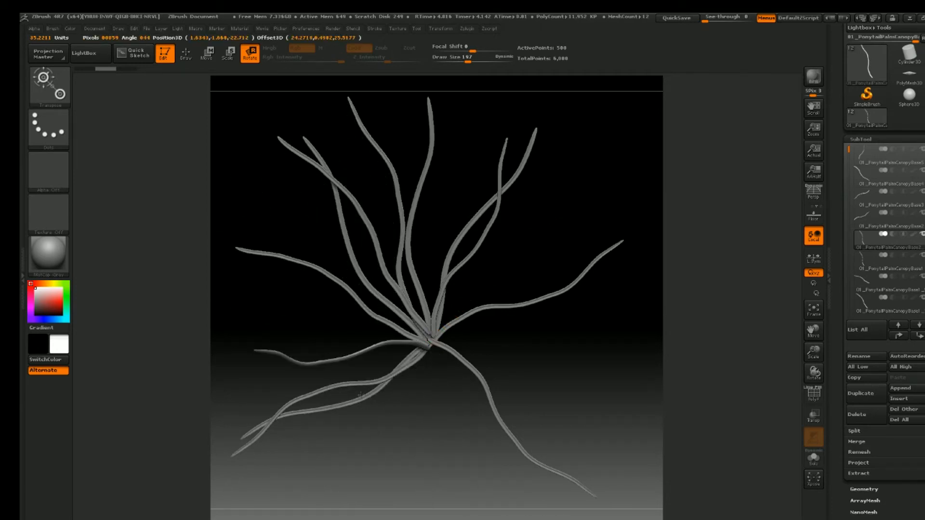
pyautogui.hotkey('ctrl', 'shift', 'z')
pyautogui.hotkey('ctrl', 'z')
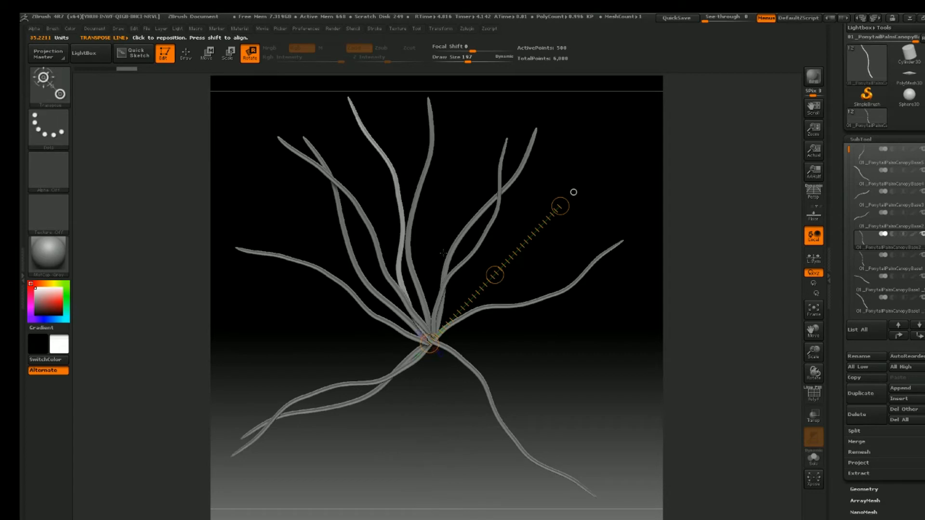
pyautogui.moveTo(432, 340)
pyautogui.mouseDown()
pyautogui.moveTo(505, 175)
pyautogui.moveTo(434, 338)
pyautogui.moveTo(364, 183)
pyautogui.moveTo(347, 91)
pyautogui.moveTo(355, 84)
pyautogui.moveTo(352, 120)
pyautogui.moveTo(280, 197)
pyautogui.moveTo(272, 308)
pyautogui.moveTo(292, 322)
pyautogui.moveTo(303, 293)
pyautogui.mouseUp()
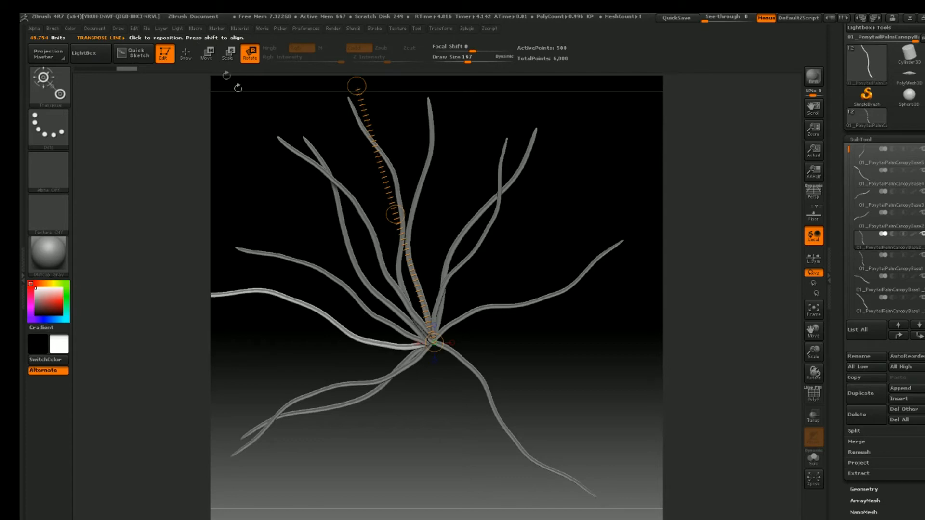
# Step: Scale the left-pointing leaf down slightly and rotate it lower about the base, just above the two crossing leaves
pyautogui.moveTo(473, 299)
pyautogui.keyDown('ctrl'); pyautogui.mouseDown(button='right')
pyautogui.moveTo(506, 276)
pyautogui.moveTo(487, 295)
pyautogui.mouseUp(button='right'); pyautogui.keyUp('ctrl')
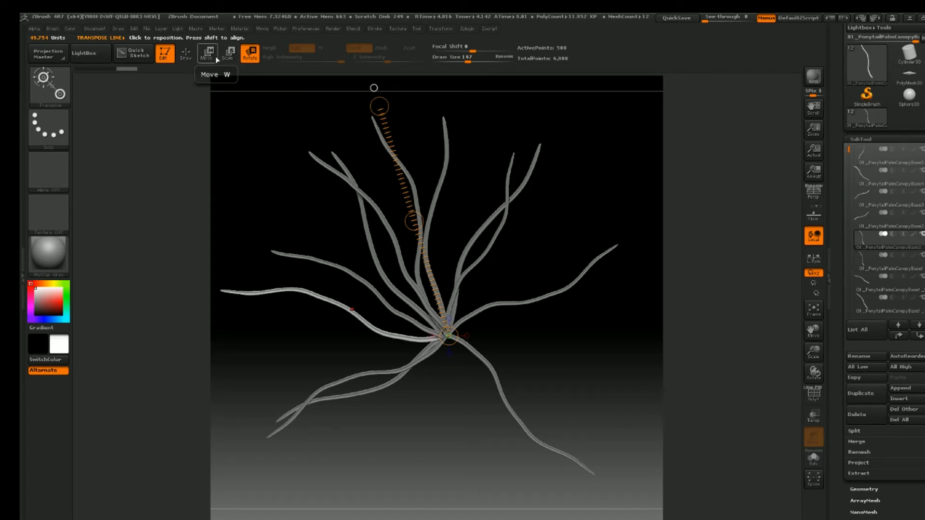
pyautogui.press('e')
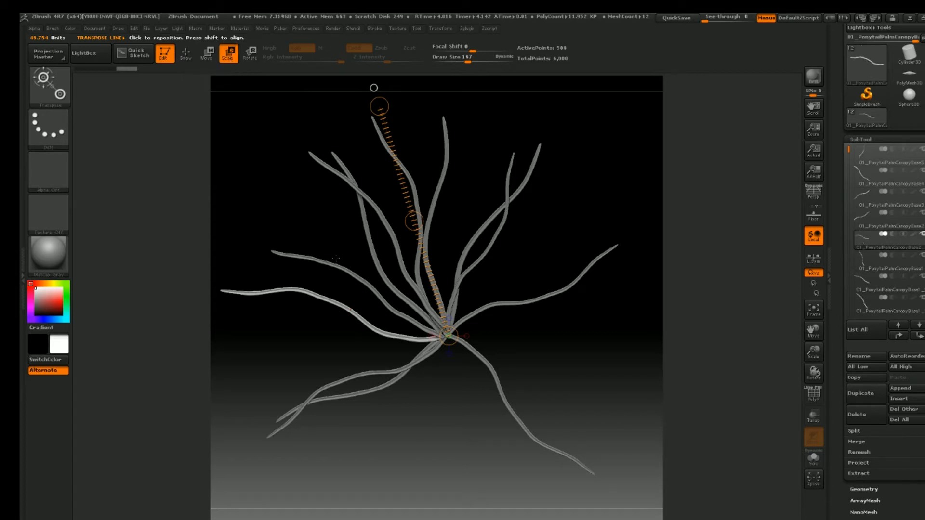
pyautogui.click(432, 336)
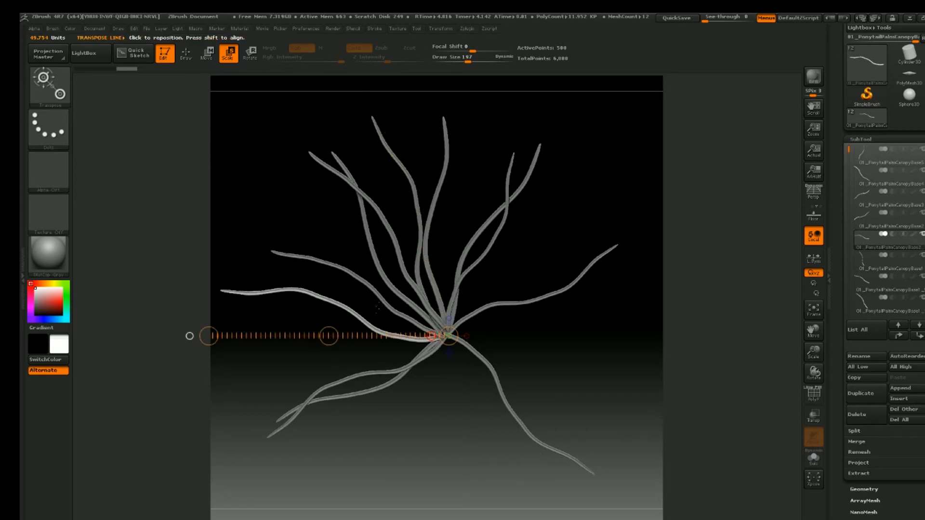
pyautogui.moveTo(412, 286); pyautogui.dragTo(398, 138)
pyautogui.moveTo(438, 334); pyautogui.dragTo(244, 259)
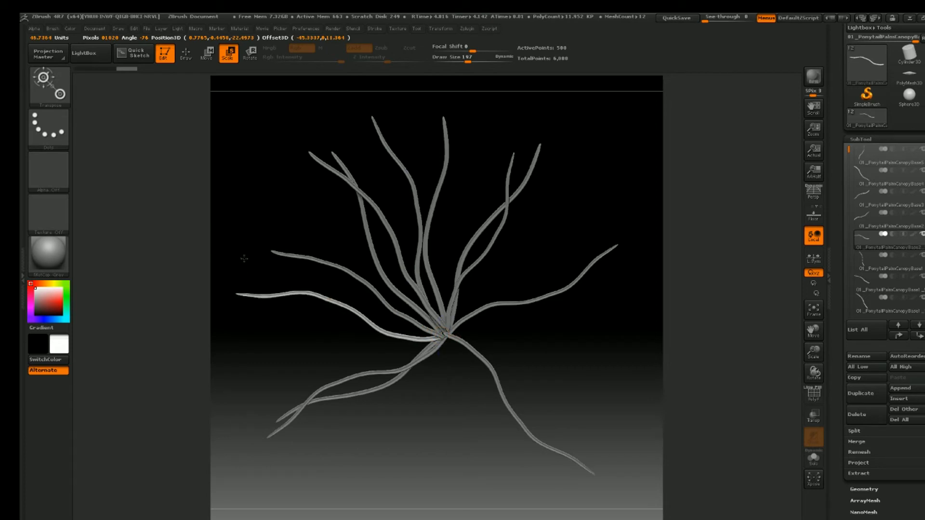
pyautogui.click(250, 60)
pyautogui.moveTo(220, 281); pyautogui.dragTo(304, 346)
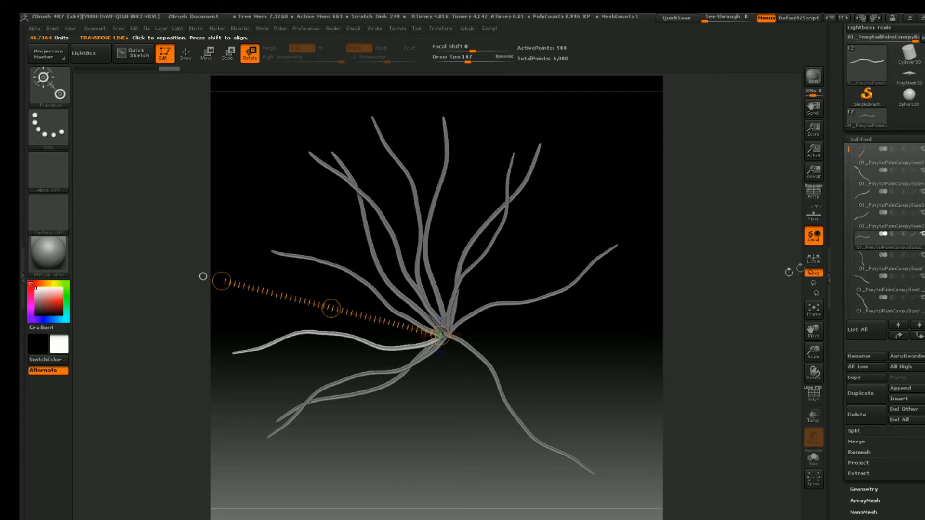
# Step: Duplicate the upper of the two crossing lower left leaves and rotate the leaf about the base toward the upper left
pyautogui.moveTo(921, 227); pyautogui.dragTo(921, 189)
pyautogui.moveTo(849, 113); pyautogui.dragTo(849, 216)
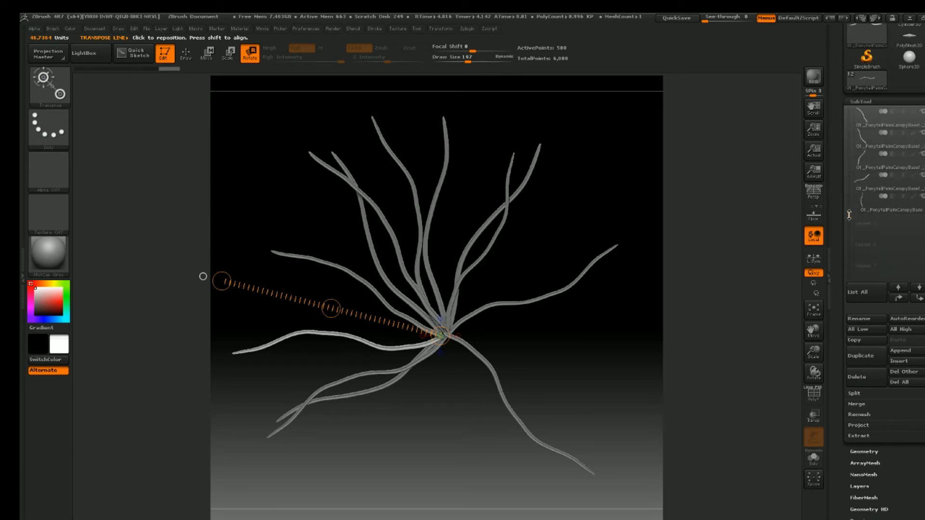
pyautogui.click(873, 181)
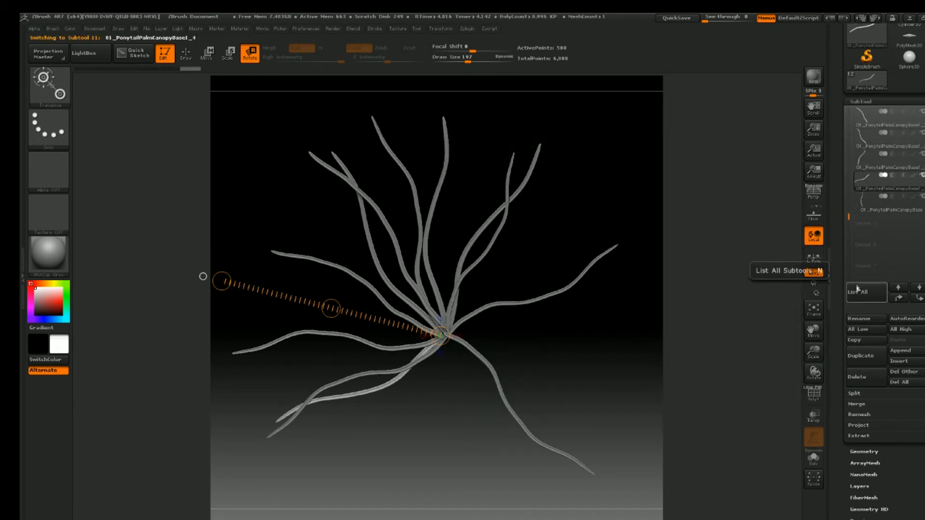
pyautogui.click(860, 356)
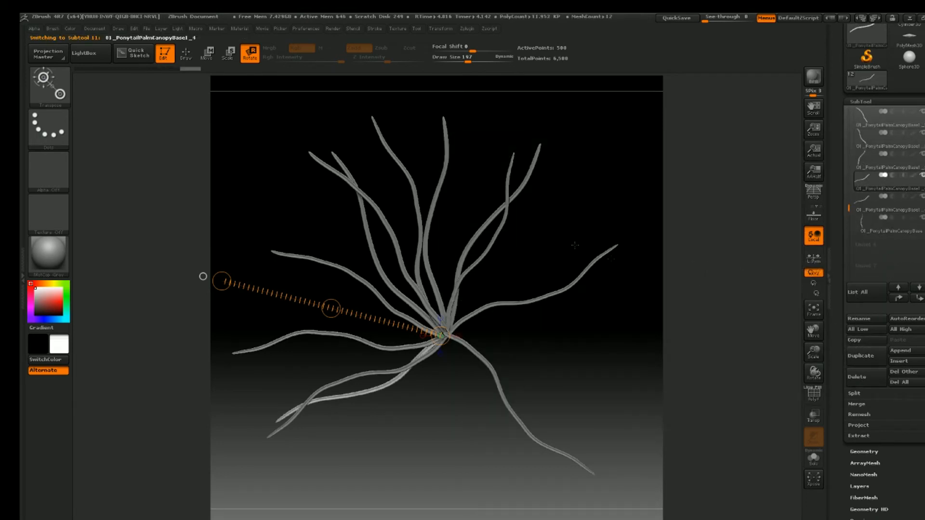
pyautogui.moveTo(219, 279); pyautogui.dragTo(383, 128)
# Step: Scale up the new upper left leaf from the shared base and rotate it slightly further upward
pyautogui.click(231, 54)
pyautogui.moveTo(461, 317); pyautogui.dragTo(559, 267)
pyautogui.moveTo(443, 337)
pyautogui.mouseDown()
pyautogui.moveTo(271, 192)
pyautogui.moveTo(254, 167)
pyautogui.mouseUp()
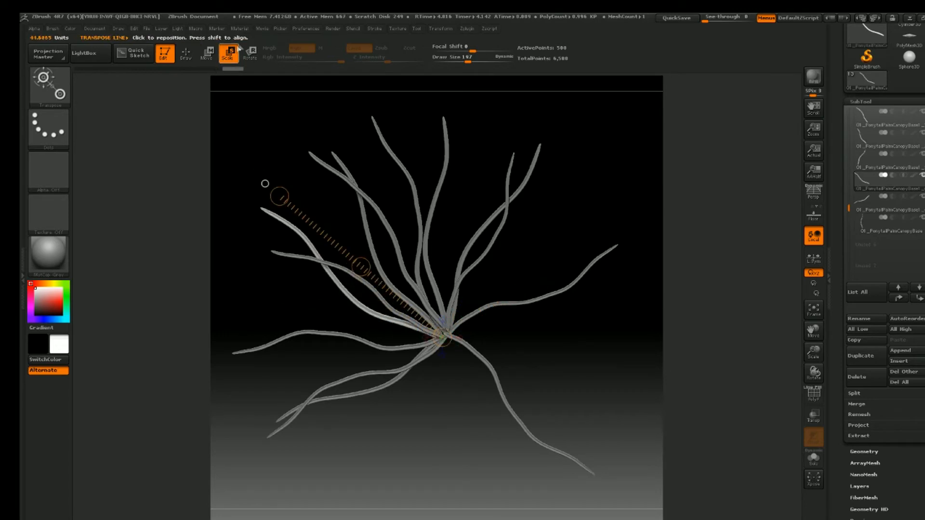
pyautogui.click(250, 53)
pyautogui.moveTo(280, 197); pyautogui.dragTo(298, 189)
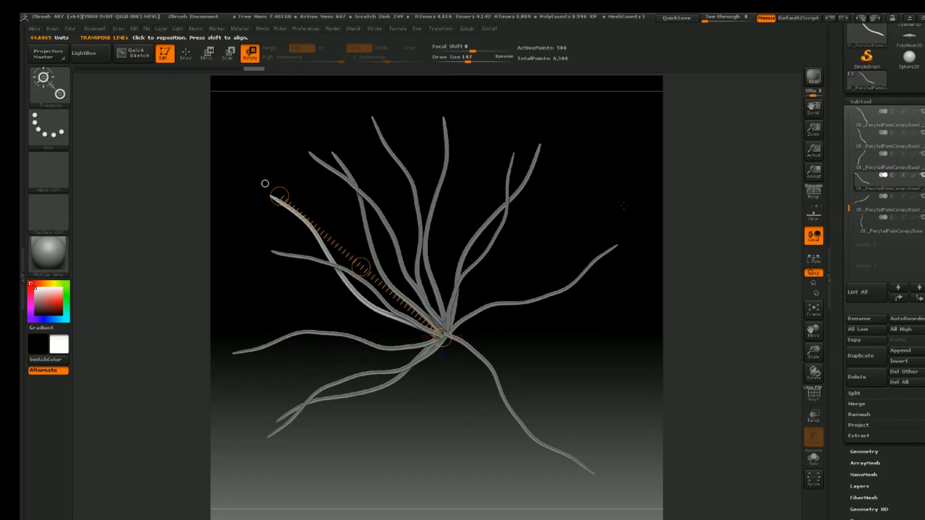
# Step: Duplicate the upright central leaf's subtool and rotate the leaf to the upper right, above the outermost right leaf
pyautogui.click(889, 224)
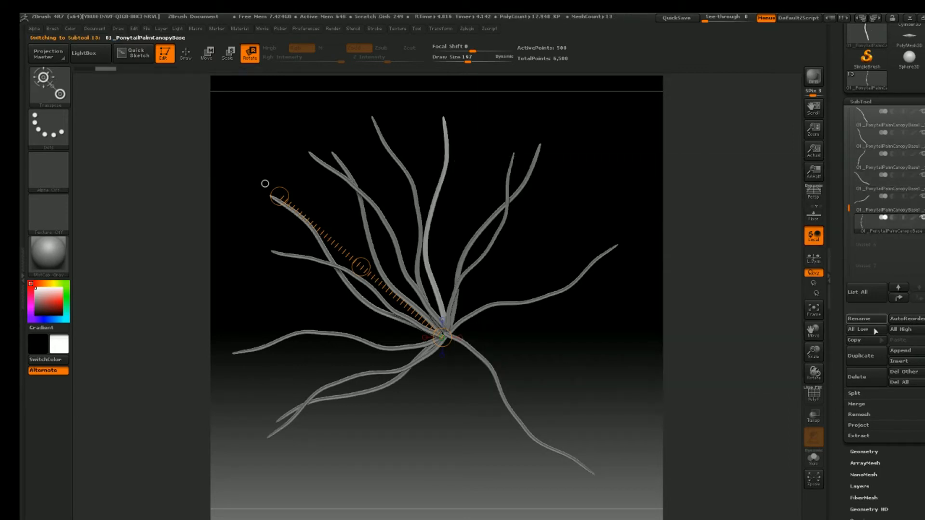
pyautogui.click(873, 355)
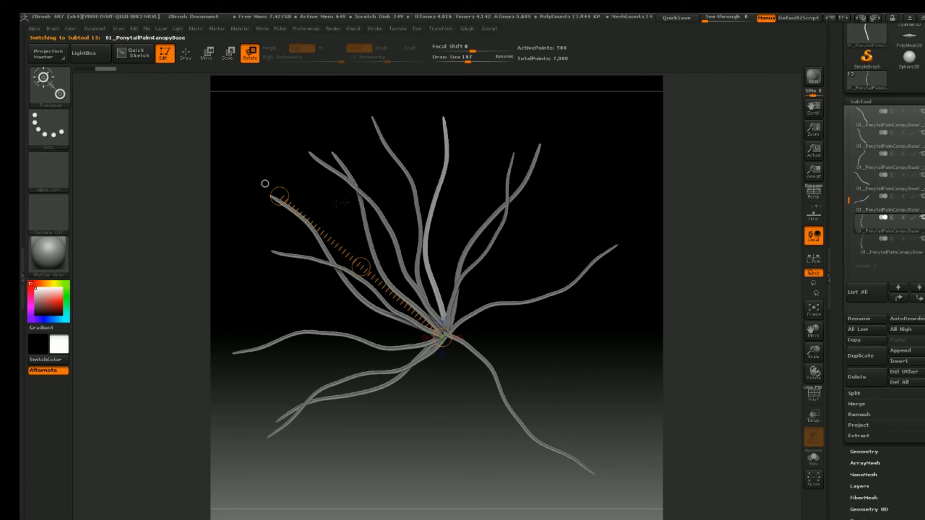
pyautogui.moveTo(279, 196); pyautogui.dragTo(444, 88)
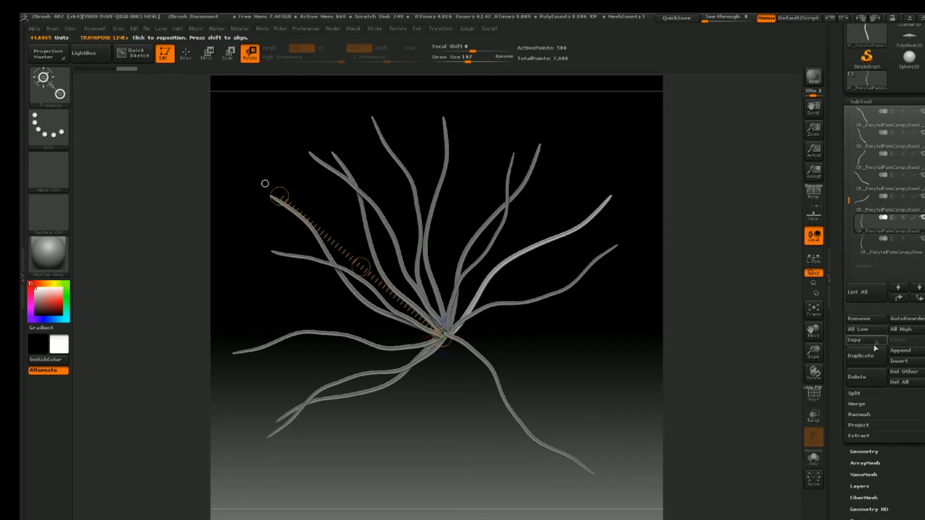
# Step: Set the Transpose line from the shared base along the new upper right leaf and scale the leaf up slightly
pyautogui.moveTo(456, 328)
pyautogui.mouseDown()
pyautogui.moveTo(602, 157)
pyautogui.moveTo(639, 154)
pyautogui.mouseUp()
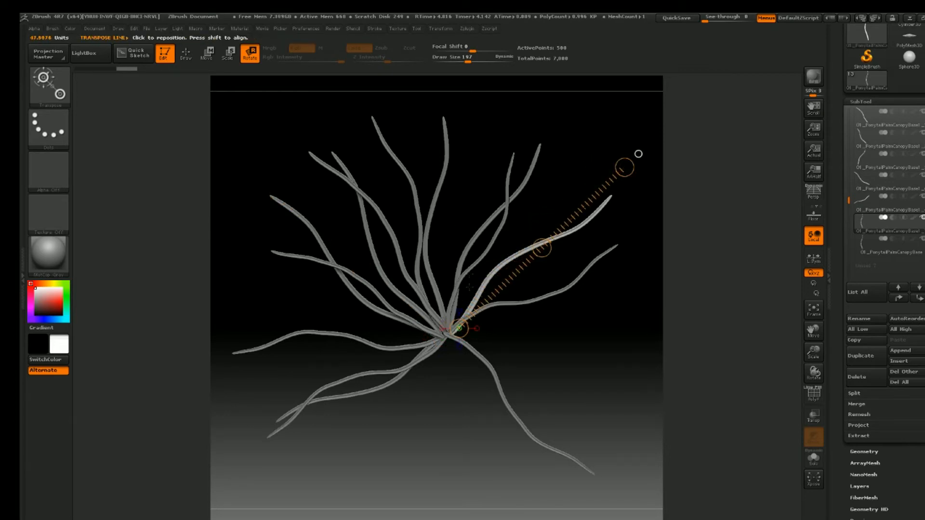
pyautogui.moveTo(445, 337)
pyautogui.mouseDown()
pyautogui.moveTo(593, 185)
pyautogui.moveTo(609, 184)
pyautogui.mouseUp()
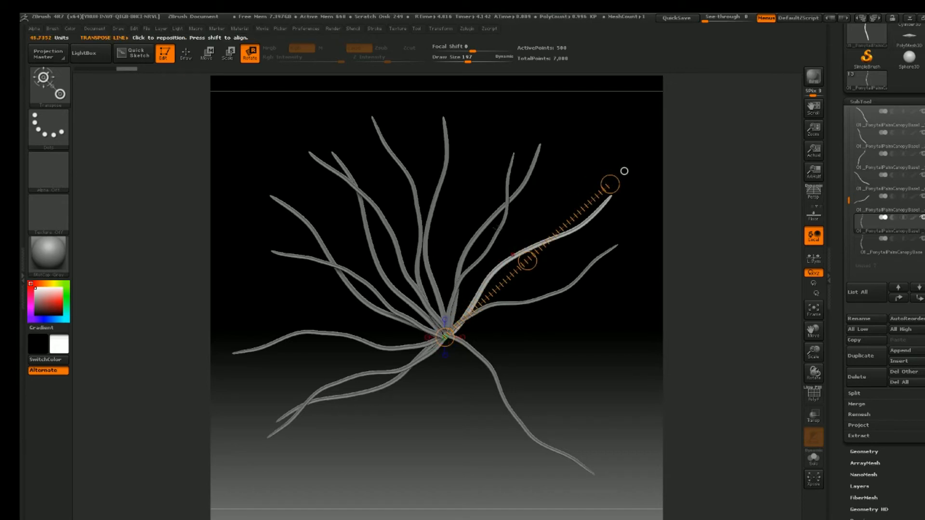
pyautogui.click(230, 54)
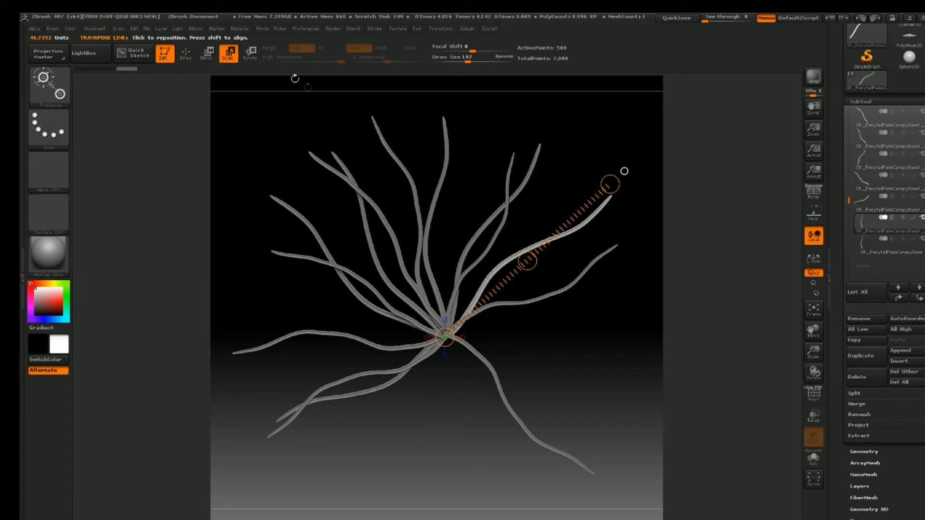
pyautogui.moveTo(610, 184); pyautogui.dragTo(614, 163)
# Step: Duplicate the upper right leaf's subtool and rotate the leaf about the shared base until it hangs straight down
pyautogui.click(859, 246)
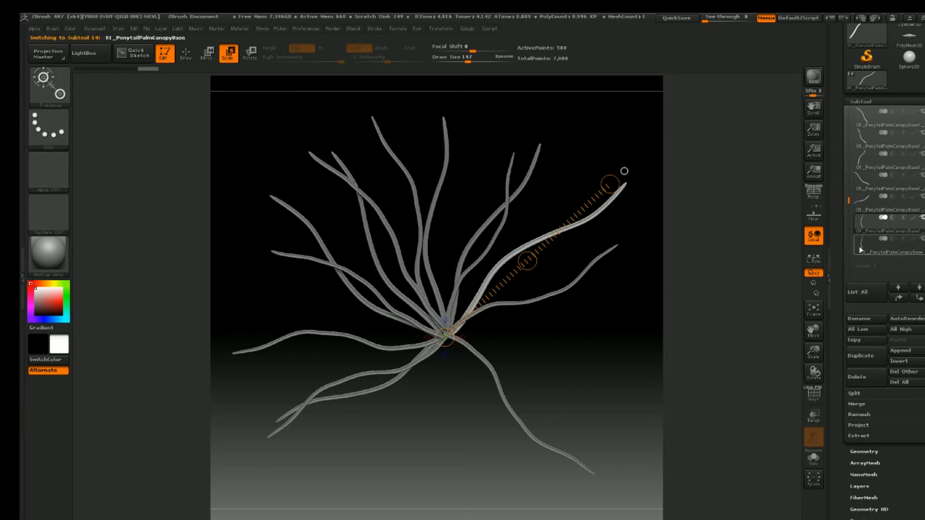
pyautogui.click(863, 357)
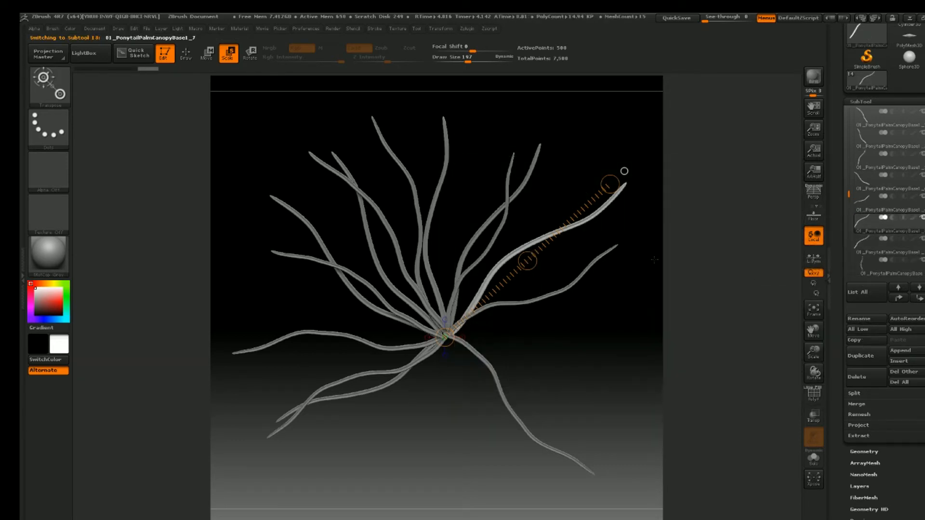
pyautogui.click(251, 58)
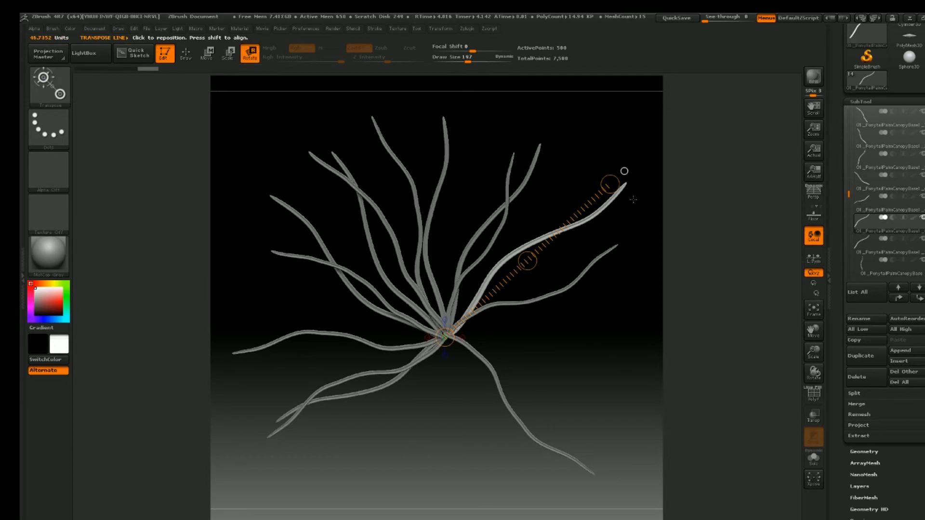
pyautogui.moveTo(610, 184); pyautogui.dragTo(441, 439)
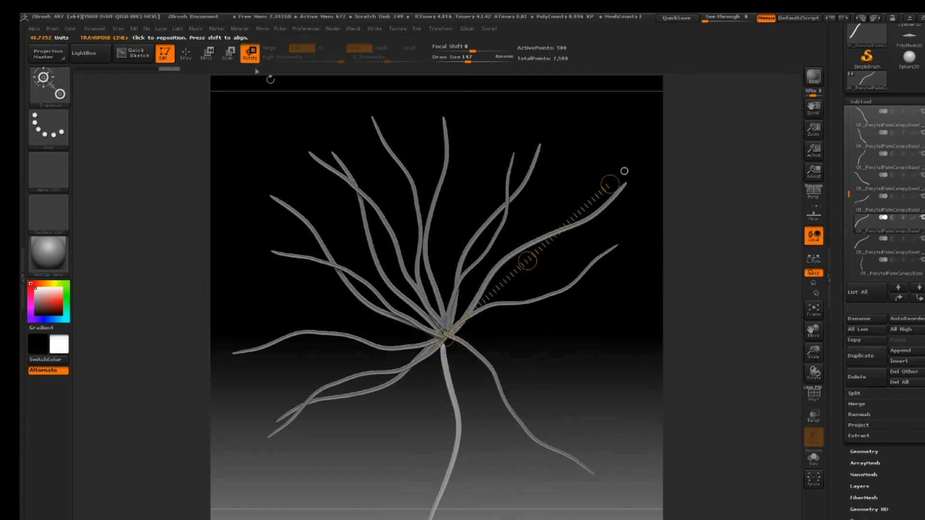
# Step: Align the downward-hanging leaf's base with the cluster center using Transpose Move
pyautogui.keyDown('alt'); pyautogui.moveTo(624, 171); pyautogui.dragTo(625, 120); pyautogui.keyUp('alt')
pyautogui.click(208, 54)
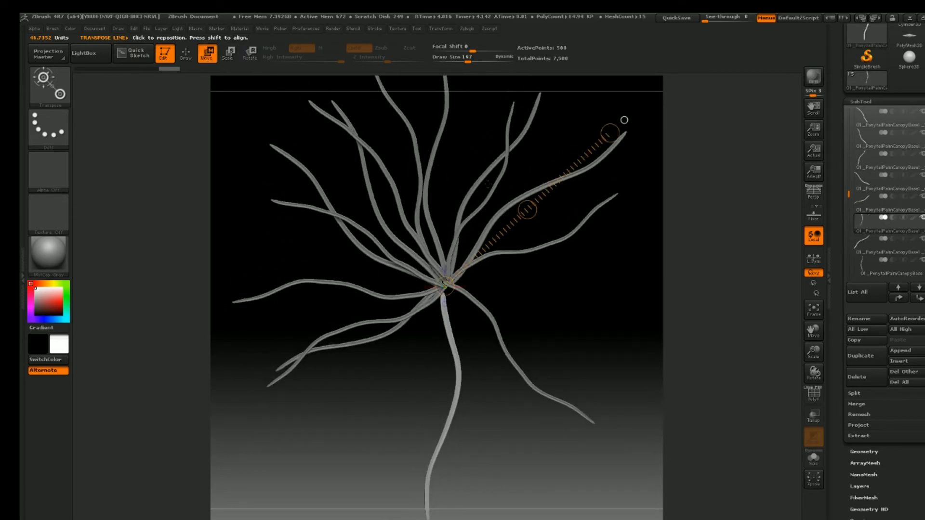
pyautogui.moveTo(528, 210)
pyautogui.mouseDown()
pyautogui.moveTo(532, 187)
pyautogui.moveTo(541, 190)
pyautogui.moveTo(533, 196)
pyautogui.mouseUp()
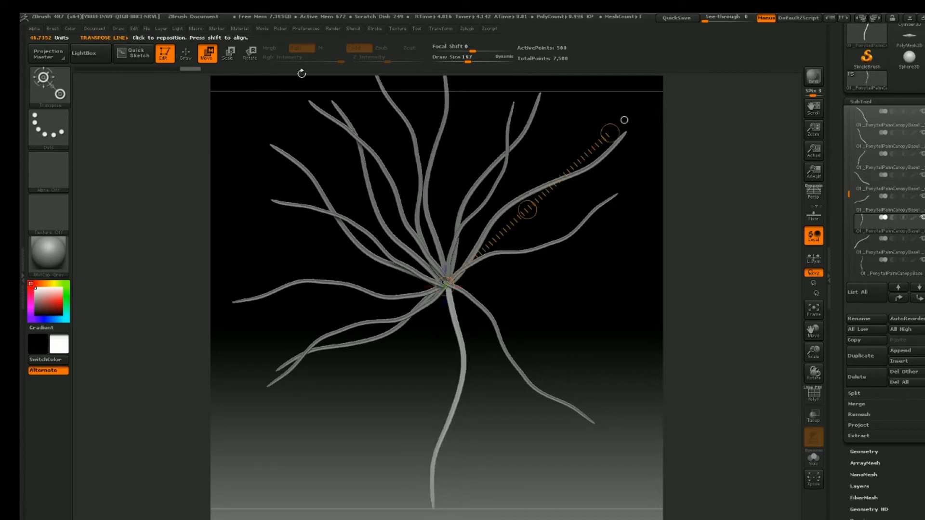
# Step: Set the Transpose line from the shared base along the downward-hanging leaf and scale the leaf down slightly
pyautogui.click(230, 53)
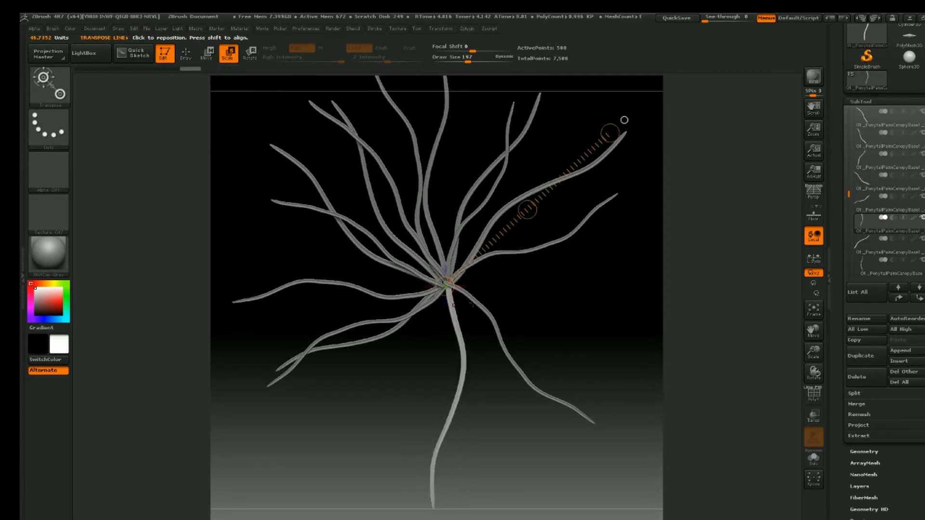
pyautogui.moveTo(452, 307); pyautogui.dragTo(634, 279)
pyautogui.moveTo(449, 278); pyautogui.dragTo(458, 490)
# Step: Preview the leaf cluster with the NormalRGBMat material and switch back to MatCap Gray
pyautogui.click(52, 260)
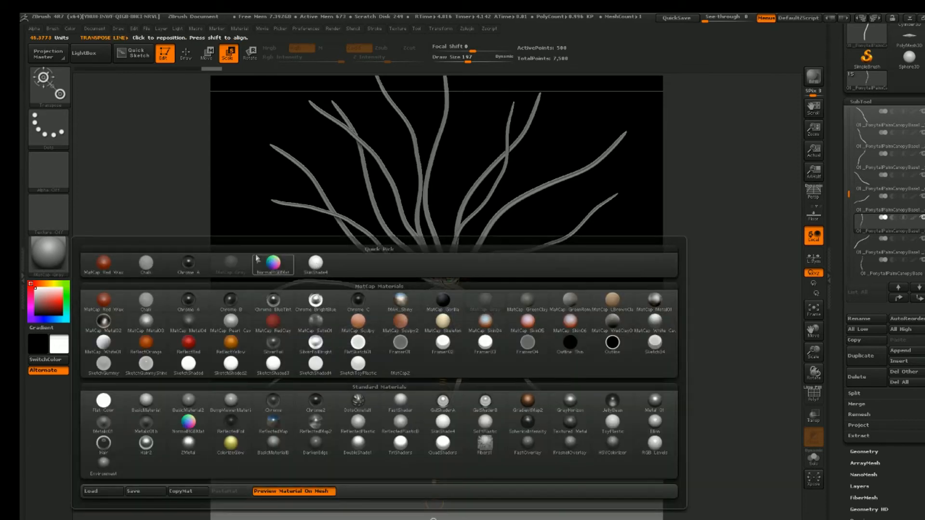
pyautogui.click(273, 262)
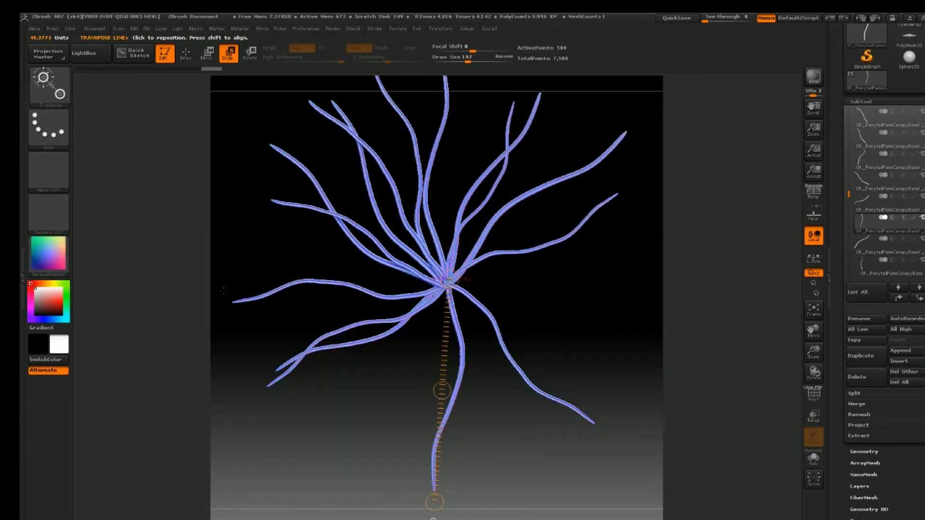
pyautogui.click(48, 256)
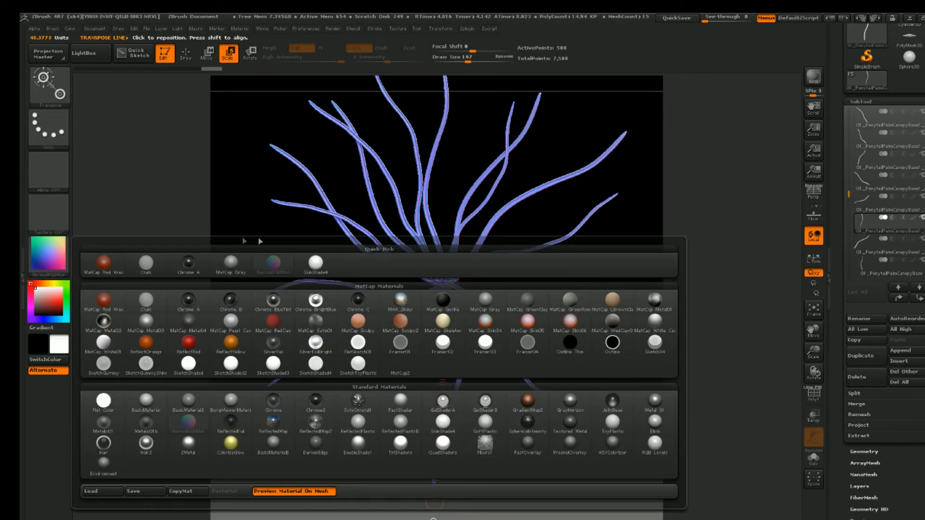
pyautogui.click(244, 264)
# Step: Duplicate the subtool of the long upper leaf just left of the upright central leaf and switch to Transpose Rotate
pyautogui.keyDown('alt'); pyautogui.moveTo(569, 257); pyautogui.dragTo(552, 288); pyautogui.keyUp('alt')
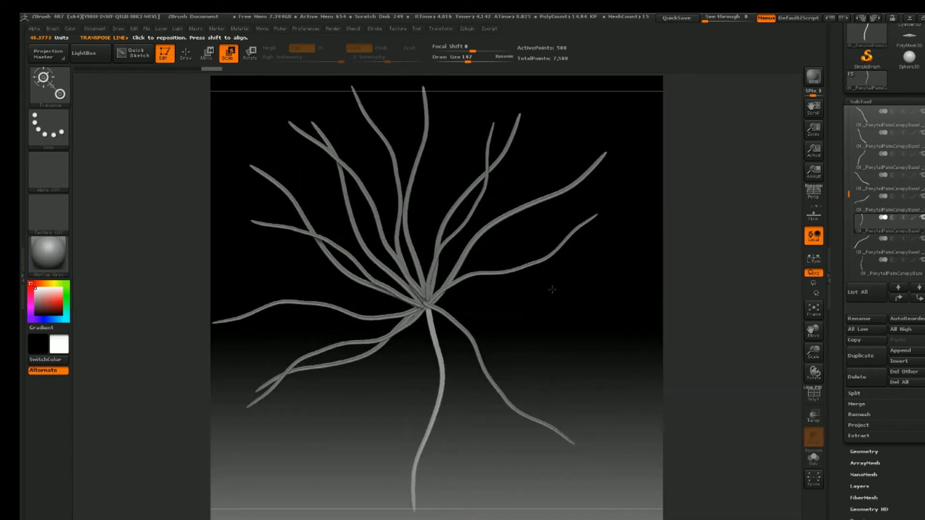
pyautogui.moveTo(851, 193); pyautogui.dragTo(851, 136)
pyautogui.click(866, 165)
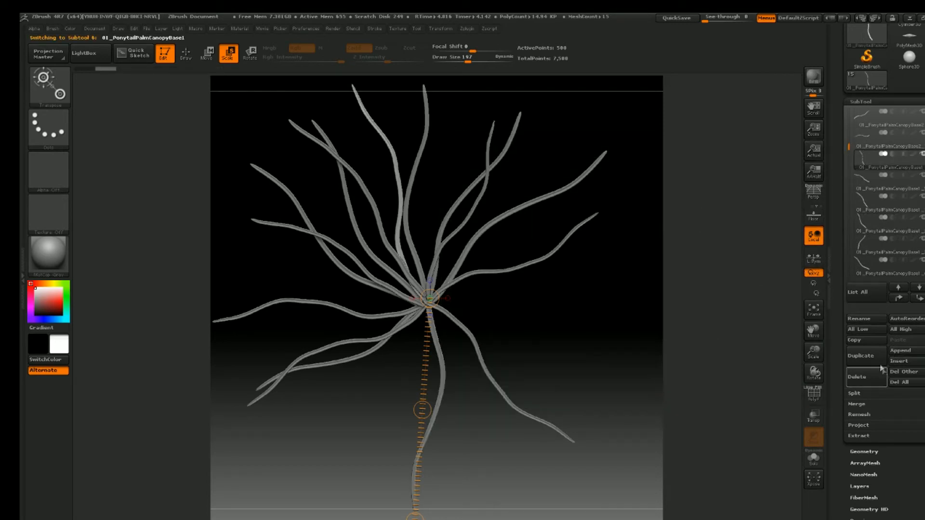
pyautogui.click(862, 356)
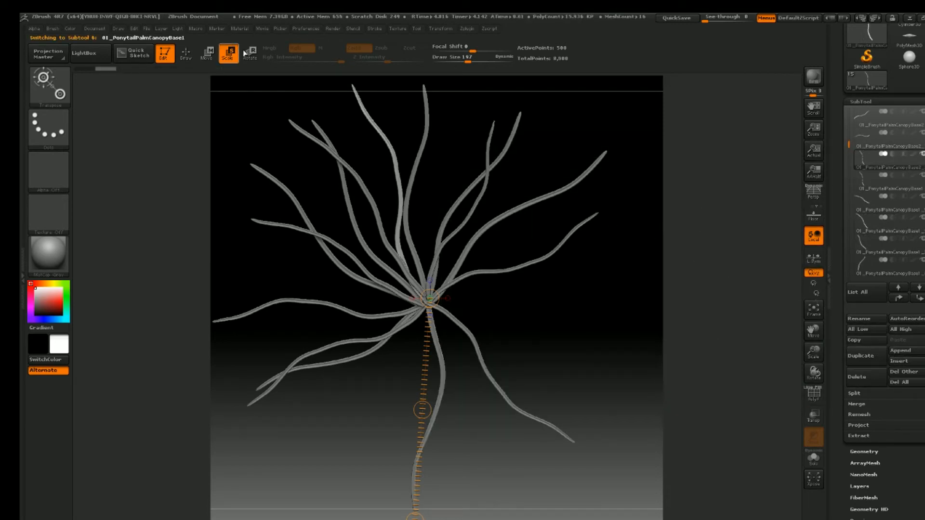
pyautogui.click(253, 60)
pyautogui.moveTo(417, 287); pyautogui.dragTo(332, 76)
pyautogui.moveTo(432, 306)
pyautogui.mouseDown()
pyautogui.moveTo(360, 99)
pyautogui.moveTo(344, 96)
pyautogui.moveTo(304, 204)
pyautogui.moveTo(312, 174)
pyautogui.mouseUp()
pyautogui.press('ctrl')
pyautogui.hotkey('ctrl', 'z')
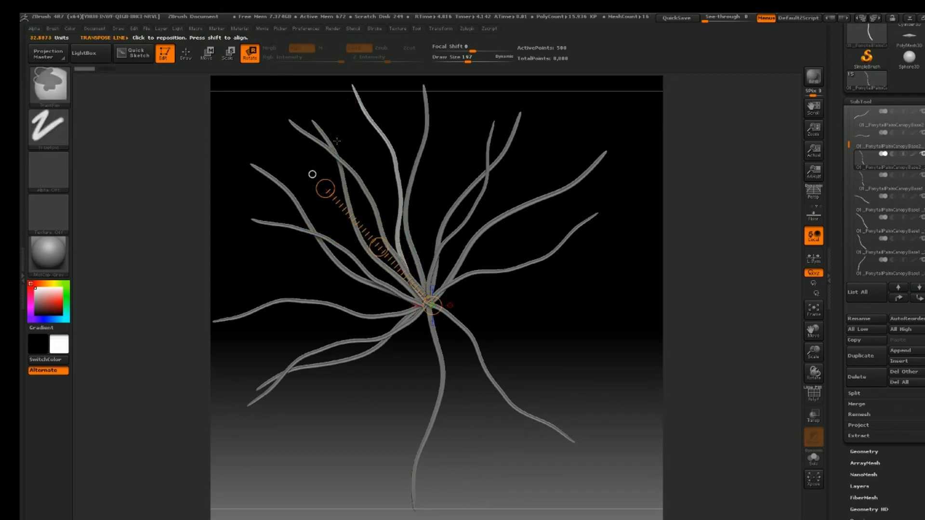
# Step: Rotate the duplicated leaf about the shared base to the lower left and align its base with the cluster center
pyautogui.moveTo(420, 310)
pyautogui.mouseDown()
pyautogui.moveTo(369, 98)
pyautogui.moveTo(337, 120)
pyautogui.moveTo(299, 270)
pyautogui.moveTo(328, 347)
pyautogui.moveTo(359, 370)
pyautogui.mouseUp()
pyautogui.click(208, 60)
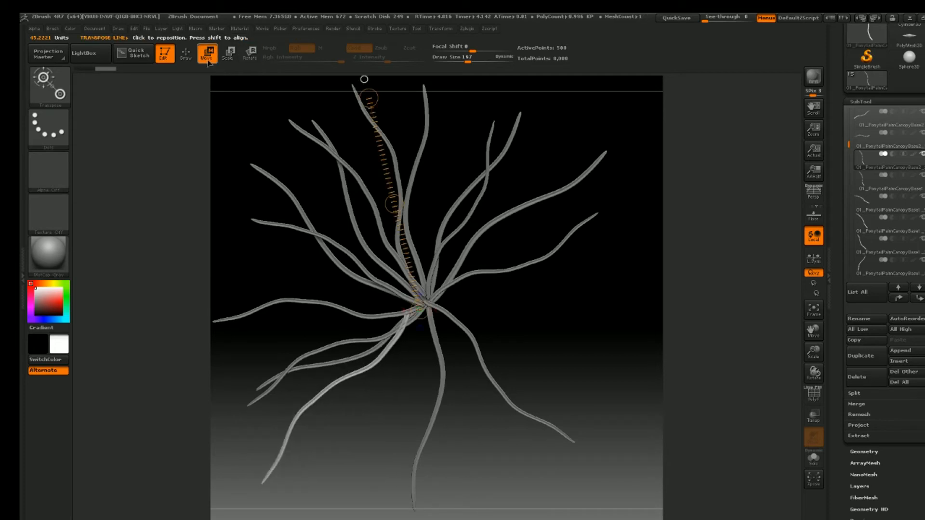
pyautogui.moveTo(394, 204); pyautogui.dragTo(414, 199)
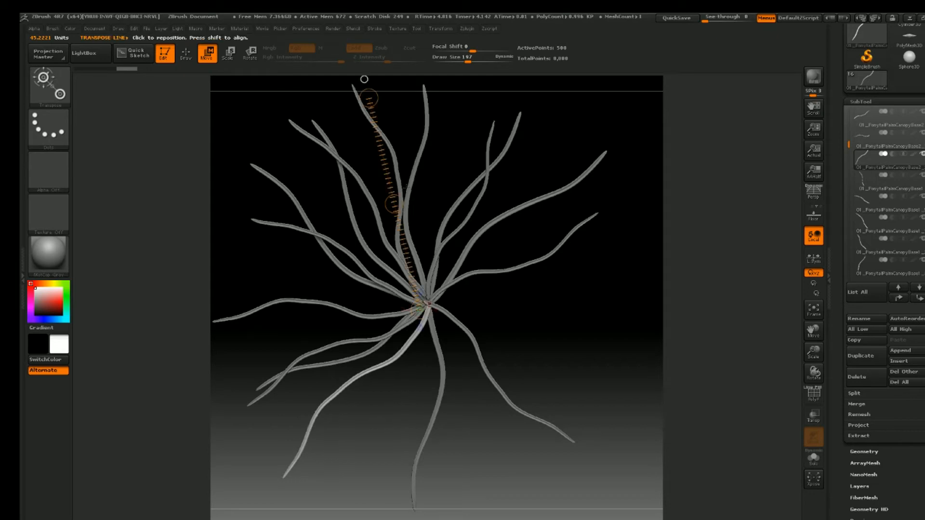
pyautogui.click(247, 59)
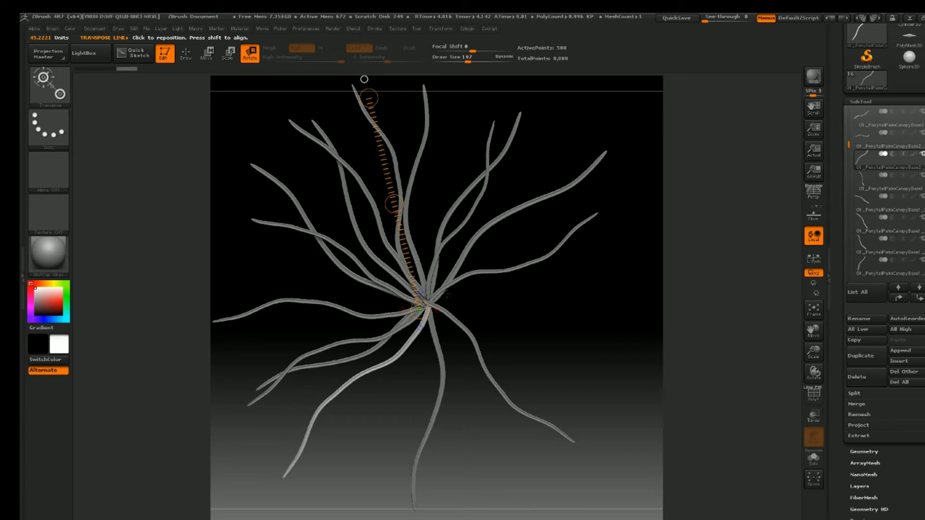
pyautogui.moveTo(436, 299); pyautogui.dragTo(296, 484)
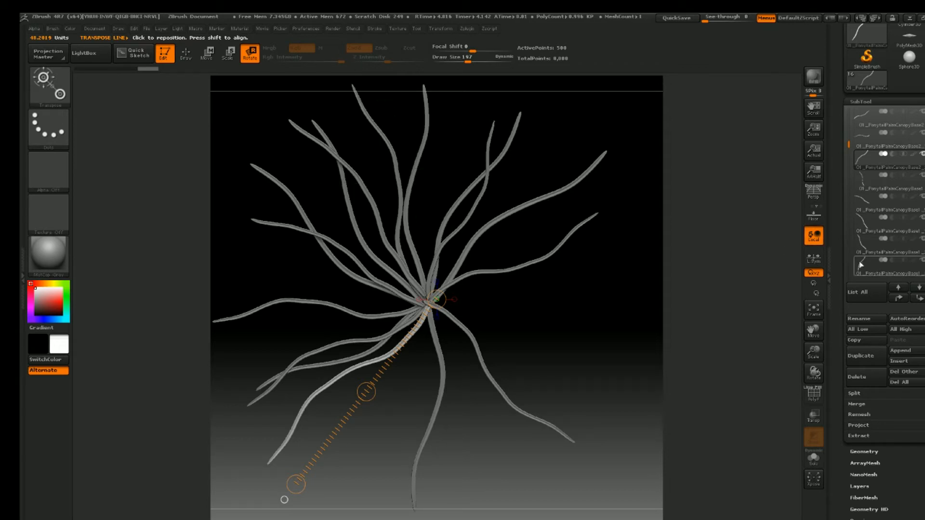
# Step: Duplicate the upper left leaf's subtool, rotate the leaf to the right across the outermost right leaf, and move its base to the cluster center
pyautogui.click(863, 248)
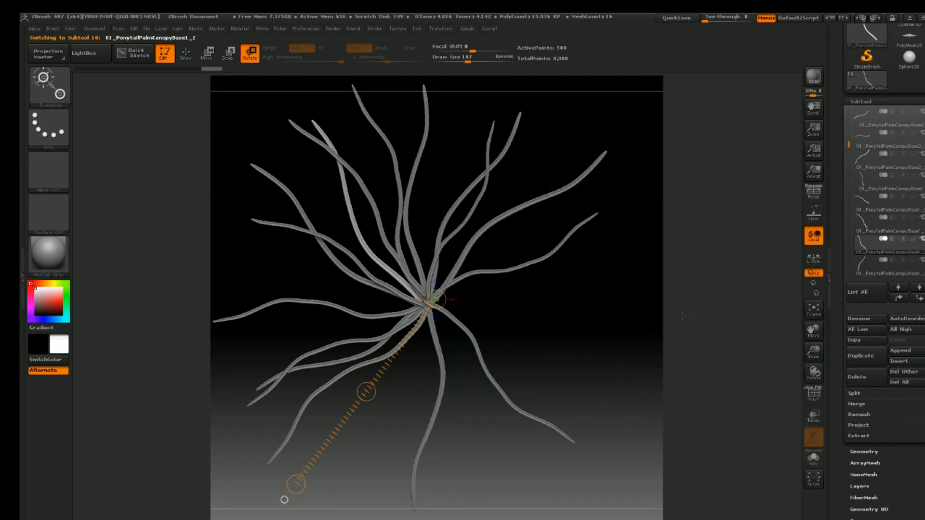
pyautogui.click(876, 356)
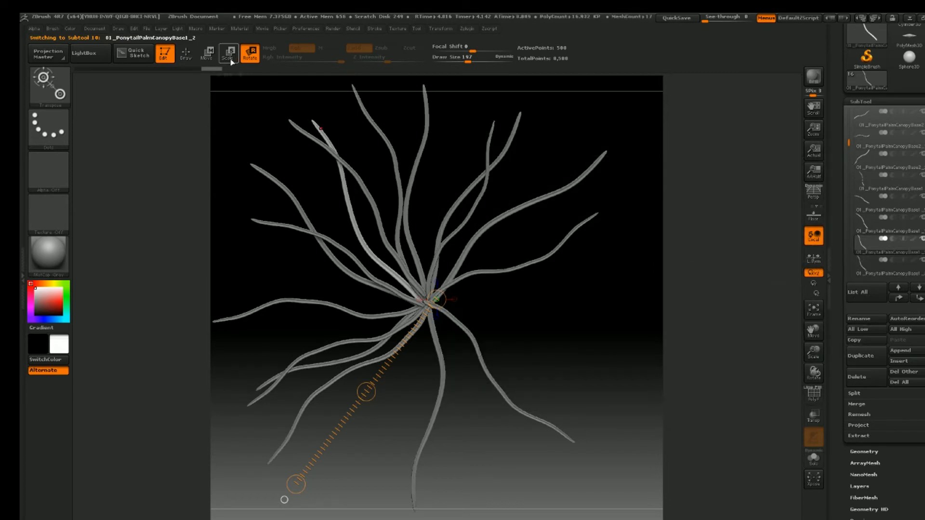
pyautogui.click(213, 64)
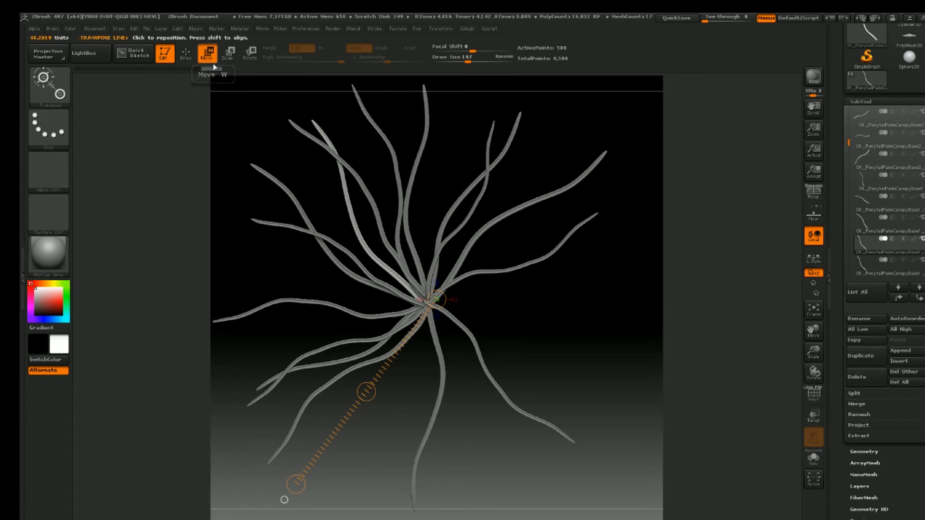
pyautogui.click(256, 58)
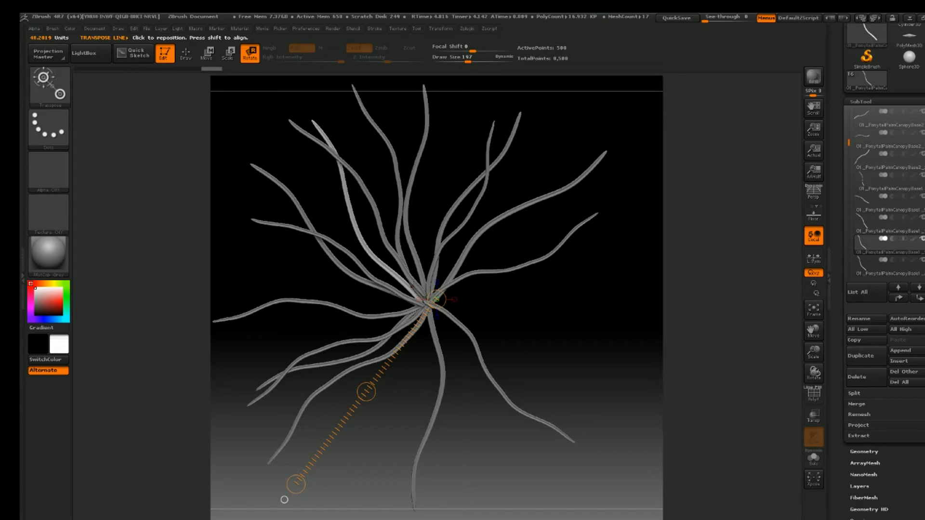
pyautogui.moveTo(405, 268); pyautogui.dragTo(340, 111)
pyautogui.moveTo(431, 310); pyautogui.dragTo(698, 219)
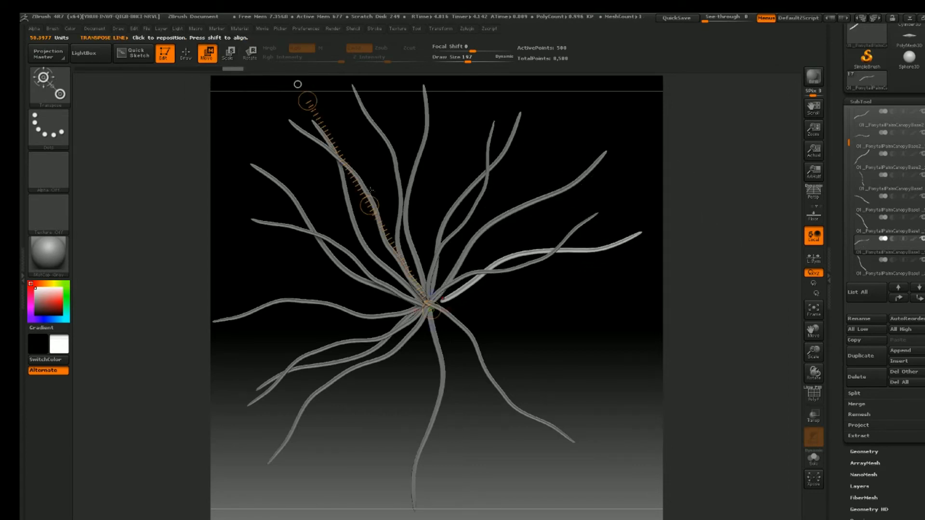
pyautogui.moveTo(369, 205); pyautogui.dragTo(356, 208)
# Step: Check the enlarged leaf arrangement with the NormalRGBMat material and restore MatCap Gray
pyautogui.moveTo(511, 211)
pyautogui.keyDown('ctrl'); pyautogui.mouseDown(button='right')
pyautogui.moveTo(504, 262)
pyautogui.moveTo(501, 242)
pyautogui.mouseUp(button='right'); pyautogui.keyUp('ctrl')
pyautogui.click(53, 261)
pyautogui.click(273, 265)
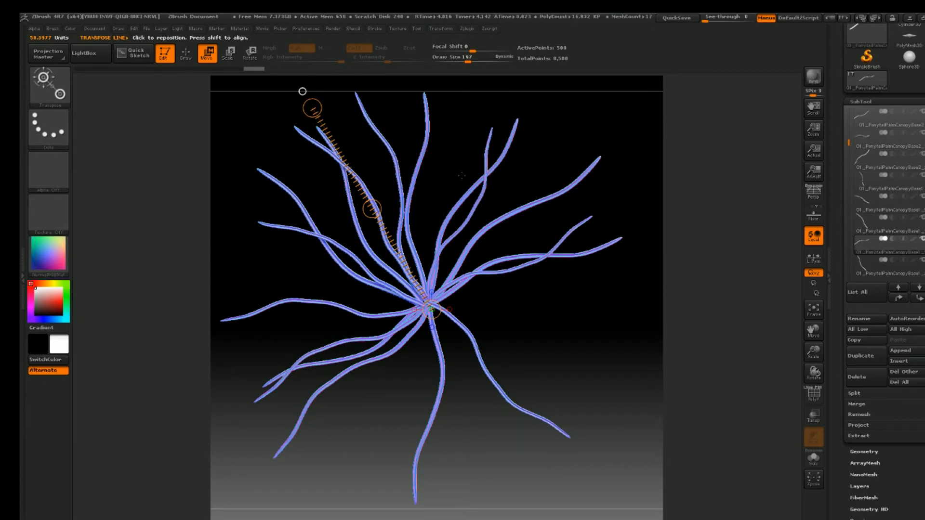
pyautogui.click(45, 270)
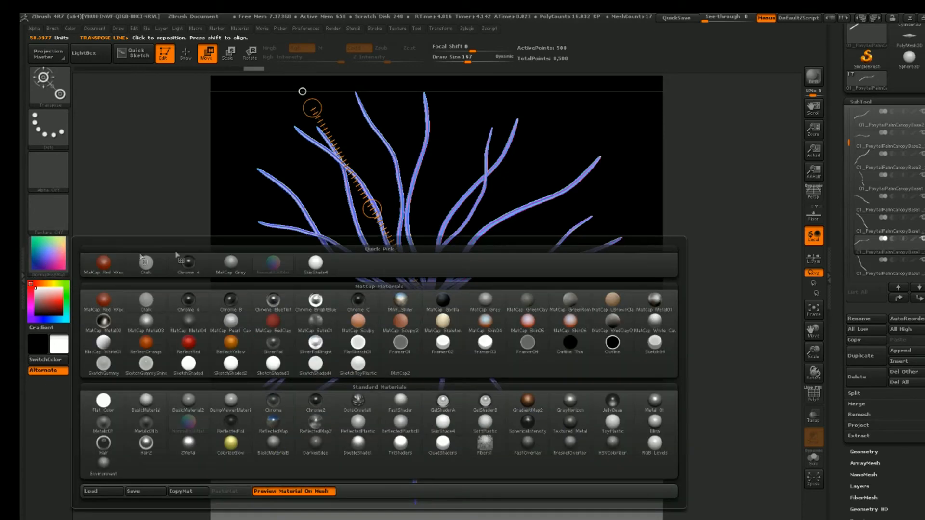
pyautogui.click(228, 264)
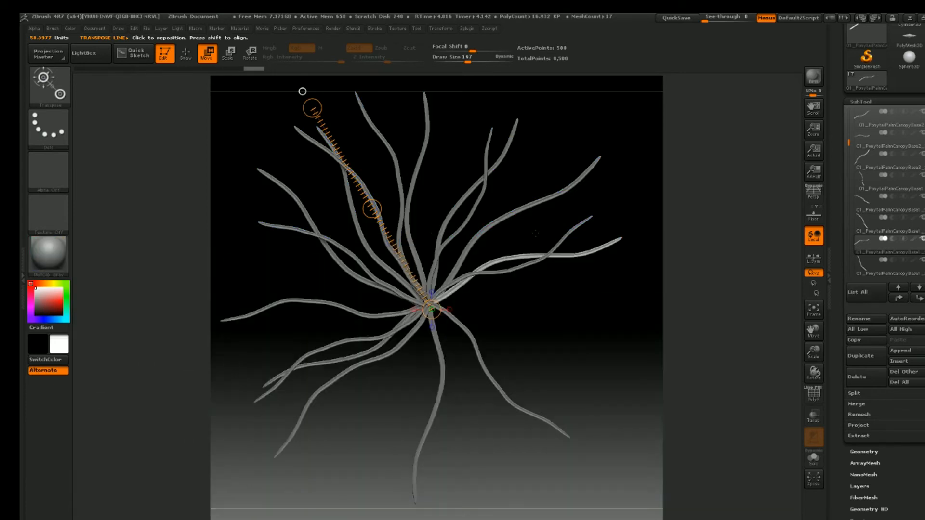
# Step: Duplicate the downward-hanging leaf's subtool and switch to Transpose Rotate
pyautogui.moveTo(848, 140); pyautogui.dragTo(848, 222)
pyautogui.click(870, 189)
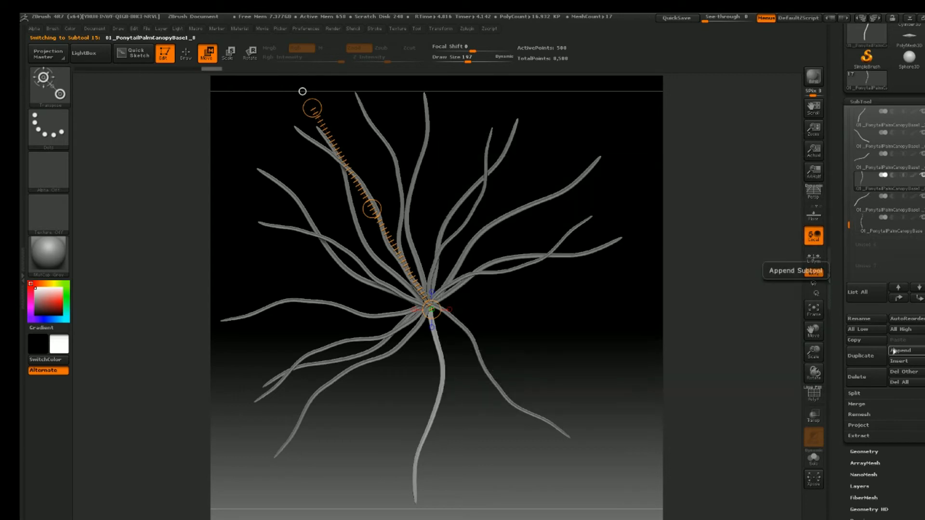
pyautogui.click(862, 353)
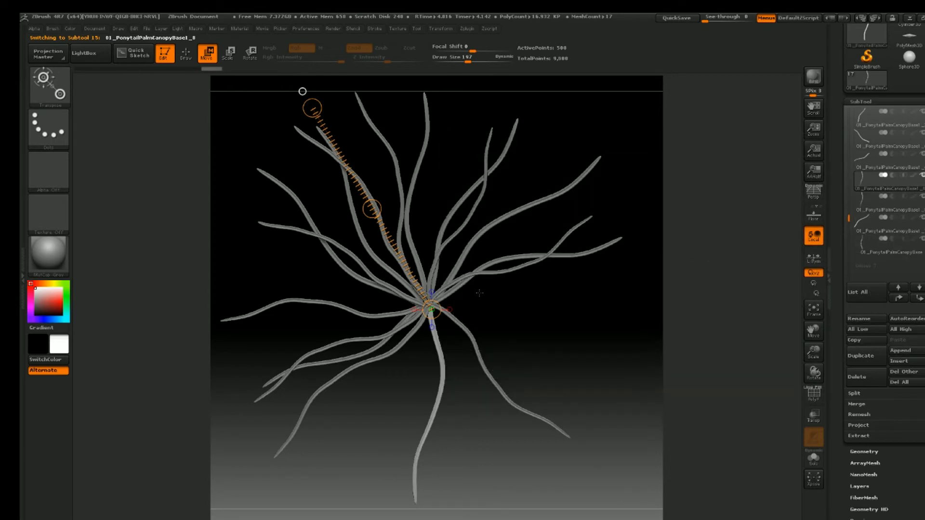
pyautogui.click(248, 54)
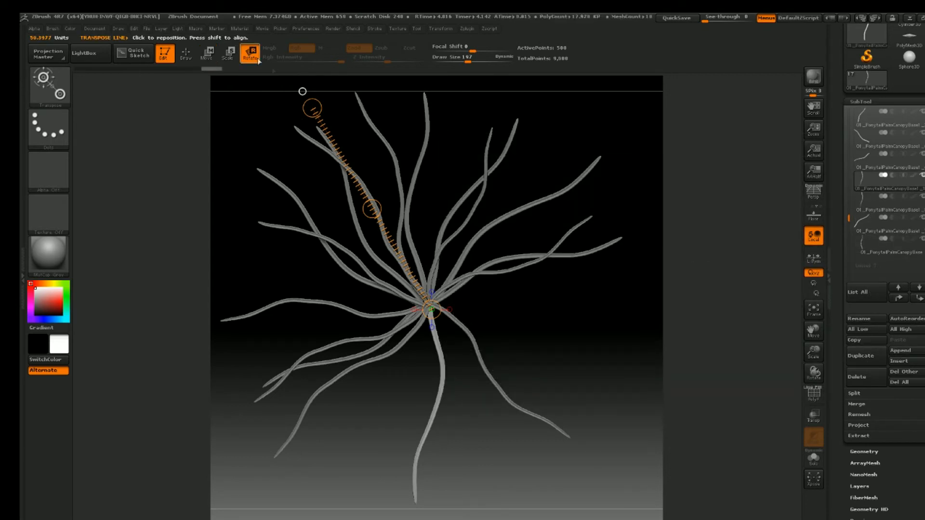
# Step: Rotate the active strand to point right and slightly down, then enlarge it slightly with its base at the cluster's center
pyautogui.moveTo(442, 293); pyautogui.dragTo(568, 96)
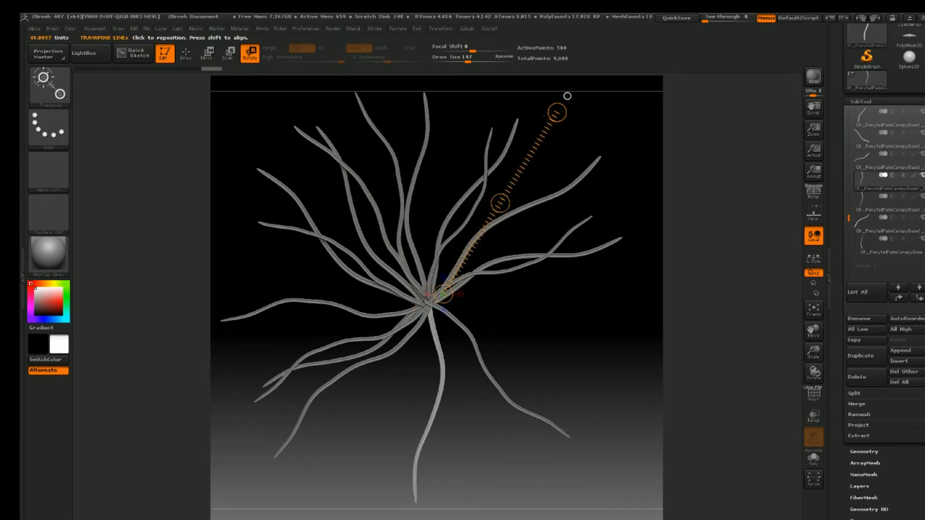
pyautogui.moveTo(426, 304); pyautogui.dragTo(328, 277)
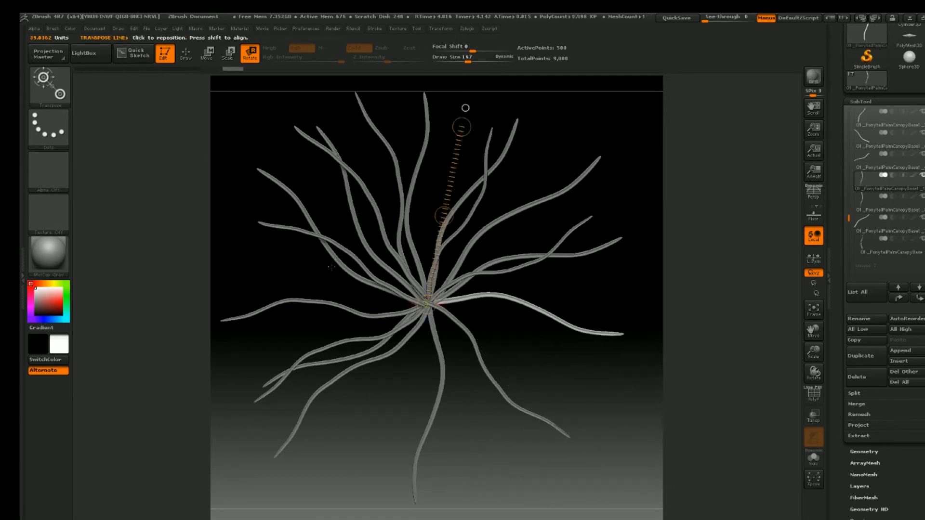
pyautogui.click(228, 53)
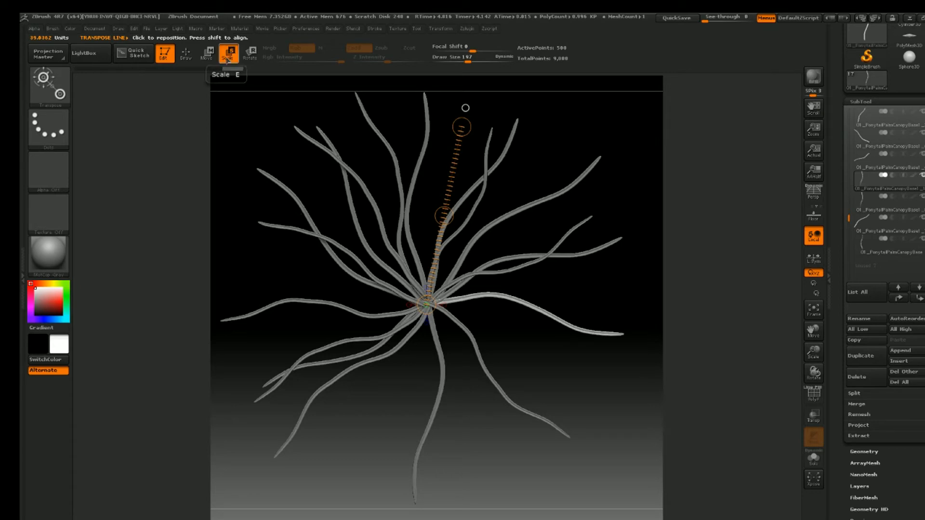
pyautogui.moveTo(428, 301)
pyautogui.mouseDown()
pyautogui.moveTo(661, 351)
pyautogui.moveTo(652, 348)
pyautogui.mouseUp()
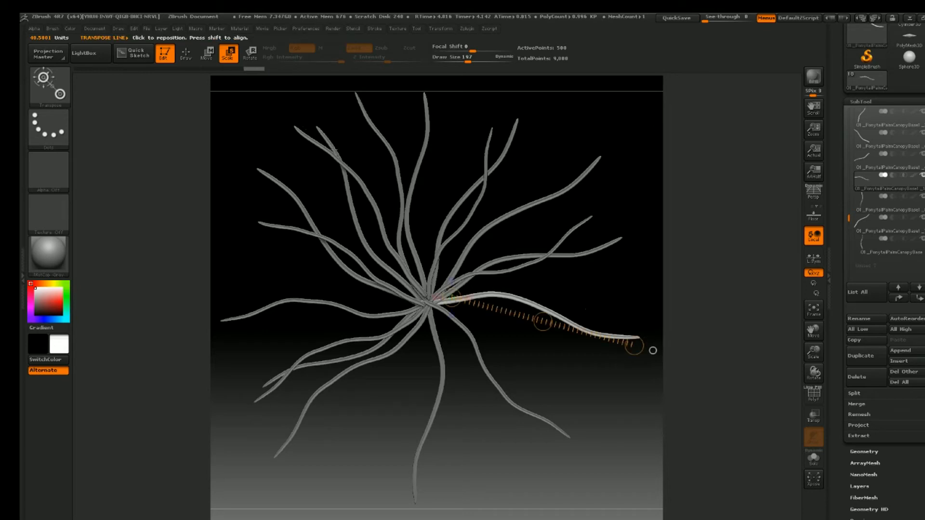
pyautogui.click(212, 57)
pyautogui.hotkey('ctrl', 'z')
pyautogui.moveTo(452, 298); pyautogui.dragTo(634, 345)
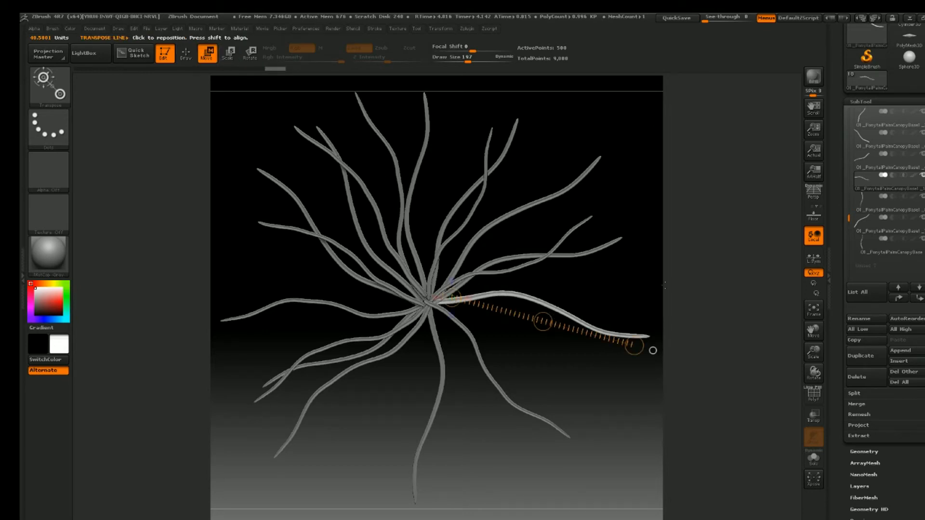
# Step: Duplicate the 01_PonytailPalmCanopyBase1_1 strand and rotate the copy around the cluster center so it points down and left
pyautogui.moveTo(848, 221); pyautogui.dragTo(848, 166)
pyautogui.click(866, 168)
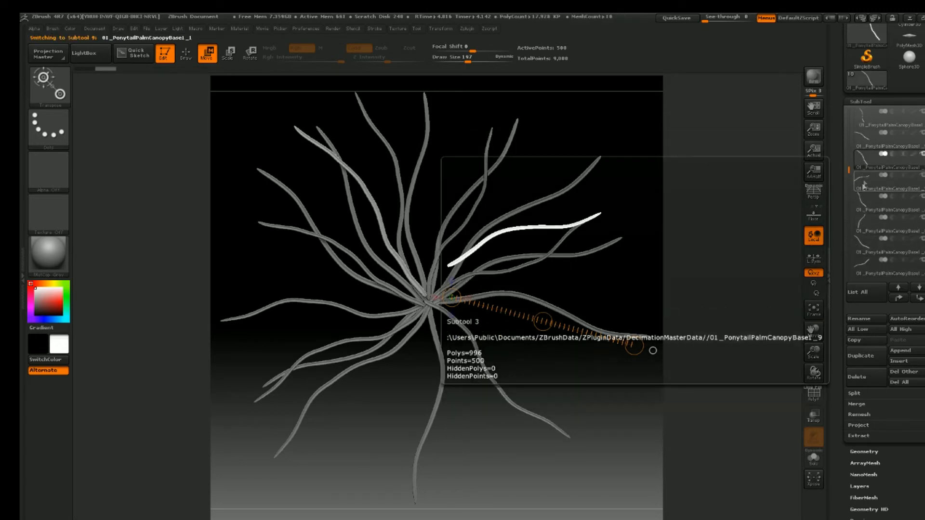
pyautogui.click(867, 348)
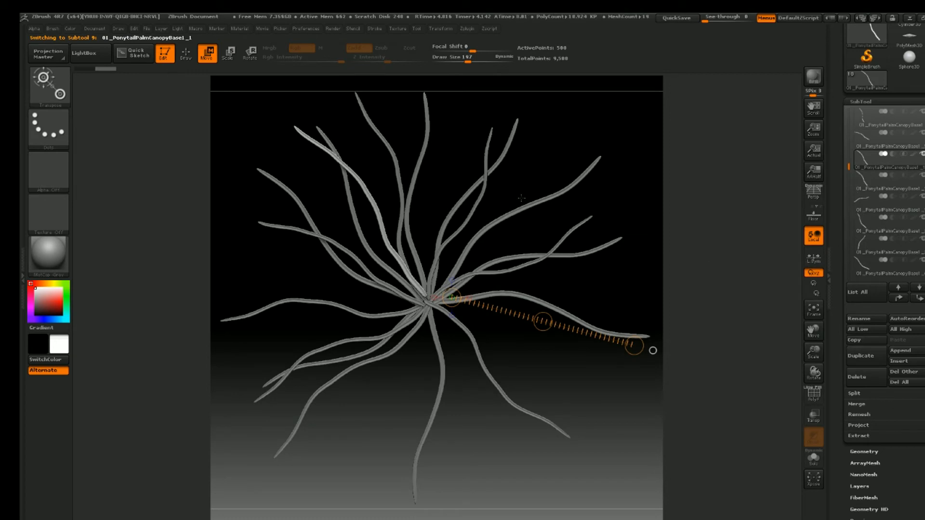
pyautogui.click(252, 53)
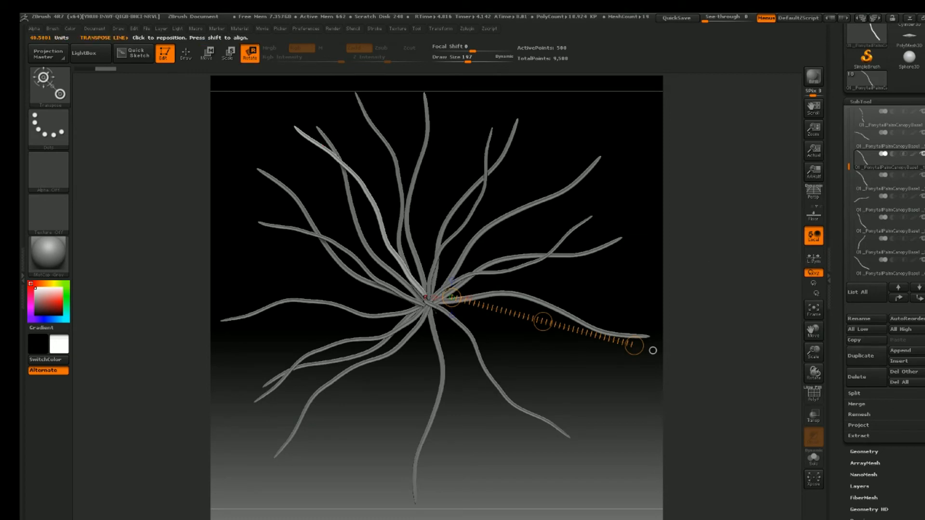
pyautogui.moveTo(424, 296)
pyautogui.mouseDown()
pyautogui.moveTo(380, 118)
pyautogui.moveTo(289, 313)
pyautogui.moveTo(380, 380)
pyautogui.moveTo(367, 360)
pyautogui.mouseUp()
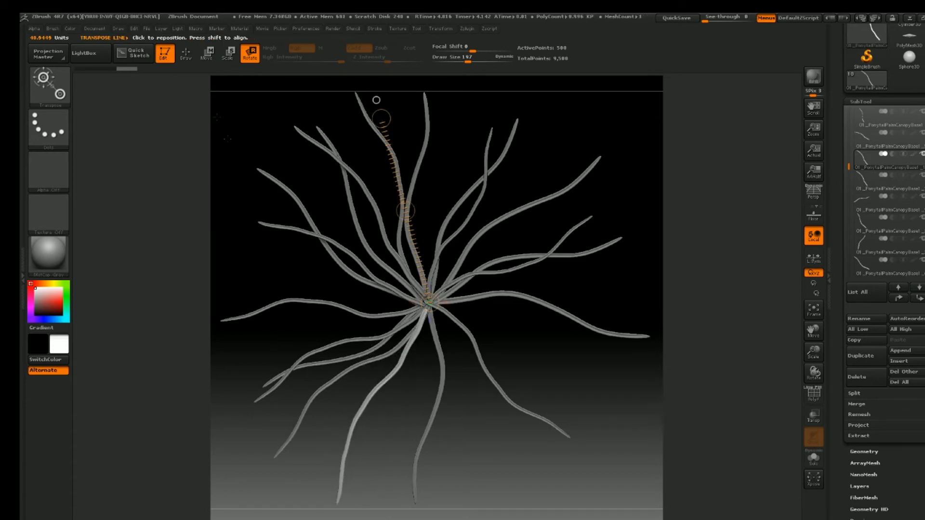
# Step: Scale the down-left strand slightly smaller along a transpose line running from its base to its tip
pyautogui.click(234, 57)
pyautogui.moveTo(424, 308)
pyautogui.mouseDown()
pyautogui.moveTo(369, 484)
pyautogui.moveTo(341, 517)
pyautogui.moveTo(332, 504)
pyautogui.moveTo(328, 512)
pyautogui.mouseUp()
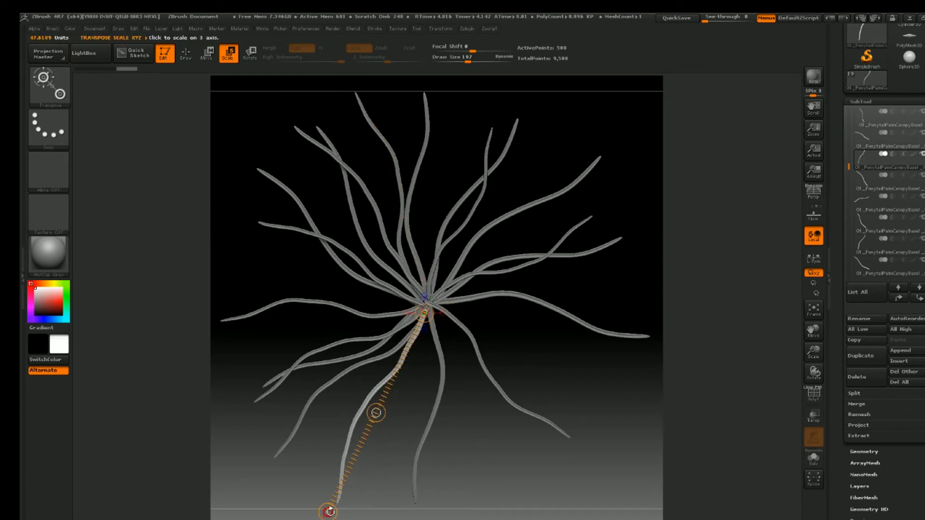
pyautogui.moveTo(462, 375)
pyautogui.keyDown('ctrl'); pyautogui.mouseDown(button='right')
pyautogui.moveTo(463, 384)
pyautogui.moveTo(466, 348)
pyautogui.moveTo(429, 369)
pyautogui.moveTo(421, 343)
pyautogui.mouseUp(button='right'); pyautogui.keyUp('ctrl')
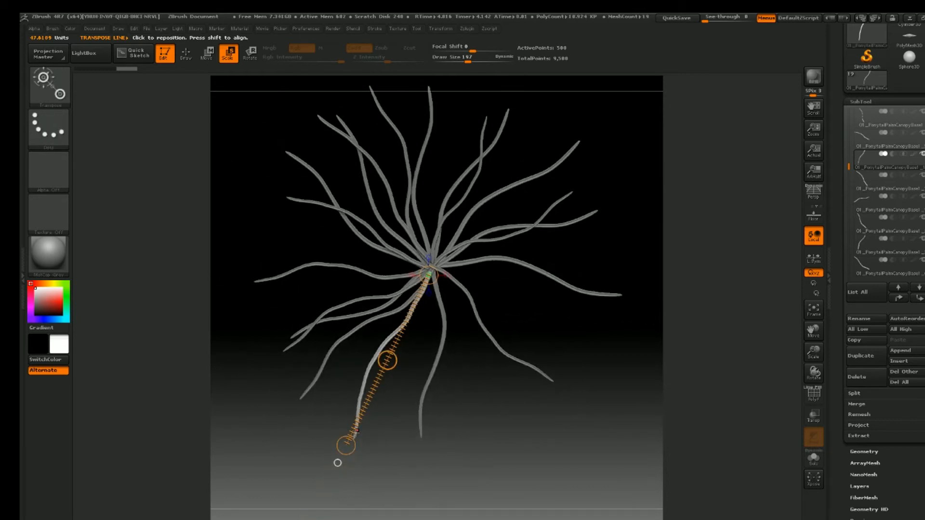
pyautogui.moveTo(346, 445); pyautogui.dragTo(348, 433)
pyautogui.moveTo(506, 263)
pyautogui.keyDown('ctrl'); pyautogui.mouseDown(button='right')
pyautogui.moveTo(502, 313)
pyautogui.moveTo(475, 261)
pyautogui.moveTo(509, 262)
pyautogui.mouseUp(button='right'); pyautogui.keyUp('ctrl')
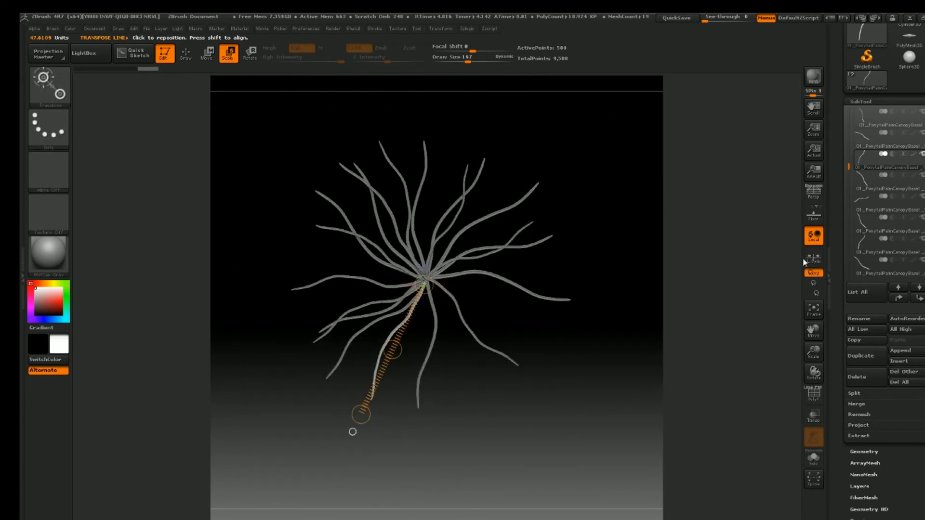
# Step: Duplicate one of the upper-left strands, rotate the copy toward the lower right and move its base to the cluster center
pyautogui.click(862, 138)
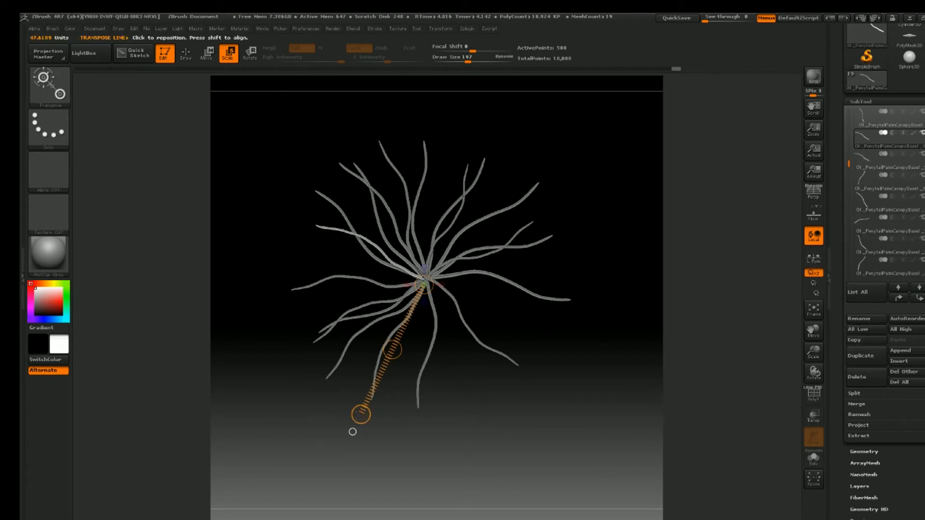
pyautogui.click(250, 59)
pyautogui.moveTo(362, 414); pyautogui.dragTo(267, 78)
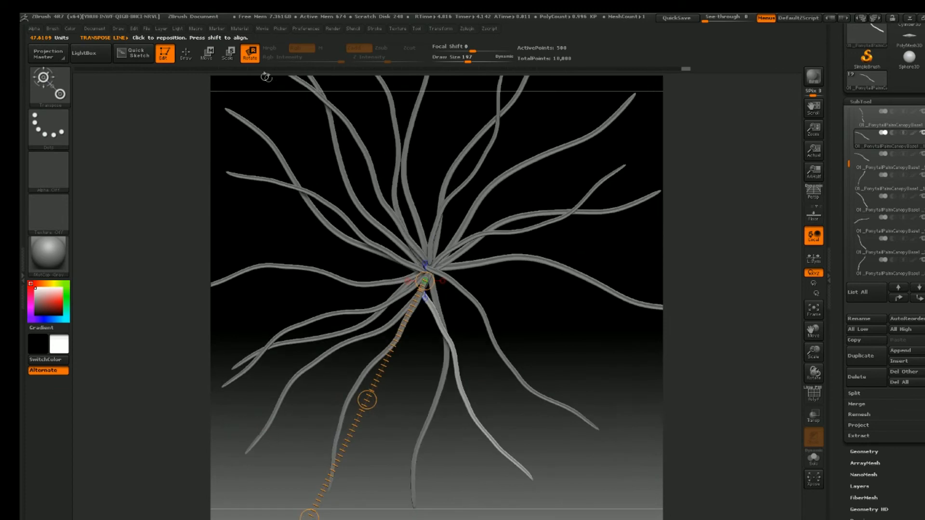
pyautogui.click(207, 53)
pyautogui.moveTo(367, 400); pyautogui.dragTo(374, 376)
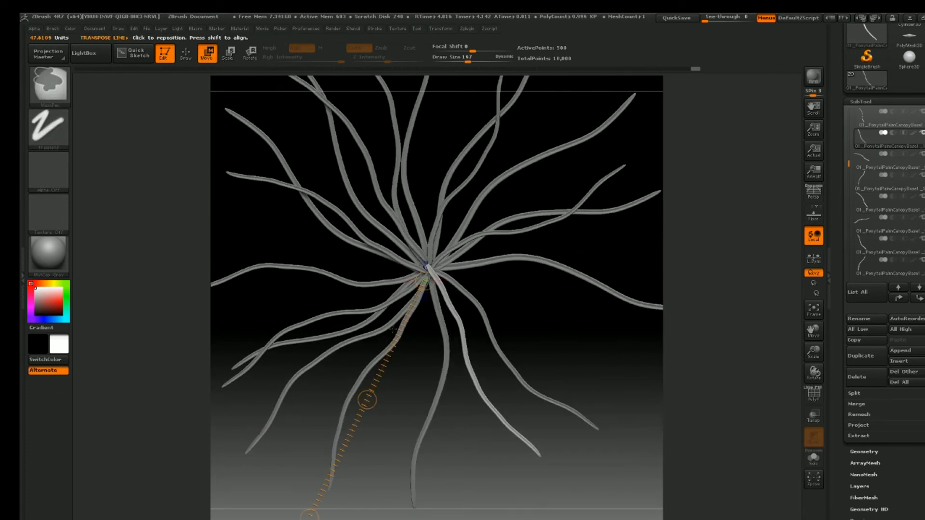
# Step: Scale the new lower-right strand up from its base so it reaches farther out from the cluster center
pyautogui.keyDown('ctrl'); pyautogui.moveTo(351, 333); pyautogui.dragTo(336, 268, button='right'); pyautogui.keyUp('ctrl')
pyautogui.click(236, 58)
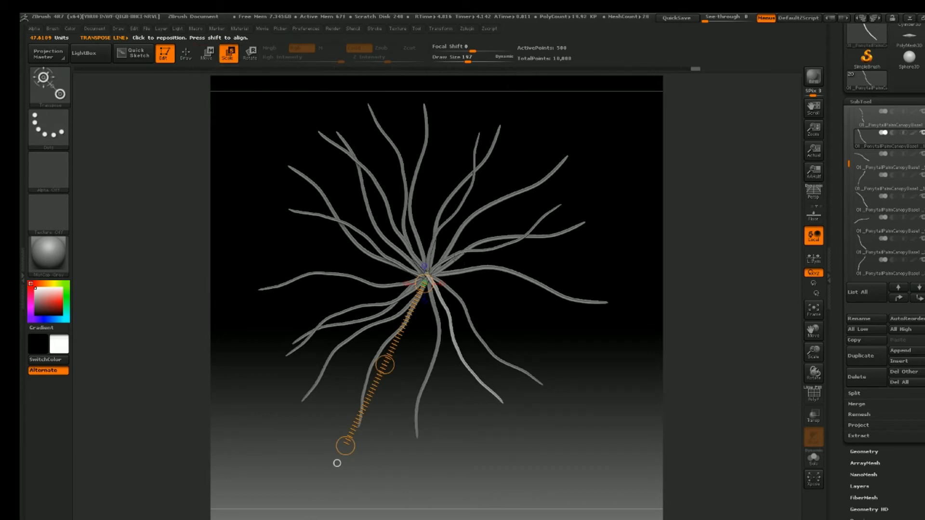
pyautogui.moveTo(337, 463); pyautogui.dragTo(313, 513)
pyautogui.moveTo(428, 268); pyautogui.dragTo(555, 483)
pyautogui.keyDown('ctrl'); pyautogui.moveTo(518, 379); pyautogui.dragTo(516, 346, button='right'); pyautogui.keyUp('ctrl')
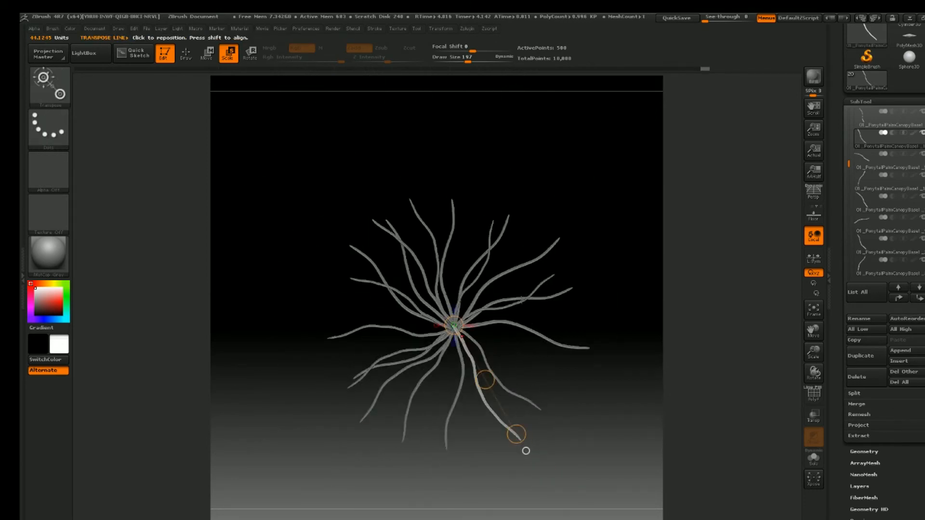
pyautogui.press('space')
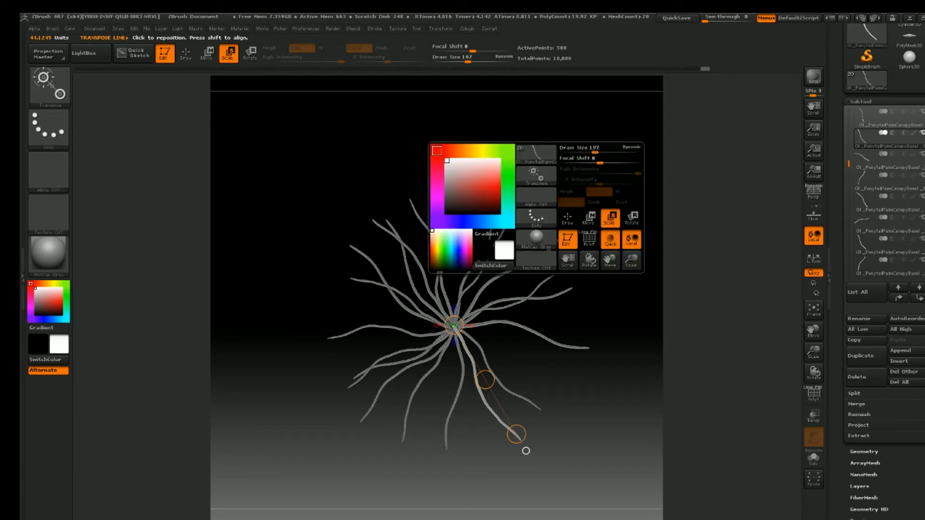
pyautogui.keyDown('ctrl'); pyautogui.moveTo(527, 343); pyautogui.dragTo(511, 315, button='right'); pyautogui.keyUp('ctrl')
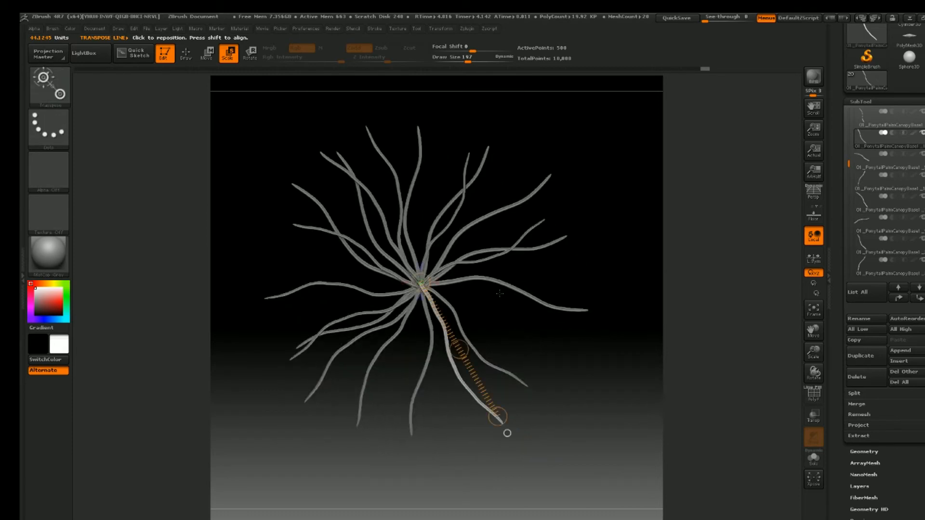
# Step: Duplicate the 01_PonytailPalmCanopyBase2_2 strand and rotate the copy so it points straight down from the cluster
pyautogui.moveTo(848, 164); pyautogui.dragTo(849, 126)
pyautogui.click(865, 180)
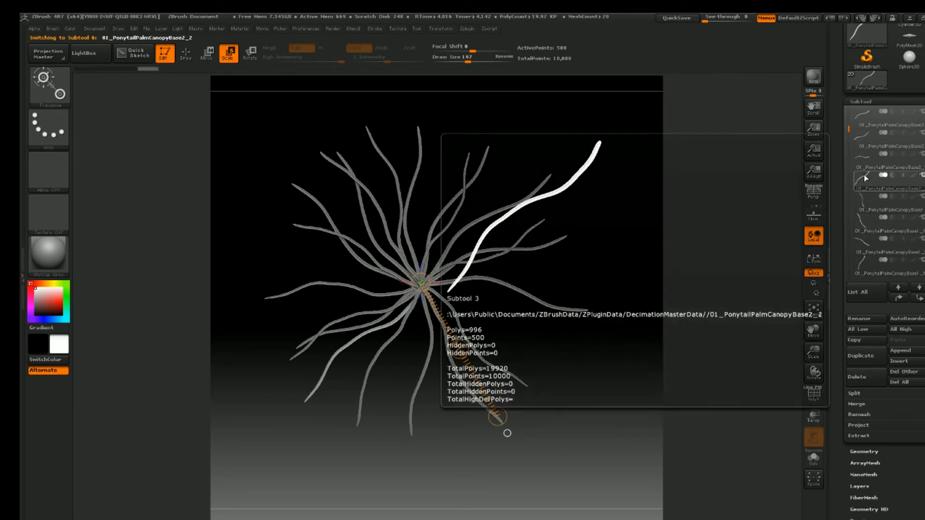
pyautogui.click(874, 362)
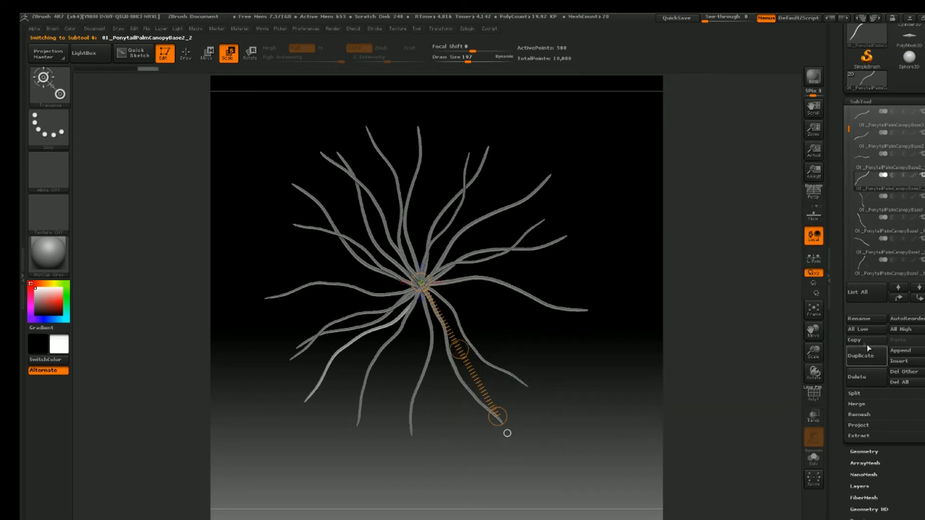
pyautogui.click(250, 54)
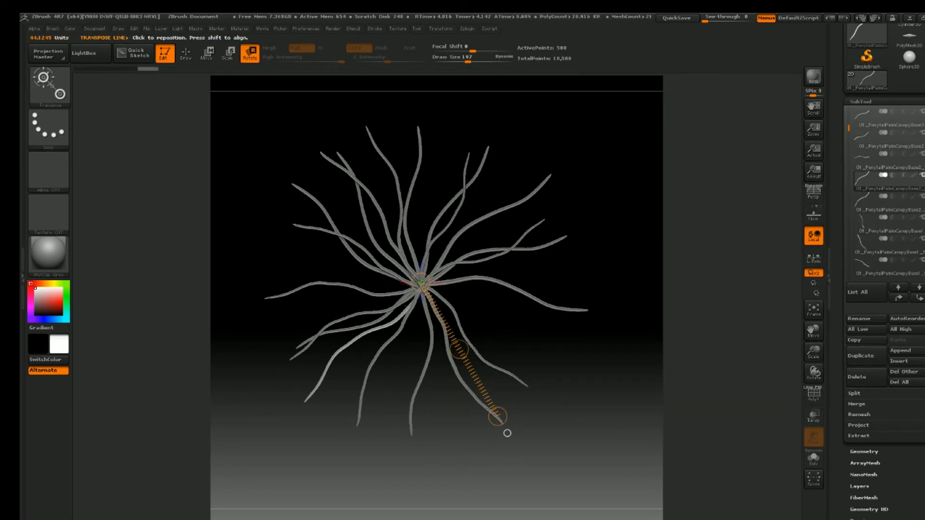
pyautogui.moveTo(498, 417); pyautogui.dragTo(581, 320)
# Step: Move the downward-pointing copy so its base meets the cluster center
pyautogui.click(208, 47)
pyautogui.keyDown('alt'); pyautogui.moveTo(309, 115); pyautogui.dragTo(330, 159); pyautogui.keyUp('alt')
pyautogui.moveTo(485, 394); pyautogui.dragTo(479, 391)
pyautogui.keyDown('ctrl'); pyautogui.moveTo(462, 378); pyautogui.dragTo(447, 337, button='right'); pyautogui.keyUp('ctrl')
pyautogui.keyDown('alt'); pyautogui.moveTo(507, 364); pyautogui.dragTo(505, 347, button='right'); pyautogui.keyUp('alt')
pyautogui.keyDown('ctrl'); pyautogui.moveTo(482, 341); pyautogui.dragTo(520, 327, button='right'); pyautogui.keyUp('ctrl')
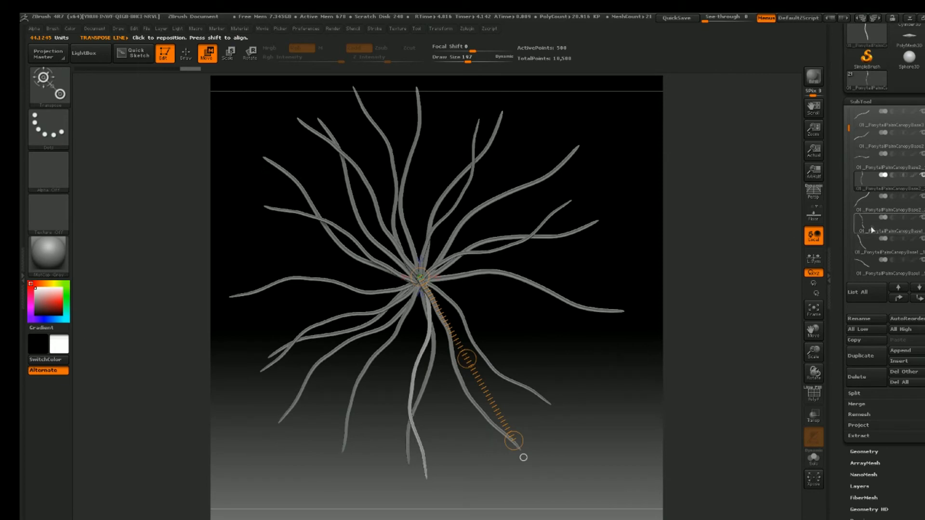
# Step: Duplicate the downward-pointing strand and rotate the copy around the cluster center so it points to the right
pyautogui.click(865, 351)
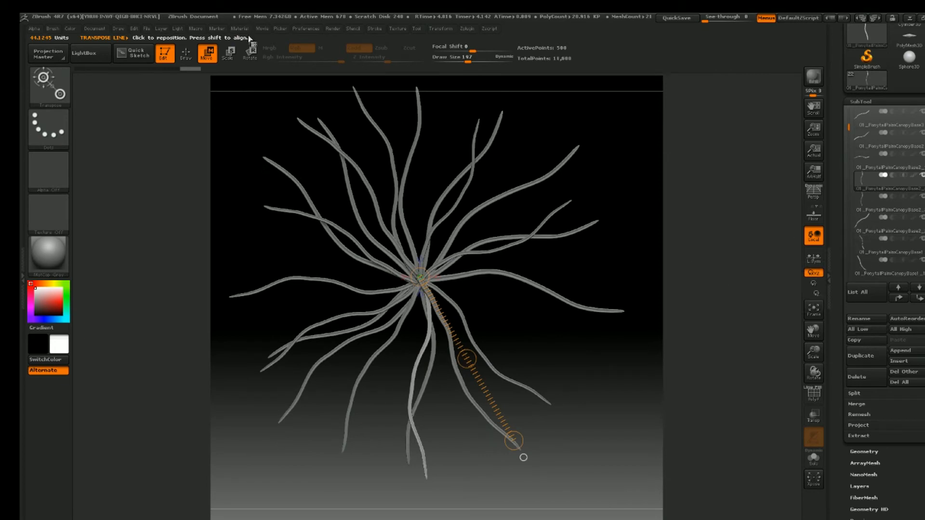
pyautogui.click(251, 53)
pyautogui.moveTo(523, 458); pyautogui.dragTo(608, 238)
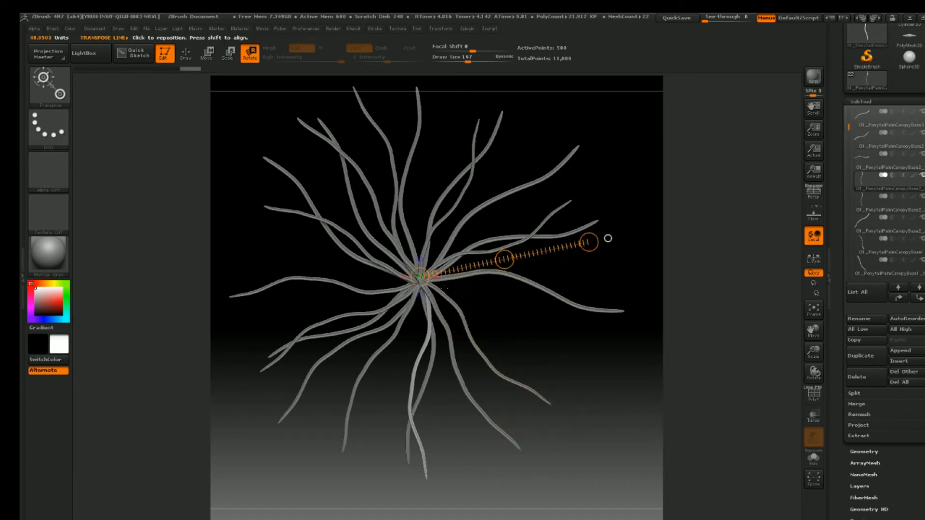
pyautogui.moveTo(420, 277)
pyautogui.mouseDown()
pyautogui.moveTo(504, 407)
pyautogui.moveTo(570, 438)
pyautogui.moveTo(640, 339)
pyautogui.moveTo(665, 198)
pyautogui.moveTo(578, 123)
pyautogui.mouseUp()
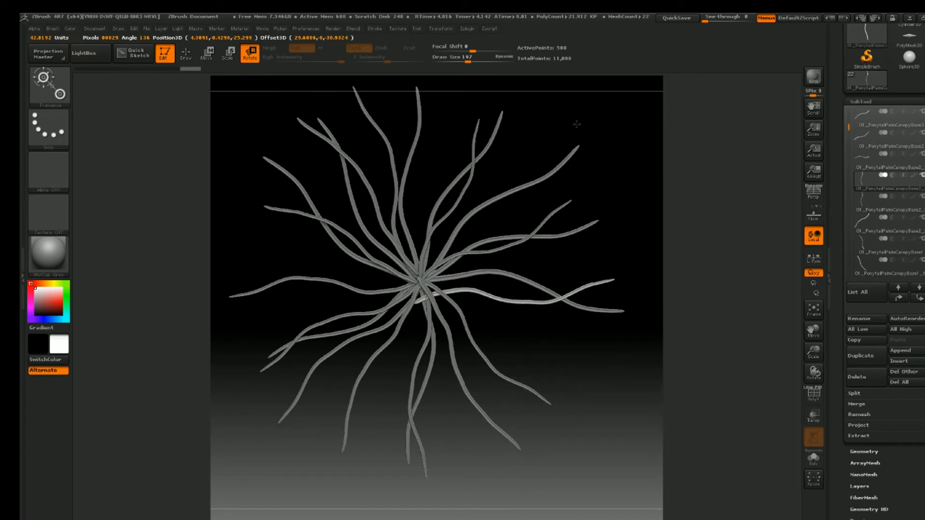
# Step: Adjust the right-pointing copy's angle slightly and move its base closer to the cluster center
pyautogui.press('w')
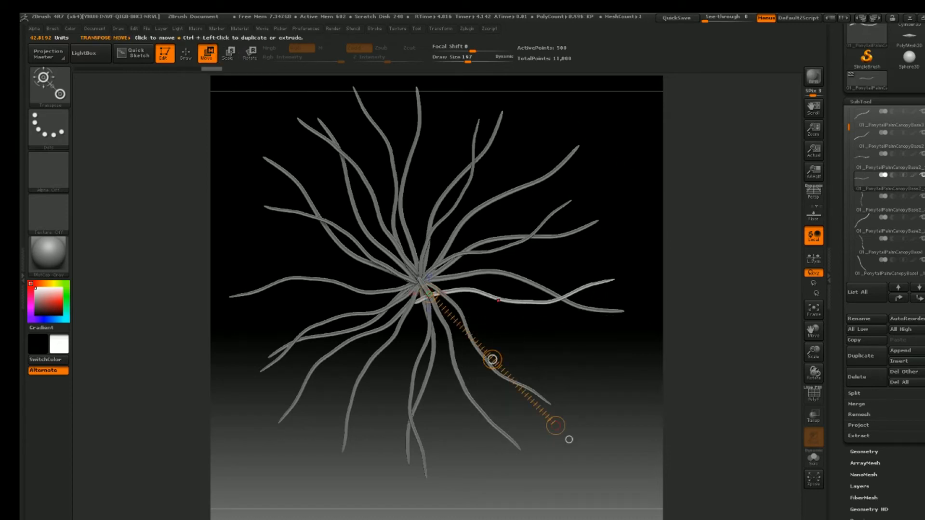
pyautogui.moveTo(491, 359)
pyautogui.mouseDown()
pyautogui.moveTo(496, 334)
pyautogui.moveTo(496, 370)
pyautogui.mouseUp()
pyautogui.click(250, 52)
pyautogui.moveTo(426, 279); pyautogui.dragTo(585, 378)
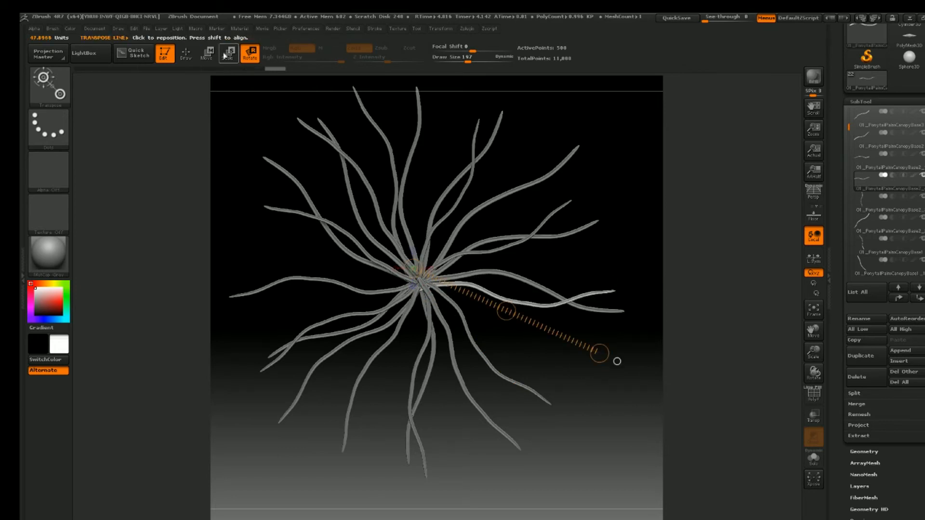
pyautogui.click(208, 52)
pyautogui.moveTo(507, 311); pyautogui.dragTo(512, 307)
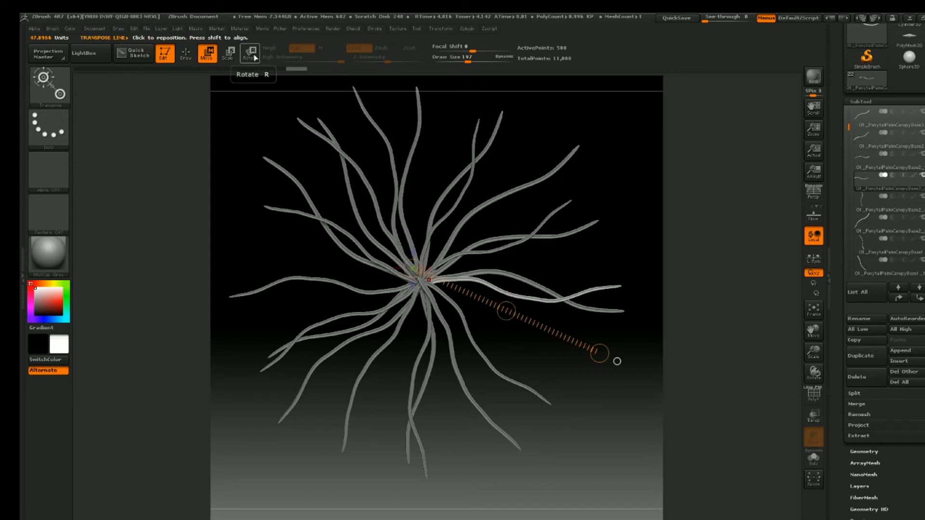
# Step: Scale the right-pointing copy slightly smaller and shift it up so its base joins the cluster center
pyautogui.moveTo(600, 353); pyautogui.dragTo(590, 330)
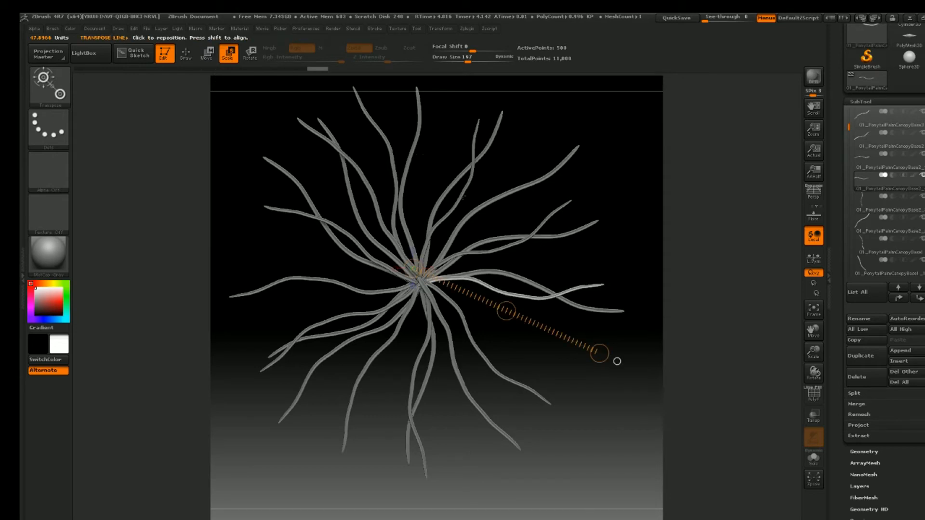
pyautogui.click(209, 54)
pyautogui.moveTo(506, 311); pyautogui.dragTo(511, 303)
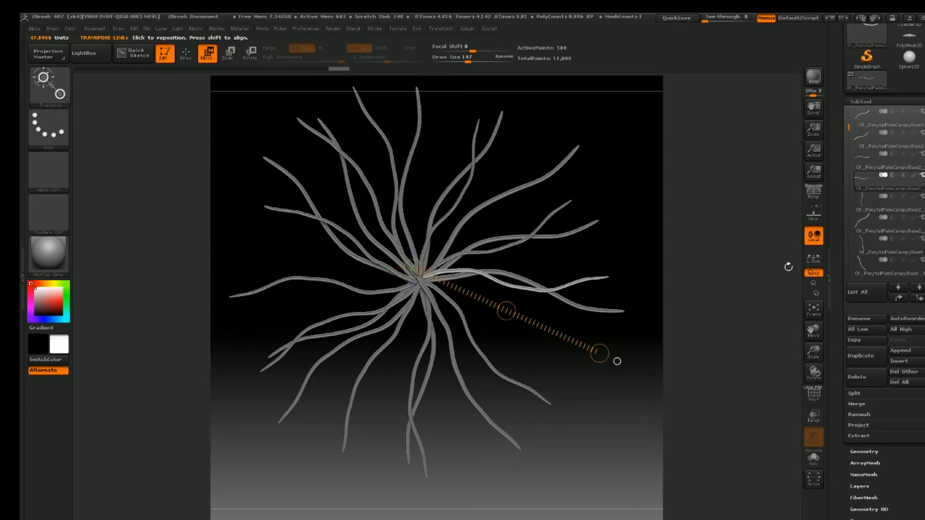
# Step: Go through the strand subtools to find the left-pointing strand (01_PonytailPalmCanopyBase2_1) and duplicate it
pyautogui.moveTo(849, 128); pyautogui.dragTo(851, 107)
pyautogui.click(869, 141)
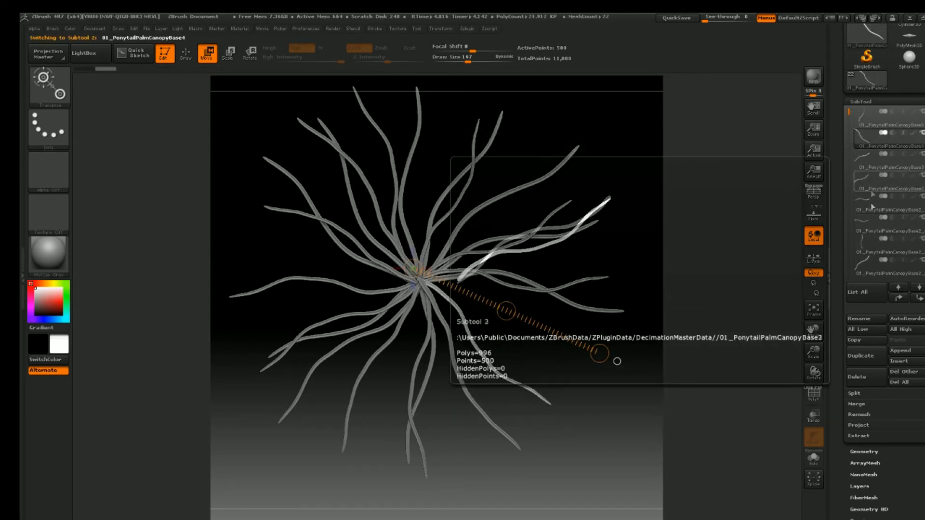
pyautogui.click(865, 168)
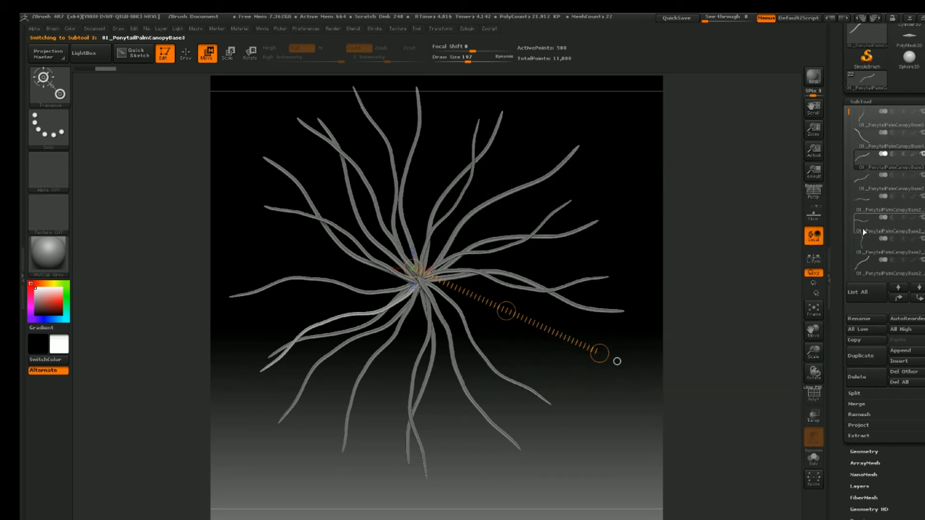
pyautogui.click(862, 187)
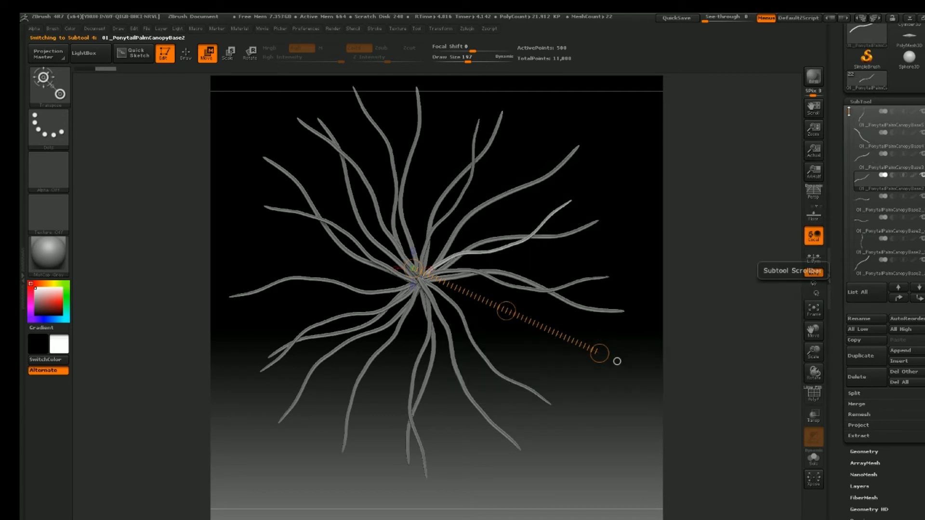
pyautogui.click(866, 124)
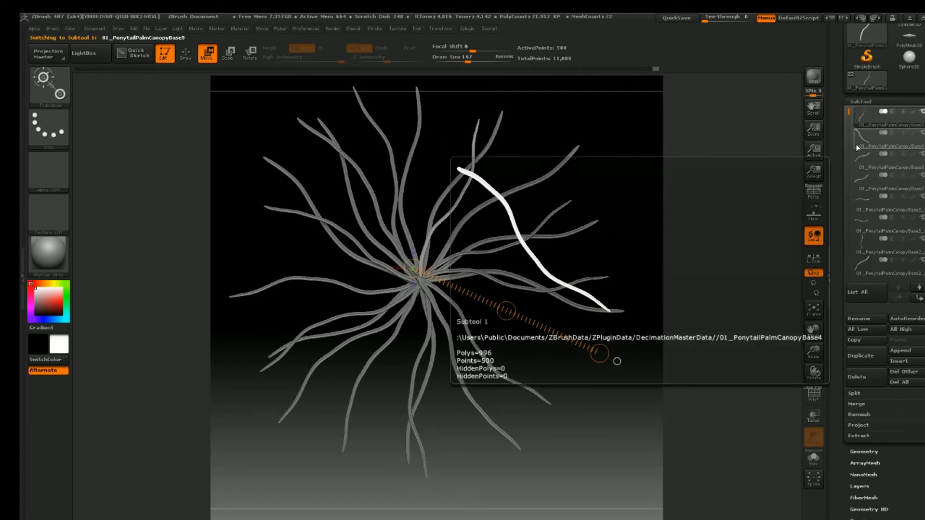
pyautogui.click(858, 146)
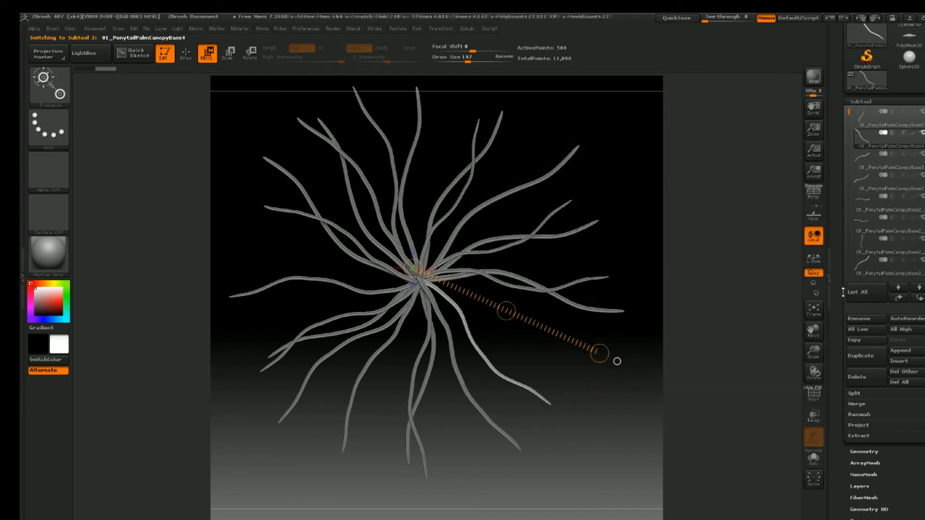
pyautogui.click(862, 166)
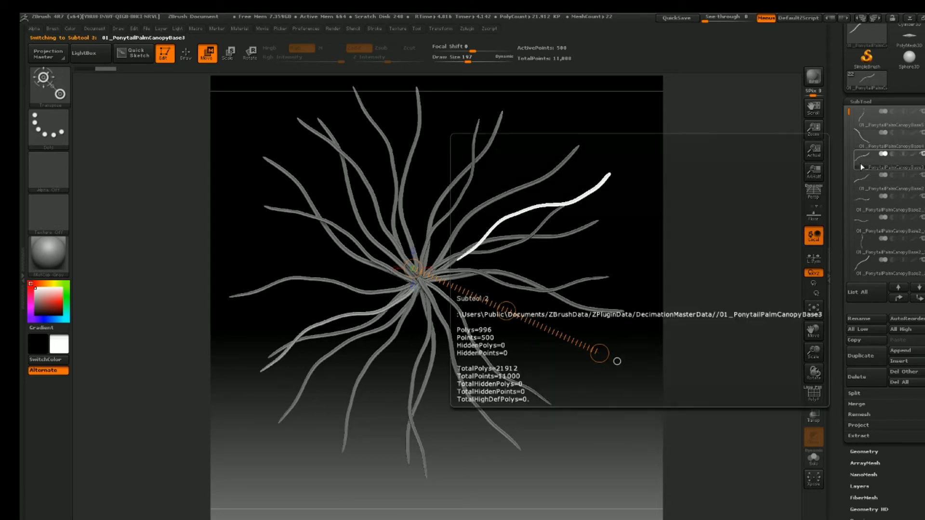
pyautogui.click(865, 183)
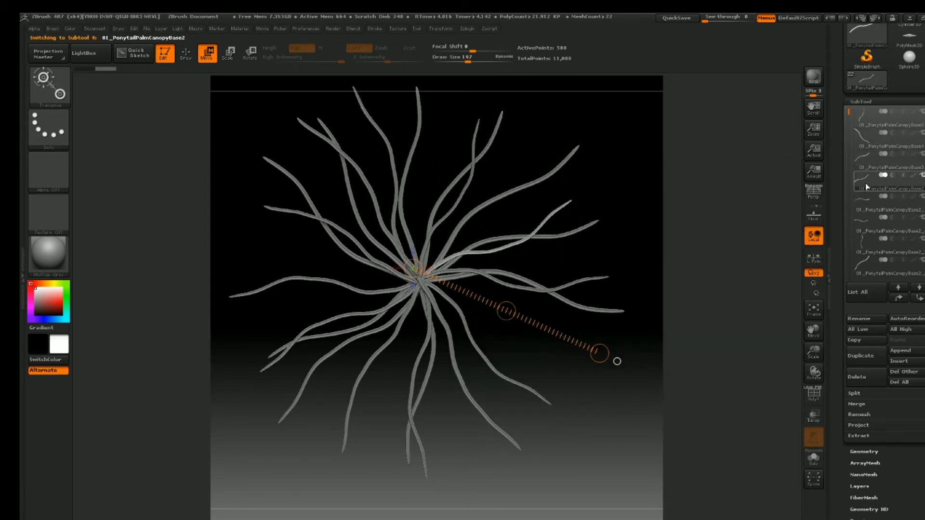
pyautogui.click(862, 223)
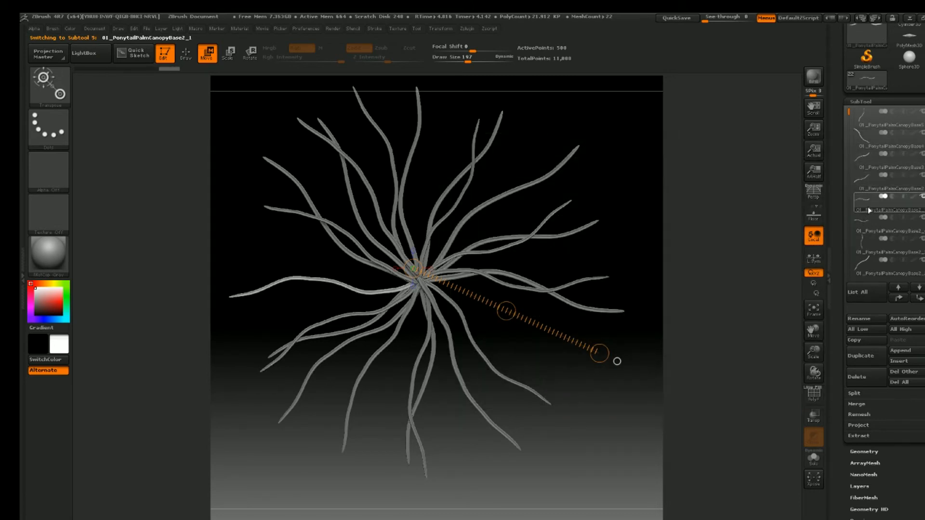
pyautogui.click(867, 355)
pyautogui.moveTo(599, 353); pyautogui.dragTo(550, 93)
pyautogui.moveTo(483, 71); pyautogui.dragTo(512, 154)
pyautogui.hotkey('ctrl', 'z')
# Step: Rotate the left-pointing copy so it points right and tilts slightly upward, with its base moved into the cluster center
pyautogui.click(246, 54)
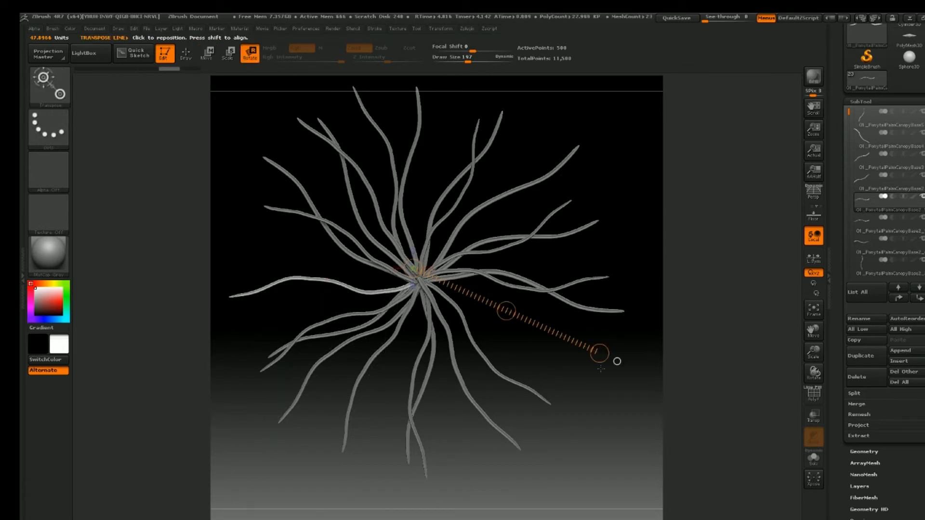
pyautogui.moveTo(599, 353); pyautogui.dragTo(221, 149)
pyautogui.click(210, 56)
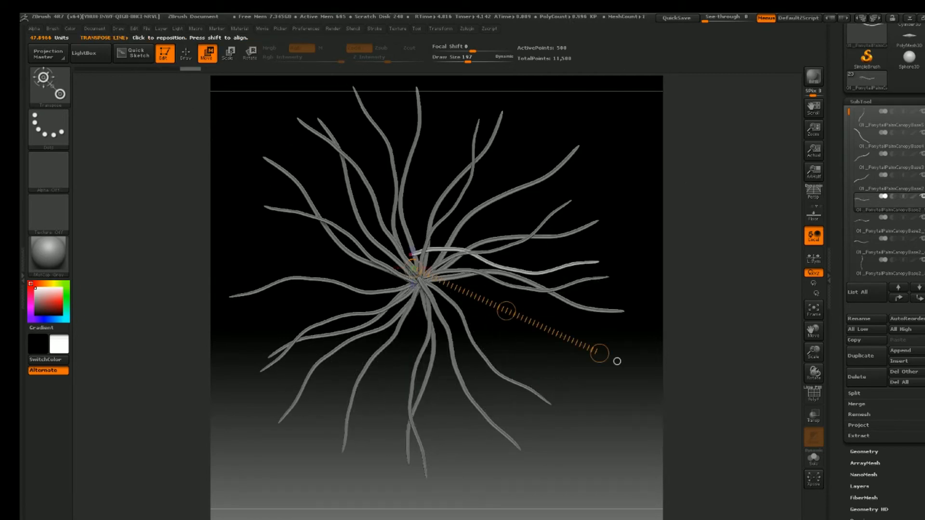
pyautogui.moveTo(506, 311); pyautogui.dragTo(537, 324)
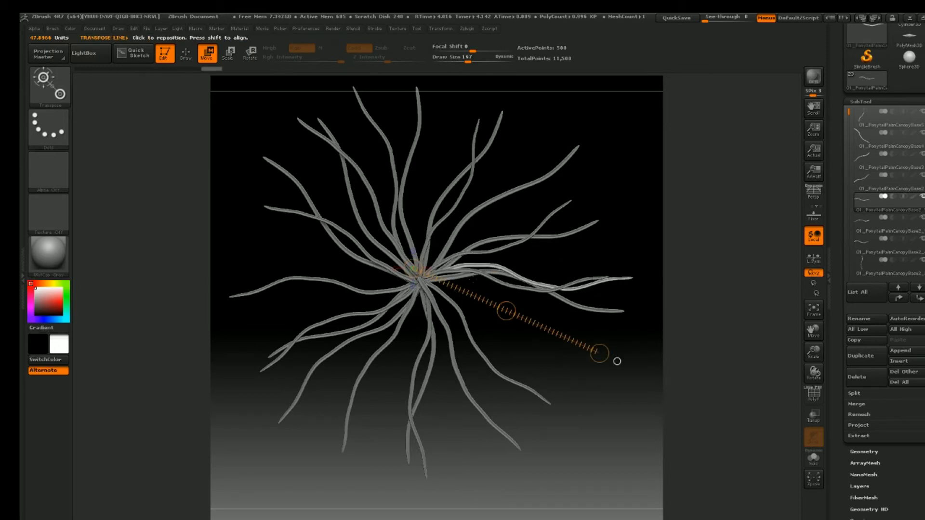
pyautogui.click(250, 53)
pyautogui.moveTo(444, 271); pyautogui.dragTo(631, 239)
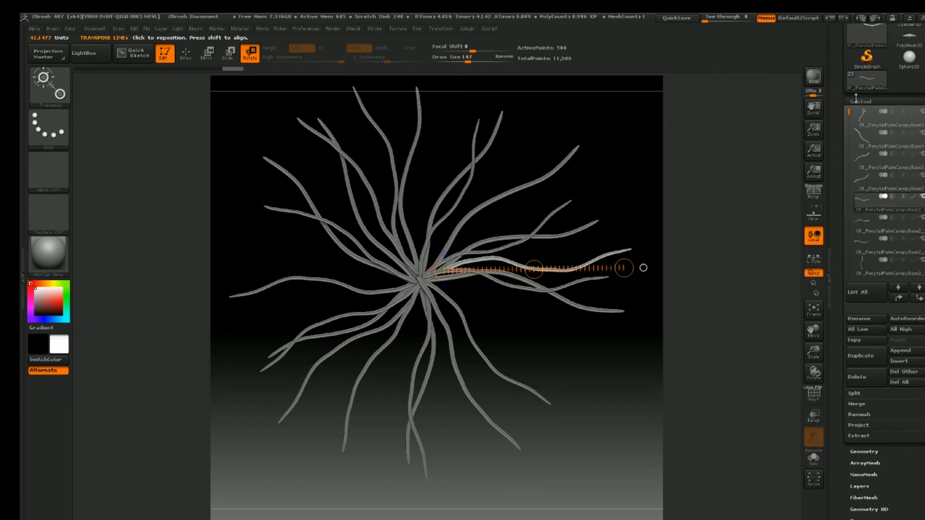
# Step: Duplicate the downward-pointing strand (01_PonytailPalmCanopyBase2_3) and shift the copy slightly to the right of the original
pyautogui.click(869, 140)
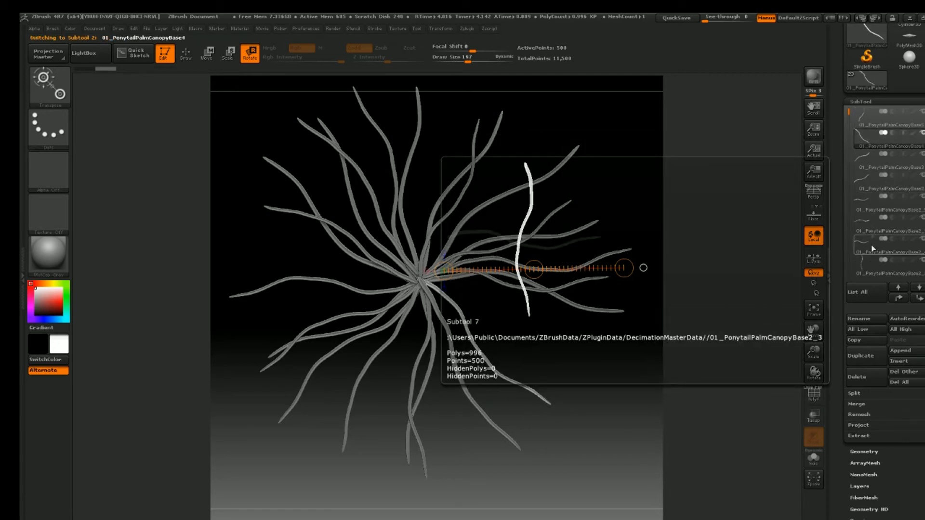
pyautogui.click(860, 166)
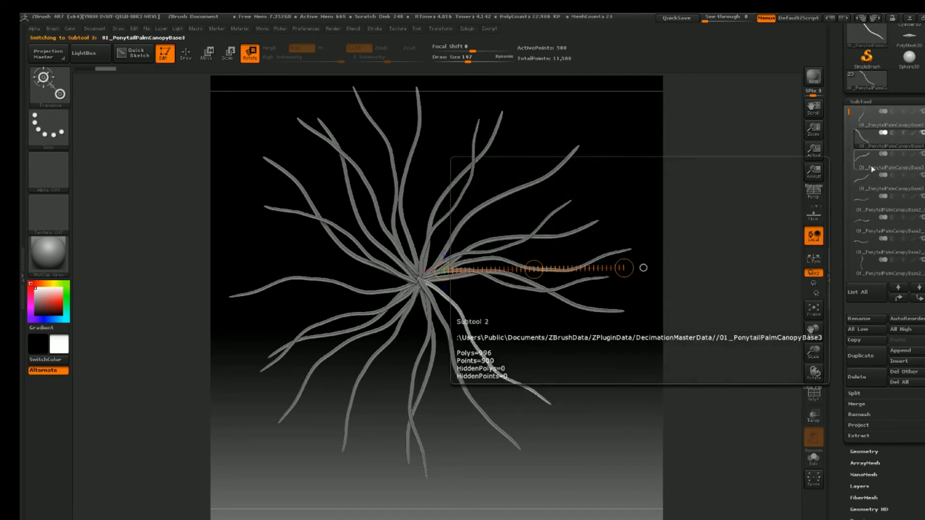
pyautogui.click(867, 188)
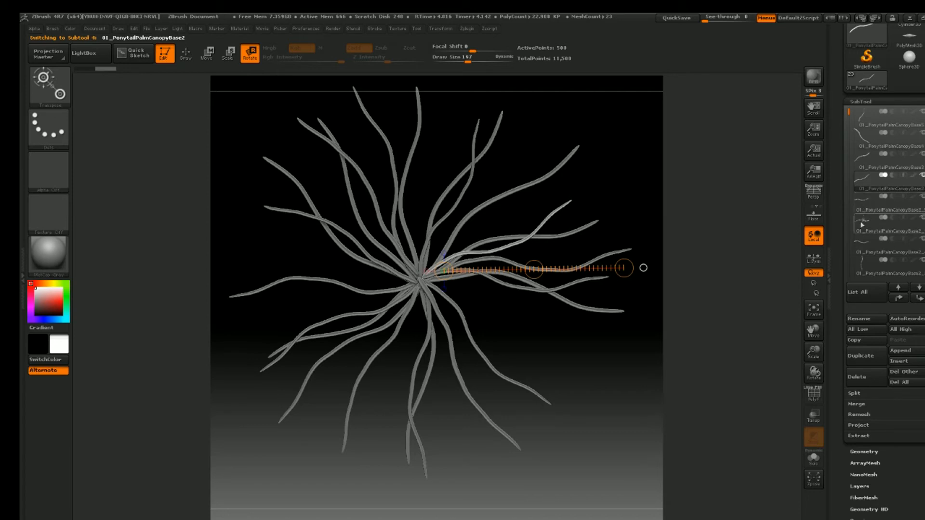
pyautogui.click(866, 203)
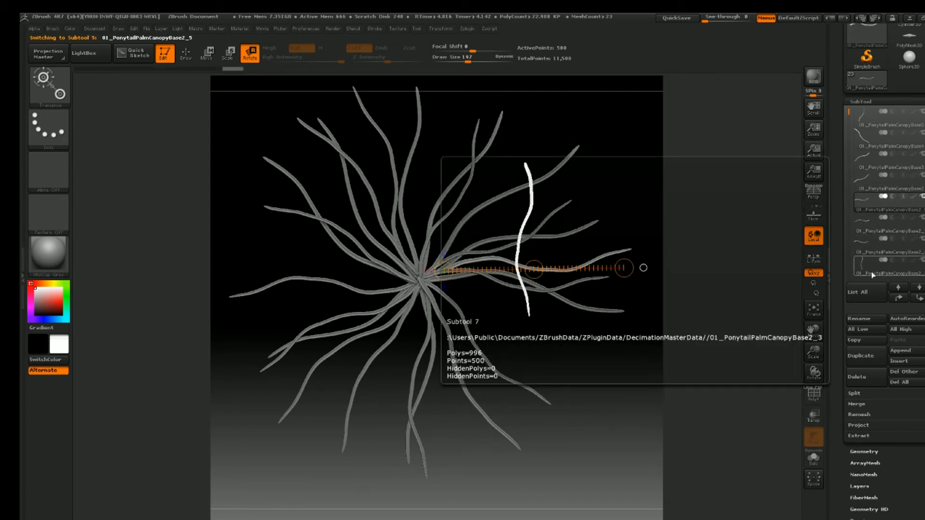
pyautogui.click(871, 272)
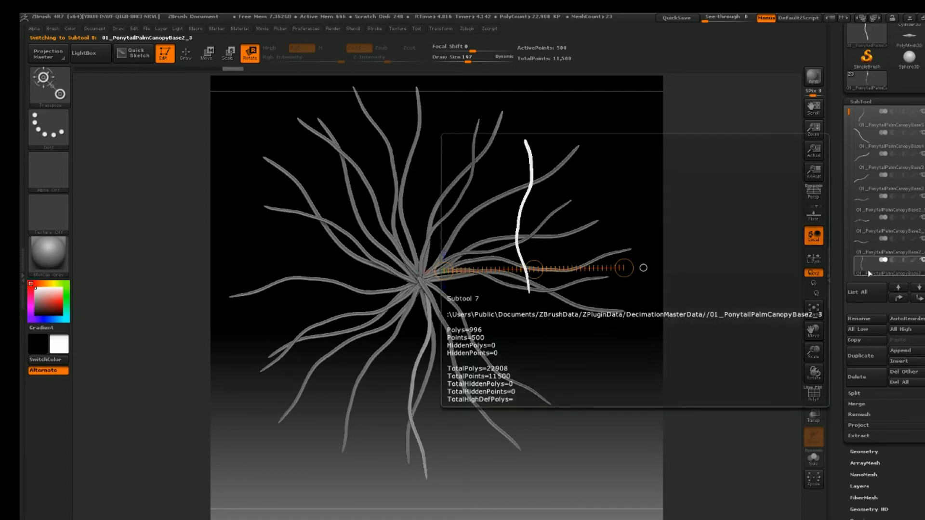
pyautogui.click(866, 351)
pyautogui.press('w')
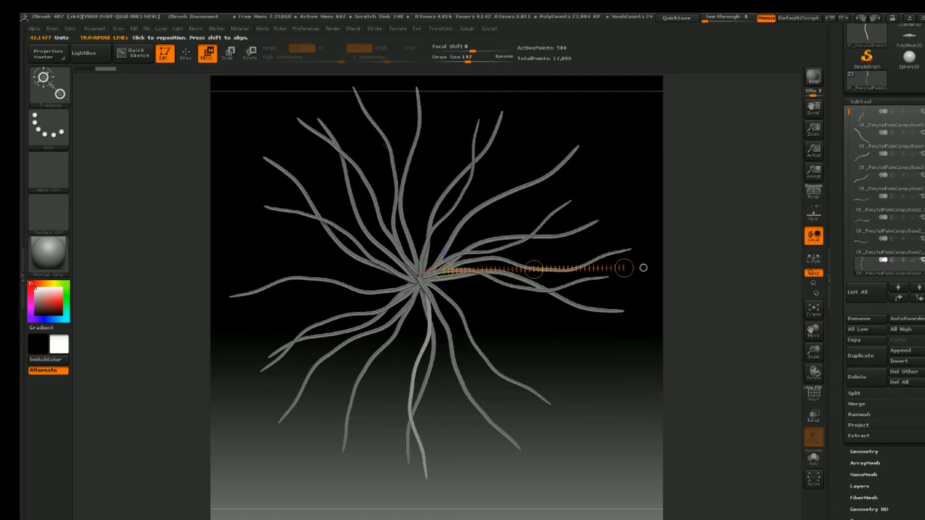
pyautogui.moveTo(534, 269); pyautogui.dragTo(561, 271)
# Step: Rotate the downward-pointing copy around its base toward the lower right and move its base closer to the cluster center
pyautogui.click(250, 53)
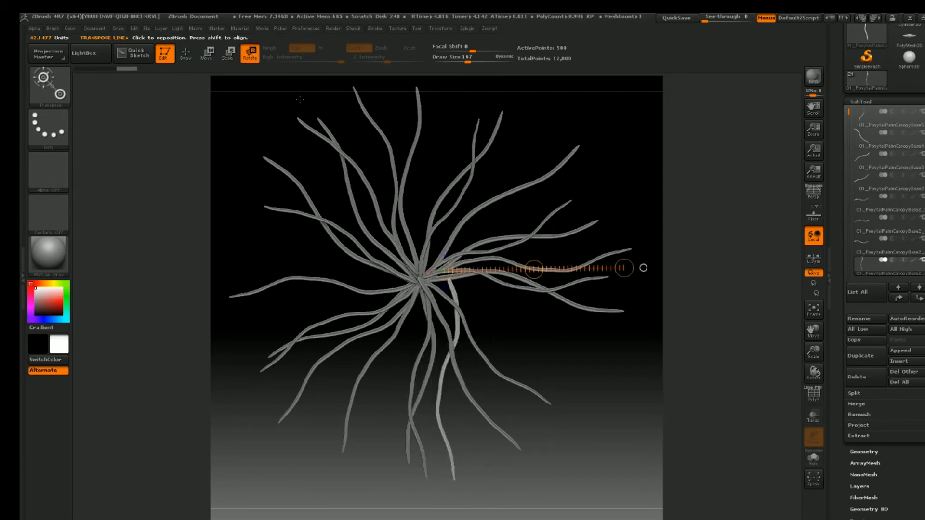
pyautogui.moveTo(451, 280)
pyautogui.mouseDown()
pyautogui.moveTo(450, 470)
pyautogui.moveTo(568, 418)
pyautogui.moveTo(605, 377)
pyautogui.mouseUp()
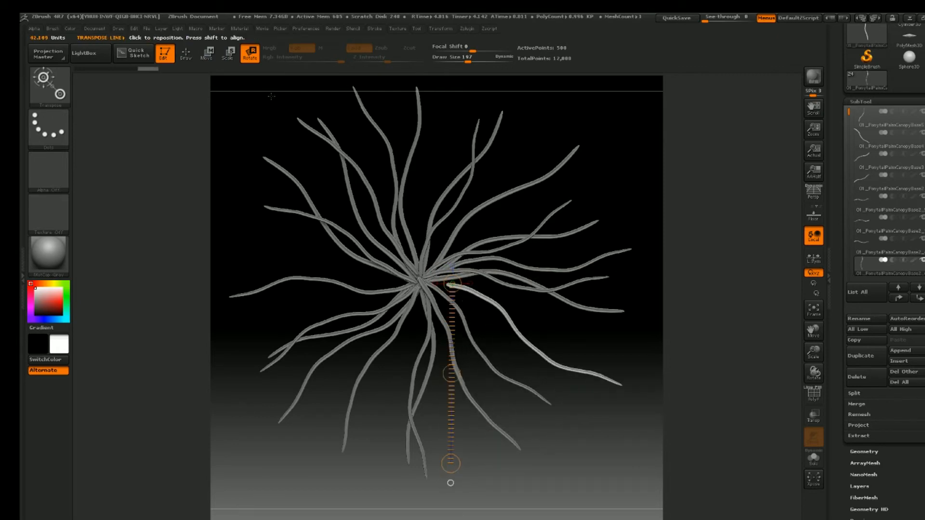
pyautogui.click(209, 53)
pyautogui.moveTo(452, 374); pyautogui.dragTo(431, 379)
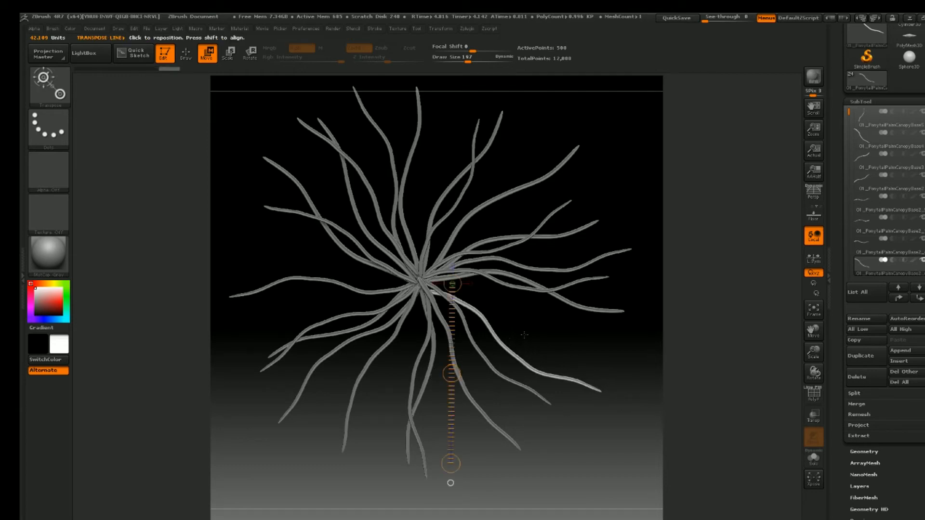
# Step: Fine-tune the lower-right copy's angle and shift it slightly right and up beside the neighboring strand
pyautogui.click(251, 54)
pyautogui.moveTo(450, 465)
pyautogui.mouseDown()
pyautogui.moveTo(441, 468)
pyautogui.moveTo(451, 483)
pyautogui.mouseUp()
pyautogui.click(216, 55)
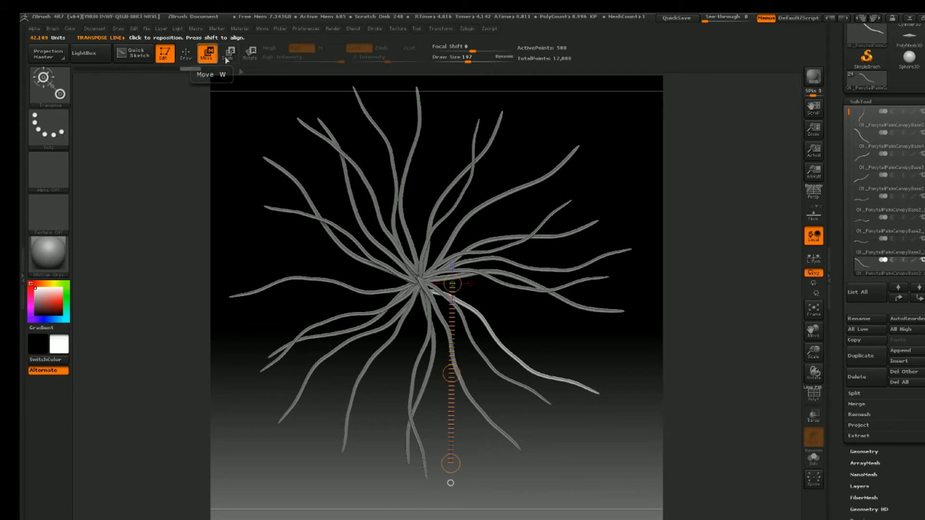
pyautogui.moveTo(451, 374); pyautogui.dragTo(463, 369)
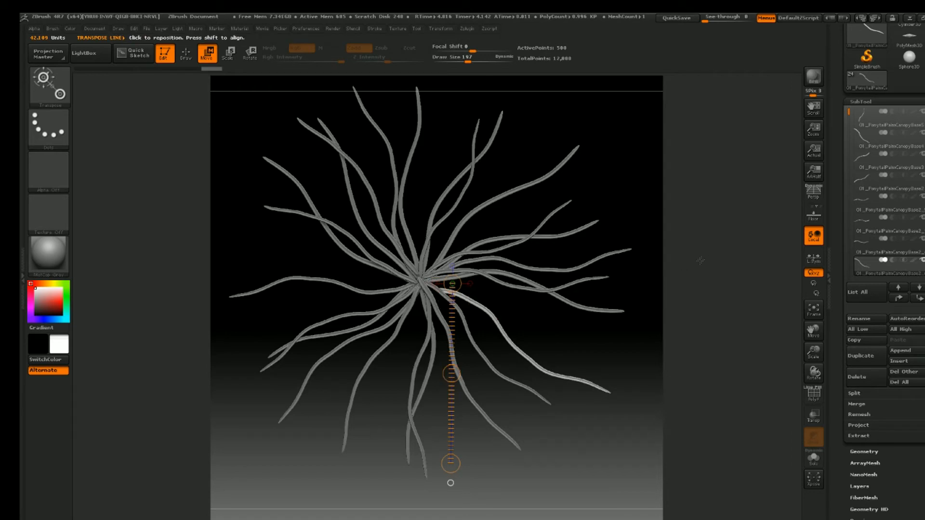
# Step: Duplicate the lower-right strand 01_PonytailPalmCanopyBase4 and place the copy beside the original with its base near the cluster center
pyautogui.click(865, 146)
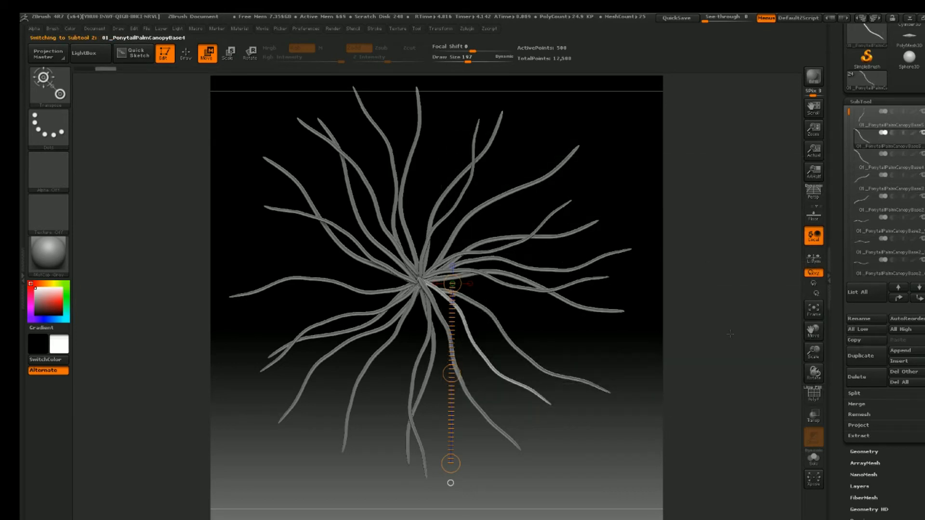
pyautogui.moveTo(453, 372); pyautogui.dragTo(418, 426)
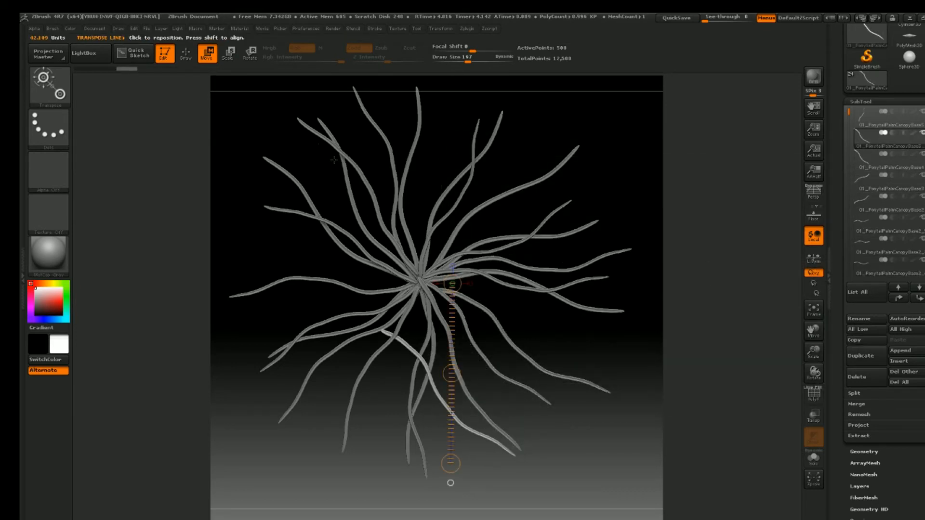
pyautogui.click(243, 60)
pyautogui.moveTo(382, 330)
pyautogui.mouseDown()
pyautogui.moveTo(536, 450)
pyautogui.moveTo(552, 479)
pyautogui.mouseUp()
pyautogui.click(207, 54)
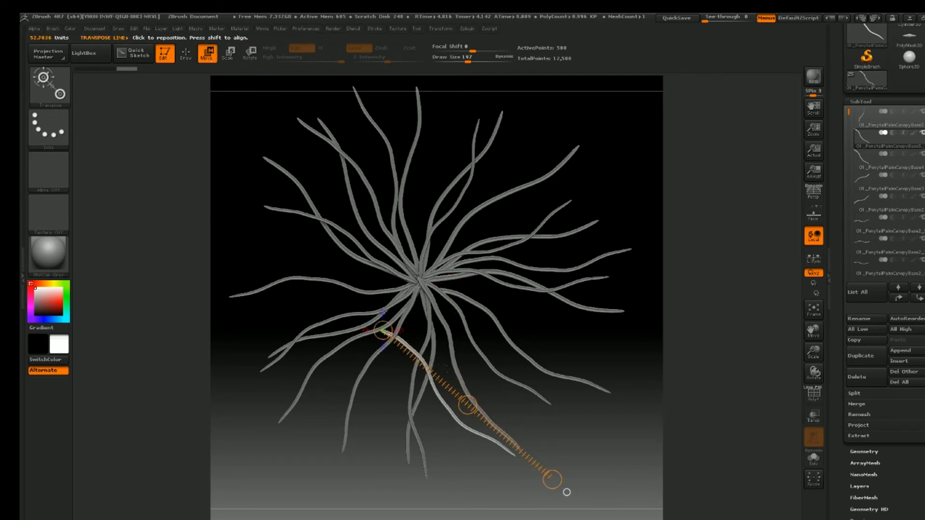
pyautogui.moveTo(467, 405); pyautogui.dragTo(516, 375)
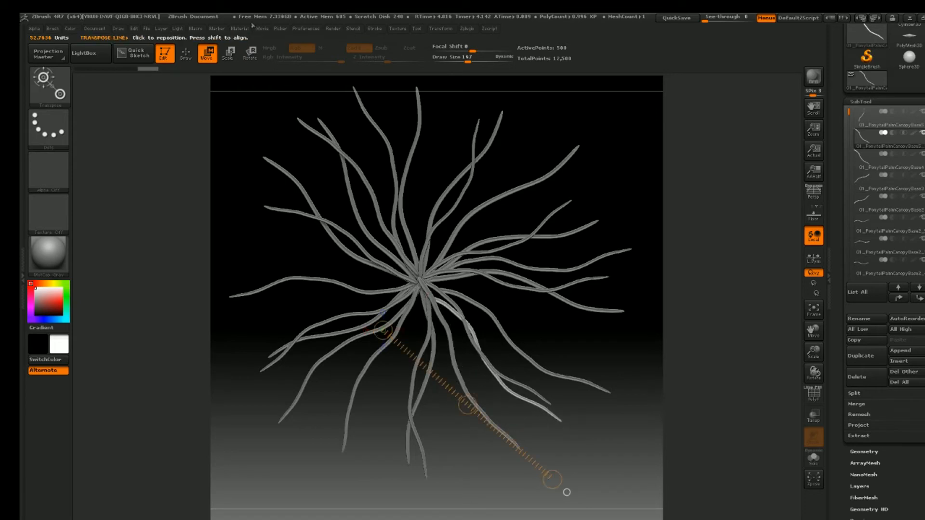
# Step: Rotate the new copy around its base to a steeper downward angle and nudge it into the gap between neighboring strands
pyautogui.click(257, 55)
pyautogui.moveTo(440, 304)
pyautogui.mouseDown()
pyautogui.moveTo(580, 444)
pyautogui.moveTo(569, 453)
pyautogui.mouseUp()
pyautogui.moveTo(441, 303); pyautogui.dragTo(581, 443)
pyautogui.click(208, 52)
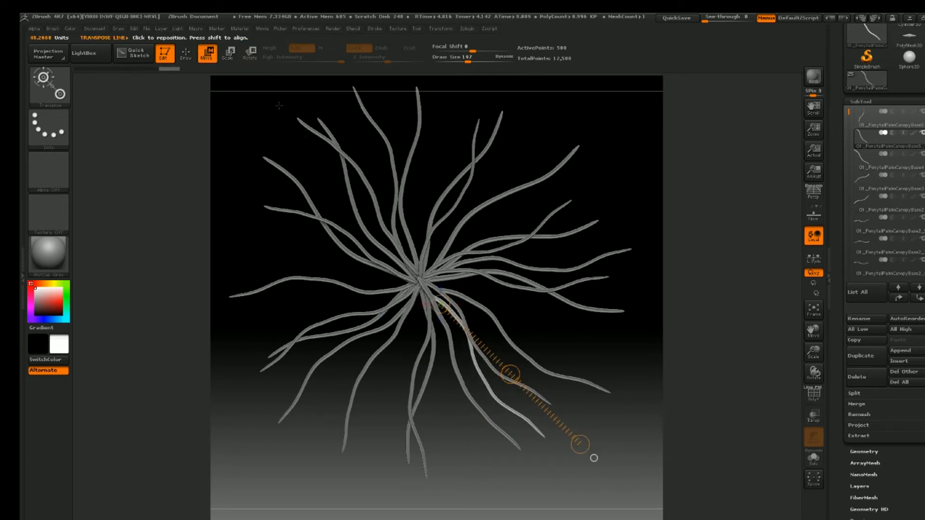
pyautogui.moveTo(510, 374); pyautogui.dragTo(511, 375)
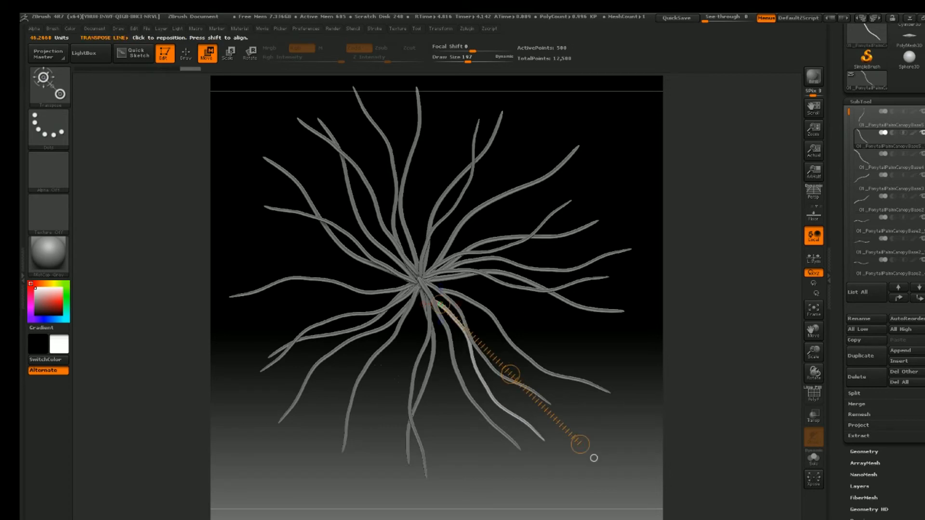
# Step: Duplicate the long upper-right strand and move the copy down so its base lies below the cluster center
pyautogui.moveTo(850, 110); pyautogui.dragTo(851, 237)
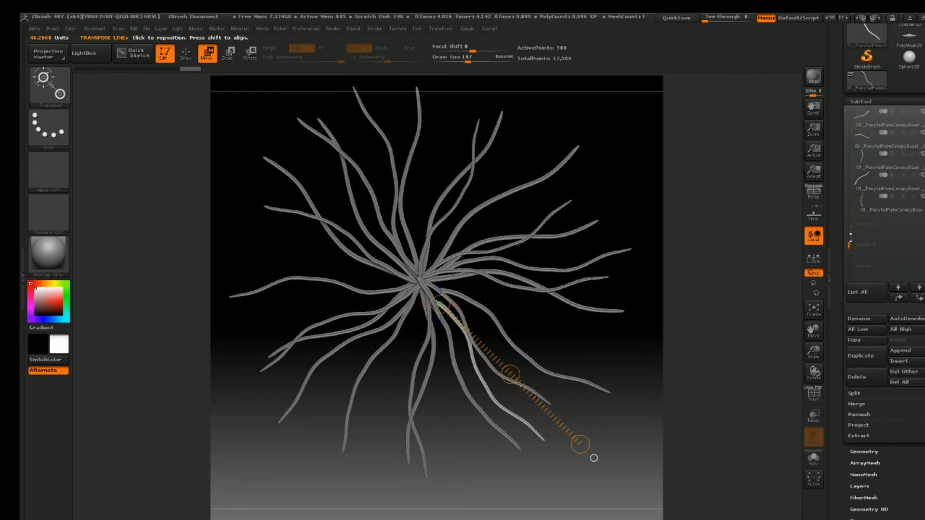
pyautogui.click(870, 179)
pyautogui.click(873, 357)
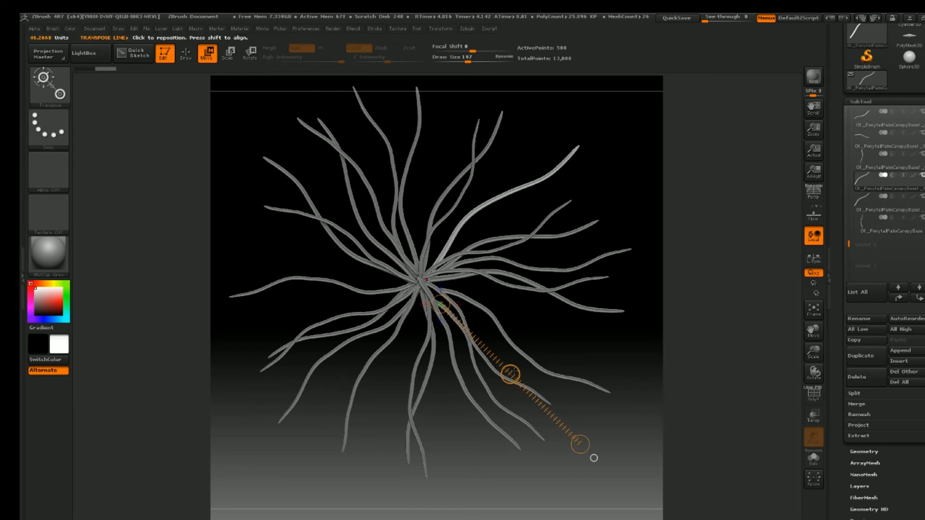
pyautogui.moveTo(511, 374); pyautogui.dragTo(525, 465)
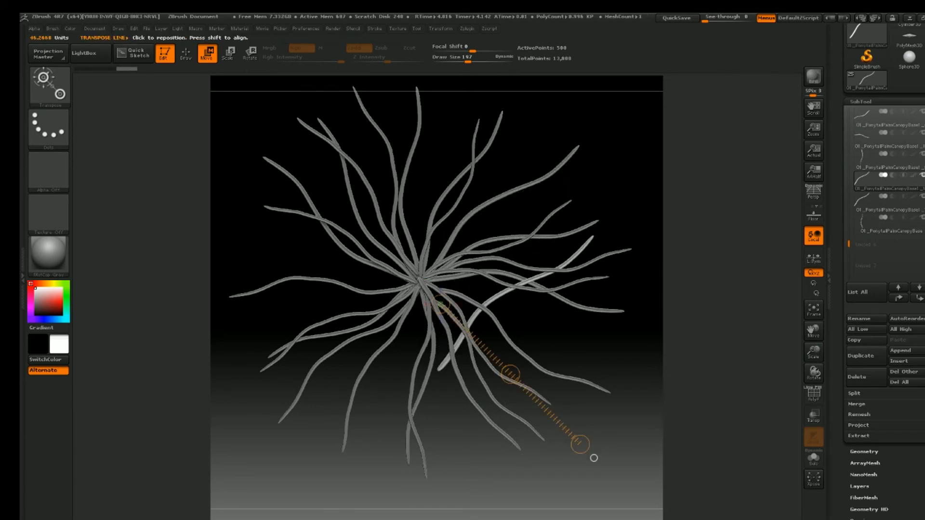
# Step: Rotate the long strand's copy around its base to point right and slightly down, and move its base to the cluster center
pyautogui.click(250, 52)
pyautogui.moveTo(440, 370)
pyautogui.mouseDown()
pyautogui.moveTo(596, 217)
pyautogui.moveTo(611, 396)
pyautogui.mouseUp()
pyautogui.click(208, 53)
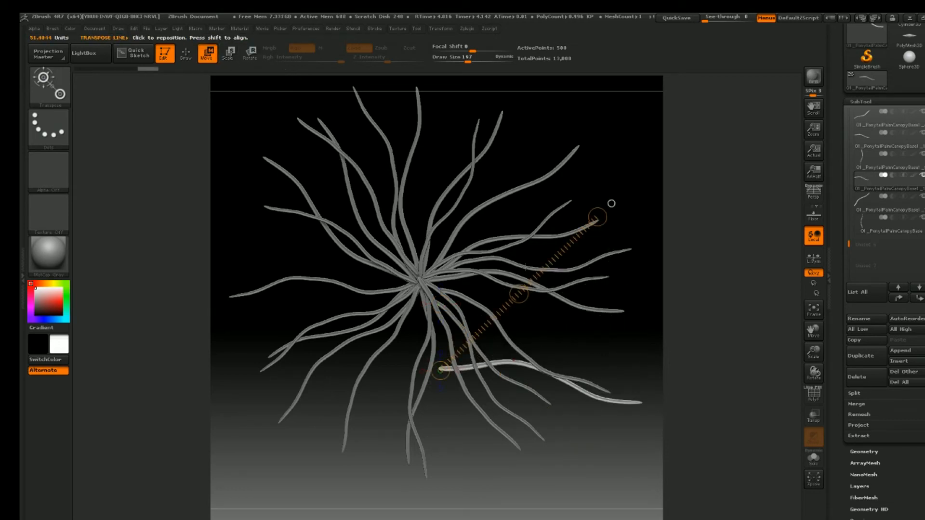
pyautogui.moveTo(519, 294); pyautogui.dragTo(501, 209)
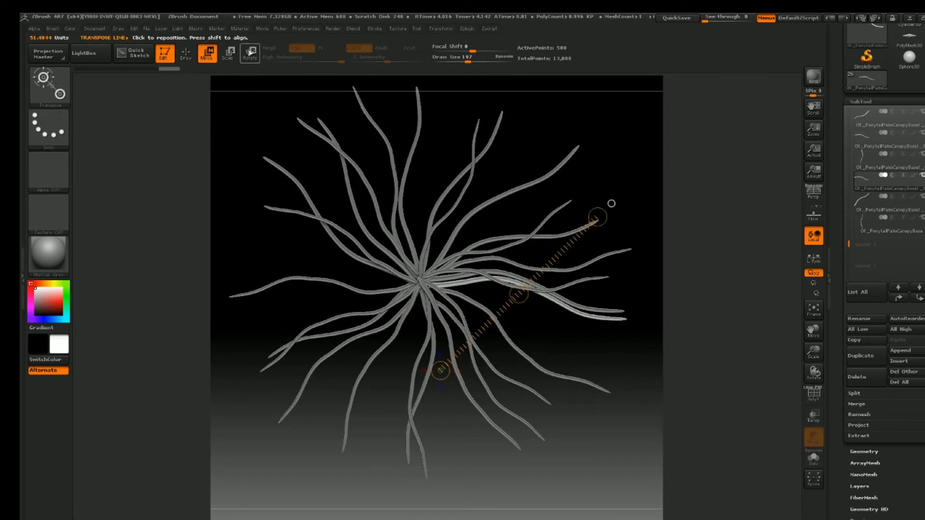
# Step: Rotate the long strand's copy around its base to a steeper downward angle and nudge its base toward the cluster center
pyautogui.click(250, 52)
pyautogui.moveTo(422, 280)
pyautogui.mouseDown()
pyautogui.moveTo(493, 308)
pyautogui.moveTo(629, 328)
pyautogui.moveTo(600, 406)
pyautogui.mouseUp()
pyautogui.click(206, 53)
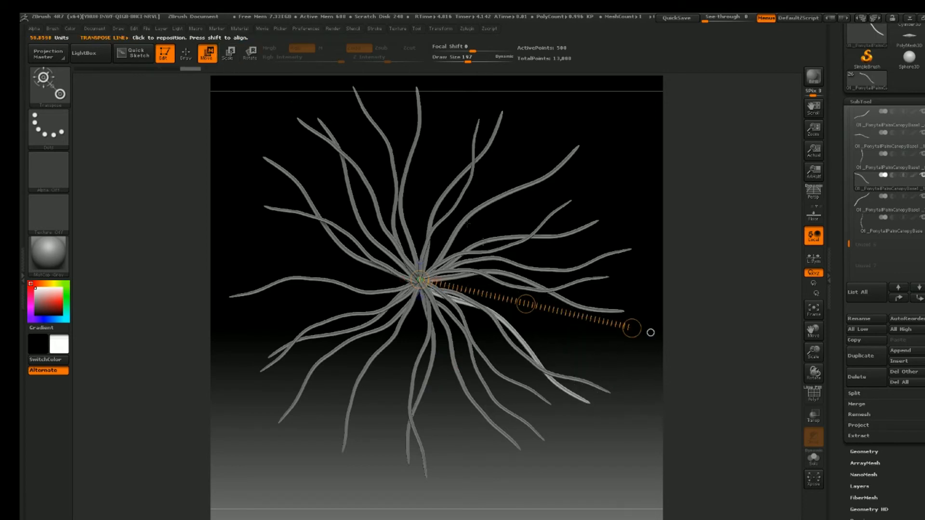
pyautogui.moveTo(526, 303); pyautogui.dragTo(534, 301)
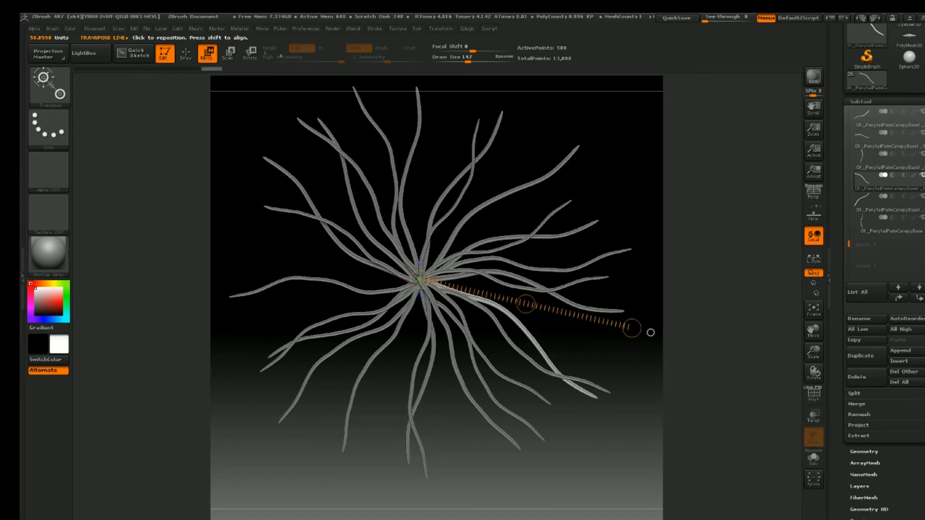
# Step: Try to rotate the copy slightly upward around its base at the cluster center
pyautogui.click(250, 53)
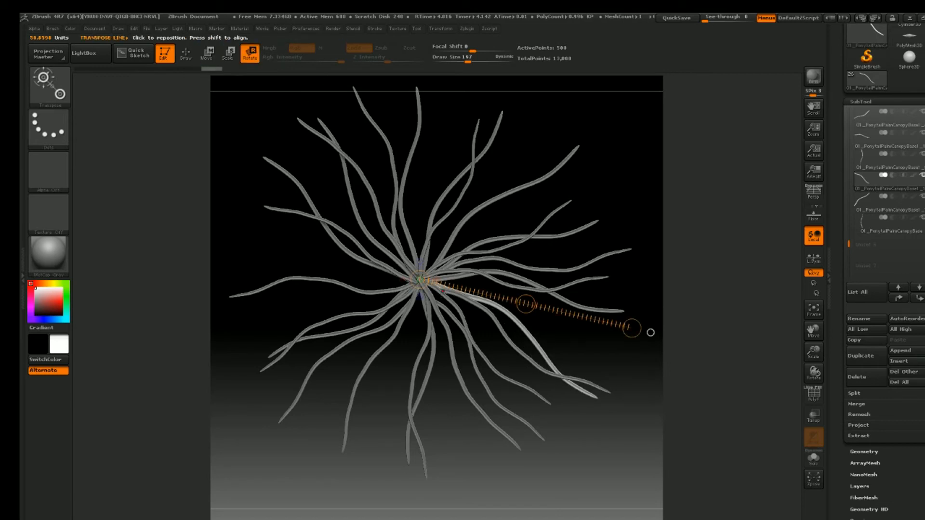
pyautogui.moveTo(533, 340); pyautogui.dragTo(621, 406)
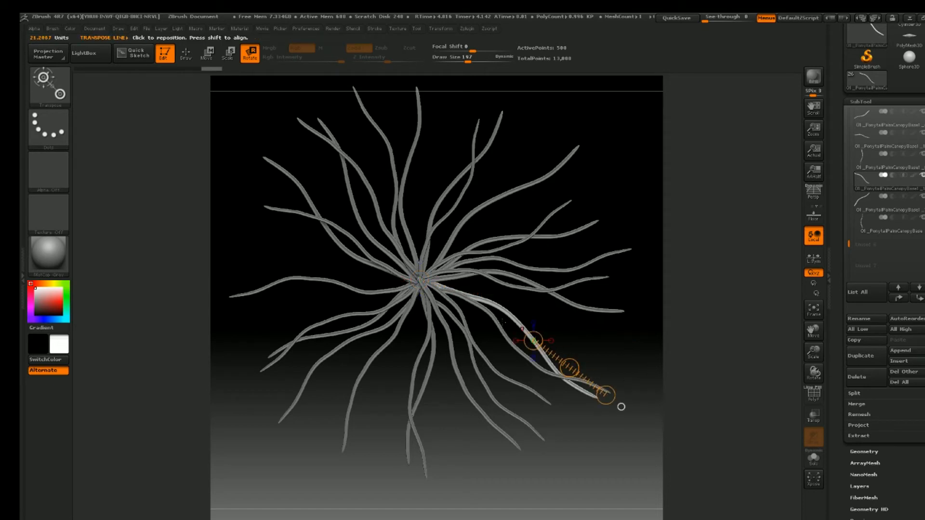
pyautogui.moveTo(420, 281)
pyautogui.mouseDown()
pyautogui.moveTo(613, 416)
pyautogui.moveTo(611, 430)
pyautogui.moveTo(606, 396)
pyautogui.mouseUp()
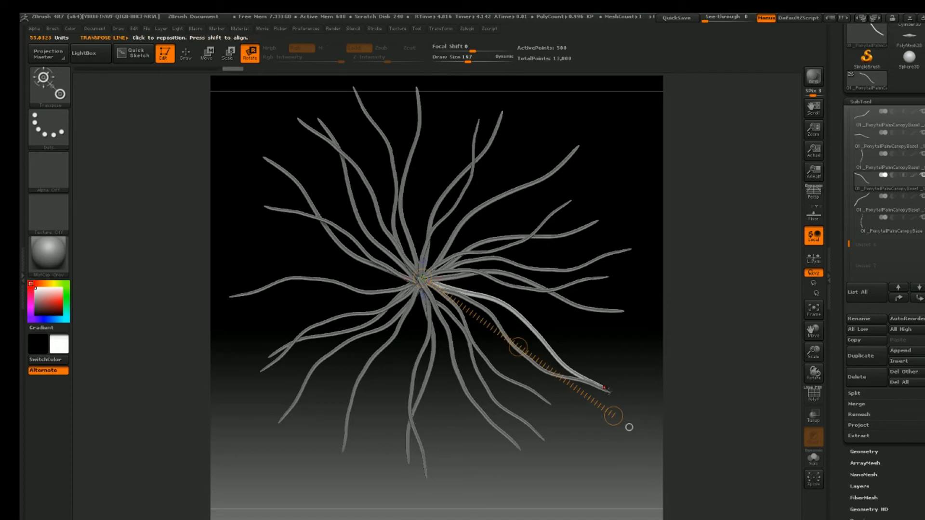
pyautogui.hotkey('ctrl', 'z')
# Step: Scale up the copy slightly from the cluster center and nudge it until its base meets the other strands
pyautogui.click(230, 54)
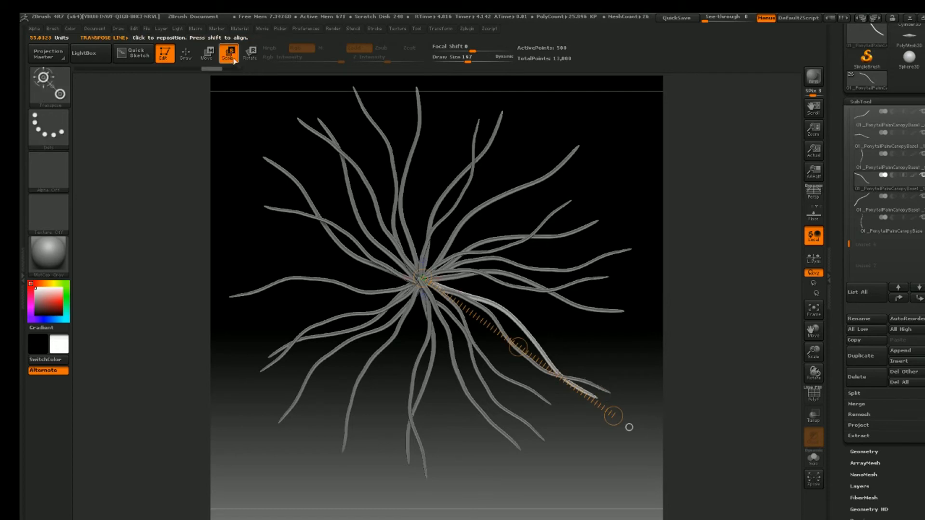
pyautogui.moveTo(629, 427); pyautogui.dragTo(648, 456)
pyautogui.hotkey('ctrl', 'z')
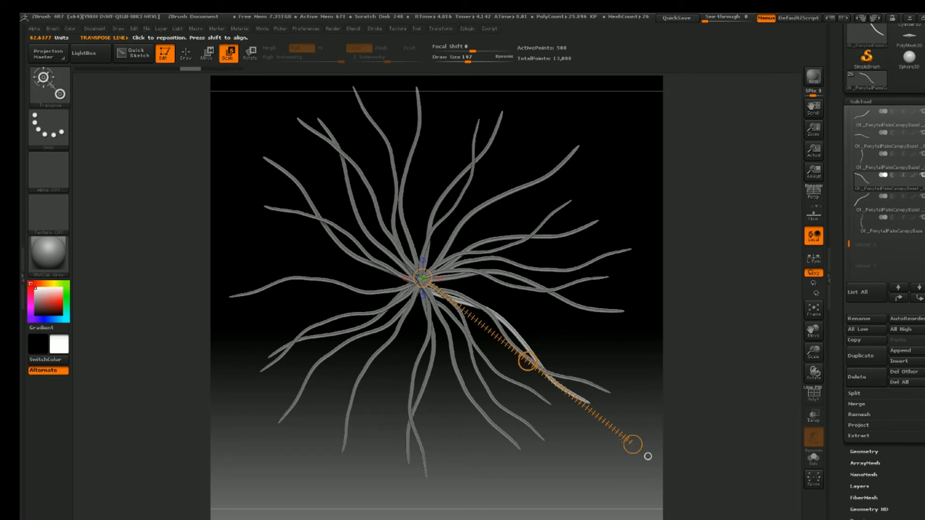
pyautogui.hotkey('ctrl', 'shift', 'z')
pyautogui.hotkey('ctrl', 'shift', 'z')
pyautogui.click(208, 53)
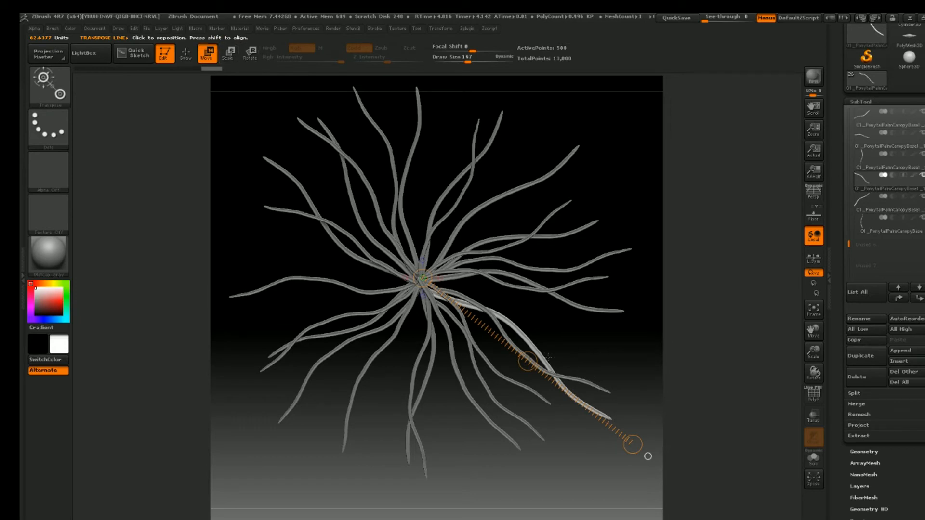
pyautogui.moveTo(528, 361)
pyautogui.mouseDown()
pyautogui.moveTo(530, 347)
pyautogui.moveTo(539, 353)
pyautogui.mouseUp()
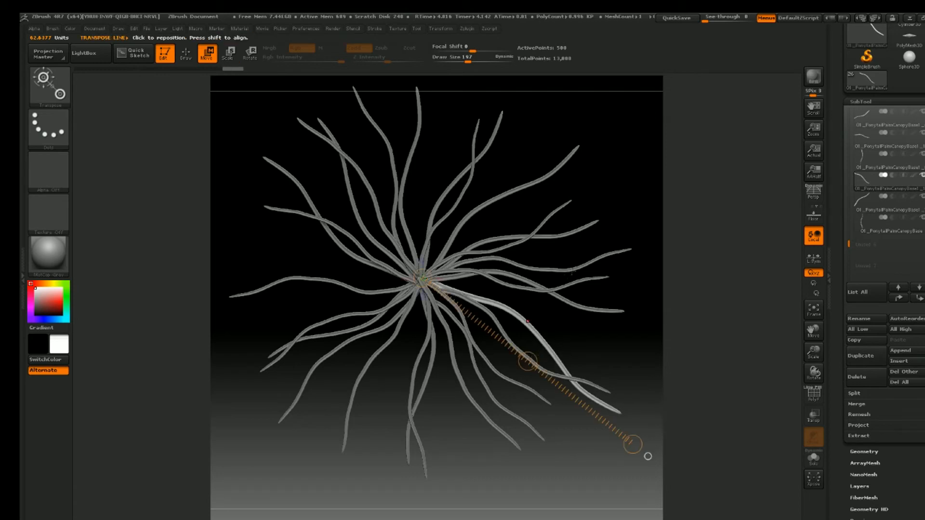
# Step: Duplicate the upper-right strand 01_PonytailPalmCanopyBase1_3 and rotate the copy around the cluster center to point to the upper left
pyautogui.moveTo(852, 236); pyautogui.dragTo(853, 210)
pyautogui.click(869, 208)
pyautogui.click(896, 179)
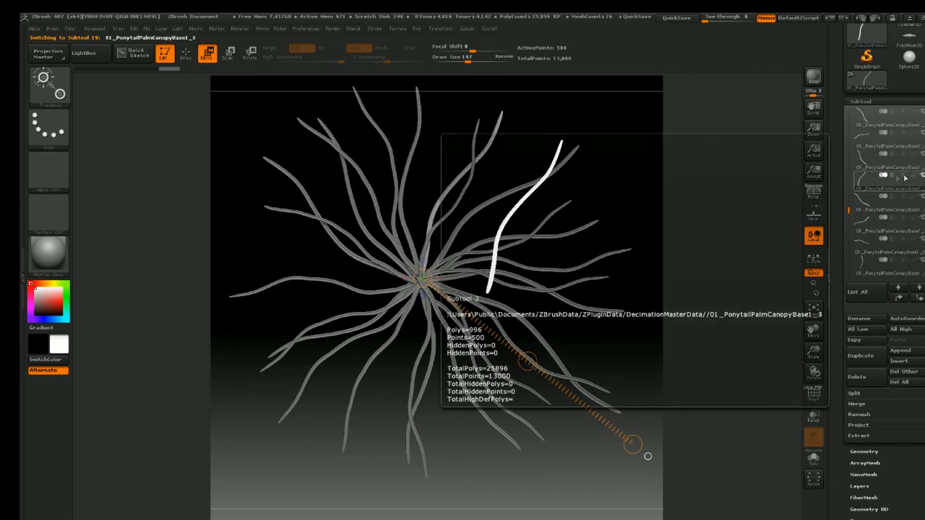
pyautogui.click(872, 364)
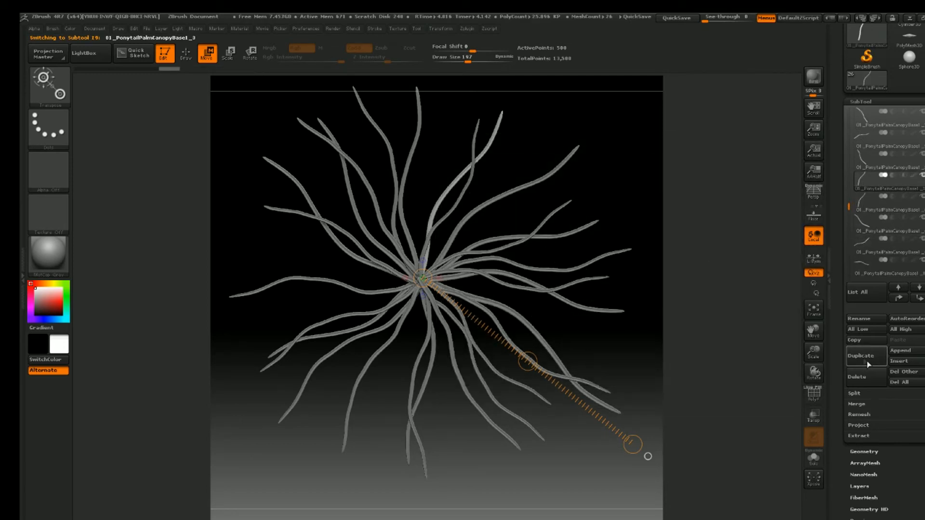
pyautogui.click(250, 53)
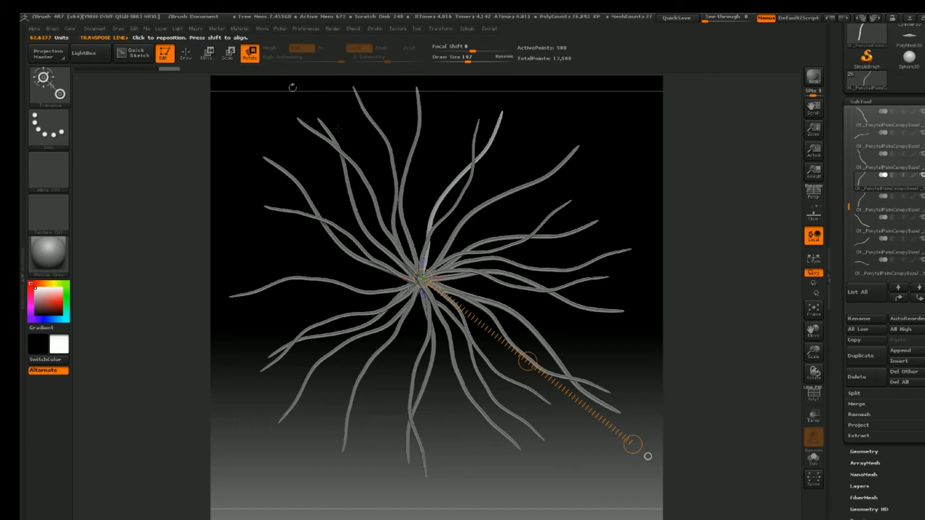
pyautogui.moveTo(426, 246); pyautogui.dragTo(589, 140)
pyautogui.moveTo(420, 280); pyautogui.dragTo(530, 104)
pyautogui.hotkey('ctrl', 's')
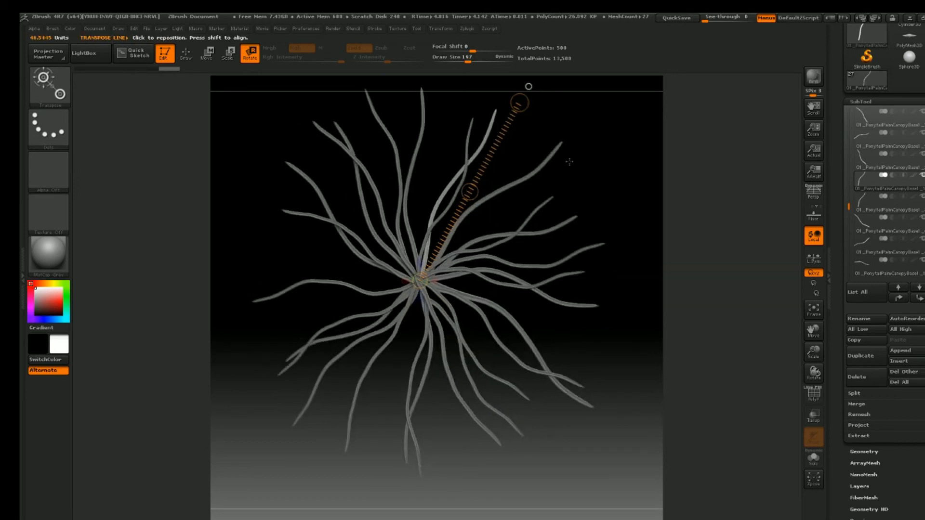
pyautogui.moveTo(530, 104); pyautogui.dragTo(287, 214)
# Step: Scale up the upper-left copy slightly, keeping its base at the cluster center
pyautogui.press('e')
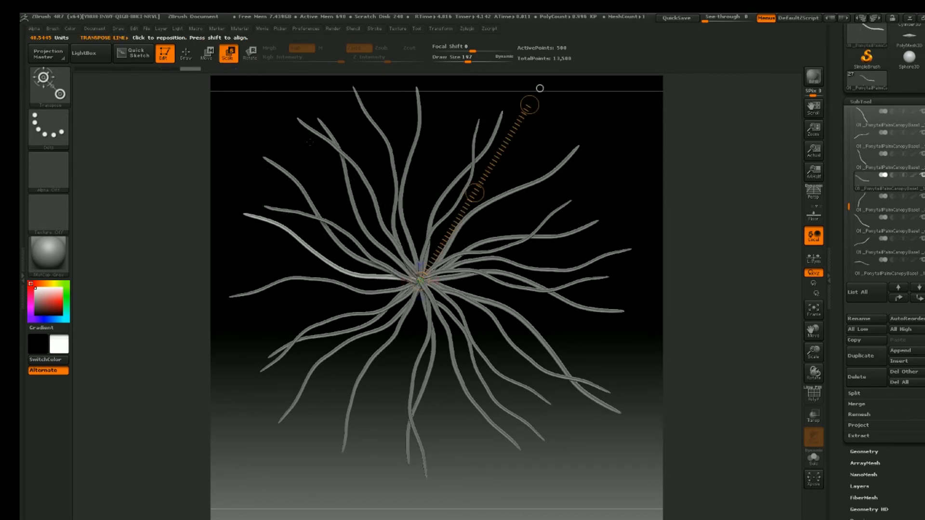
pyautogui.moveTo(430, 291); pyautogui.dragTo(511, 343)
pyautogui.moveTo(418, 279); pyautogui.dragTo(209, 195)
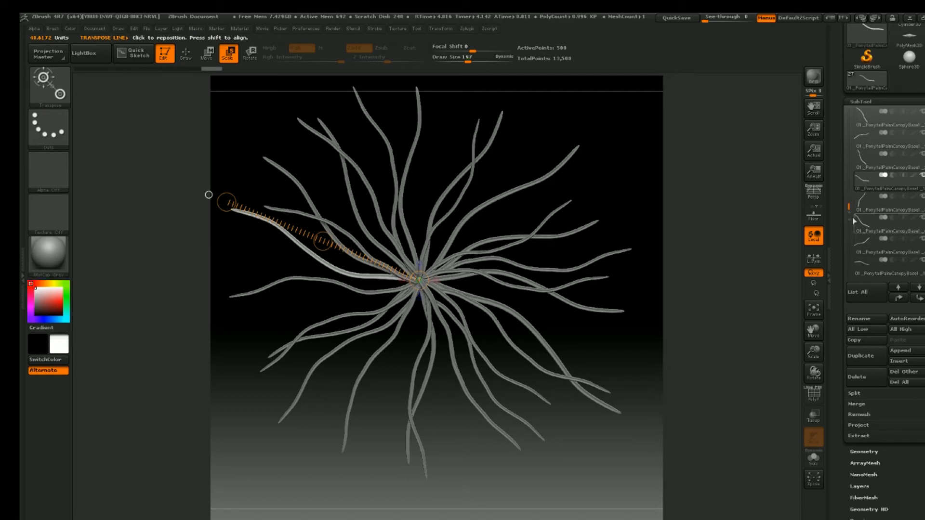
# Step: Duplicate the upper strand 01_PonytailPalmCanopyBase1 and rotate the copy around the cluster center to point left and slightly down
pyautogui.moveTo(847, 199); pyautogui.dragTo(861, 167)
pyautogui.click(862, 184)
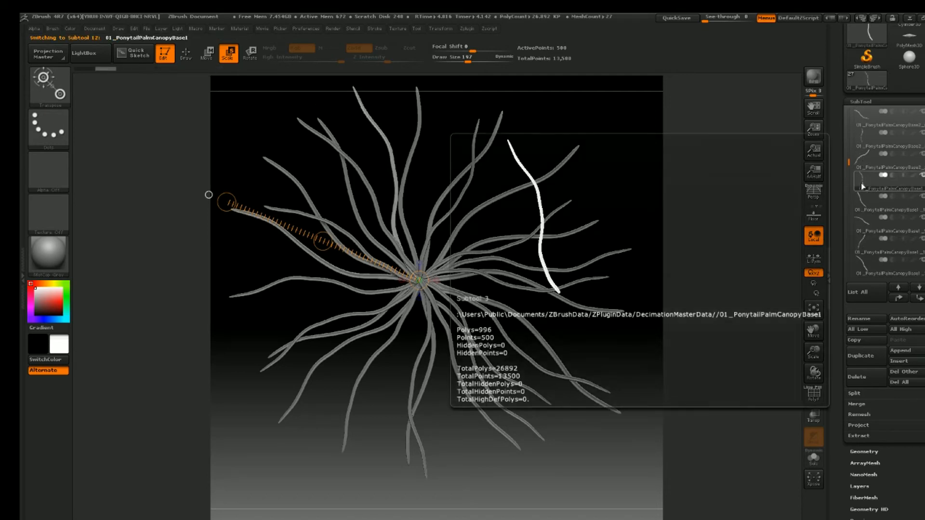
pyautogui.click(857, 353)
pyautogui.click(250, 52)
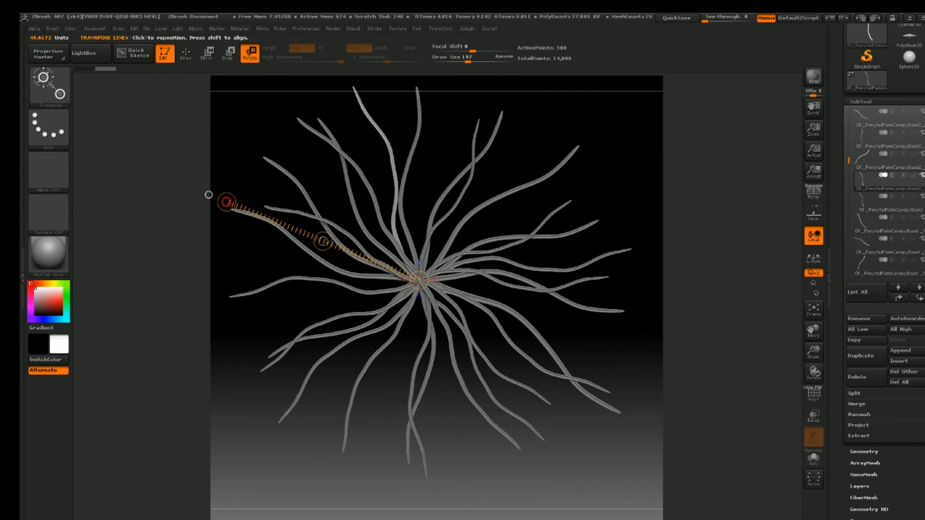
pyautogui.moveTo(226, 202); pyautogui.dragTo(256, 409)
pyautogui.moveTo(432, 464); pyautogui.dragTo(385, 357)
pyautogui.keyDown('ctrl'); pyautogui.moveTo(441, 236); pyautogui.dragTo(464, 225, button='right'); pyautogui.keyUp('ctrl')
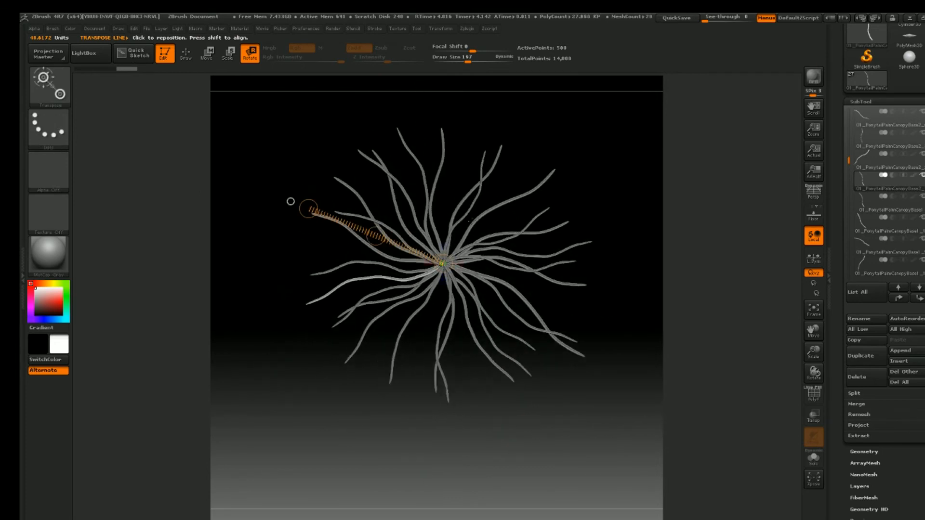
# Step: Scale up the lower-left copy from the cluster center and rotate it slightly further down around its base
pyautogui.click(229, 53)
pyautogui.moveTo(430, 269)
pyautogui.mouseDown()
pyautogui.moveTo(292, 319)
pyautogui.moveTo(297, 307)
pyautogui.mouseUp()
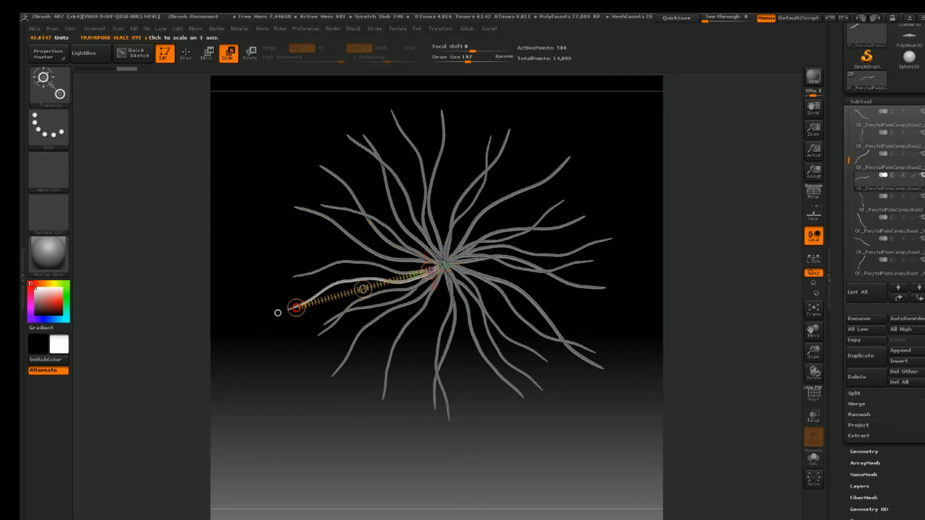
pyautogui.moveTo(451, 252); pyautogui.dragTo(601, 214)
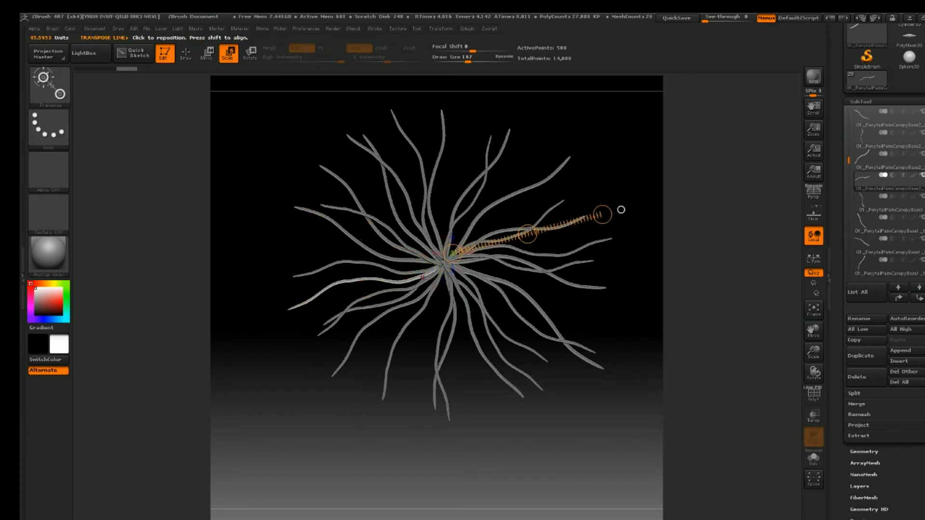
pyautogui.moveTo(444, 264); pyautogui.dragTo(261, 344)
pyautogui.click(250, 54)
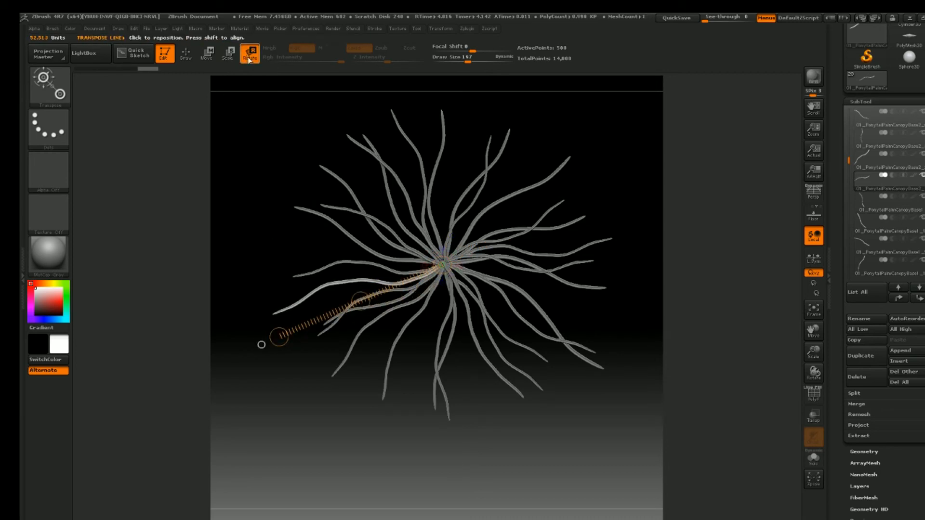
pyautogui.moveTo(278, 336); pyautogui.dragTo(225, 373)
pyautogui.keyDown('alt'); pyautogui.moveTo(532, 216); pyautogui.dragTo(564, 210); pyautogui.keyUp('alt')
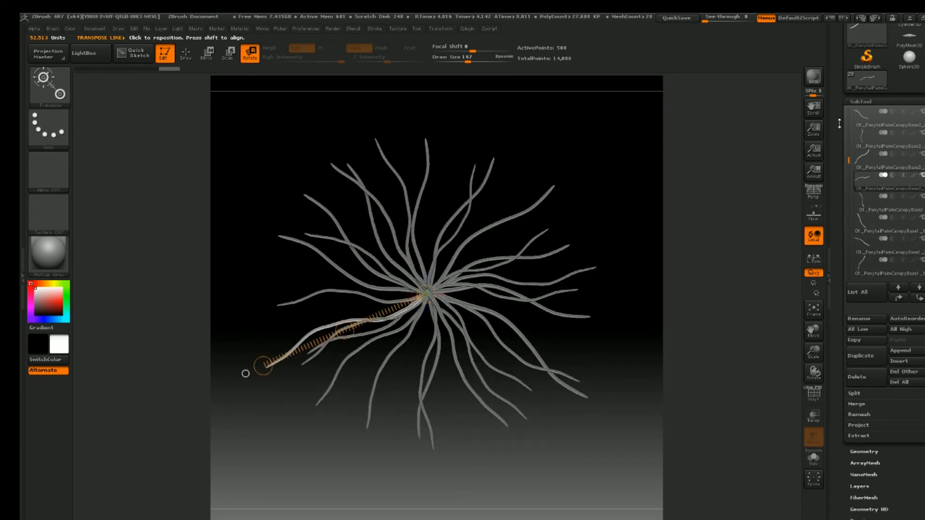
# Step: Duplicate the lower-right strand 01_PonytailPalmCanopyBase5_1 and rotate the copy around its base into the lower-left gap
pyautogui.moveTo(848, 157); pyautogui.dragTo(850, 109)
pyautogui.click(867, 142)
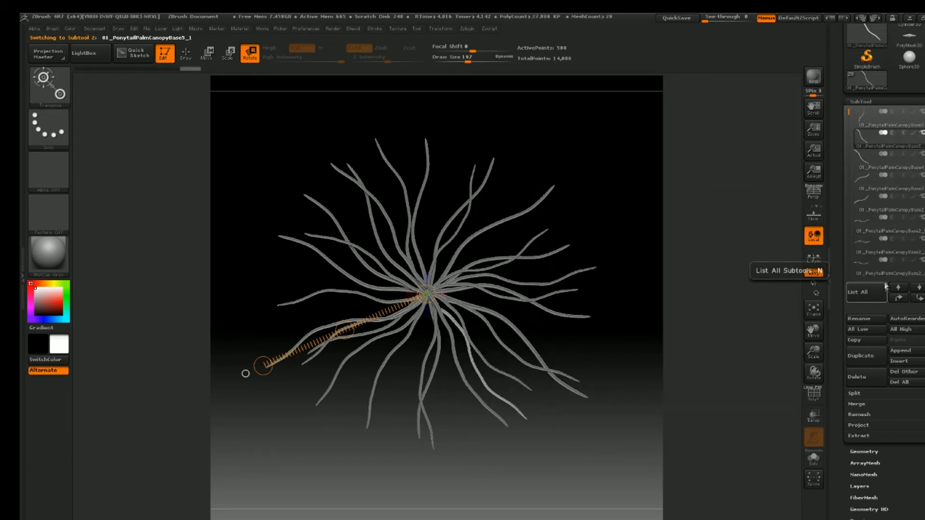
pyautogui.click(856, 358)
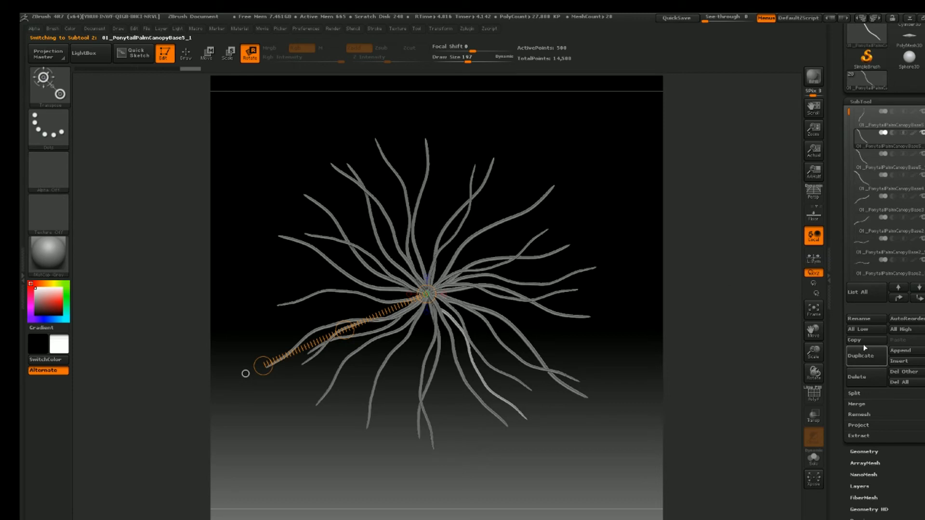
pyautogui.moveTo(263, 366); pyautogui.dragTo(136, 309)
pyautogui.moveTo(434, 312)
pyautogui.mouseDown()
pyautogui.moveTo(487, 454)
pyautogui.moveTo(470, 463)
pyautogui.moveTo(379, 465)
pyautogui.moveTo(340, 430)
pyautogui.moveTo(487, 455)
pyautogui.mouseUp()
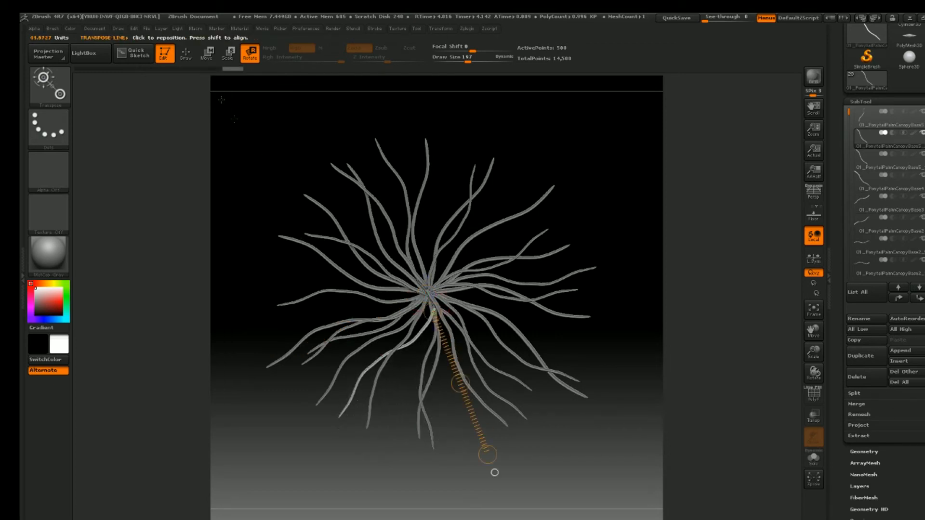
# Step: Move the new lower-left copy's base toward the cluster center, rotate it slightly steeper, and nudge it between its neighbors
pyautogui.click(208, 54)
pyautogui.moveTo(415, 291); pyautogui.dragTo(534, 487)
pyautogui.moveTo(487, 399)
pyautogui.mouseDown()
pyautogui.moveTo(481, 391)
pyautogui.moveTo(502, 390)
pyautogui.mouseUp()
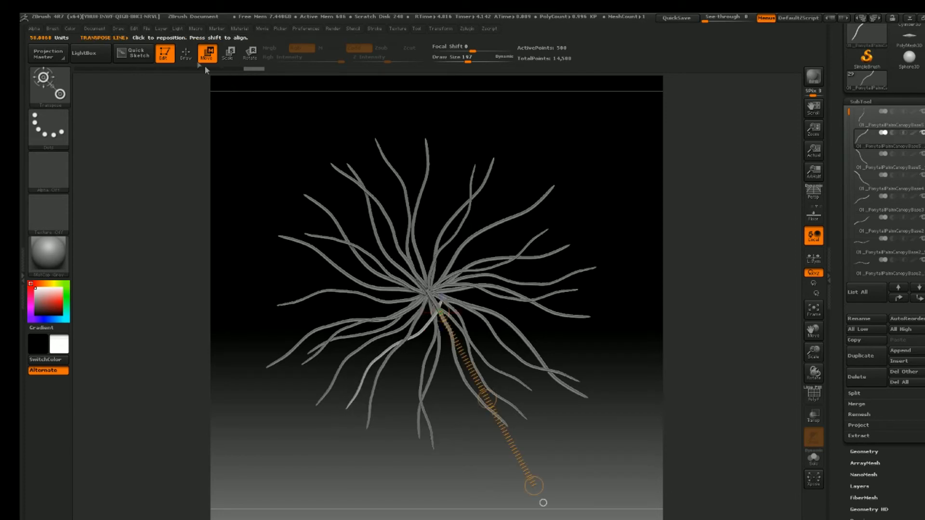
pyautogui.press('q')
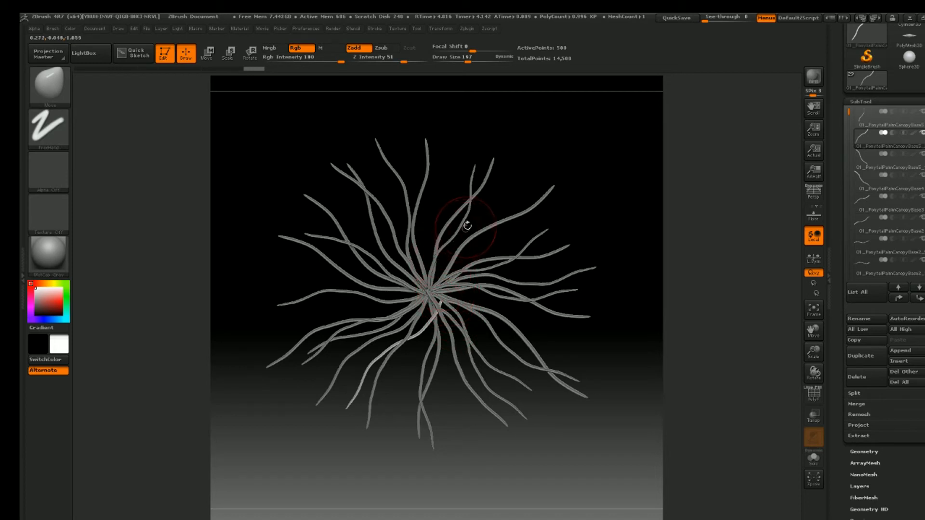
pyautogui.click(250, 53)
pyautogui.moveTo(438, 306); pyautogui.dragTo(534, 485)
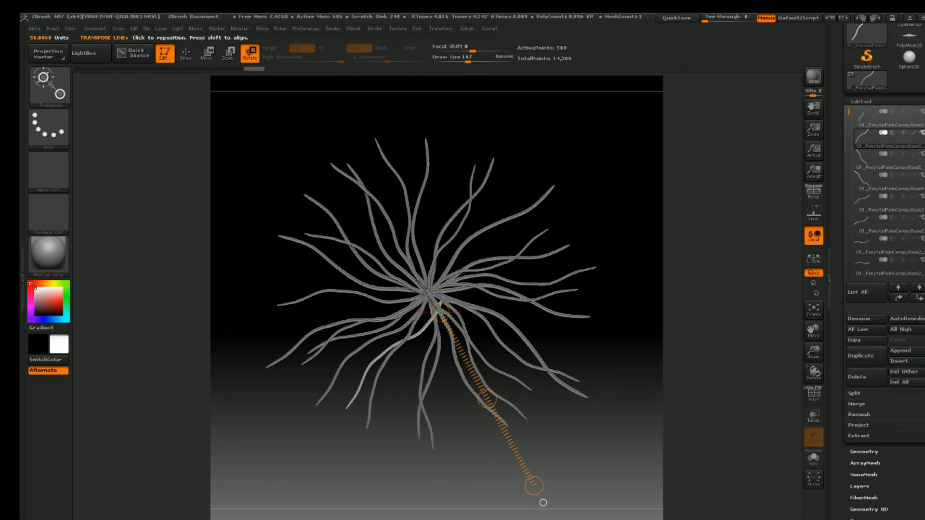
pyautogui.moveTo(533, 485)
pyautogui.mouseDown()
pyautogui.moveTo(556, 472)
pyautogui.moveTo(547, 478)
pyautogui.mouseUp()
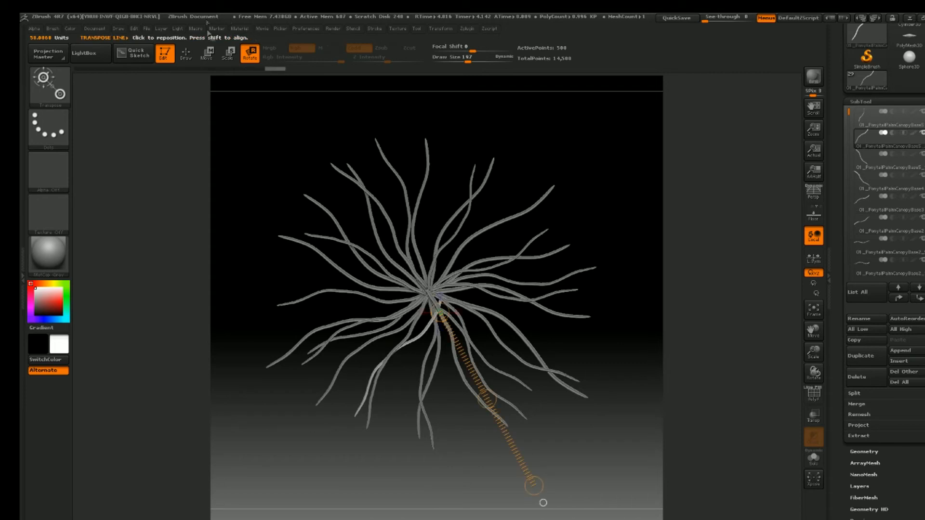
pyautogui.click(215, 57)
pyautogui.moveTo(487, 399); pyautogui.dragTo(481, 395)
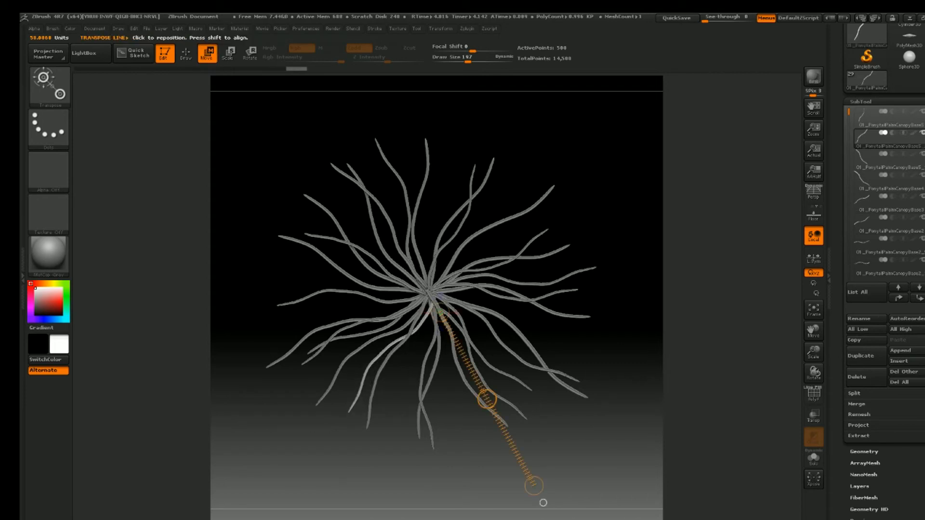
# Step: Change the material of the strands to NormalRGBMat
pyautogui.moveTo(604, 263)
pyautogui.mouseDown()
pyautogui.moveTo(543, 266)
pyautogui.moveTo(613, 260)
pyautogui.mouseUp()
pyautogui.keyDown('alt'); pyautogui.moveTo(543, 166); pyautogui.dragTo(553, 193); pyautogui.keyUp('alt')
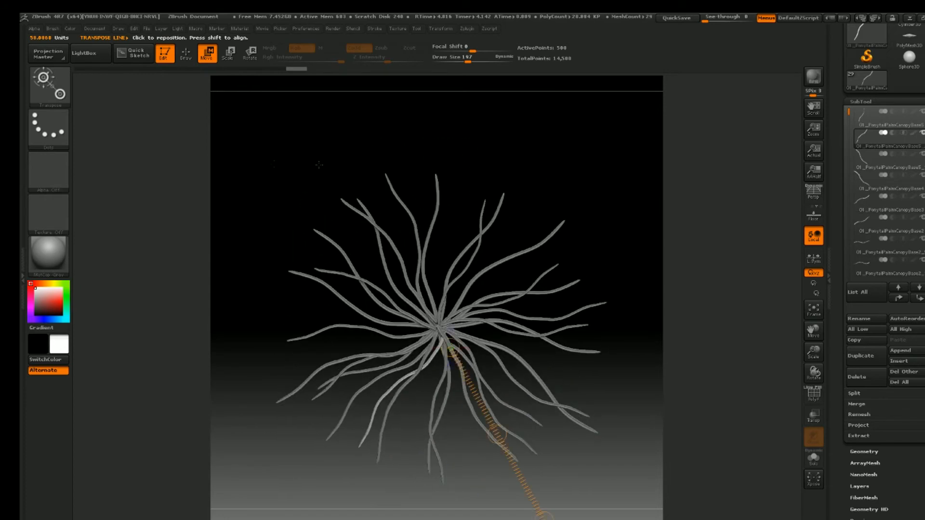
pyautogui.click(39, 275)
pyautogui.click(273, 263)
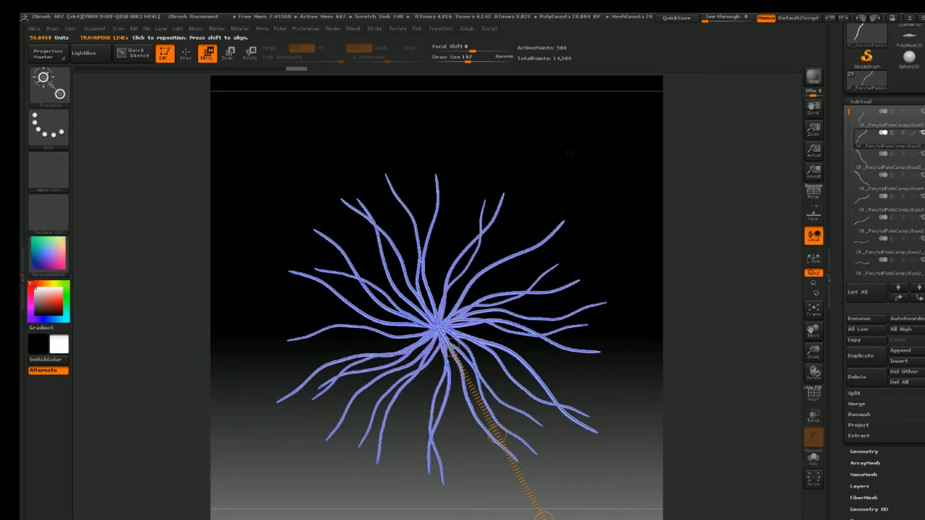
pyautogui.keyDown('alt'); pyautogui.moveTo(570, 149); pyautogui.dragTo(557, 127); pyautogui.keyUp('alt')
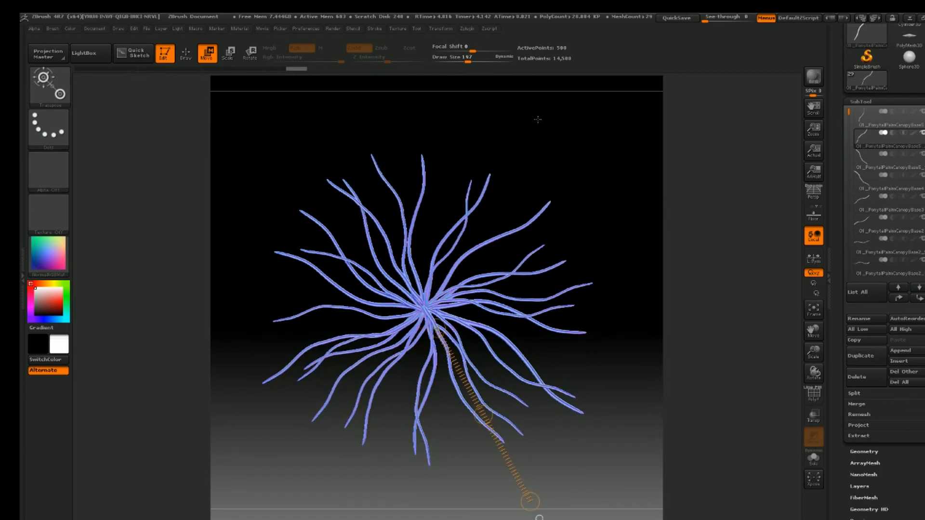
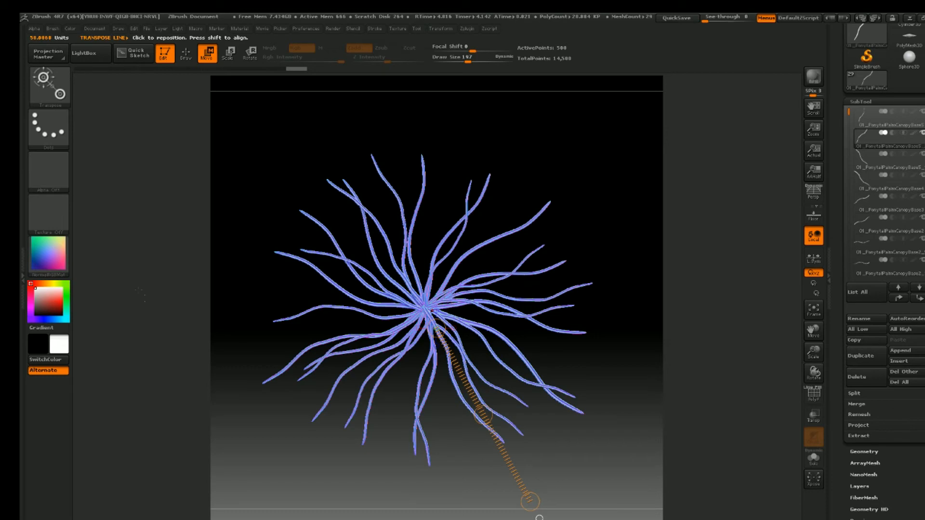
# Step: Change the material of the strands to MatCap Gray
pyautogui.click(48, 254)
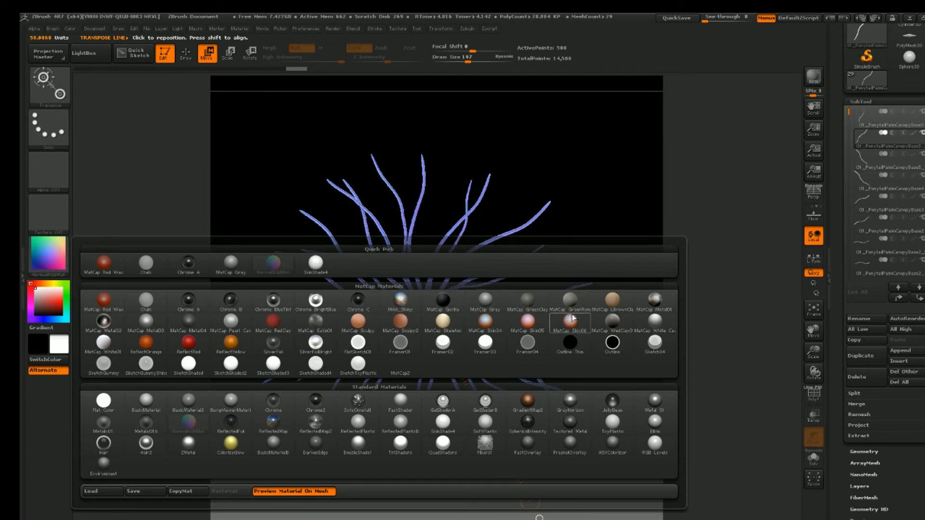
pyautogui.click(231, 262)
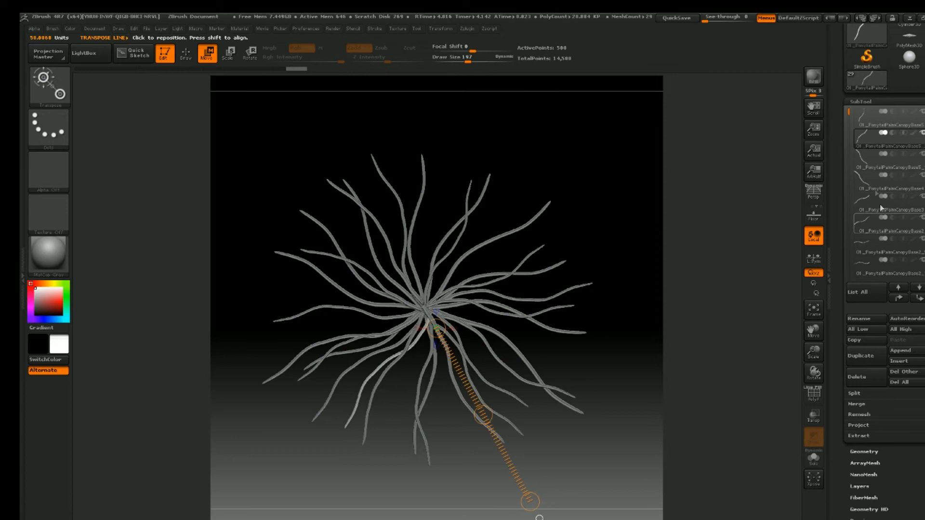
# Step: Duplicate the strand 01_PonytailPalmCanopyBase5 and move the copy out of the cluster into the empty space on its right
pyautogui.click(862, 115)
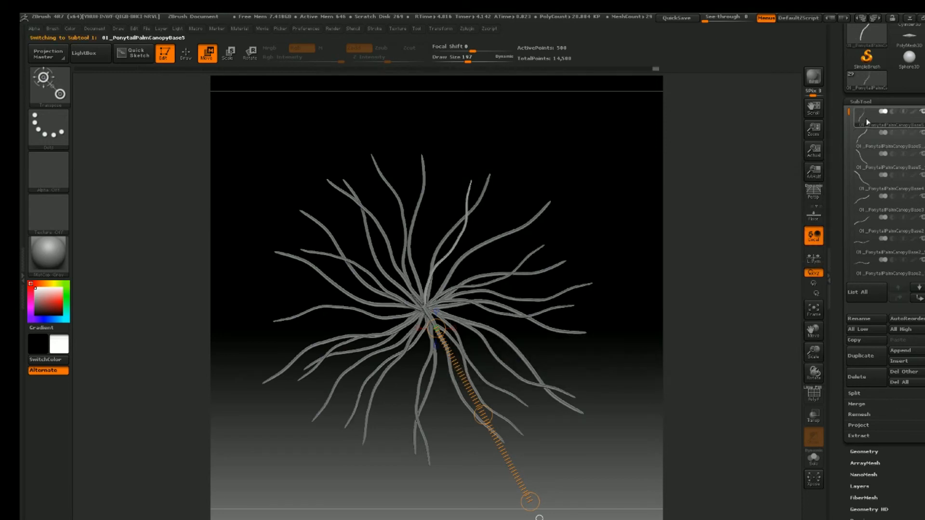
pyautogui.click(858, 355)
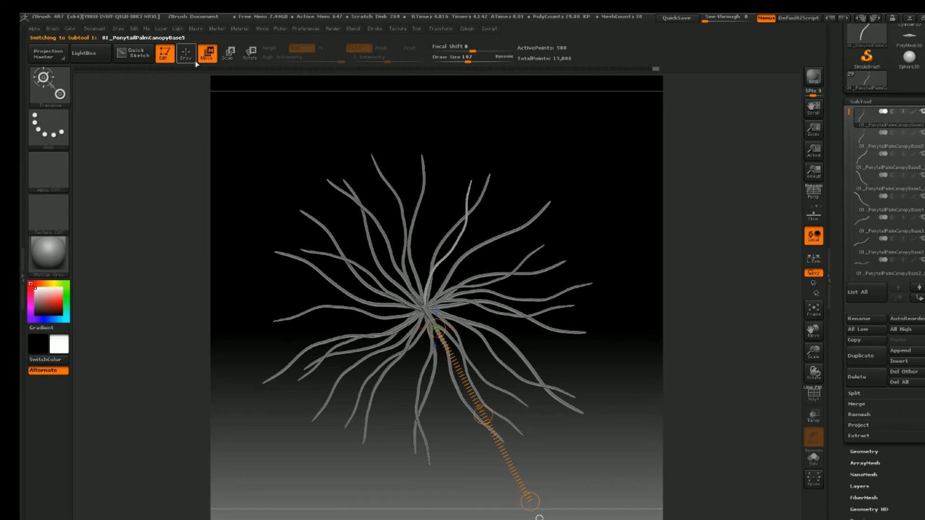
pyautogui.moveTo(482, 415); pyautogui.dragTo(667, 435)
pyautogui.keyDown('alt'); pyautogui.moveTo(620, 388); pyautogui.dragTo(524, 384); pyautogui.keyUp('alt')
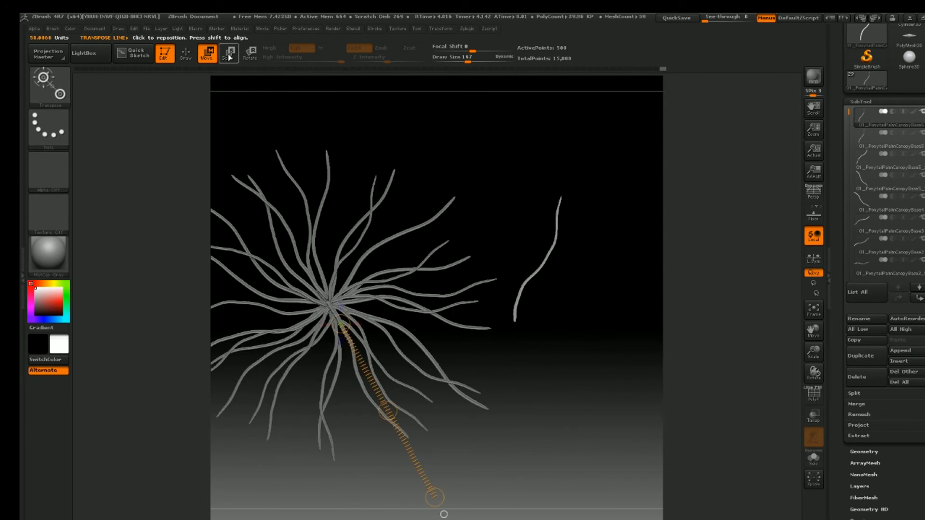
# Step: Rotate the separate strand copy around its base until it stands roughly upright beside the cluster
pyautogui.click(249, 54)
pyautogui.moveTo(517, 320)
pyautogui.mouseDown()
pyautogui.moveTo(596, 146)
pyautogui.moveTo(563, 162)
pyautogui.moveTo(538, 149)
pyautogui.mouseUp()
pyautogui.keyDown('ctrl'); pyautogui.moveTo(539, 248); pyautogui.dragTo(547, 335, button='right'); pyautogui.keyUp('ctrl')
pyautogui.keyDown('ctrl'); pyautogui.moveTo(615, 95); pyautogui.dragTo(550, 233, button='right'); pyautogui.keyUp('ctrl')
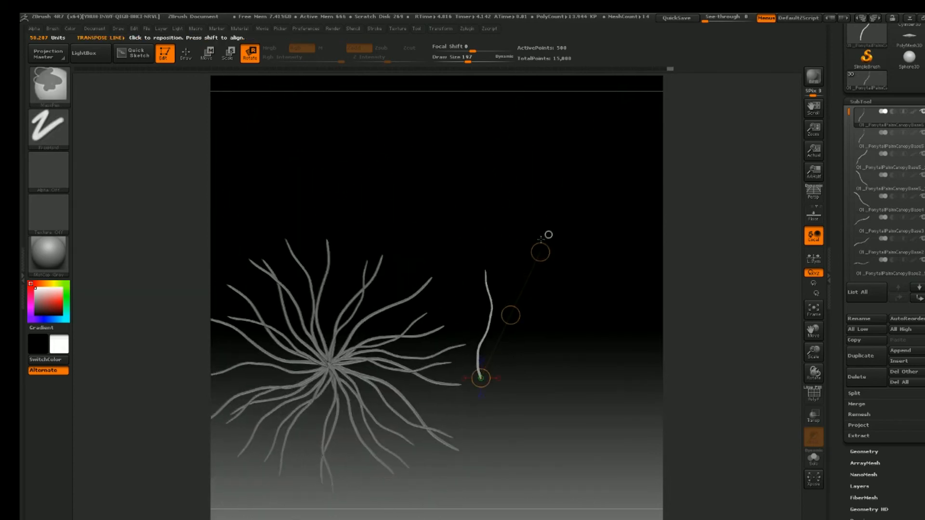
# Step: Move the upright strand copy slightly lower and scale it up from its base to about one and a half times its length
pyautogui.press('e')
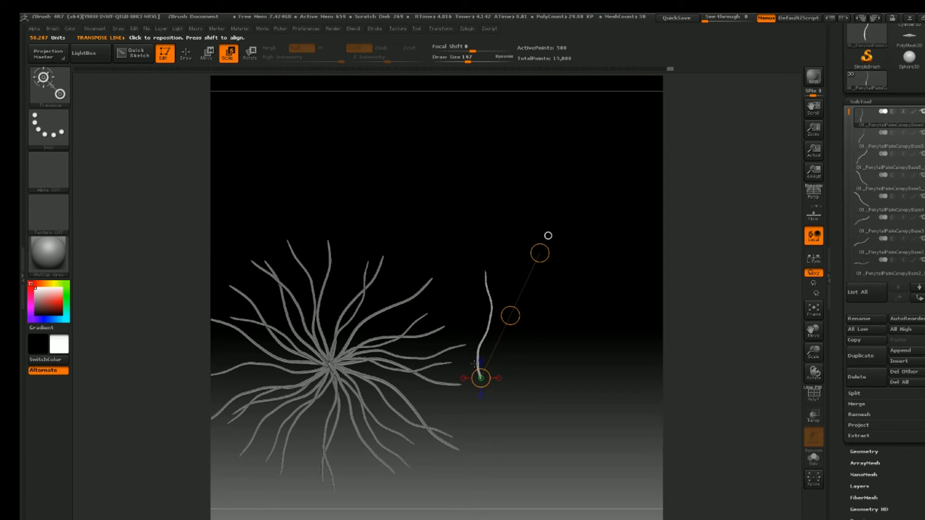
pyautogui.keyDown('shift'); pyautogui.moveTo(475, 364); pyautogui.dragTo(482, 341); pyautogui.keyUp('shift')
pyautogui.keyDown('ctrl'); pyautogui.moveTo(491, 325); pyautogui.dragTo(534, 276, button='right'); pyautogui.keyUp('ctrl')
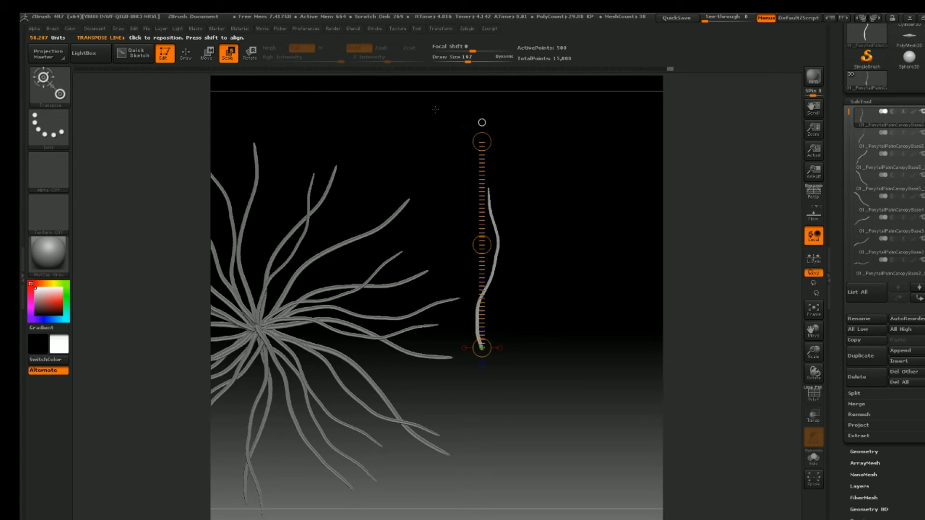
pyautogui.click(207, 53)
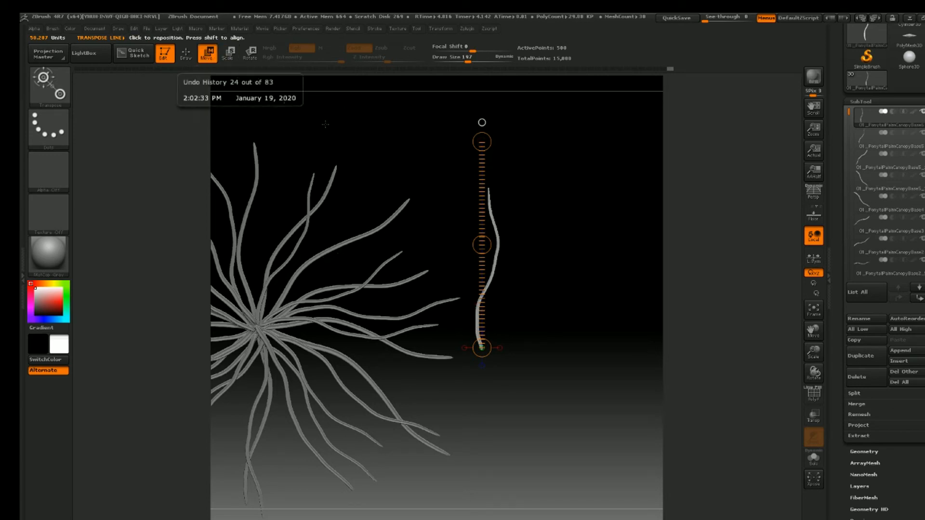
pyautogui.moveTo(482, 245); pyautogui.dragTo(505, 304)
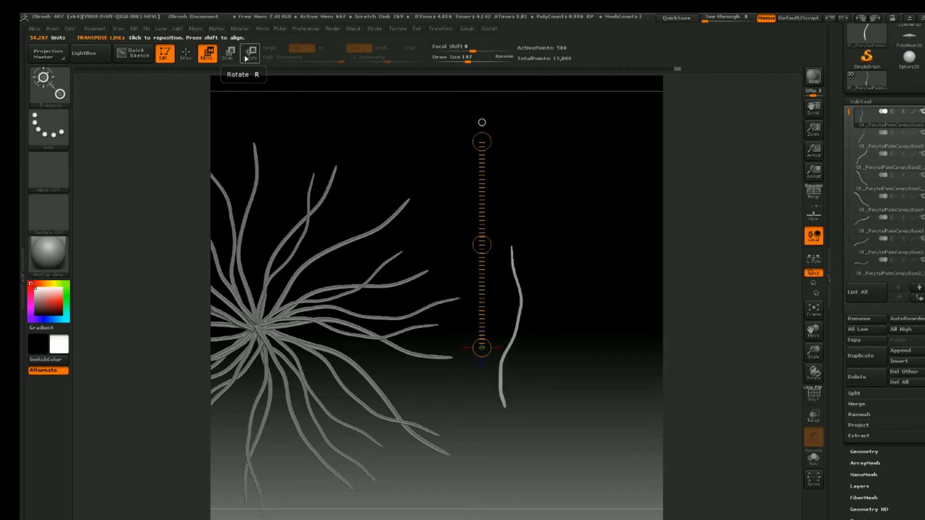
pyautogui.click(229, 54)
pyautogui.moveTo(505, 407); pyautogui.dragTo(522, 158)
pyautogui.keyDown('alt'); pyautogui.moveTo(562, 205); pyautogui.dragTo(548, 192); pyautogui.keyUp('alt')
# Step: Shift the enlarged upright strand a little further down beside the cluster
pyautogui.click(186, 53)
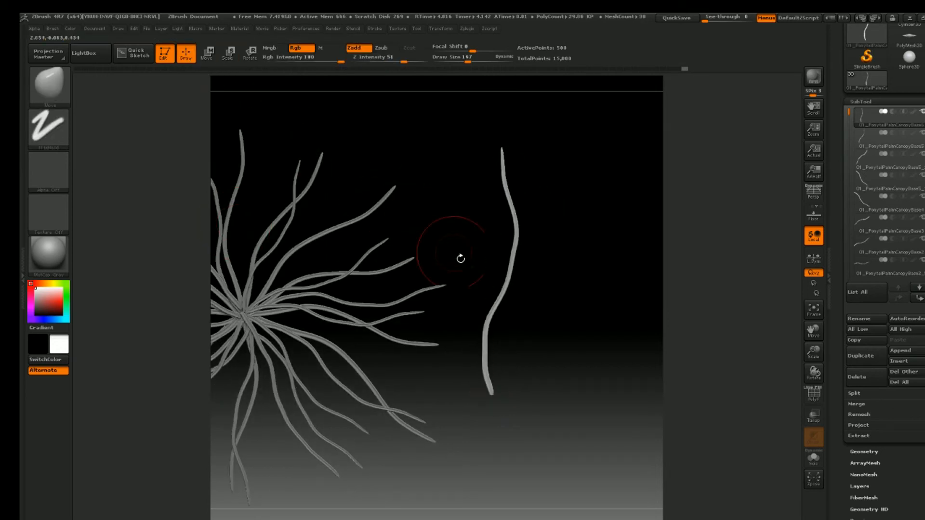
pyautogui.press('w')
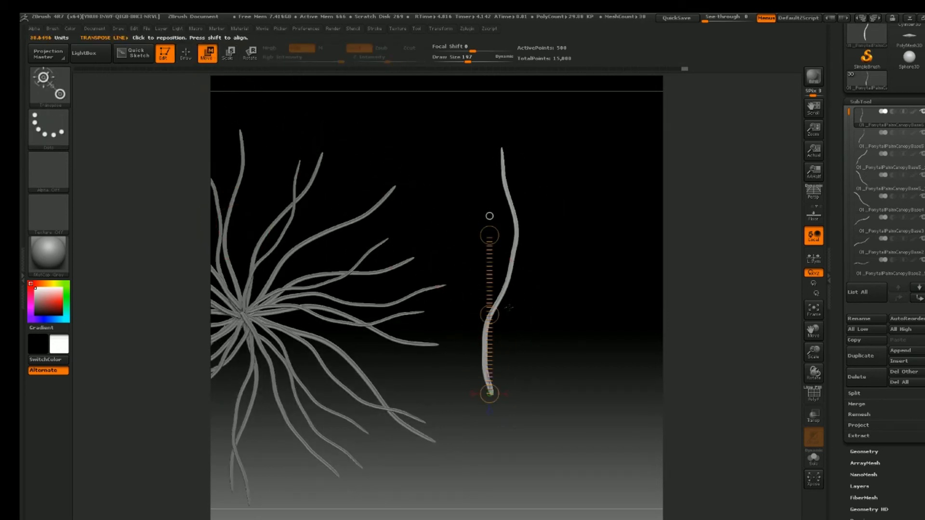
pyautogui.moveTo(490, 315); pyautogui.dragTo(499, 351)
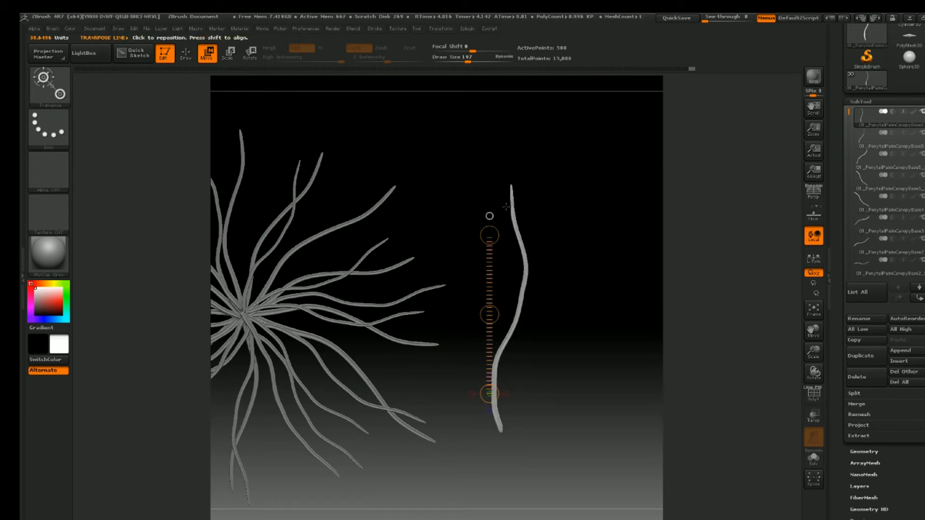
pyautogui.moveTo(417, 227)
pyautogui.keyDown('alt'); pyautogui.mouseDown(button='right')
pyautogui.moveTo(516, 157)
pyautogui.moveTo(529, 231)
pyautogui.moveTo(545, 132)
pyautogui.mouseUp(button='right'); pyautogui.keyUp('alt')
pyautogui.keyDown('alt'); pyautogui.moveTo(451, 179); pyautogui.dragTo(520, 150, button='right'); pyautogui.keyUp('alt')
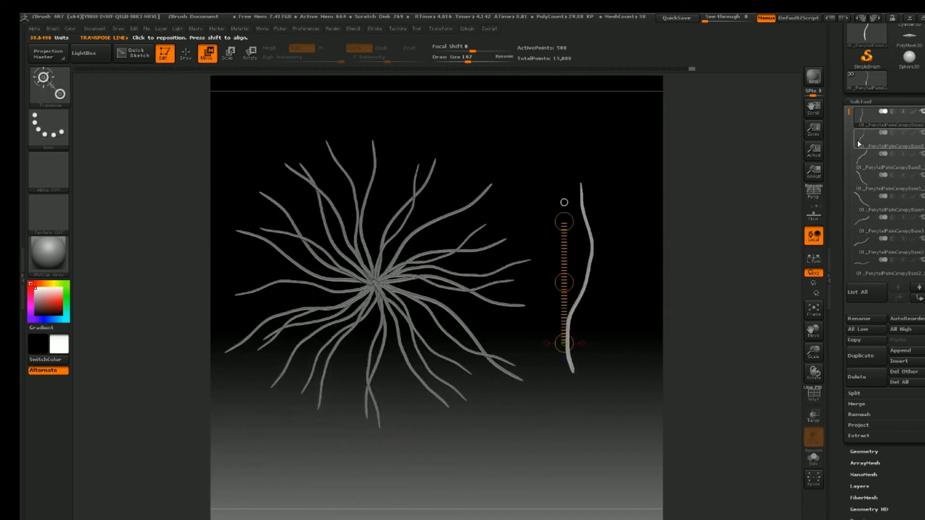
# Step: Find the wavy upper-left 01_PonytailPalmCanopyBase1 strand among the subtools, duplicate it, and move the copy beside the upright strand
pyautogui.moveTo(862, 144)
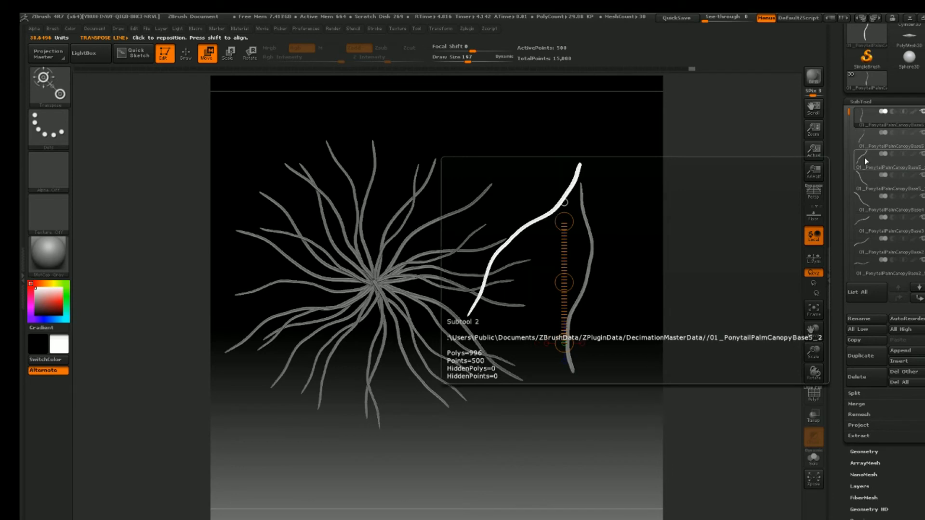
pyautogui.moveTo(868, 180)
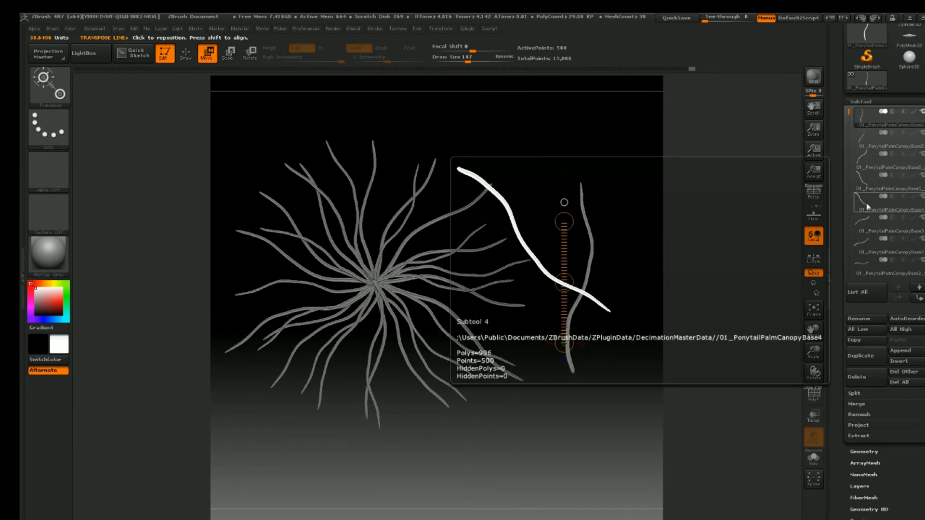
pyautogui.moveTo(872, 270)
pyautogui.moveTo(865, 233)
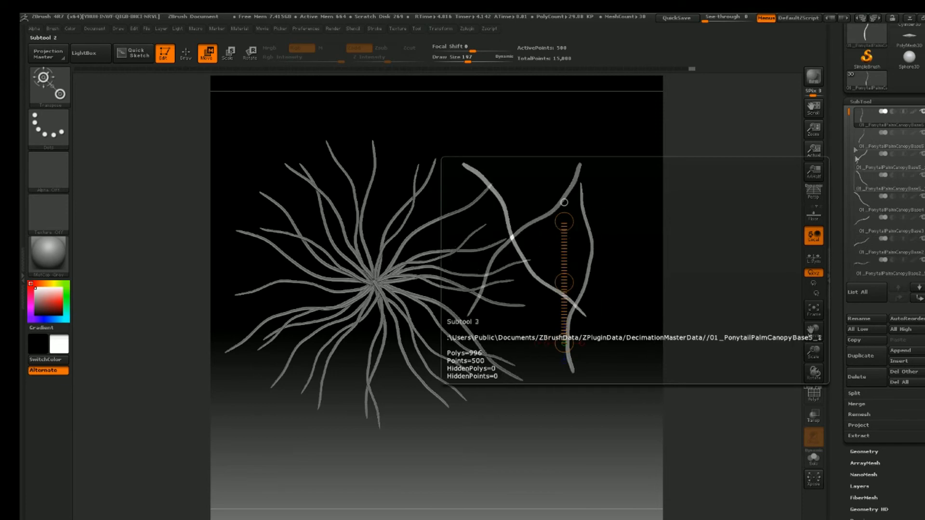
pyautogui.moveTo(865, 241); pyautogui.dragTo(863, 198)
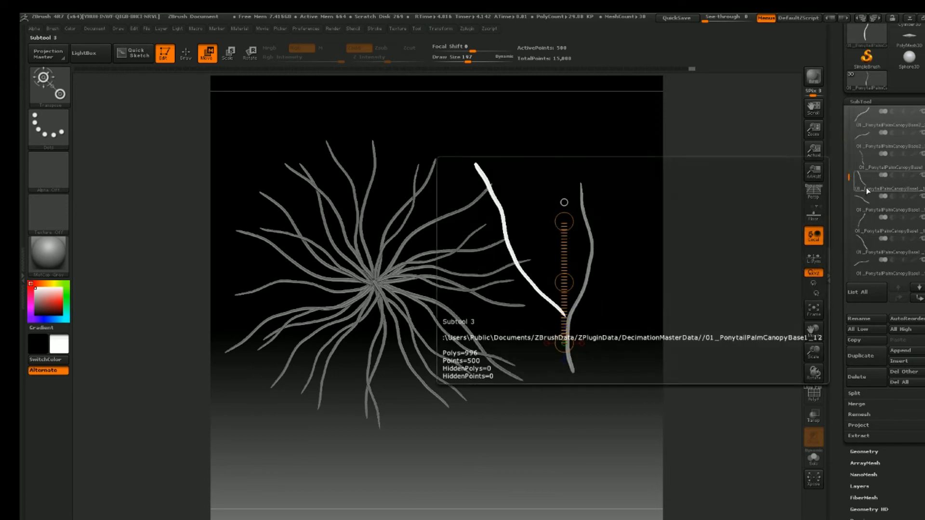
pyautogui.moveTo(868, 210)
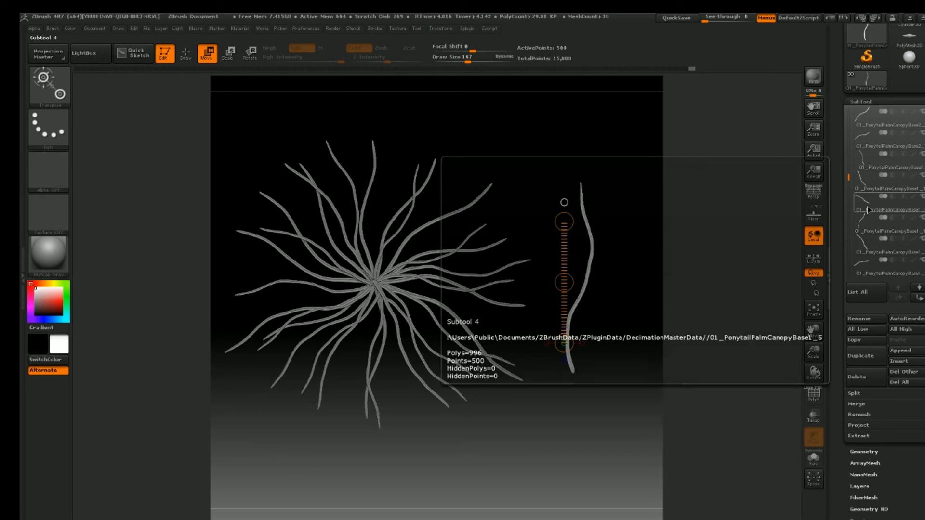
pyautogui.click(865, 209)
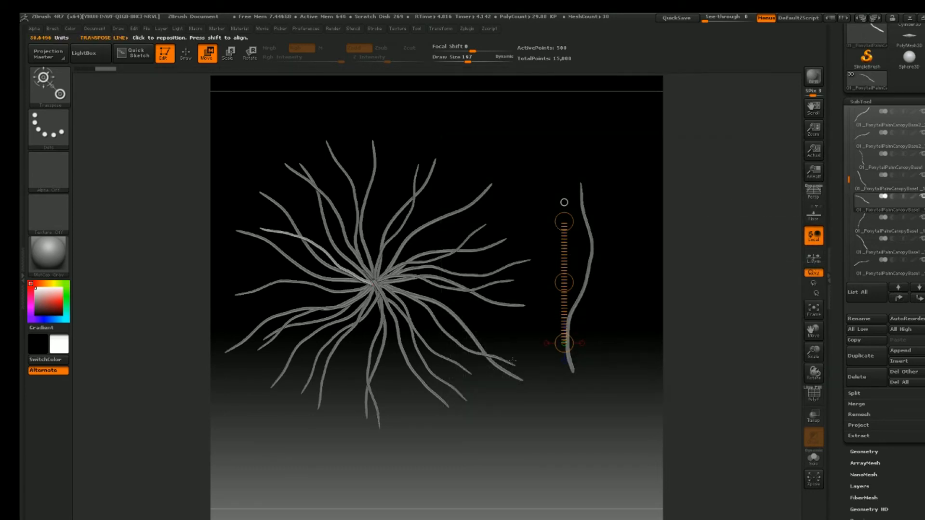
pyautogui.click(862, 357)
pyautogui.moveTo(374, 200); pyautogui.dragTo(414, 241)
pyautogui.moveTo(564, 282); pyautogui.dragTo(789, 370)
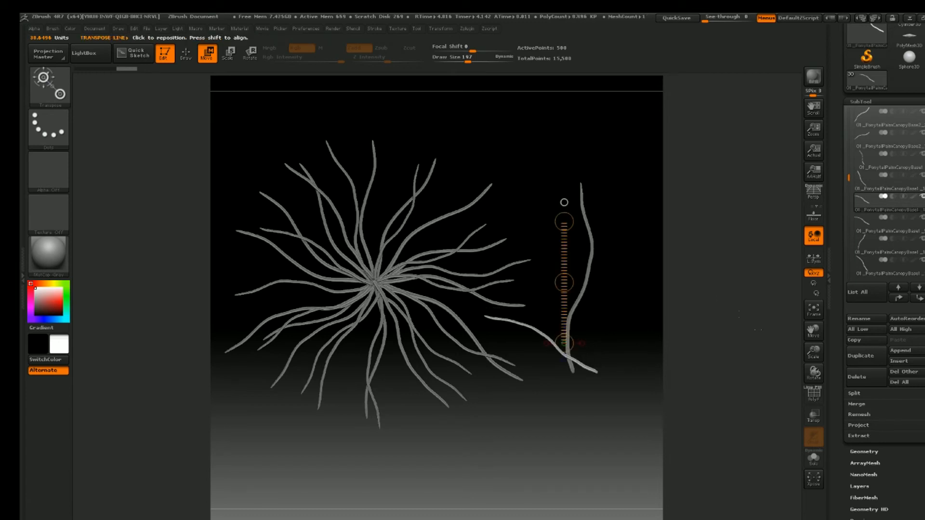
# Step: Rotate the second separate copy upright around its base and scale it up to match the first upright strand's length
pyautogui.click(250, 52)
pyautogui.moveTo(597, 371)
pyautogui.mouseDown()
pyautogui.moveTo(550, 334)
pyautogui.moveTo(474, 309)
pyautogui.moveTo(594, 204)
pyautogui.mouseUp()
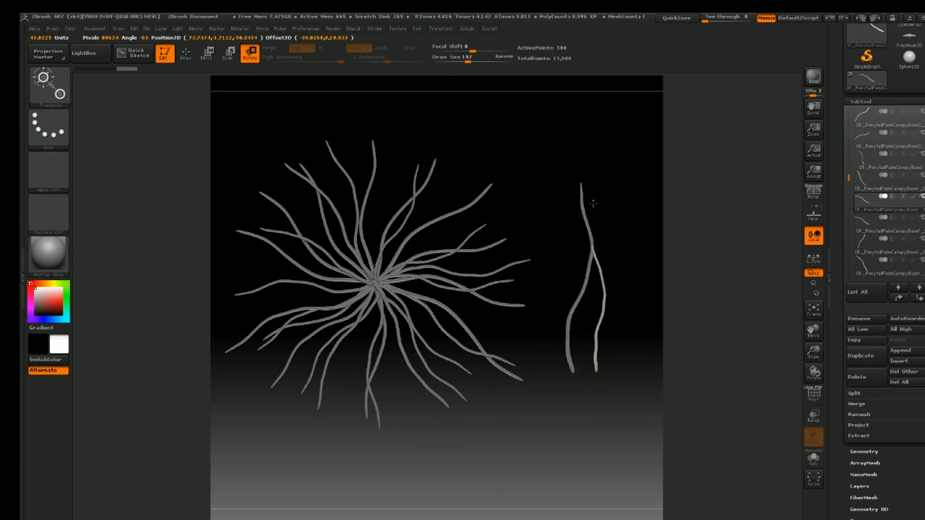
pyautogui.click(229, 52)
pyautogui.moveTo(596, 331); pyautogui.dragTo(622, 190)
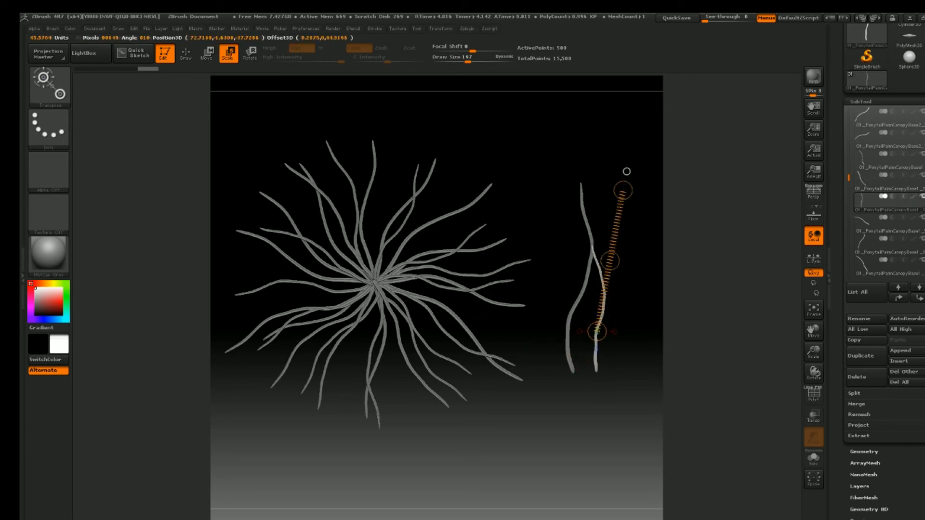
pyautogui.moveTo(596, 371)
pyautogui.mouseDown()
pyautogui.moveTo(596, 193)
pyautogui.moveTo(596, 205)
pyautogui.moveTo(591, 108)
pyautogui.moveTo(582, 86)
pyautogui.mouseUp()
# Step: Move the second upright copy into the gap between the cluster and the first upright strand
pyautogui.click(207, 53)
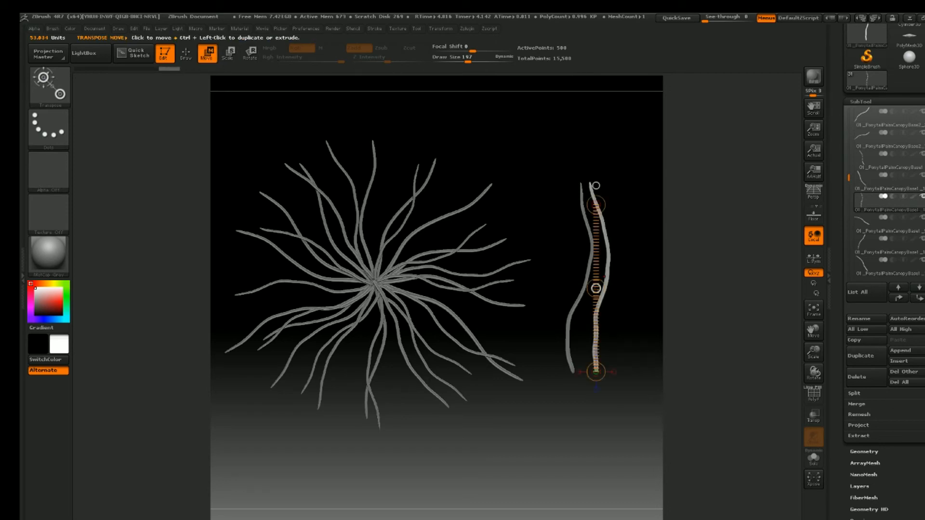
pyautogui.moveTo(596, 288); pyautogui.dragTo(556, 286)
pyautogui.keyDown('alt'); pyautogui.moveTo(407, 147); pyautogui.dragTo(448, 163); pyautogui.keyUp('alt')
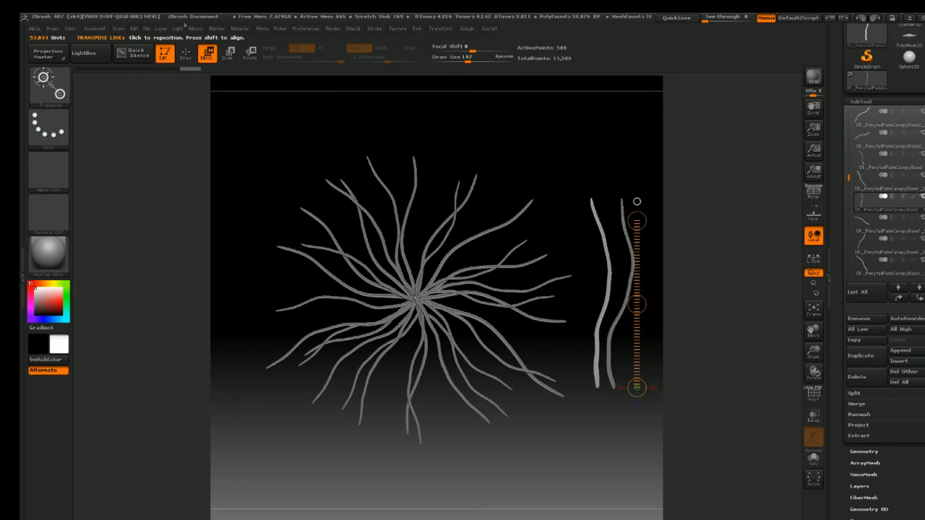
# Step: Save the project as 01_PonytailPalmCanopy in the Ponytail Palm project's Zbrush folder and dismiss the LightBox shortcut notice
pyautogui.click(147, 29)
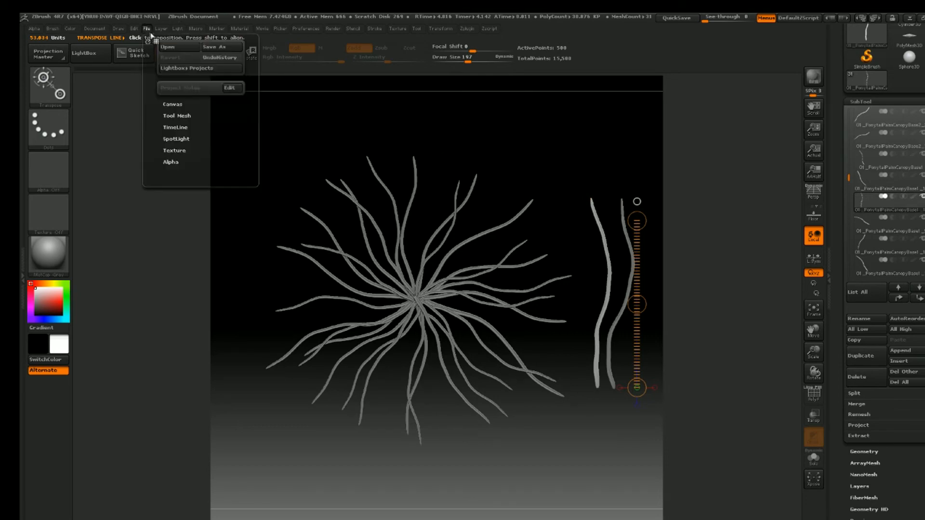
pyautogui.click(221, 47)
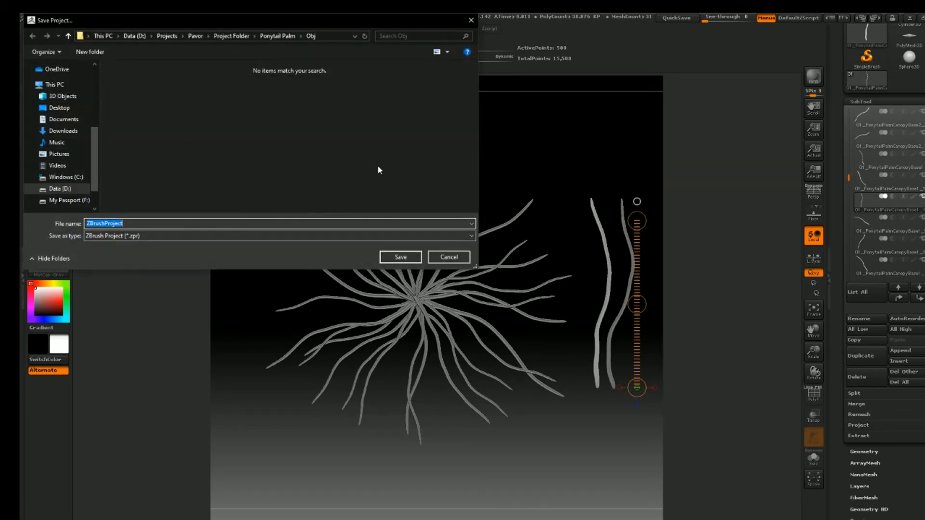
pyautogui.click(276, 37)
pyautogui.doubleClick(196, 96)
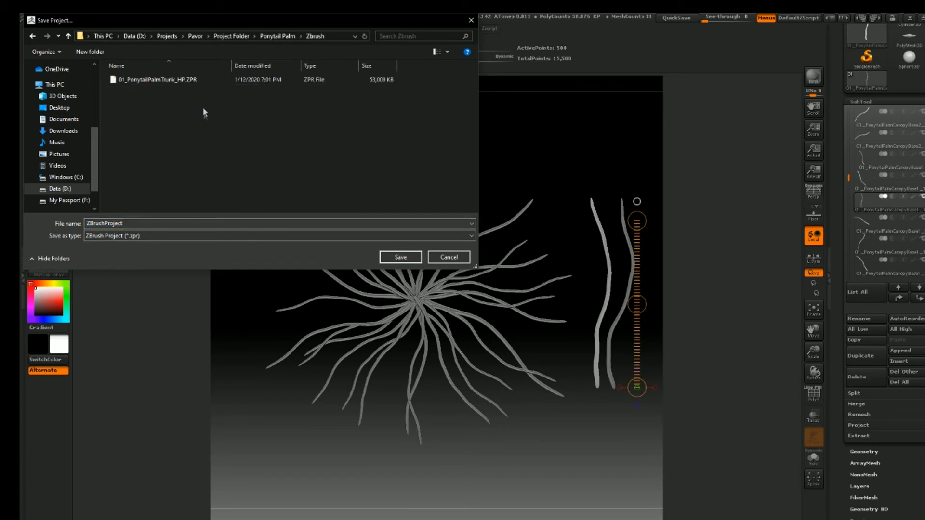
pyautogui.doubleClick(182, 224)
pyautogui.write('01_Ponytail')
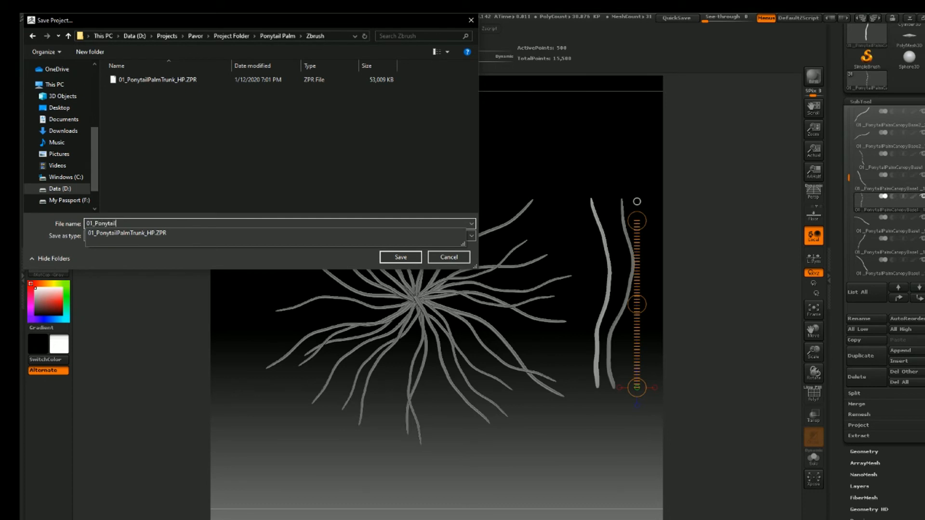
pyautogui.write('PalmCanopy')
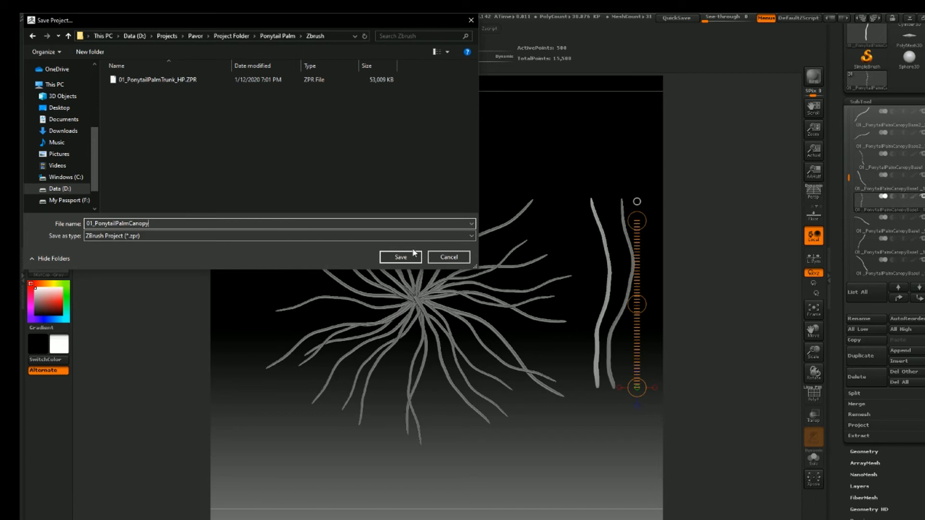
pyautogui.click(412, 255)
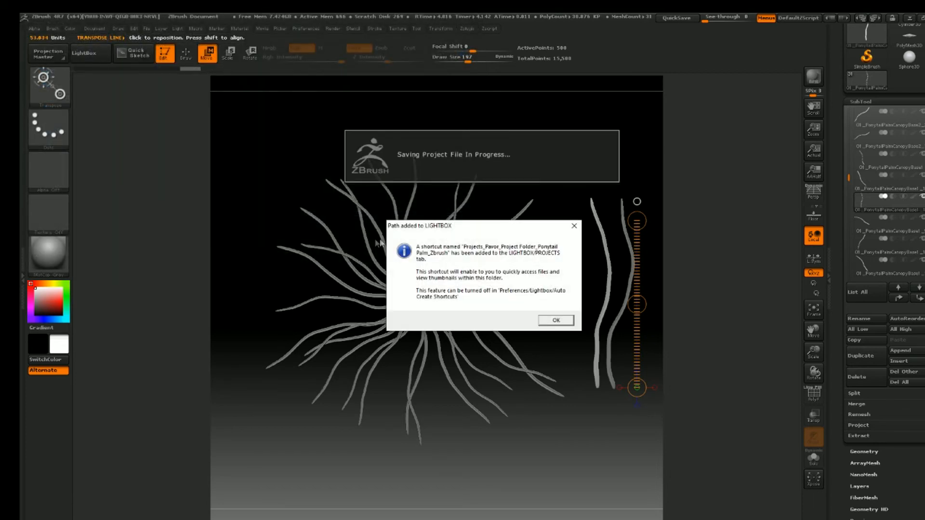
pyautogui.click(556, 321)
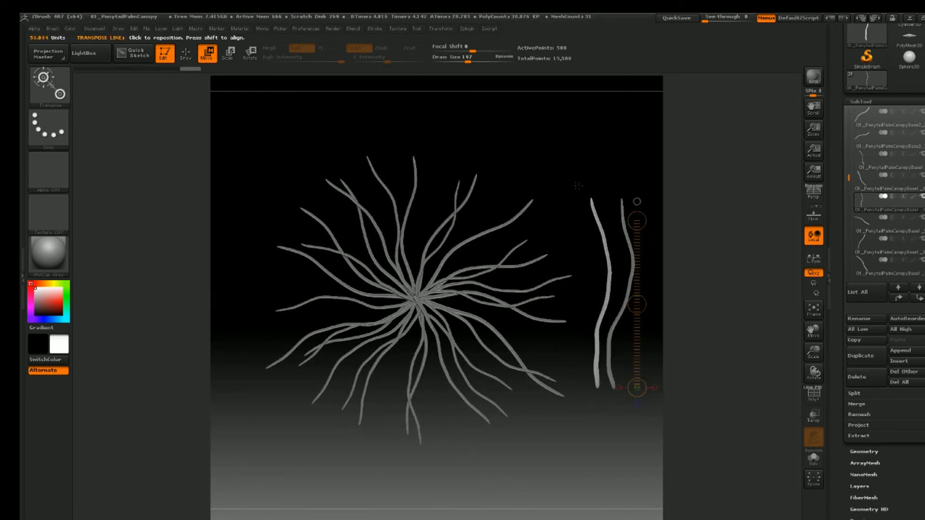
# Step: Capture the canopy cluster and the two upright strands as a new alpha with GrabDoc
pyautogui.keyDown('alt'); pyautogui.moveTo(570, 183); pyautogui.dragTo(530, 177); pyautogui.keyUp('alt')
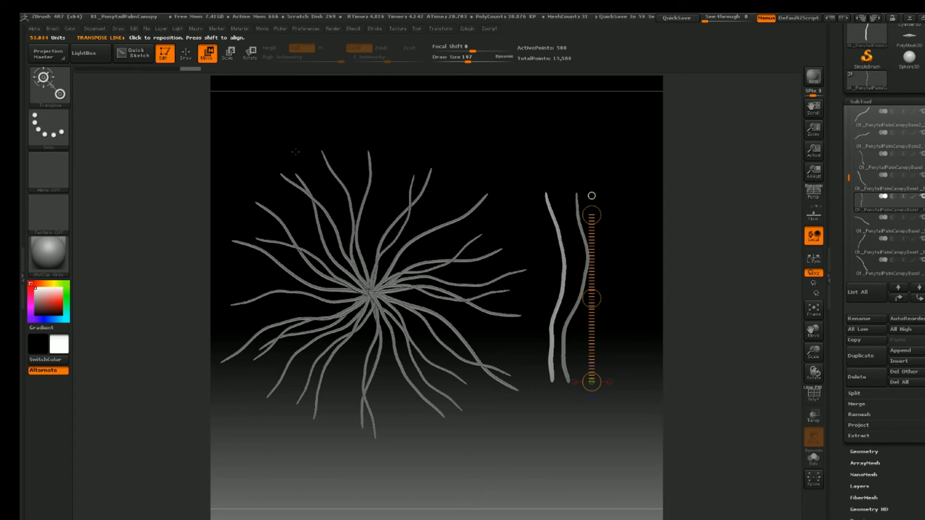
pyautogui.click(56, 254)
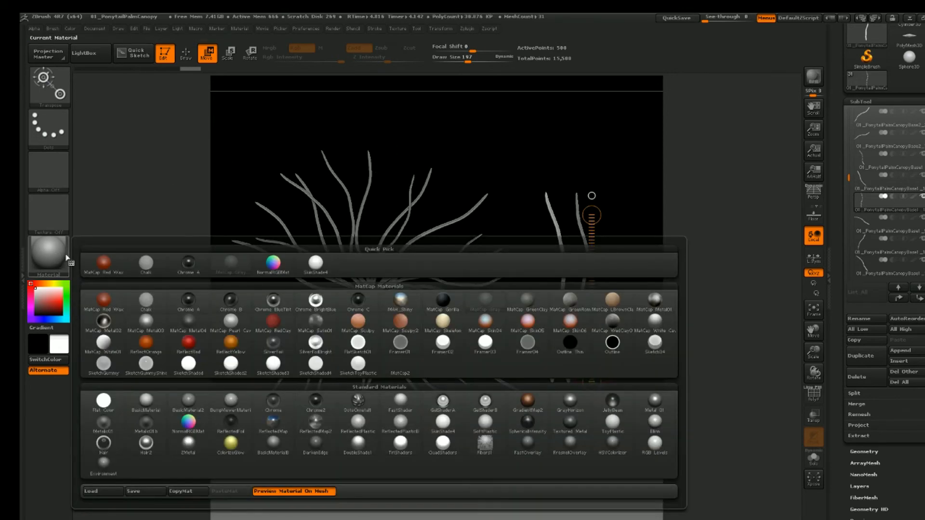
pyautogui.click(56, 187)
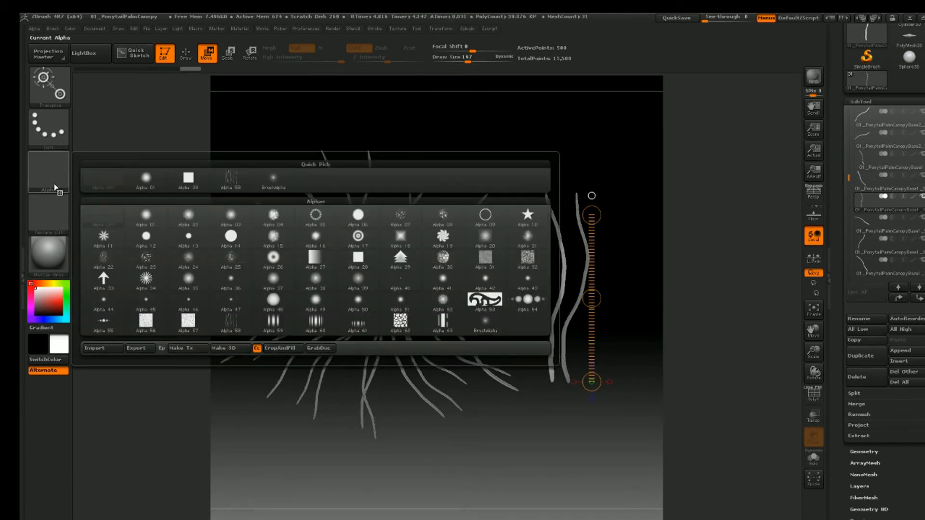
pyautogui.click(49, 171)
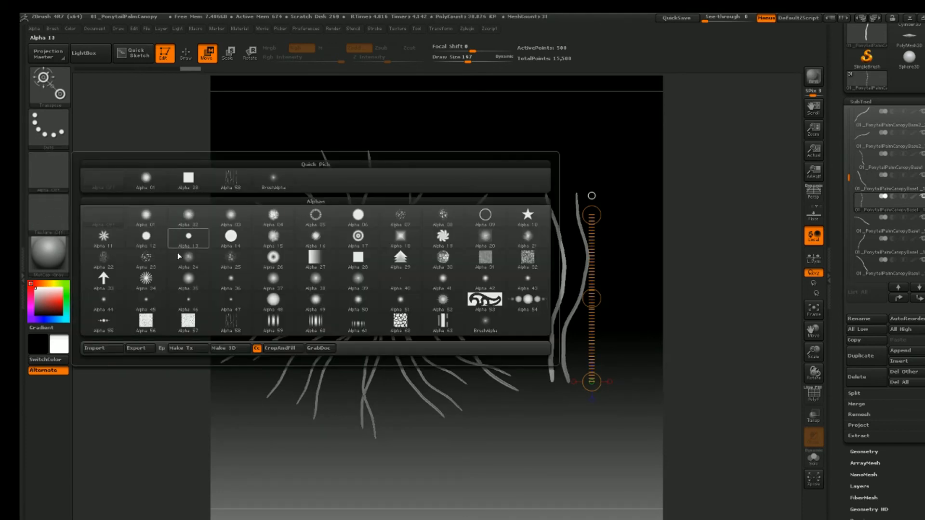
pyautogui.click(319, 348)
pyautogui.moveTo(65, 177)
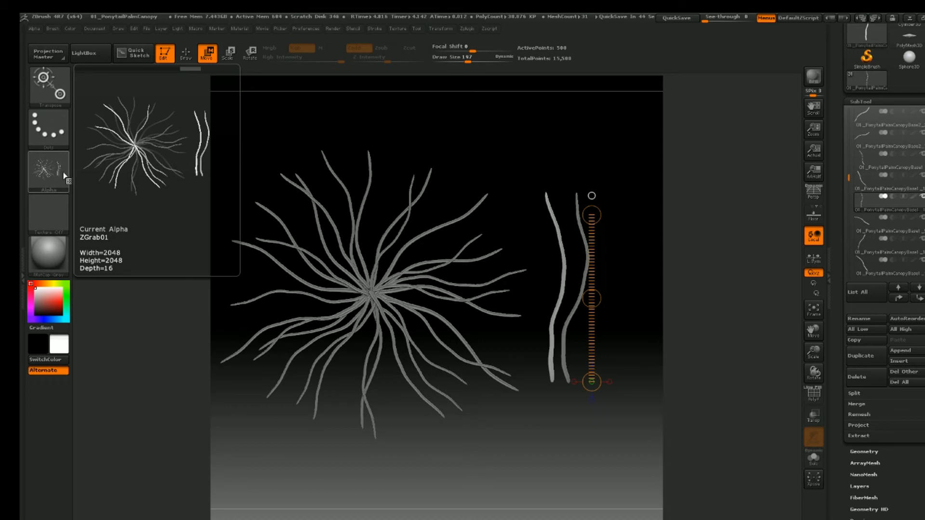
# Step: Preview the normal RGB material on all strands, then switch back to MatCap Gray
pyautogui.click(48, 254)
pyautogui.click(273, 262)
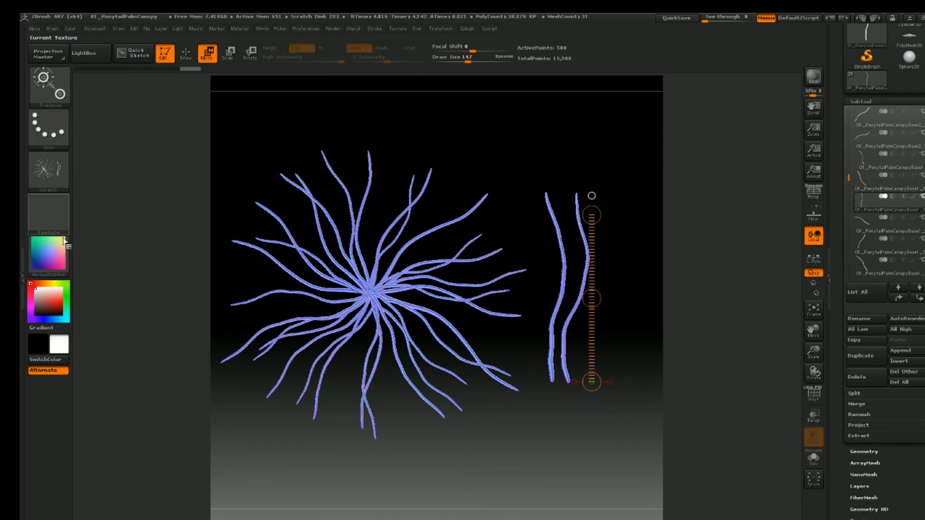
pyautogui.click(52, 257)
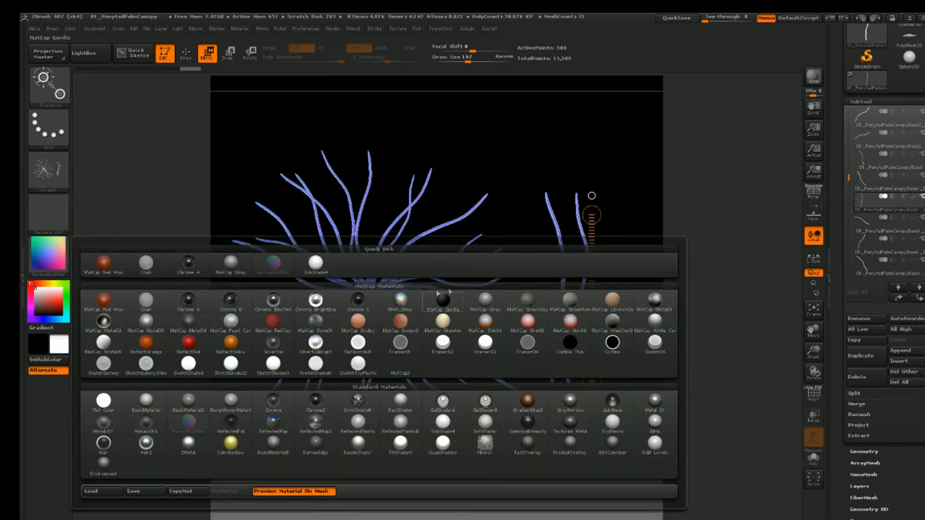
pyautogui.click(497, 304)
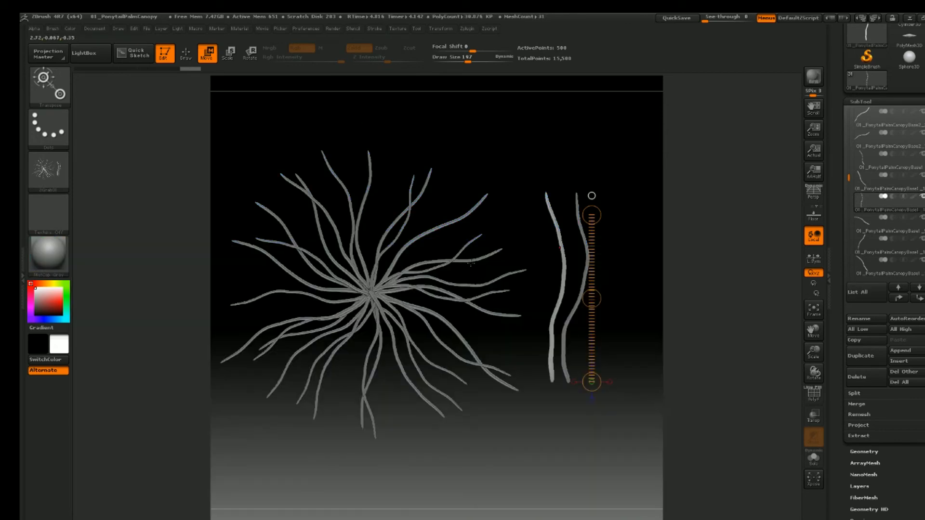
pyautogui.keyDown('alt'); pyautogui.moveTo(427, 158); pyautogui.dragTo(455, 152); pyautogui.keyUp('alt')
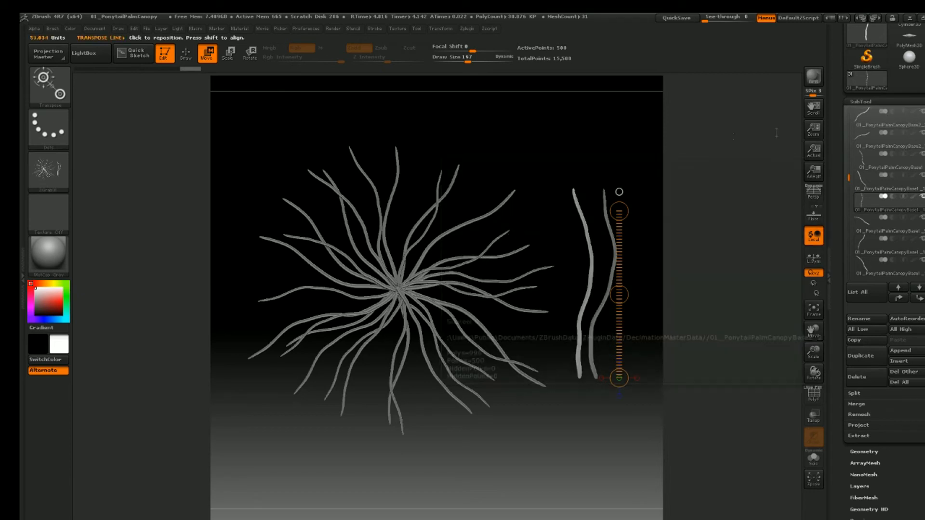
# Step: Save the project as a separate copy named 01_PonytailPalmCanopy_combine in the Zbrush folder
pyautogui.click(147, 29)
pyautogui.click(233, 49)
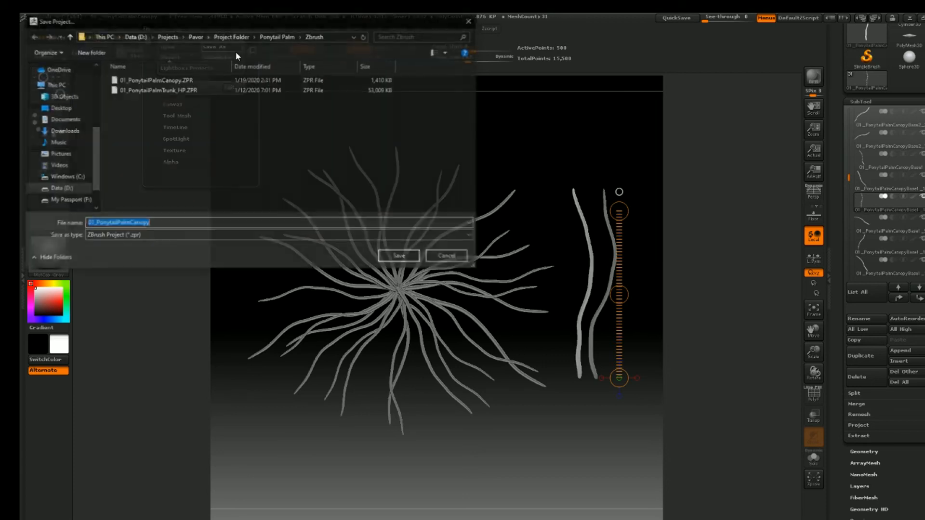
pyautogui.click(167, 79)
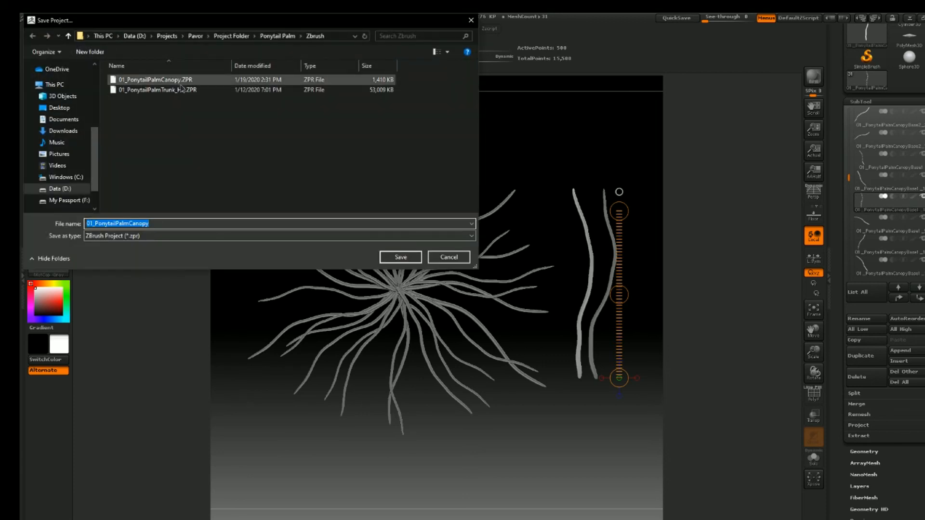
pyautogui.click(148, 223)
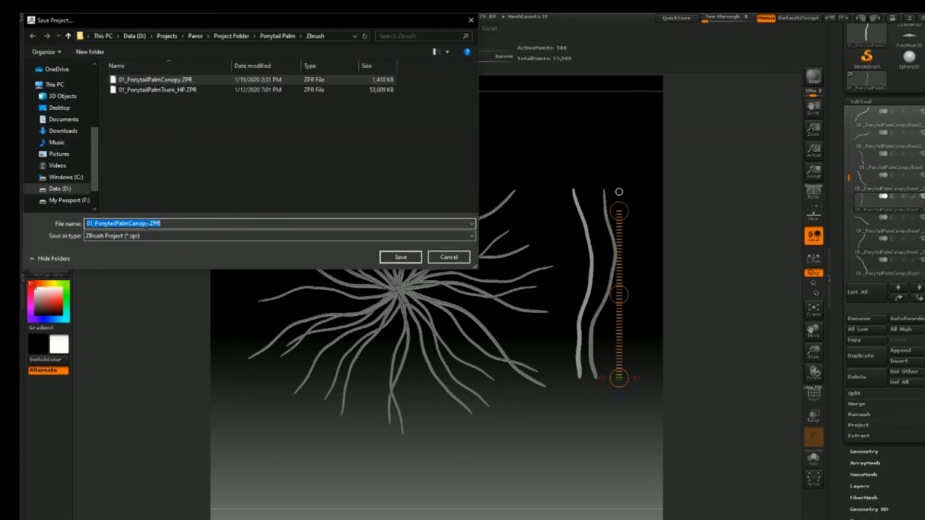
pyautogui.click(149, 224)
pyautogui.write('_combine')
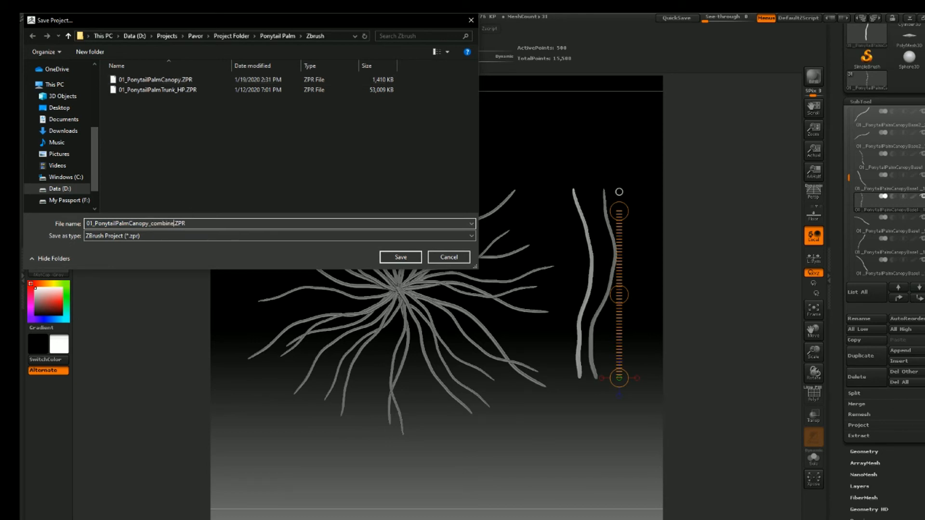
pyautogui.click(415, 257)
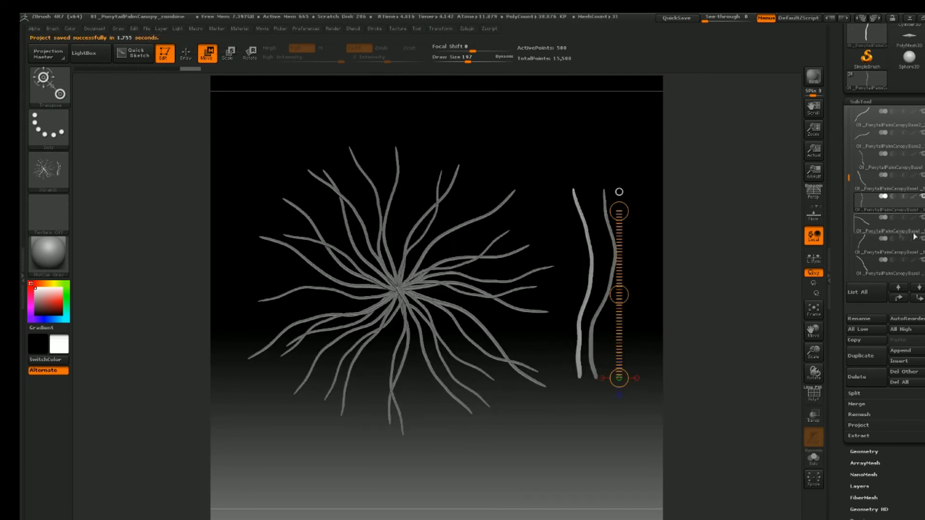
# Step: Identify the upright strand nearer the cluster by toggling subtool visibility, select it, and move it to the end of the subtool list
pyautogui.moveTo(901, 133)
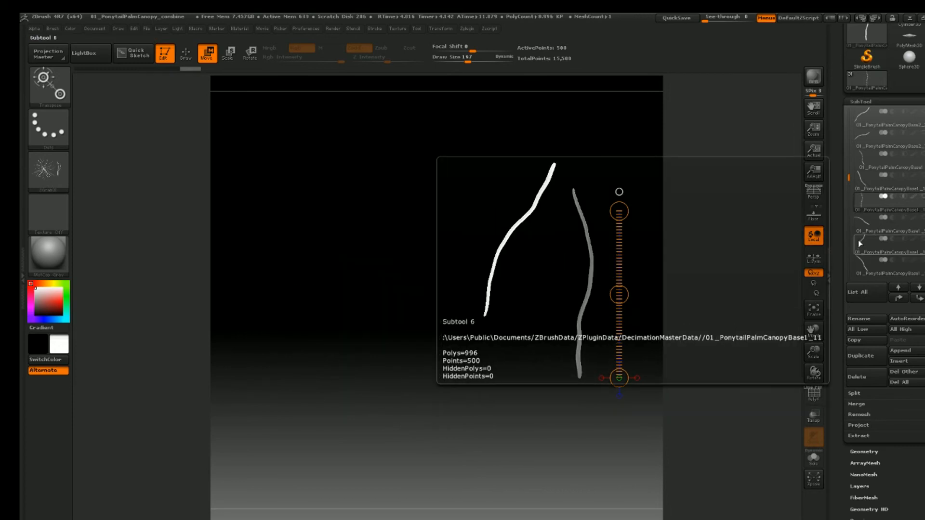
pyautogui.keyDown('shift'); pyautogui.click(922, 197); pyautogui.keyUp('shift')
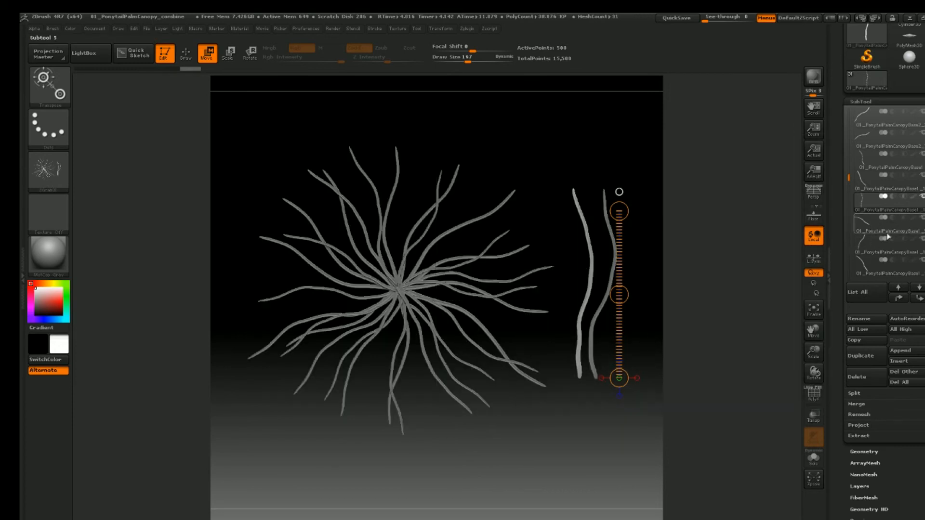
pyautogui.click(915, 210)
pyautogui.click(922, 197)
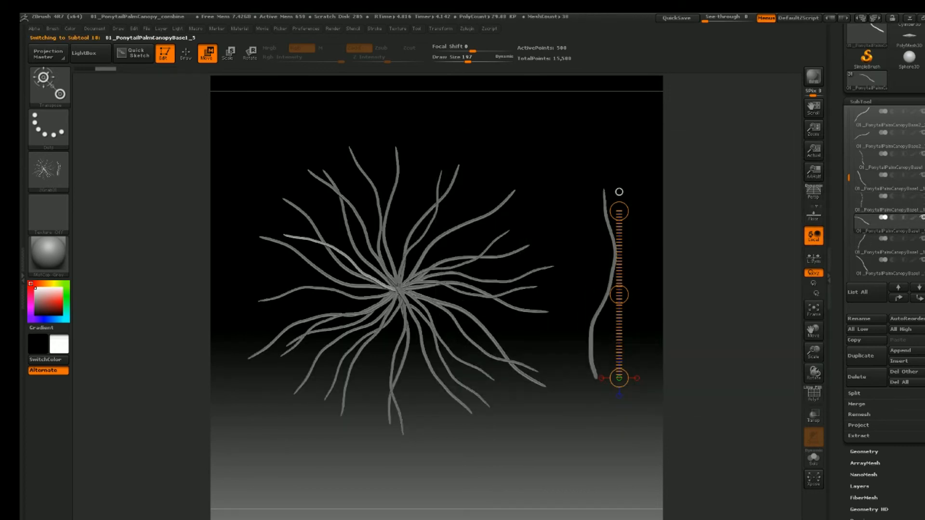
pyautogui.click(867, 202)
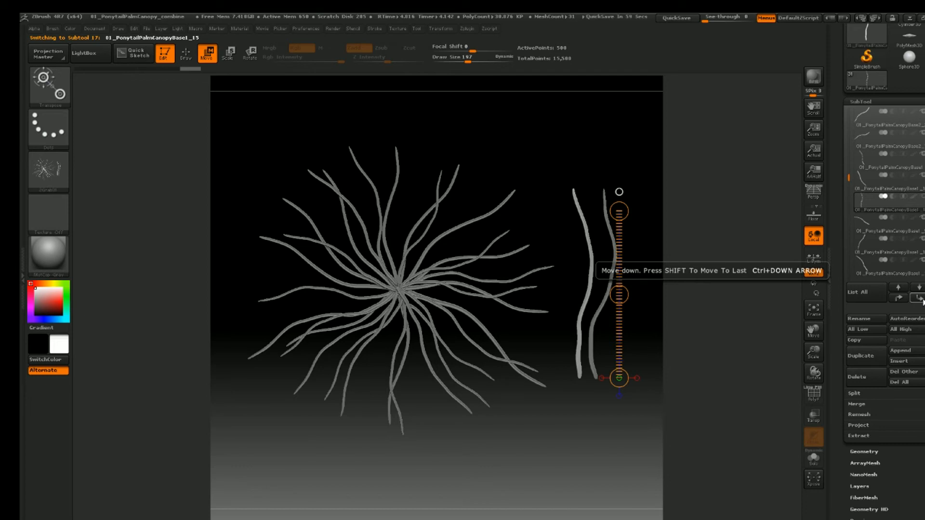
pyautogui.click(920, 298)
pyautogui.click(922, 299)
pyautogui.click(922, 299)
pyautogui.click(922, 299)
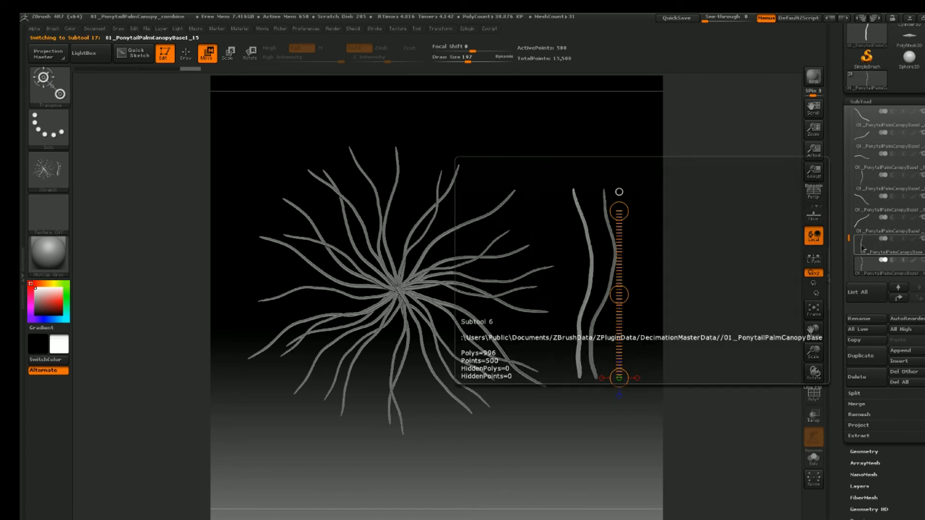
# Step: Toggle the visibility of the canopy subtools one by one to find which one is the outer upright strand
pyautogui.click(897, 244)
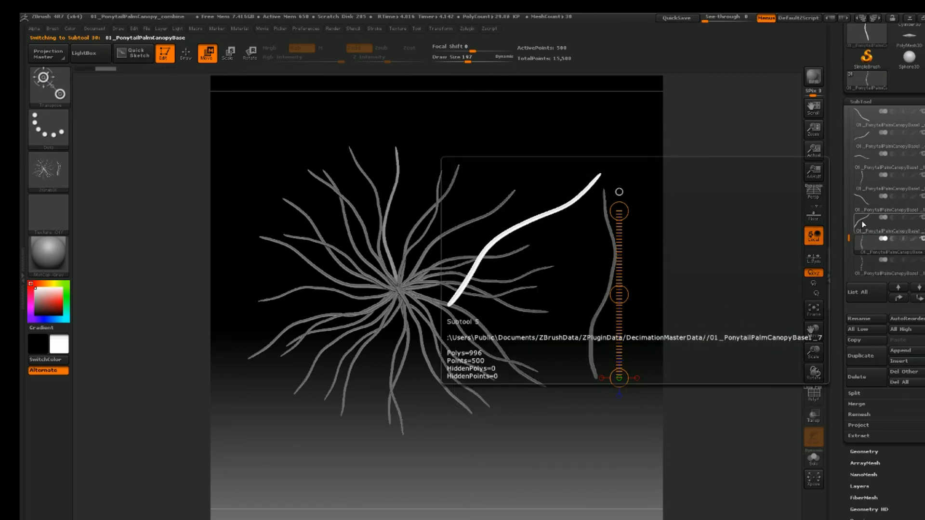
pyautogui.click(866, 177)
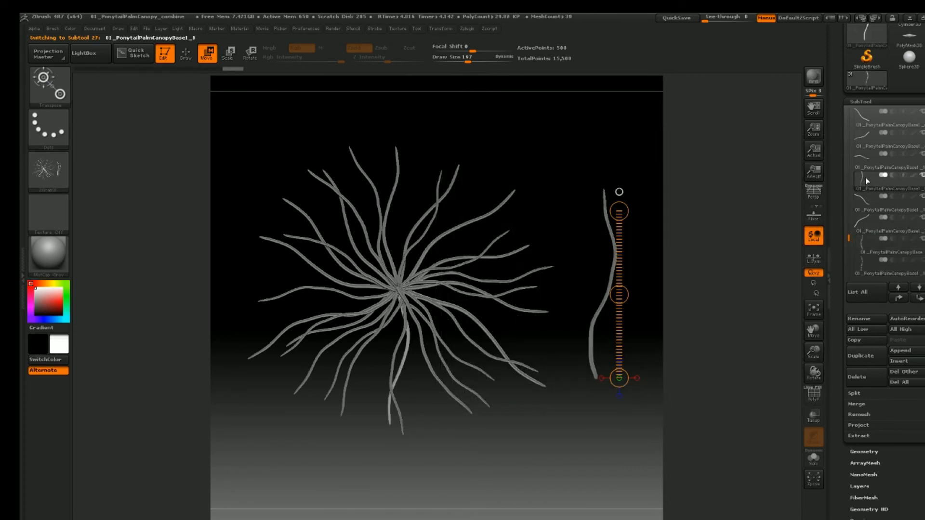
pyautogui.moveTo(849, 239); pyautogui.dragTo(849, 109)
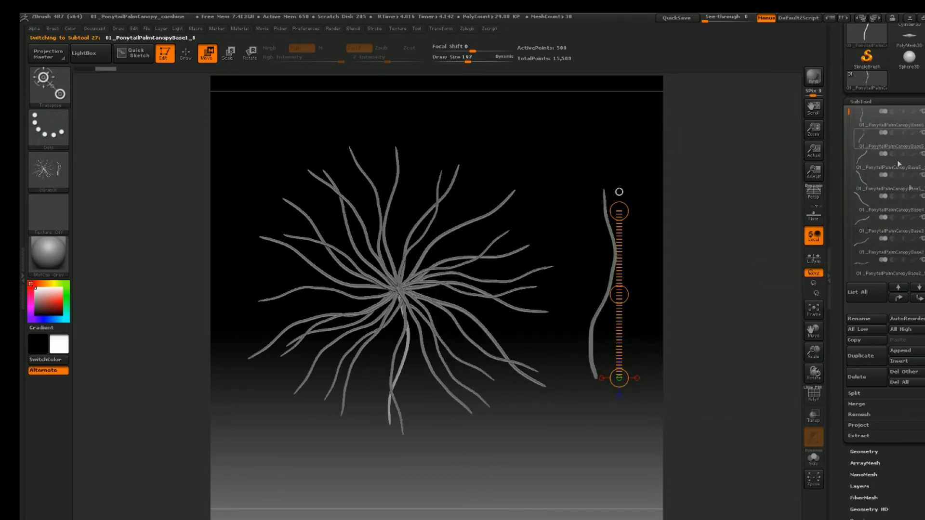
pyautogui.click(911, 221)
pyautogui.click(922, 219)
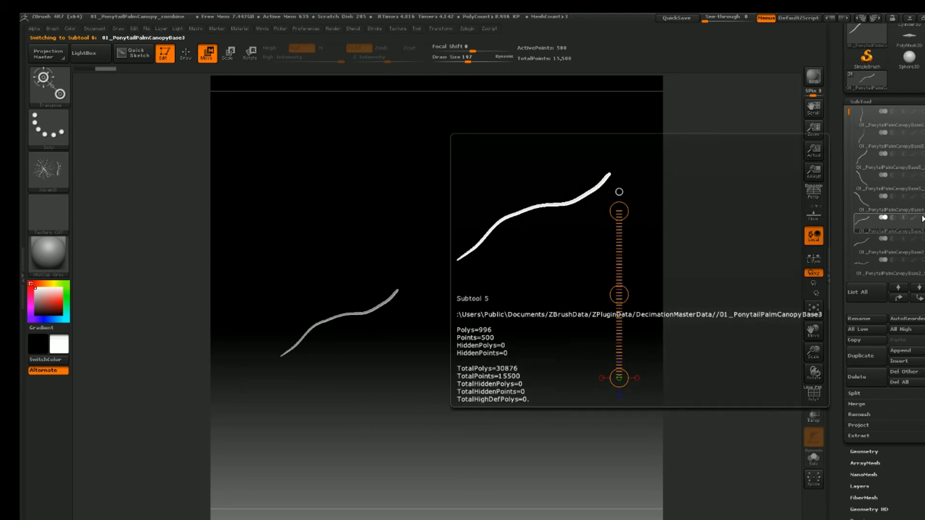
pyautogui.click(923, 218)
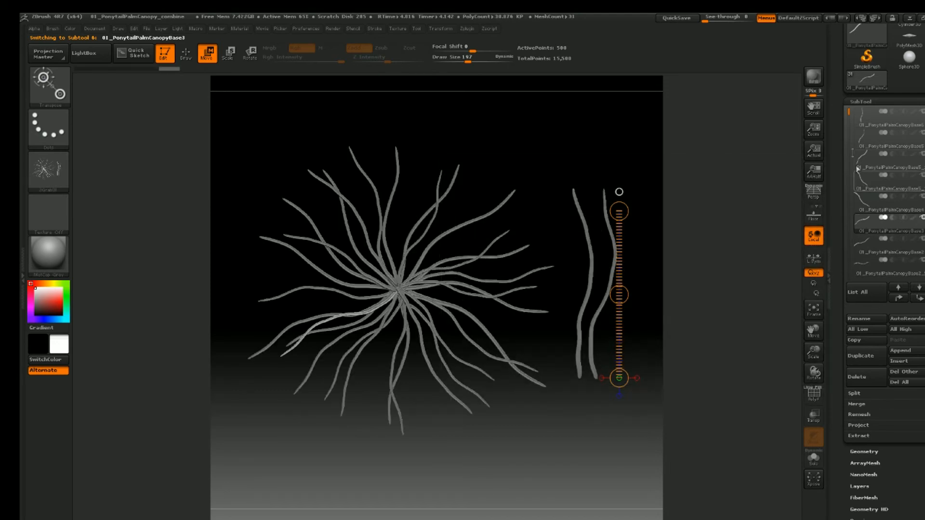
pyautogui.moveTo(849, 113)
pyautogui.mouseDown()
pyautogui.moveTo(852, 145)
pyautogui.moveTo(852, 136)
pyautogui.mouseUp()
pyautogui.click(924, 134)
pyautogui.click(924, 135)
pyautogui.click(924, 155)
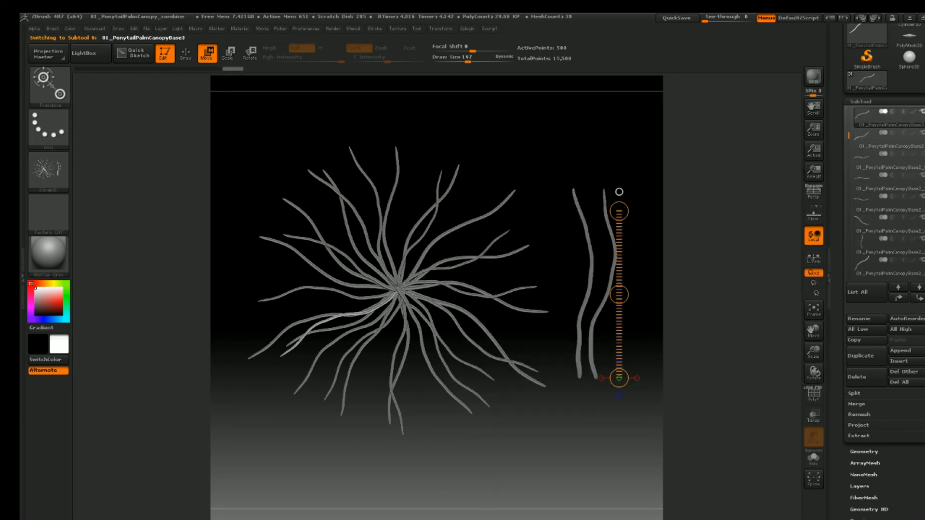
pyautogui.click(924, 177)
pyautogui.click(923, 199)
pyautogui.click(923, 198)
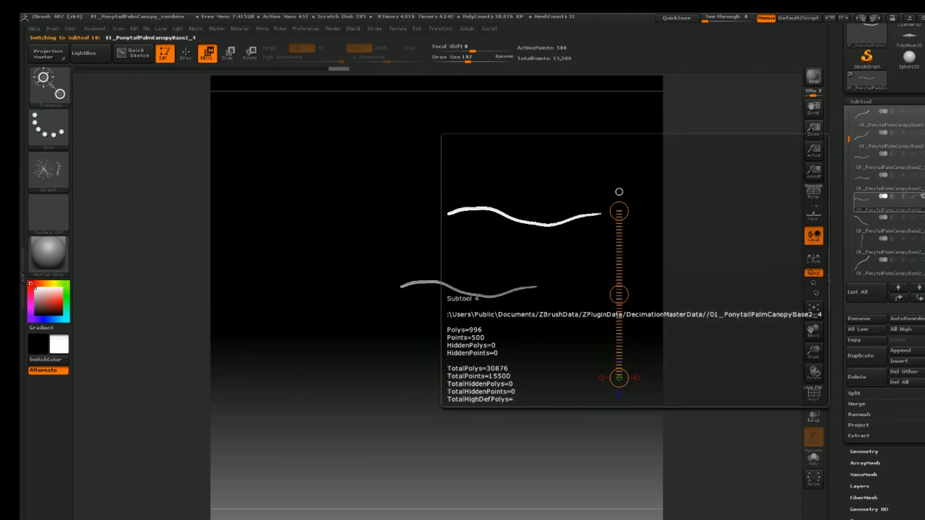
pyautogui.click(924, 198)
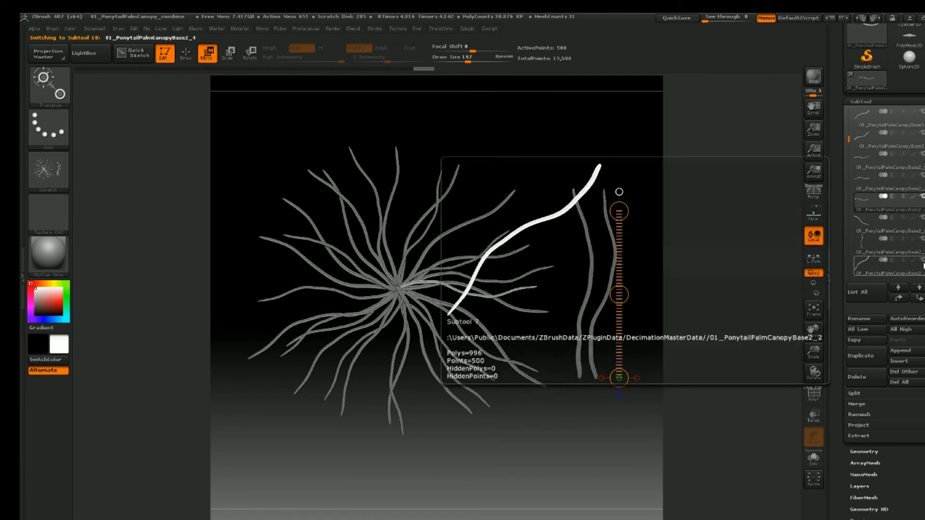
pyautogui.moveTo(845, 143); pyautogui.dragTo(850, 166)
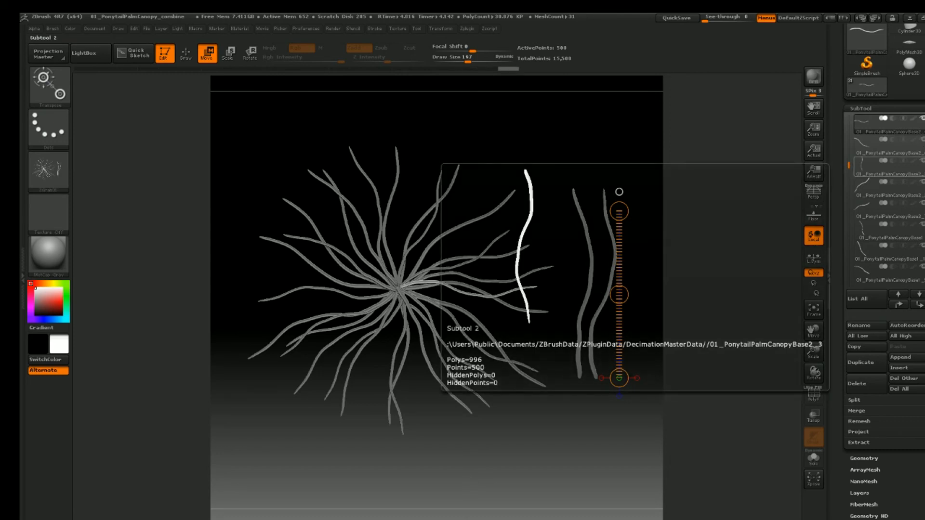
pyautogui.click(923, 181)
pyautogui.click(924, 204)
pyautogui.click(924, 204)
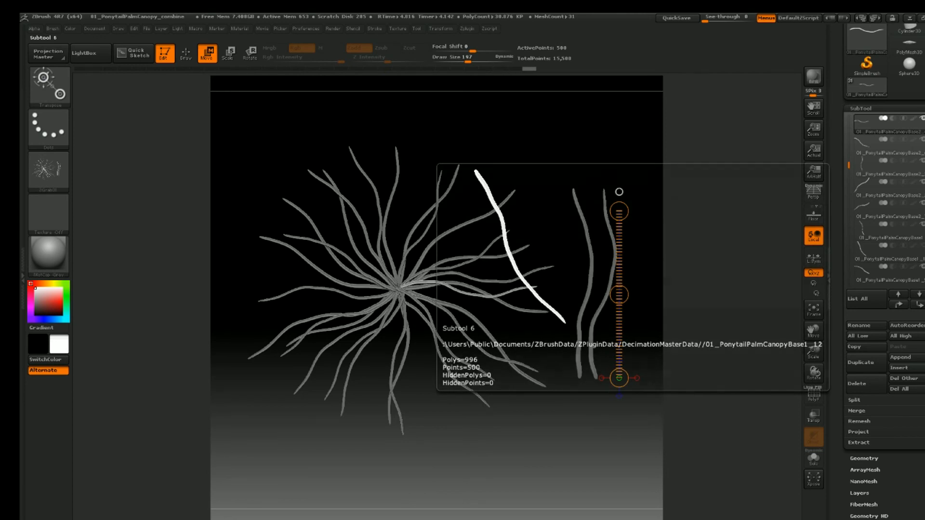
pyautogui.moveTo(851, 163); pyautogui.dragTo(850, 188)
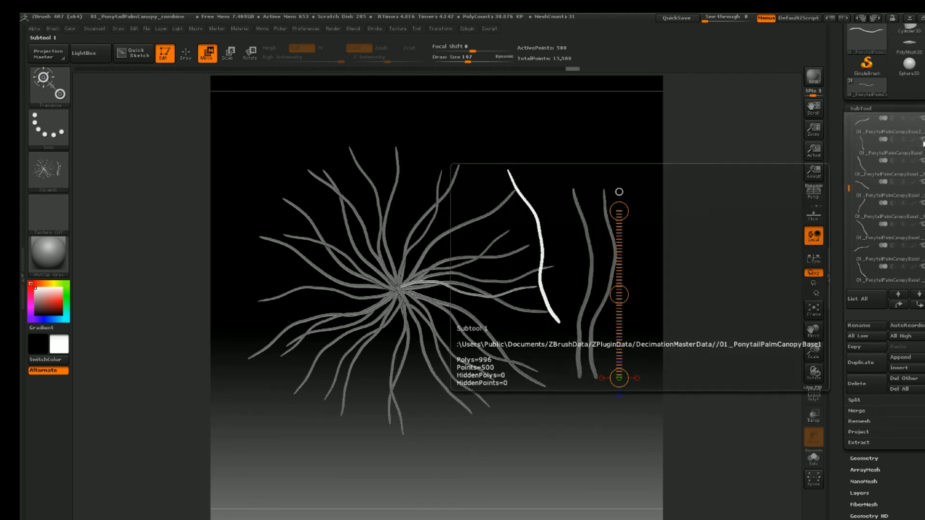
pyautogui.click(922, 182)
pyautogui.click(922, 181)
pyautogui.click(923, 202)
pyautogui.click(923, 203)
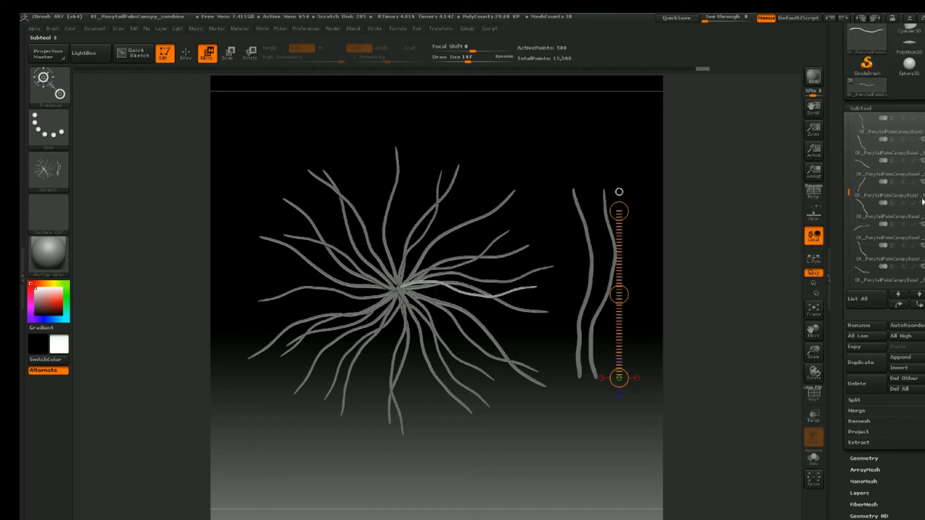
pyautogui.click(922, 204)
pyautogui.click(922, 204)
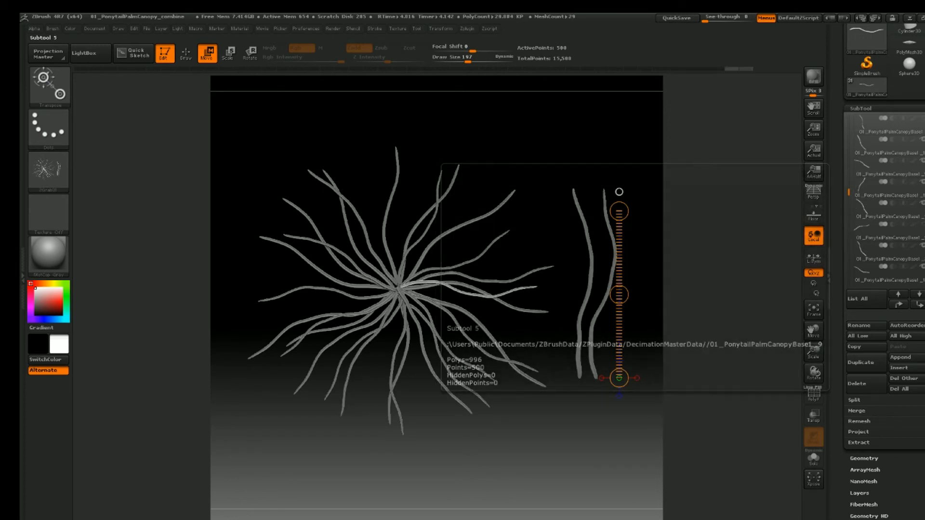
# Step: Check and select the first subtool, 01_PonytailPalmCanopyBase6, and move it to the end of the subtool list beside the other upright strand
pyautogui.moveTo(849, 191); pyautogui.dragTo(839, 110)
pyautogui.click(869, 120)
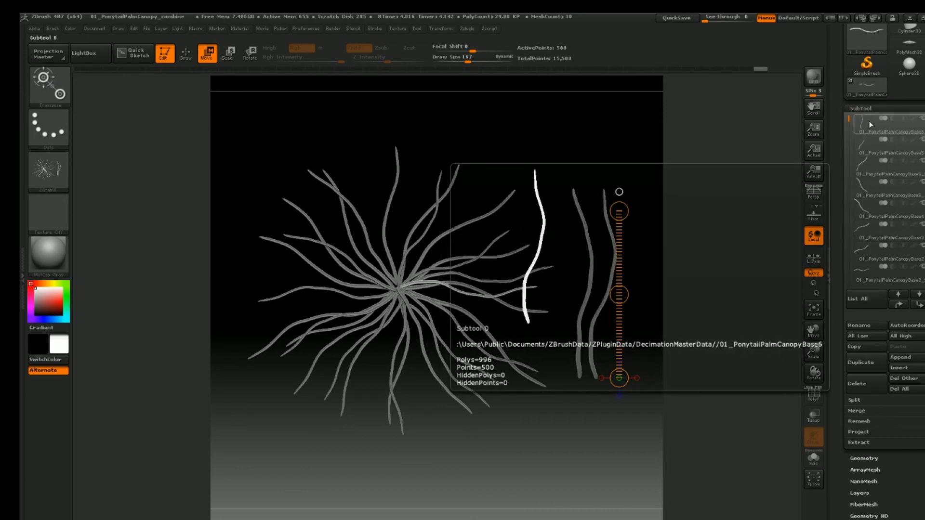
pyautogui.click(922, 118)
pyautogui.click(923, 118)
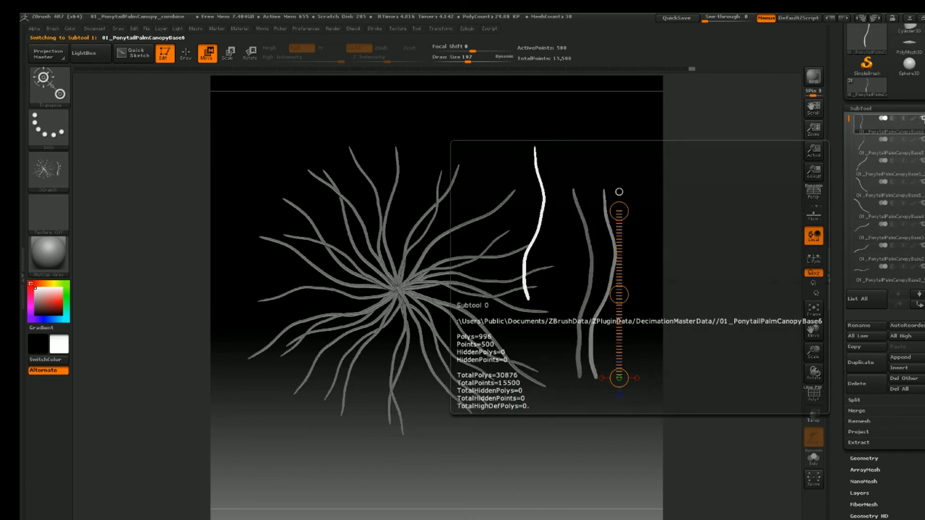
pyautogui.keyDown('shift'); pyautogui.click(918, 305); pyautogui.keyUp('shift')
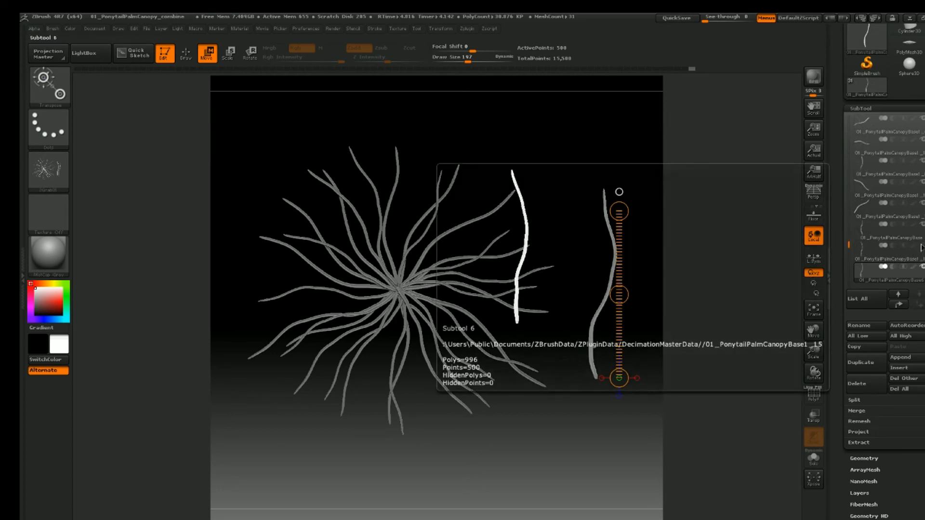
# Step: Isolate the outer strand to check it, select the upright strand nearer the cluster, and rename its subtool Leaf 1
pyautogui.click(921, 268)
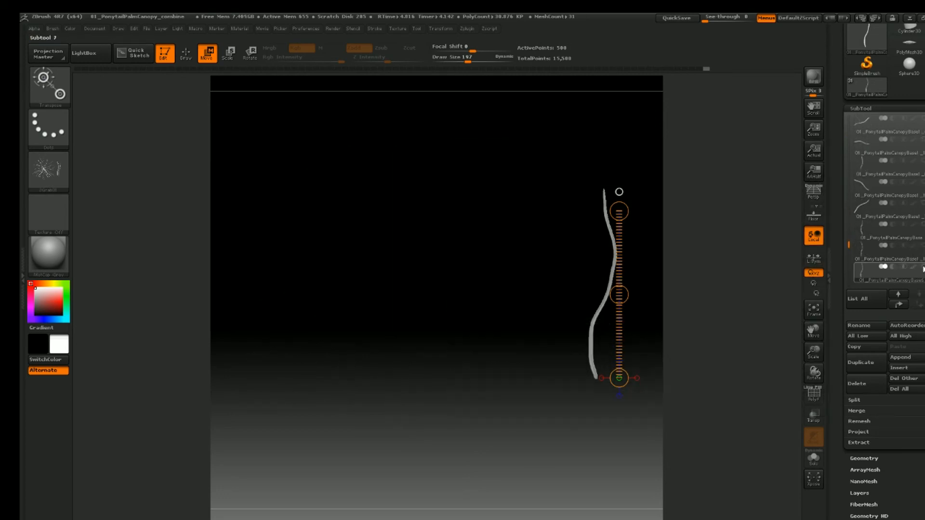
pyautogui.click(860, 252)
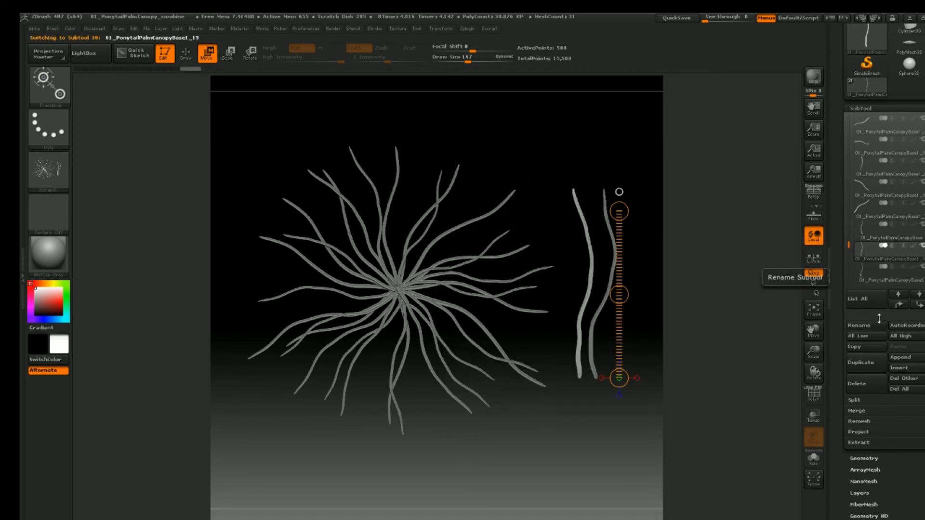
pyautogui.click(859, 325)
pyautogui.write('Stand')
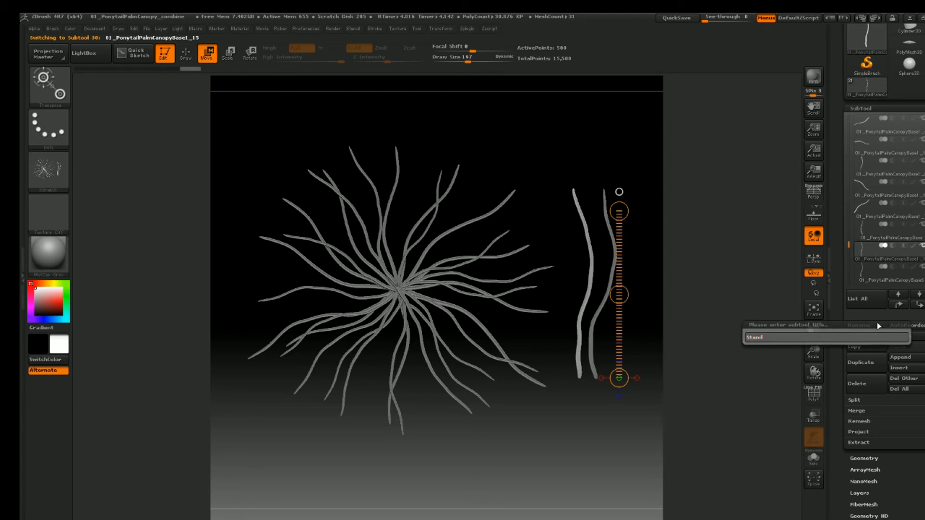
pyautogui.press('BackSpace')
pyautogui.press('BackSpace')
pyautogui.press('BackSpace')
pyautogui.press('BackSpace')
pyautogui.press('BackSpace')
pyautogui.write('Lea')
pyautogui.press('Return')
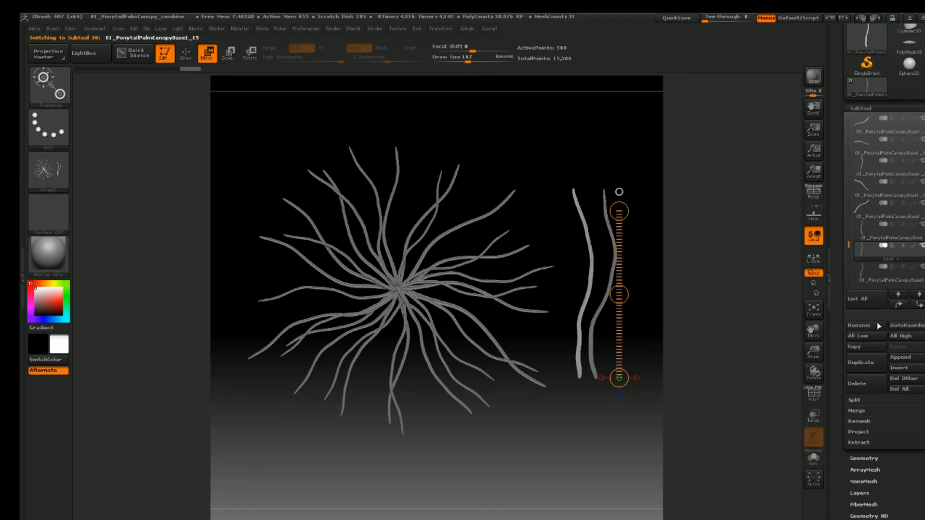
# Step: Select the outer upright strand at the end of the subtool list and rename it Leaf 2
pyautogui.click(862, 284)
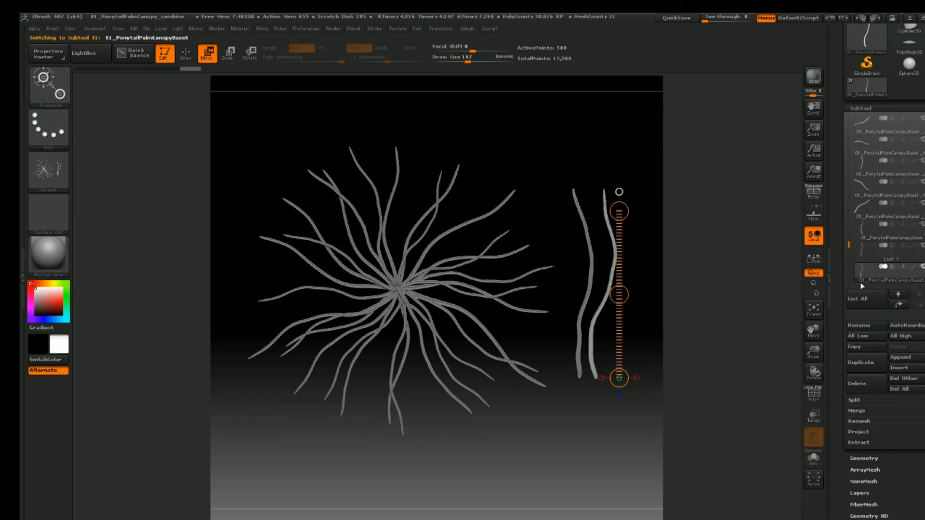
pyautogui.click(855, 326)
pyautogui.write('Leaf 2')
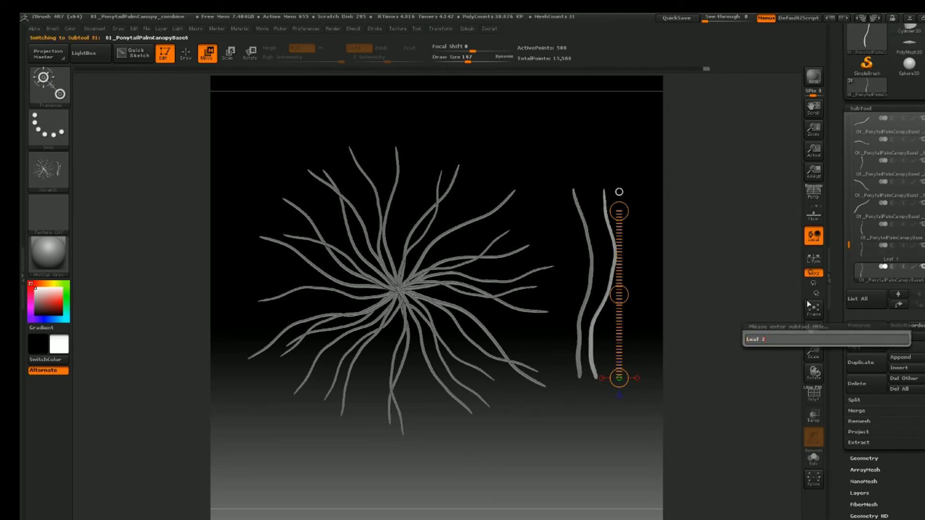
pyautogui.press('Return')
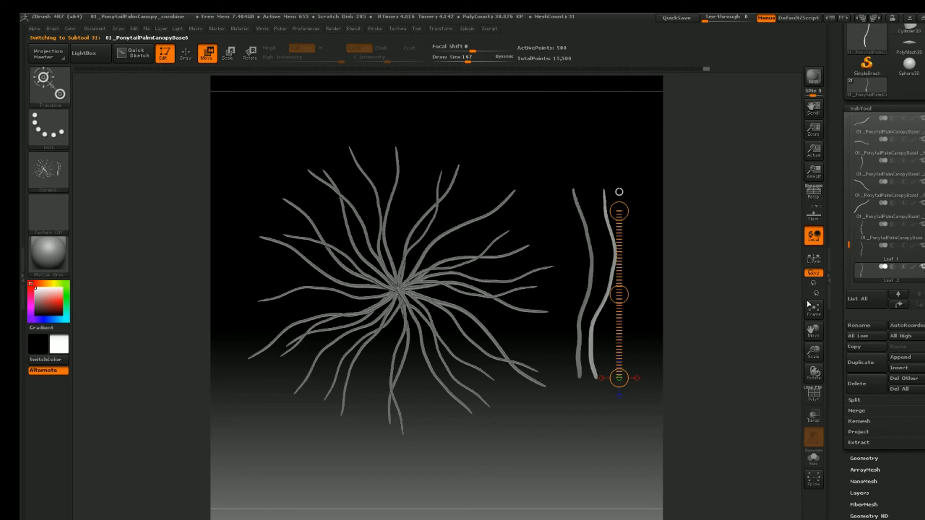
# Step: Select the first canopy subtool and merge it down with the next one, accepting the non-undoable operation for the whole session
pyautogui.moveTo(877, 225)
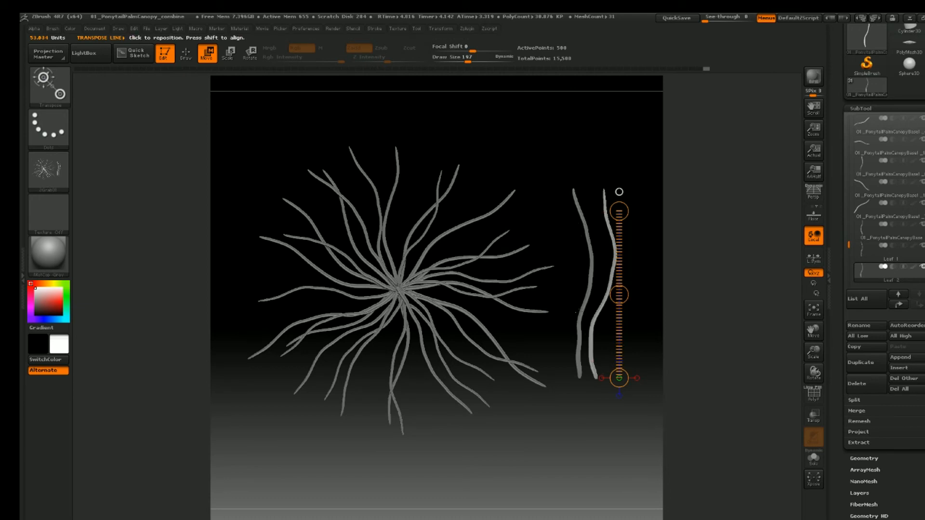
pyautogui.moveTo(843, 251)
pyautogui.mouseDown()
pyautogui.moveTo(853, 302)
pyautogui.moveTo(849, 162)
pyautogui.mouseUp()
pyautogui.click(861, 176)
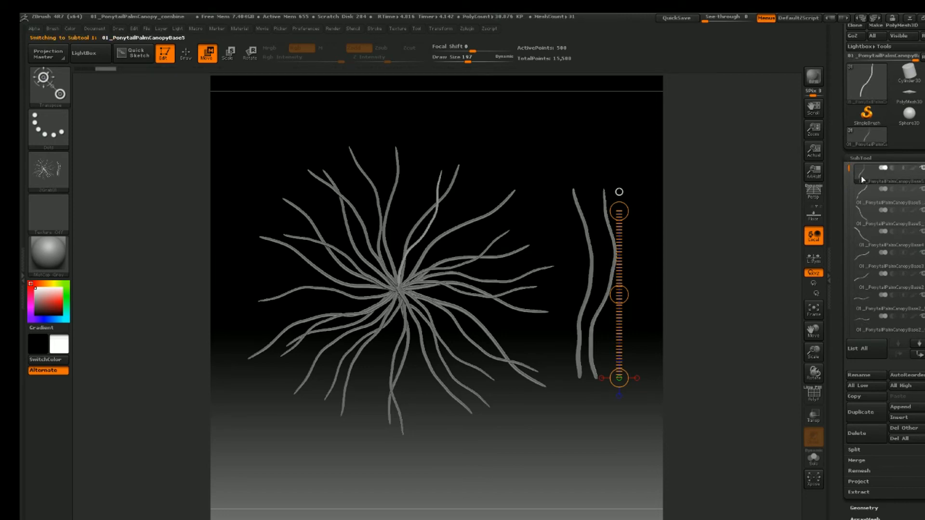
pyautogui.click(876, 460)
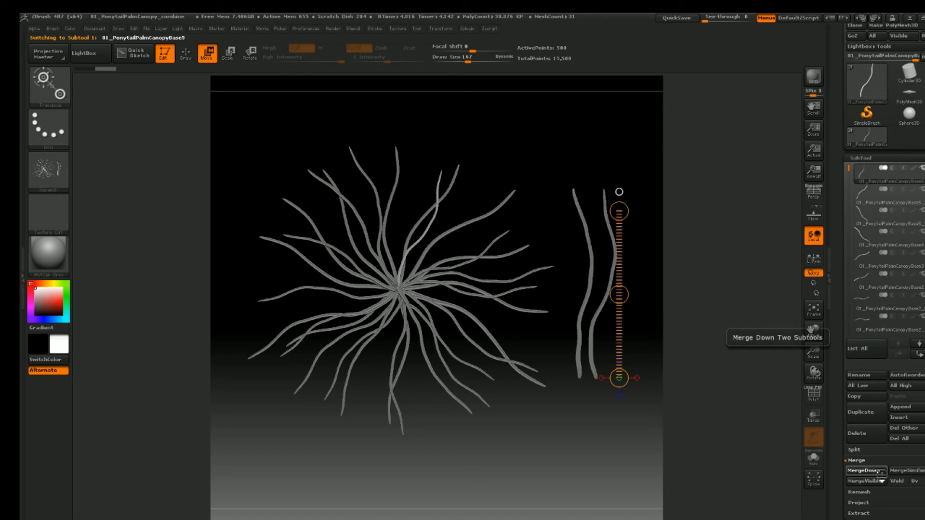
pyautogui.click(881, 473)
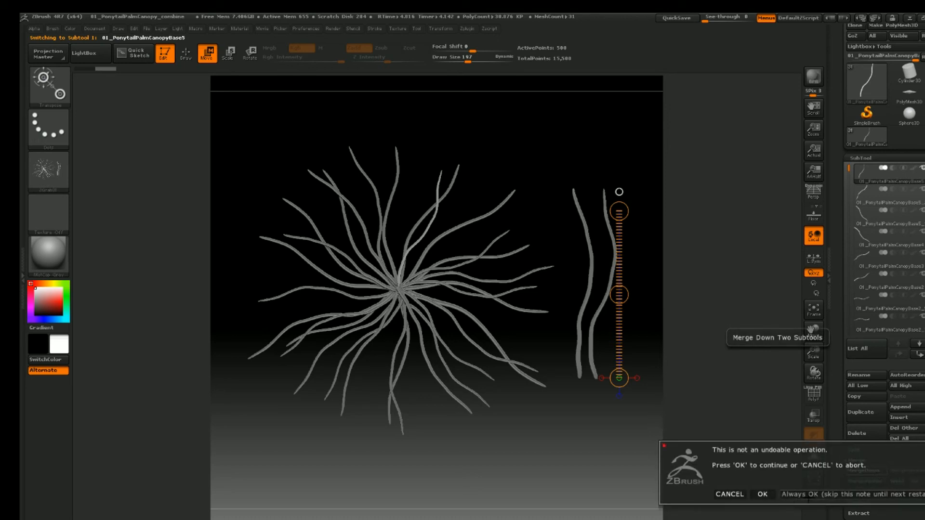
pyautogui.click(810, 497)
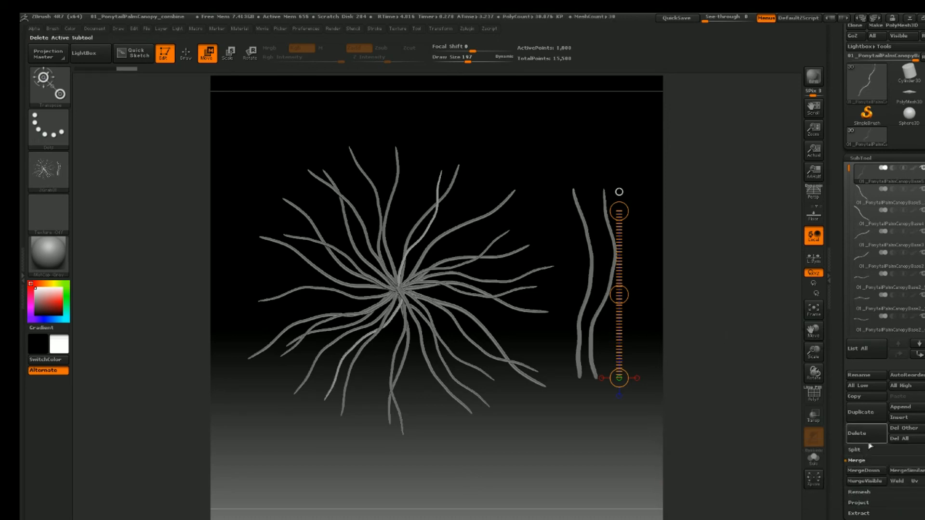
# Step: Repeatedly merge the first subtool down until all canopy strands form one subtool, keeping Leaf 1 and Leaf 2 separate
pyautogui.click(867, 470)
pyautogui.click(867, 471)
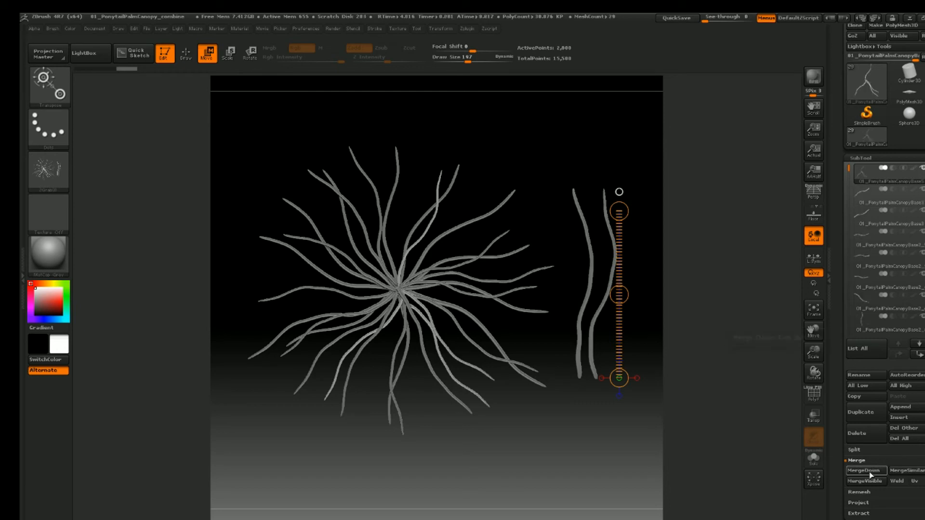
pyautogui.click(867, 470)
pyautogui.click(867, 471)
pyautogui.click(867, 470)
pyautogui.click(867, 471)
pyautogui.click(870, 472)
pyautogui.click(869, 472)
pyautogui.click(869, 472)
pyautogui.click(869, 472)
pyautogui.click(870, 472)
pyautogui.click(870, 472)
pyautogui.click(870, 472)
pyautogui.click(869, 473)
pyautogui.click(870, 472)
pyautogui.click(869, 472)
pyautogui.click(870, 472)
pyautogui.click(870, 472)
pyautogui.click(870, 472)
pyautogui.click(870, 472)
pyautogui.click(869, 472)
pyautogui.click(870, 472)
pyautogui.click(869, 472)
pyautogui.click(870, 472)
pyautogui.click(870, 472)
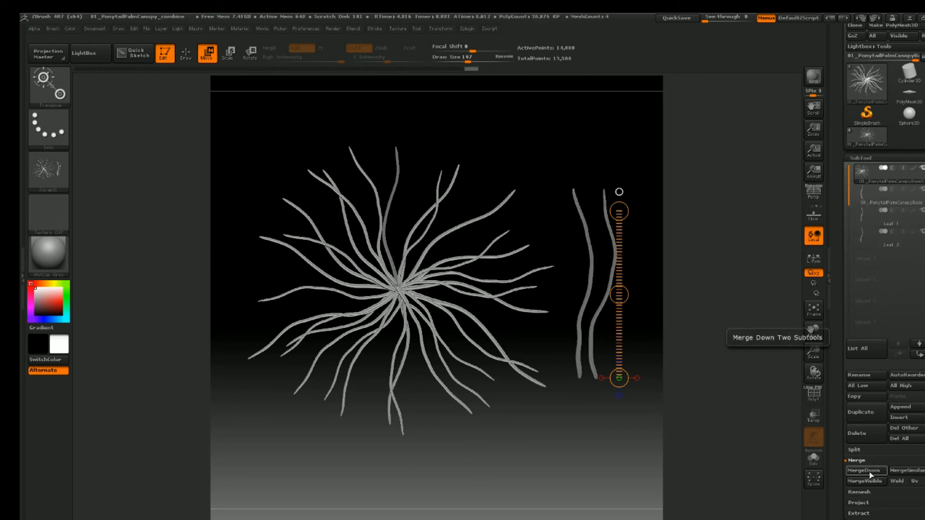
pyautogui.click(869, 472)
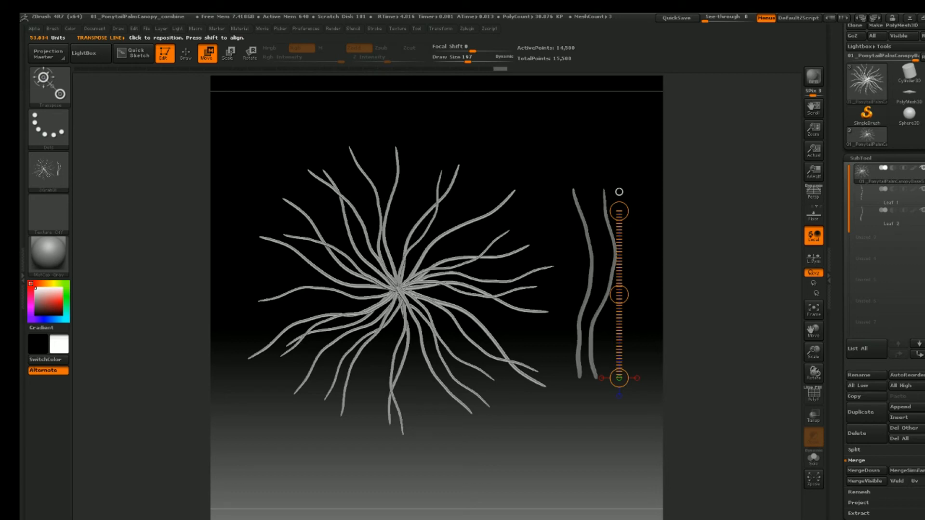
# Step: Place a transpose line from the canopy's center straight up past the strand tips and return to Draw mode
pyautogui.scroll(-2, 884, 270)
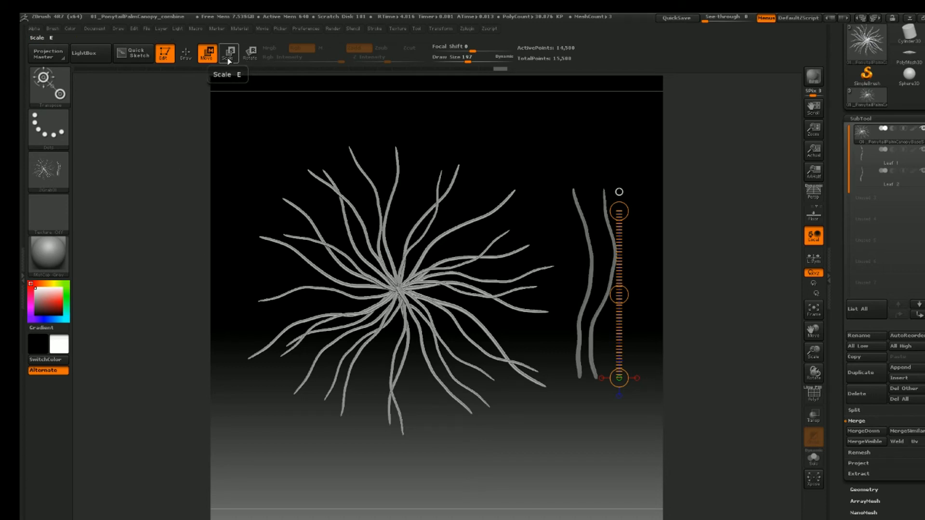
pyautogui.moveTo(396, 290)
pyautogui.mouseDown()
pyautogui.moveTo(396, 107)
pyautogui.moveTo(396, 124)
pyautogui.moveTo(397, 116)
pyautogui.mouseUp()
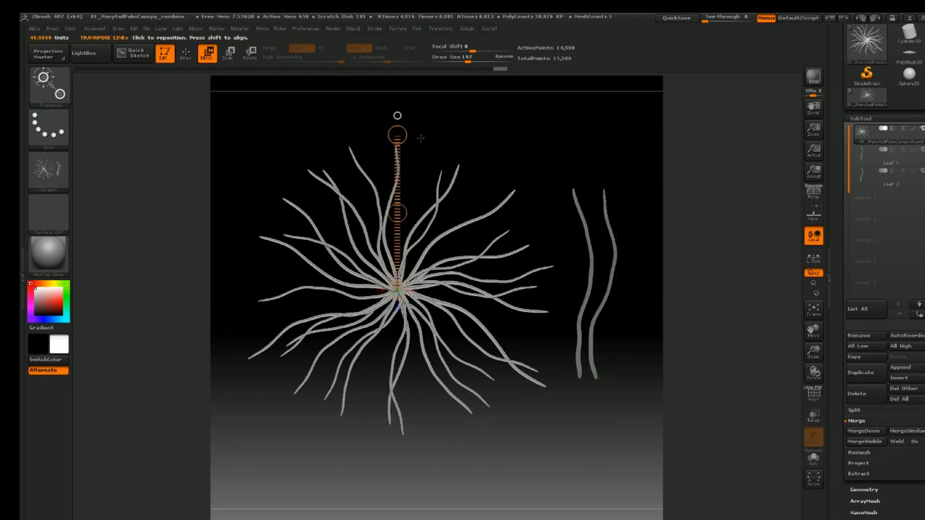
pyautogui.click(192, 58)
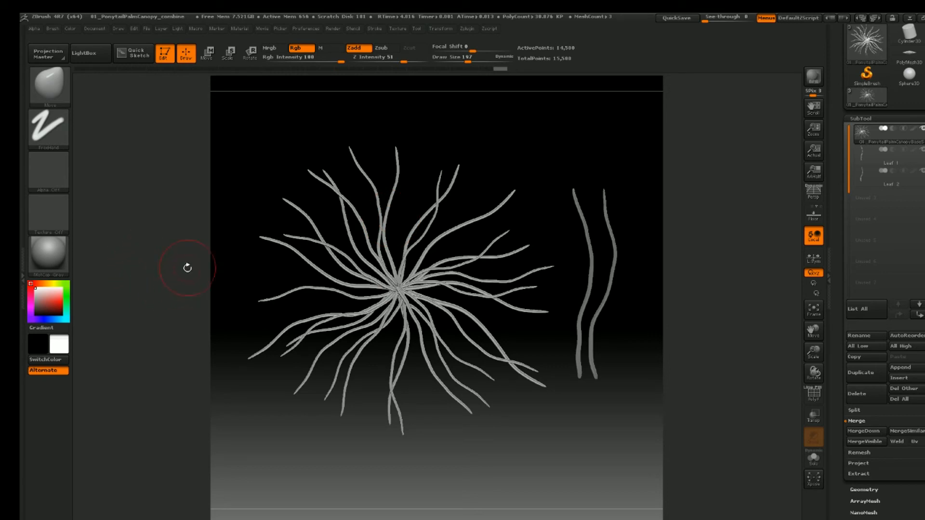
# Step: Choose a pale green color and fill the merged canopy subtool with it
pyautogui.click(62, 284)
pyautogui.click(49, 299)
pyautogui.moveTo(49, 300); pyautogui.dragTo(43, 293)
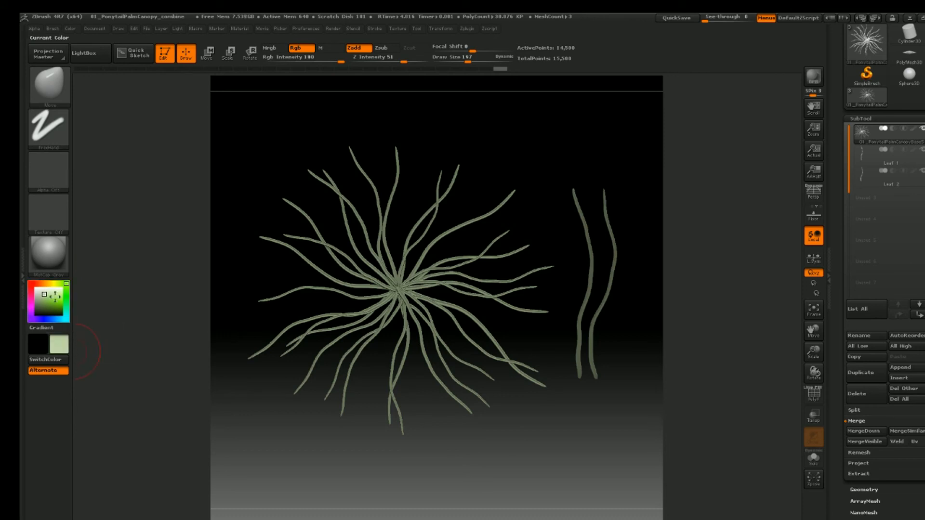
pyautogui.click(71, 29)
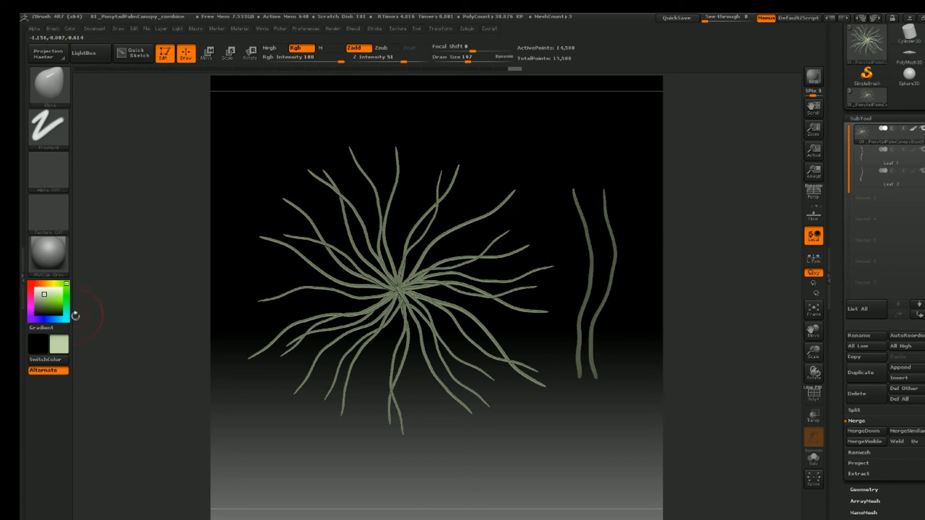
# Step: Try yellowish and near-white tints, settle on a pale grayish green, and fill the Leaf 1 subtool with it
pyautogui.moveTo(54, 313); pyautogui.dragTo(55, 292)
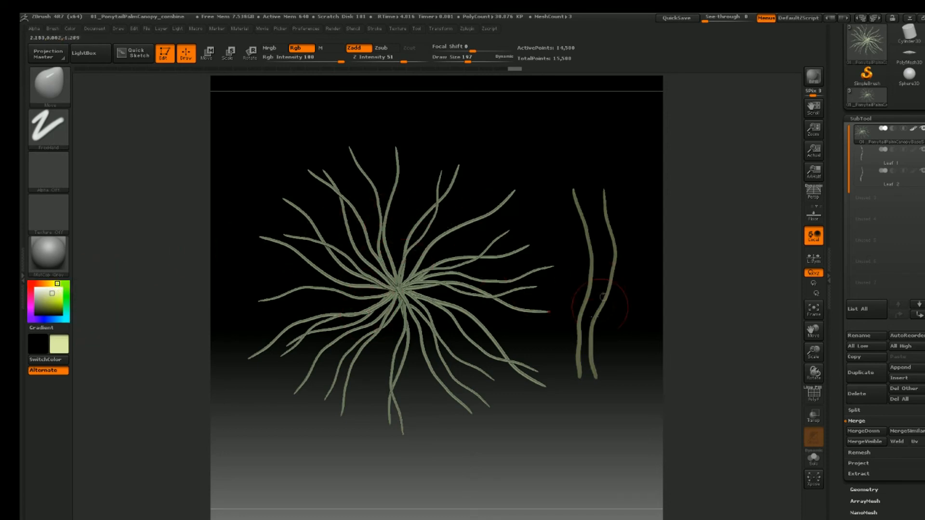
pyautogui.moveTo(44, 298); pyautogui.dragTo(41, 291)
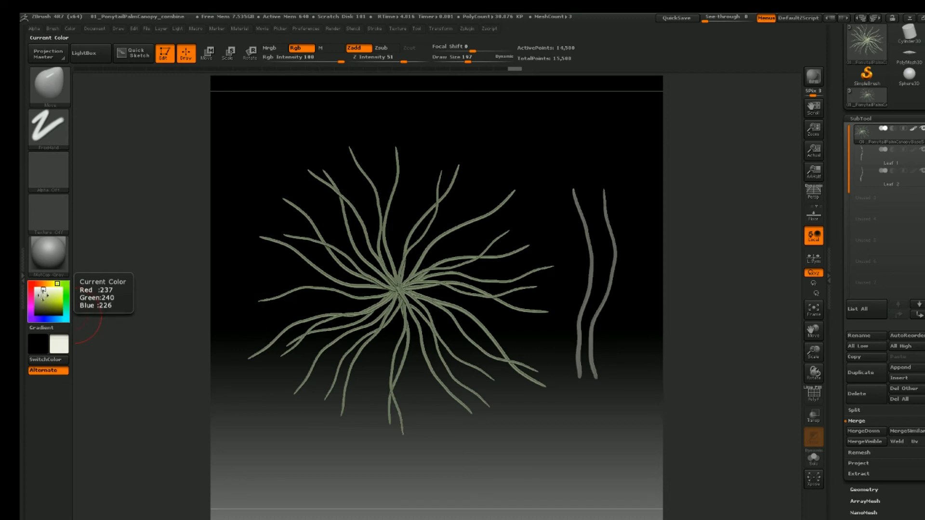
pyautogui.moveTo(42, 297)
pyautogui.mouseDown()
pyautogui.moveTo(40, 274)
pyautogui.moveTo(43, 296)
pyautogui.moveTo(66, 293)
pyautogui.moveTo(48, 302)
pyautogui.moveTo(39, 292)
pyautogui.mouseUp()
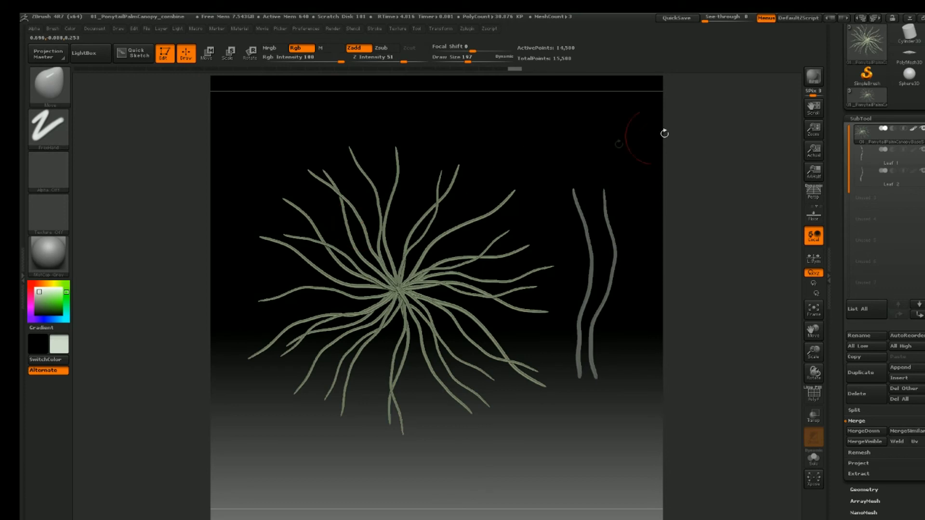
pyautogui.click(880, 157)
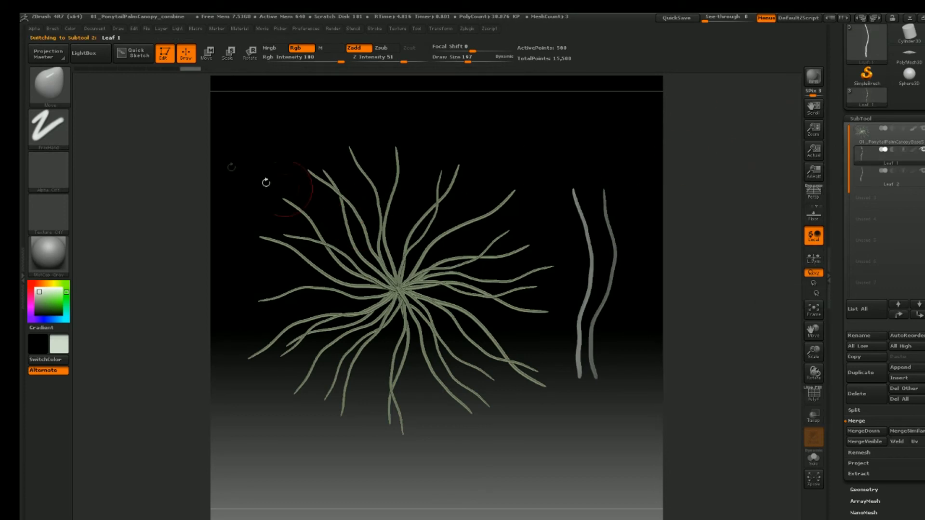
pyautogui.click(70, 29)
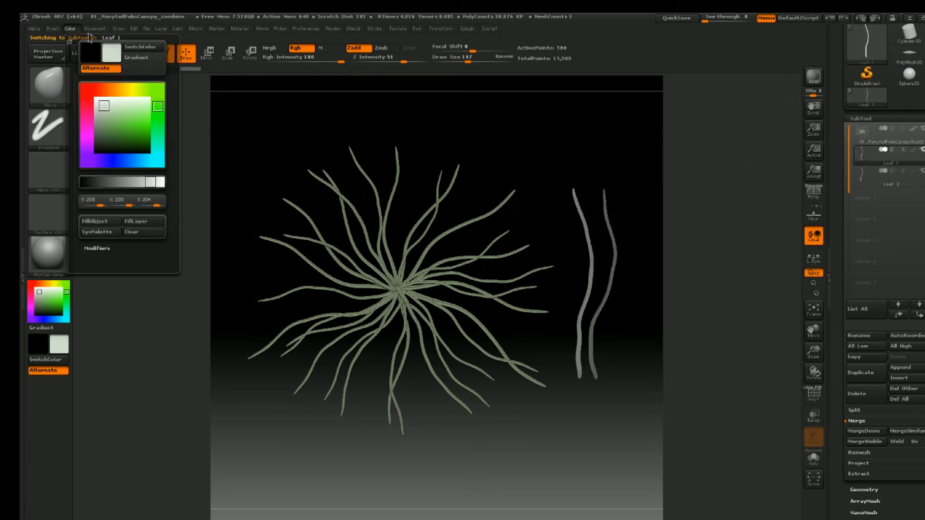
pyautogui.click(100, 221)
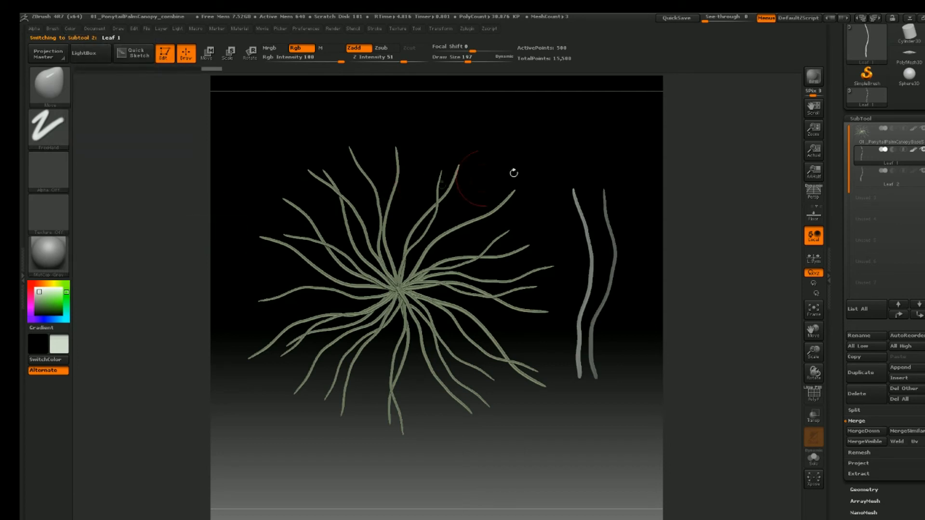
# Step: Fill the Leaf 2 subtool with the same pale grayish green and reselect the merged canopy subtool
pyautogui.press('Down')
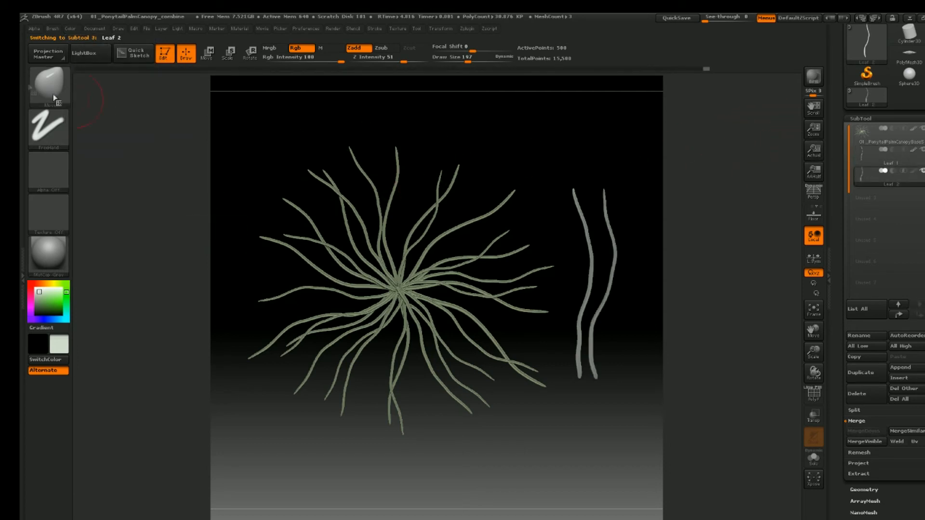
pyautogui.click(72, 29)
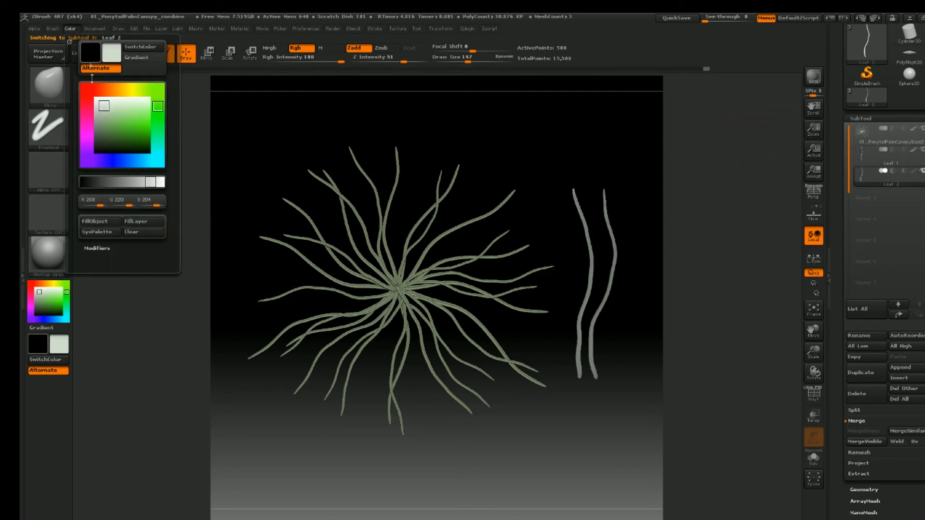
pyautogui.click(100, 222)
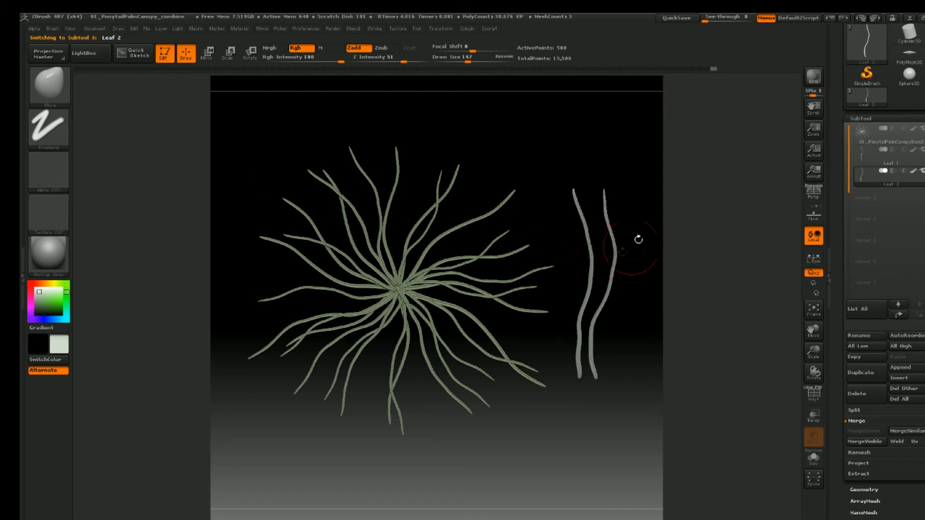
pyautogui.click(861, 138)
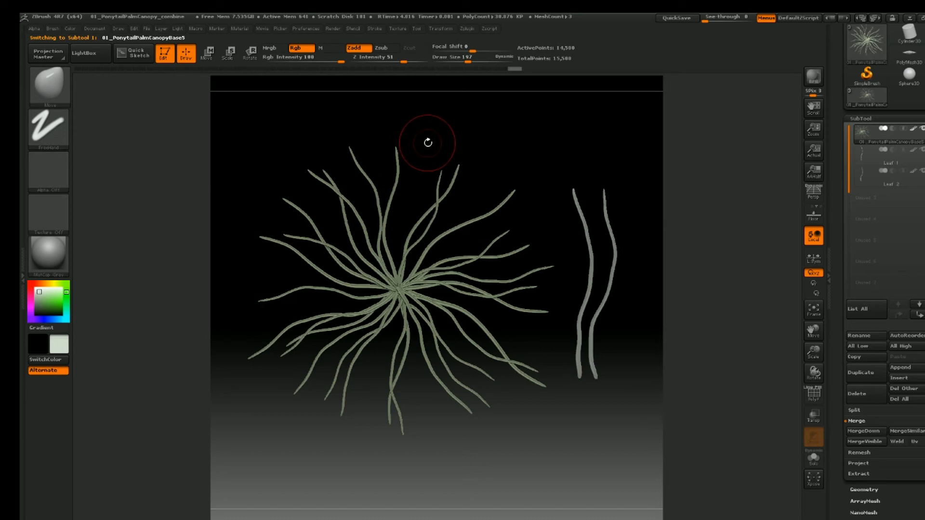
# Step: Switch to Chrome and look through the ponytail palm tree wireframe image results for leaf and canopy references
pyautogui.click(909, 19)
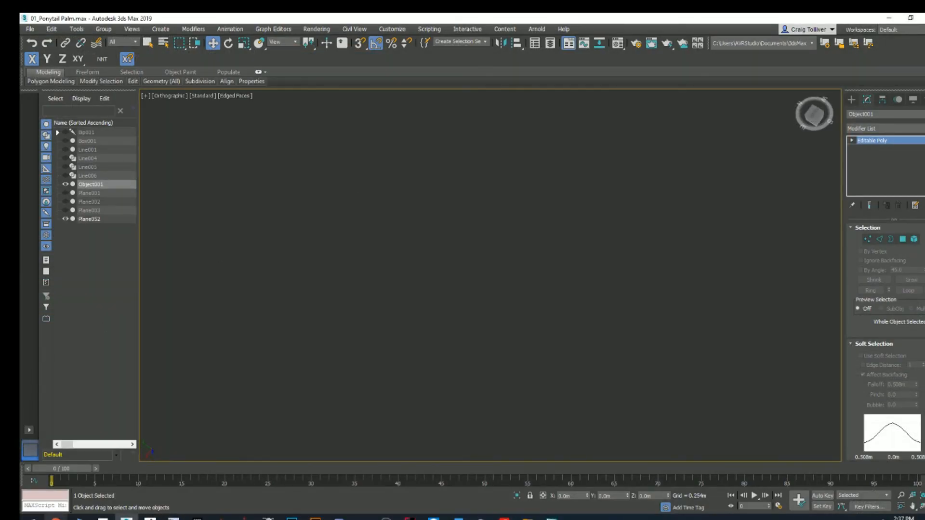
pyautogui.click(56, 518)
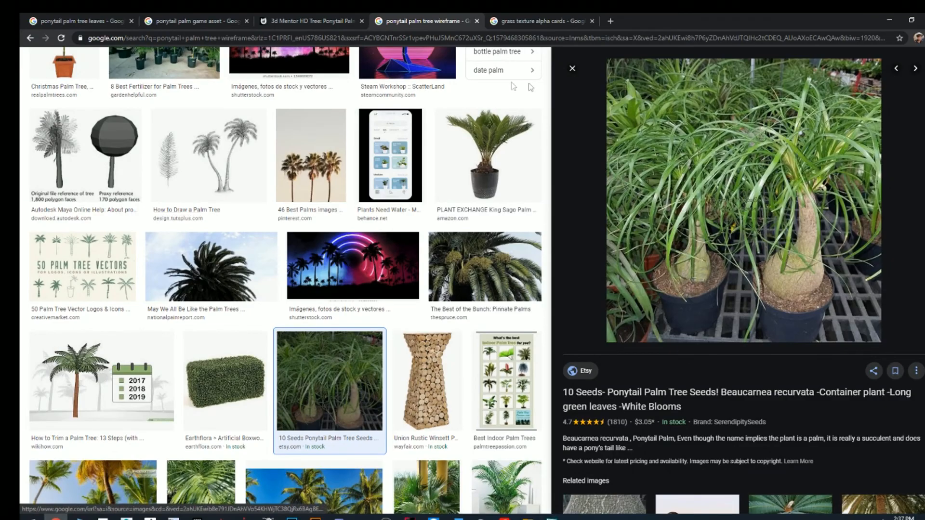
pyautogui.scroll(-3, 684, 174)
pyautogui.scroll(3, 756, 265)
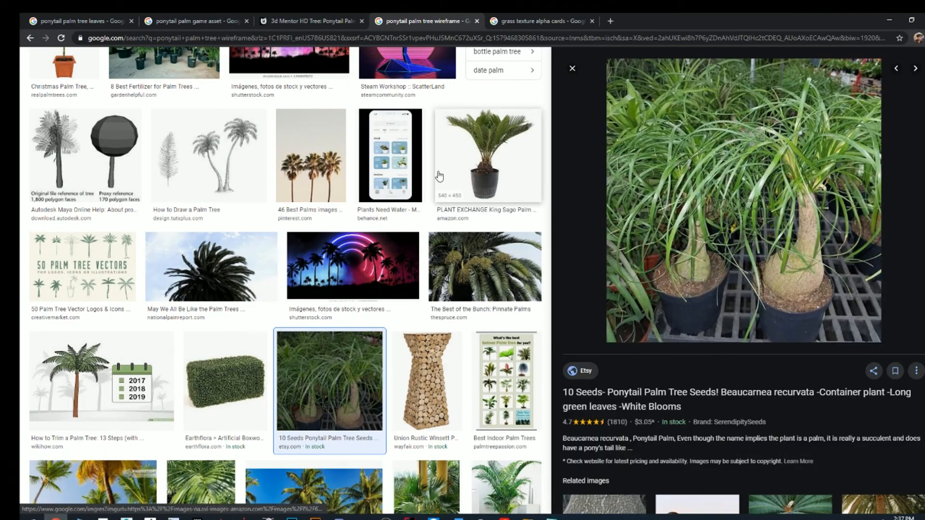
pyautogui.scroll(10, 439, 176)
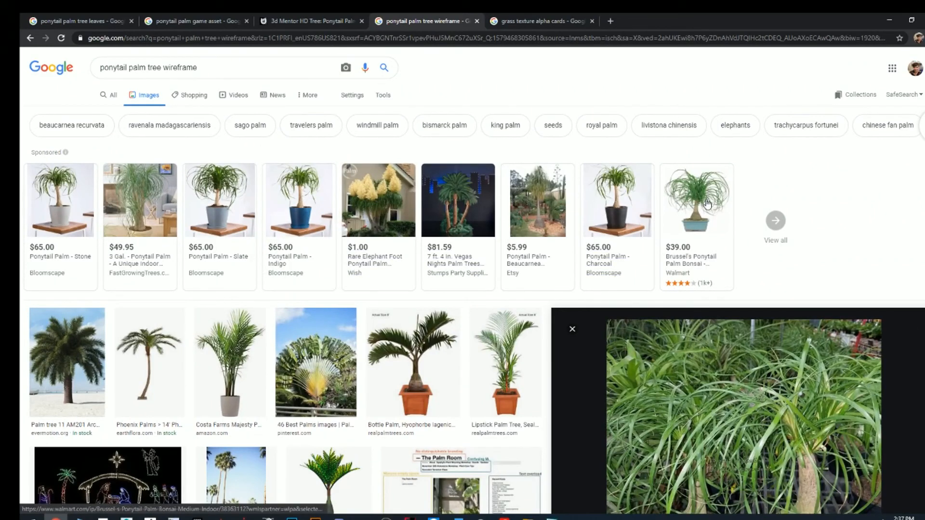
pyautogui.scroll(-5, 684, 203)
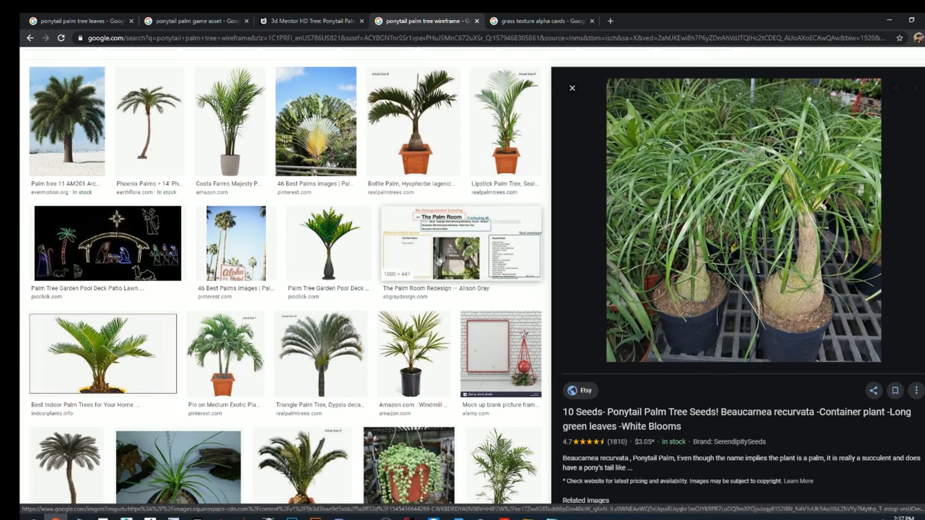
# Step: Switch from the Chrome palm references back to ZBrush and choose a vivid yellow-green paint color
pyautogui.scroll(-6, 781, 138)
pyautogui.scroll(8, 813, 64)
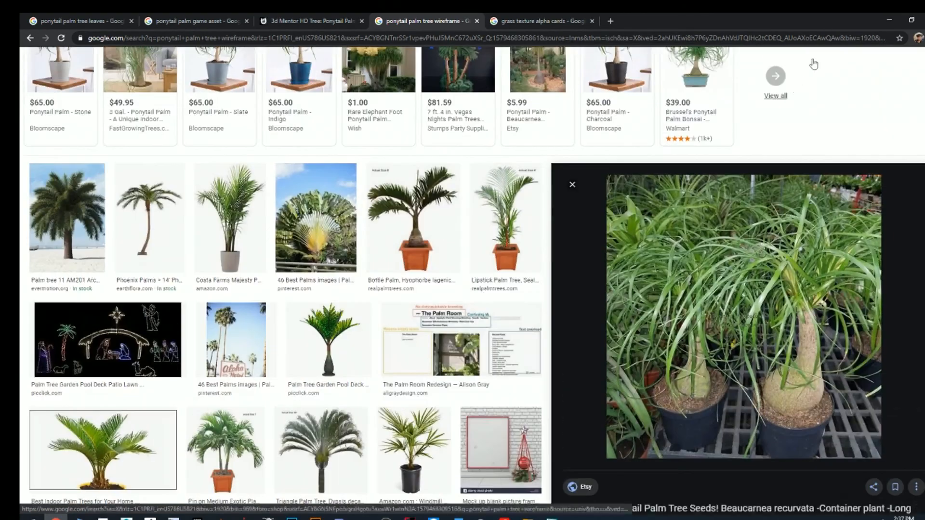
pyautogui.click(895, 20)
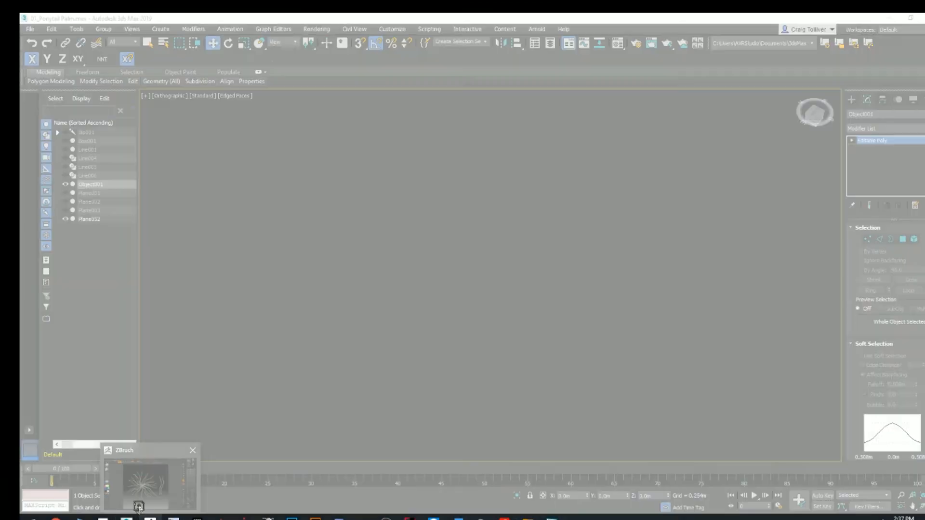
pyautogui.click(139, 504)
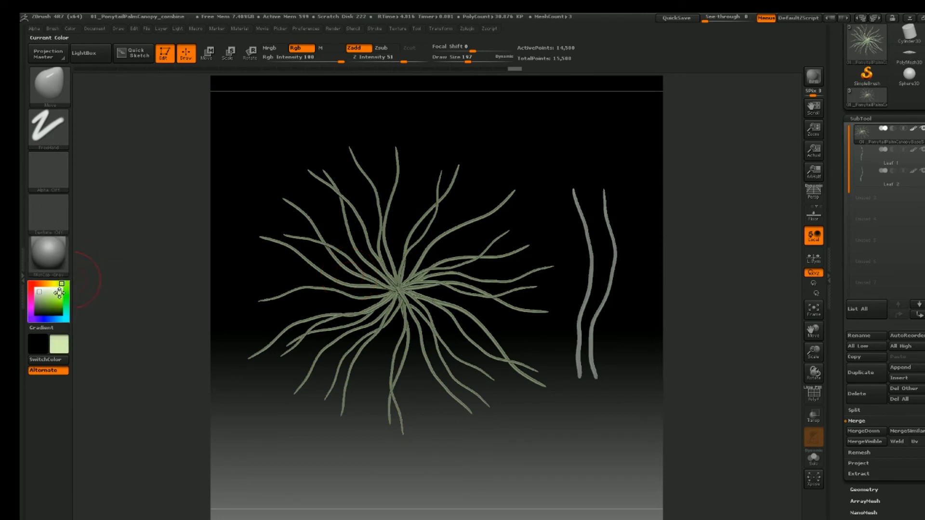
pyautogui.click(58, 297)
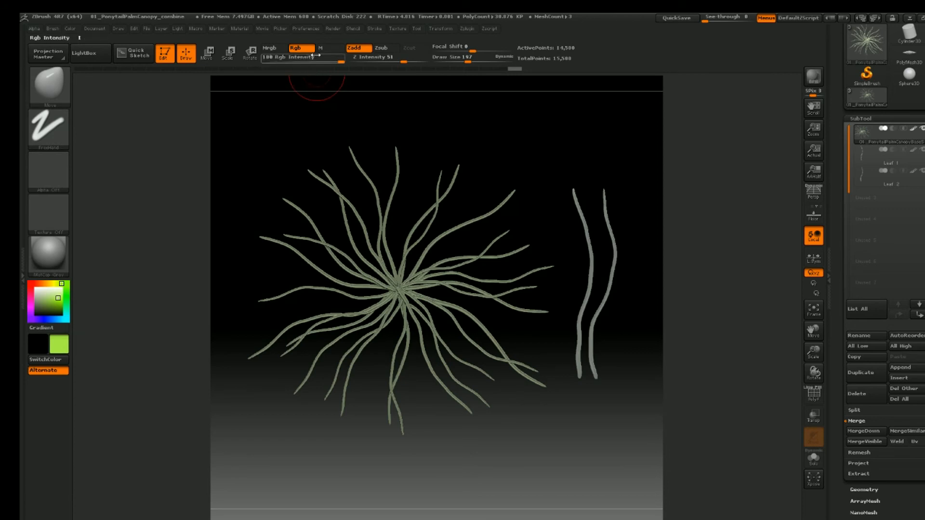
# Step: Activate the Standard brush and make it paint color only, with Rgb on and Zadd off
pyautogui.click(358, 54)
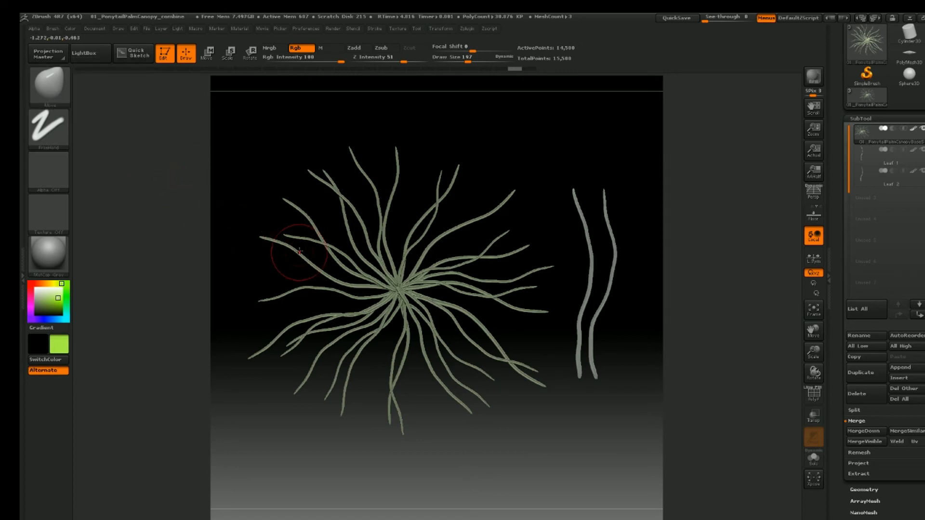
pyautogui.press('b')
pyautogui.press('s')
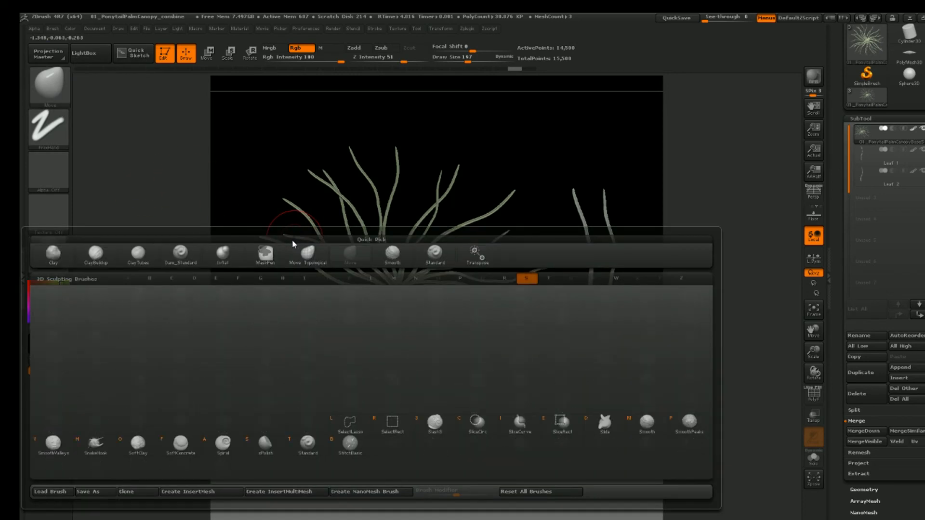
pyautogui.press('t')
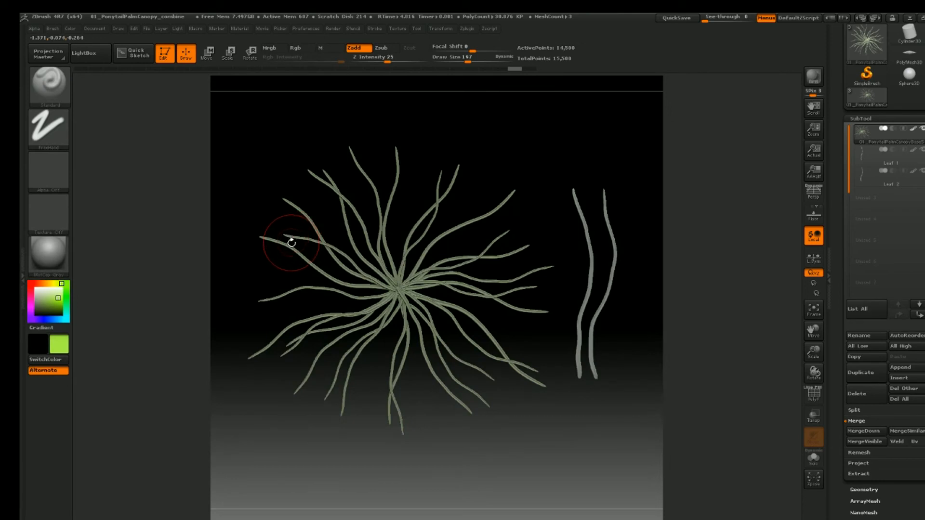
pyautogui.click(360, 50)
pyautogui.click(300, 49)
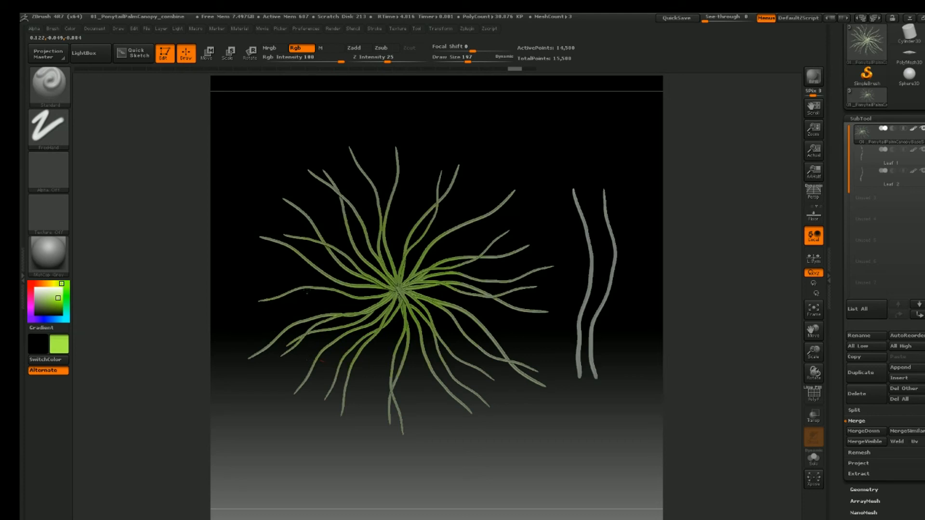
# Step: Brush yellow-green over the inner strands of the merged canopy and step back and forth through the paint history to compare coverage
pyautogui.moveTo(381, 376); pyautogui.dragTo(385, 375)
pyautogui.hotkey('ctrl', 'z')
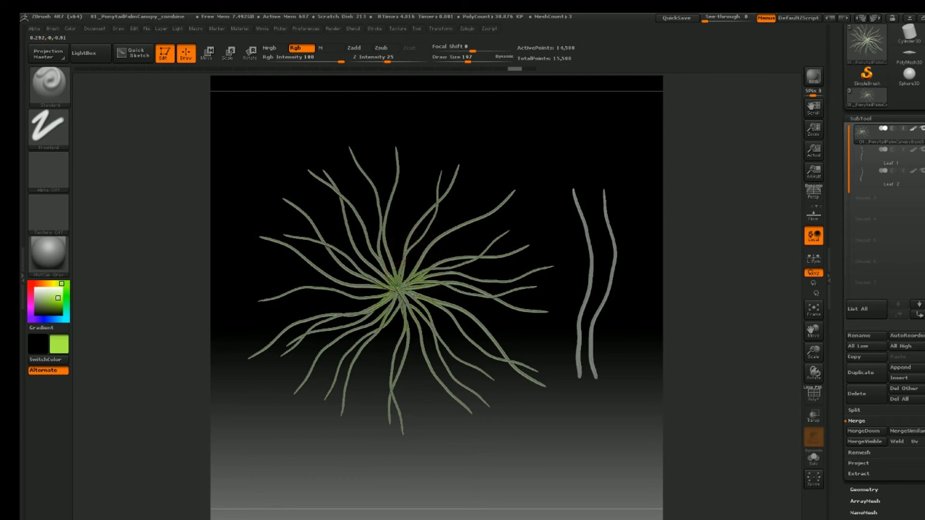
pyautogui.hotkey('ctrl', 'shift', 'z')
pyautogui.hotkey('ctrl', 'shift', 'z')
pyautogui.hotkey('ctrl', 'shift', 'z')
pyautogui.hotkey('ctrl', 'shift', 'z')
pyautogui.hotkey('ctrl', 'shift', 'z')
pyautogui.hotkey('ctrl', 'shift', 'z')
pyautogui.hotkey('ctrl', 'shift', 'z')
pyautogui.hotkey('ctrl', 'shift', 'z')
pyautogui.hotkey('ctrl', 'shift', 'z')
pyautogui.hotkey('ctrl', 'shift', 'z')
pyautogui.hotkey('ctrl', 'shift', 'z')
pyautogui.hotkey('ctrl', 'z')
pyautogui.hotkey('ctrl', 'z')
pyautogui.hotkey('ctrl', 'z')
pyautogui.hotkey('ctrl', 'shift', 'z')
pyautogui.hotkey('ctrl', 'shift', 'z')
pyautogui.hotkey('ctrl', 'shift', 'z')
pyautogui.hotkey('ctrl', 'shift', 'z')
pyautogui.hotkey('ctrl', 'shift', 'z')
pyautogui.hotkey('ctrl', 'shift', 'z')
pyautogui.hotkey('ctrl', 'shift', 'z')
pyautogui.hotkey('ctrl', 'shift', 'z')
pyautogui.hotkey('ctrl', 'shift', 'z')
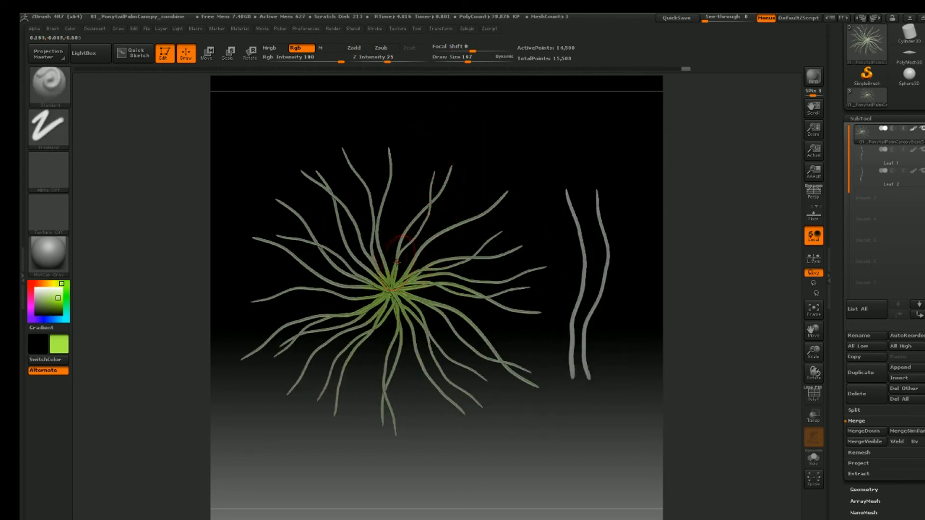
pyautogui.hotkey('ctrl', 'shift', 'z')
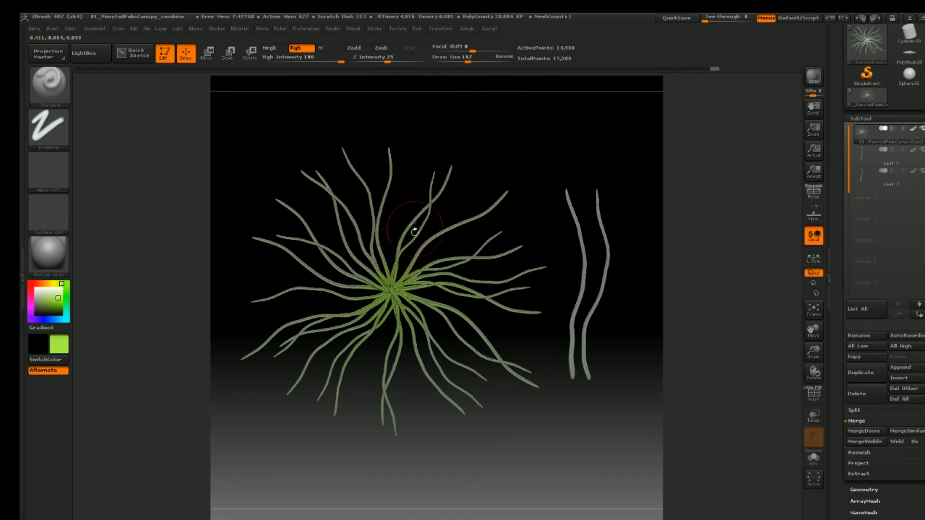
pyautogui.hotkey('ctrl', 'shift', 'z')
pyautogui.hotkey('ctrl', 'shift', 'z')
pyautogui.hotkey('ctrl', 'shift', 'z')
pyautogui.hotkey('ctrl', 'shift', 'z')
pyautogui.hotkey('ctrl', 'shift', 'z')
pyautogui.hotkey('ctrl', 'shift', 'z')
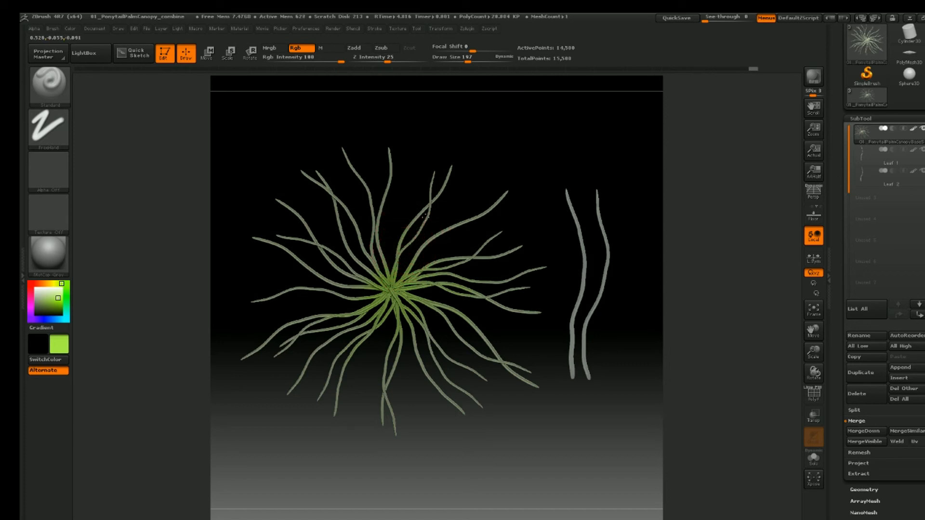
pyautogui.hotkey('ctrl', 'shift', 'z')
pyautogui.hotkey('ctrl', 'shift', 'z')
# Step: Extend the yellow-green paint outward along the canopy strands on all sides, leaving the tips pale
pyautogui.moveTo(449, 226)
pyautogui.mouseDown()
pyautogui.moveTo(435, 256)
pyautogui.moveTo(459, 269)
pyautogui.mouseUp()
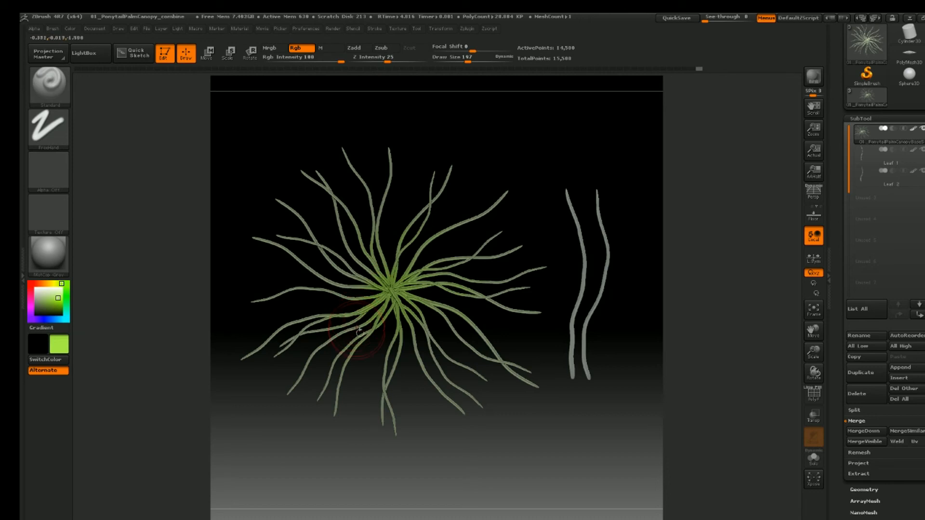
pyautogui.moveTo(349, 342)
pyautogui.mouseDown()
pyautogui.moveTo(359, 331)
pyautogui.moveTo(343, 340)
pyautogui.mouseUp()
pyautogui.moveTo(343, 339)
pyautogui.mouseDown()
pyautogui.moveTo(331, 345)
pyautogui.moveTo(305, 323)
pyautogui.moveTo(322, 317)
pyautogui.moveTo(280, 291)
pyautogui.mouseUp()
pyautogui.moveTo(272, 344); pyautogui.dragTo(268, 348)
pyautogui.moveTo(283, 293)
pyautogui.mouseDown()
pyautogui.moveTo(299, 288)
pyautogui.moveTo(320, 223)
pyautogui.moveTo(292, 260)
pyautogui.mouseUp()
pyautogui.moveTo(318, 250)
pyautogui.mouseDown()
pyautogui.moveTo(338, 227)
pyautogui.moveTo(321, 241)
pyautogui.mouseUp()
pyautogui.moveTo(418, 363)
pyautogui.mouseDown()
pyautogui.moveTo(409, 331)
pyautogui.moveTo(431, 360)
pyautogui.mouseUp()
# Step: Select the Leaf 1 subtool and paint its lower half with the same yellow-green, fading upward
pyautogui.click(882, 153)
pyautogui.moveTo(567, 378); pyautogui.dragTo(584, 267)
pyautogui.moveTo(577, 306); pyautogui.dragTo(570, 344)
pyautogui.hotkey('ctrl', 'z')
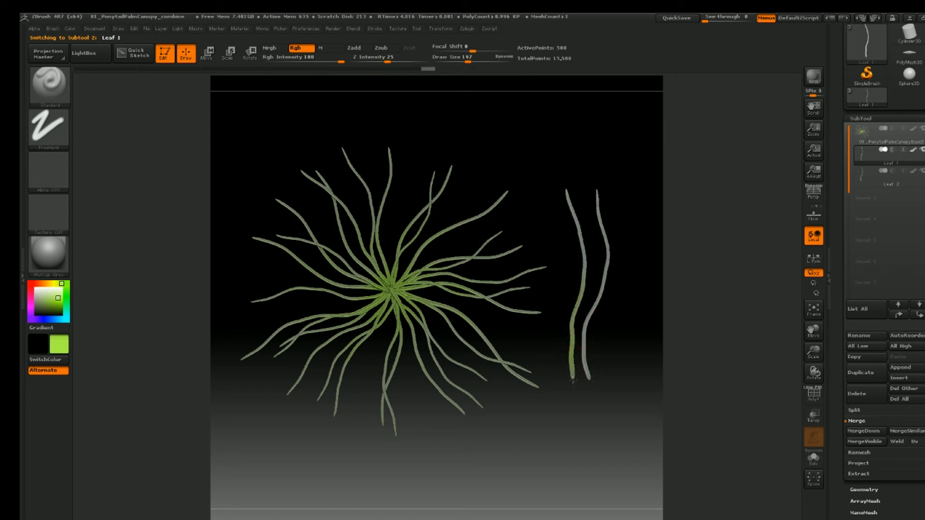
# Step: Select the Leaf 2 subtool and paint its lower half yellow-green to match Leaf 1
pyautogui.click(866, 179)
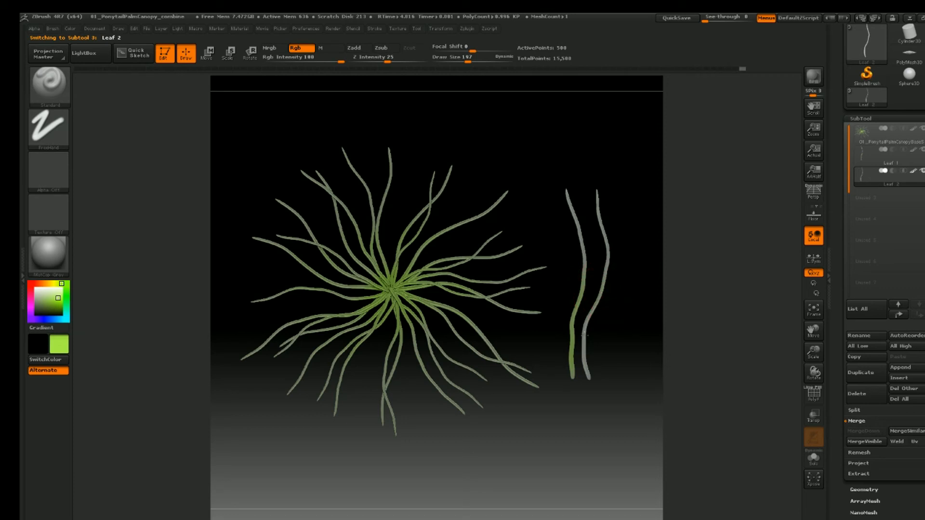
pyautogui.moveTo(581, 346)
pyautogui.mouseDown()
pyautogui.moveTo(584, 360)
pyautogui.moveTo(583, 334)
pyautogui.mouseUp()
pyautogui.moveTo(510, 209); pyautogui.dragTo(532, 163)
# Step: Reselect the merged canopy subtool and try a salmon red tint around its center
pyautogui.moveTo(55, 290); pyautogui.dragTo(57, 297)
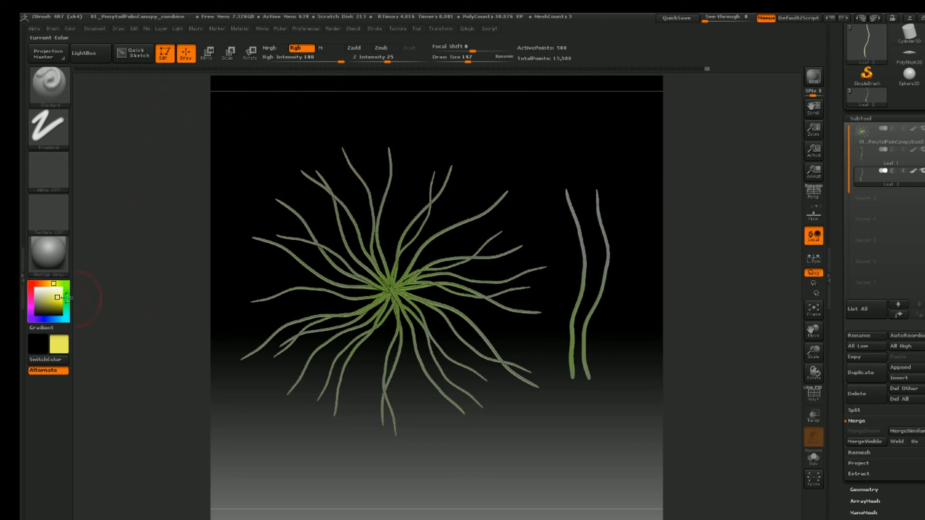
pyautogui.click(36, 284)
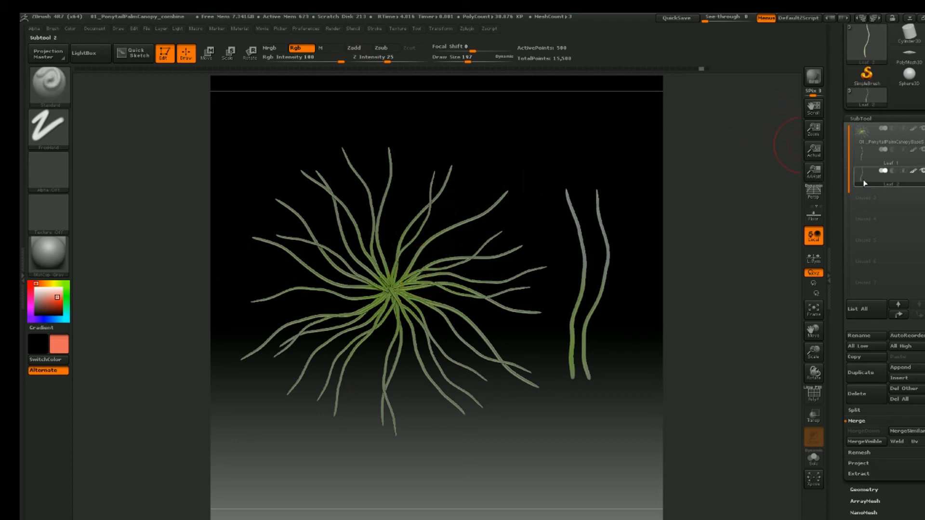
pyautogui.click(863, 135)
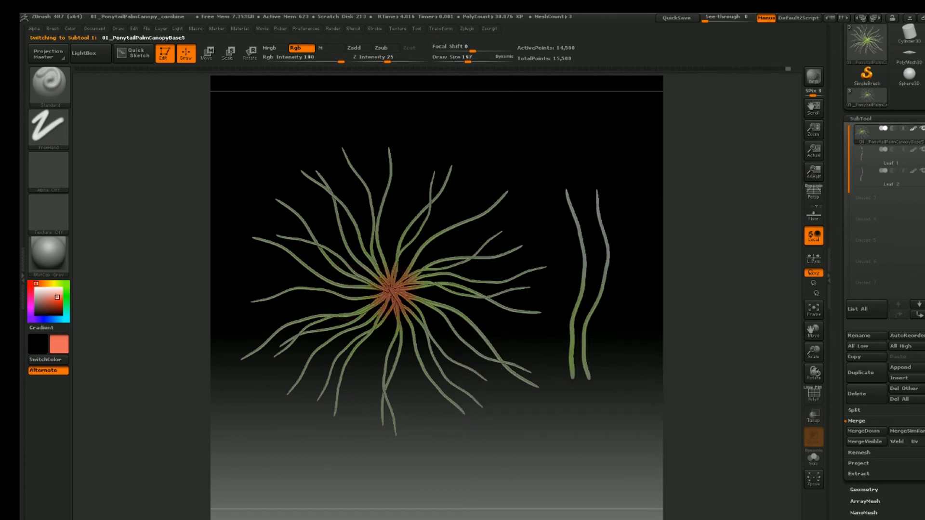
# Step: Brush soft yellow over the inner and middle canopy strands, and repaint the canopy's center yellow-green
pyautogui.click(54, 284)
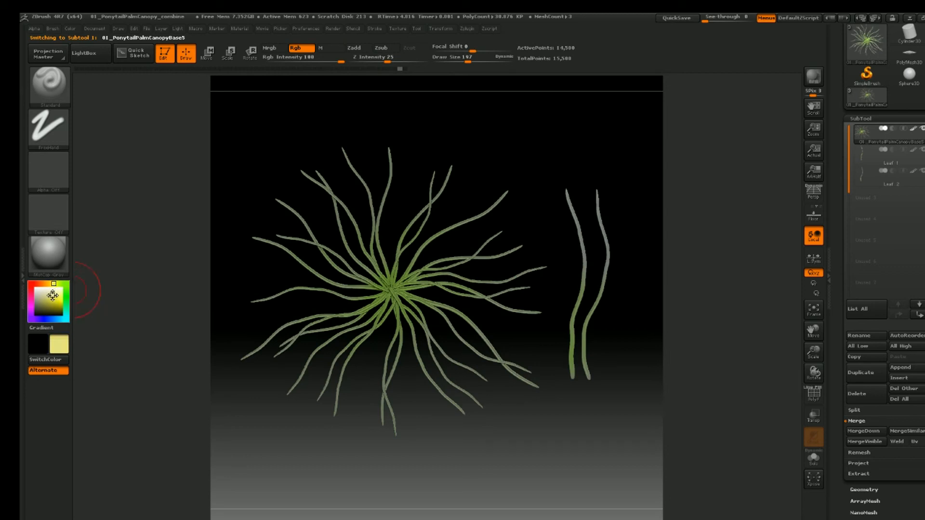
pyautogui.click(53, 296)
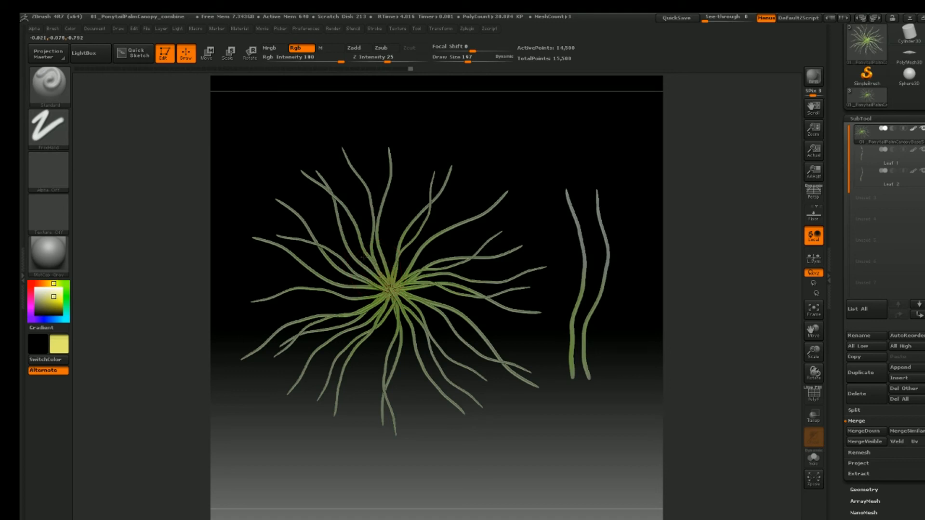
pyautogui.moveTo(366, 247)
pyautogui.mouseDown()
pyautogui.moveTo(390, 241)
pyautogui.moveTo(378, 255)
pyautogui.mouseUp()
pyautogui.moveTo(371, 285)
pyautogui.mouseDown()
pyautogui.moveTo(369, 270)
pyautogui.moveTo(389, 295)
pyautogui.mouseUp()
pyautogui.moveTo(362, 285); pyautogui.dragTo(344, 270)
pyautogui.moveTo(419, 249)
pyautogui.mouseDown()
pyautogui.moveTo(412, 264)
pyautogui.moveTo(400, 244)
pyautogui.mouseUp()
pyautogui.moveTo(395, 345); pyautogui.dragTo(394, 338)
pyautogui.moveTo(376, 326); pyautogui.dragTo(371, 331)
pyautogui.moveTo(336, 316)
pyautogui.mouseDown()
pyautogui.moveTo(329, 321)
pyautogui.moveTo(341, 315)
pyautogui.mouseUp()
pyautogui.moveTo(342, 310)
pyautogui.mouseDown()
pyautogui.moveTo(353, 315)
pyautogui.moveTo(325, 308)
pyautogui.mouseUp()
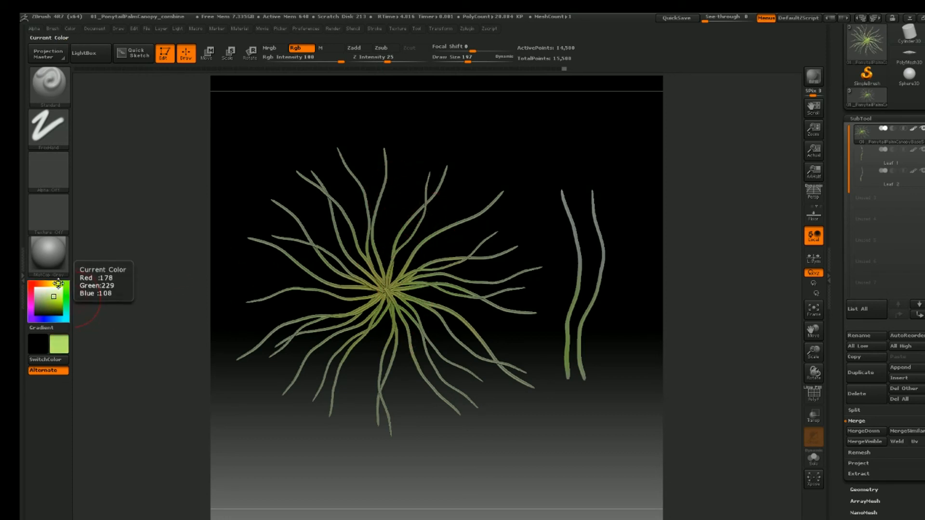
pyautogui.click(62, 284)
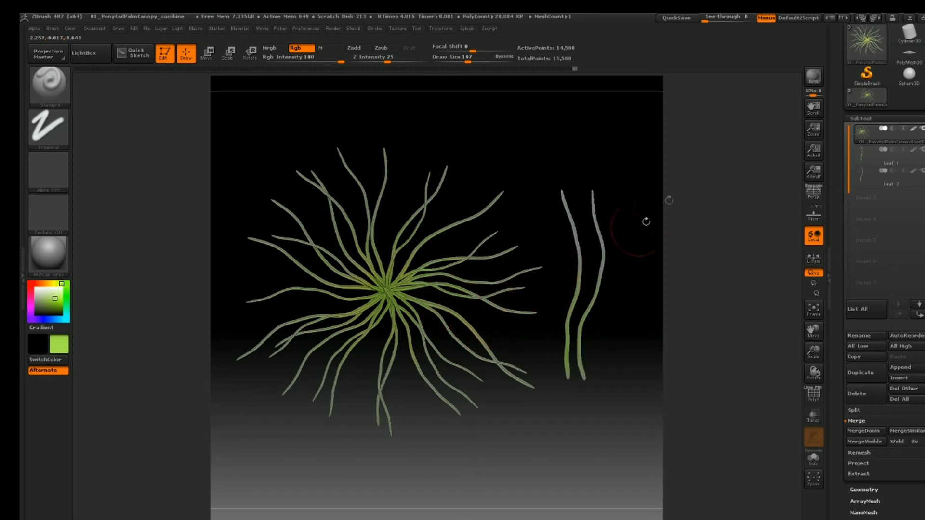
# Step: Paint a yellow transition band around the middle of the Leaf 1 and Leaf 2 strands
pyautogui.click(872, 155)
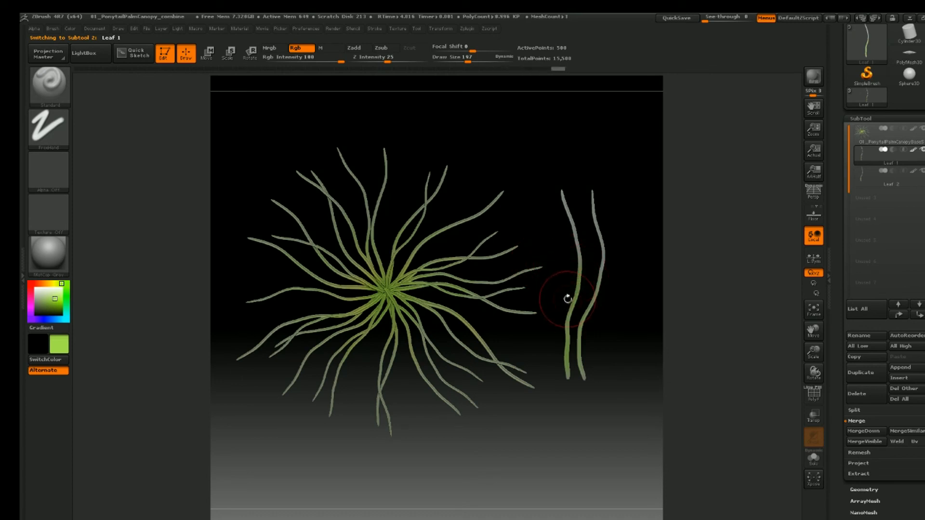
pyautogui.press('ctrl')
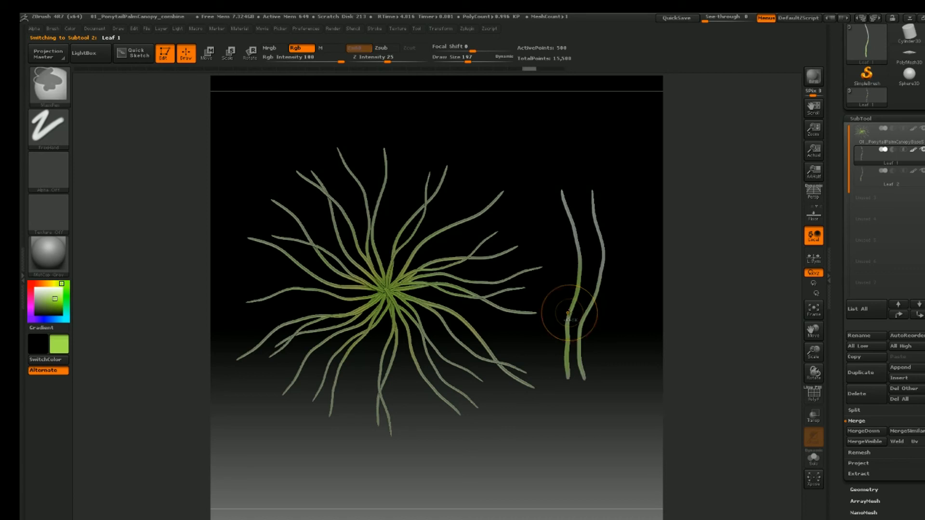
pyautogui.hotkey('ctrl', 'z')
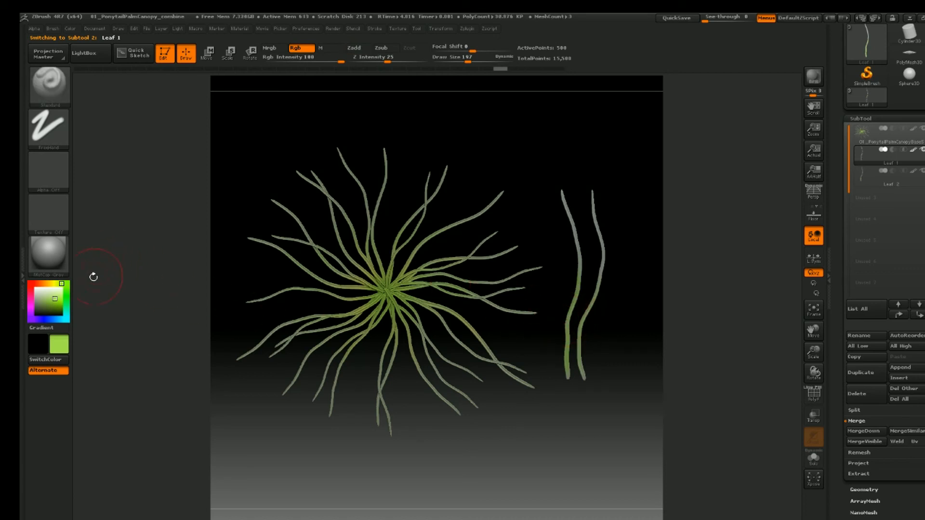
pyautogui.moveTo(59, 284); pyautogui.dragTo(54, 284)
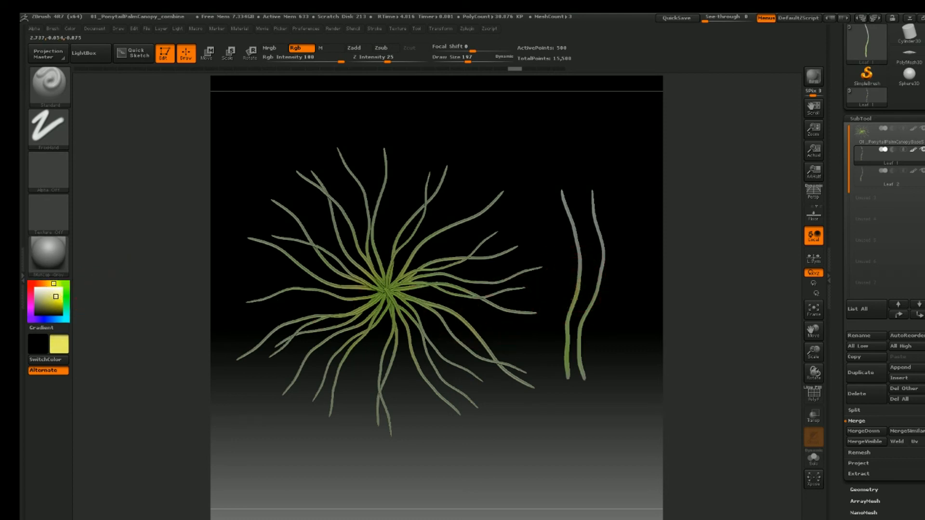
pyautogui.moveTo(567, 313); pyautogui.dragTo(583, 275)
pyautogui.moveTo(551, 215); pyautogui.dragTo(537, 224)
pyautogui.click(863, 179)
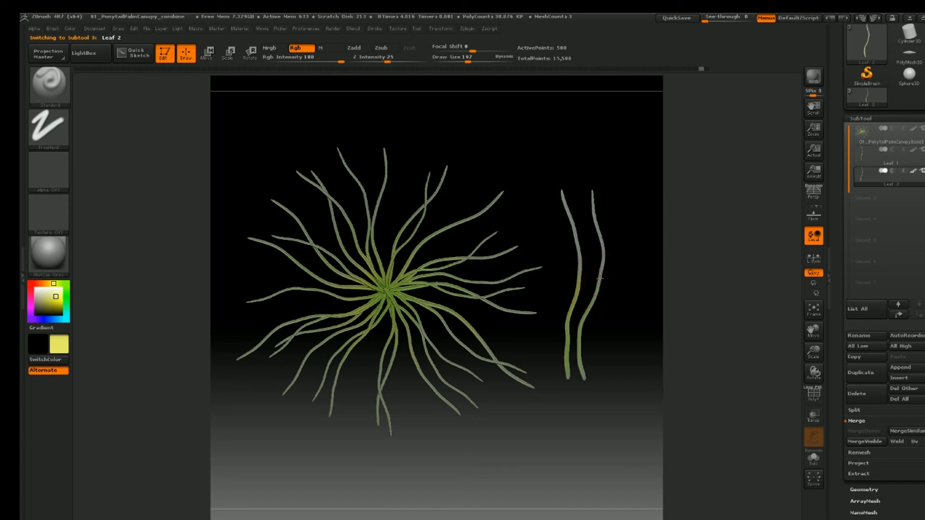
pyautogui.moveTo(599, 283); pyautogui.dragTo(589, 308)
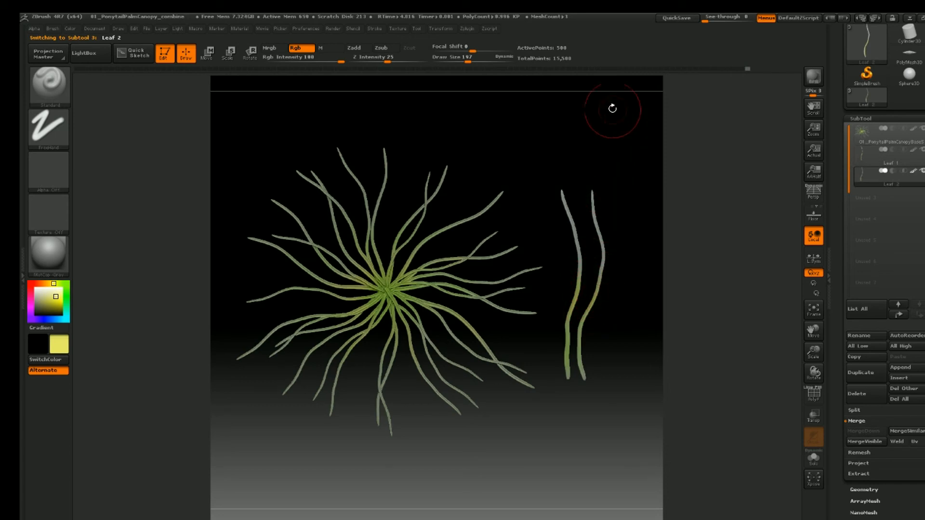
# Step: Choose white and lighten the outer tips of the canopy strands and the upper end of Leaf 1
pyautogui.click(868, 134)
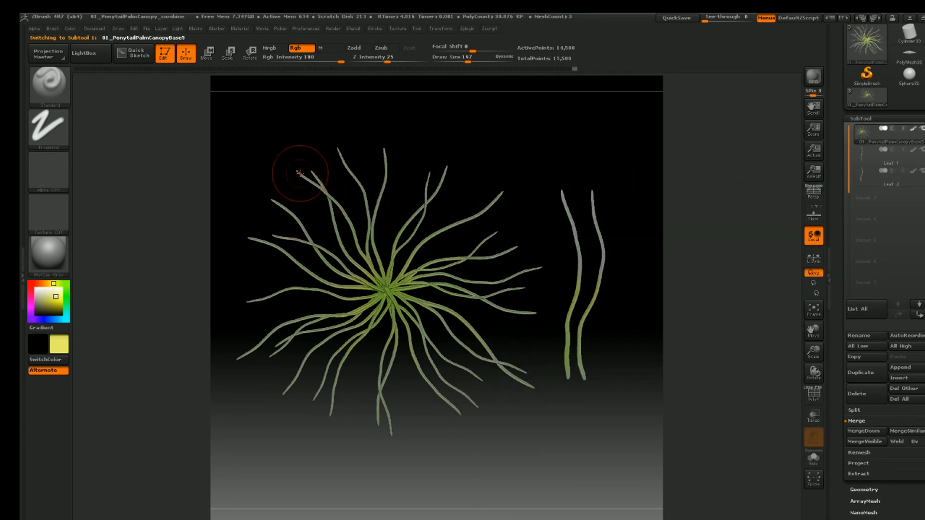
pyautogui.click(38, 288)
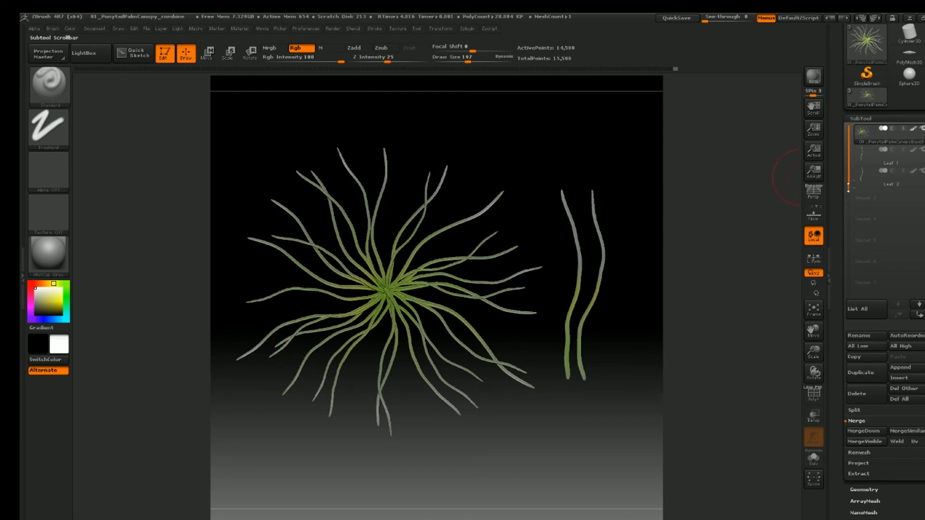
pyautogui.click(862, 163)
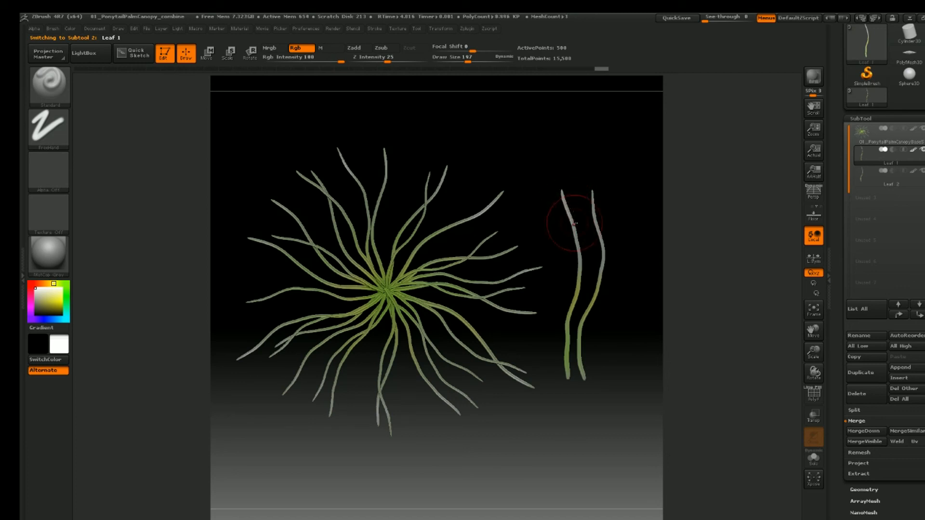
pyautogui.moveTo(580, 191)
pyautogui.mouseDown()
pyautogui.moveTo(578, 184)
pyautogui.moveTo(572, 200)
pyautogui.moveTo(586, 203)
pyautogui.mouseUp()
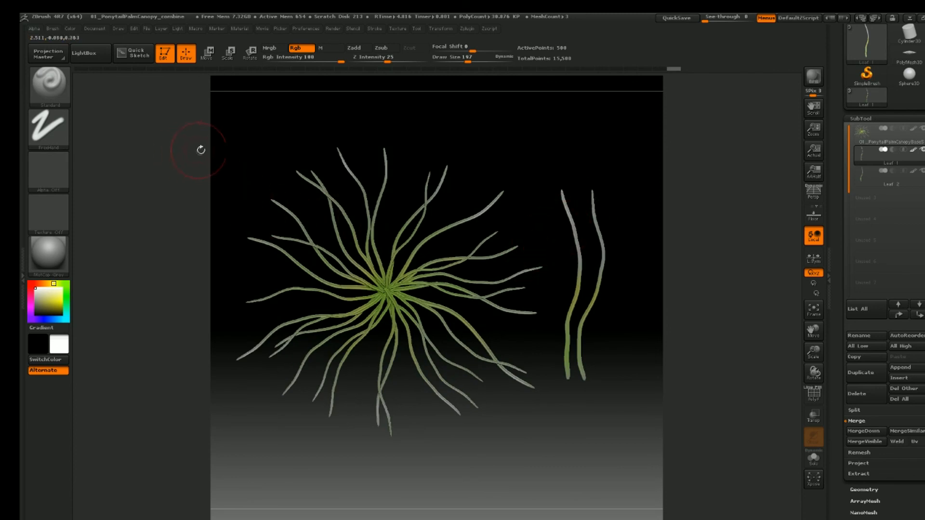
# Step: Preview the canopy and separate leaves with the NormalRGBMat material, and restore the MatCap Gray material
pyautogui.click(54, 251)
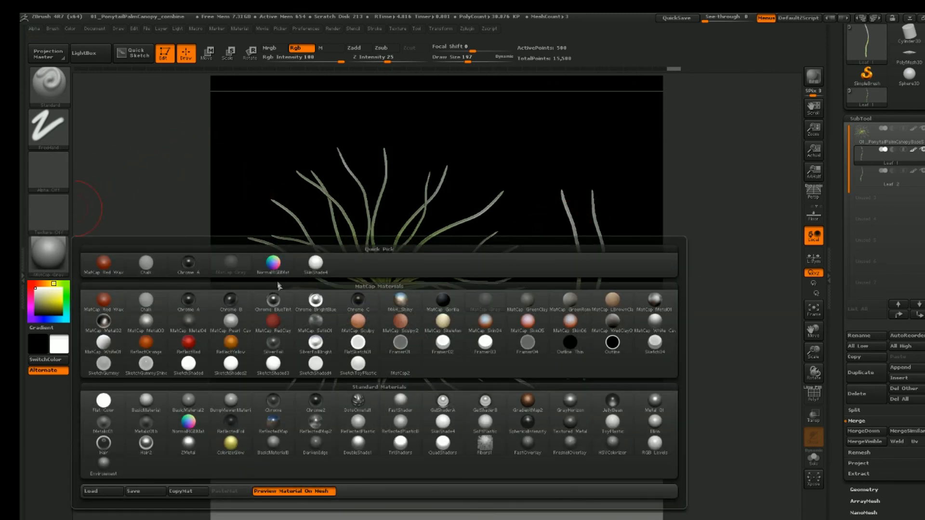
pyautogui.click(273, 264)
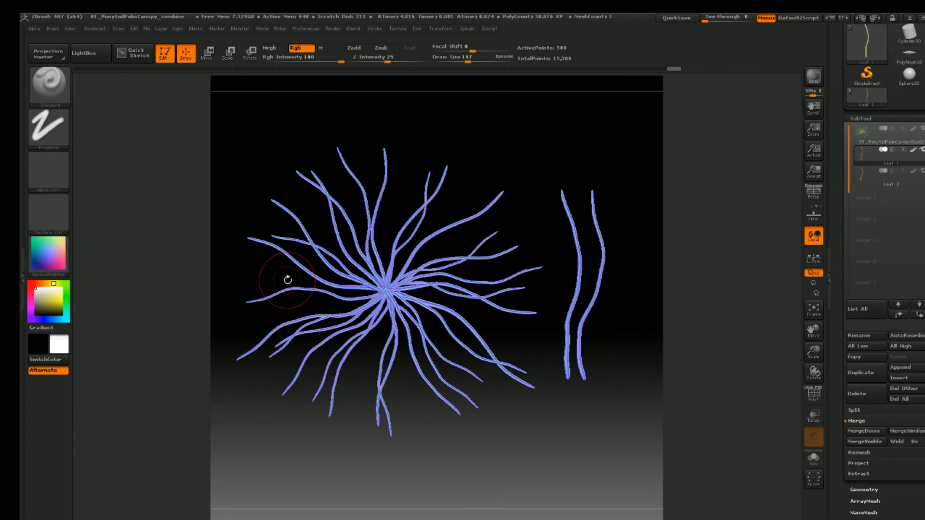
pyautogui.click(60, 258)
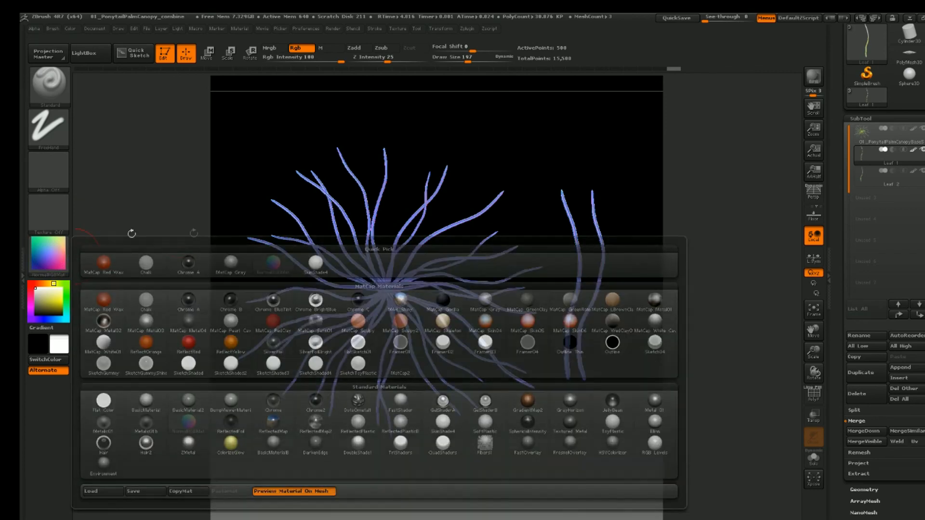
pyautogui.click(48, 254)
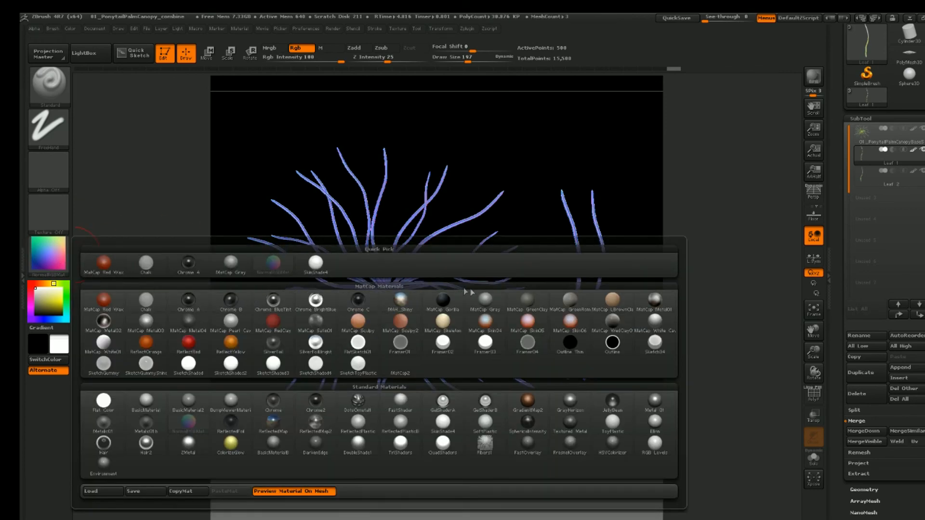
pyautogui.click(486, 304)
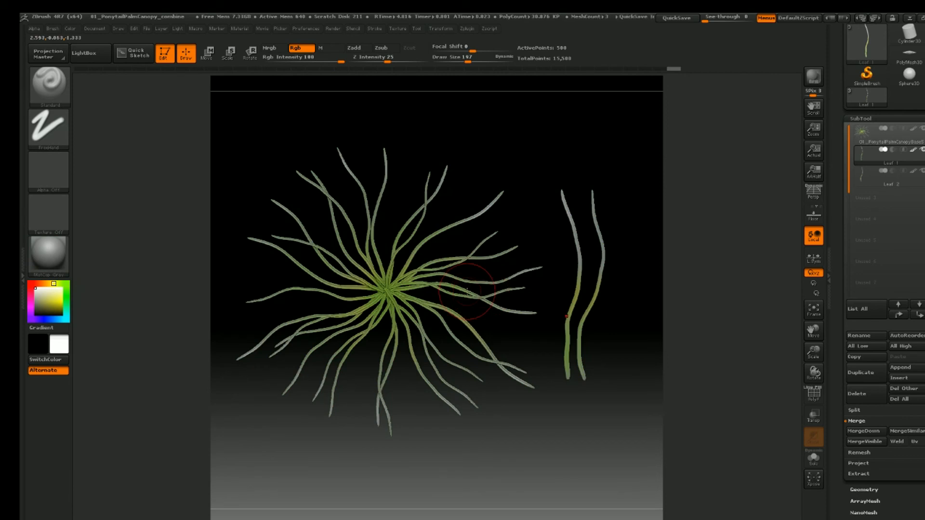
pyautogui.press('space')
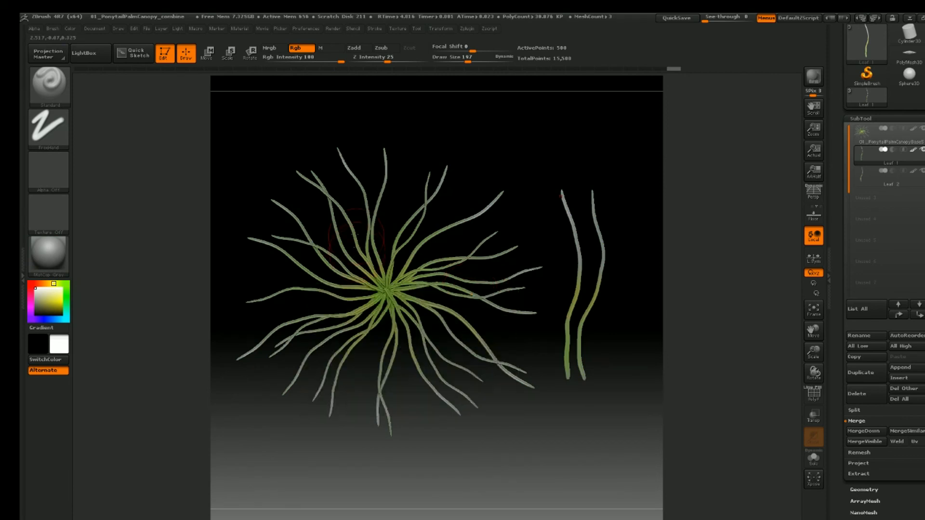
# Step: Select the Leaf 2 subtool and append a Plane3D mesh as an additional subtool
pyautogui.keyDown('ctrl'); pyautogui.moveTo(513, 309); pyautogui.dragTo(512, 296, button='right'); pyautogui.keyUp('ctrl')
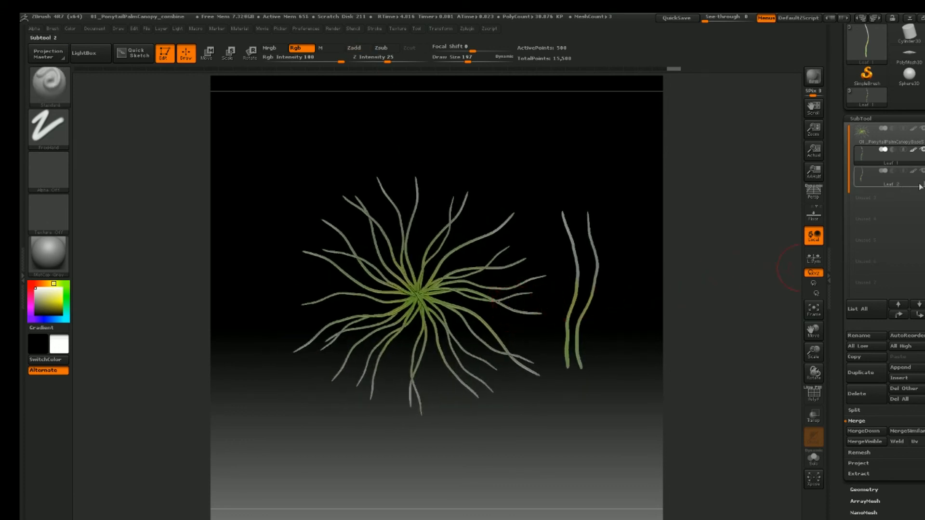
pyautogui.moveTo(921, 193); pyautogui.dragTo(922, 197)
pyautogui.click(878, 187)
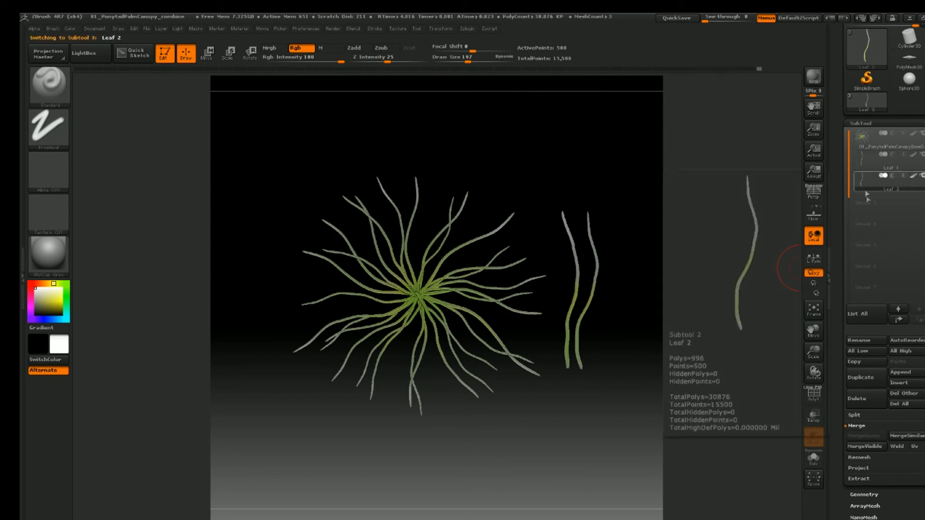
pyautogui.click(900, 373)
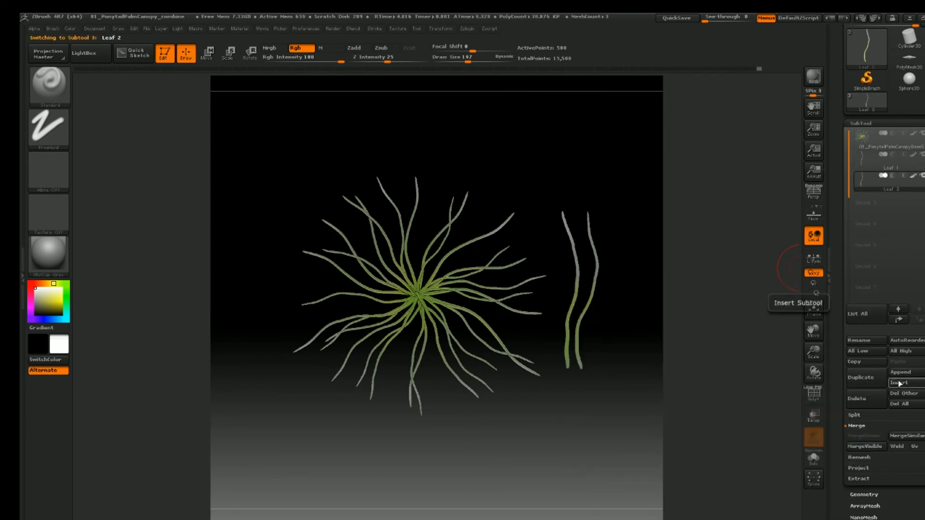
pyautogui.click(901, 374)
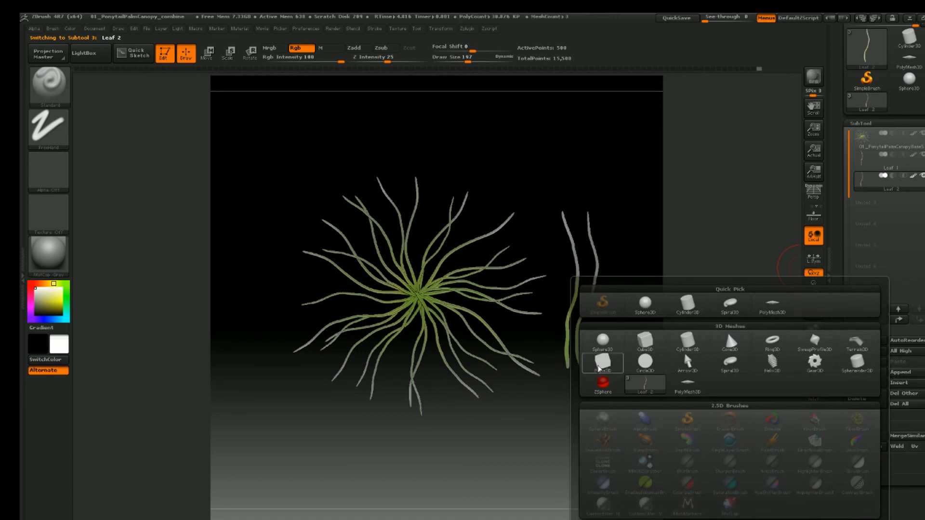
pyautogui.click(603, 365)
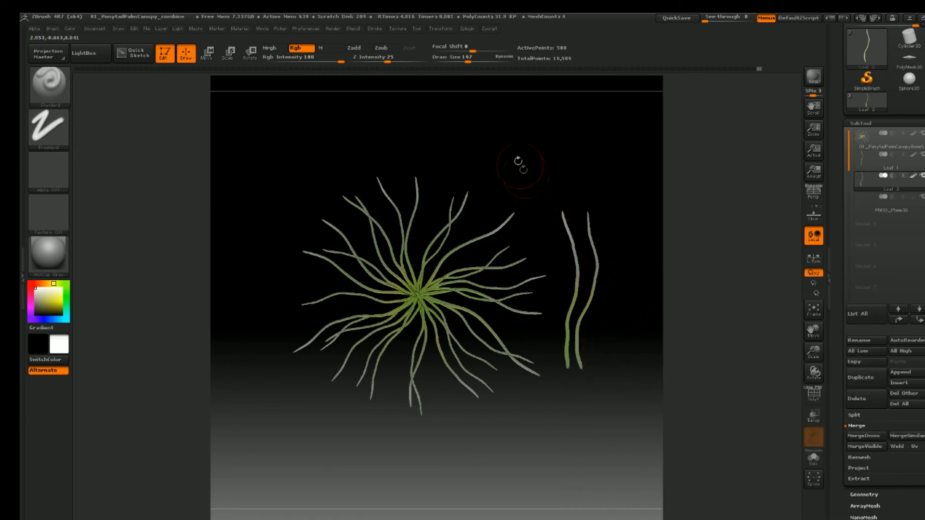
pyautogui.moveTo(517, 157); pyautogui.dragTo(517, 89)
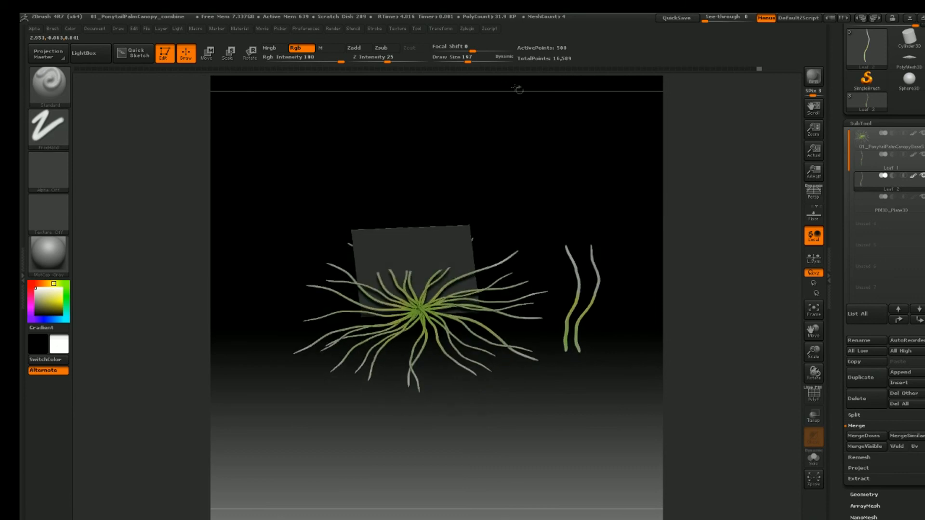
# Step: Rotate the appended plane 90 degrees upright with the transpose line so that it stands parallel to the leaf canopy
pyautogui.click(867, 206)
pyautogui.moveTo(535, 207); pyautogui.dragTo(597, 220)
pyautogui.moveTo(529, 211); pyautogui.dragTo(454, 358)
pyautogui.keyDown('alt'); pyautogui.moveTo(479, 277); pyautogui.dragTo(382, 303); pyautogui.keyUp('alt')
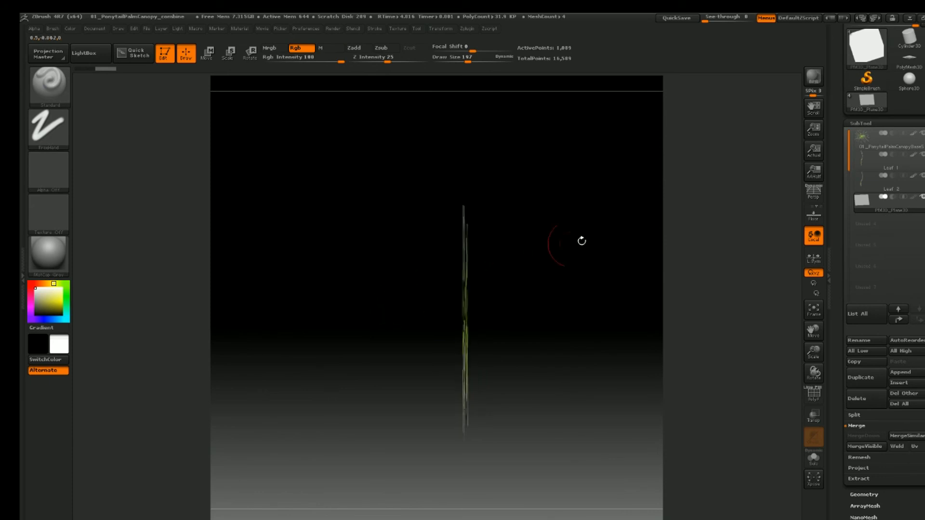
pyautogui.click(869, 141)
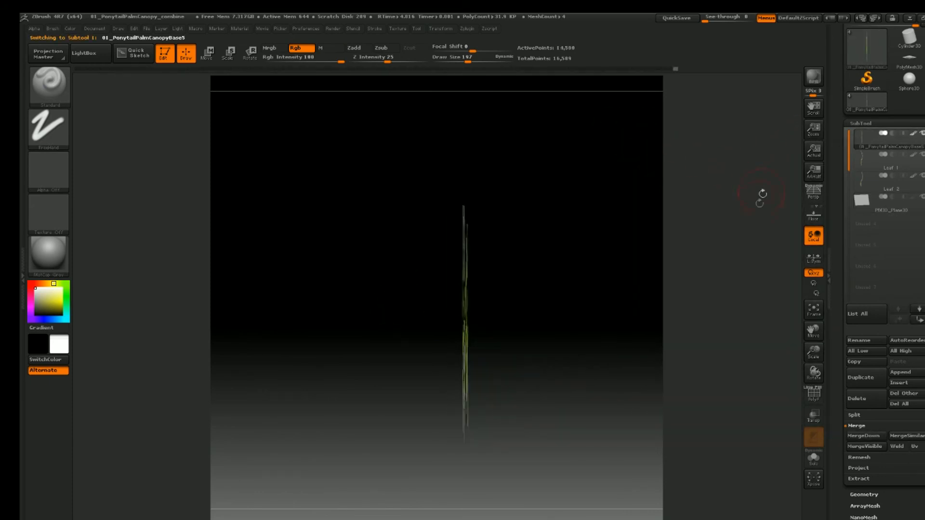
pyautogui.click(245, 56)
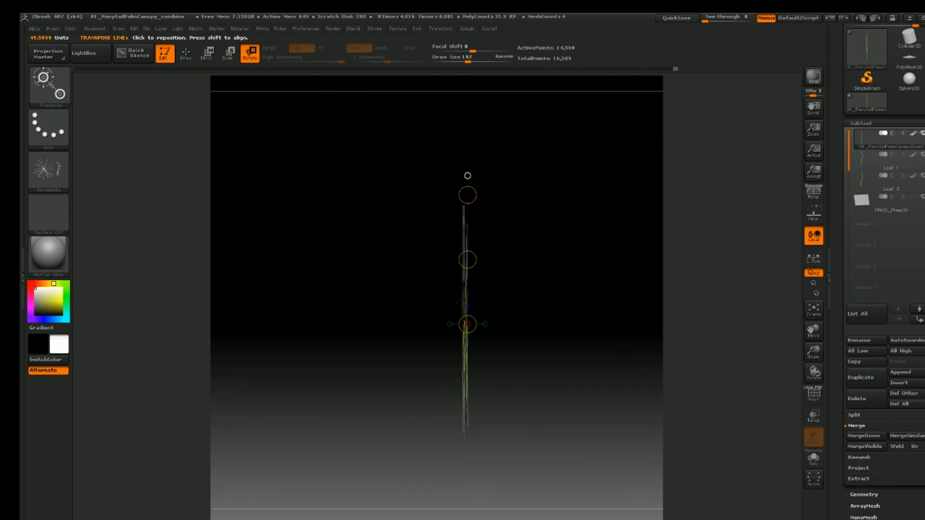
pyautogui.moveTo(461, 303); pyautogui.dragTo(616, 303)
pyautogui.click(878, 203)
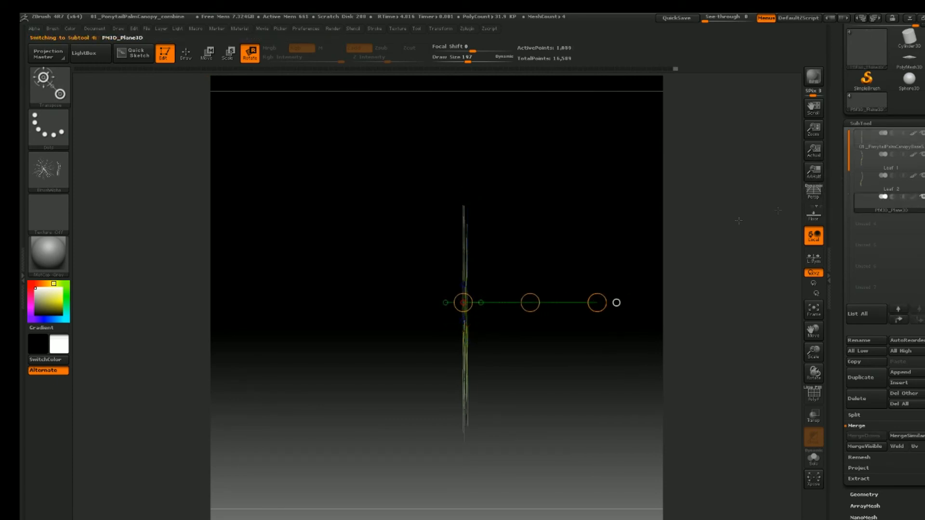
pyautogui.moveTo(597, 303); pyautogui.dragTo(589, 269)
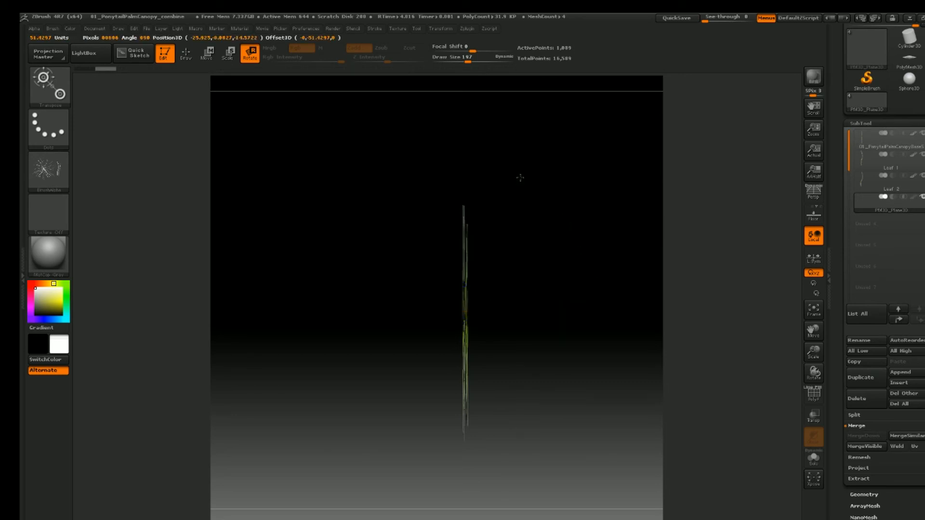
pyautogui.keyDown('shift'); pyautogui.moveTo(454, 128); pyautogui.dragTo(454, 127); pyautogui.keyUp('shift')
pyautogui.moveTo(558, 213); pyautogui.dragTo(430, 200)
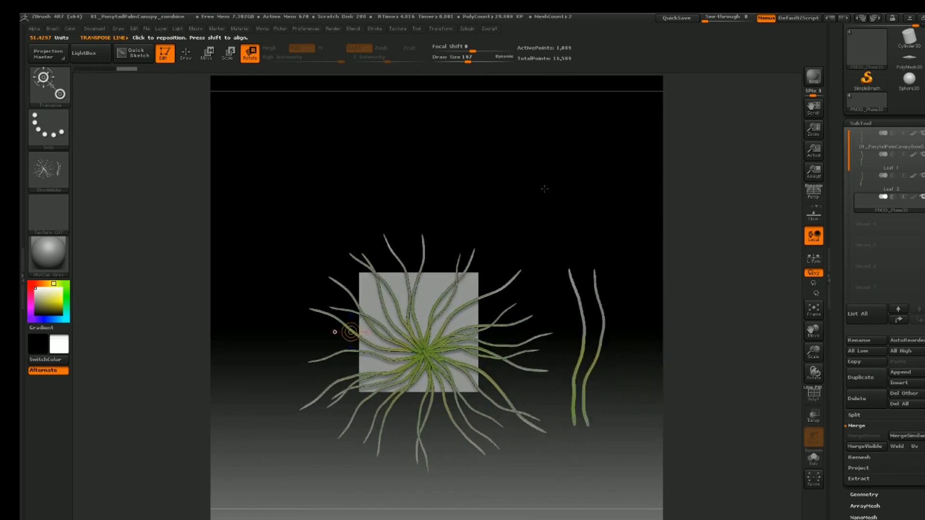
# Step: Move the upright plane in depth along the transpose line until it sits directly behind the canopy strands
pyautogui.moveTo(533, 225); pyautogui.dragTo(574, 228)
pyautogui.click(207, 53)
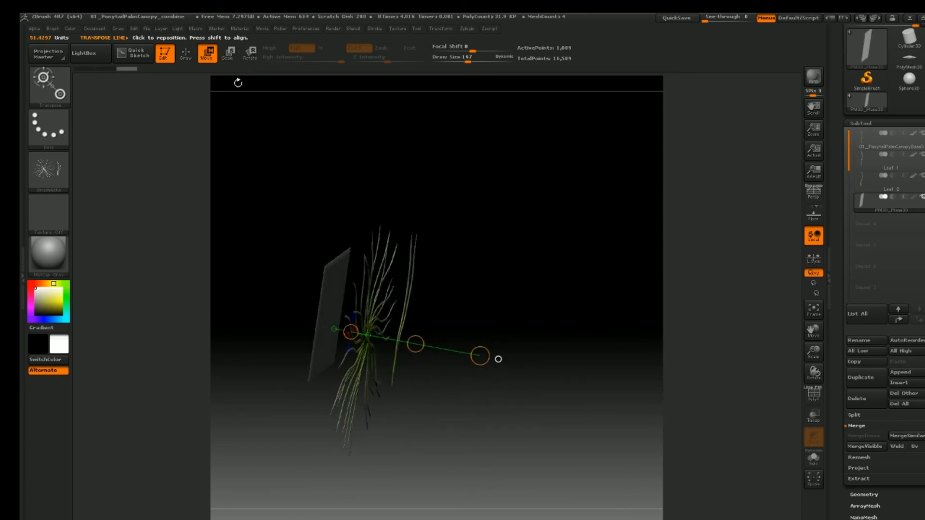
pyautogui.moveTo(416, 344); pyautogui.dragTo(462, 342)
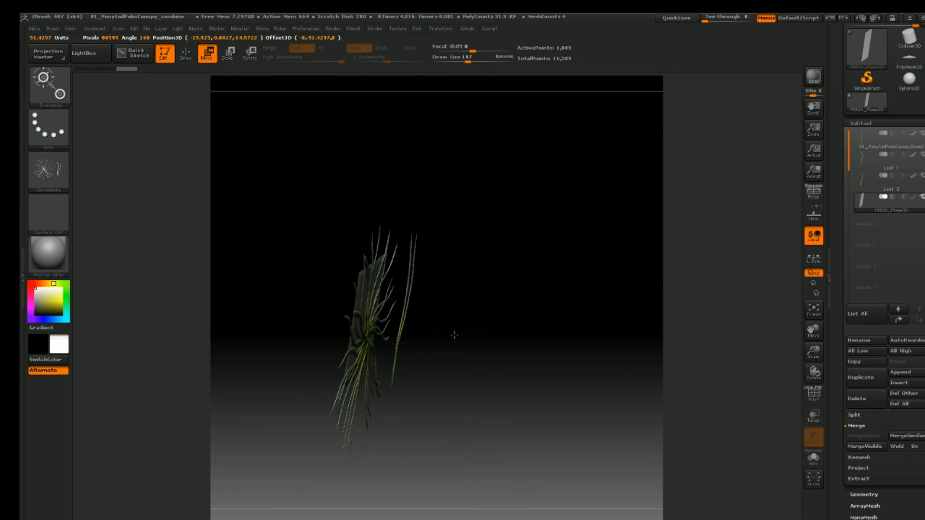
pyautogui.moveTo(454, 335); pyautogui.dragTo(481, 329)
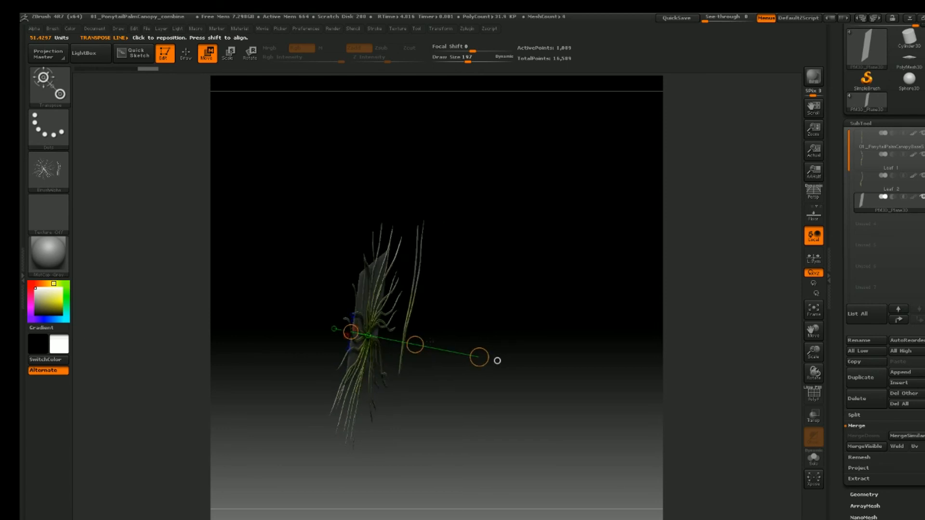
pyautogui.moveTo(416, 343); pyautogui.dragTo(418, 341)
pyautogui.moveTo(494, 312); pyautogui.dragTo(463, 301)
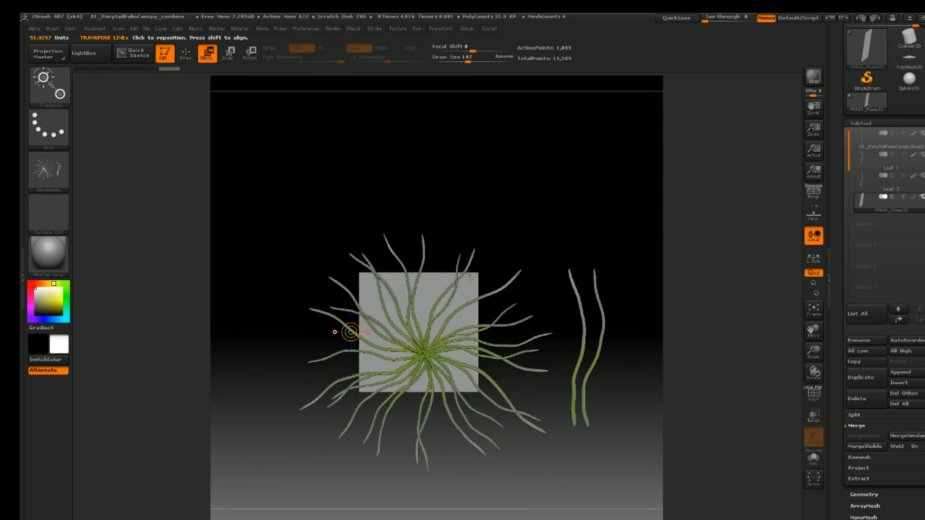
# Step: Scale the plane up uniformly to roughly twice its size behind the canopy
pyautogui.keyDown('alt'); pyautogui.moveTo(466, 218); pyautogui.dragTo(452, 199); pyautogui.keyUp('alt')
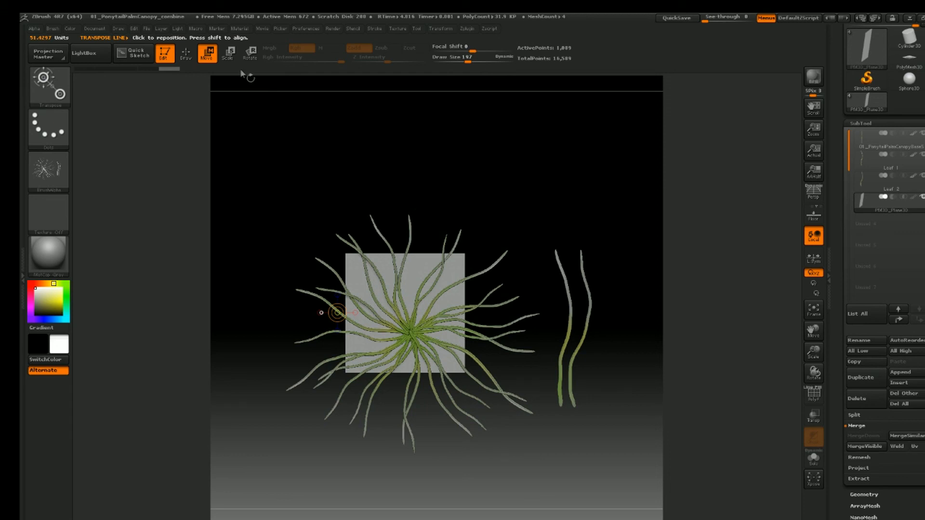
pyautogui.click(232, 54)
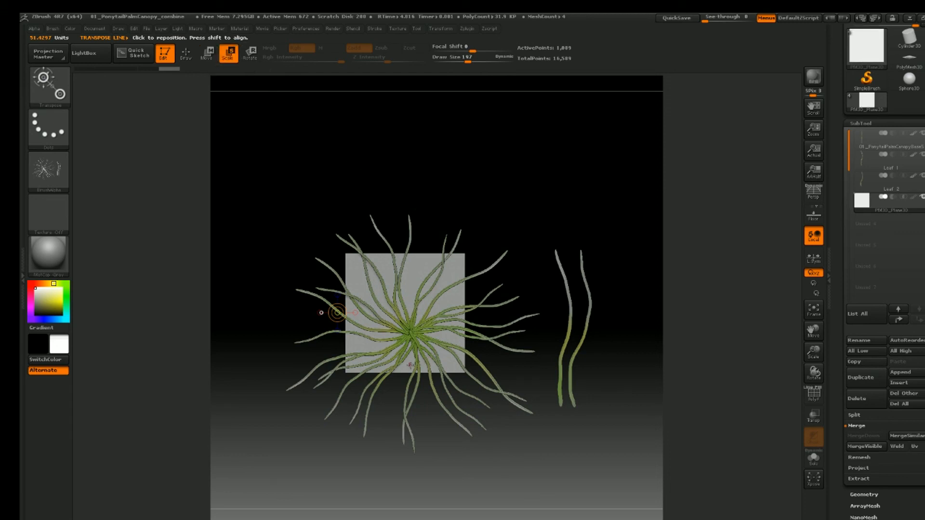
pyautogui.keyDown('shift'); pyautogui.moveTo(409, 365); pyautogui.dragTo(408, 202); pyautogui.keyUp('shift')
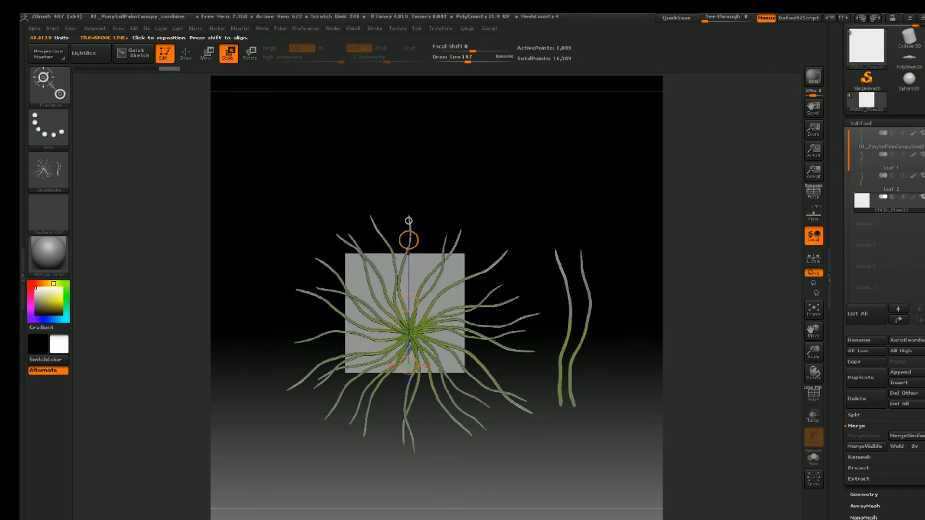
pyautogui.moveTo(408, 241); pyautogui.dragTo(415, 112)
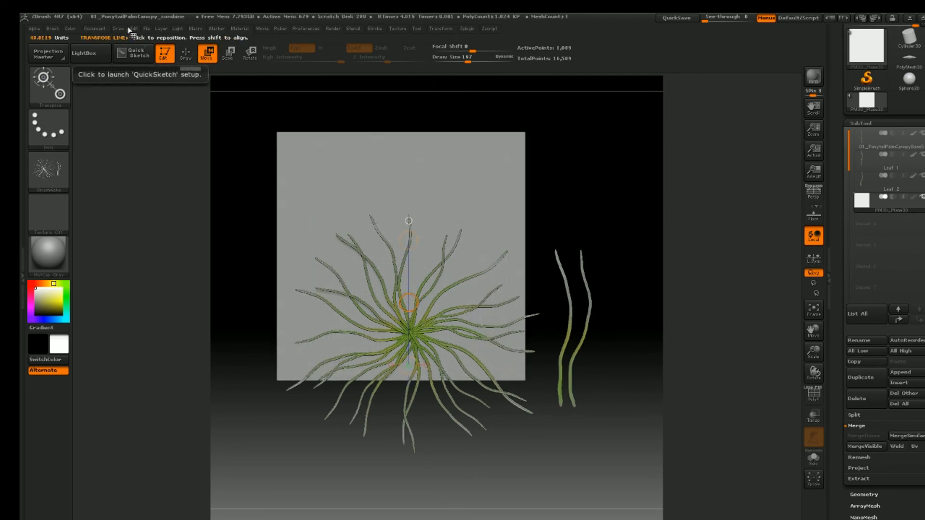
# Step: Save the project under the name 01_PonytailPalmCanopy_combine, overwriting the existing file
pyautogui.click(146, 29)
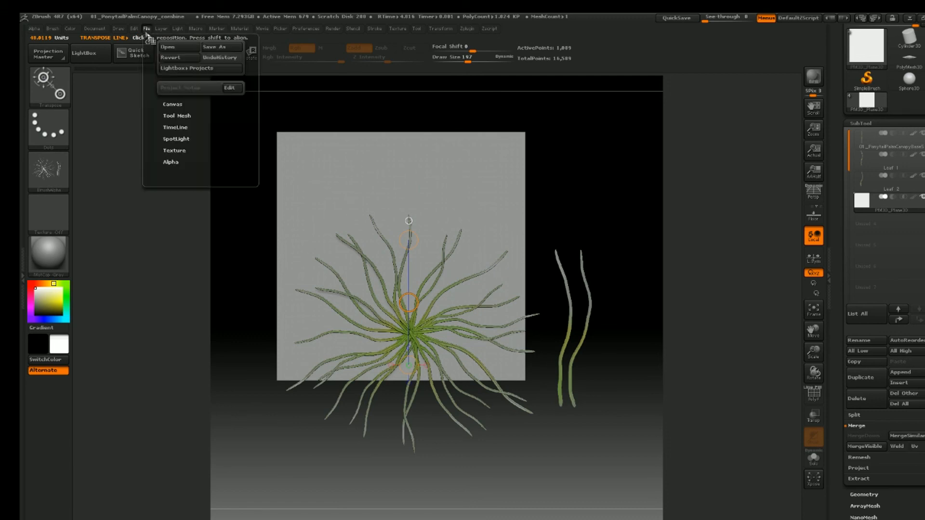
pyautogui.click(216, 47)
pyautogui.click(399, 258)
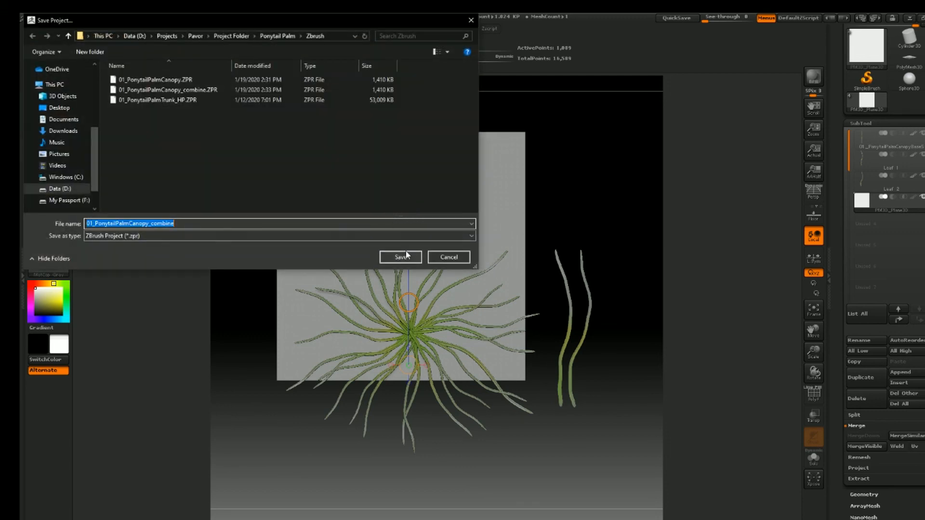
pyautogui.click(510, 272)
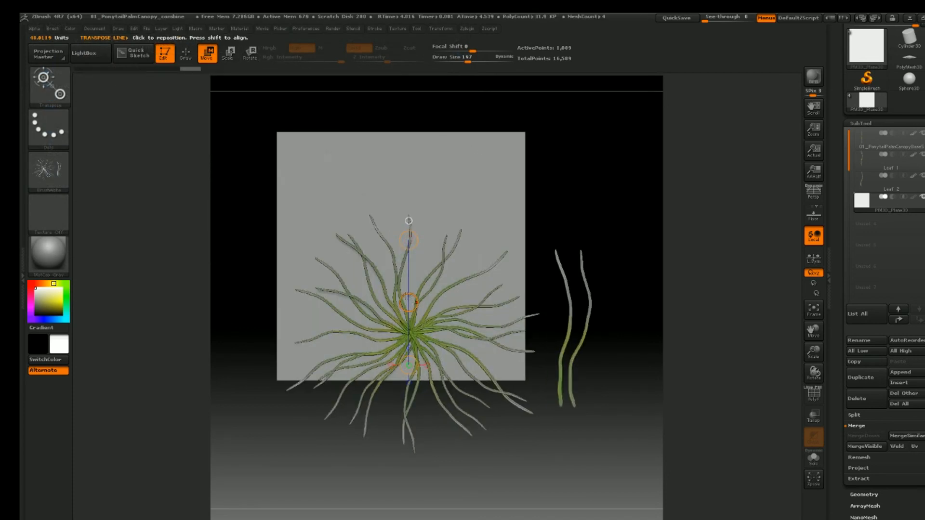
# Step: Move the plane down, enlarge it slightly and center it so the square backs the whole leaf canopy
pyautogui.moveTo(408, 303)
pyautogui.mouseDown()
pyautogui.moveTo(423, 334)
pyautogui.moveTo(415, 367)
pyautogui.moveTo(407, 340)
pyautogui.moveTo(414, 363)
pyautogui.mouseUp()
pyautogui.click(231, 57)
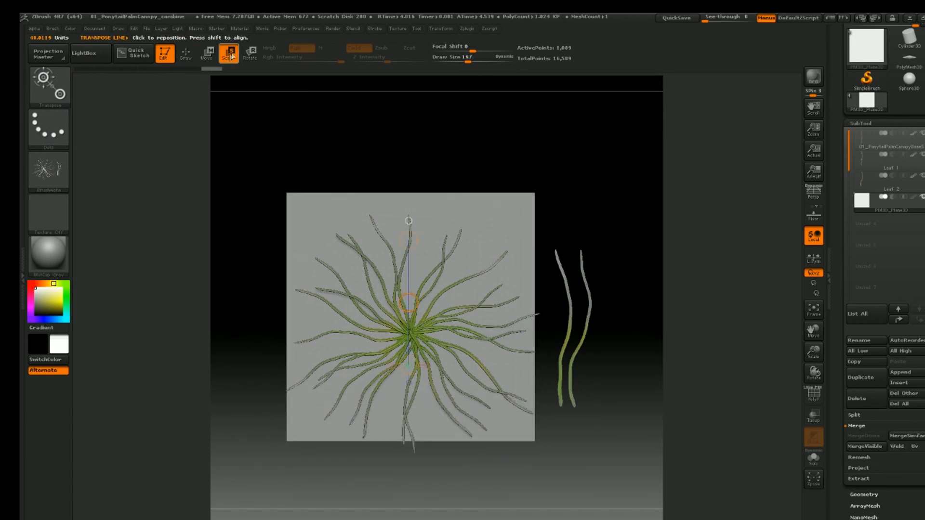
pyautogui.moveTo(409, 220)
pyautogui.mouseDown()
pyautogui.moveTo(411, 206)
pyautogui.moveTo(409, 219)
pyautogui.mouseUp()
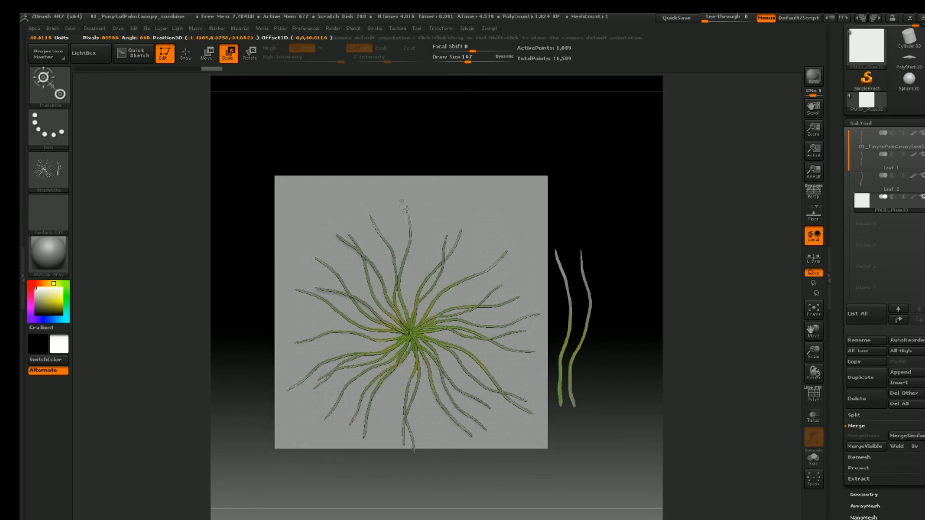
pyautogui.click(208, 53)
pyautogui.moveTo(409, 304); pyautogui.dragTo(416, 315)
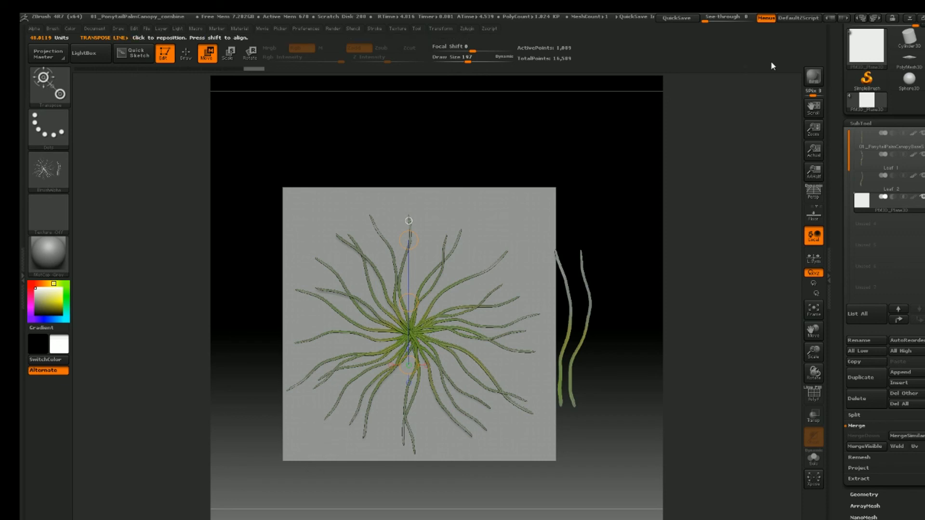
# Step: Switch to Chrome, look through the ponytail palm tree wireframe image results for references, and return to the canopy project in ZBrush
pyautogui.click(910, 19)
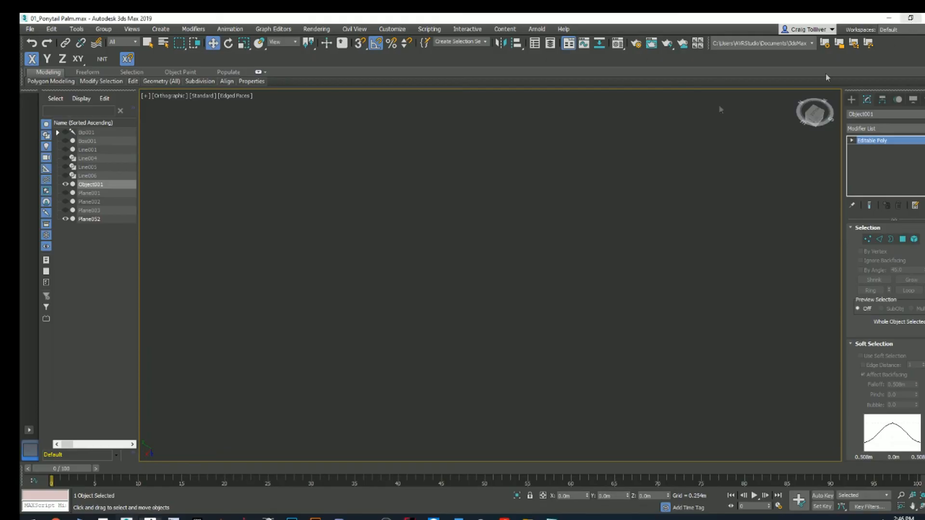
pyautogui.click(56, 518)
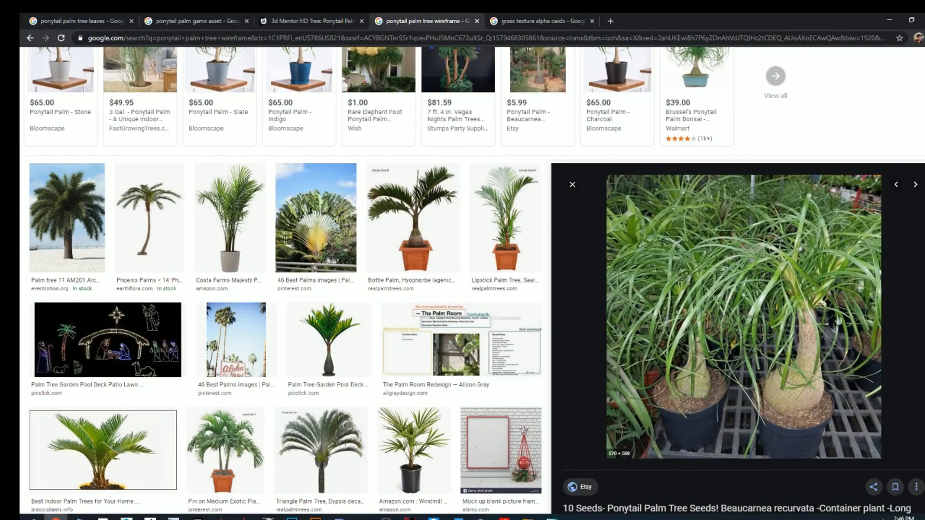
pyautogui.scroll(3, 339, 244)
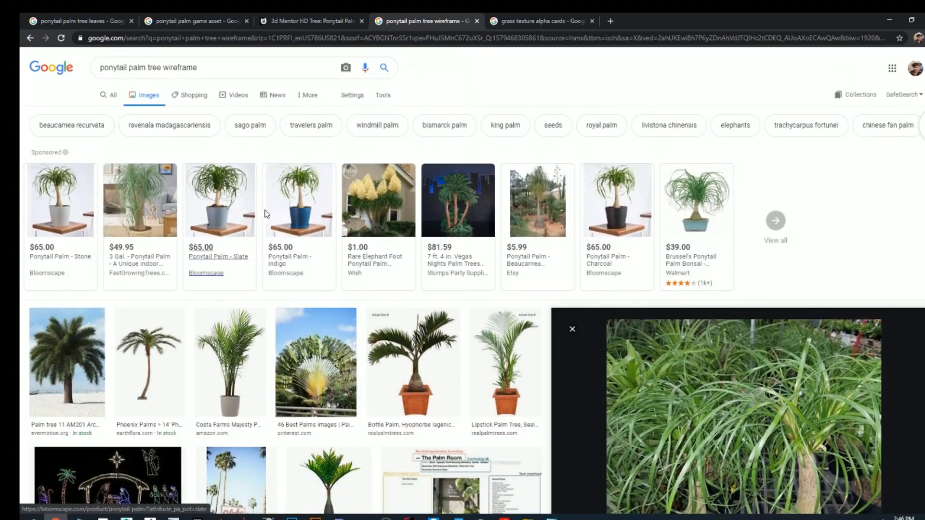
pyautogui.click(537, 205)
pyautogui.scroll(-5, 513, 217)
pyautogui.scroll(-7, 512, 217)
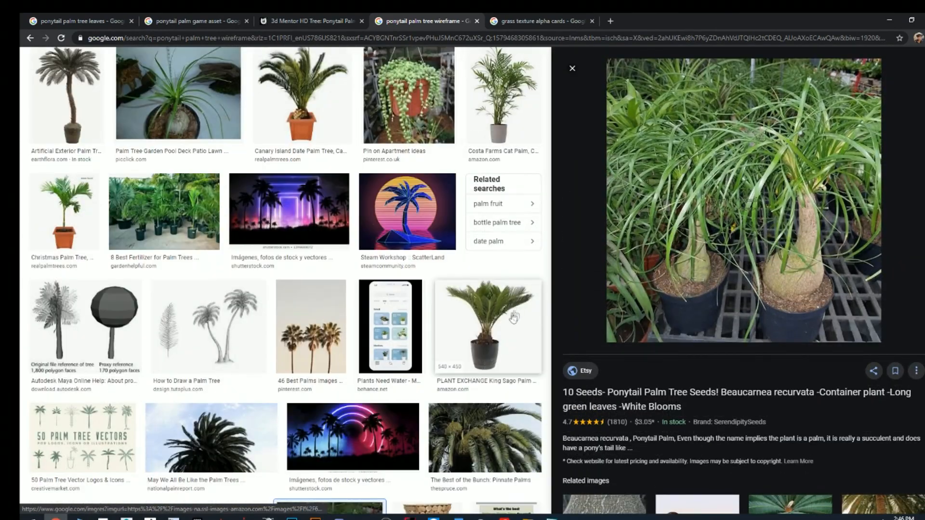
pyautogui.scroll(-15, 513, 317)
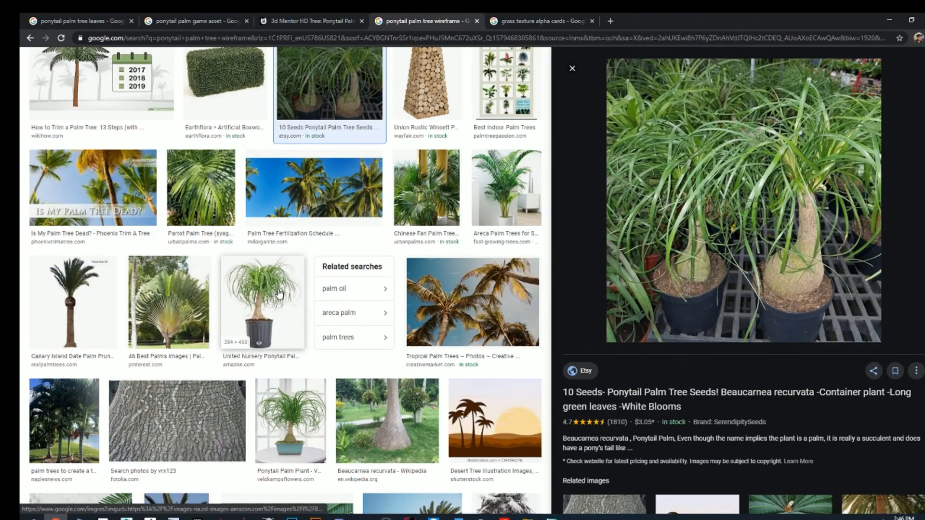
pyautogui.scroll(-15, 286, 315)
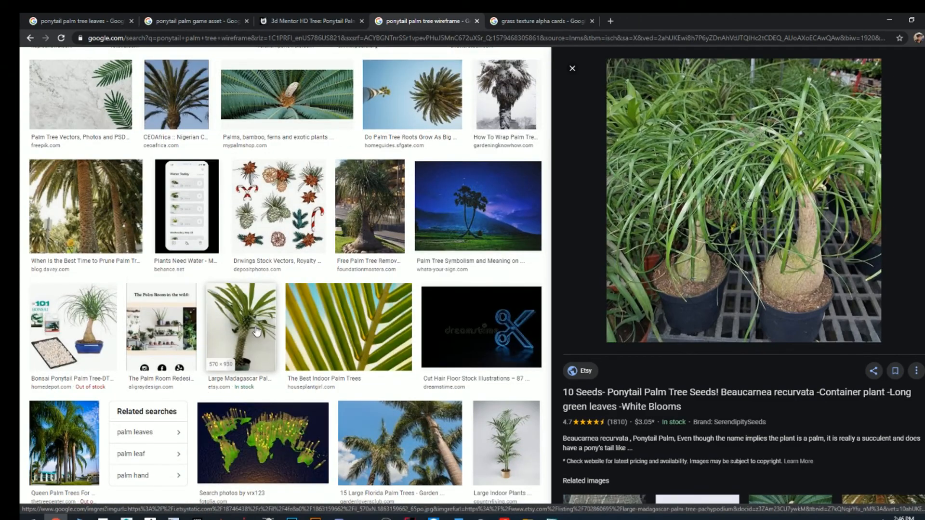
pyautogui.click(890, 21)
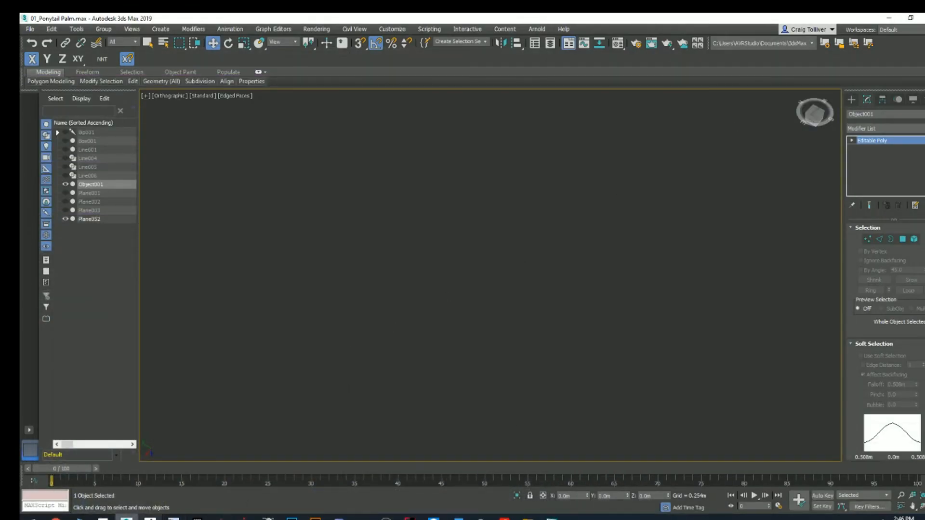
pyautogui.moveTo(149, 519)
pyautogui.click(145, 487)
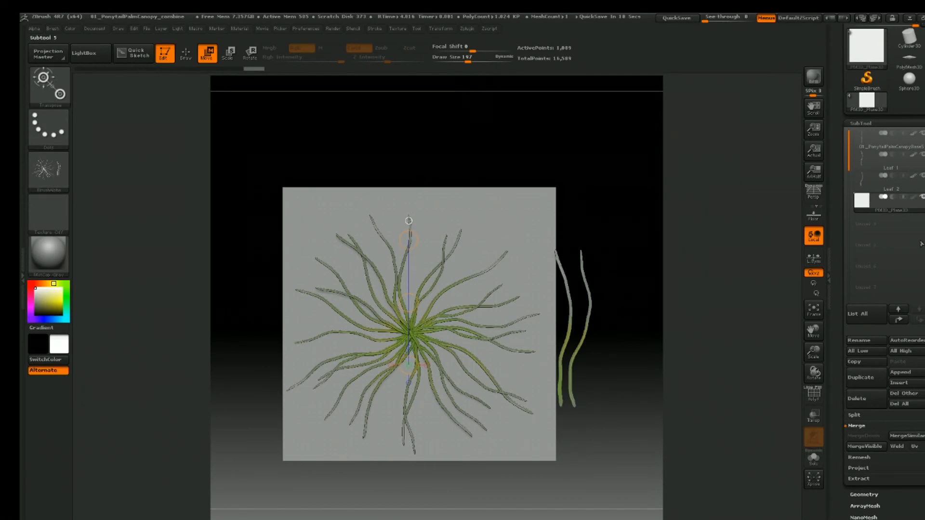
# Step: Rotate Leaf 2 to a horizontal position and move it onto the backing plane, just above the canopy
pyautogui.click(868, 183)
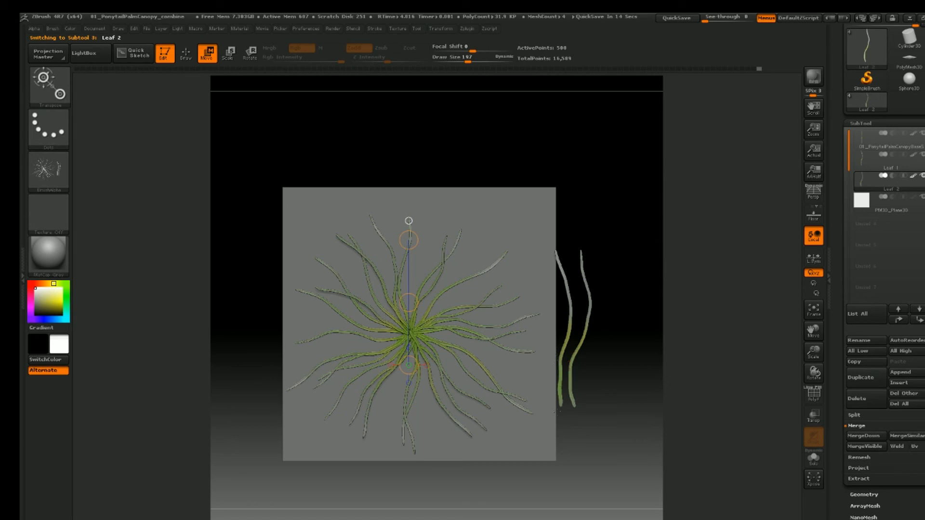
pyautogui.moveTo(559, 402); pyautogui.dragTo(559, 229)
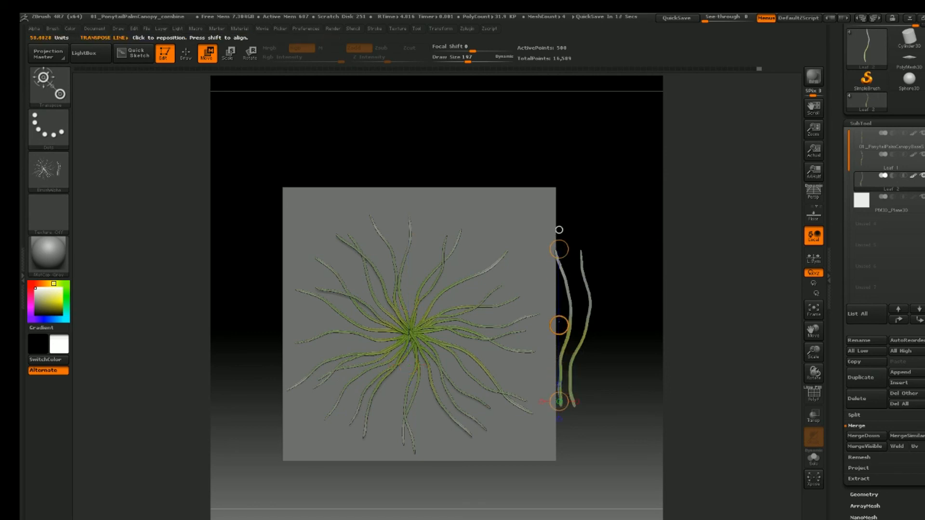
pyautogui.click(250, 52)
pyautogui.moveTo(559, 248); pyautogui.dragTo(382, 398)
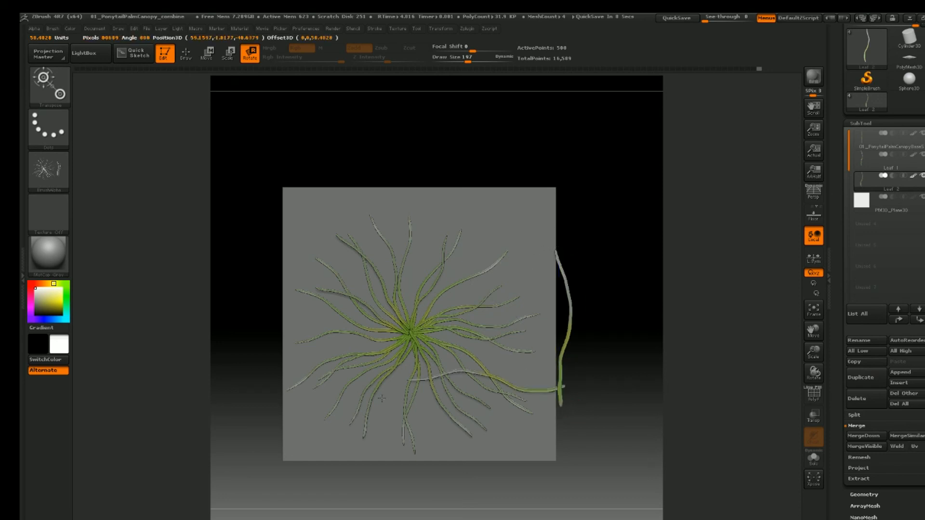
pyautogui.click(207, 53)
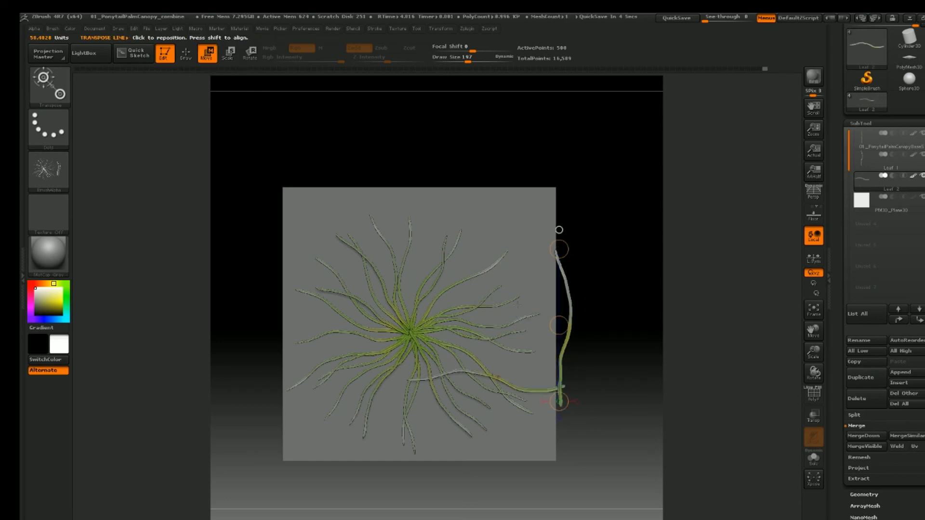
pyautogui.moveTo(559, 326); pyautogui.dragTo(527, 147)
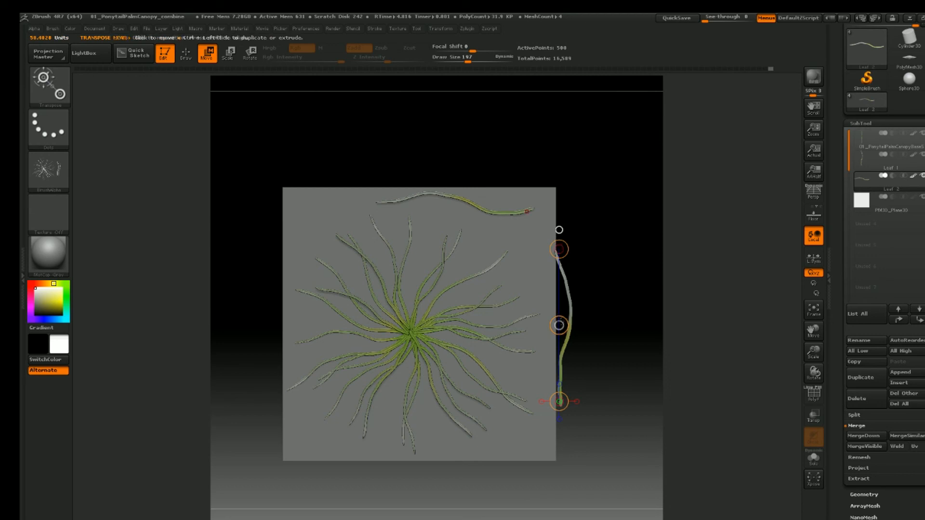
# Step: Scale the backing plane up slightly and shift it sideways so it leaves room for the single leaf beside the canopy
pyautogui.click(856, 208)
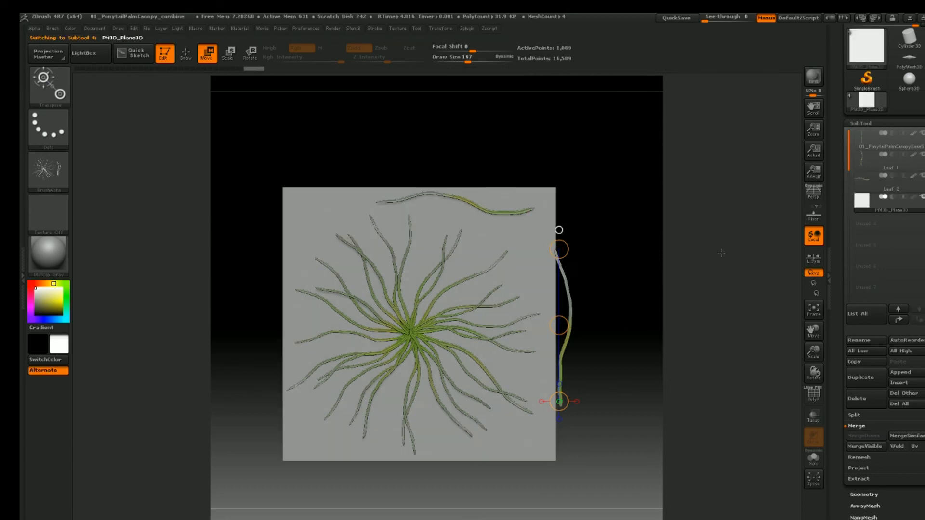
pyautogui.moveTo(559, 326)
pyautogui.mouseDown()
pyautogui.moveTo(561, 335)
pyautogui.moveTo(559, 322)
pyautogui.mouseUp()
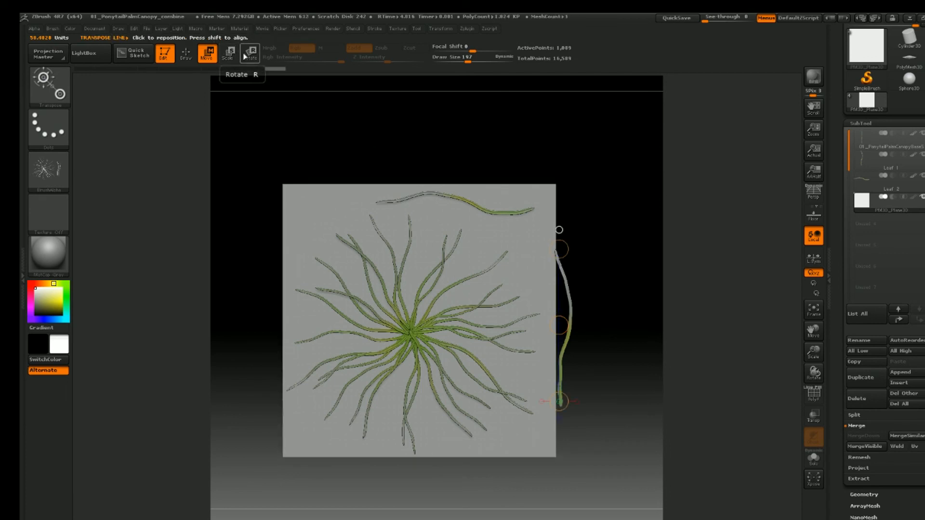
pyautogui.click(228, 56)
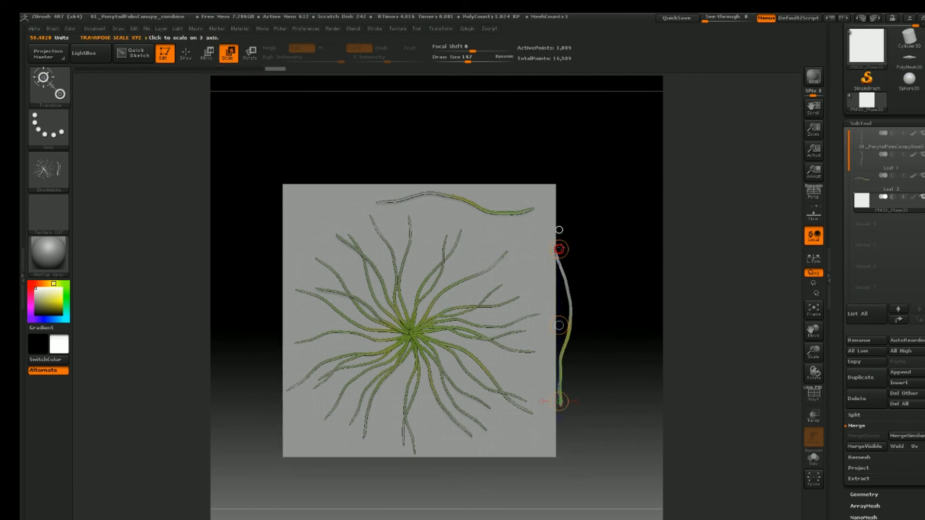
pyautogui.moveTo(559, 250); pyautogui.dragTo(560, 240)
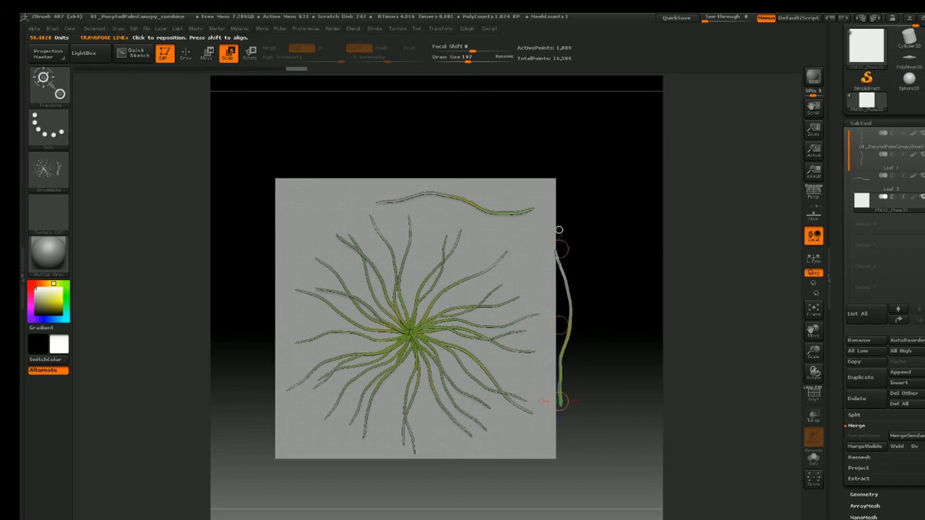
pyautogui.click(214, 58)
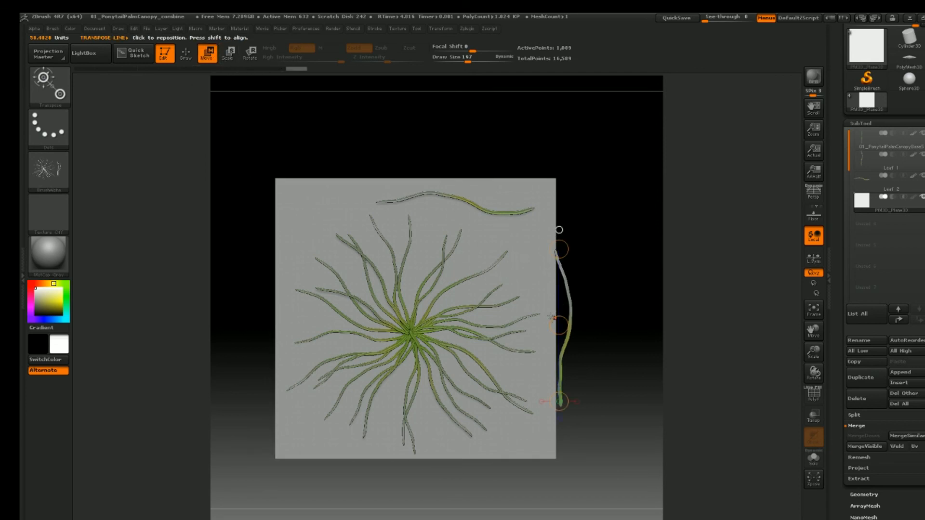
pyautogui.moveTo(559, 324); pyautogui.dragTo(566, 327)
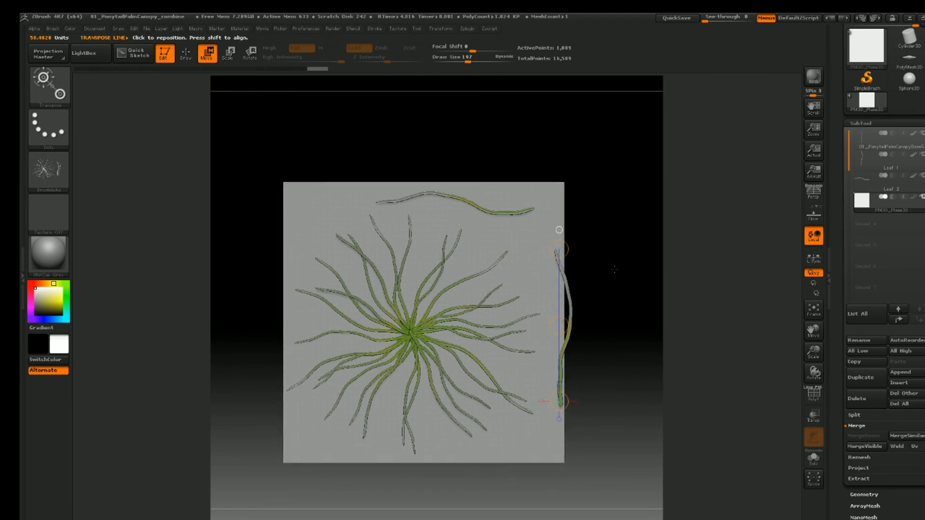
# Step: Move Leaf 1 onto the backing plane, upright between the canopy and the plane's right edge
pyautogui.click(865, 167)
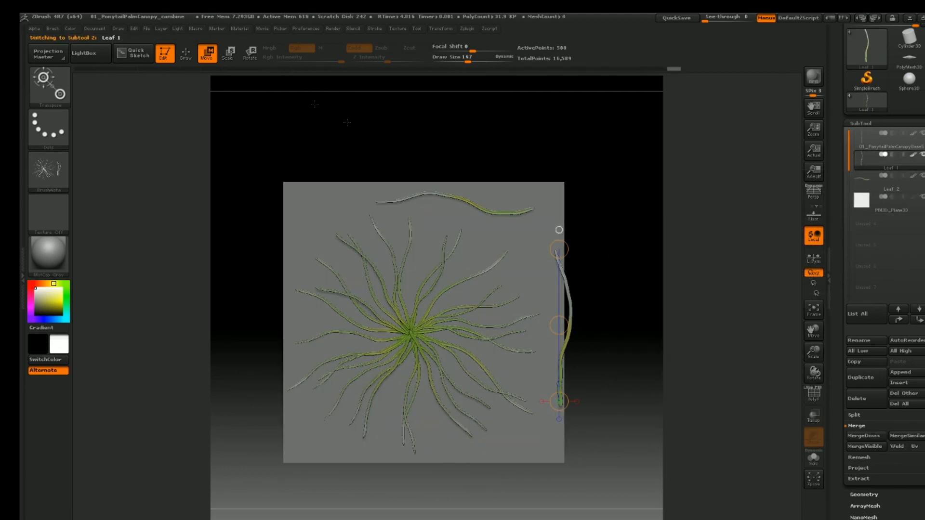
pyautogui.moveTo(558, 326); pyautogui.dragTo(548, 336)
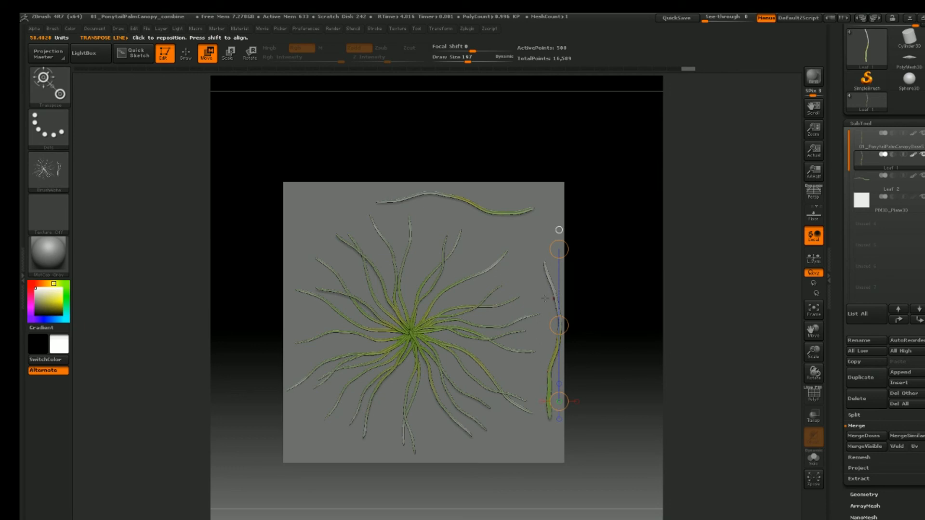
pyautogui.moveTo(559, 325)
pyautogui.mouseDown()
pyautogui.moveTo(558, 333)
pyautogui.moveTo(559, 299)
pyautogui.moveTo(558, 326)
pyautogui.mouseUp()
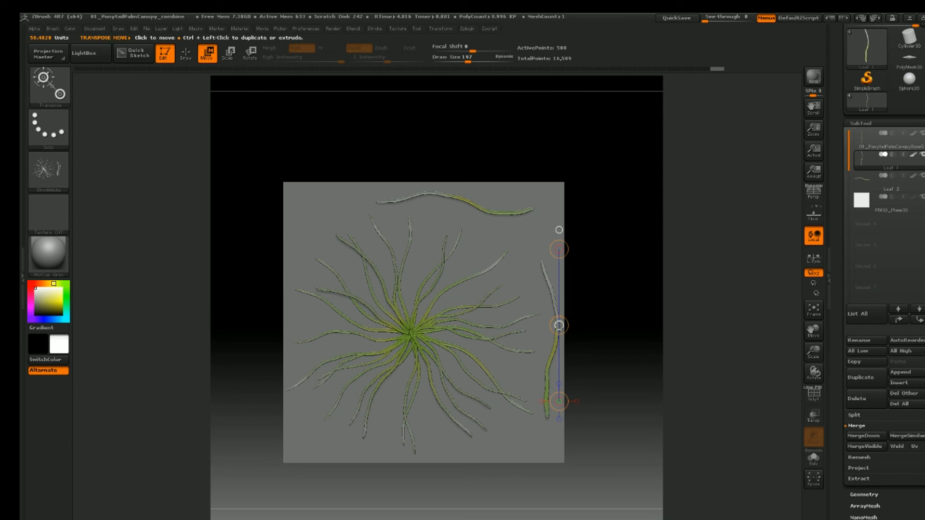
pyautogui.moveTo(559, 326); pyautogui.dragTo(558, 323)
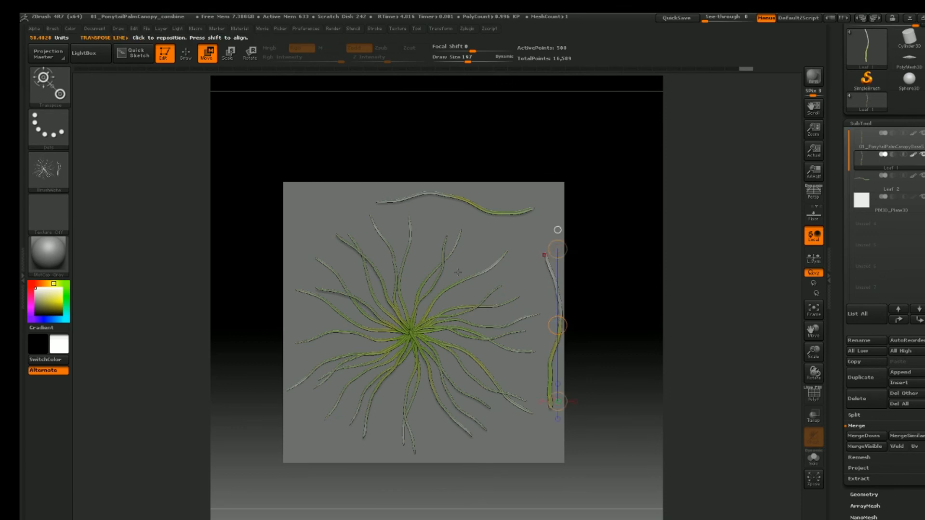
# Step: Scale Leaf 1 down slightly and move it higher along the plane's right edge, clear of the canopy strands
pyautogui.click(230, 52)
pyautogui.moveTo(557, 249); pyautogui.dragTo(557, 267)
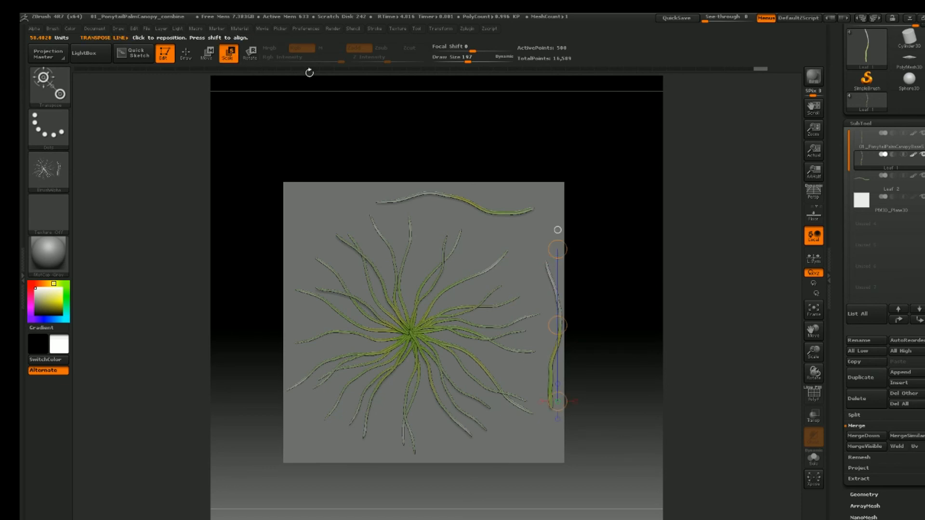
pyautogui.click(210, 53)
pyautogui.moveTo(557, 325); pyautogui.dragTo(554, 288)
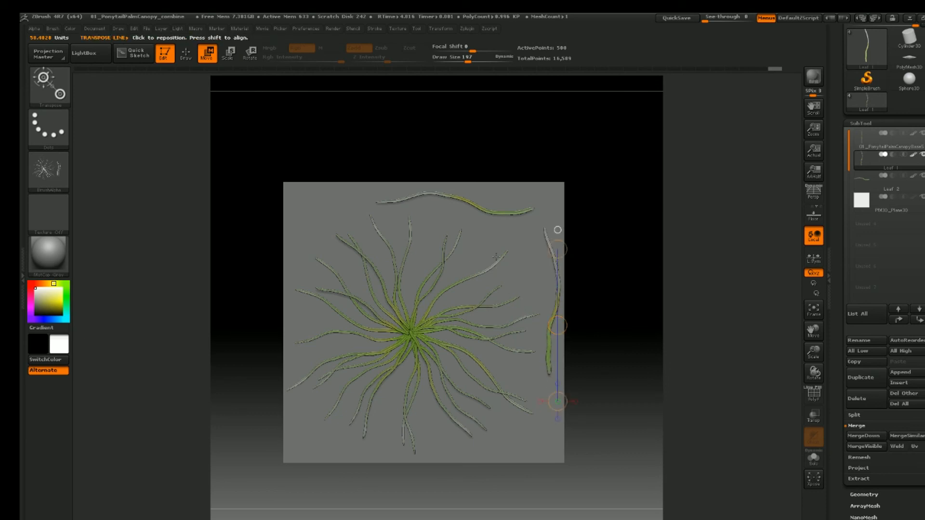
# Step: Try laying Leaf 1 horizontally by rotating and moving it, and undo both transformations
pyautogui.click(251, 53)
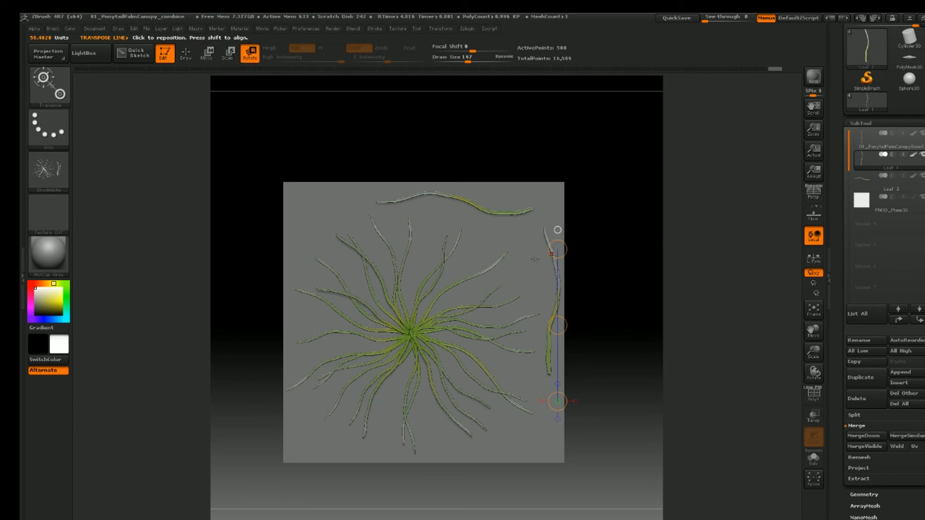
pyautogui.moveTo(557, 249); pyautogui.dragTo(419, 398)
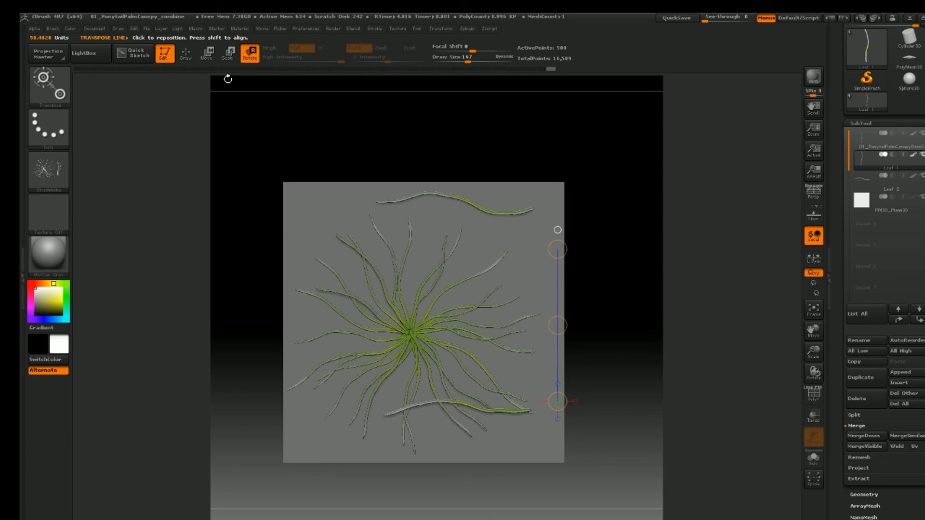
pyautogui.click(207, 53)
pyautogui.moveTo(557, 325); pyautogui.dragTo(580, 302)
pyautogui.hotkey('ctrl', 'z')
pyautogui.hotkey('ctrl', 'z')
# Step: Nudge Leaf 1 slightly down along the plane's right edge and save the project over 01_PonytailPalmCanopy_combine
pyautogui.moveTo(558, 326)
pyautogui.mouseDown()
pyautogui.moveTo(558, 368)
pyautogui.moveTo(557, 331)
pyautogui.mouseUp()
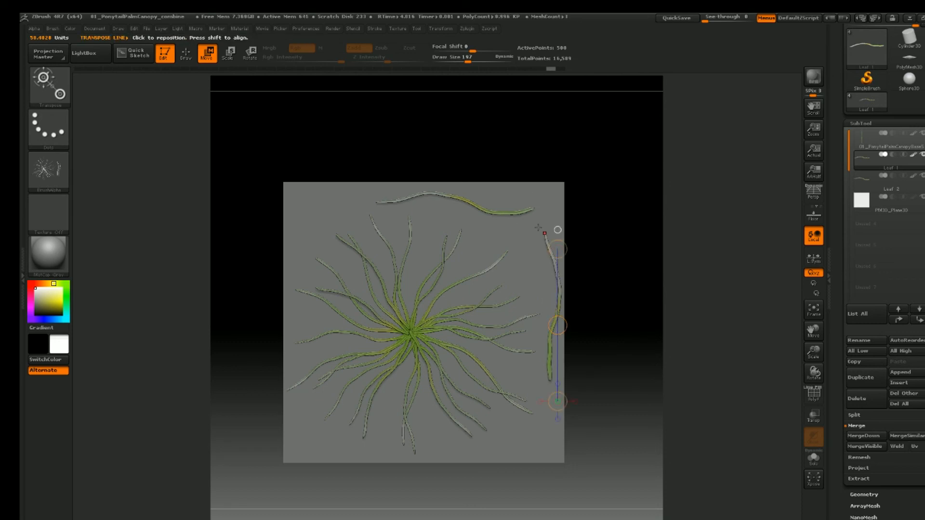
pyautogui.click(186, 52)
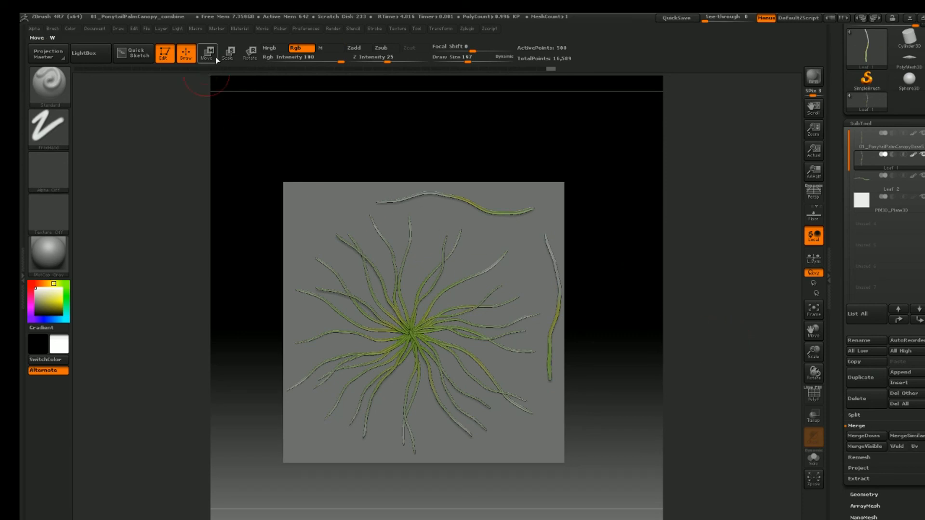
pyautogui.click(147, 28)
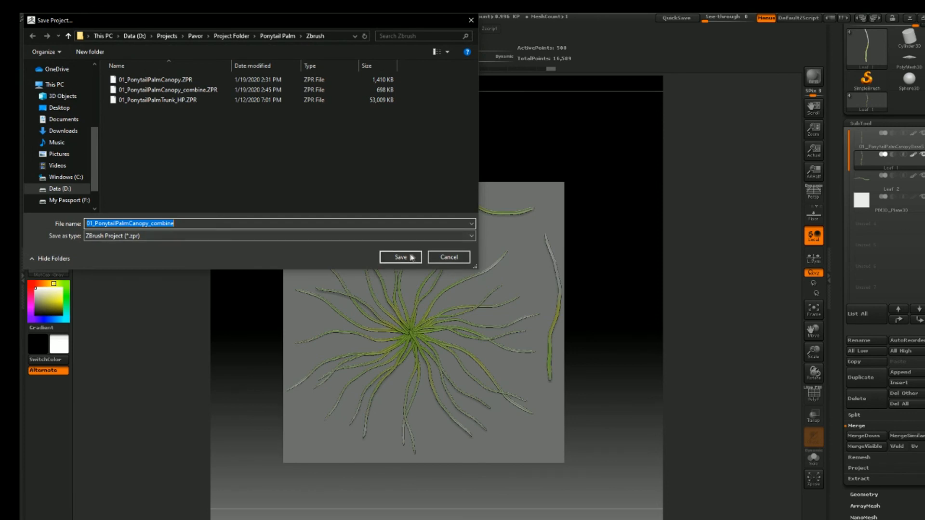
pyautogui.click(412, 258)
pyautogui.click(511, 270)
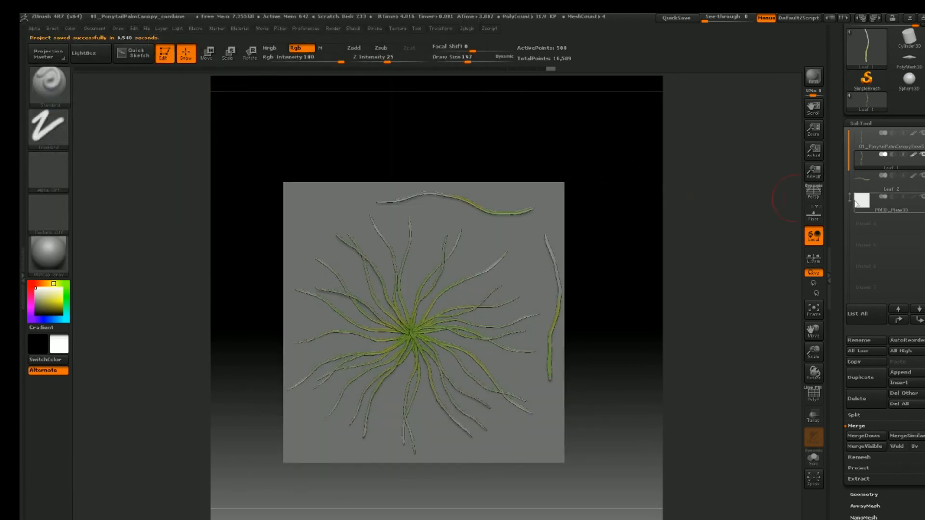
# Step: Make the backing plane the active subtool and frame its whole square within the document canvas
pyautogui.moveTo(866, 208)
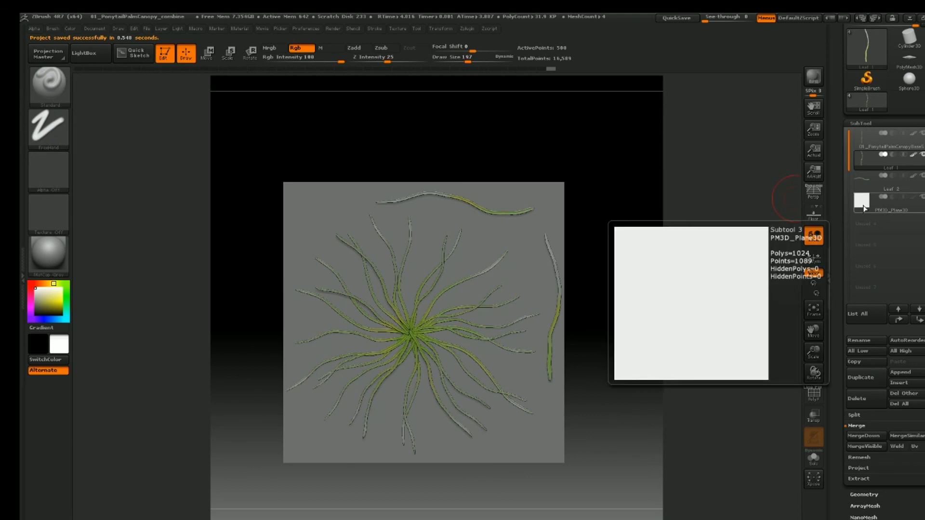
pyautogui.click(865, 205)
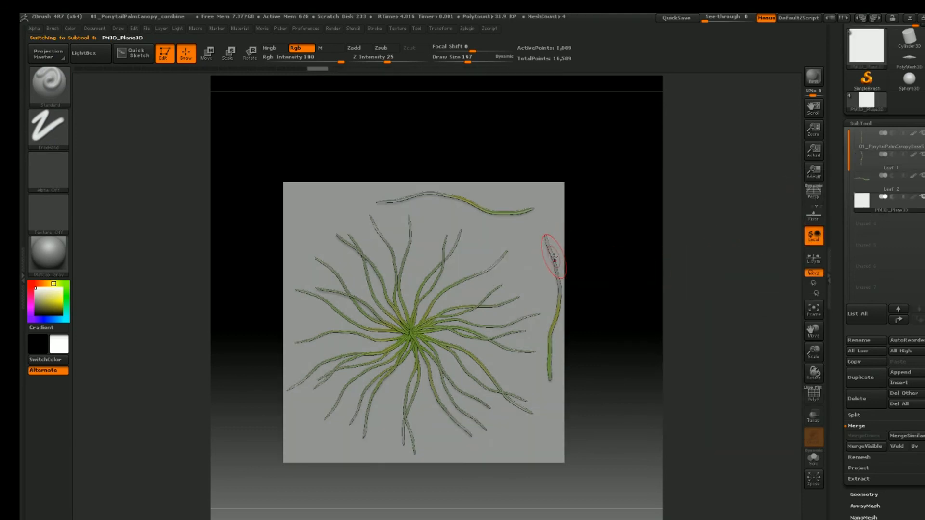
pyautogui.press('f')
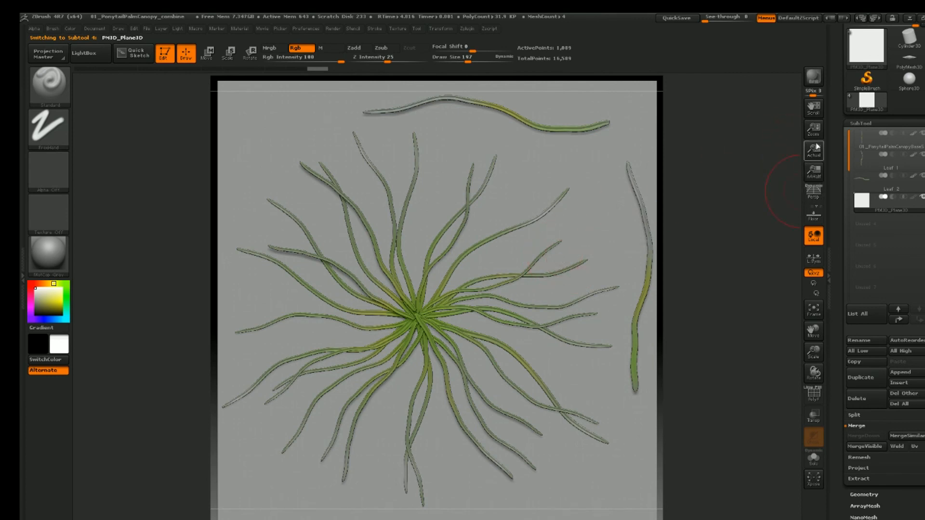
pyautogui.moveTo(814, 131); pyautogui.dragTo(814, 133)
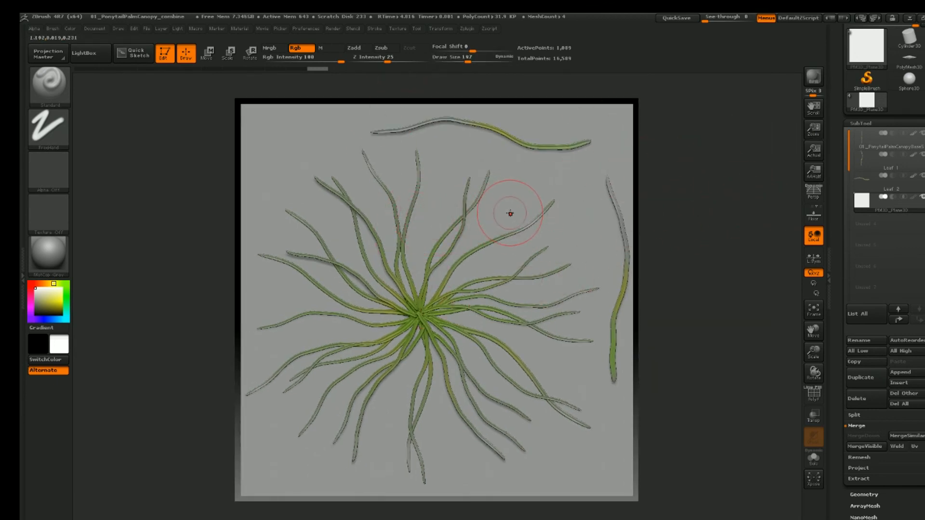
# Step: Fit the square backing plane to the document canvas edges and switch the render mode to Flat
pyautogui.press('f')
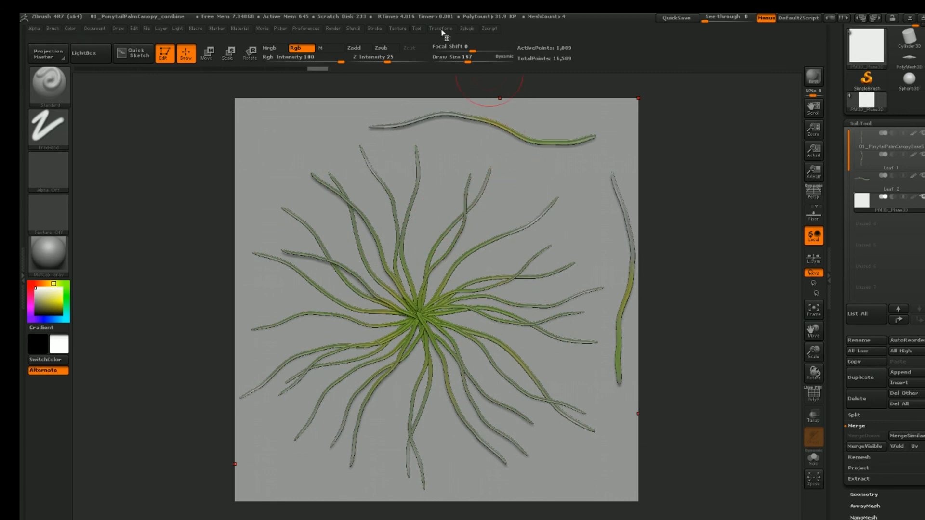
pyautogui.click(397, 28)
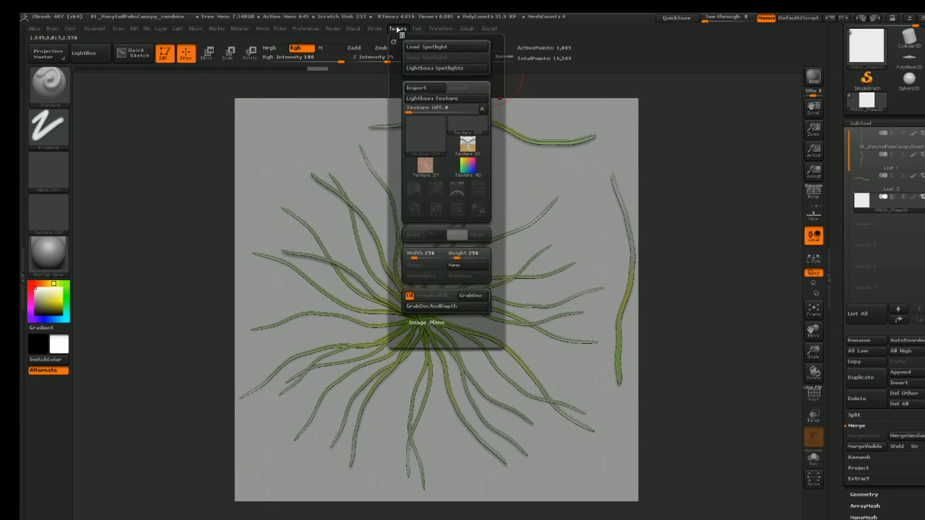
pyautogui.click(331, 28)
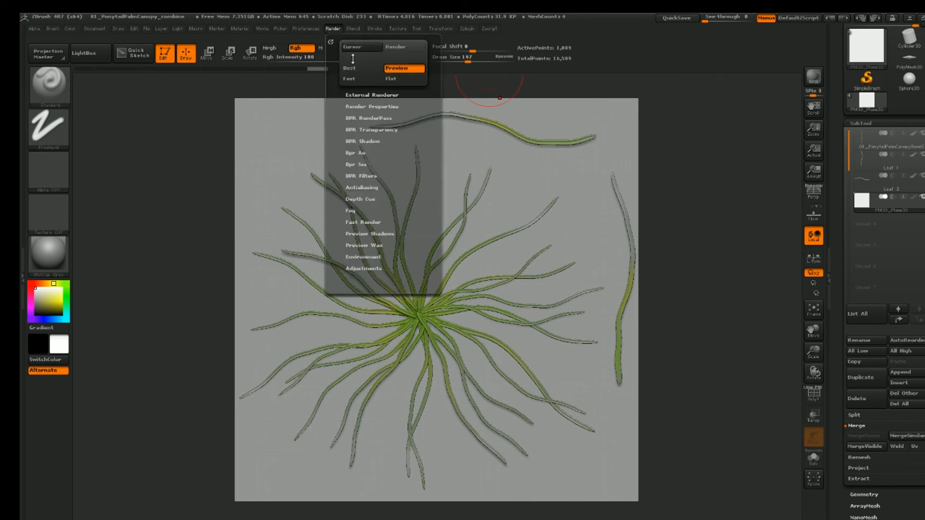
pyautogui.click(391, 80)
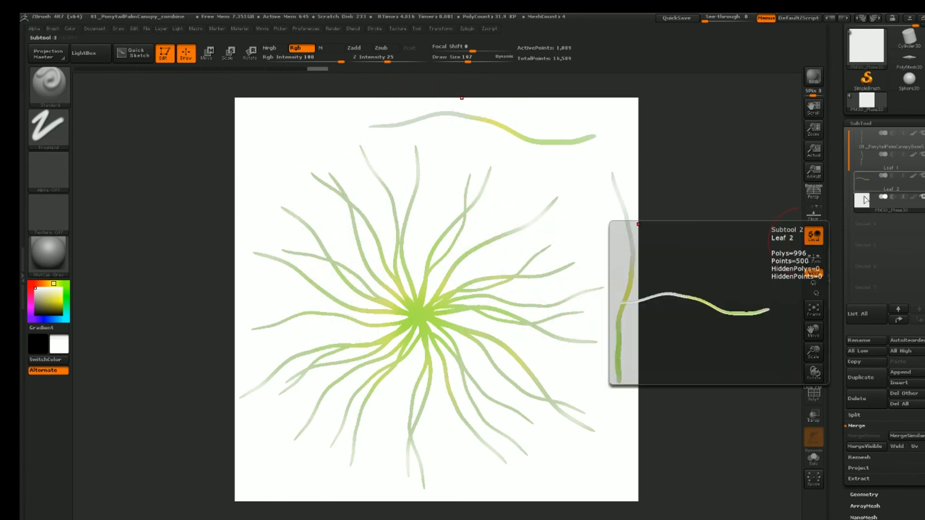
# Step: Color the backing plane a muted light green to match the leaves
pyautogui.moveTo(862, 209)
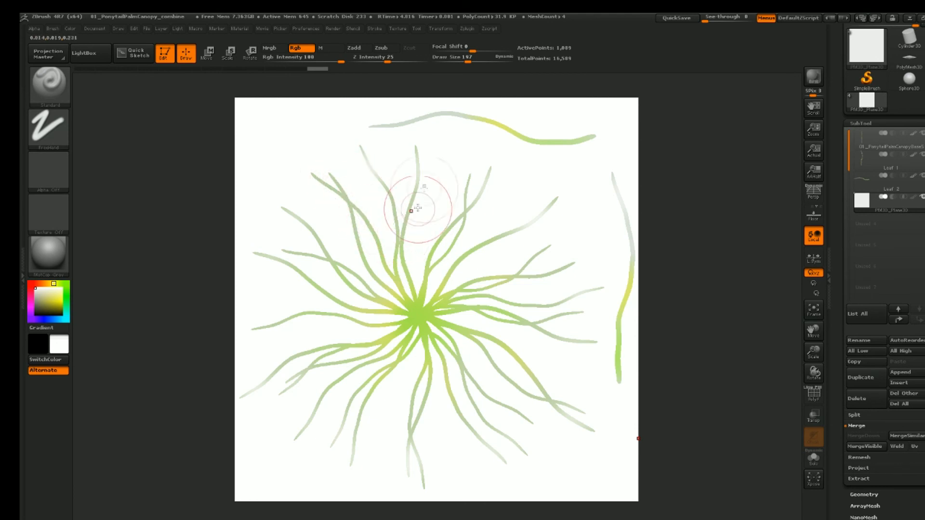
pyautogui.click(63, 284)
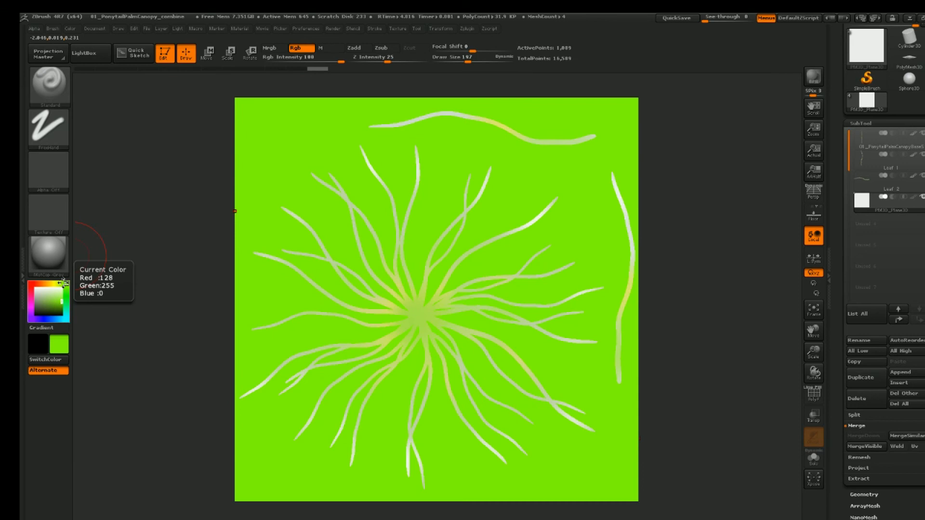
pyautogui.moveTo(55, 292); pyautogui.dragTo(48, 299)
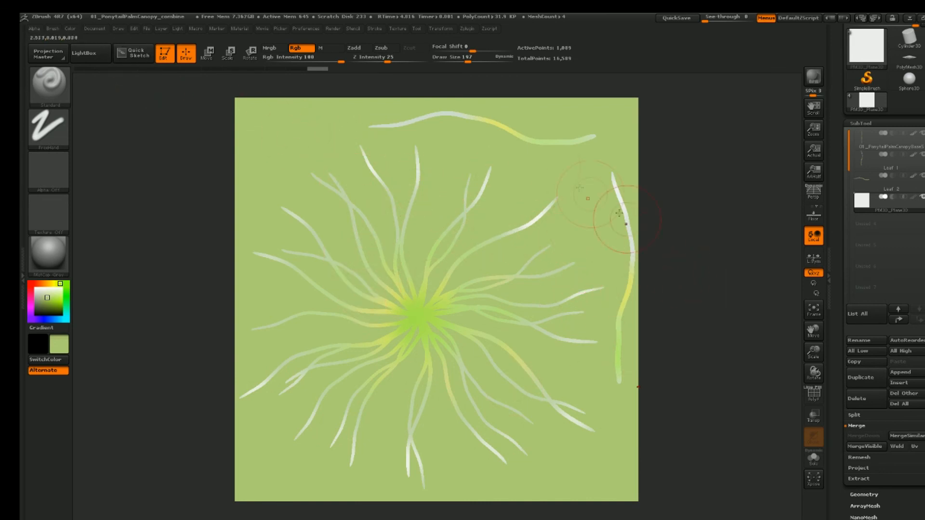
# Step: Grab the flat-color document as a texture and create a Texture Sheets folder inside Ponytail Palm for its export
pyautogui.click(398, 29)
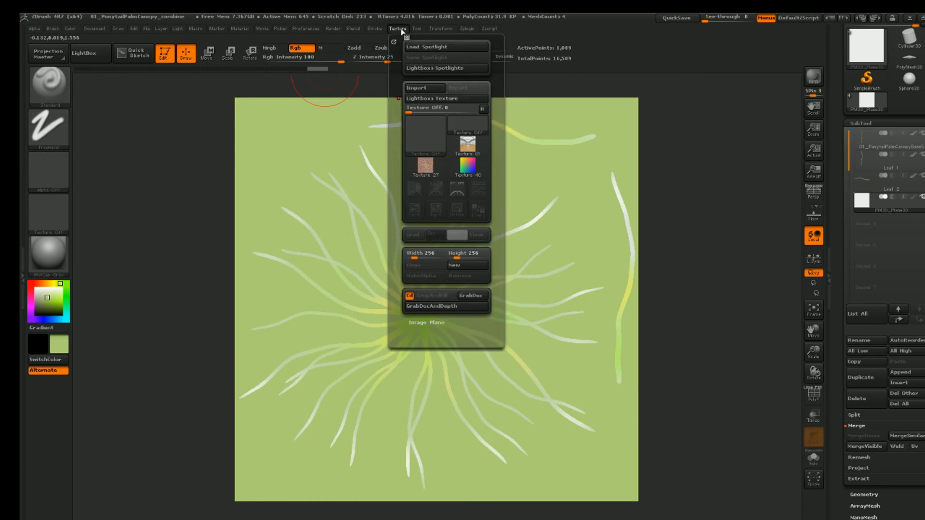
pyautogui.click(483, 299)
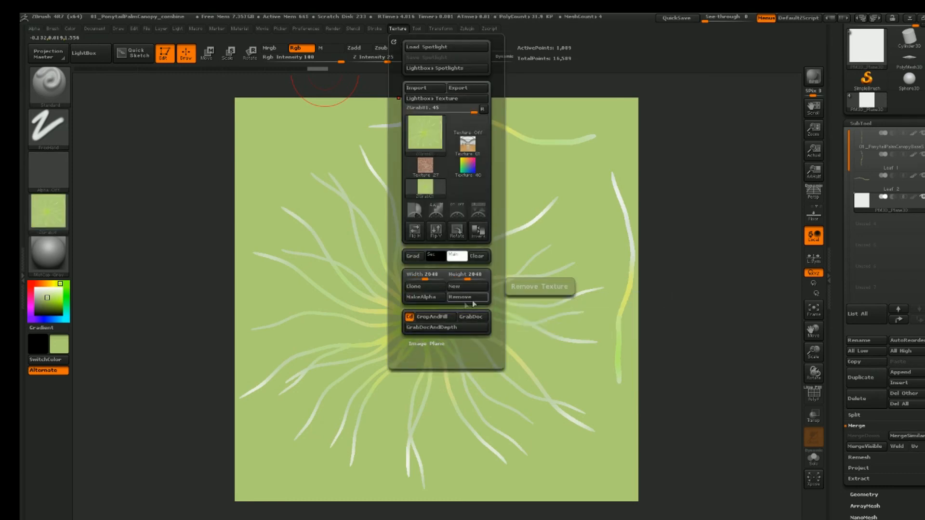
pyautogui.click(456, 88)
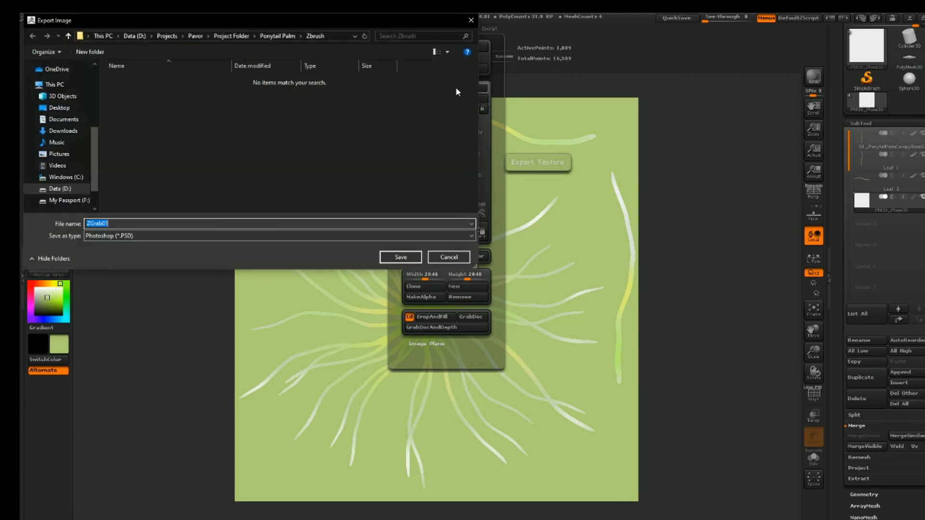
pyautogui.click(284, 38)
pyautogui.rightClick(246, 179)
pyautogui.click(265, 317)
pyautogui.write('Texture Sheets')
pyautogui.press('Return')
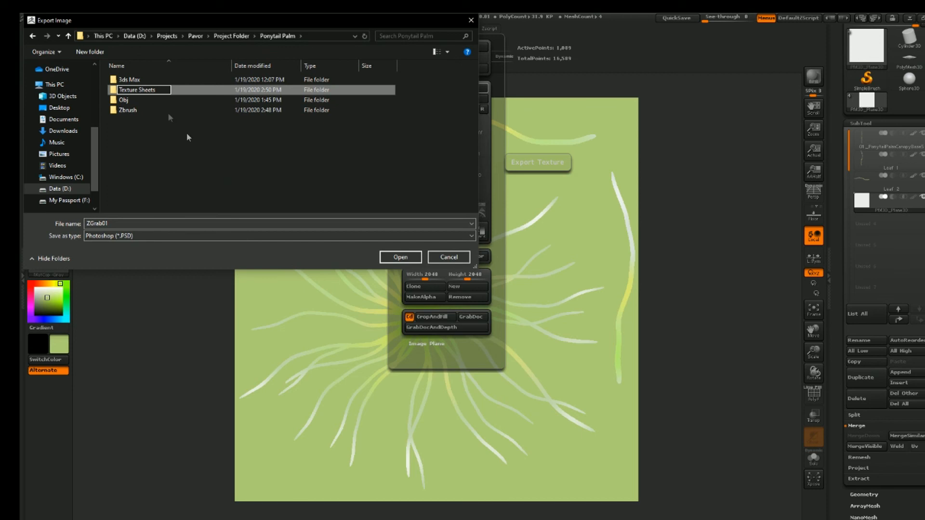
# Step: Export the color texture into Texture Sheets as Photoshop file 01_PonytailPalmCanopy_tex-BC, without a separate material-index channel
pyautogui.doubleClick(153, 99)
pyautogui.click(151, 222)
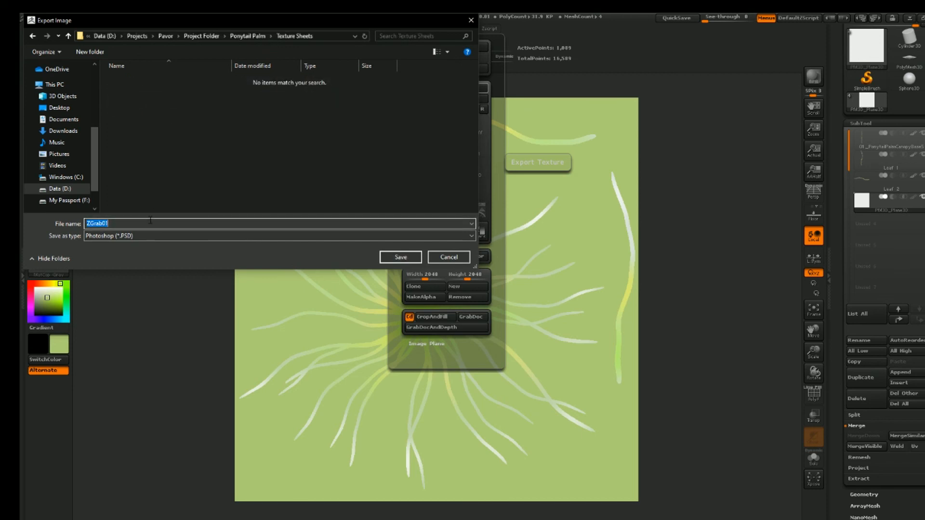
pyautogui.write('01_PonytailPalmCanopy_tex-BC')
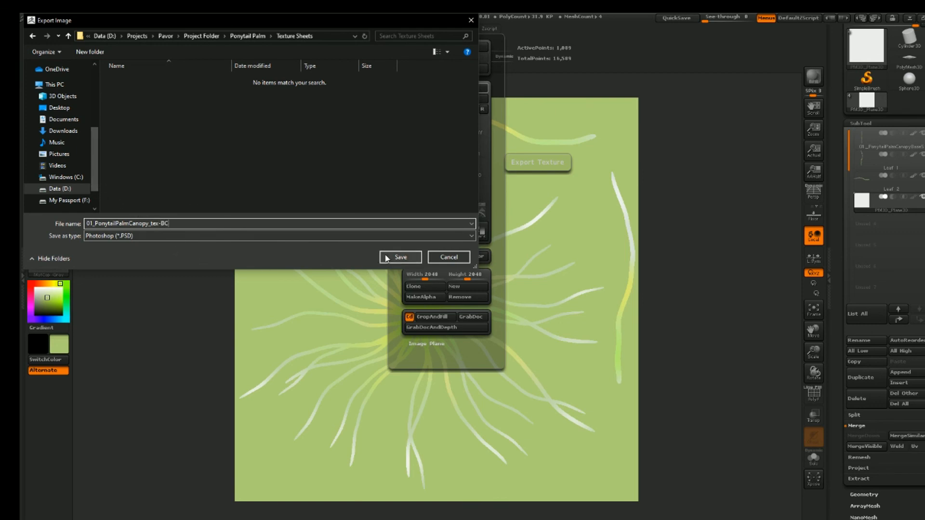
pyautogui.click(400, 257)
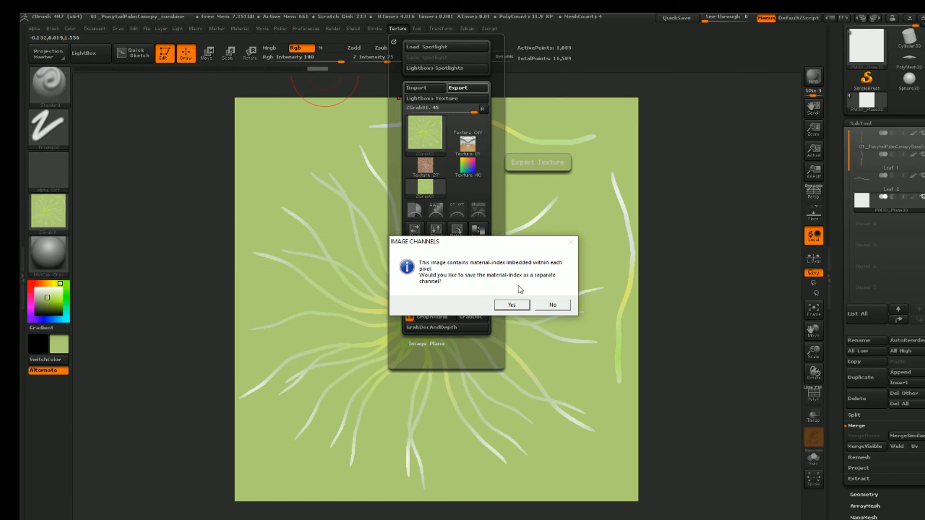
pyautogui.click(553, 305)
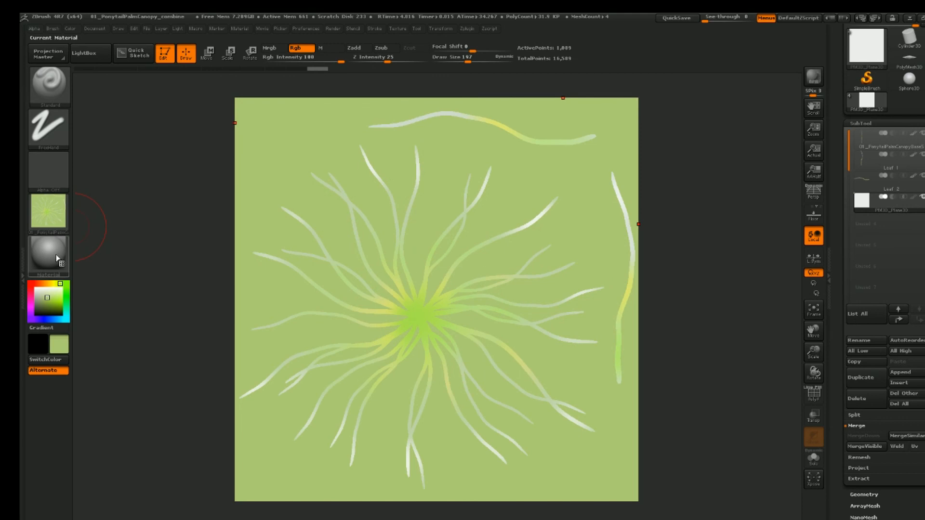
# Step: Apply the NormalRGBMat material and render the canopy sheet in Best mode
pyautogui.moveTo(57, 259)
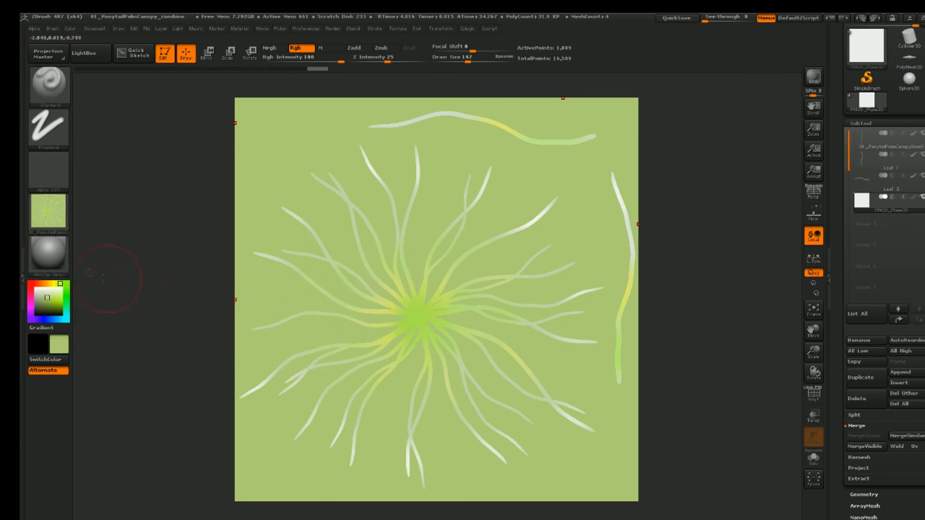
pyautogui.click(51, 272)
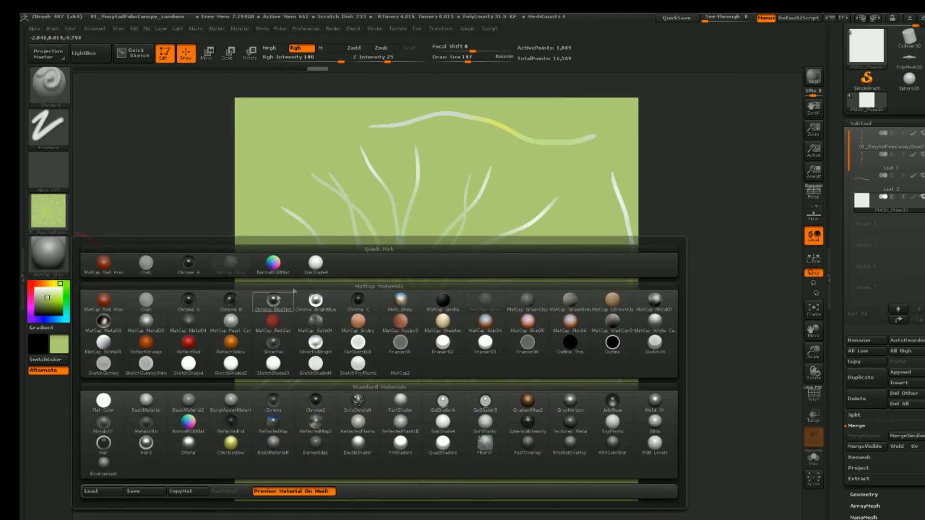
pyautogui.click(281, 271)
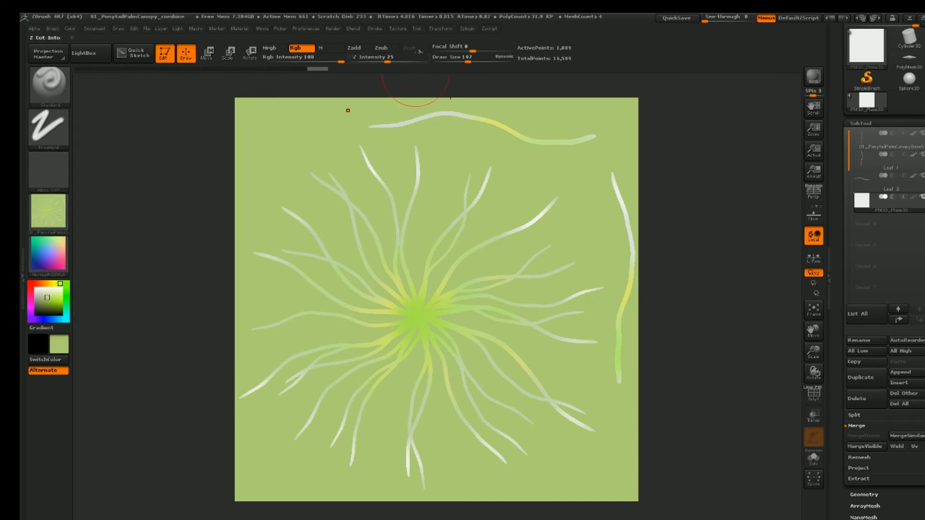
pyautogui.click(337, 28)
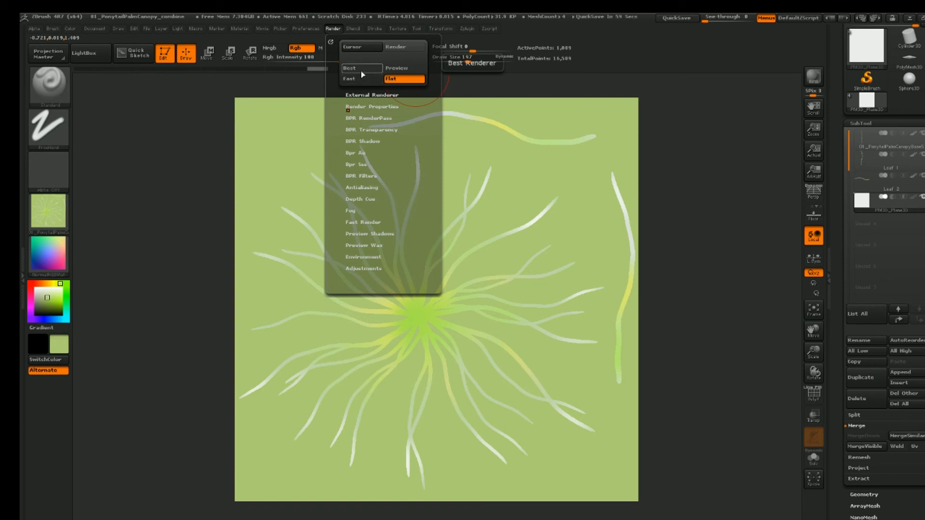
pyautogui.moveTo(57, 263)
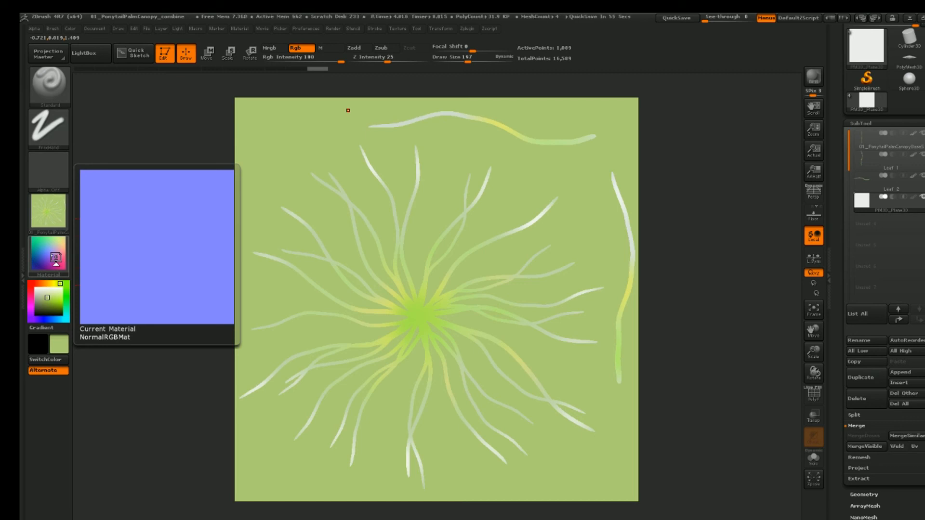
pyautogui.click(333, 28)
pyautogui.click(357, 70)
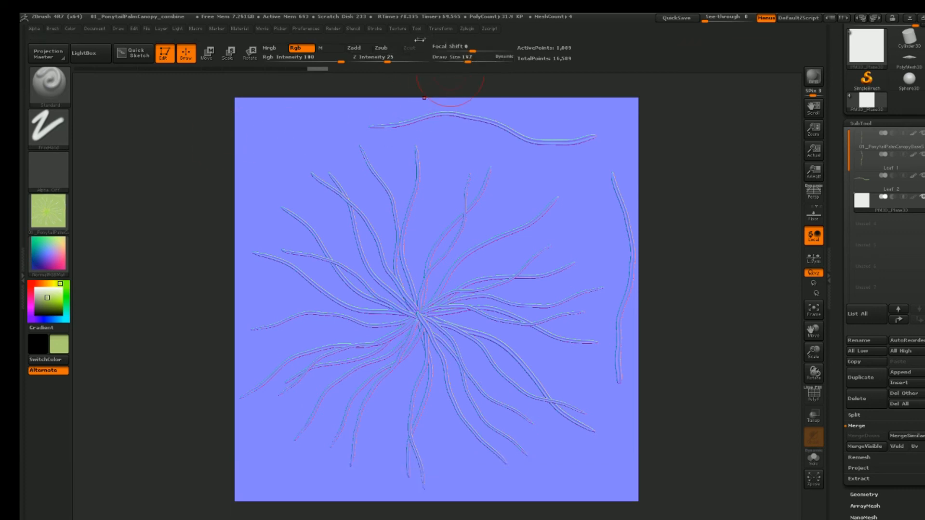
# Step: Grab the rendered normal-color document as a new texture
pyautogui.click(398, 28)
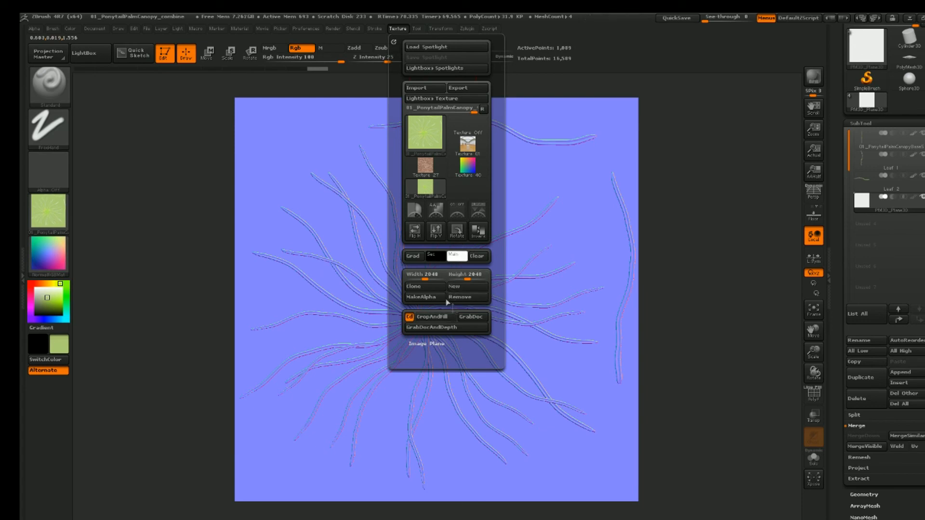
pyautogui.click(482, 320)
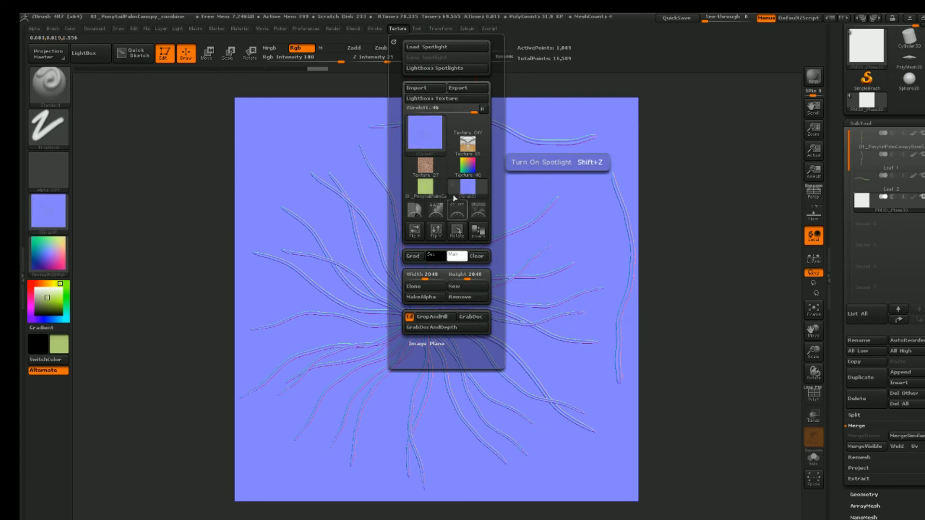
pyautogui.moveTo(430, 146)
# Step: Export the normal texture into Texture Sheets as Photoshop file 01_PonytailPalmCanopy_tex-N
pyautogui.click(463, 90)
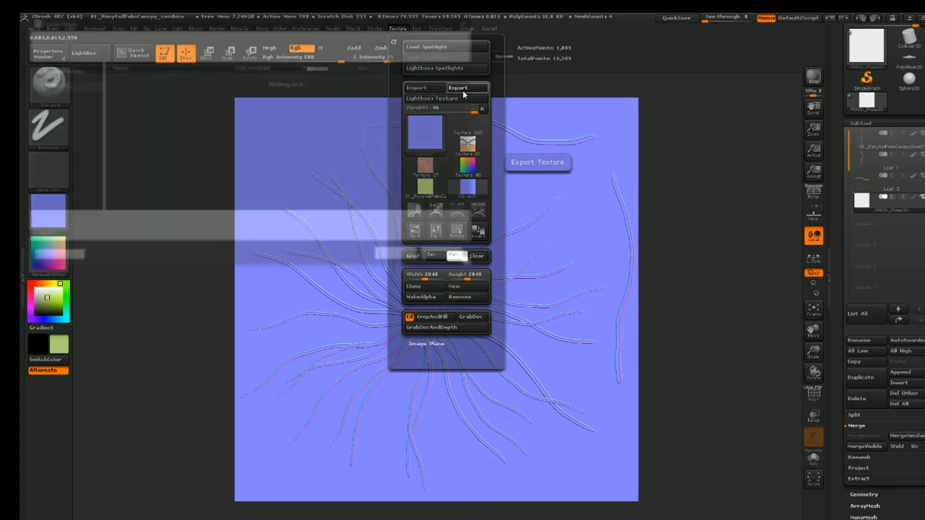
pyautogui.click(132, 89)
pyautogui.click(203, 223)
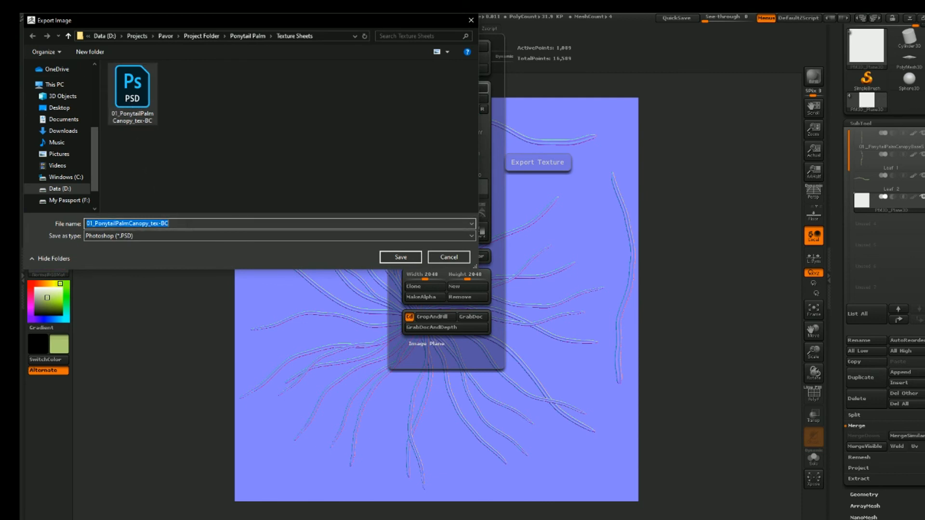
pyautogui.click(203, 223)
pyautogui.press('BackSpace')
pyautogui.press('BackSpace')
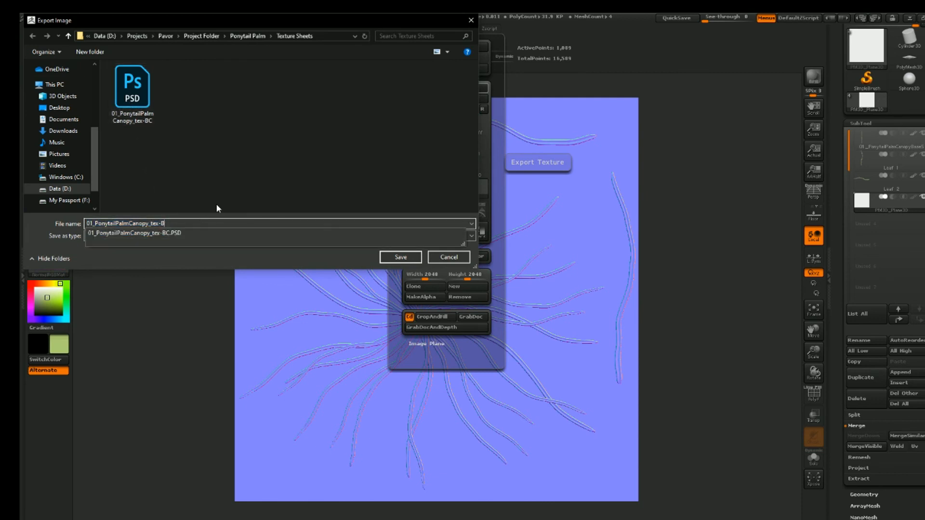
pyautogui.write('N')
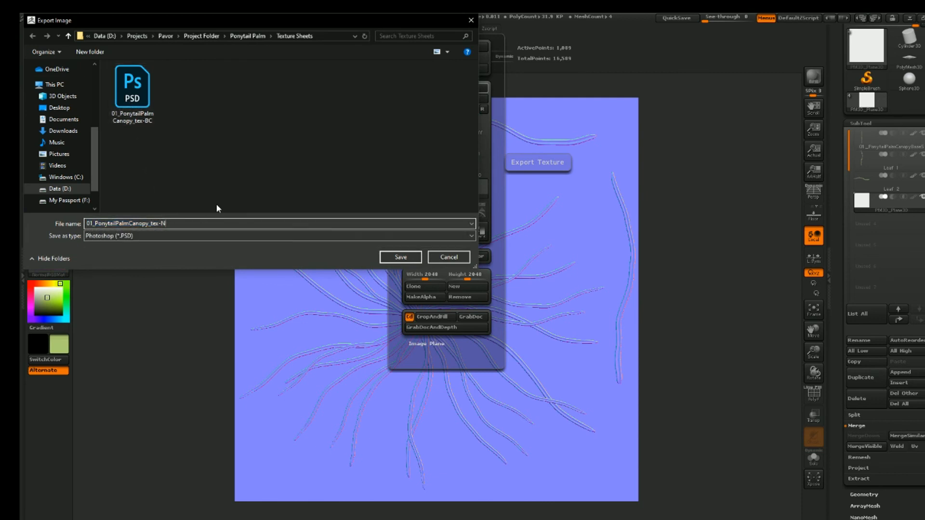
pyautogui.click(400, 256)
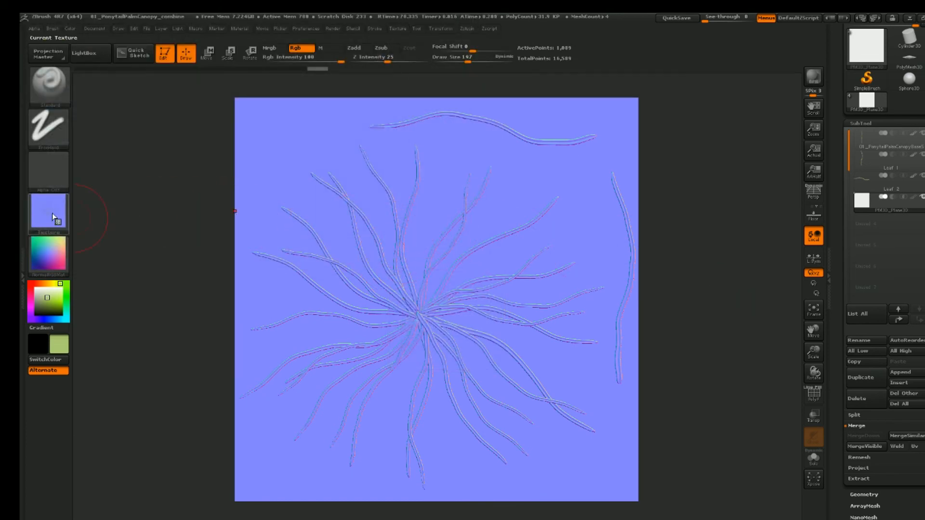
# Step: Turn the current texture off and grab the document's depth as a new alpha
pyautogui.click(61, 181)
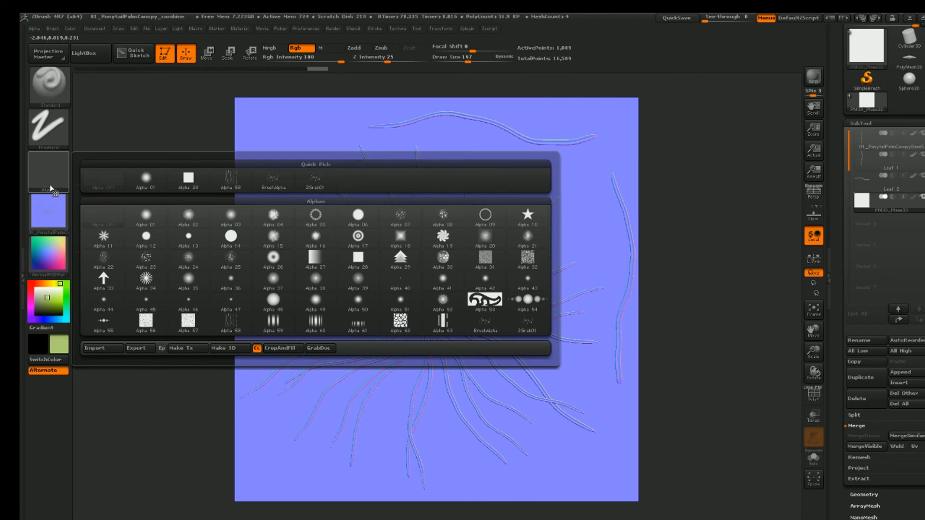
pyautogui.click(48, 210)
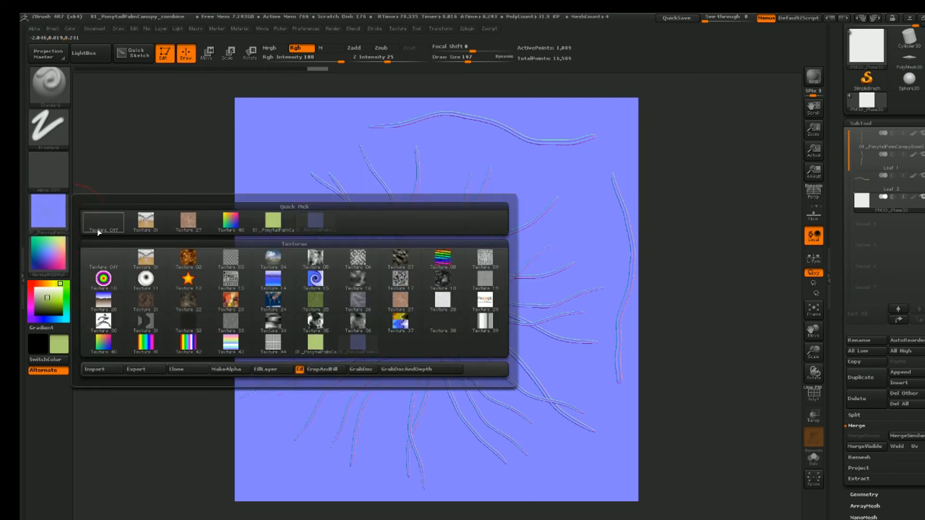
pyautogui.click(99, 231)
pyautogui.click(48, 173)
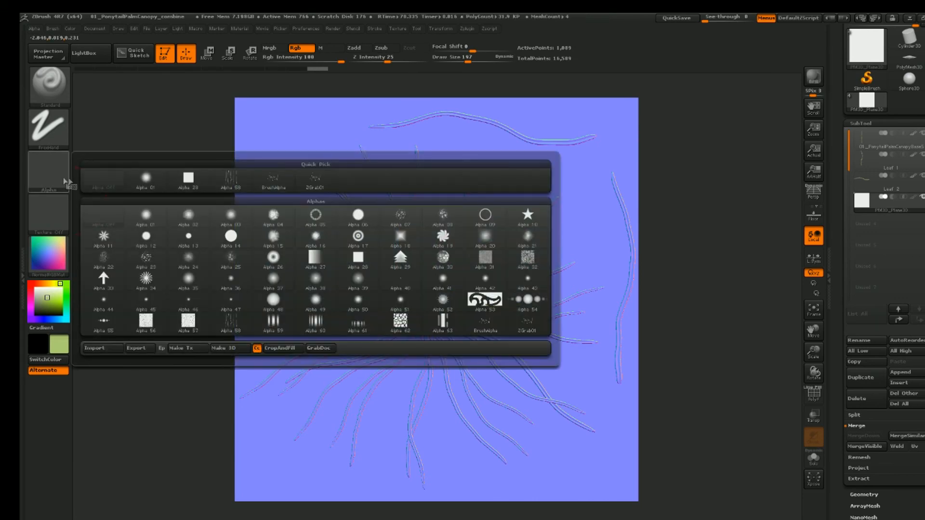
pyautogui.click(317, 348)
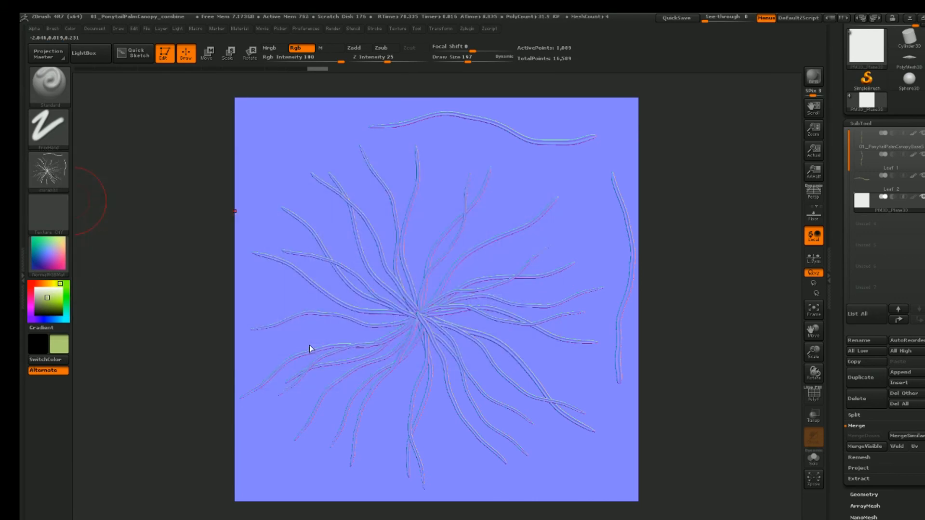
# Step: Export the grabbed height alpha into Texture Sheets as Photoshop file 01_PonytailPalmCanopy_tex-H
pyautogui.click(65, 186)
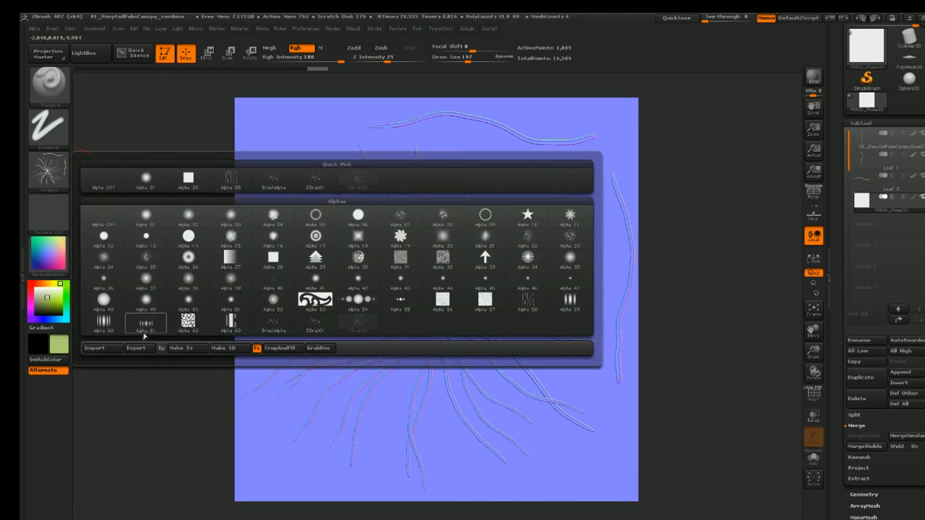
pyautogui.click(48, 172)
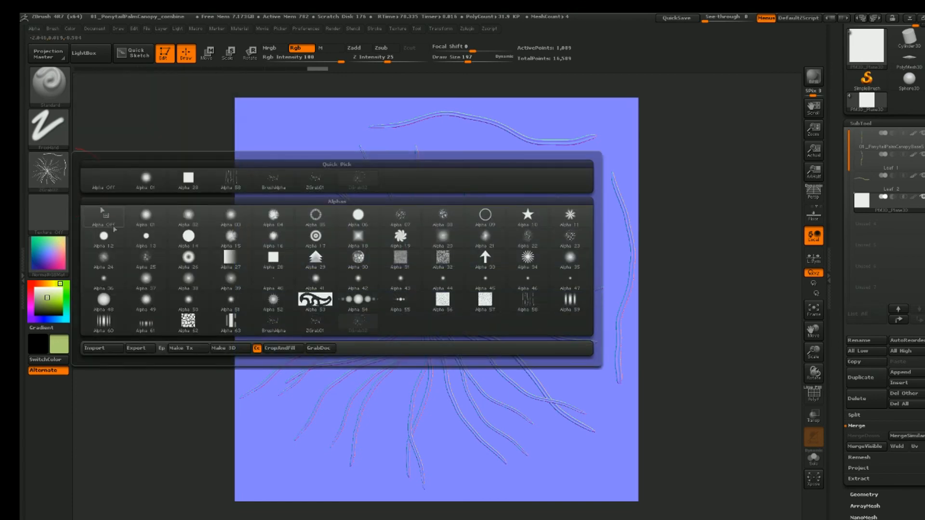
pyautogui.click(149, 351)
pyautogui.click(188, 110)
pyautogui.click(184, 228)
pyautogui.click(184, 229)
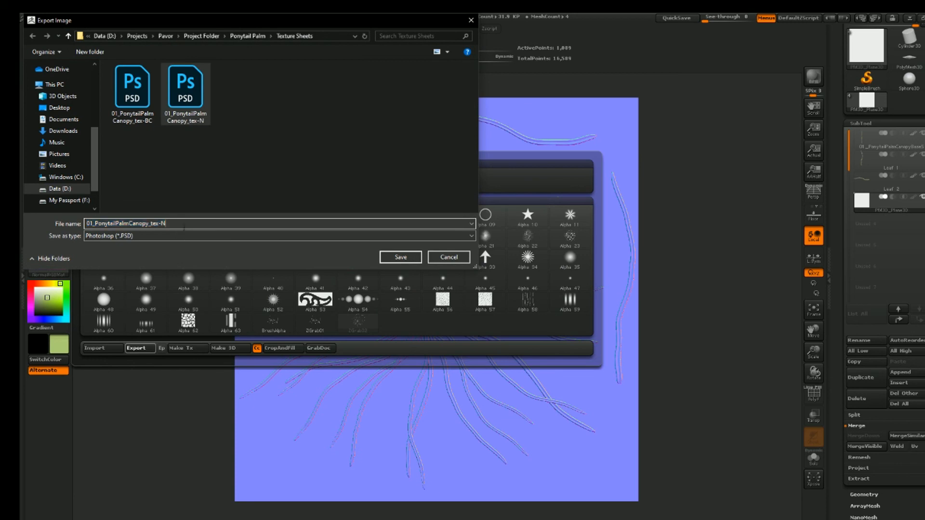
pyautogui.press('BackSpace')
pyautogui.write('H')
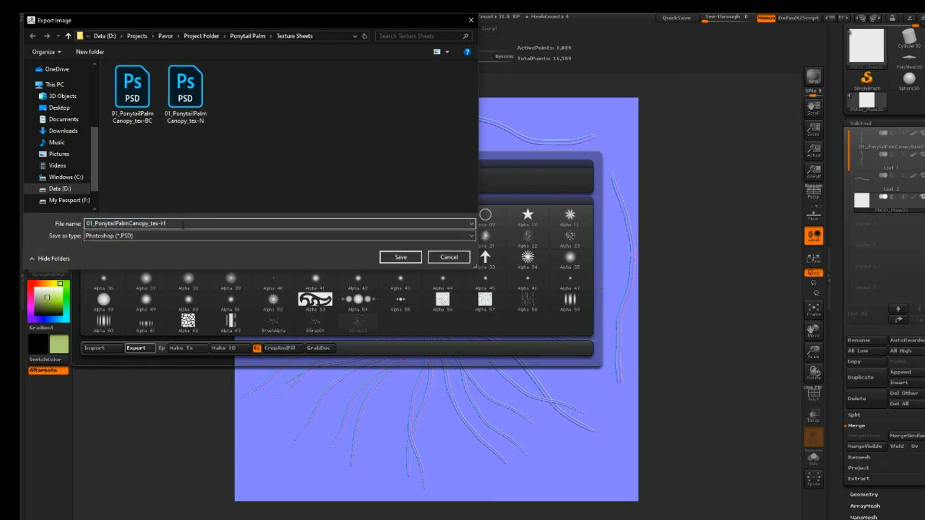
pyautogui.click(417, 257)
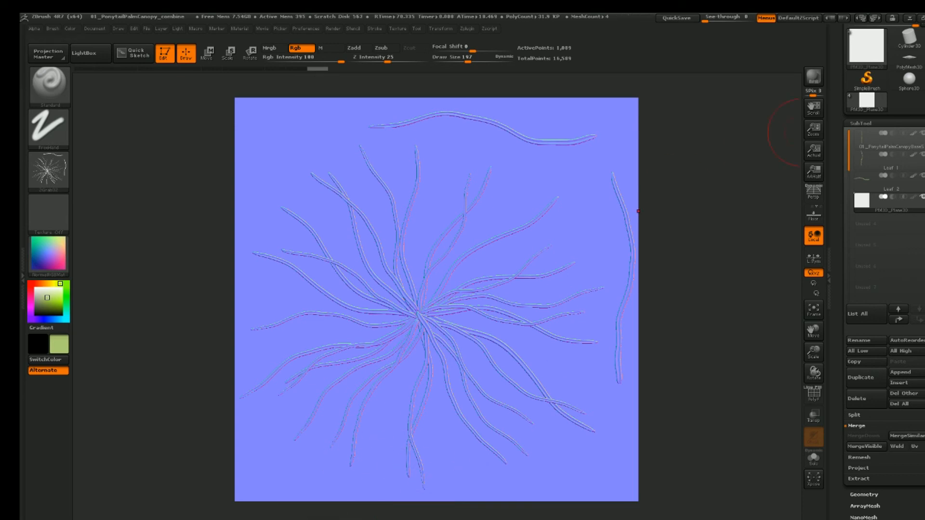
# Step: Switch from ZBrush to the 01_Ponytail Palm scene in 3ds Max
pyautogui.click(913, 24)
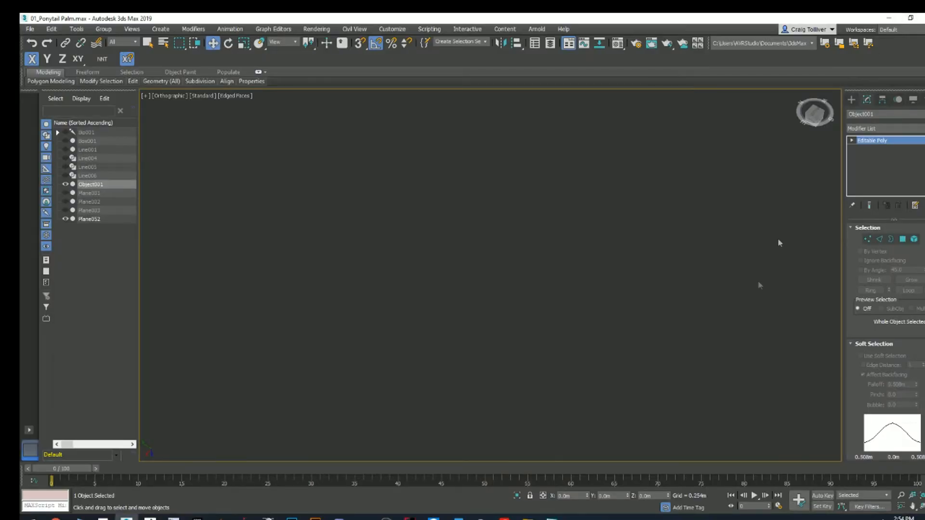